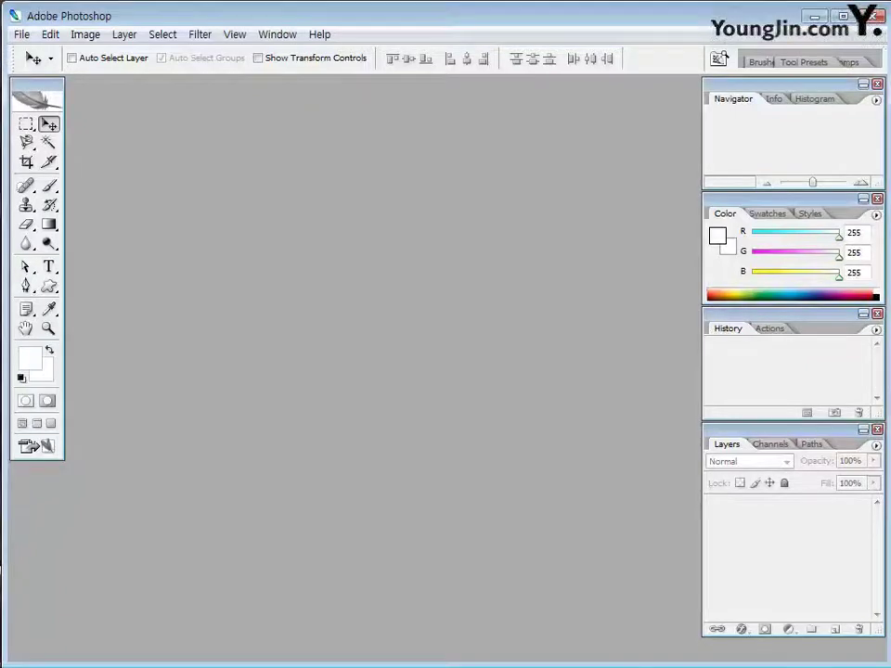
Create a new RGB document 500 pixels wide and 330 pixels high at 72 pixels/inch with a white background.
key(ctrl+n)
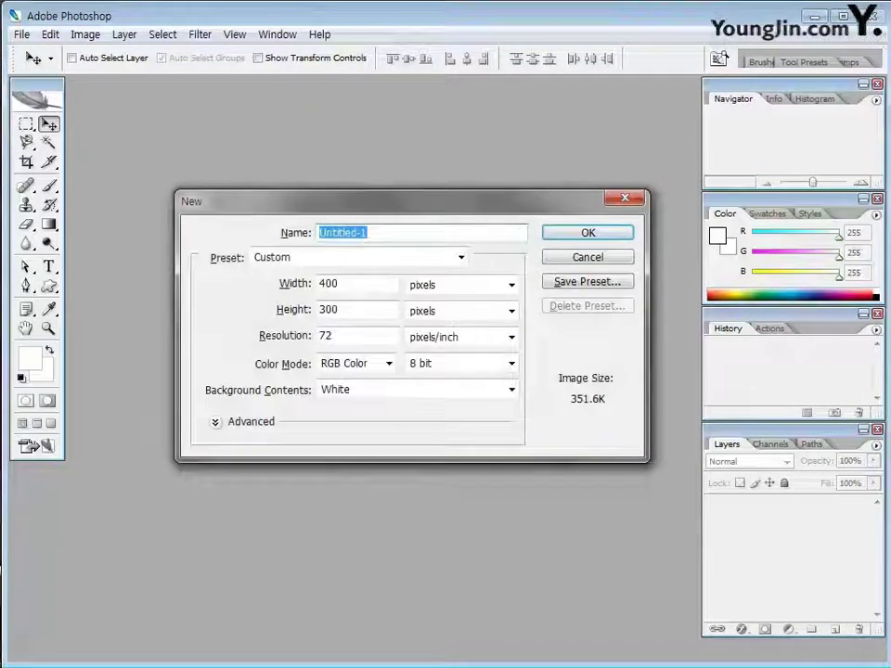
click(328, 283)
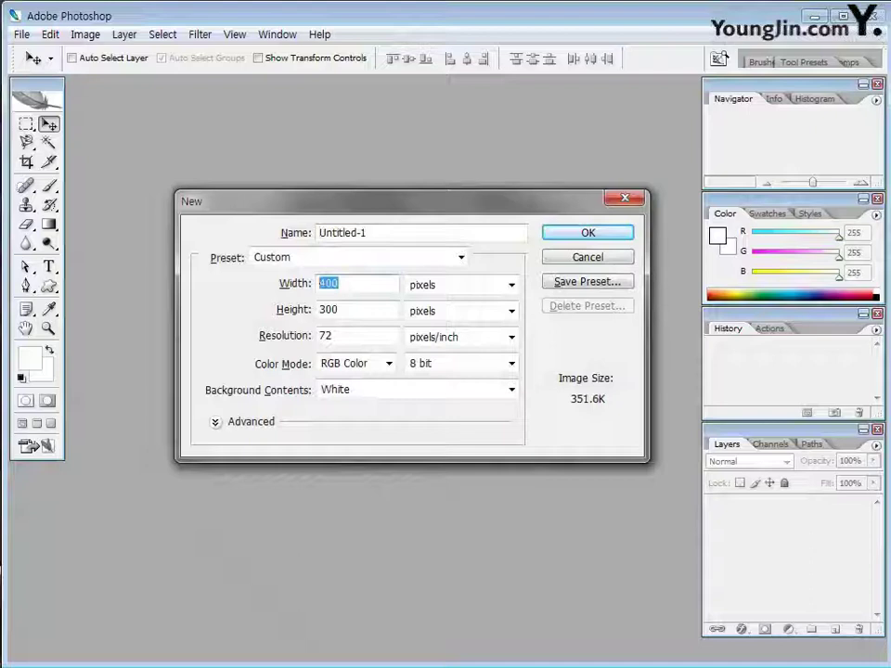
text(500)
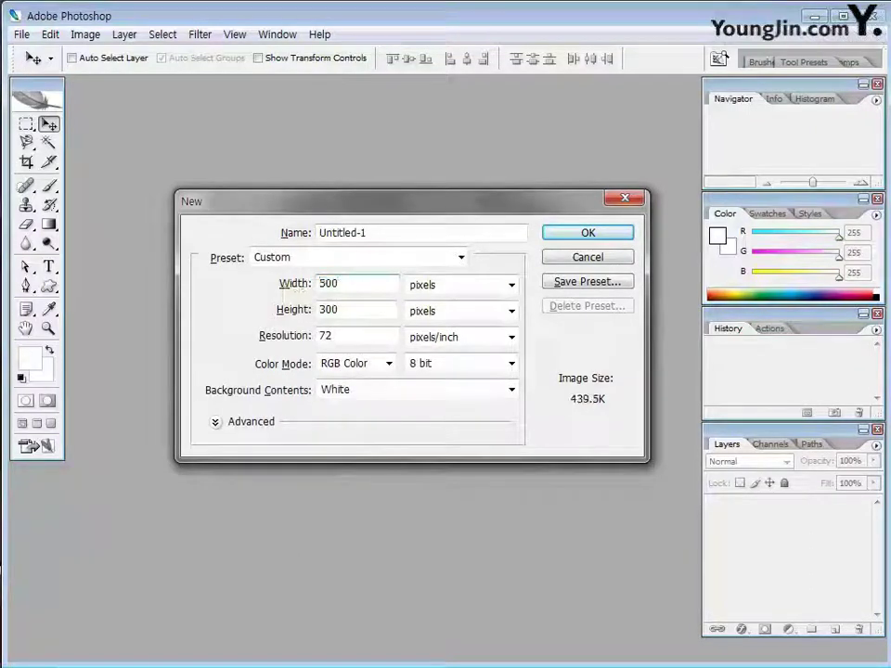
key(Tab)
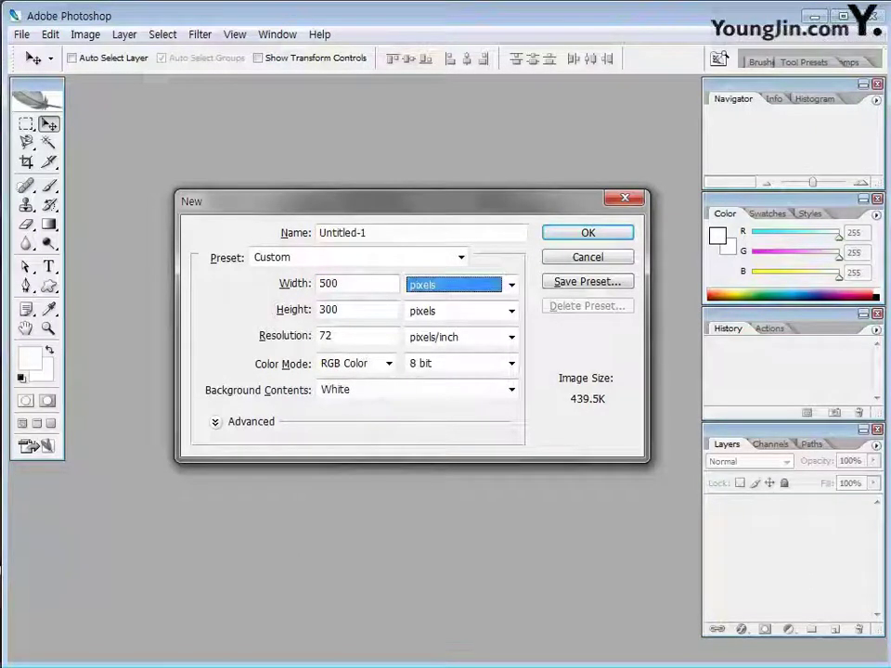
key(Tab)
text(330)
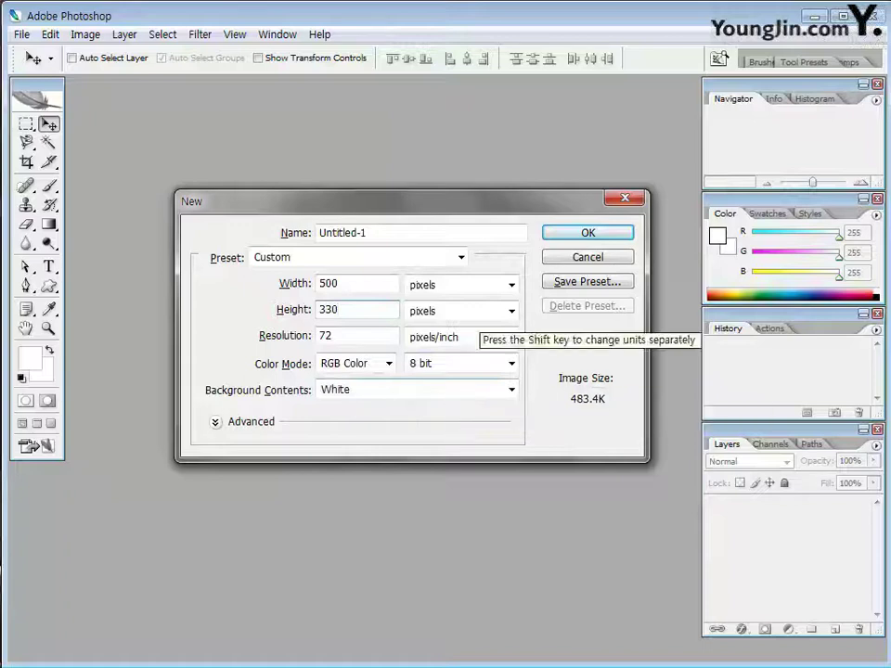
click(587, 232)
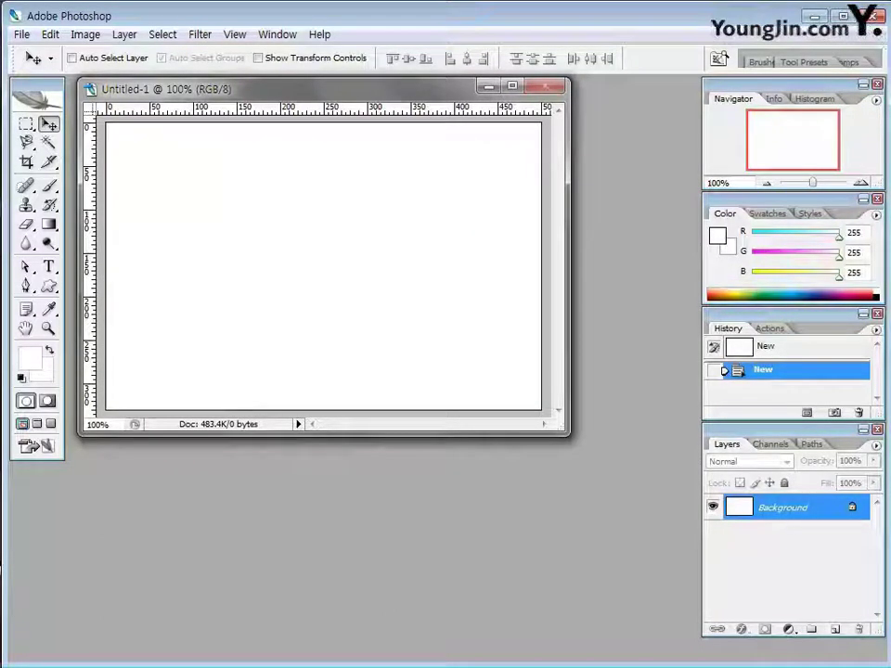
Save the blank document in Photoshop format as 기출따라하기-1-1 in the Part04 folder.
key(alt+f)
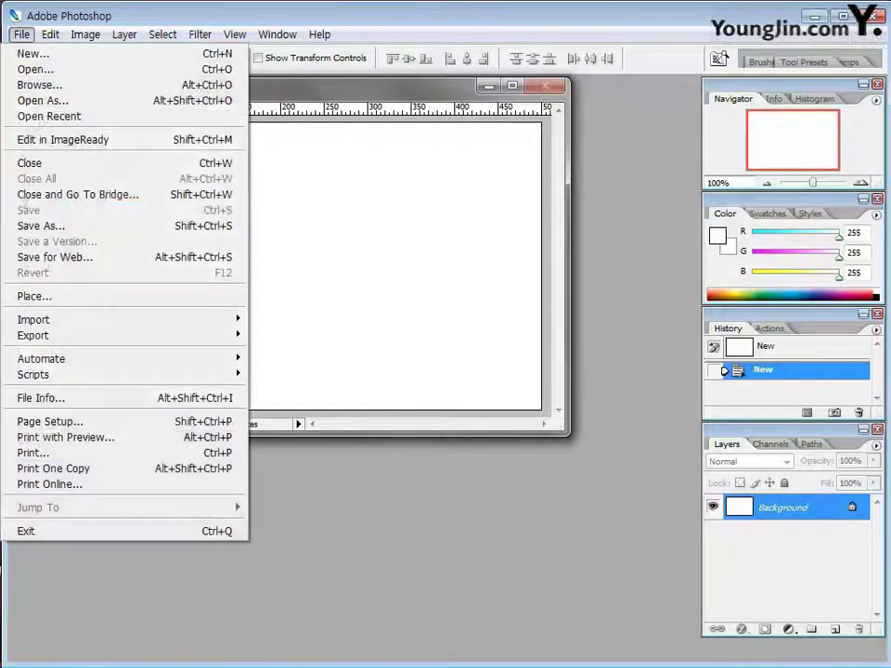
key(Down)
key(Return)
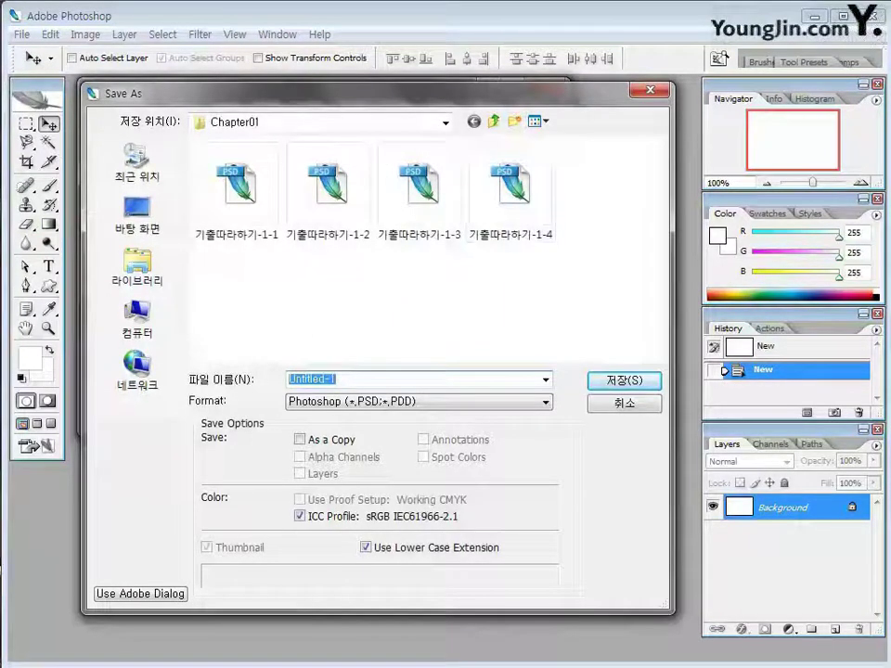
click(494, 120)
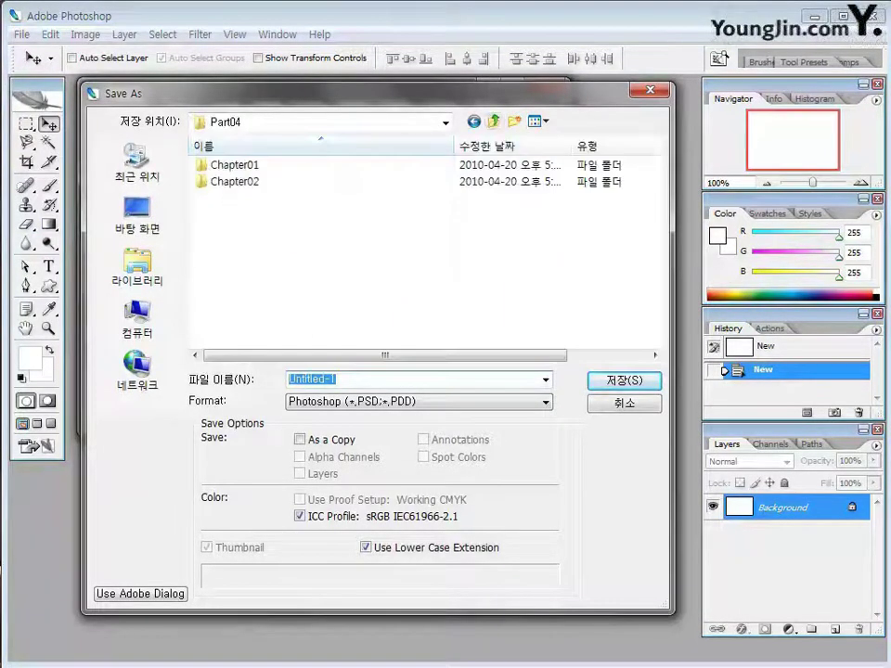
text(기)
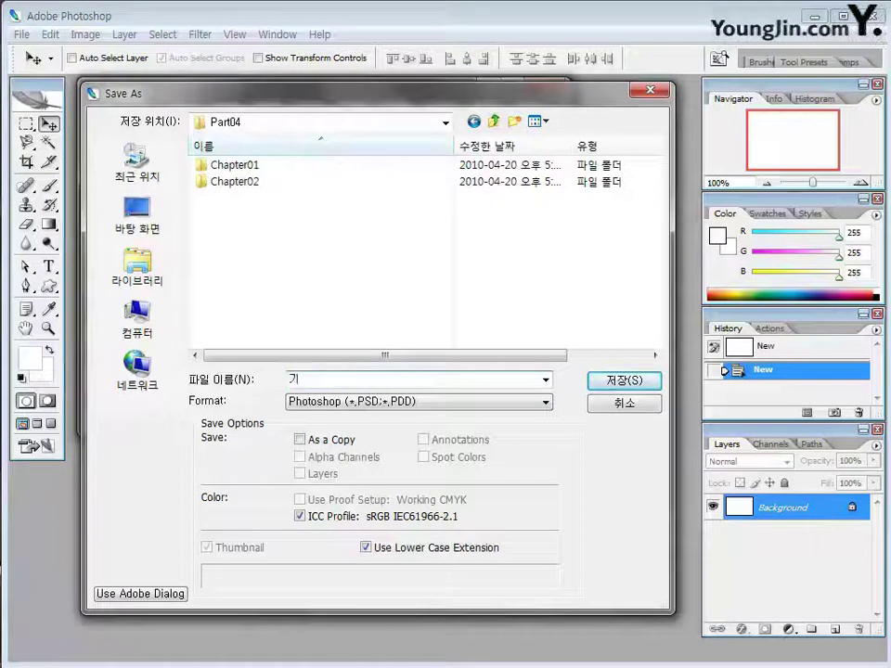
text(법따라하기)
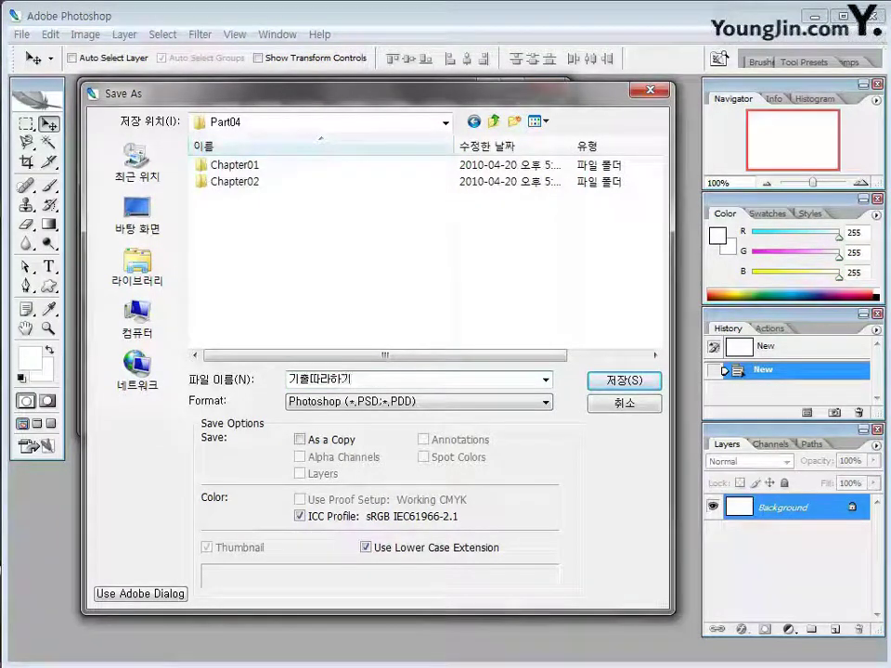
text(ㅓ1-1)
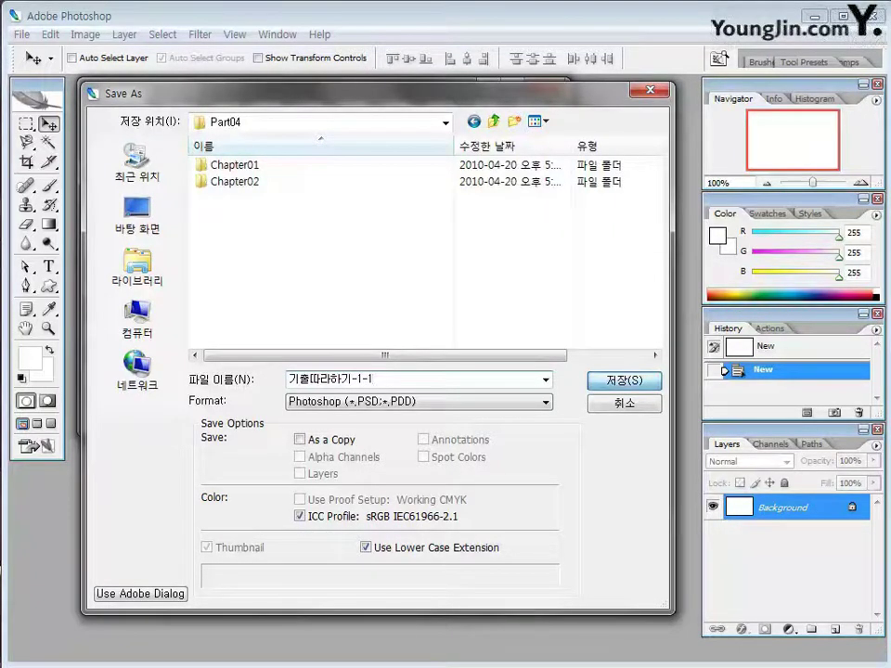
key(Return)
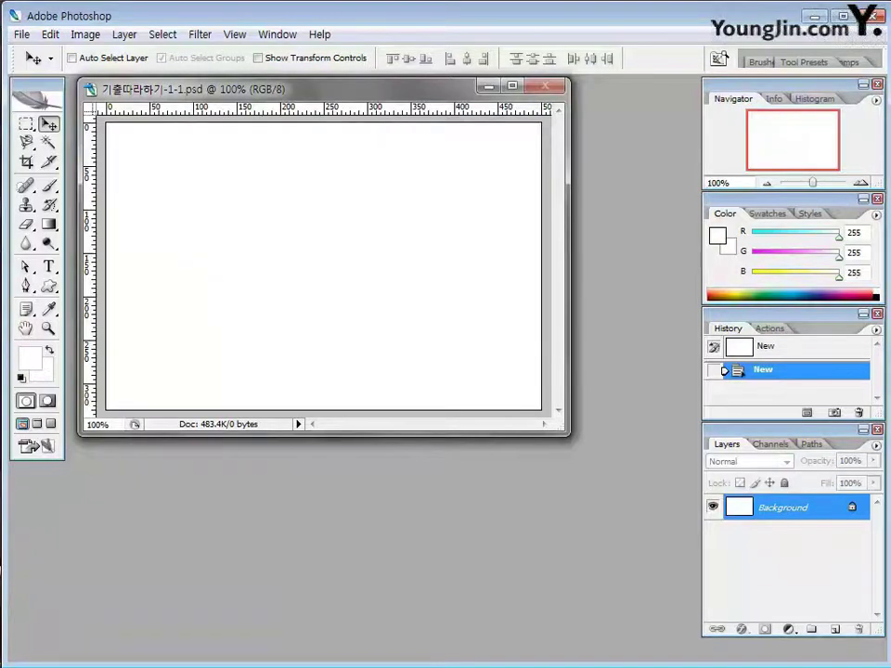
Open the images 1급-1, 1급-2 and 1급-3 together from the Chapter01 folder.
key(ctrl+o)
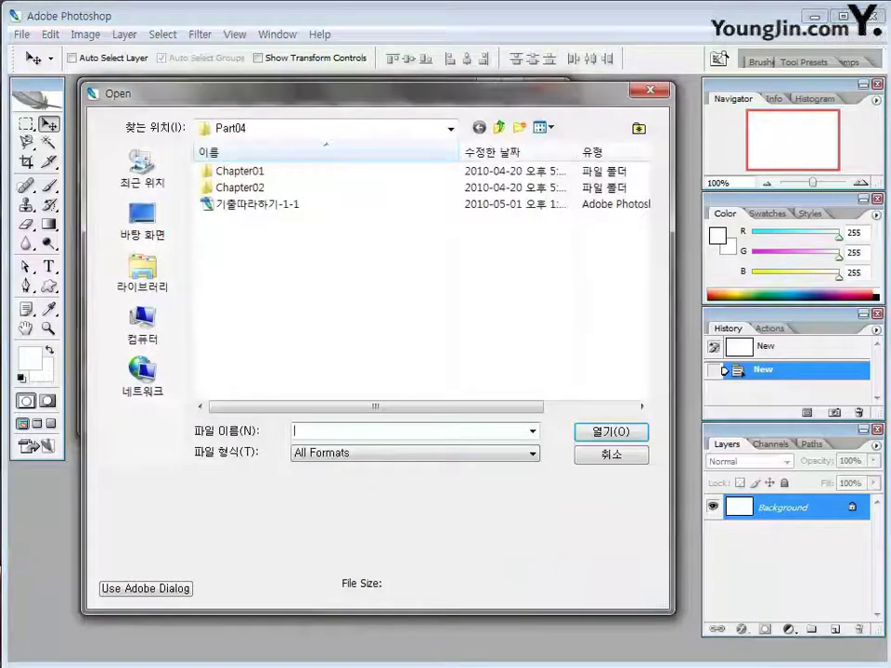
double_click(239, 171)
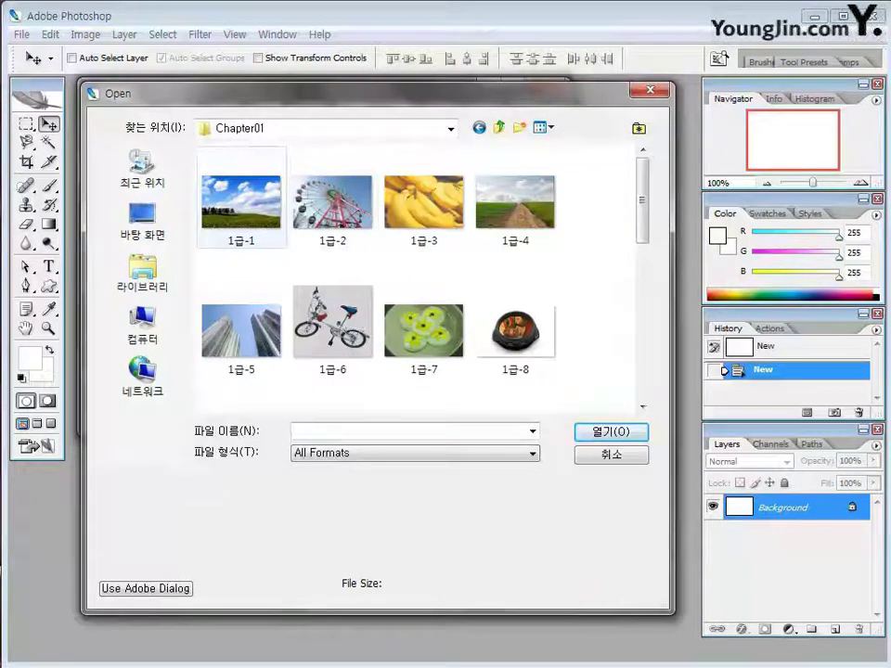
click(241, 201)
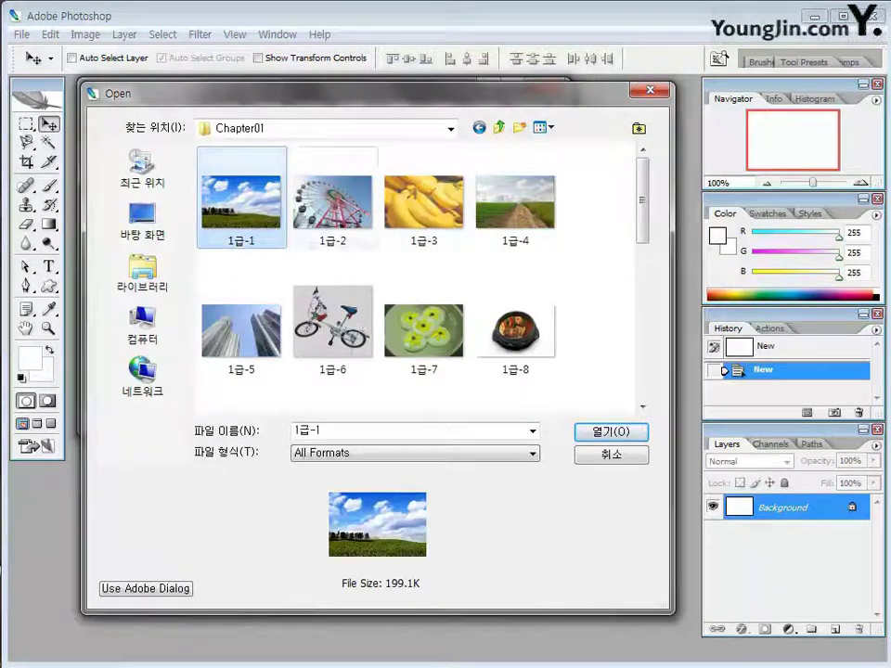
shift+click(423, 213)
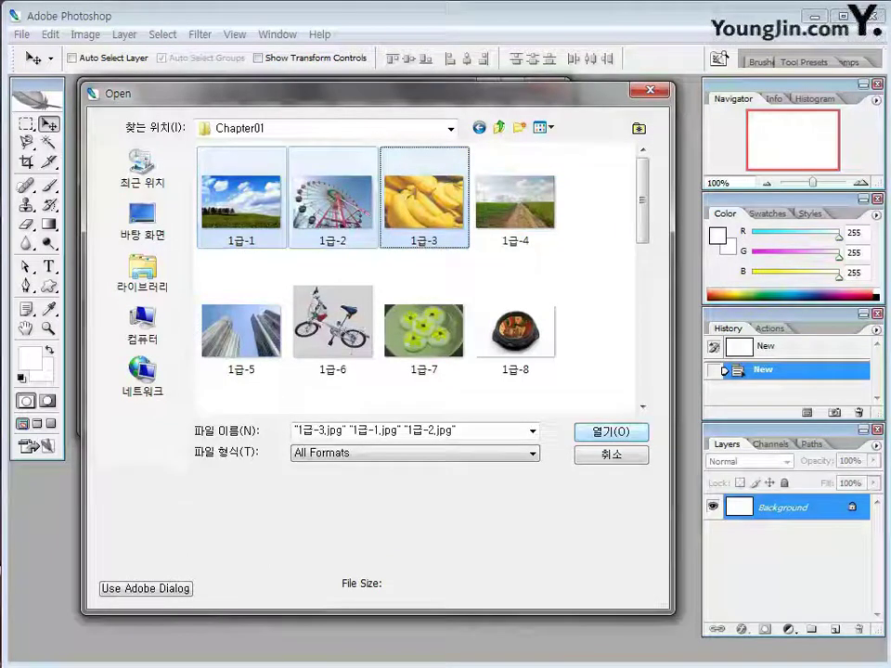
key(Return)
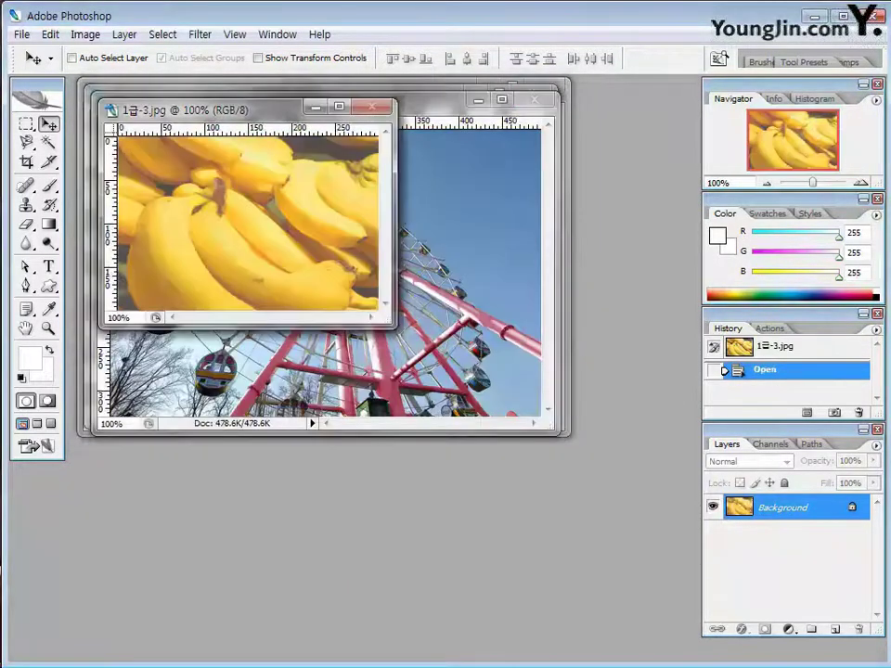
Rearrange the banana, Ferris wheel and sky image windows so the blank document is accessible behind them.
drag(213, 109, 435, 421)
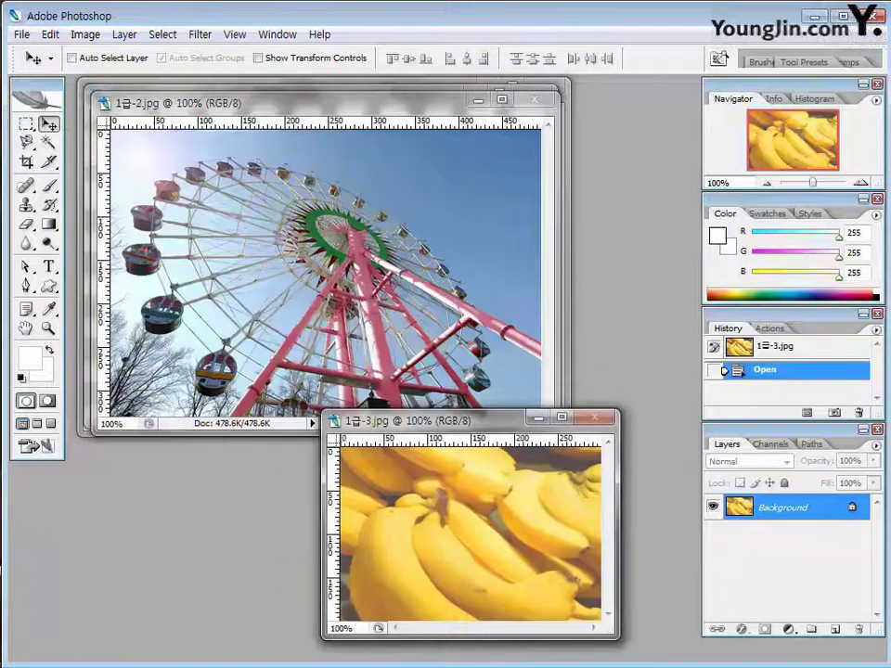
drag(278, 103, 227, 408)
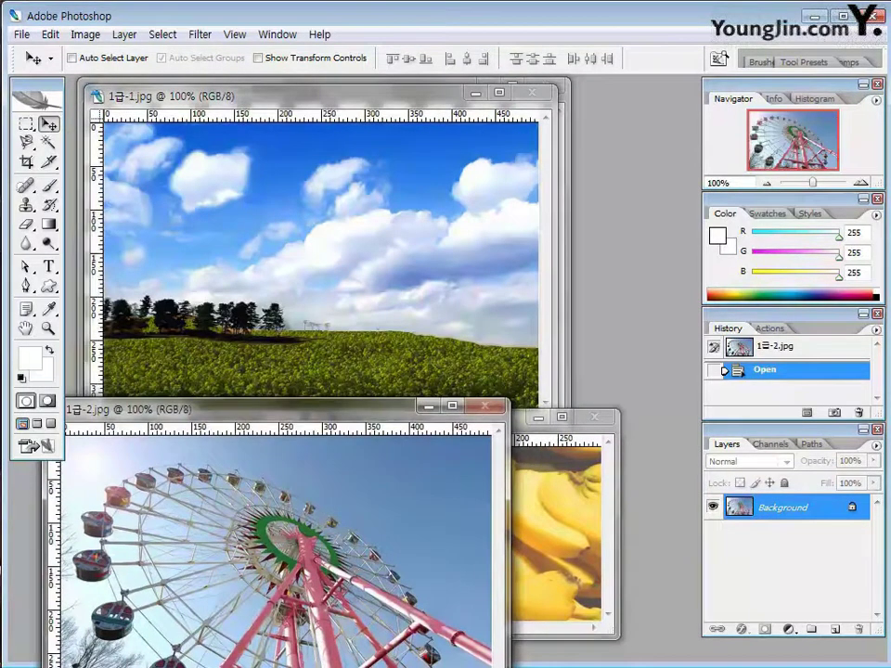
drag(167, 95, 239, 226)
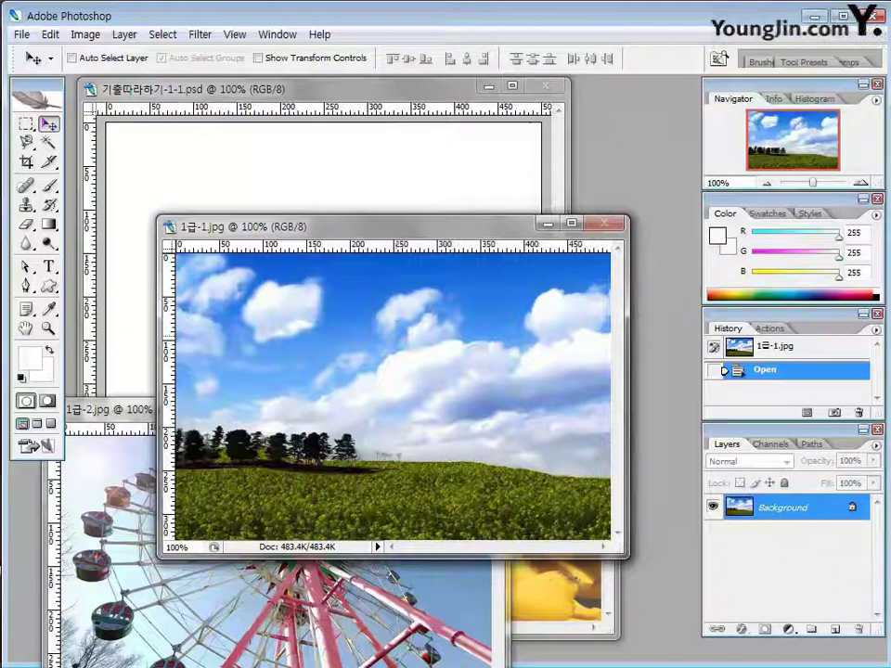
Copy the 1급-1 sky image into 기출따라하기-1-1 so it fills the canvas, and close the source image.
drag(390, 399, 318, 269)
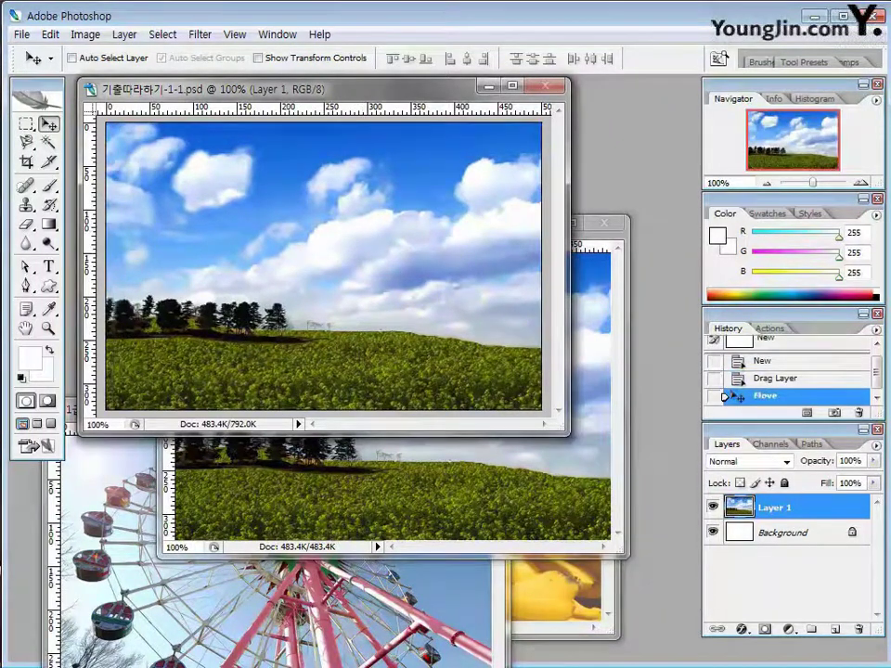
click(593, 279)
key(ctrl+w)
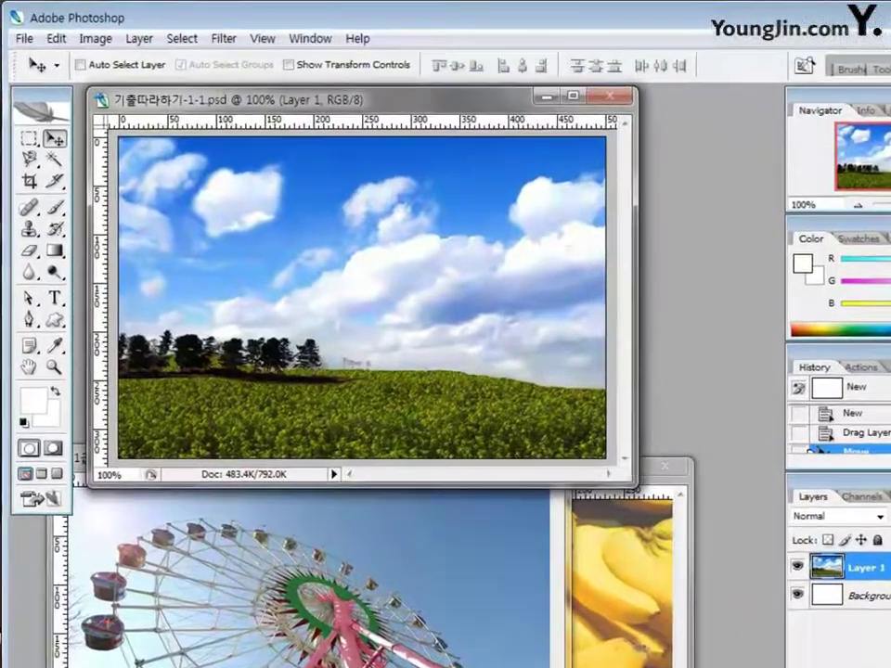
Apply the Texturizer filter to the sky and field layer.
key(alt+t)
key(Down)
key(Down)
key(Down)
key(Down)
key(Down)
key(Down)
key(Down)
key(Down)
key(Down)
key(Down)
key(Down)
key(Down)
key(Down)
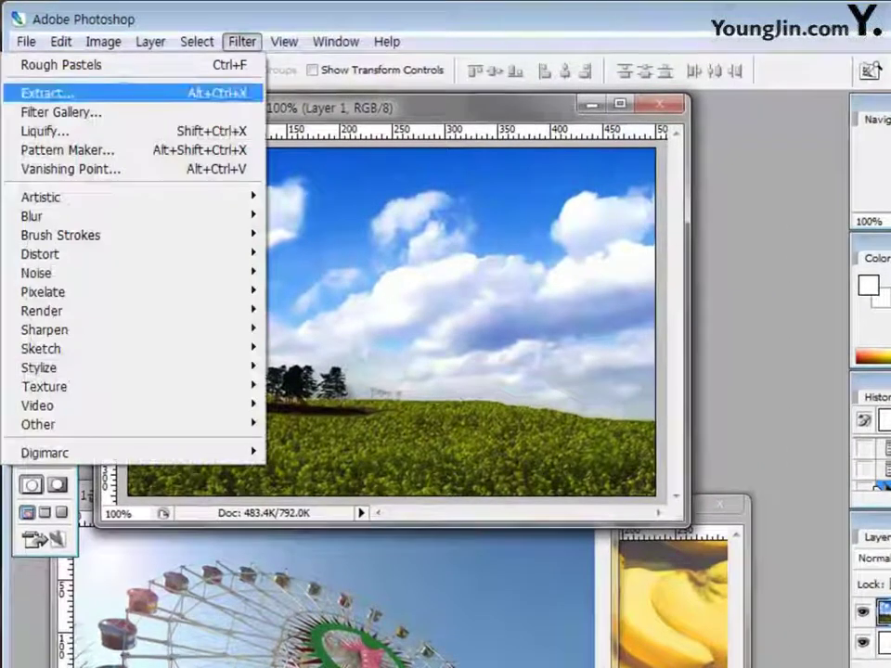
key(Down)
key(Down)
key(Down)
key(Down)
key(Right)
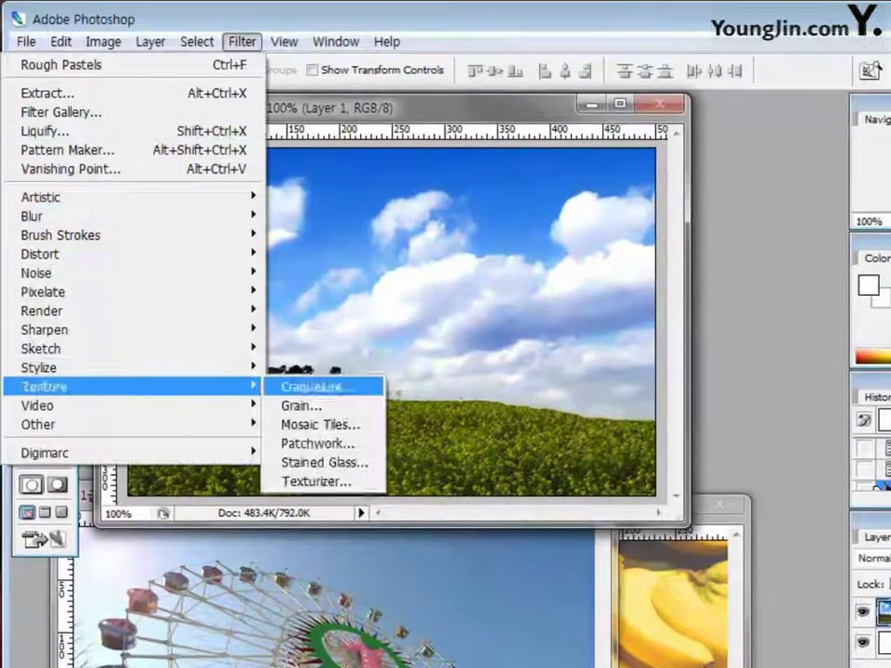
key(Down)
key(Down)
key(Down)
key(Down)
key(Down)
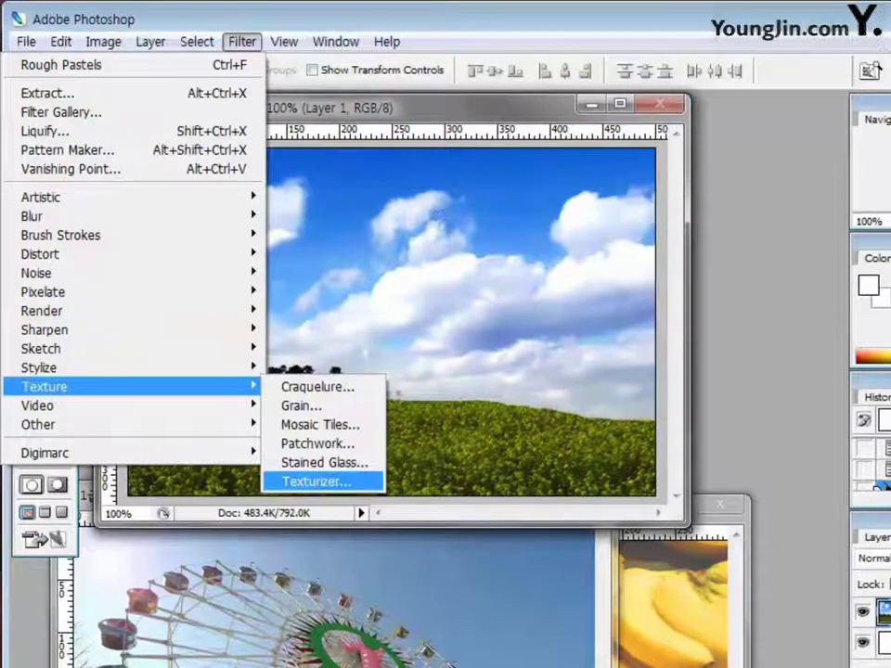
key(Return)
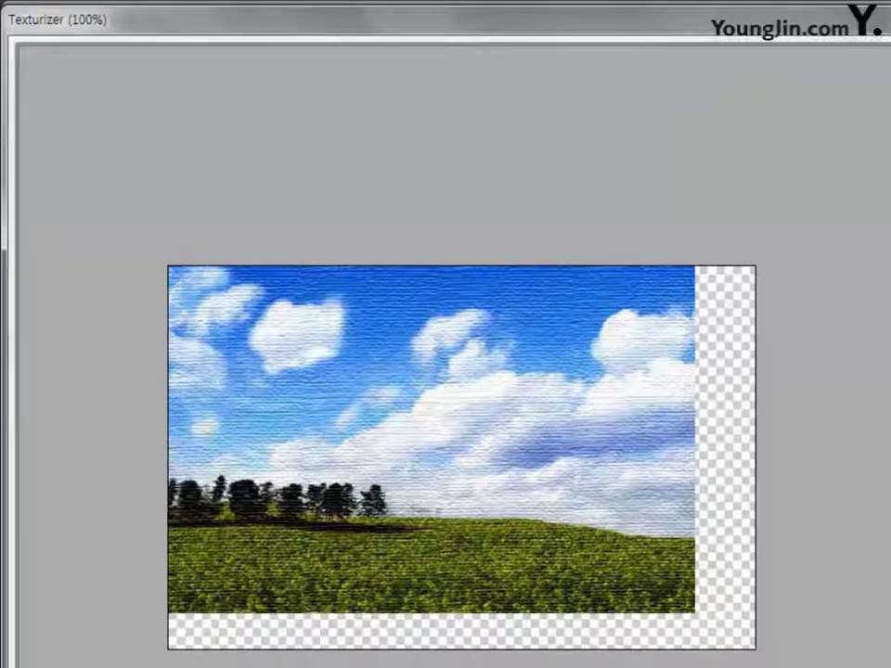
key(Return)
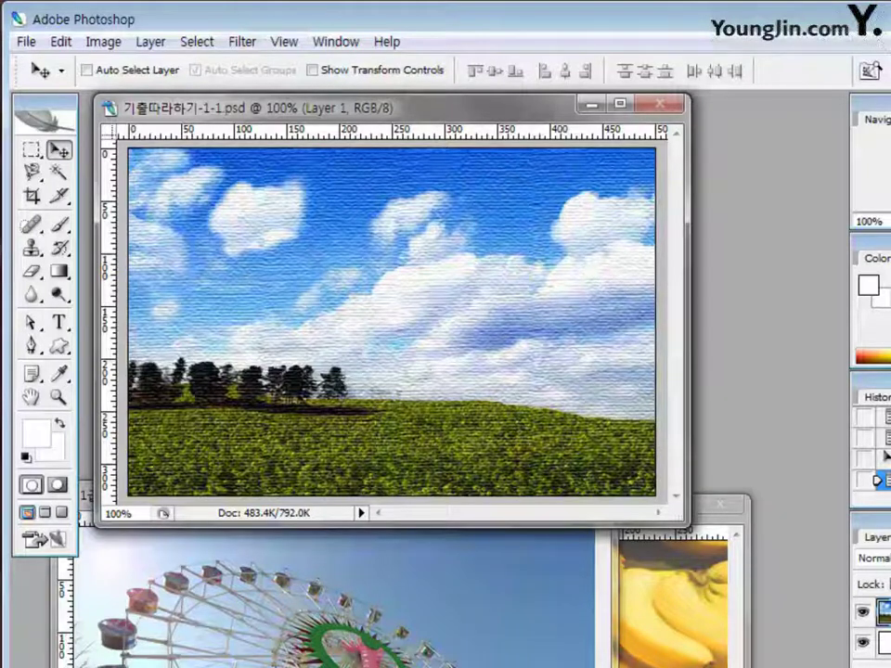
Copy the 1급-2 Ferris wheel image into 기출따라하기-1-1 as a new layer, leaving a narrow strip of sky along the canvas's left edge.
click(371, 575)
drag(408, 492, 491, 336)
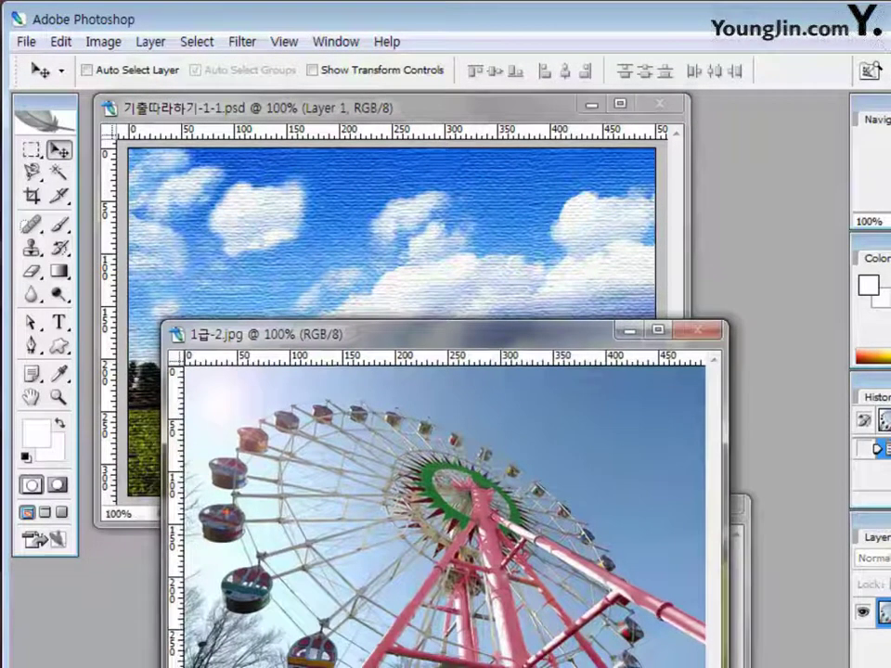
drag(364, 269, 433, 274)
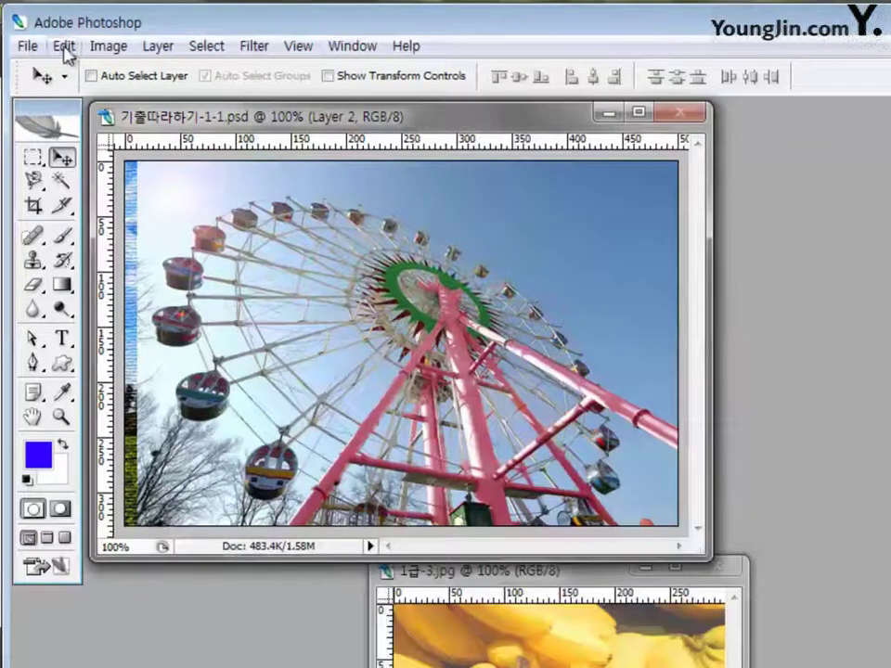
Flip the Ferris wheel layer horizontally.
click(64, 48)
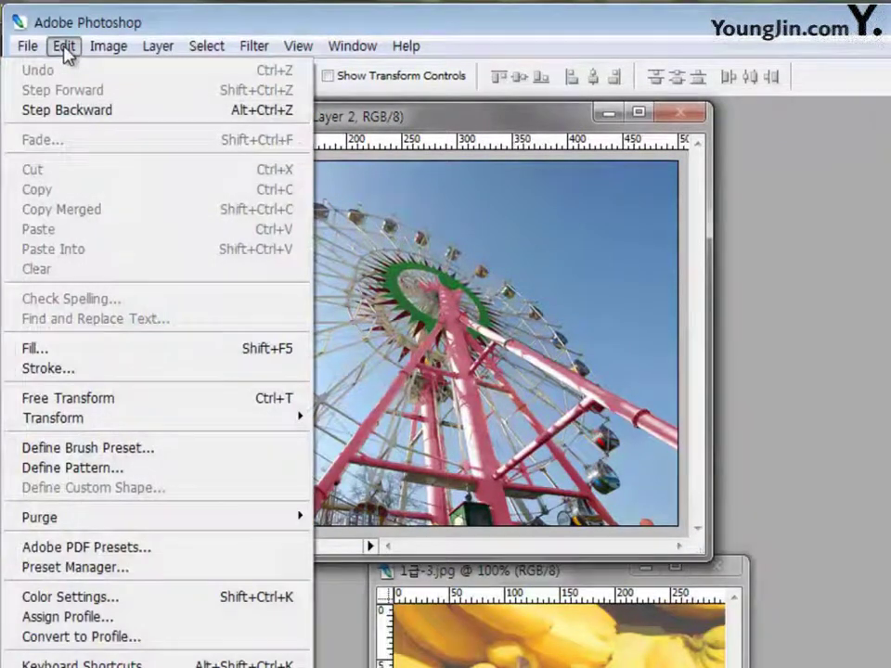
mouse_move(98, 418)
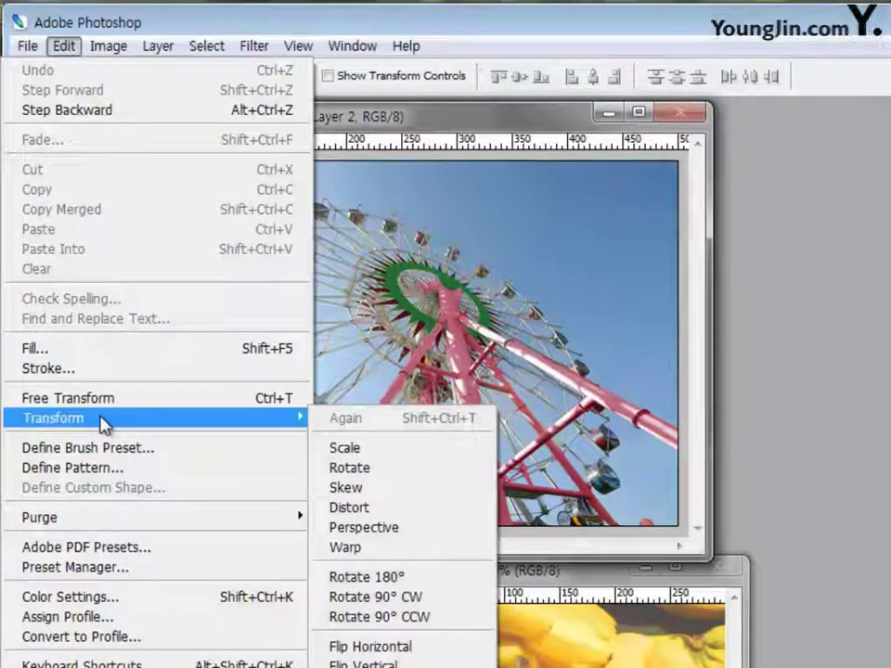
click(399, 648)
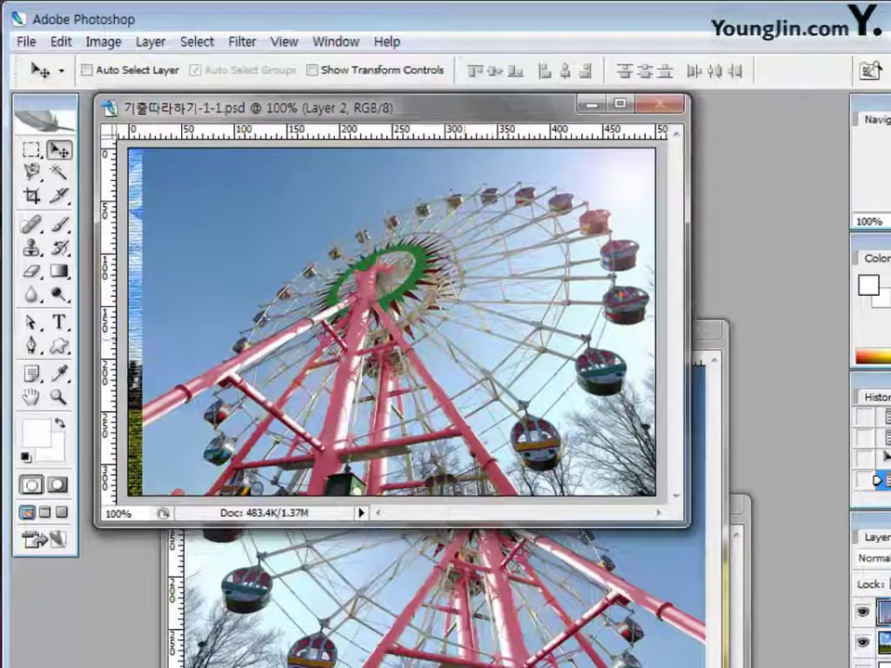
Apply the Crosshatch brush strokes filter to the Ferris wheel layer.
click(242, 41)
mouse_move(39, 253)
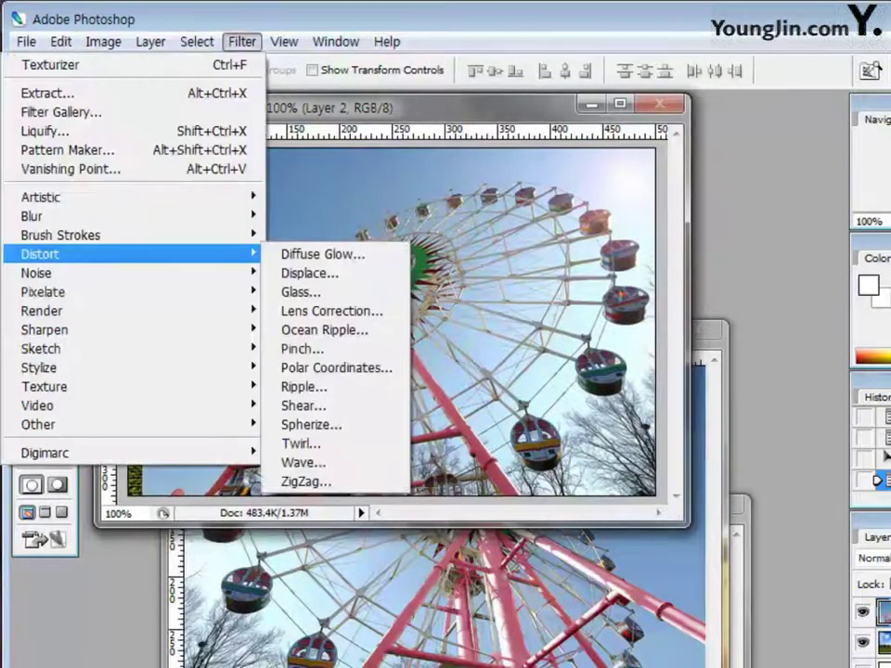
mouse_move(61, 235)
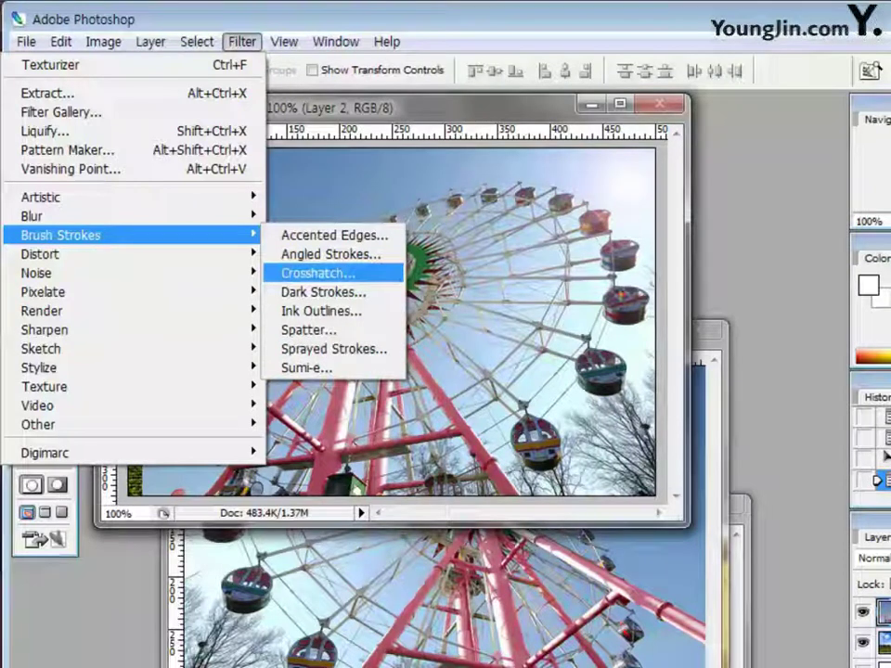
click(318, 273)
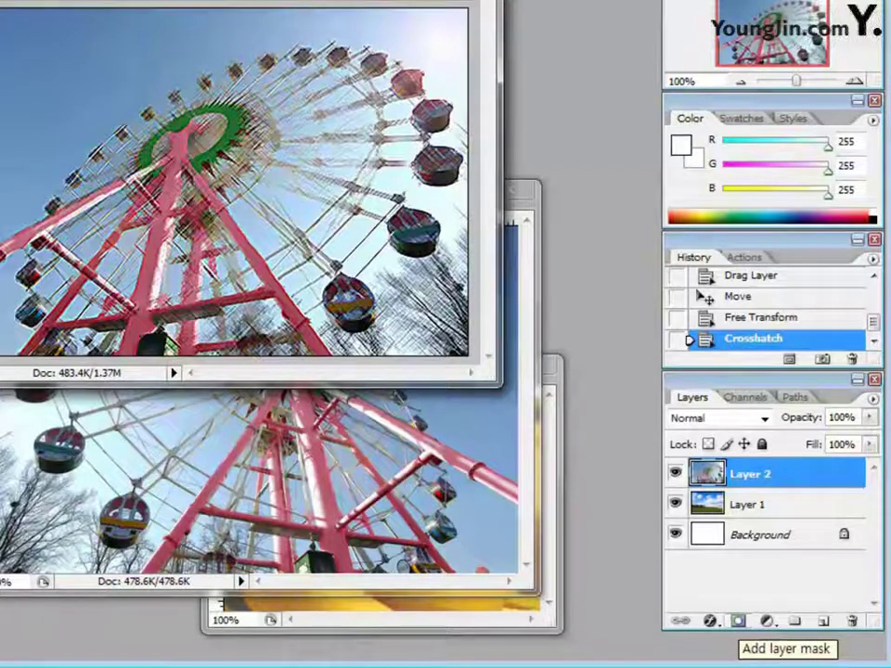
Add a layer mask to the Ferris wheel layer and fade its left part into the sky with a horizontal linear Black, White gradient.
click(738, 620)
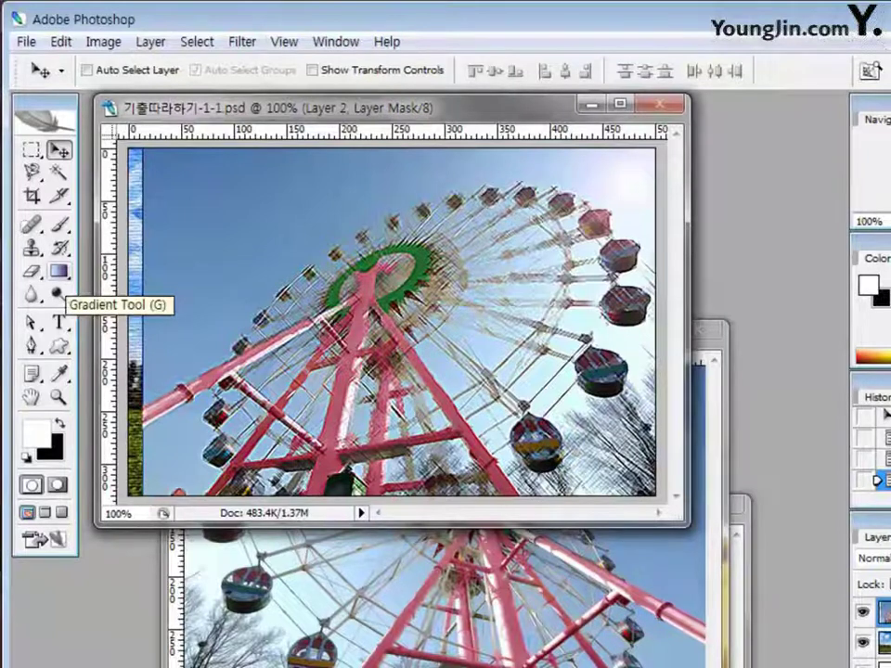
click(60, 271)
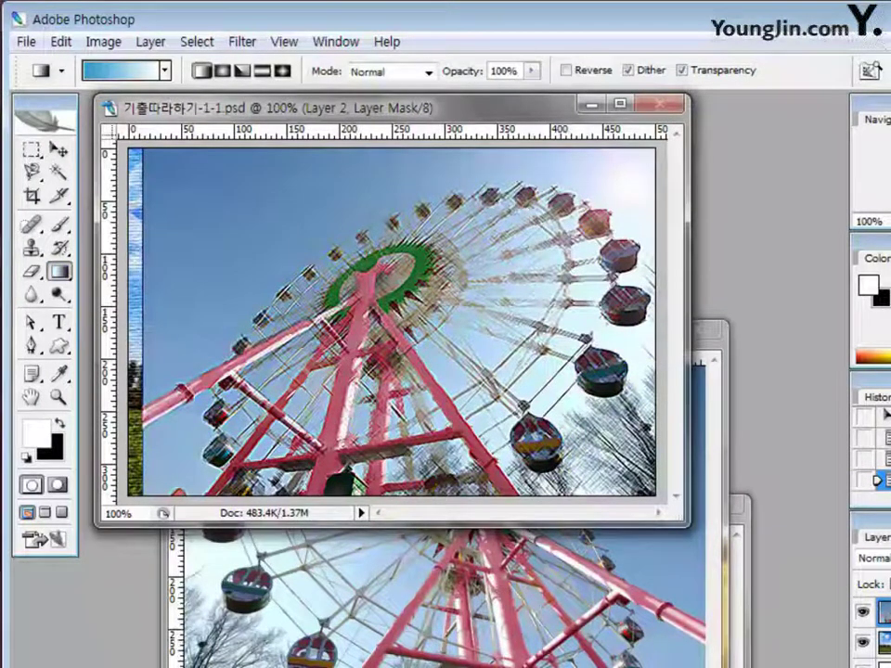
click(120, 70)
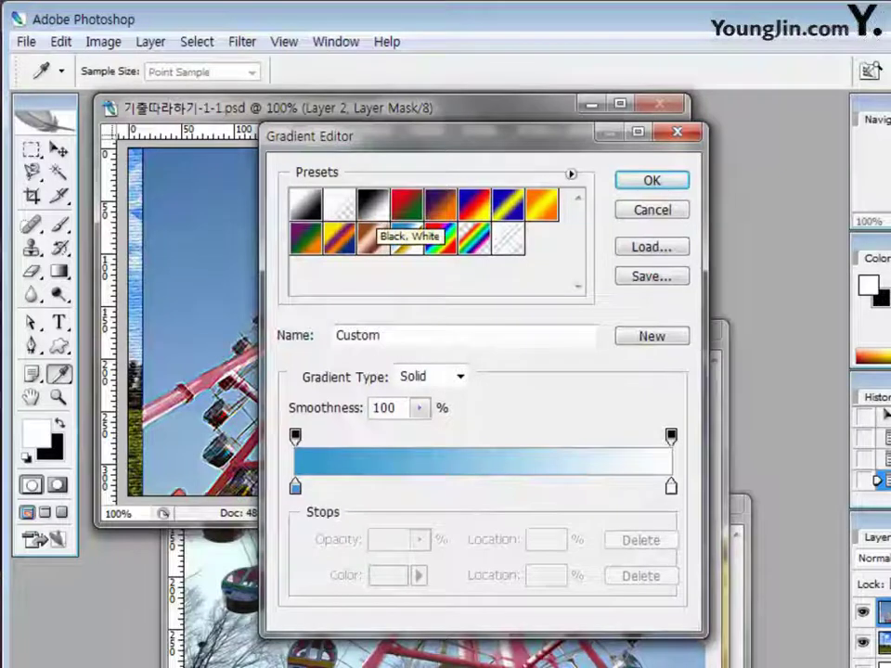
click(372, 206)
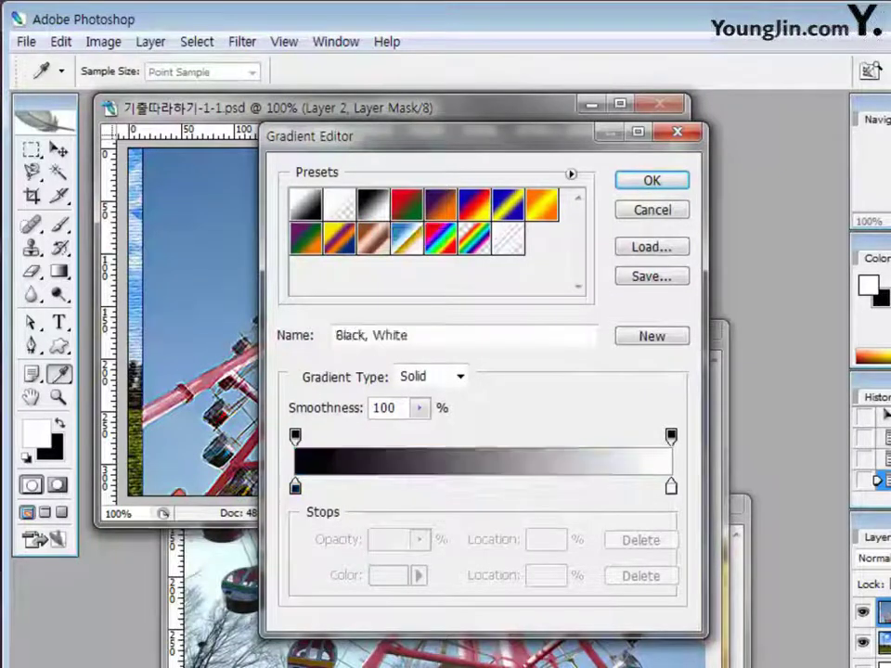
key(Return)
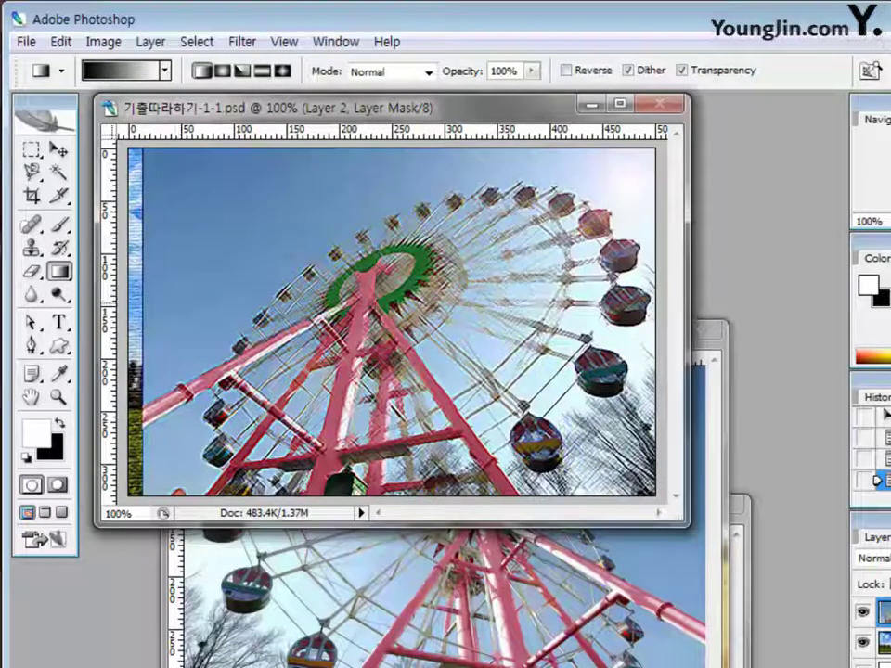
drag(239, 228, 374, 225)
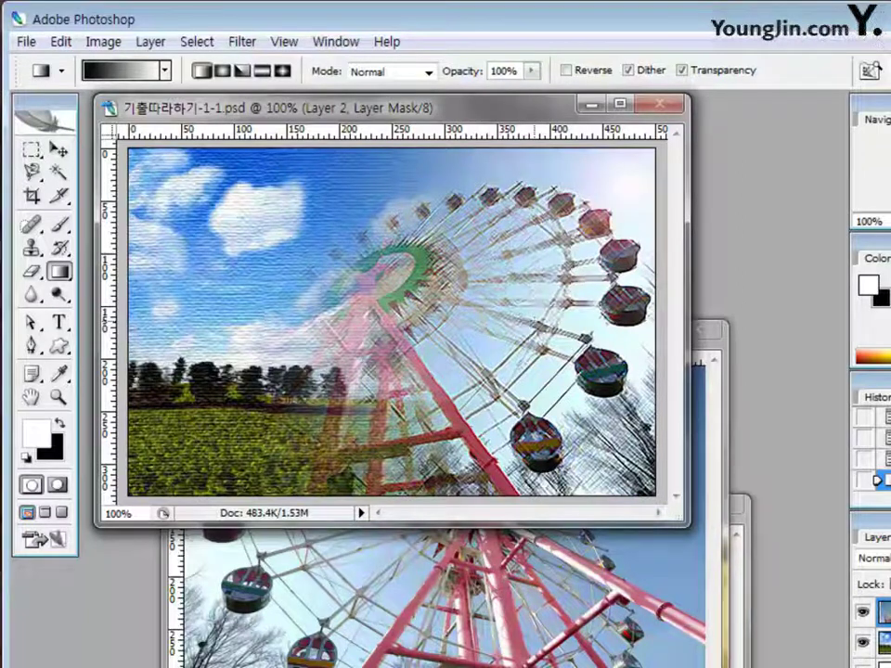
key(ctrl+z)
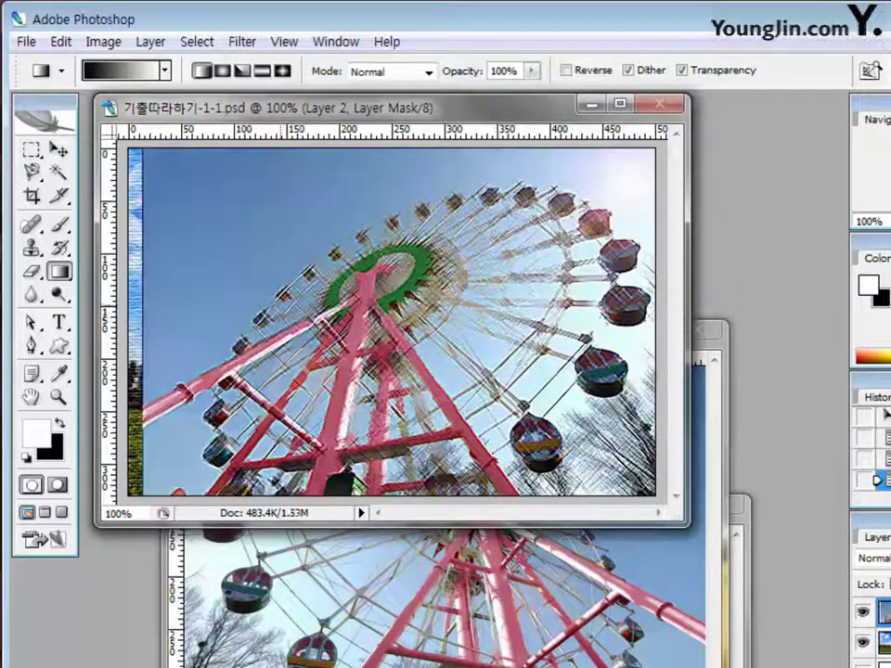
drag(352, 222, 243, 217)
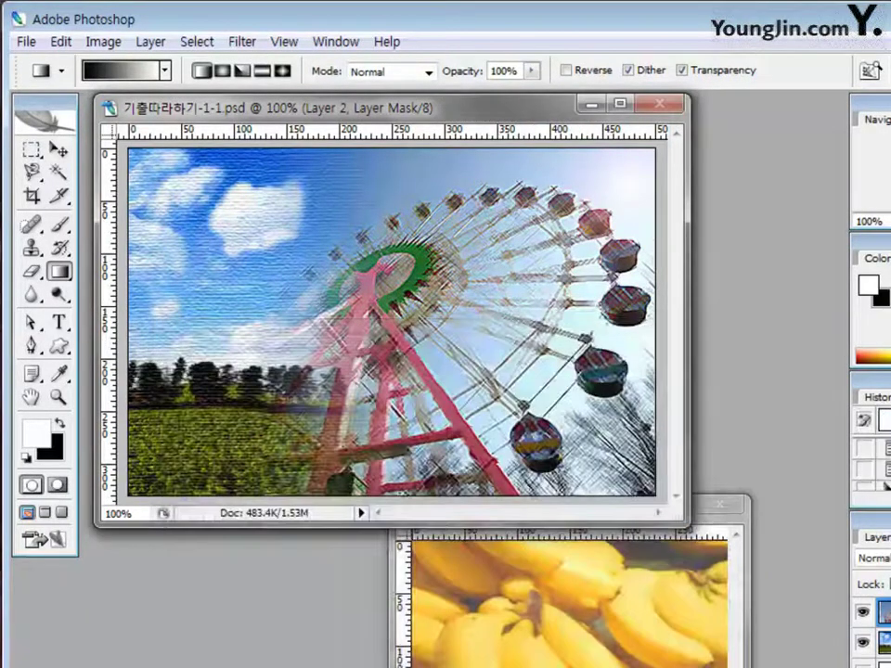
Copy the 1급-3 banana image into 기출따라하기-1-1 as a new layer over the sky.
drag(519, 509, 589, 460)
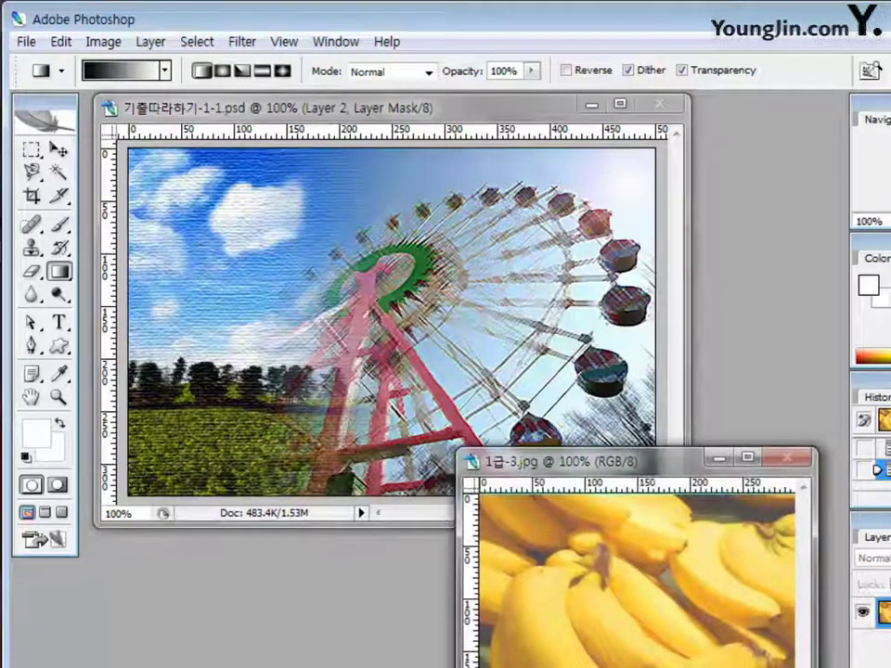
key(v)
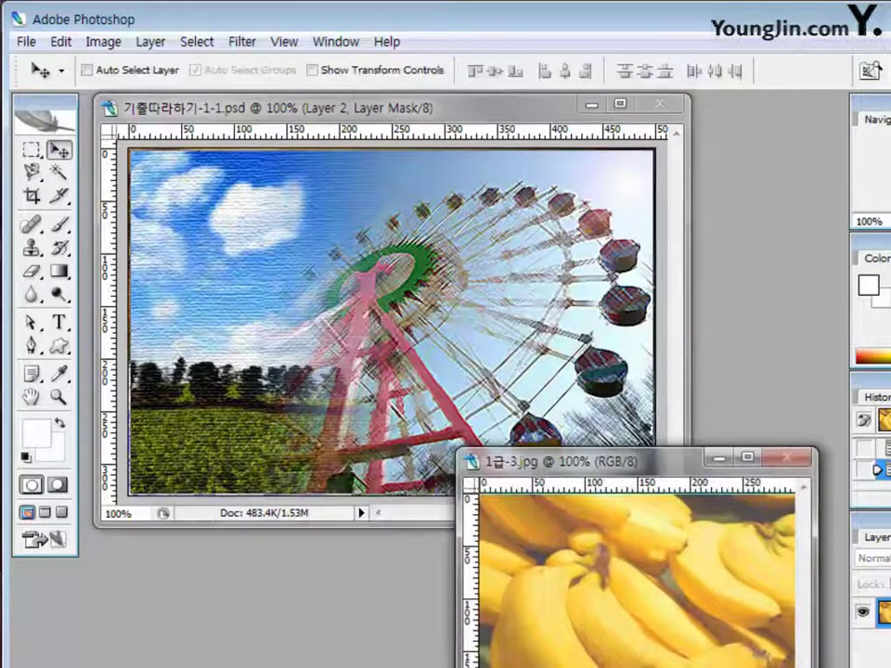
drag(631, 575, 319, 280)
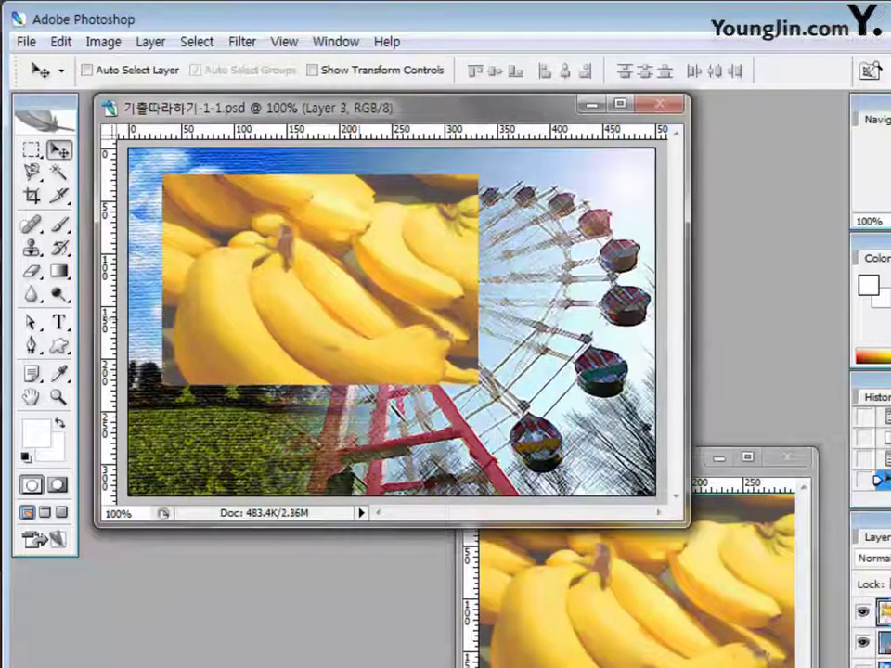
Scale the banana layer to about 74.3%, shift it slightly up and right, and close the 1급-3 source image without saving.
key(ctrl+t)
drag(478, 382, 394, 328)
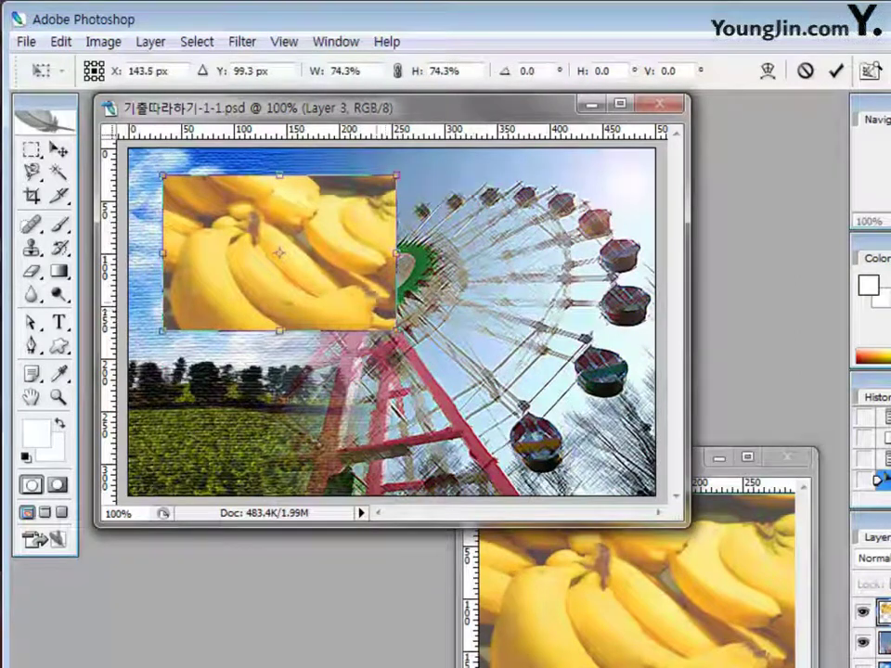
drag(278, 252, 285, 243)
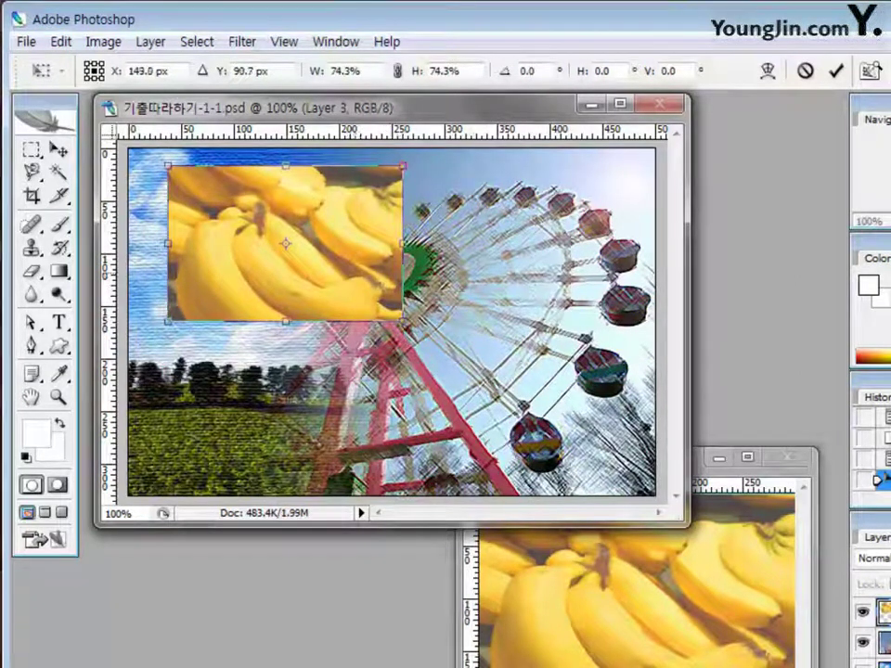
key(Return)
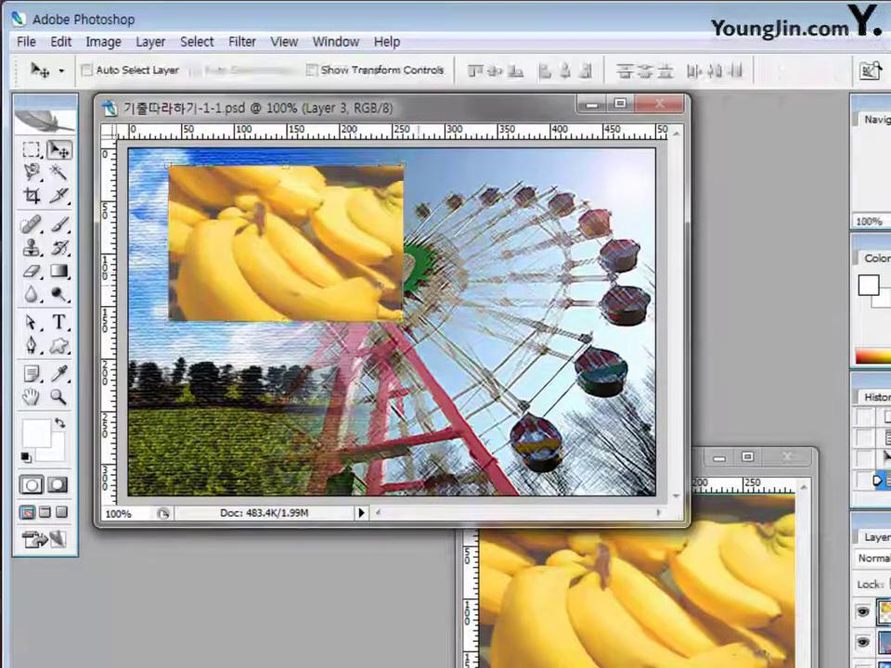
click(786, 457)
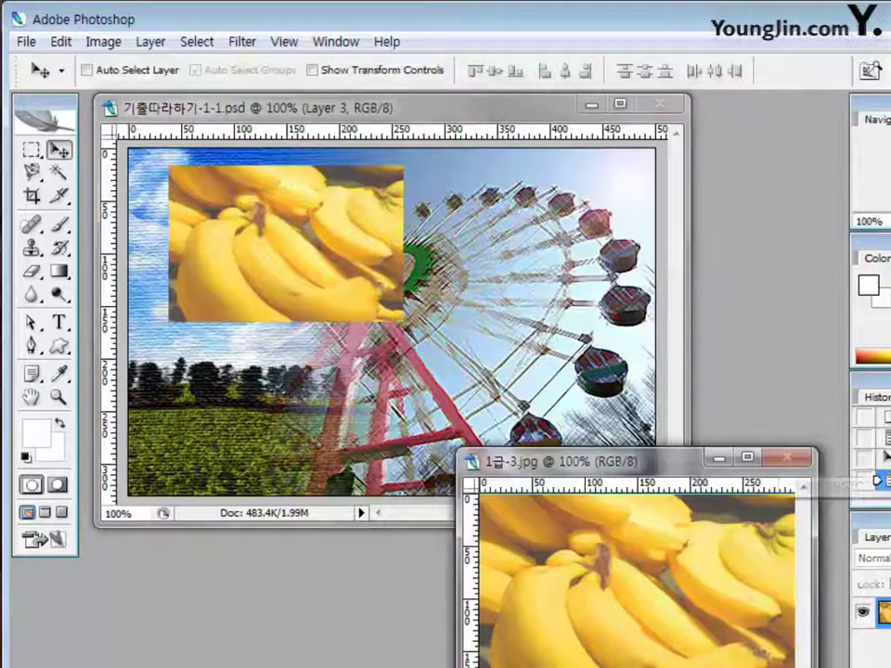
key(n)
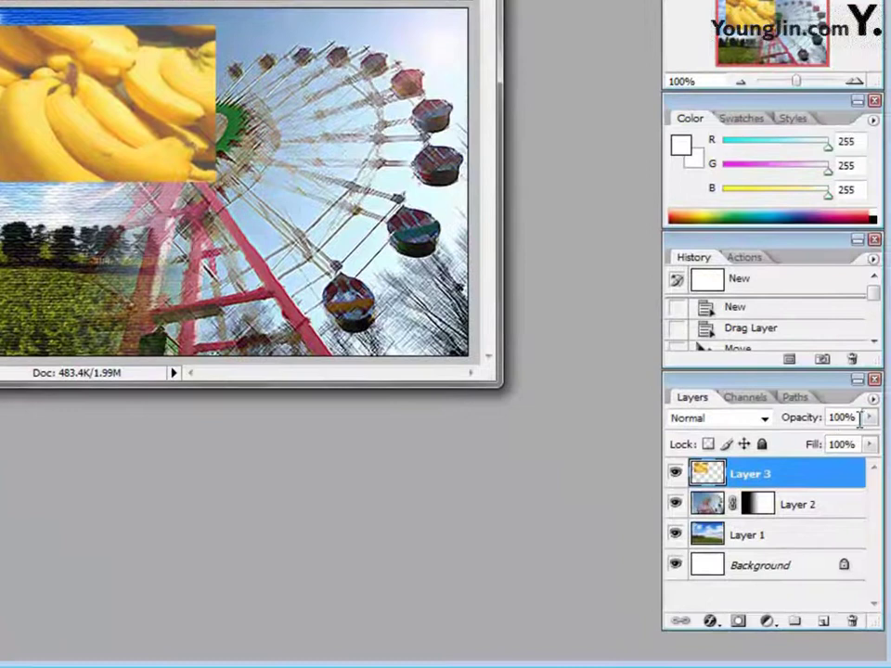
Set the banana layer's opacity to 50%.
click(875, 442)
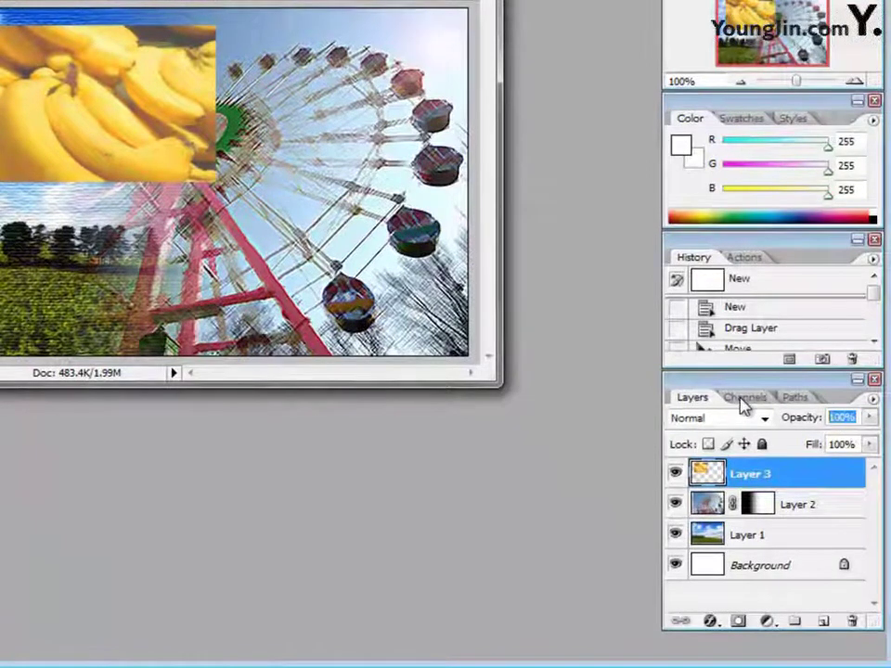
text(50)
key(Return)
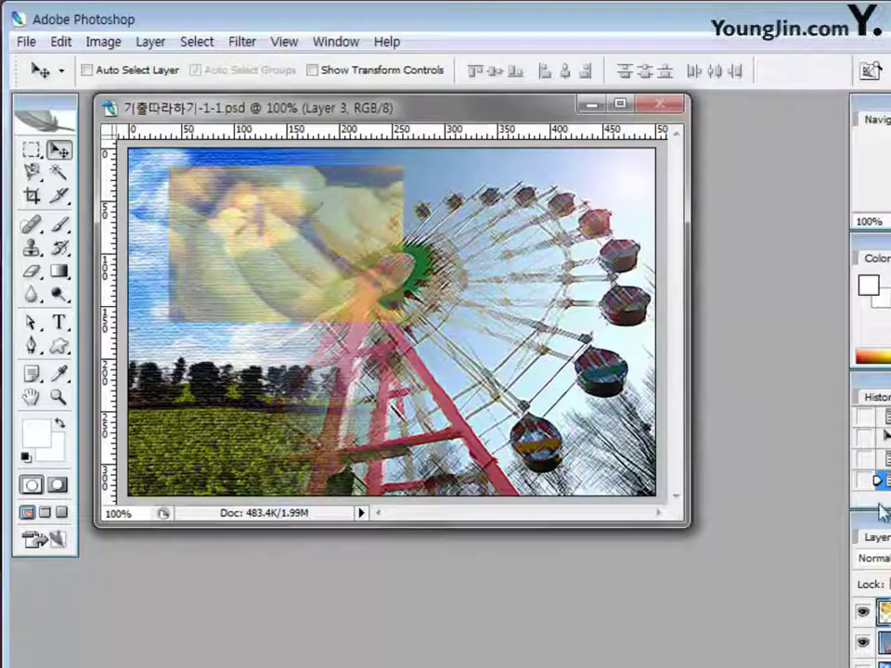
Set the Pen tool to Paths mode and start a path with a short upward-arching curve on the banana image's upper right, ending in a corner point.
click(34, 348)
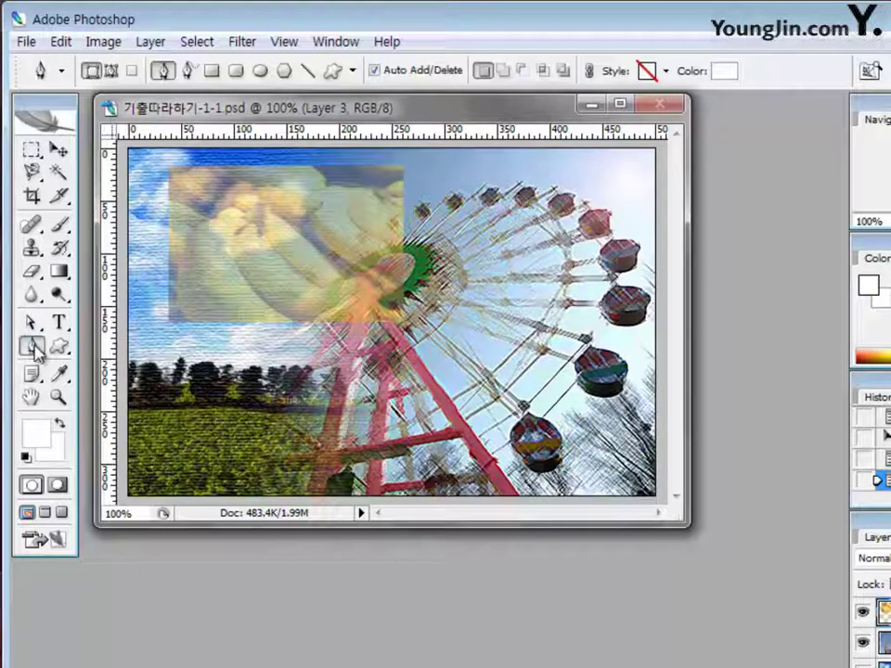
click(112, 72)
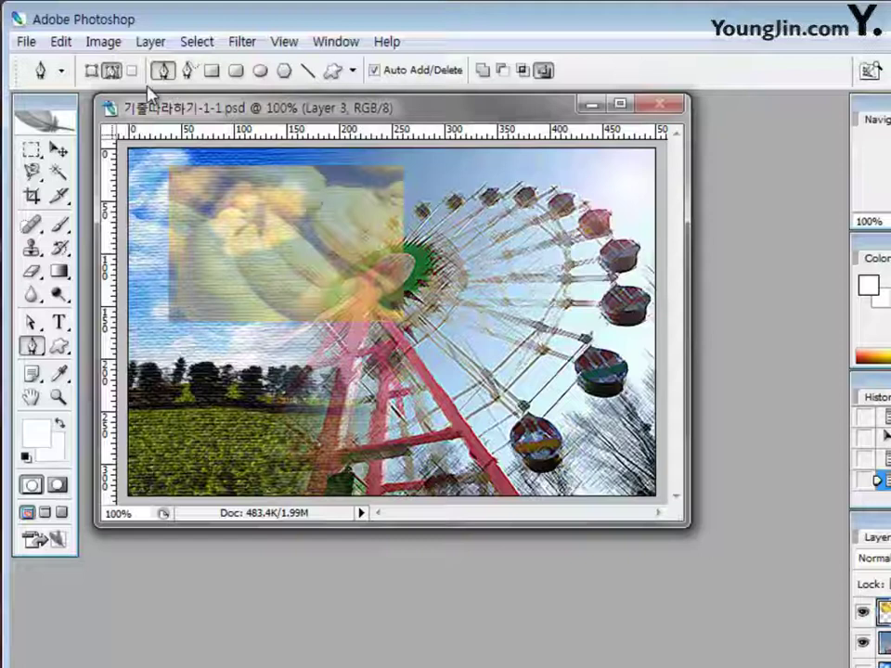
click(329, 211)
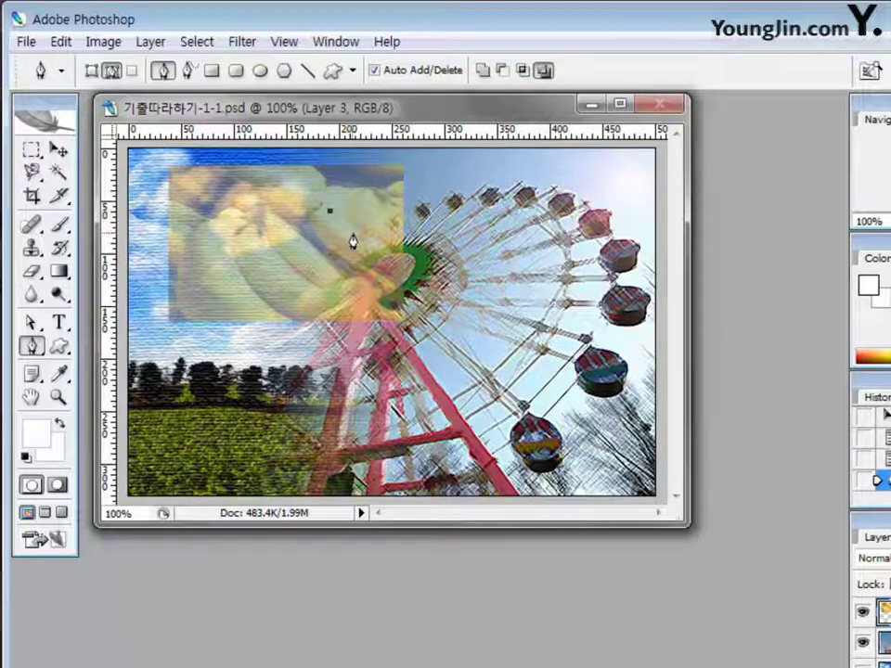
drag(353, 235, 319, 299)
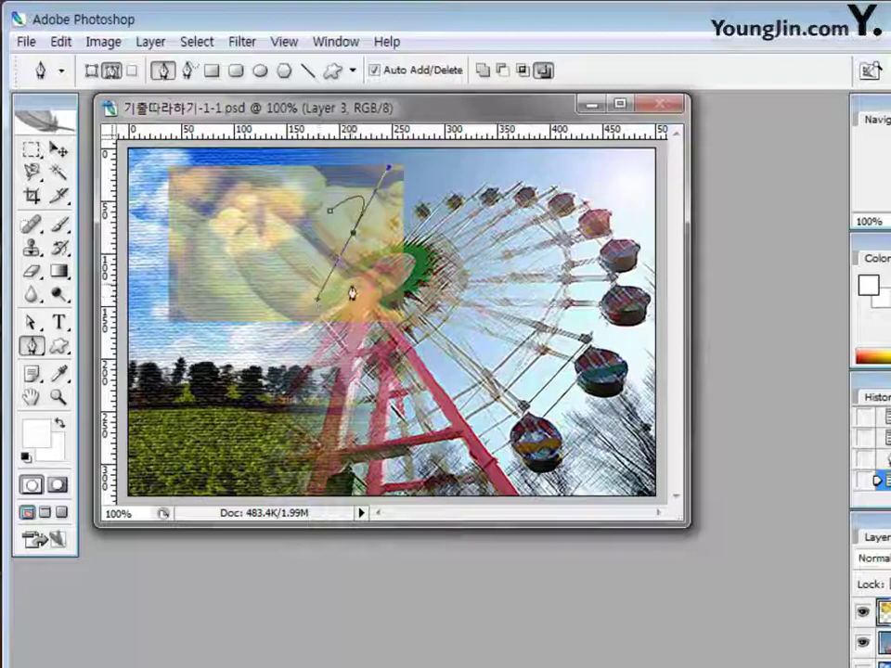
key(ctrl+z)
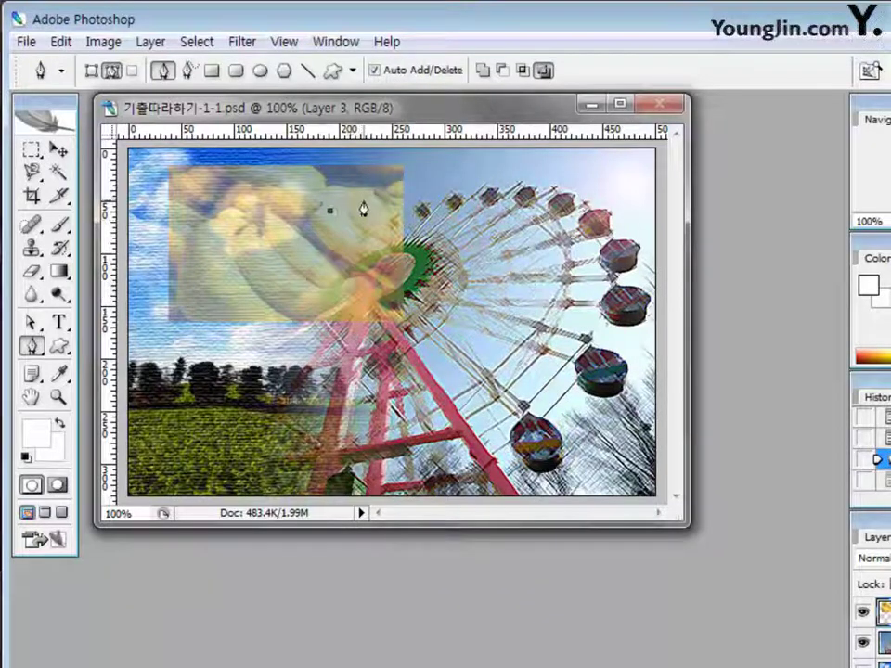
drag(362, 204, 377, 222)
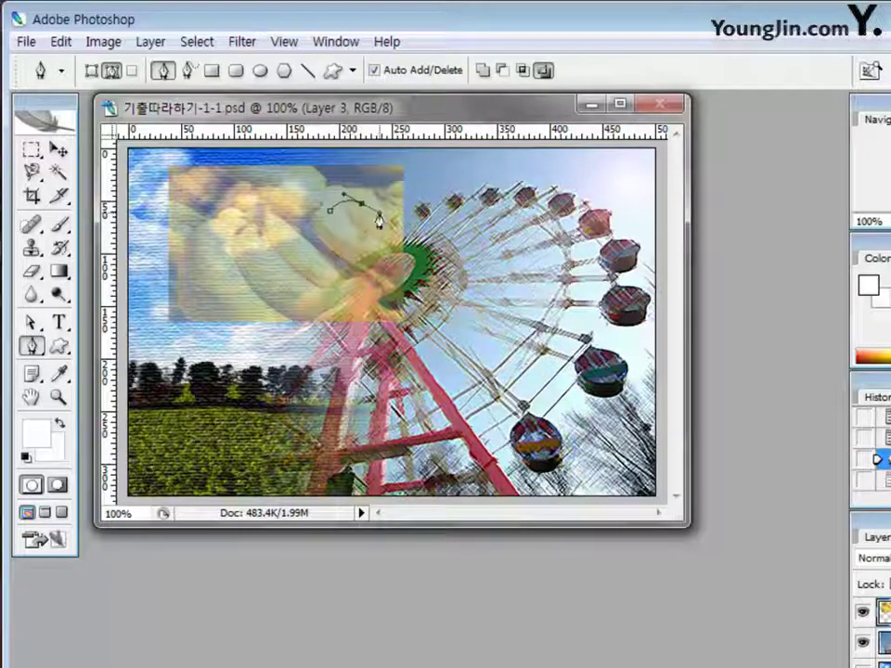
click(360, 206)
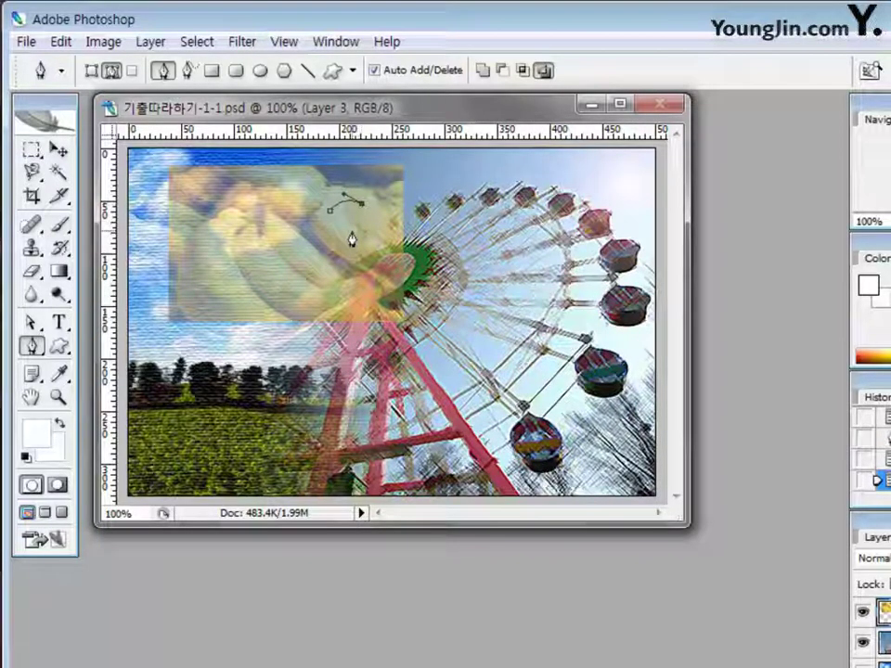
Continue the path down the airplane shape's upper-right wing and around the rounded lower-right end of its body.
mouse_move(351, 234)
mouse_down()
mouse_move(340, 266)
mouse_move(315, 261)
mouse_move(320, 269)
mouse_move(334, 265)
mouse_move(324, 249)
mouse_move(337, 244)
mouse_up()
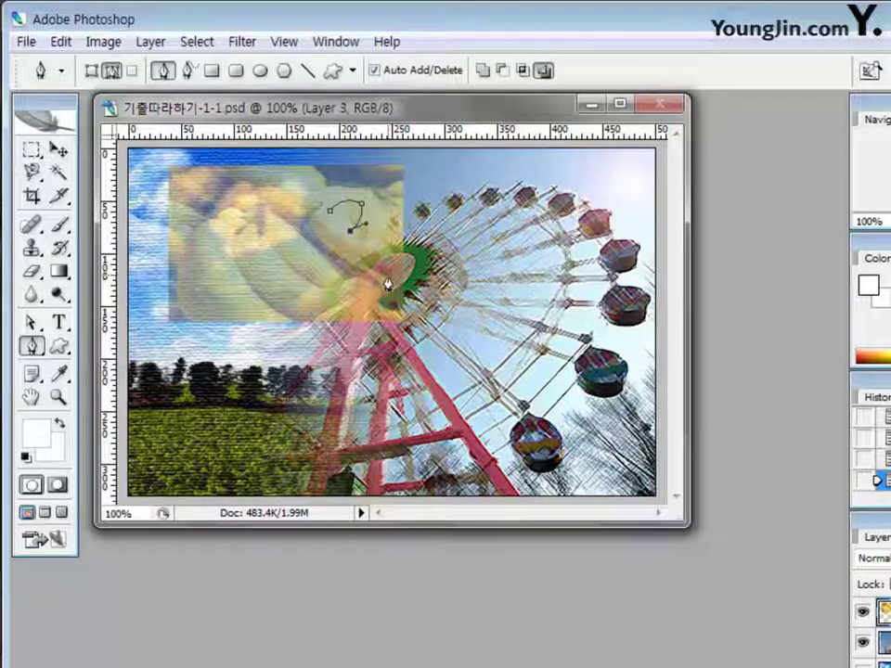
drag(387, 276, 395, 288)
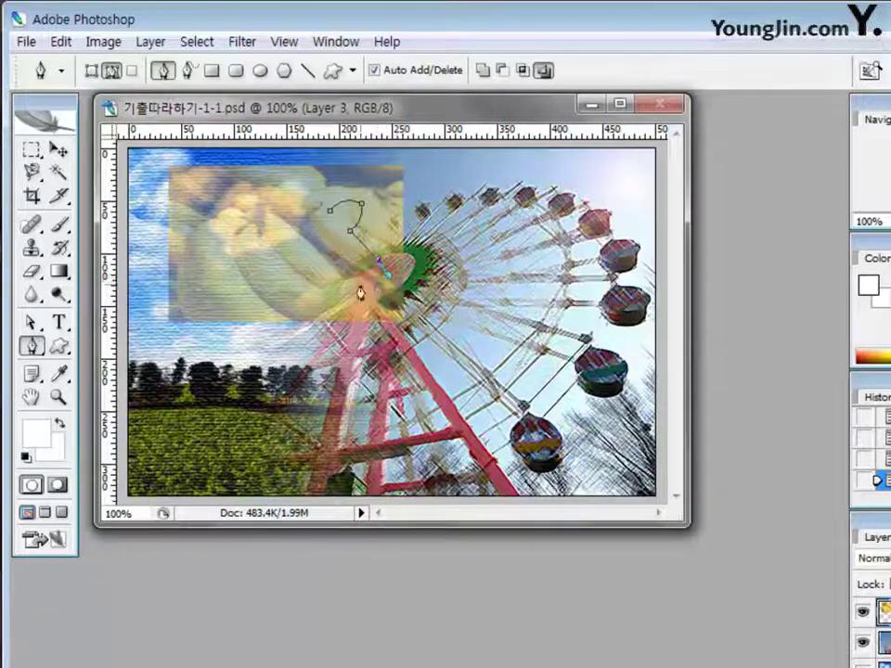
drag(368, 293, 346, 281)
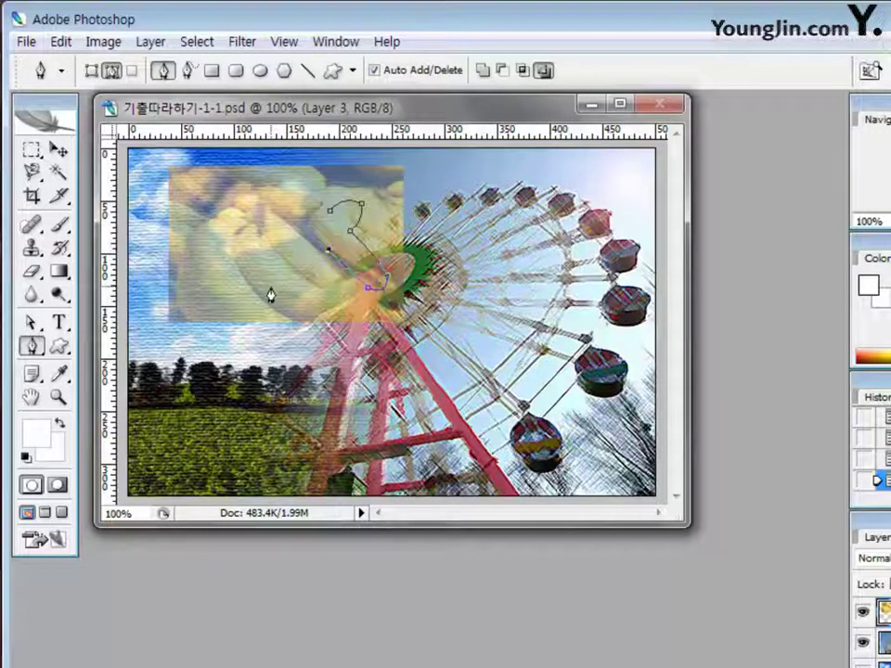
Draw the lower-left wing outline with a curved outer edge, undoing the oversized curve at its tip and redrawing it smaller.
drag(268, 290, 232, 267)
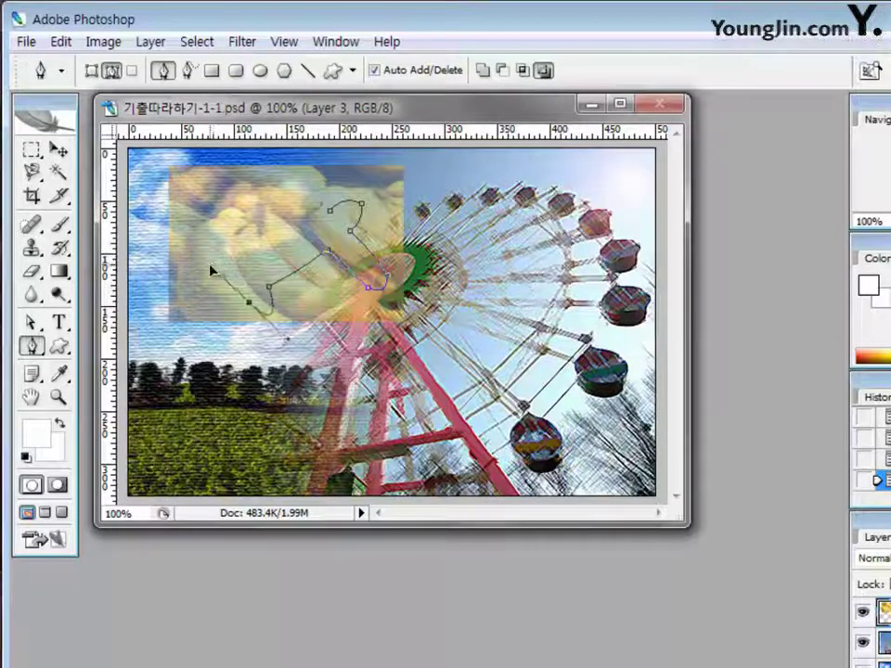
key(ctrl+z)
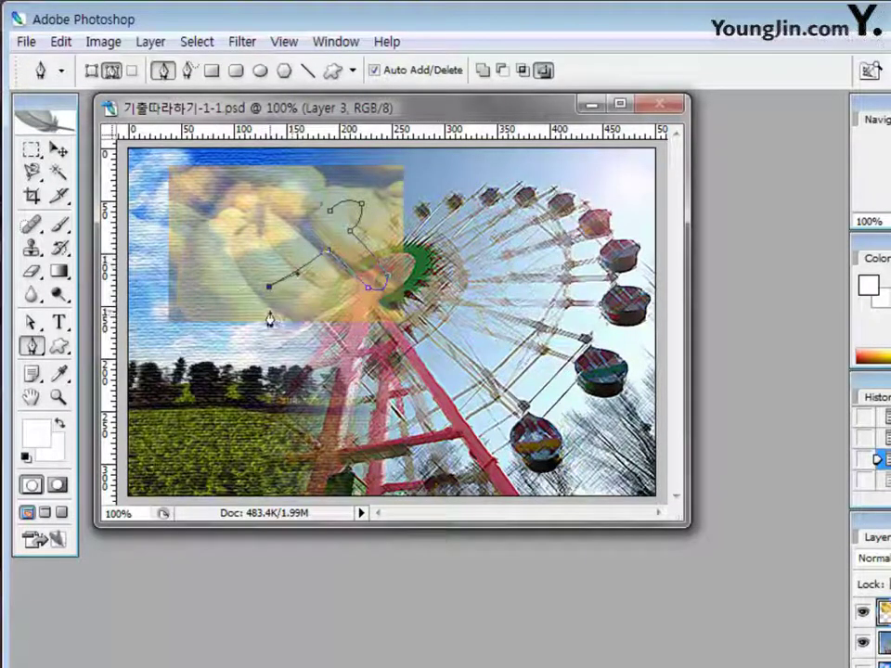
click(258, 314)
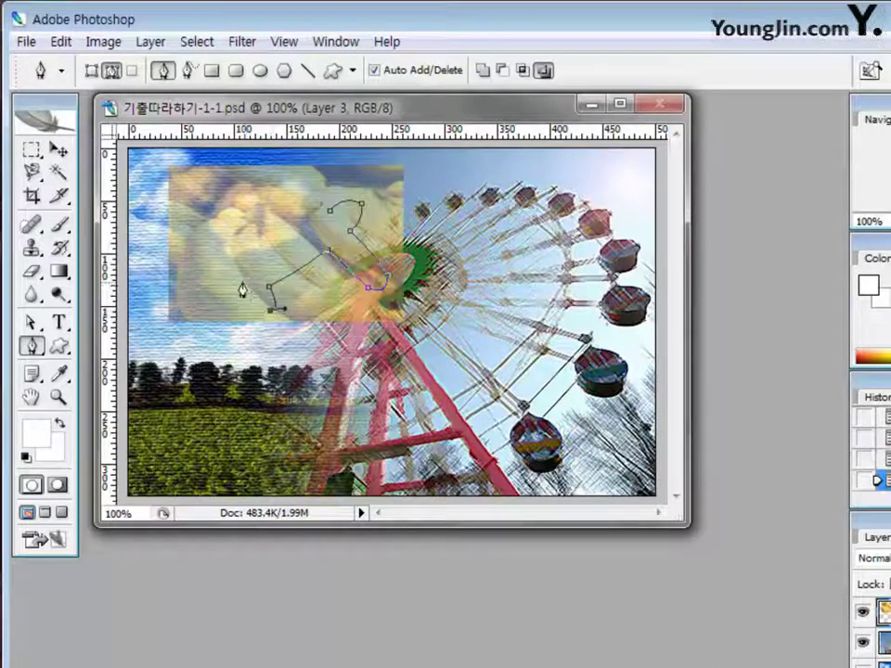
drag(231, 279, 224, 263)
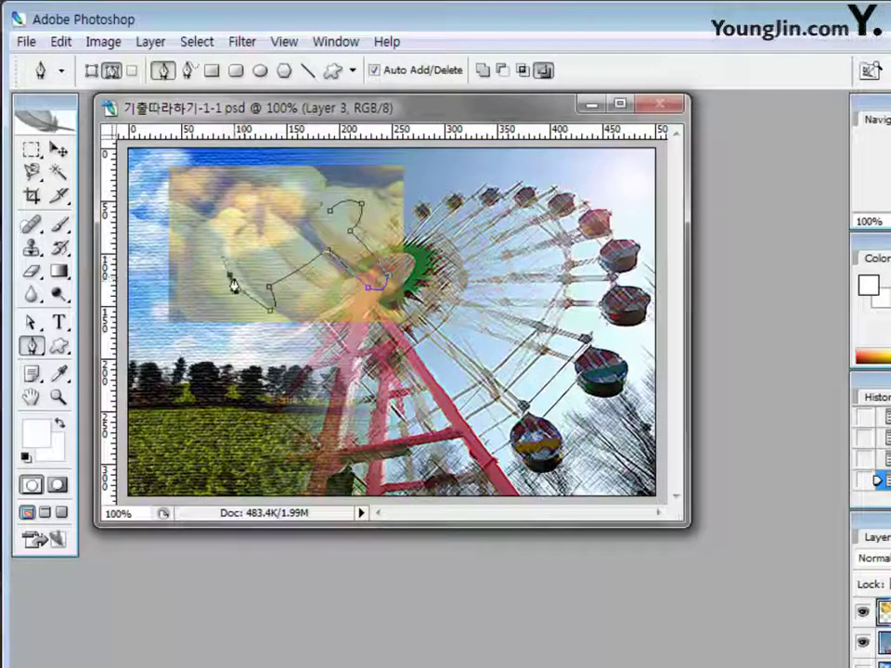
drag(252, 272, 298, 294)
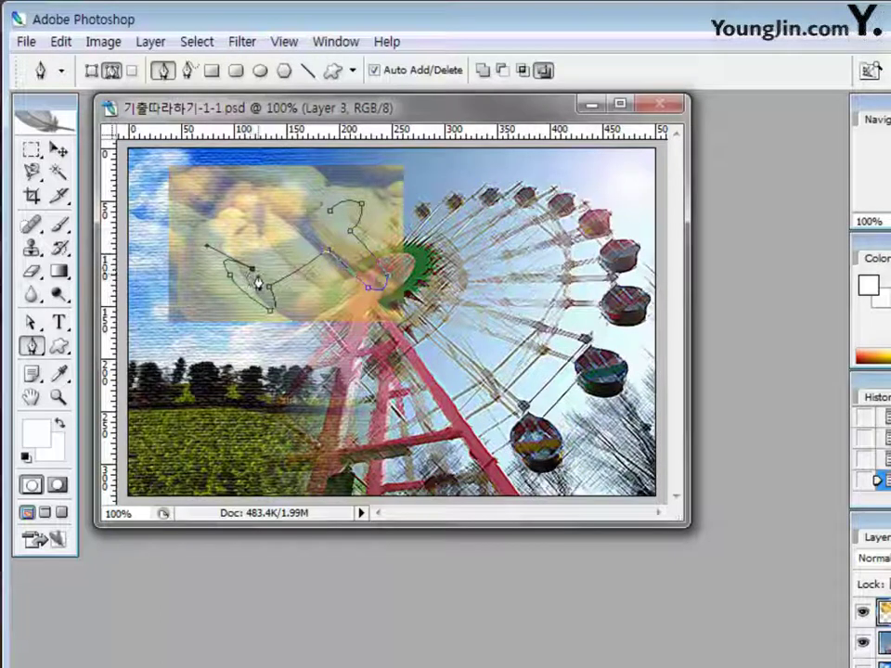
Draw the body's upper-left end with a rounded tip, close the path at its starting point and deselect it.
click(300, 232)
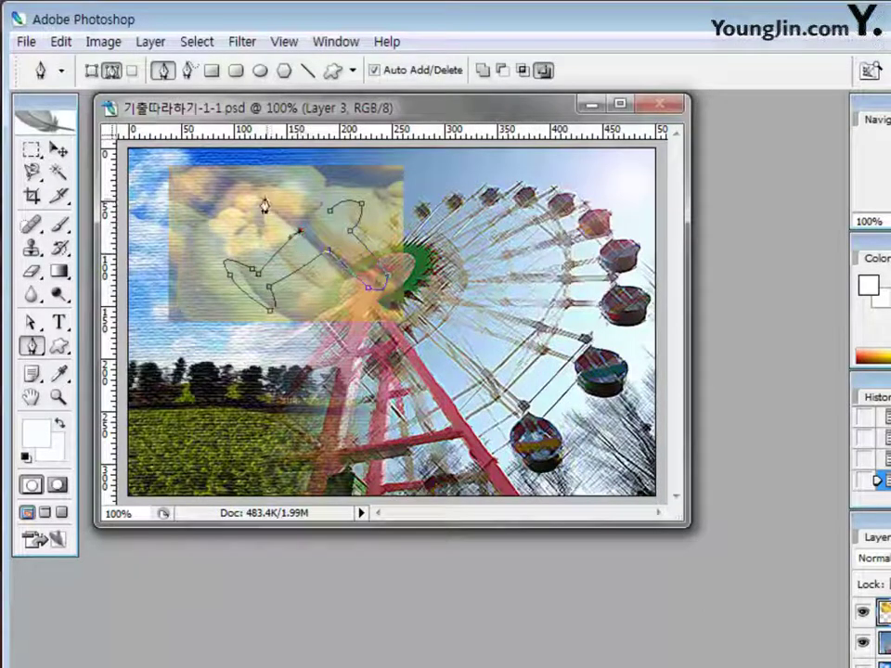
drag(262, 205, 254, 188)
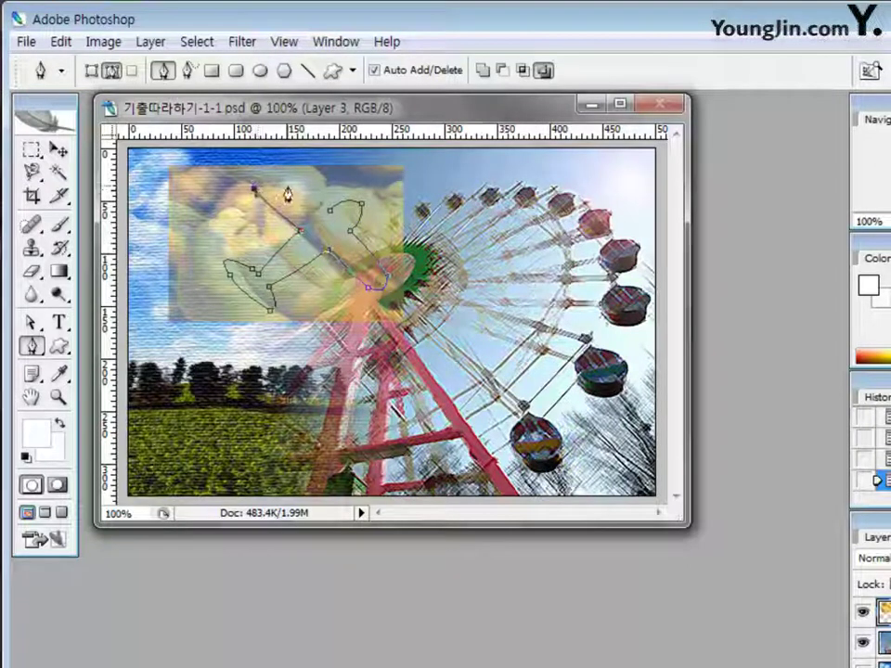
mouse_move(288, 193)
mouse_down()
mouse_move(278, 190)
mouse_move(302, 193)
mouse_move(312, 206)
mouse_move(319, 192)
mouse_move(285, 192)
mouse_up()
mouse_move(327, 219)
mouse_down()
mouse_move(341, 195)
mouse_move(339, 227)
mouse_up()
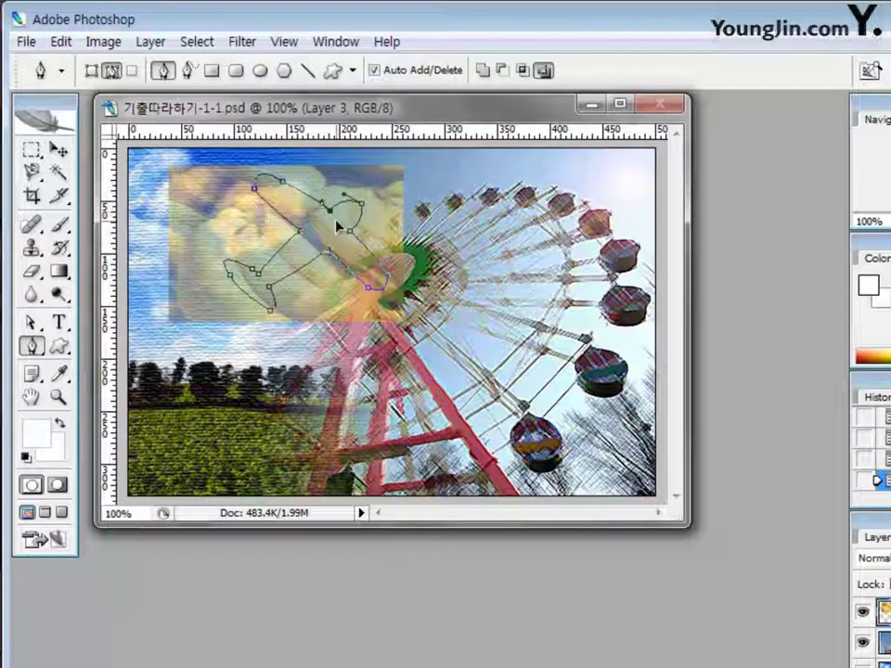
ctrl+click(135, 259)
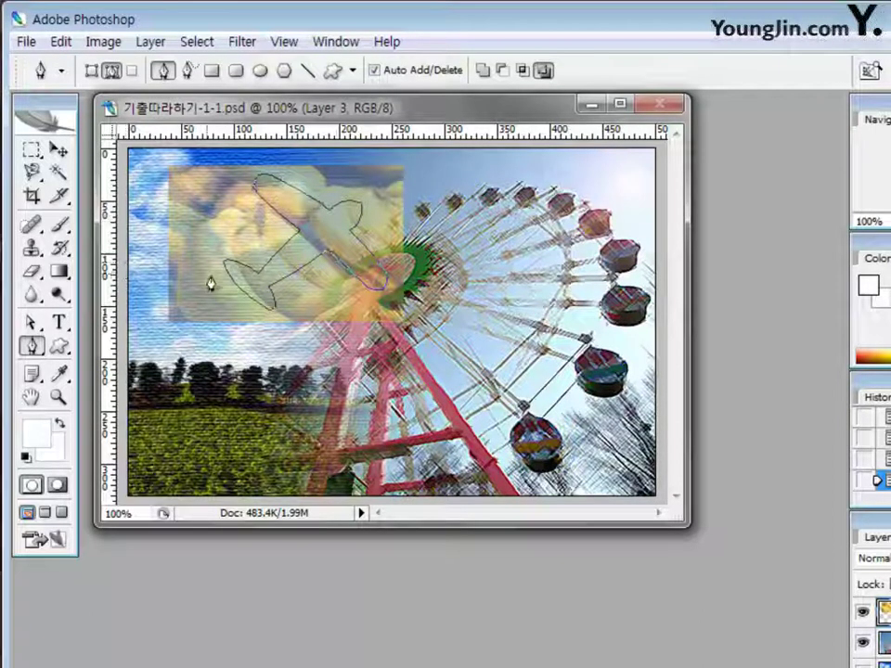
Move the upper-right wing's tip anchor outward with Direct Selection and add an anchor point on each side of it.
click(34, 327)
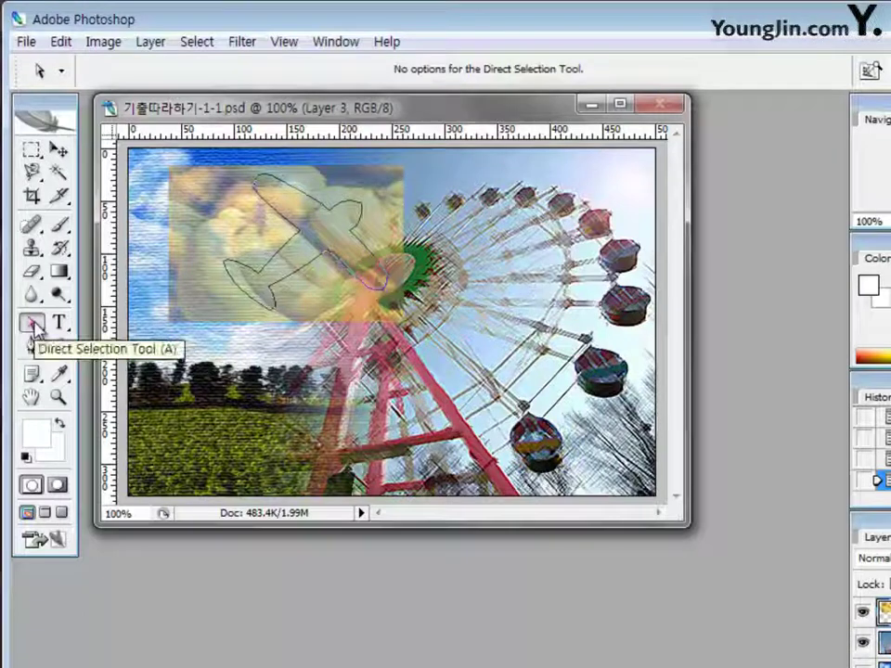
click(324, 209)
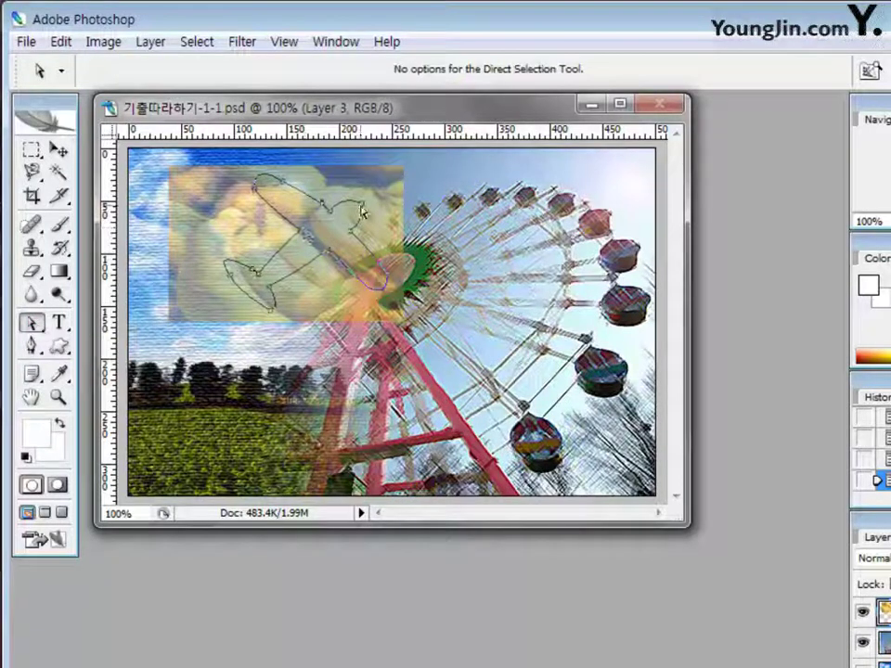
click(363, 212)
drag(364, 211, 374, 200)
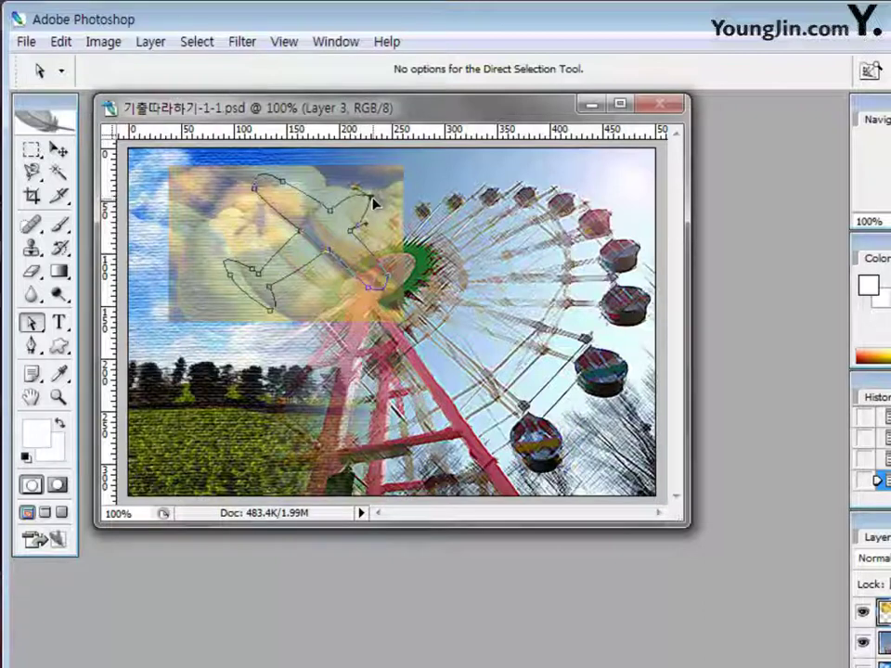
click(32, 347)
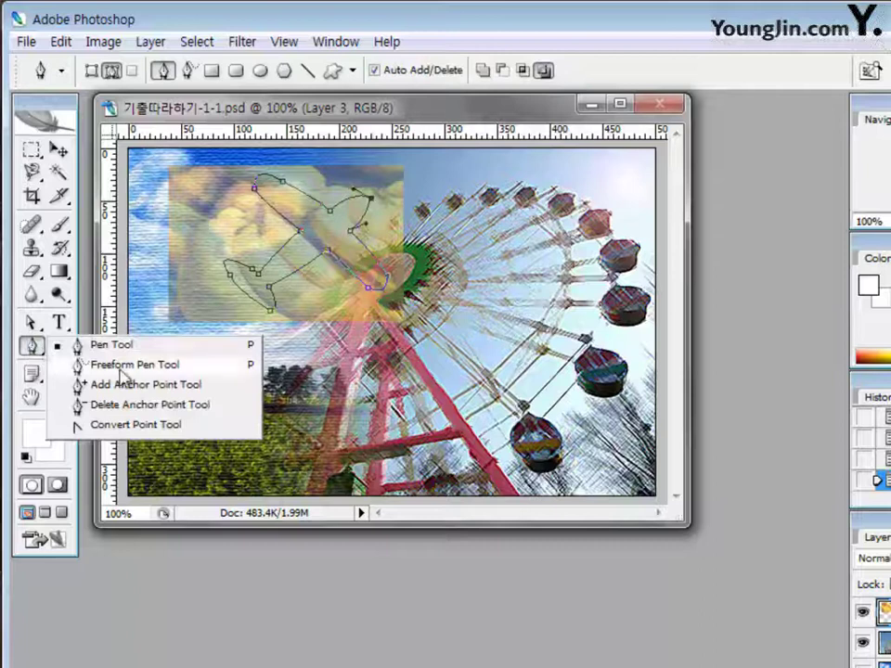
click(130, 384)
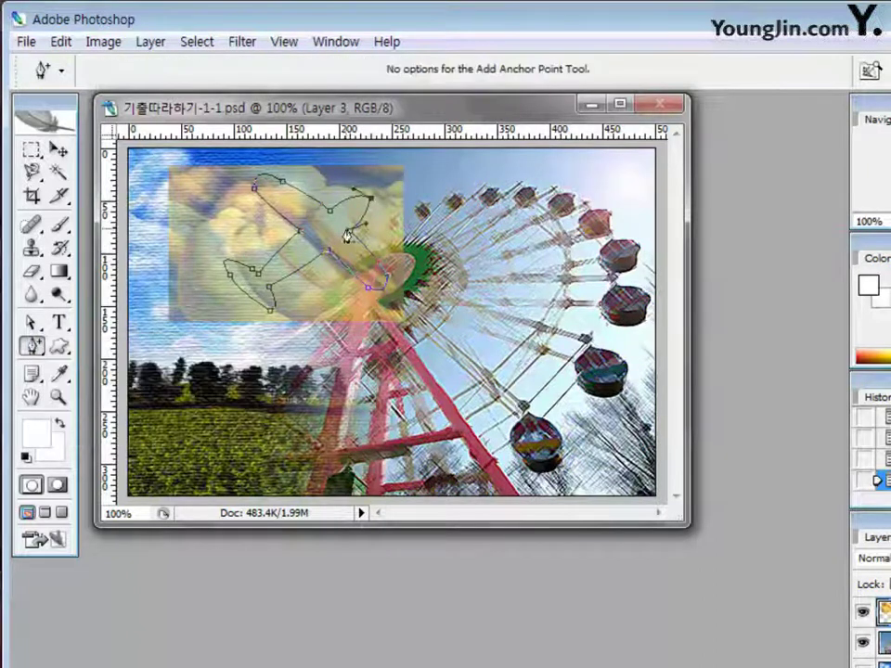
click(352, 197)
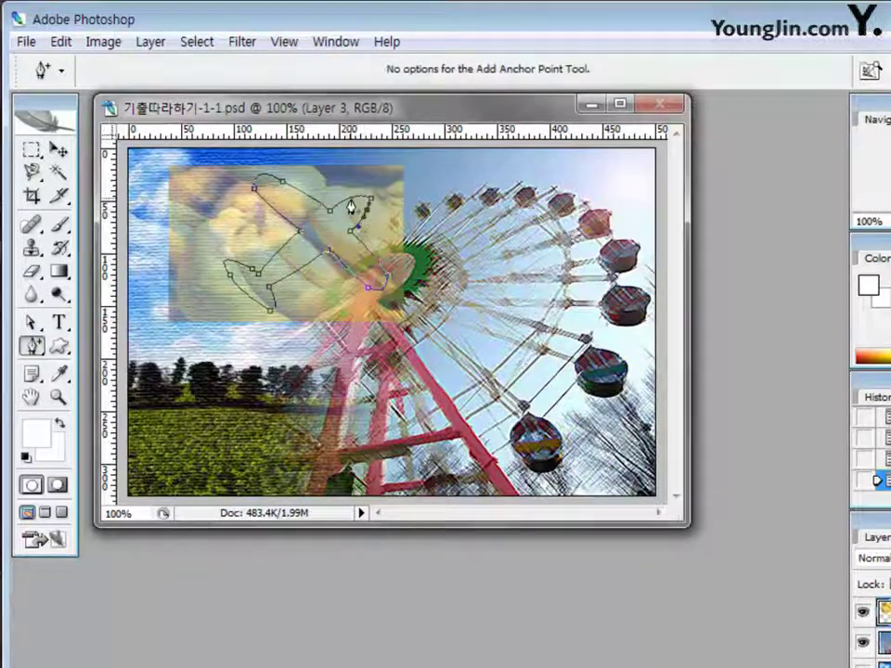
Reposition the anchors of the upper-right wing, the body's lower-right end and the corners between body and wings.
click(30, 322)
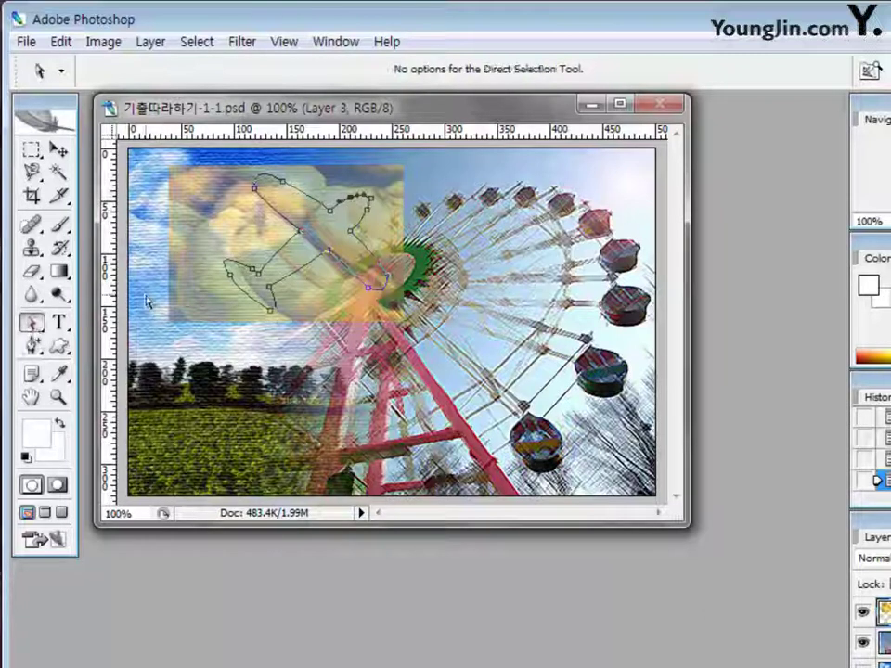
click(370, 214)
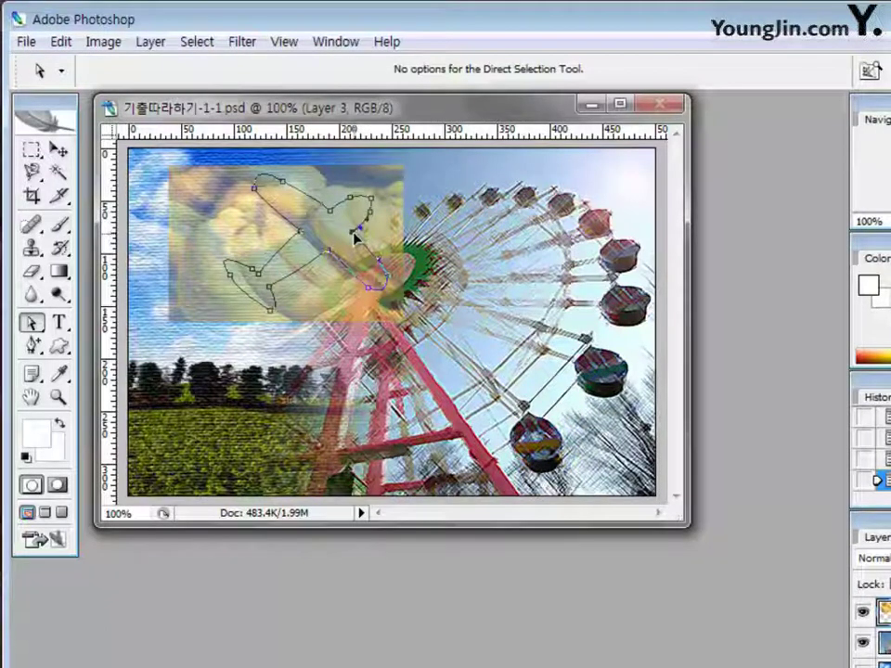
drag(354, 236, 393, 287)
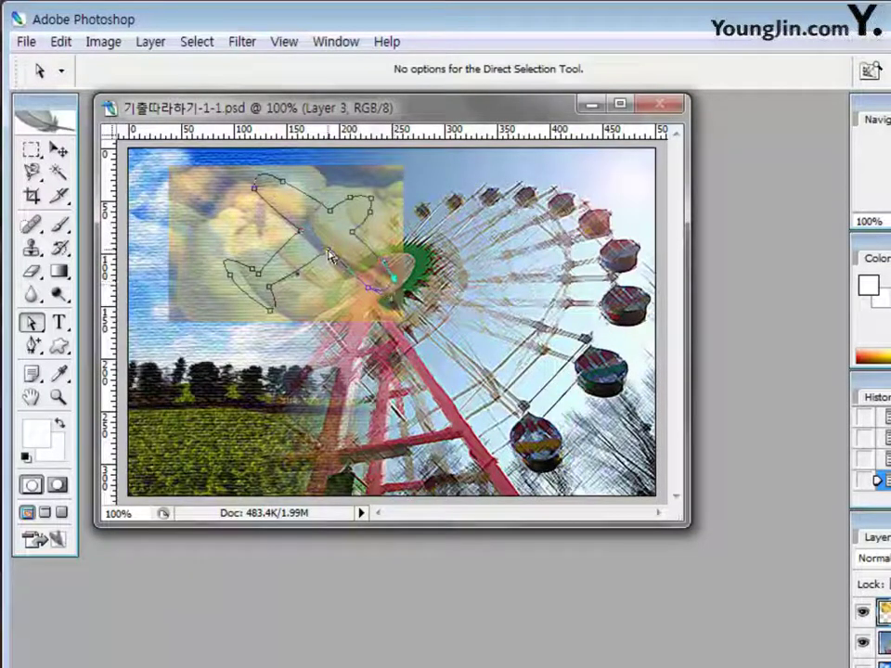
drag(329, 258, 325, 217)
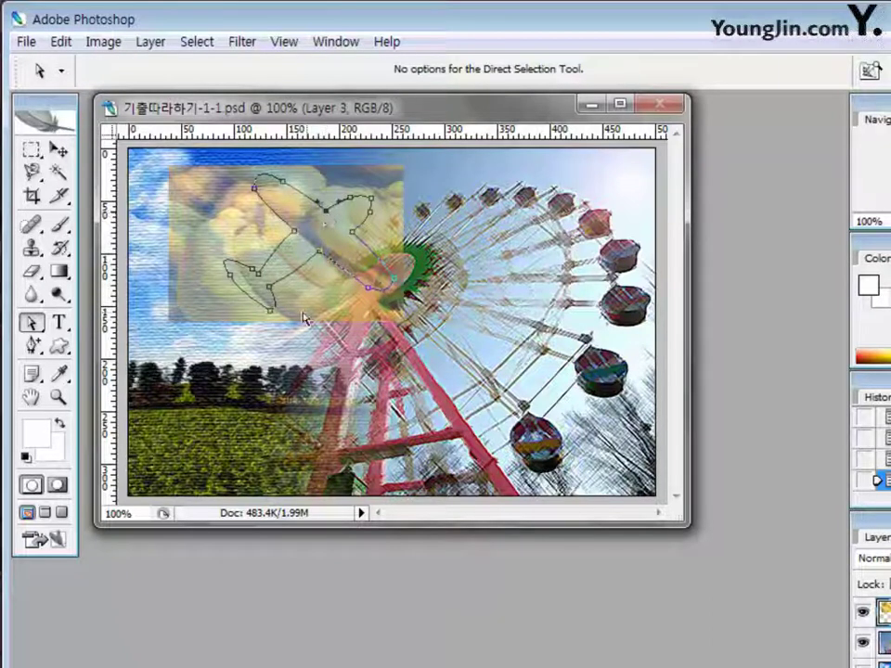
Move the lower-left wing's outer anchor inward, then add and adjust an extra anchor point to round that edge.
click(229, 278)
drag(230, 280, 244, 293)
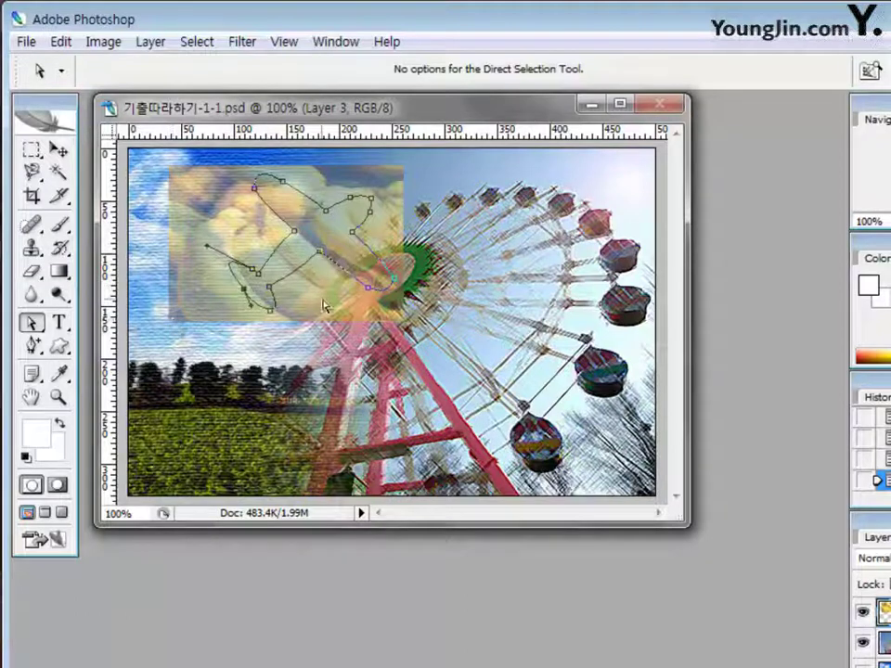
click(247, 234)
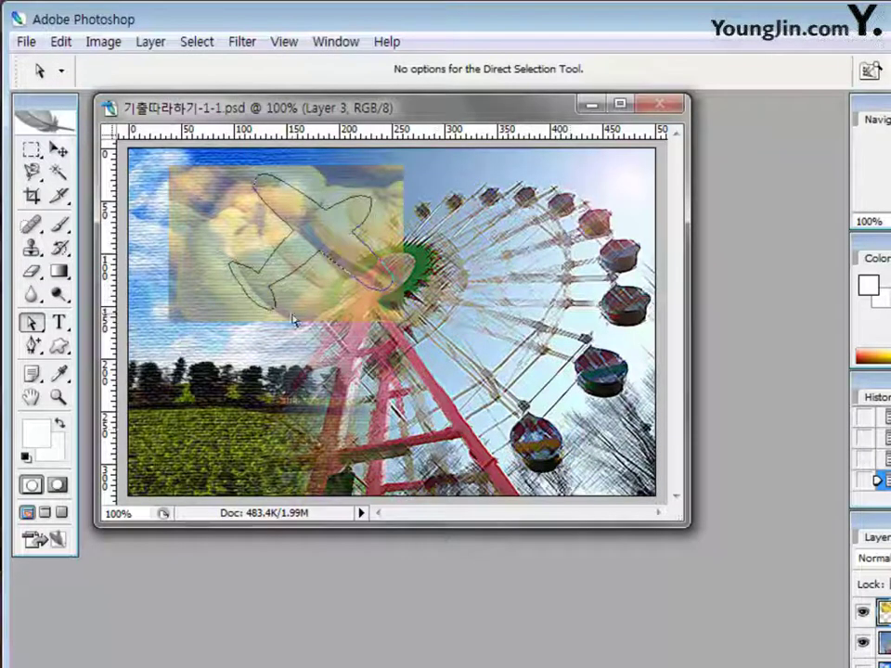
click(32, 344)
click(235, 288)
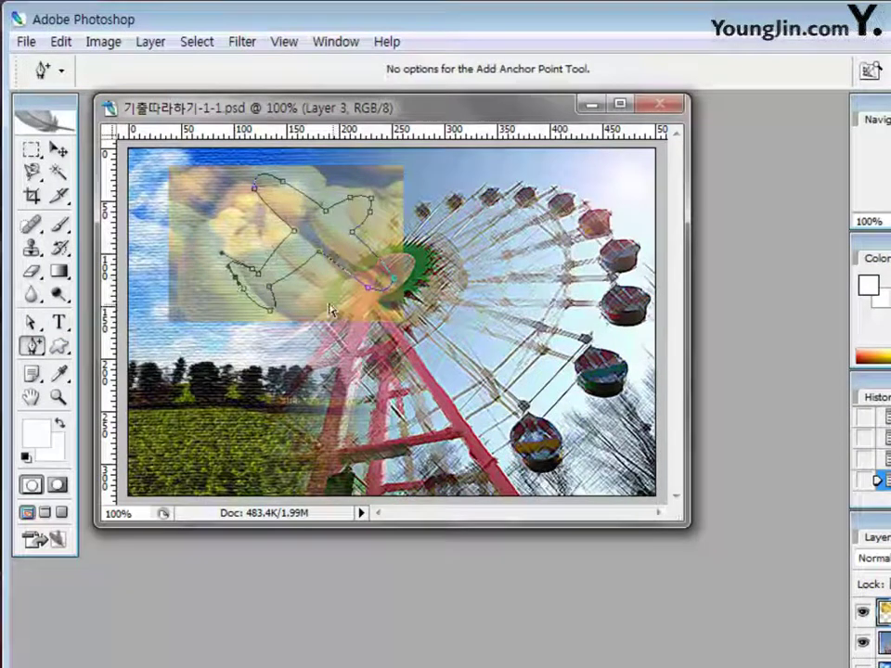
click(32, 322)
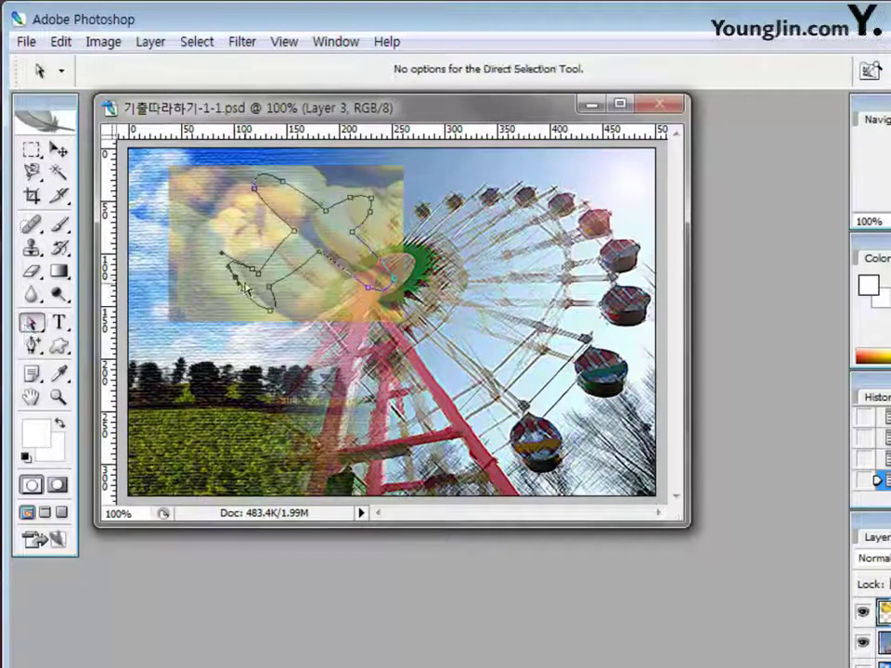
click(235, 288)
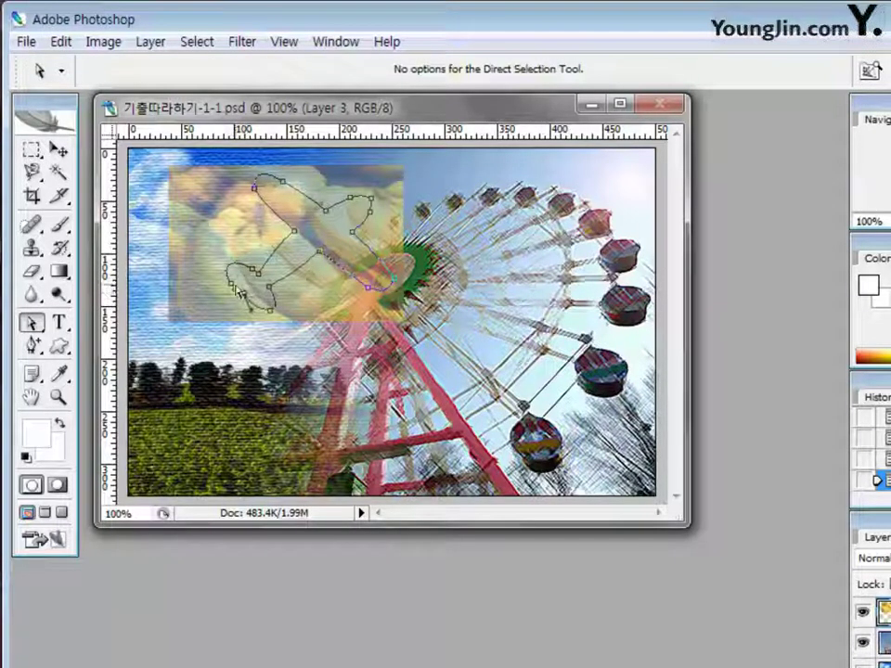
click(236, 290)
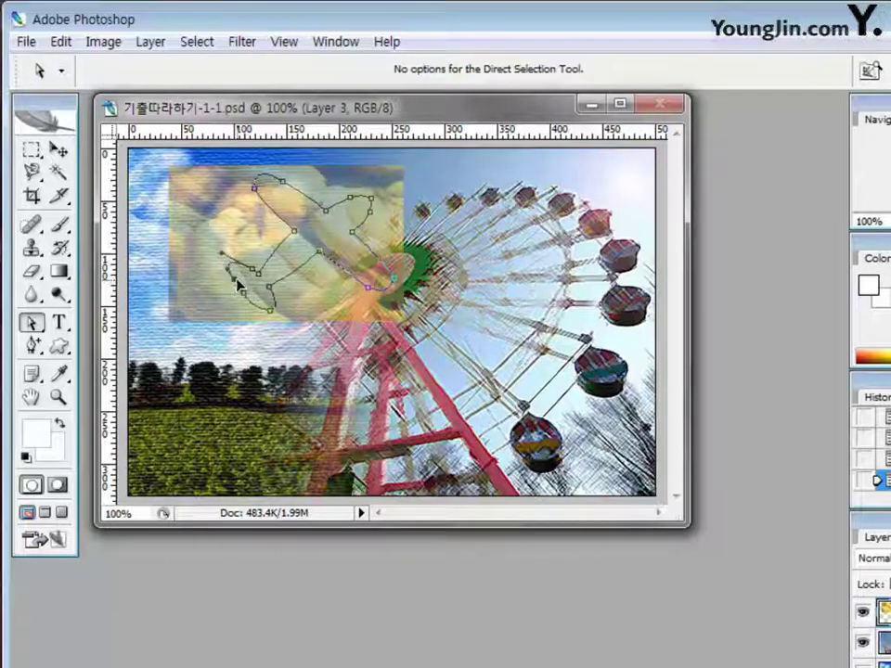
click(190, 340)
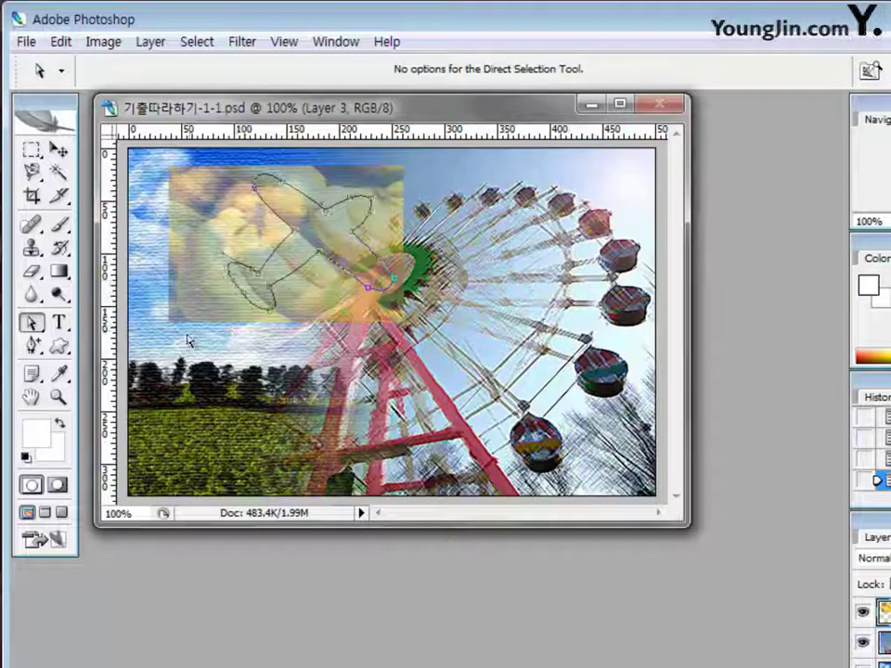
Fine-tune the body's lower edge and the corner anchor where it meets the lower-left wing.
click(327, 347)
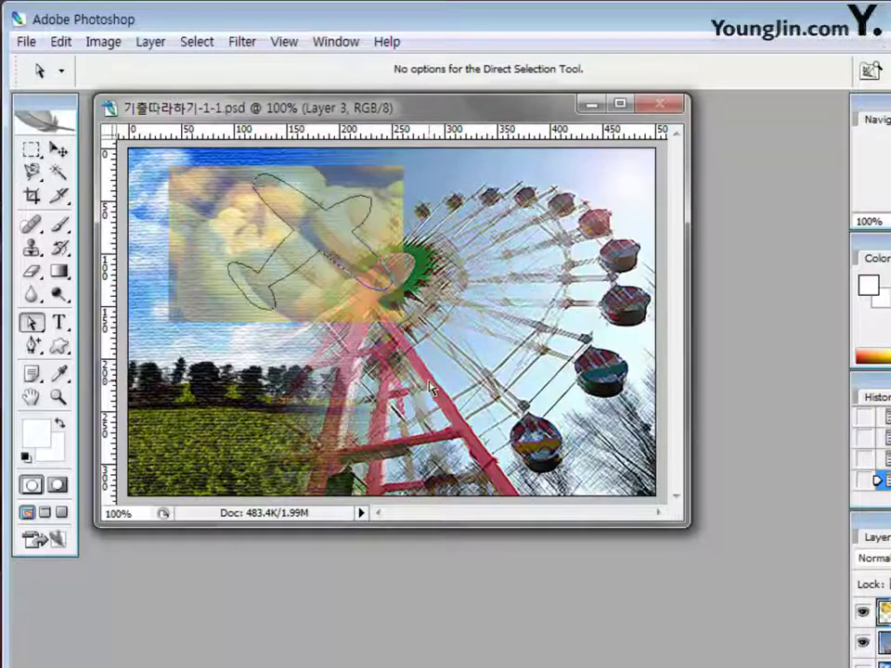
click(332, 256)
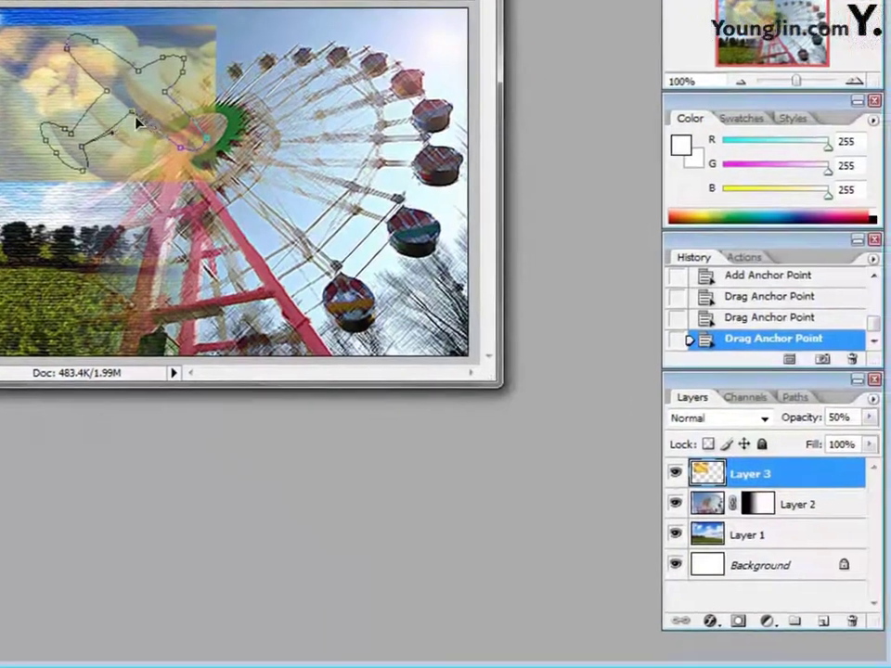
drag(148, 131, 147, 128)
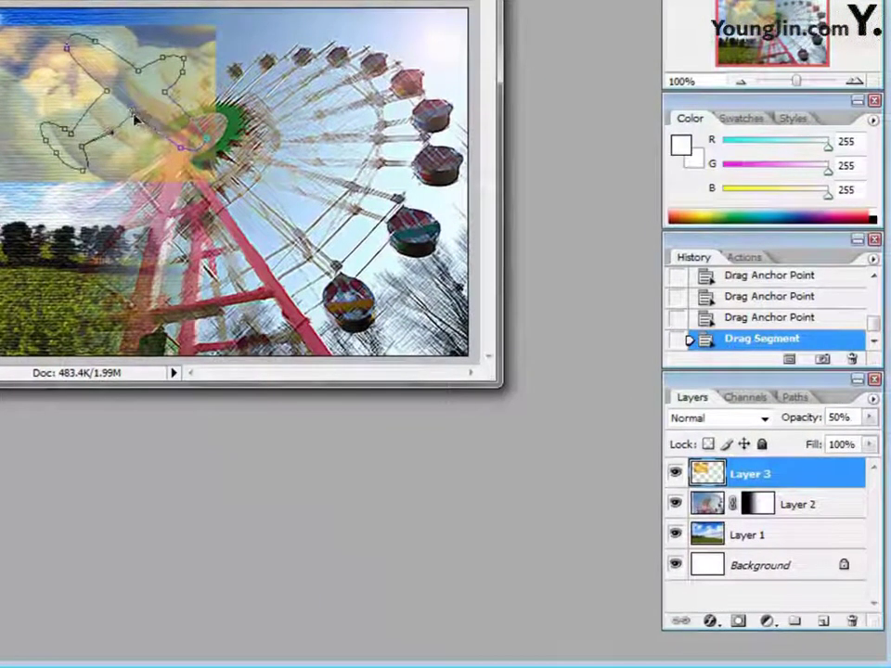
drag(136, 121, 133, 117)
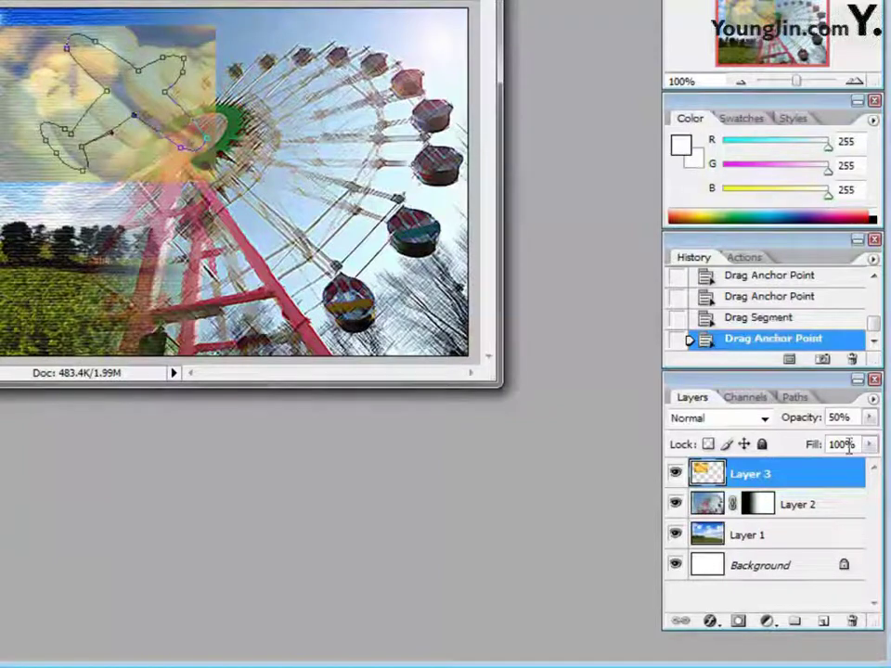
Save the airplane work path under the name Path 1.
click(800, 397)
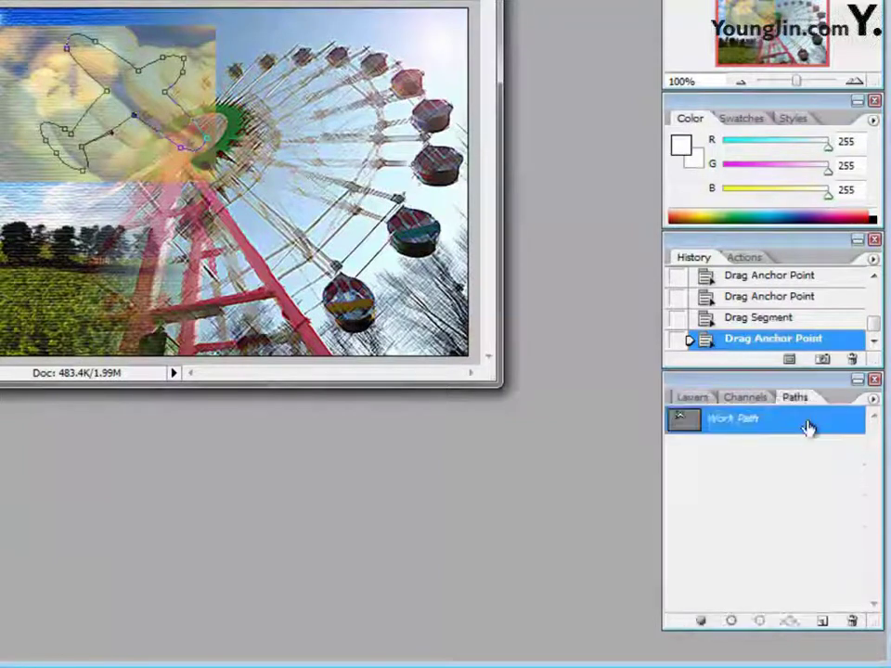
double_click(729, 424)
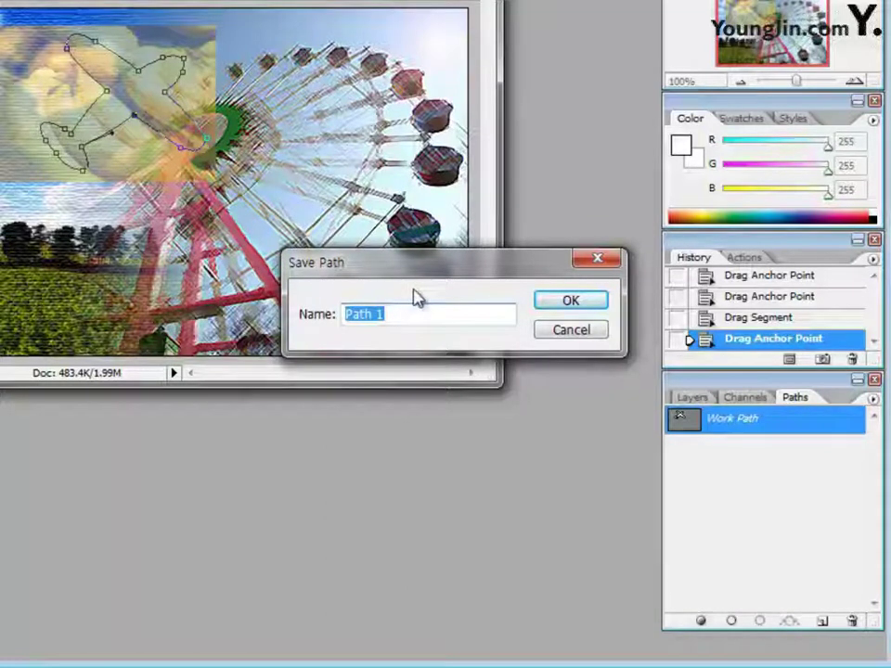
click(563, 306)
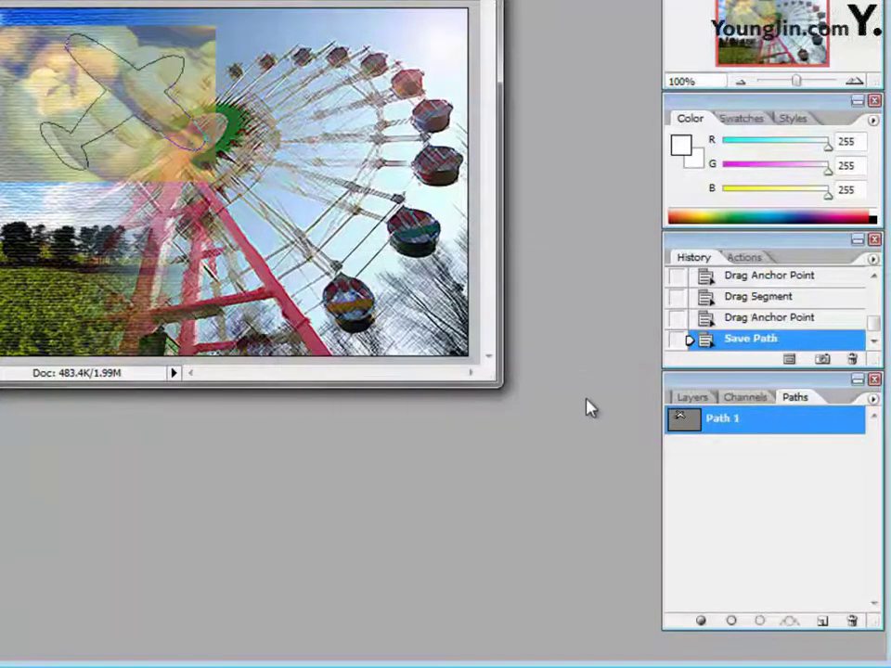
Load the saved airplane path as a selection and add it as a layer mask on the banana layer, Layer 3.
ctrl+click(748, 425)
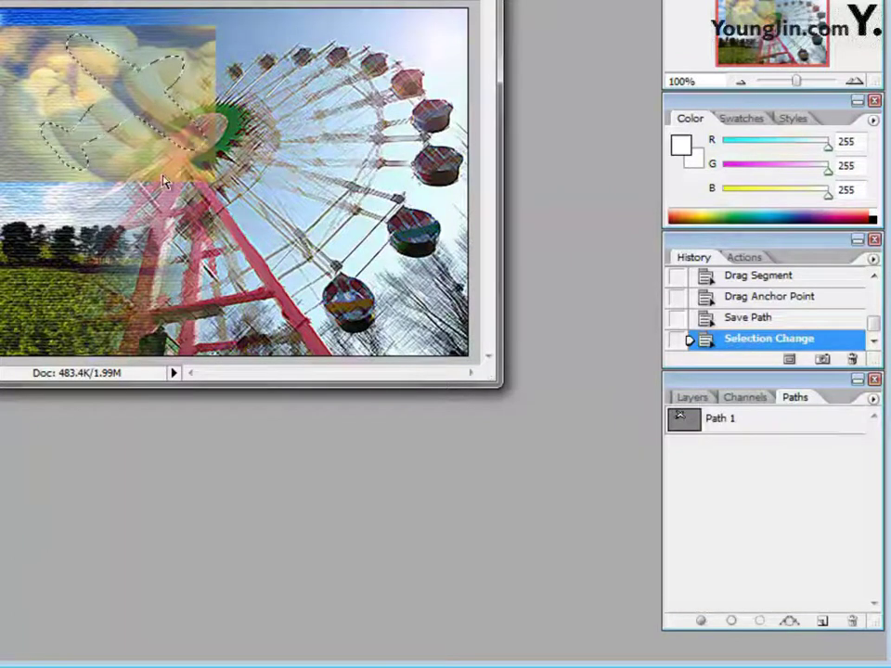
key(5)
click(691, 398)
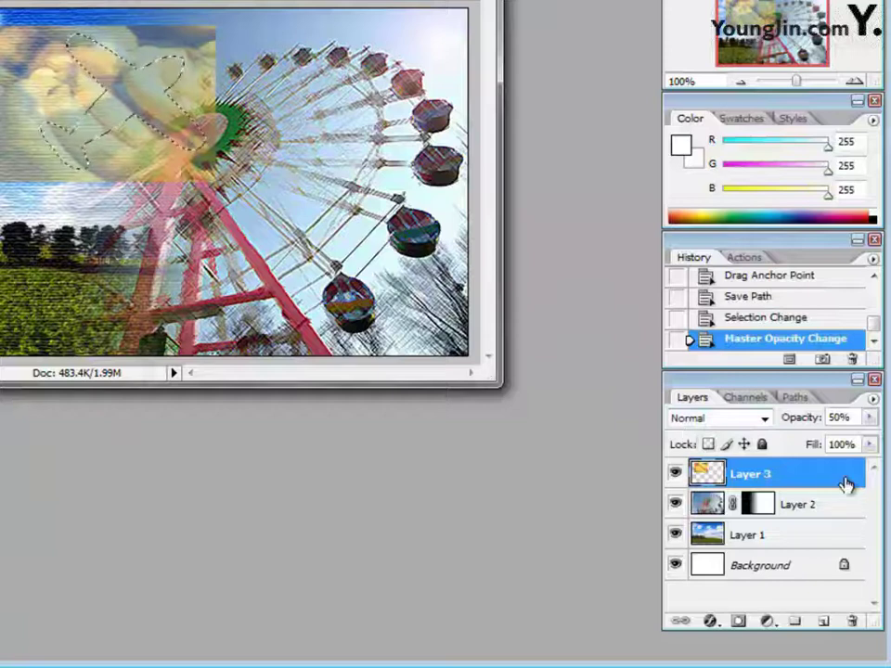
click(738, 622)
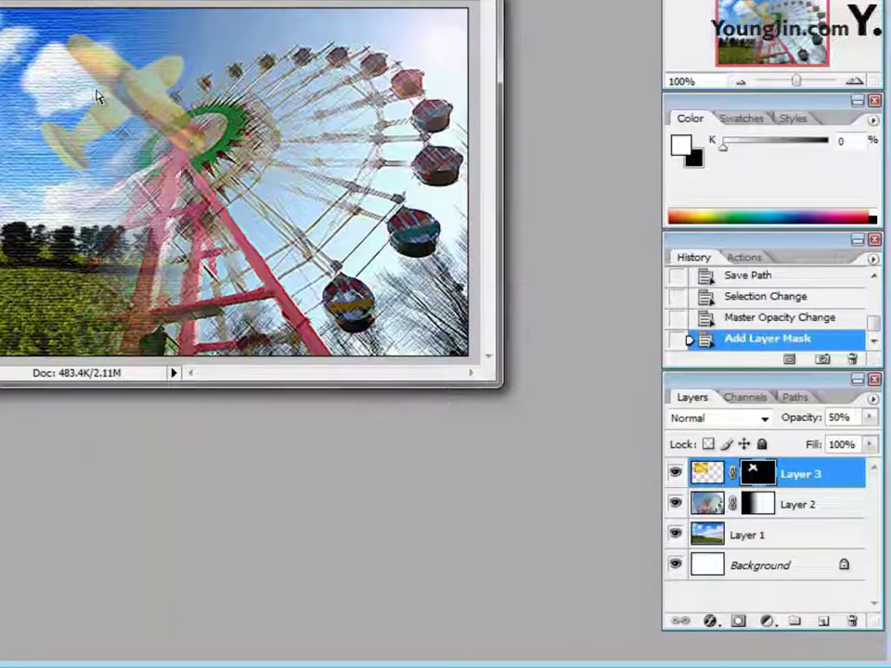
Set the opacity of the masked banana layer, Layer 3, to 100%.
click(840, 417)
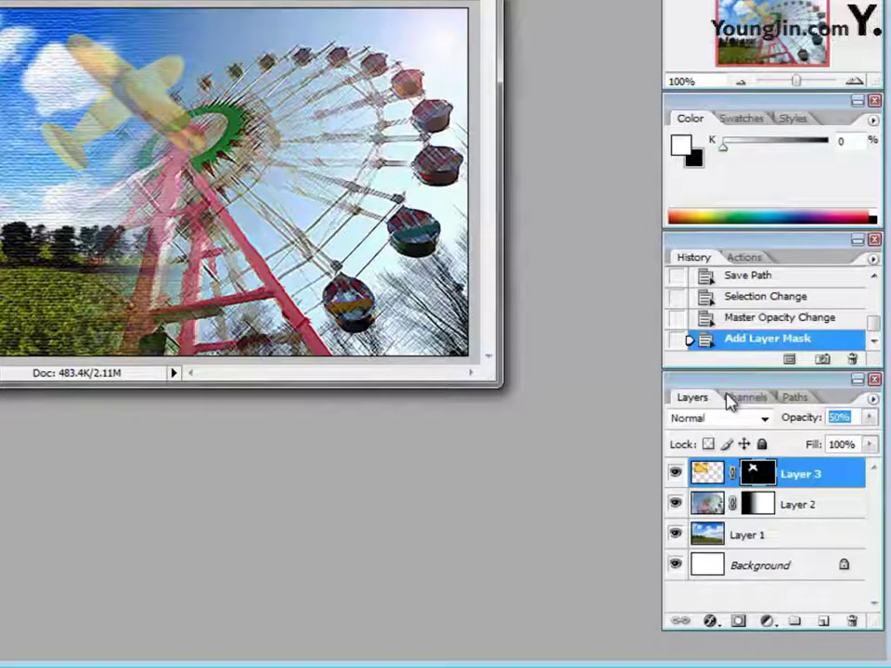
text(12)
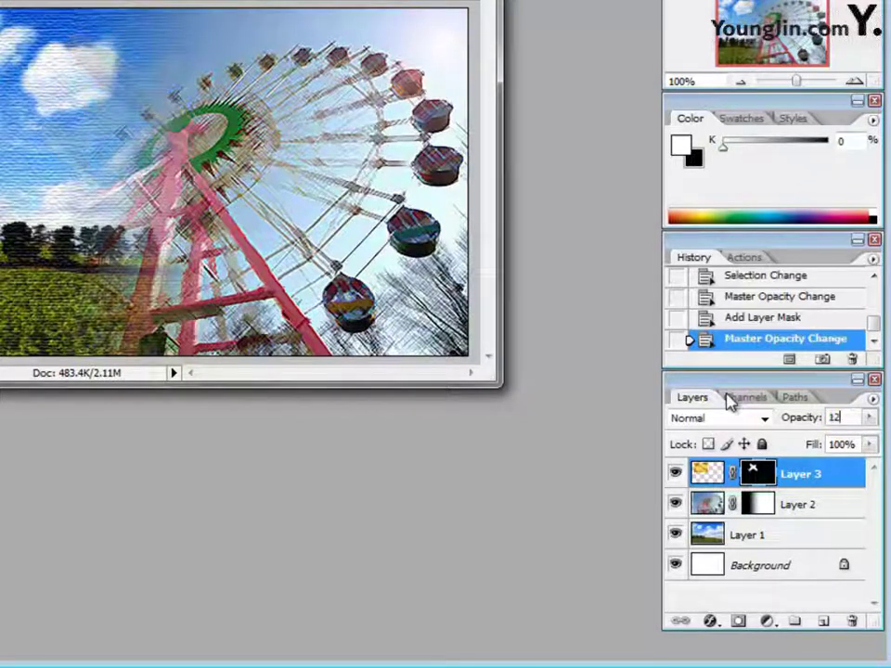
key(BackSpace)
text(00)
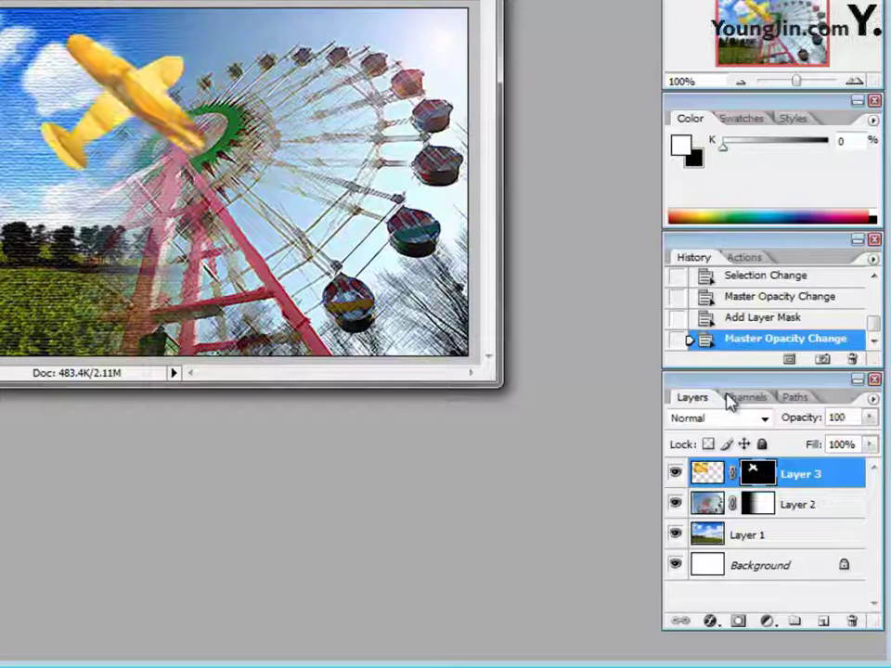
key(Return)
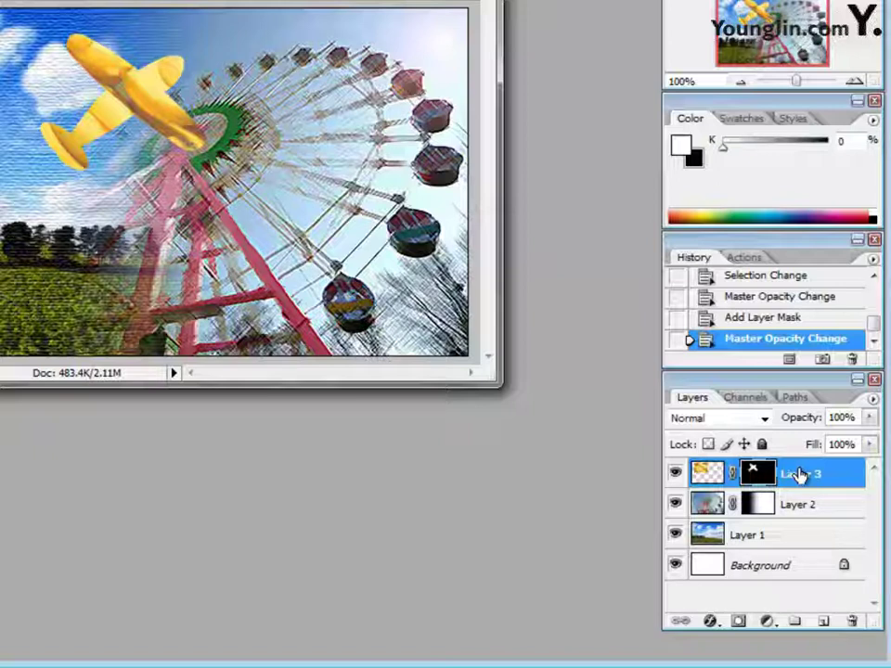
Add a Stroke layer style to the banana airplane and set its size to 2 px.
click(710, 622)
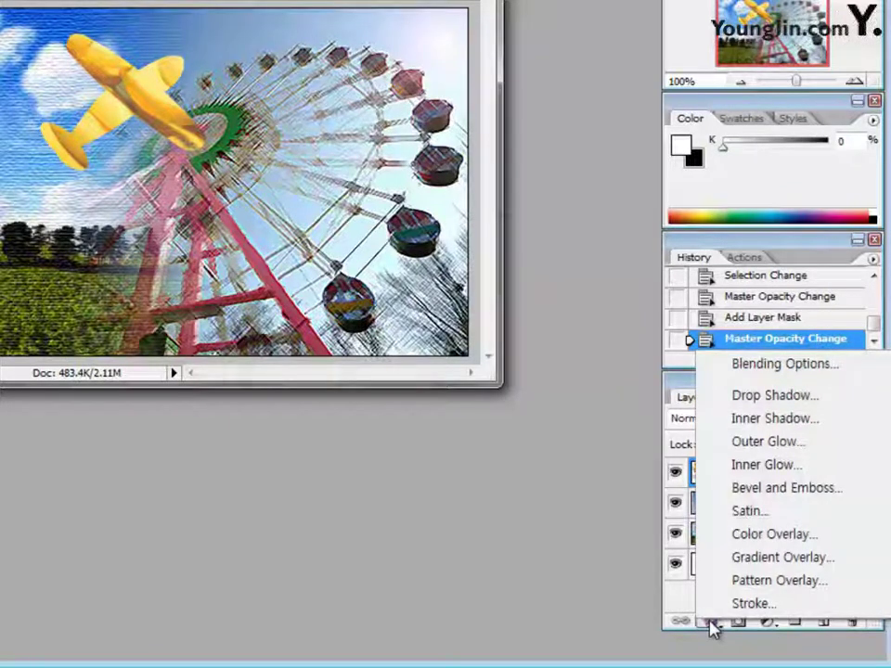
click(737, 605)
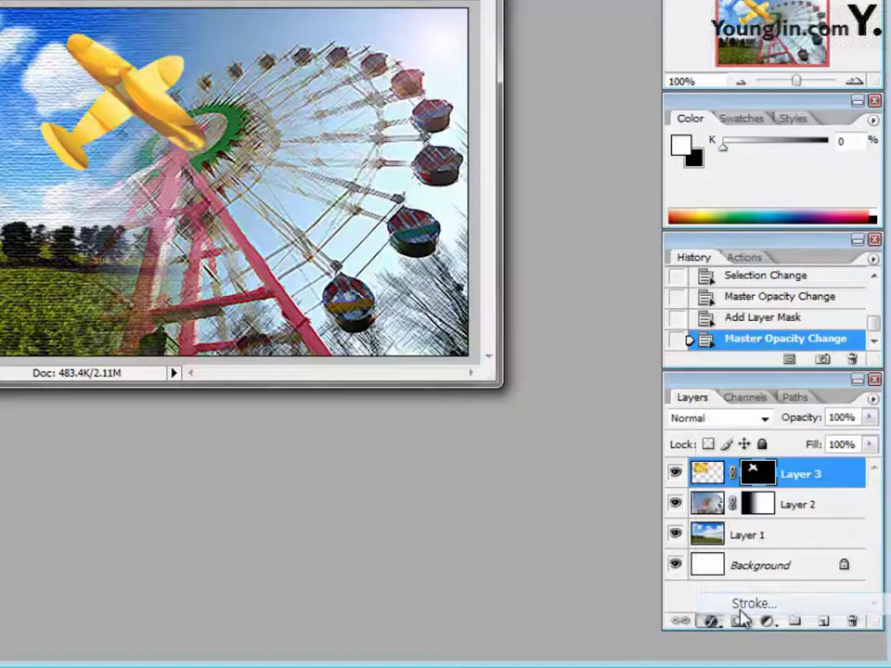
drag(551, 52, 471, 44)
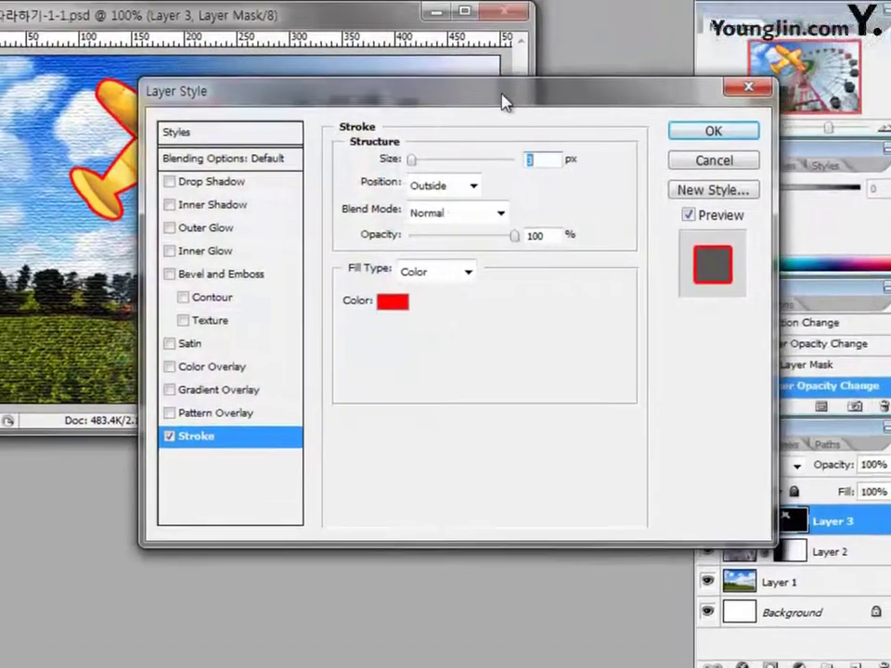
key(Down)
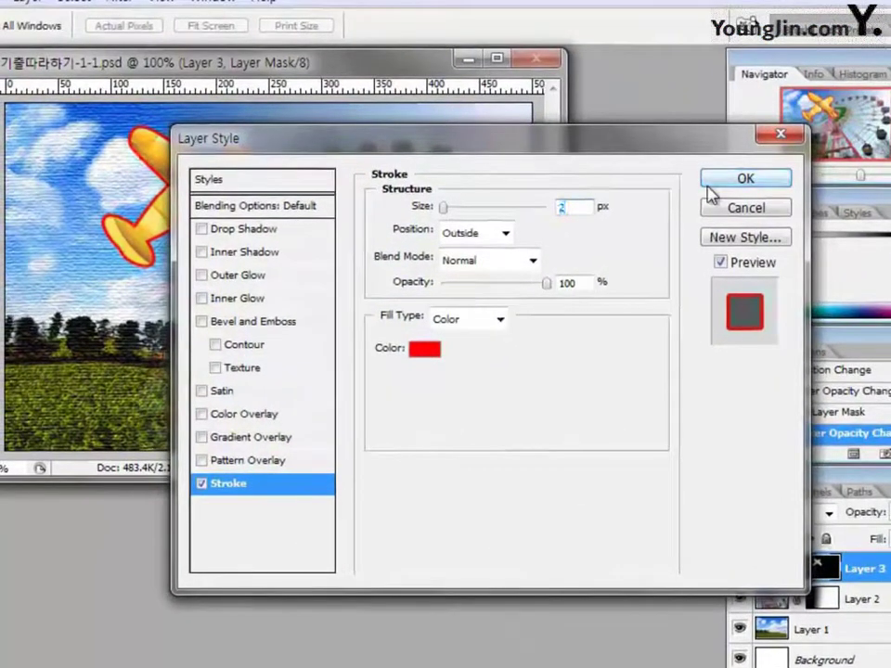
Set the airplane's stroke color to white (ffffff).
click(421, 349)
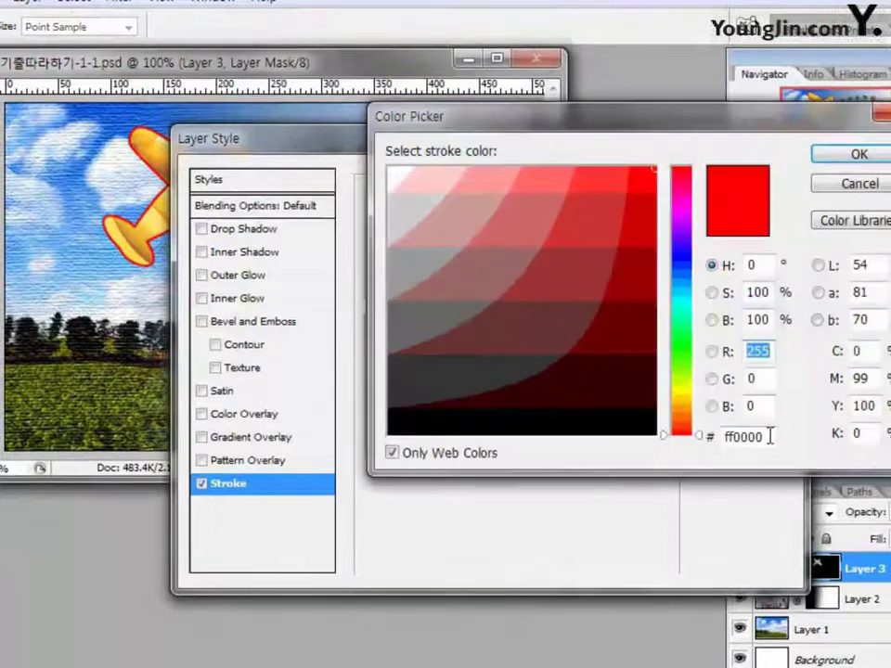
drag(771, 436, 687, 446)
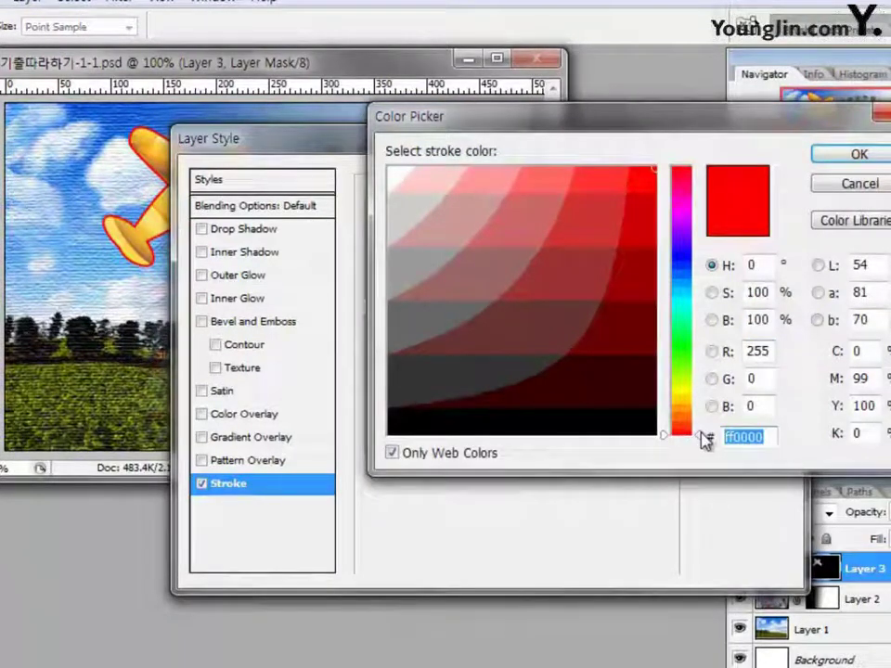
text(0)
key(BackSpace)
text(ffffff)
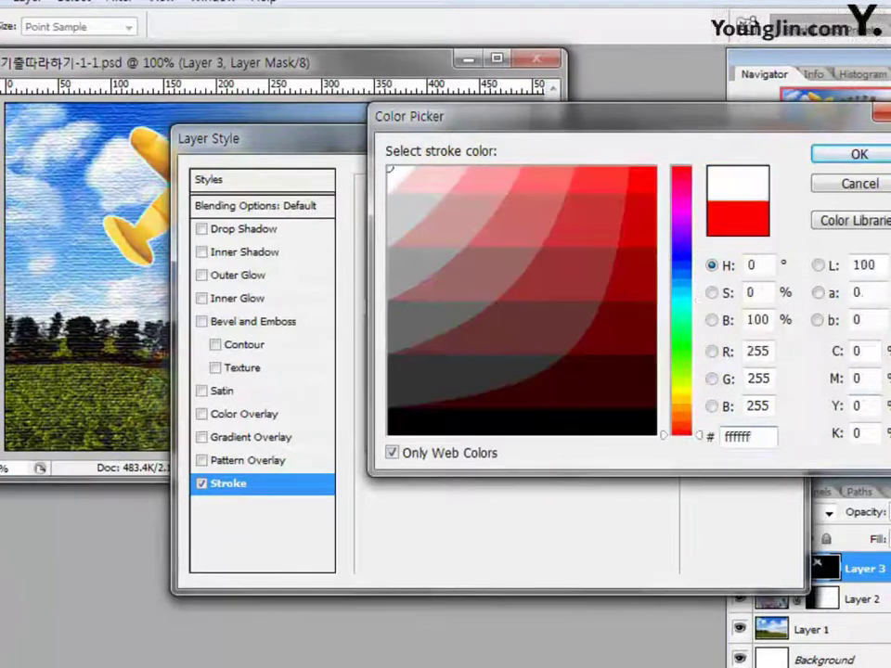
click(863, 156)
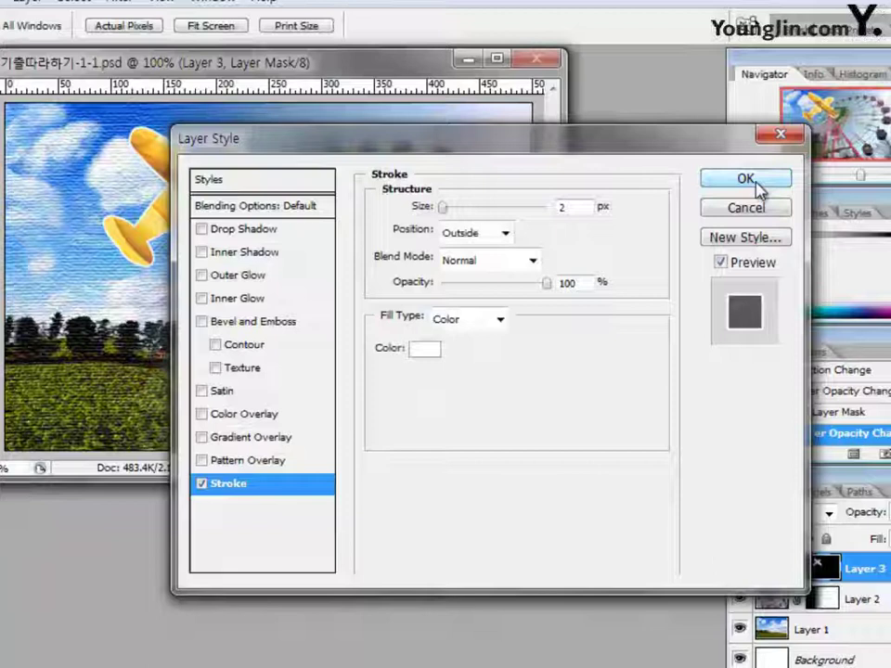
Add a Drop Shadow to the airplane with distance 12 px, spread 3% and size 16 px, and apply the layer styles.
click(240, 231)
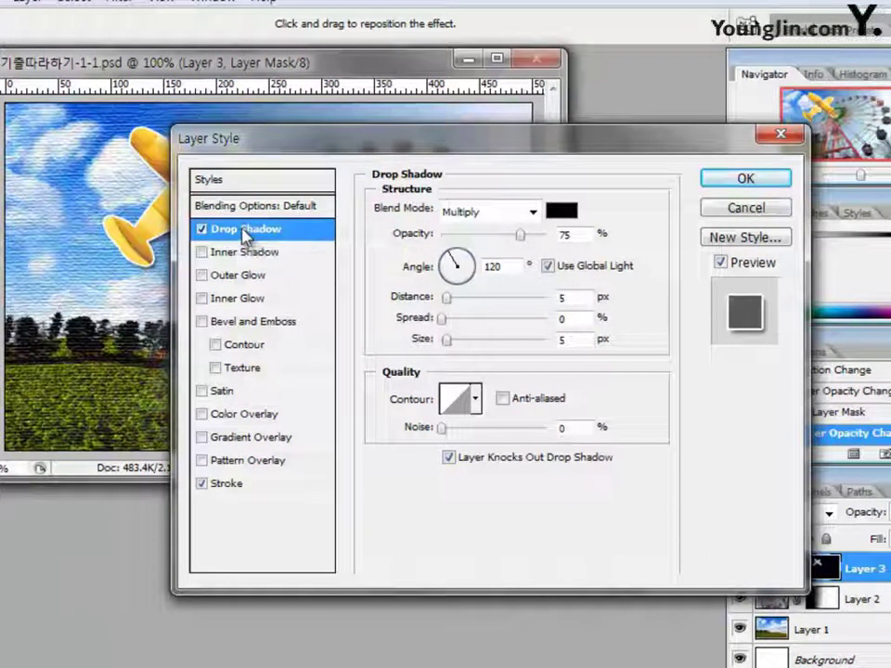
double_click(568, 297)
text(12)
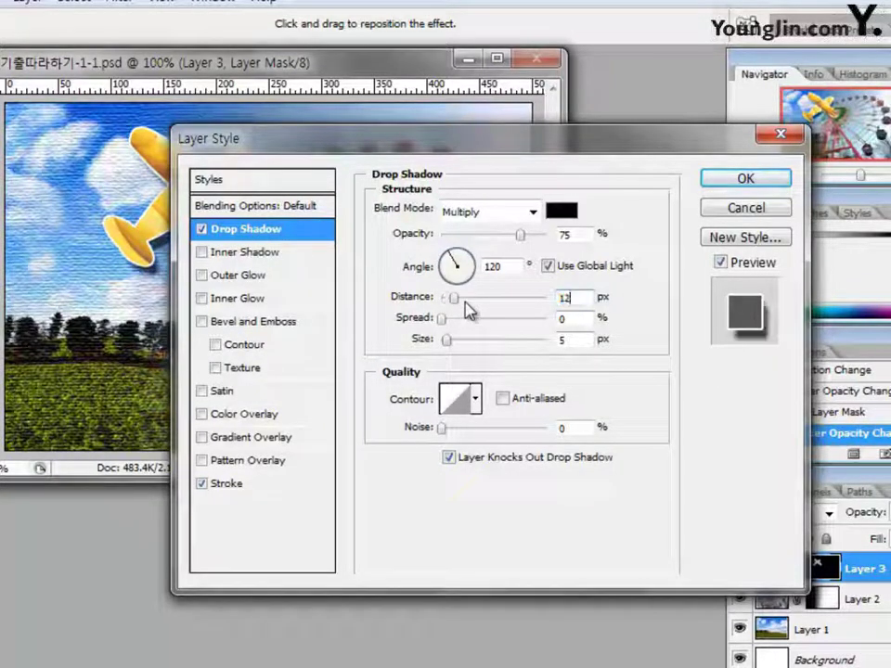
key(Tab)
text(3)
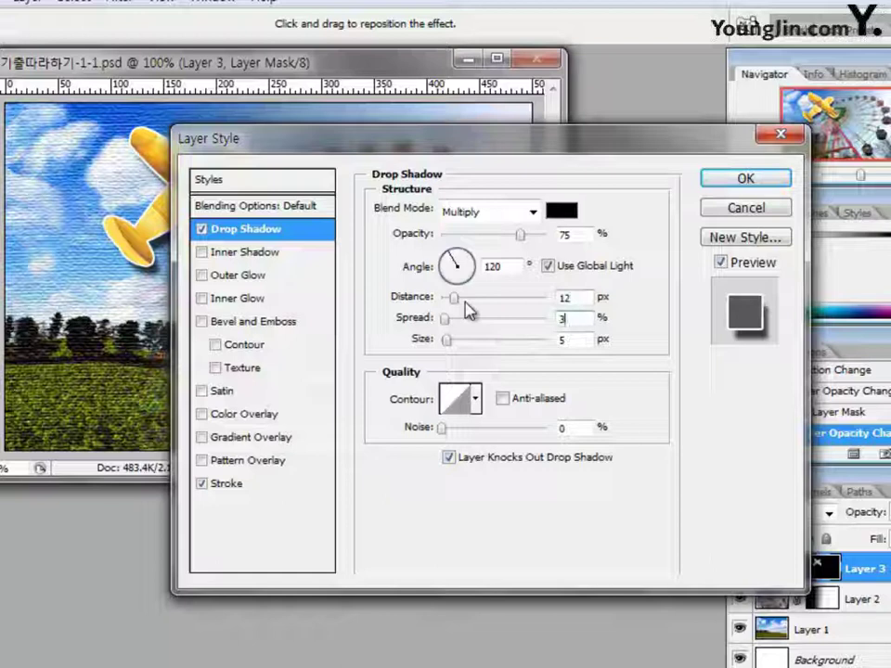
key(Tab)
text(16)
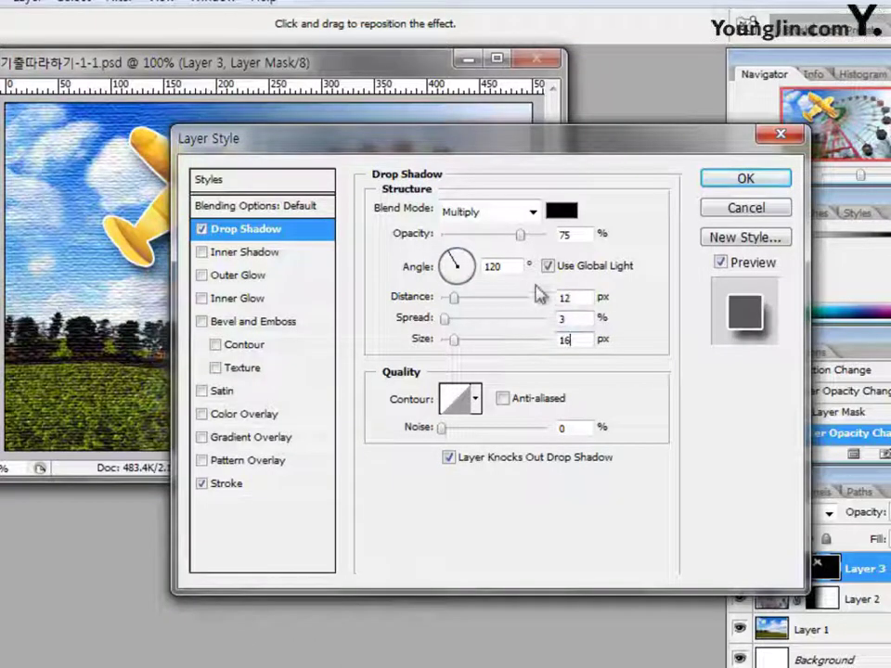
click(746, 179)
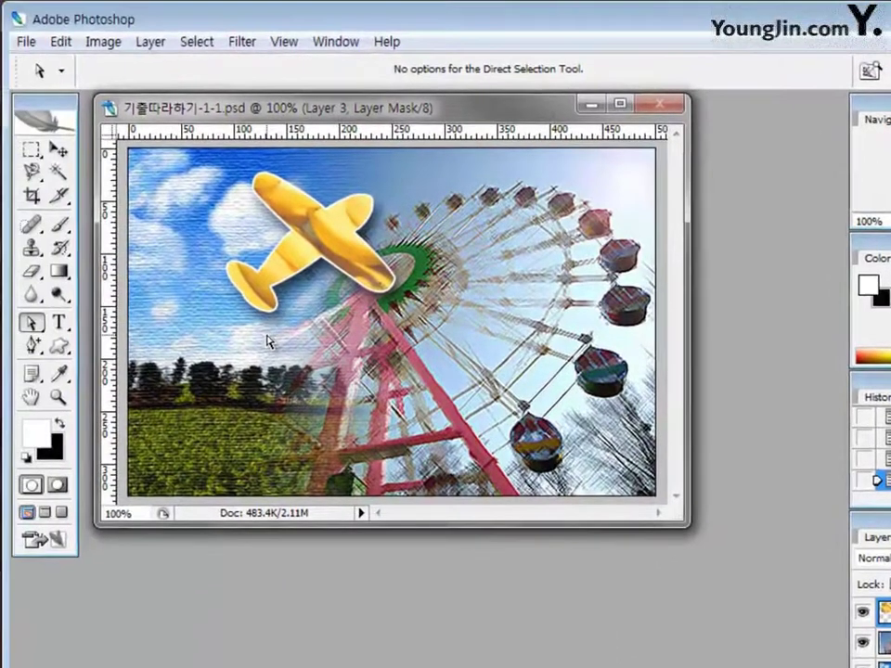
Set up the Custom Shape tool to create shape layers and choose the Car 2 shape.
click(60, 348)
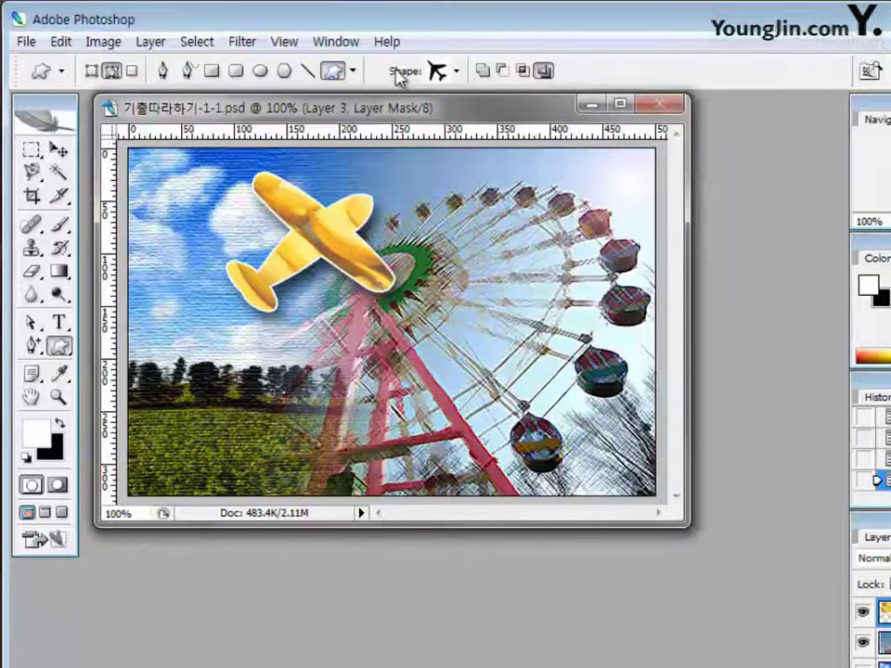
click(92, 73)
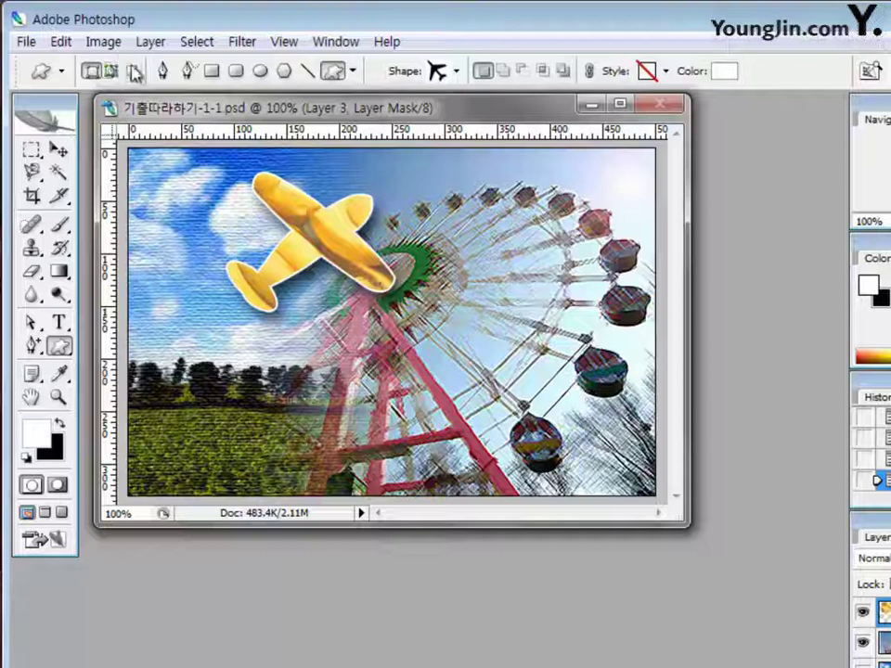
right_click(62, 77)
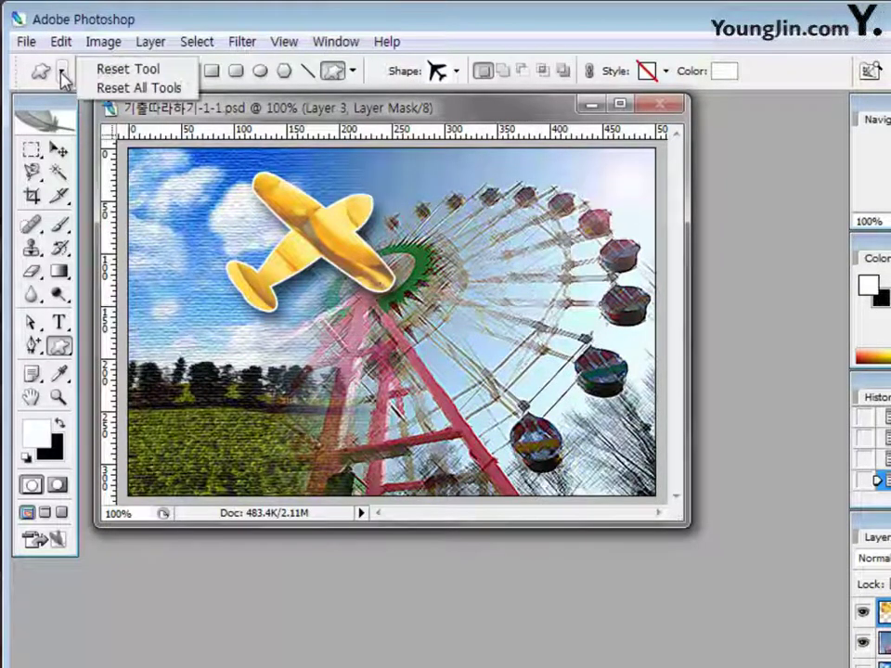
click(144, 71)
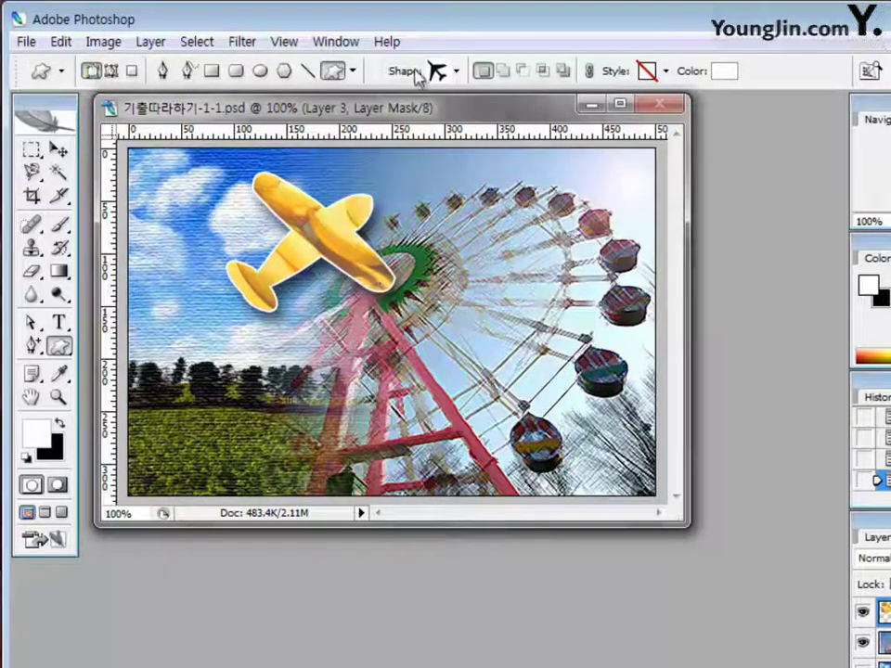
click(457, 73)
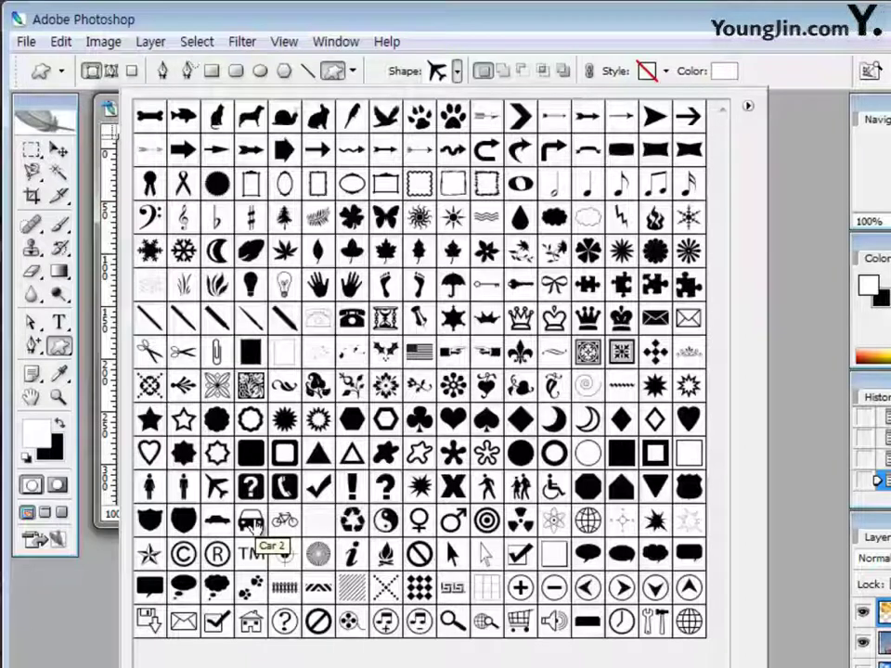
click(253, 522)
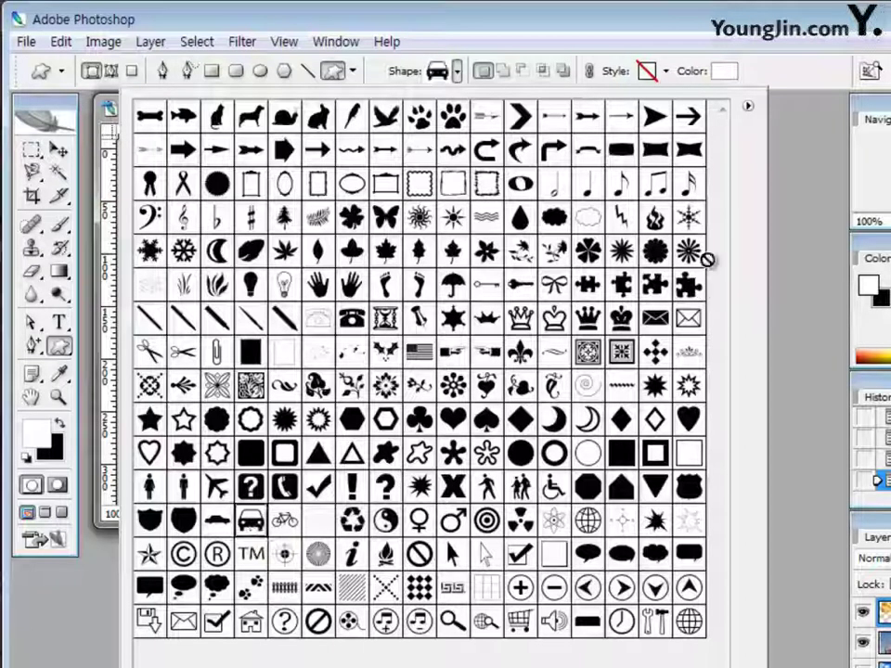
click(802, 80)
Set the shape color to black (000000) and draw the car about 95 × 70 pixels on the grass at the image's lower left.
click(727, 76)
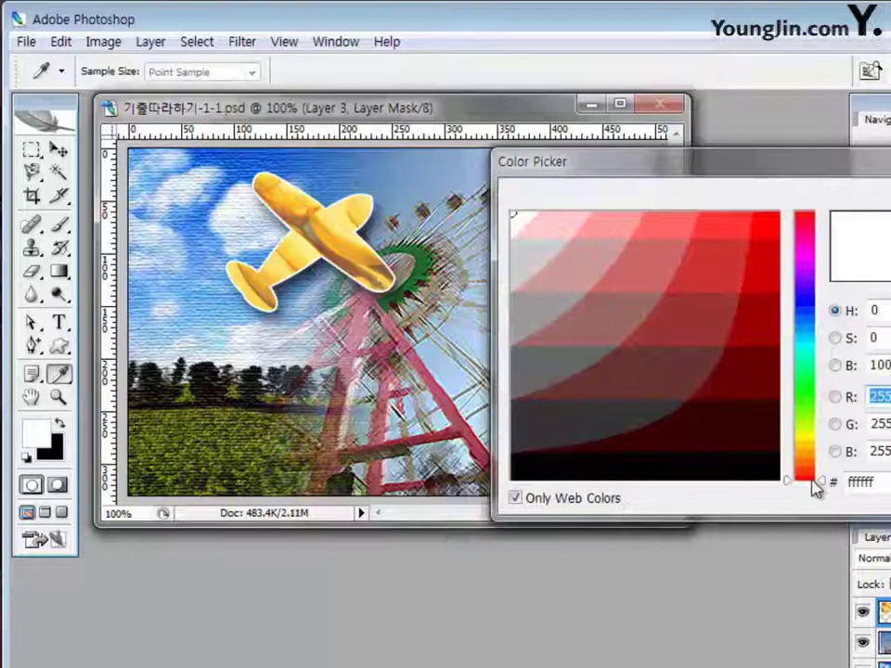
click(860, 482)
text(000000)
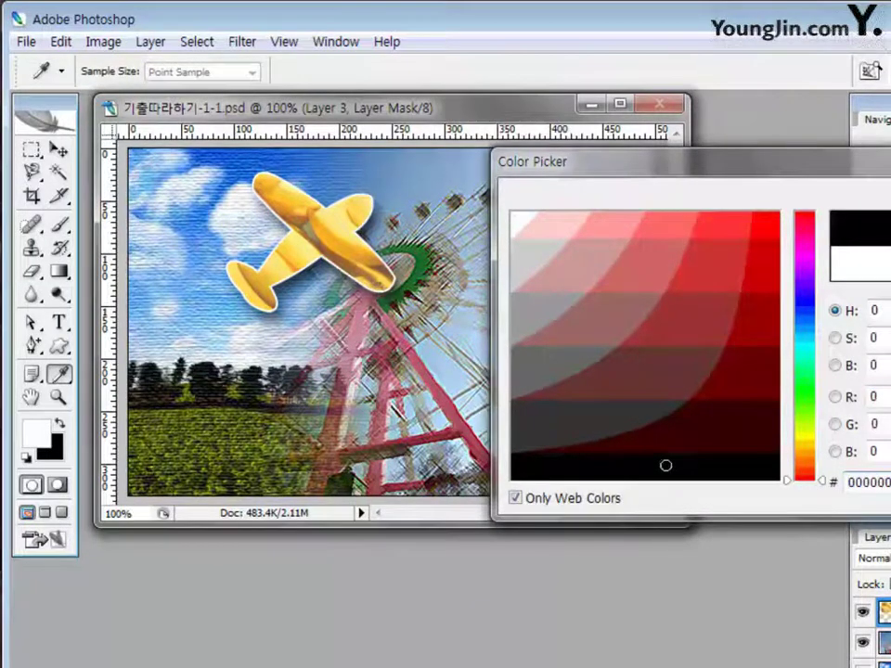
key(Return)
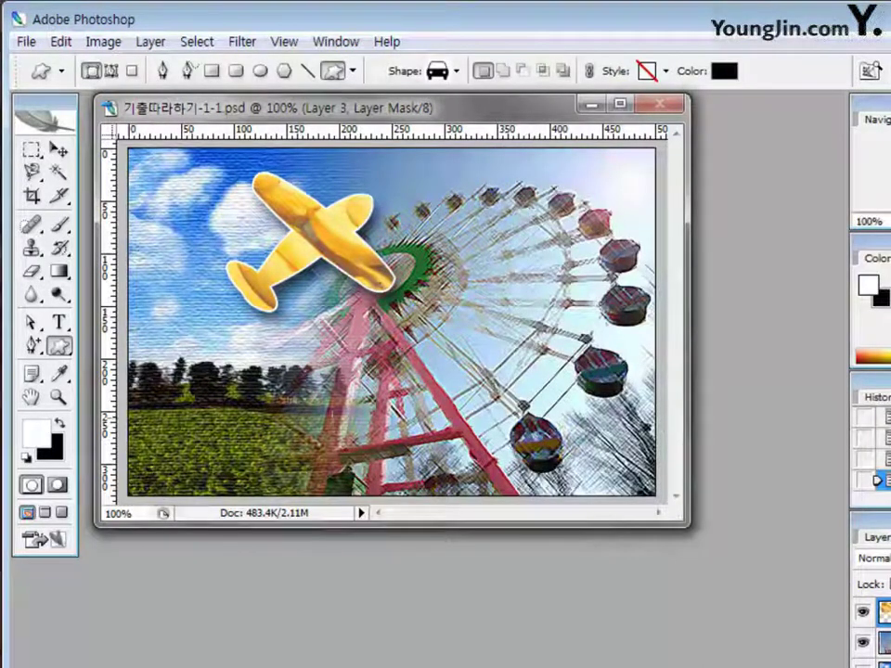
drag(169, 408, 268, 484)
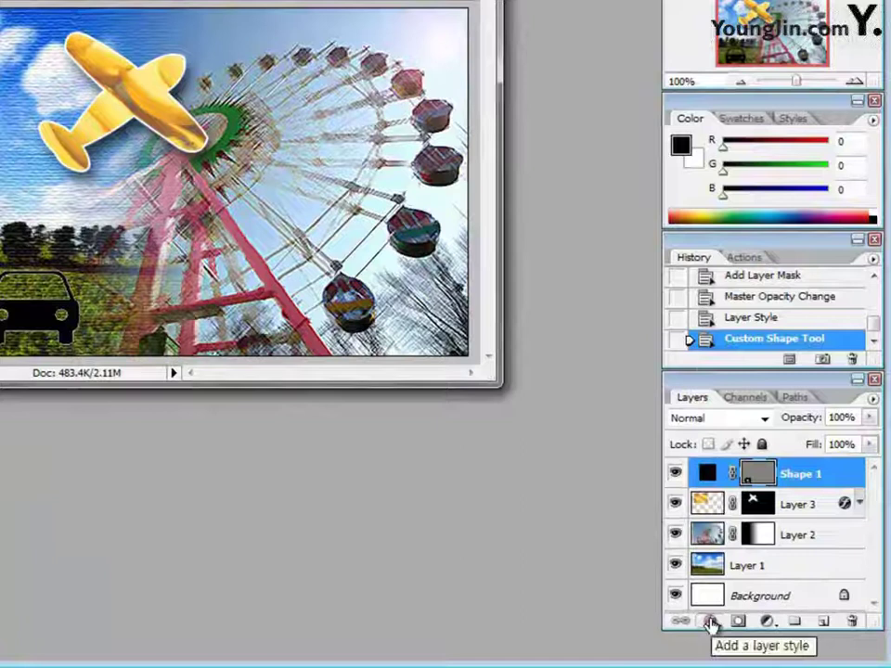
Add a white (ffffff) 3 px outside Stroke and a Drop Shadow with default settings to the car shape, and apply the layer styles.
click(711, 623)
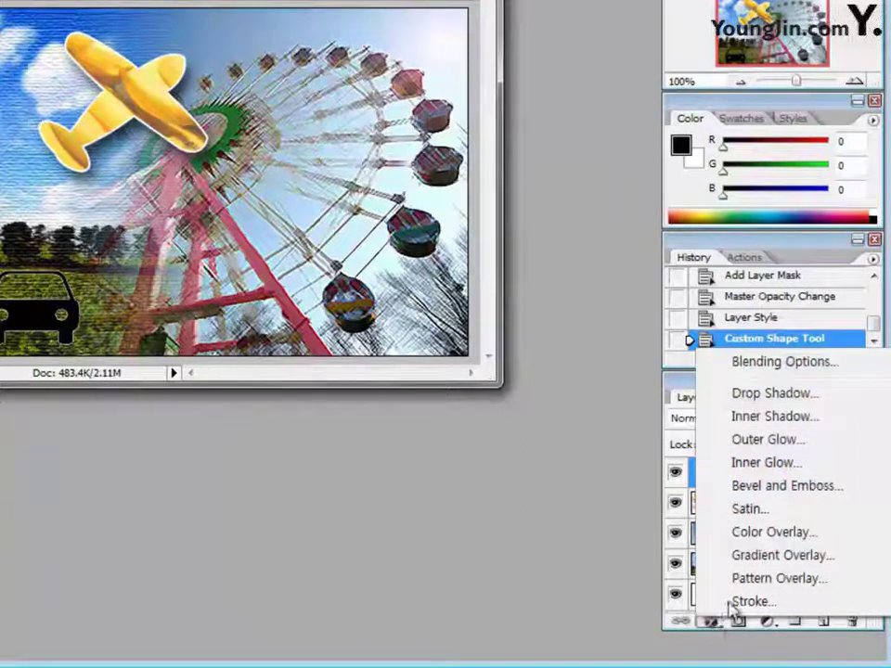
click(737, 603)
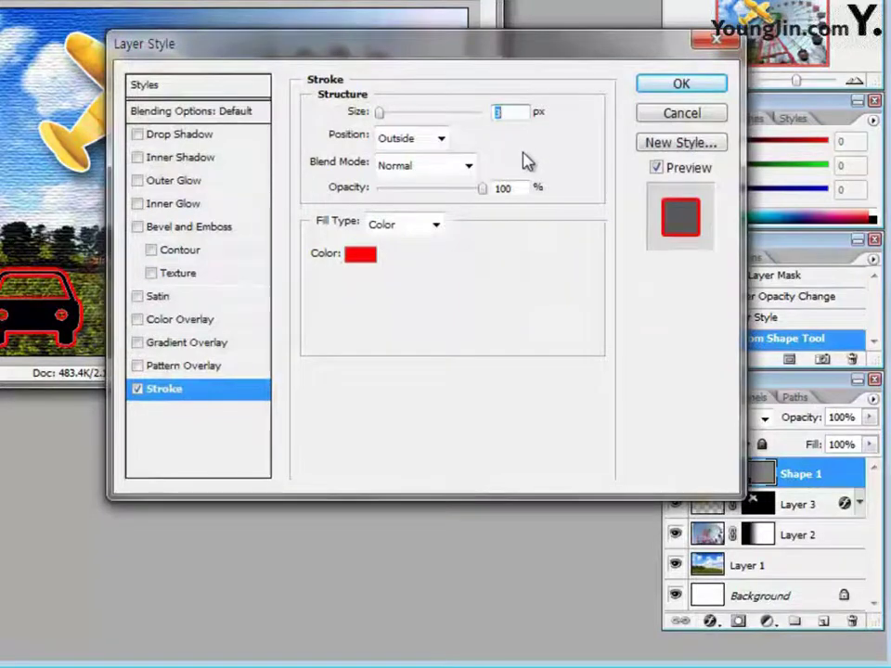
click(364, 255)
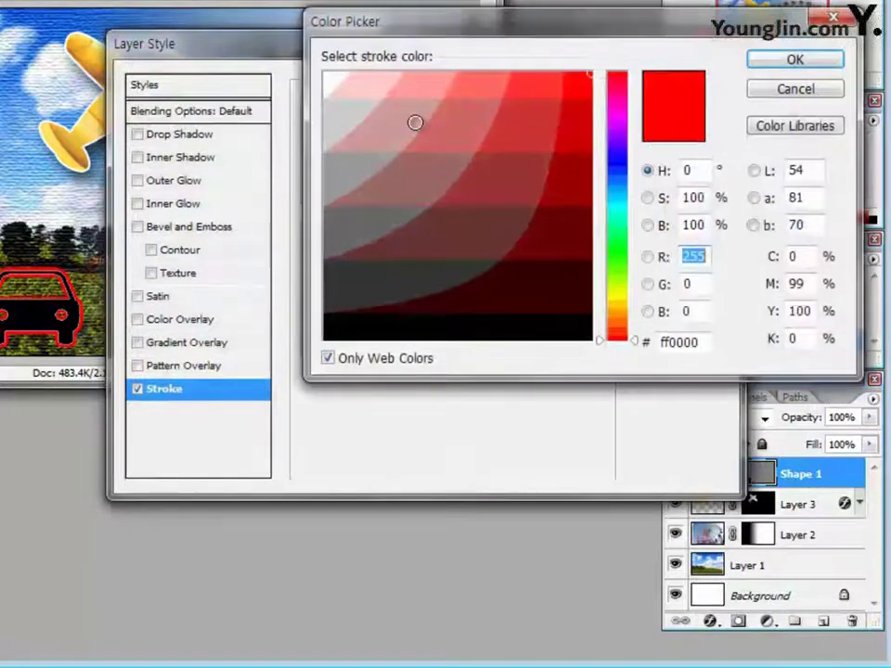
click(327, 81)
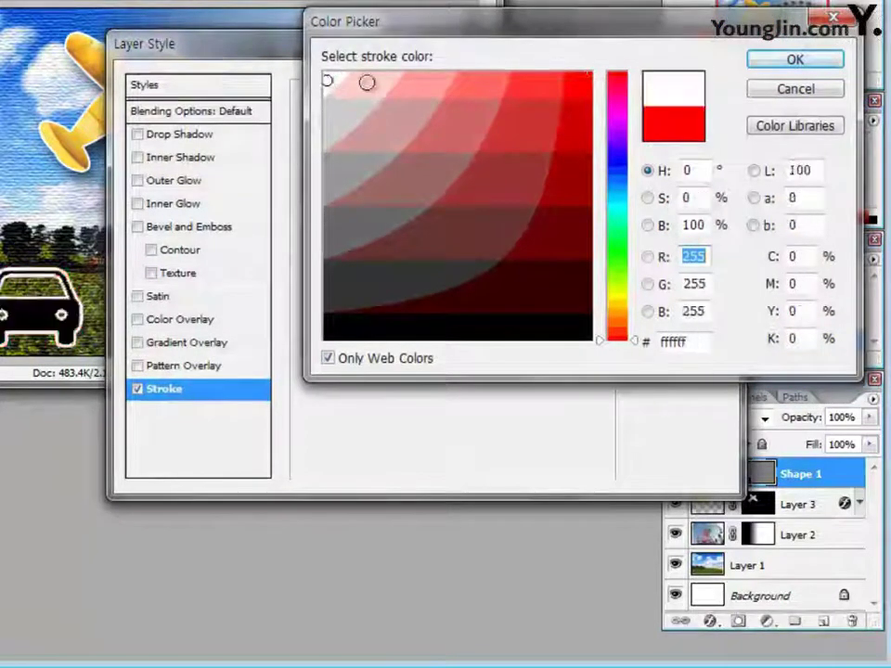
click(759, 65)
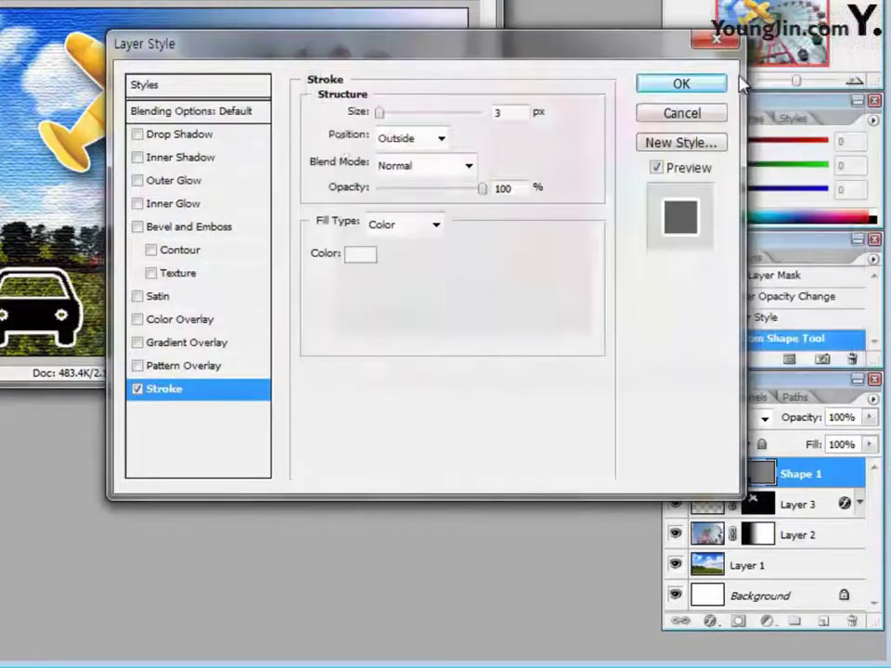
click(192, 139)
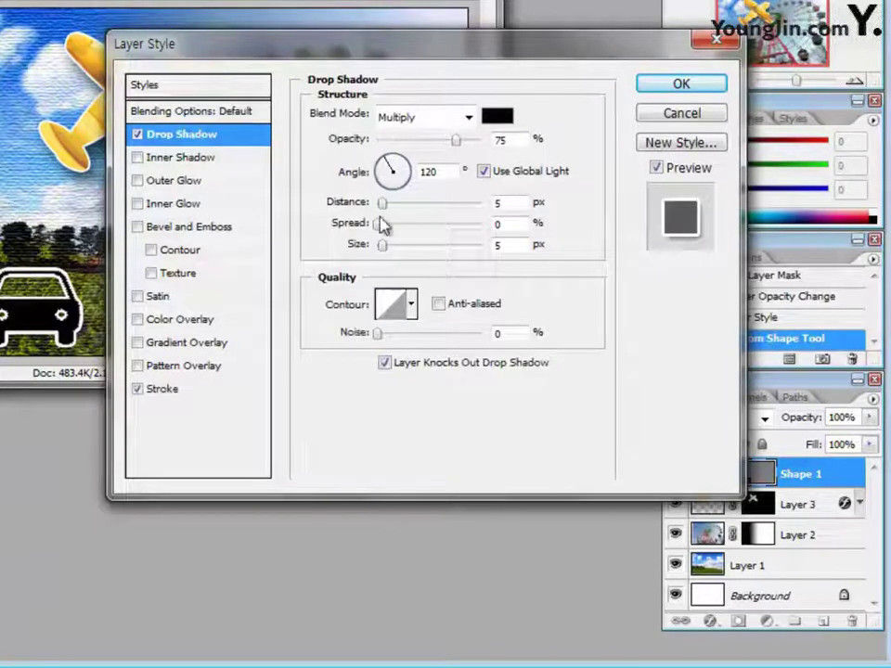
click(666, 93)
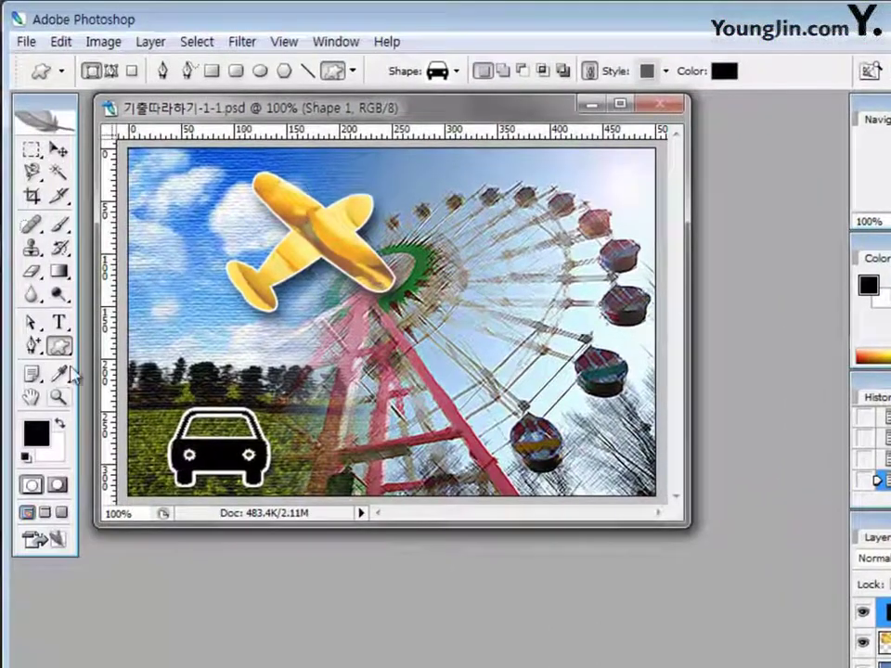
Set up the Horizontal Type tool with the 돋움 font at a size of 50 pt.
click(61, 325)
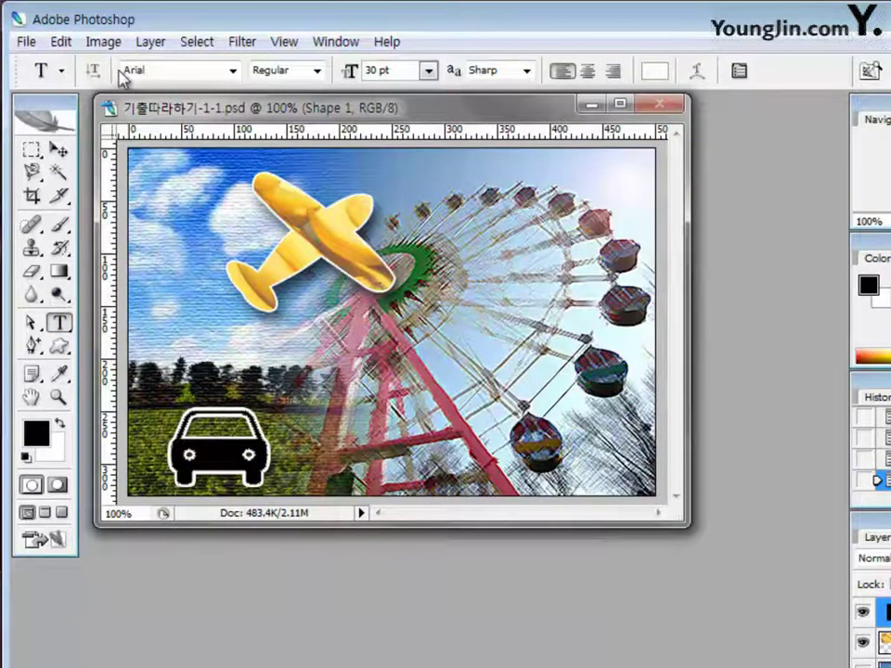
click(233, 72)
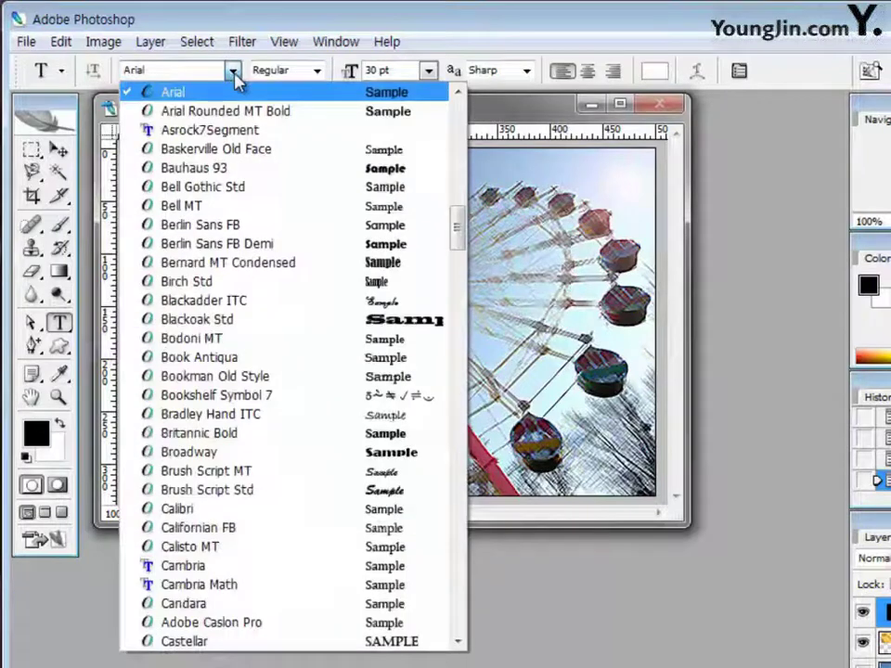
scroll(239, 284, up, 12)
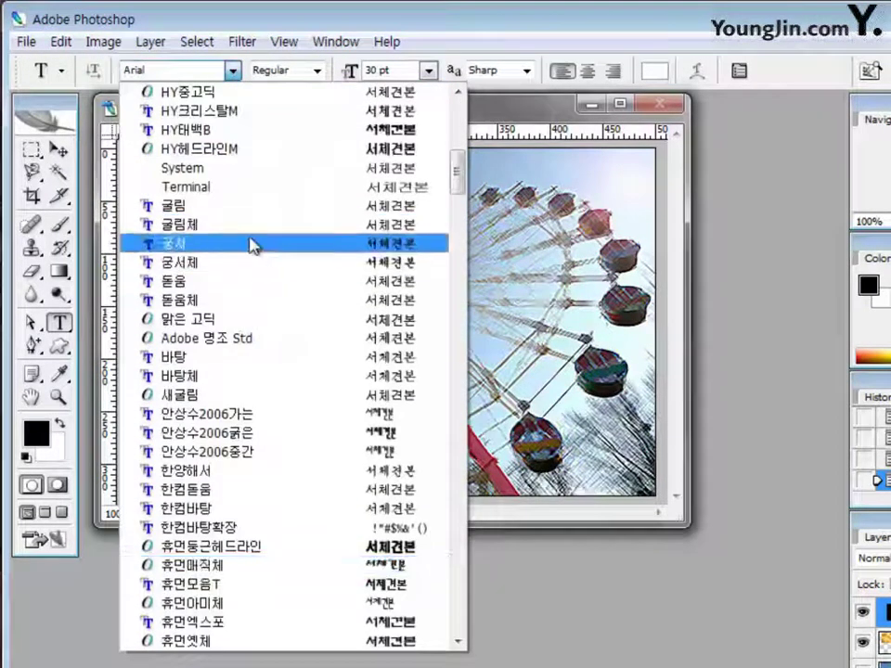
click(264, 282)
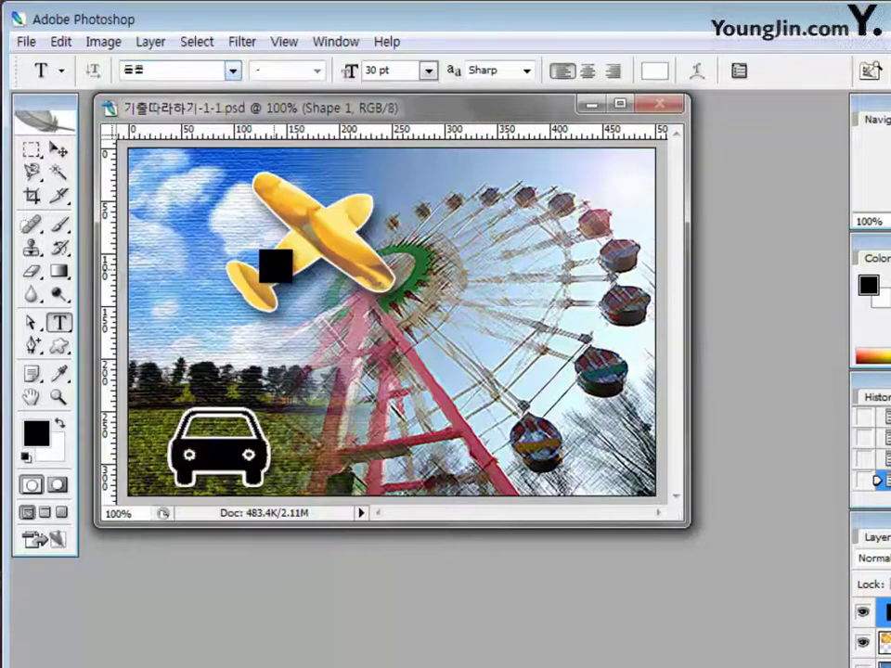
click(401, 70)
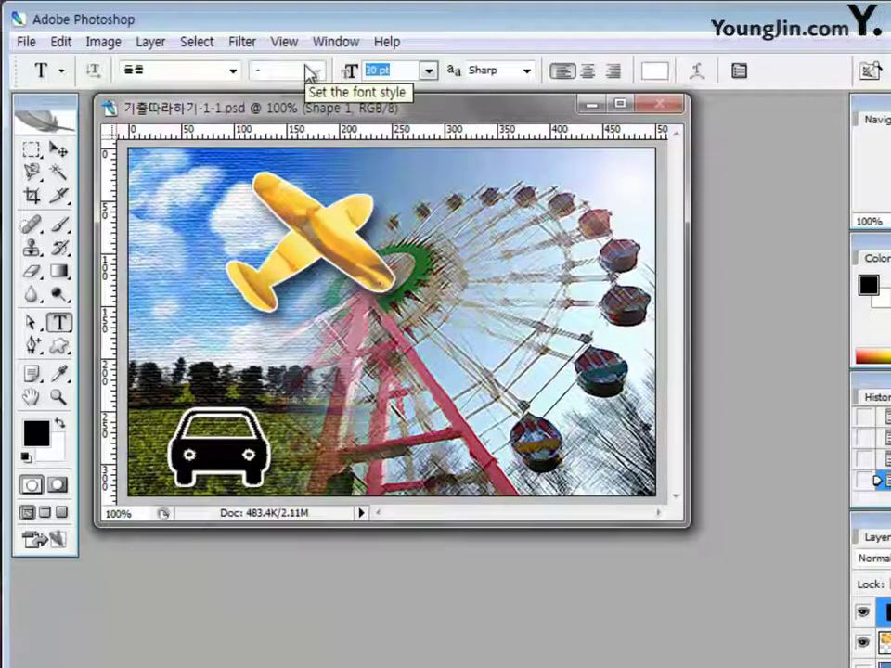
text(50)
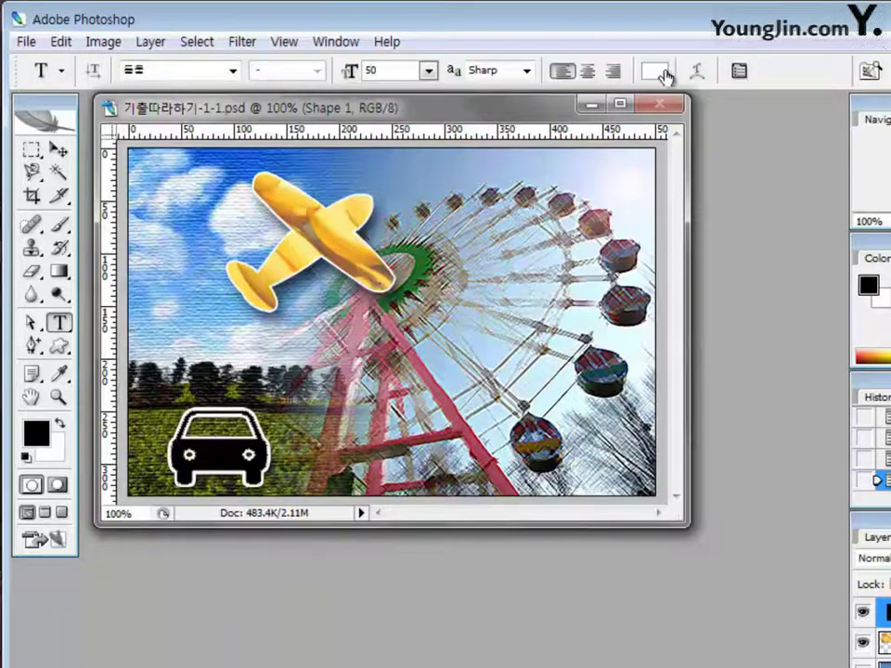
Set the text color to magenta (cc3399).
click(659, 72)
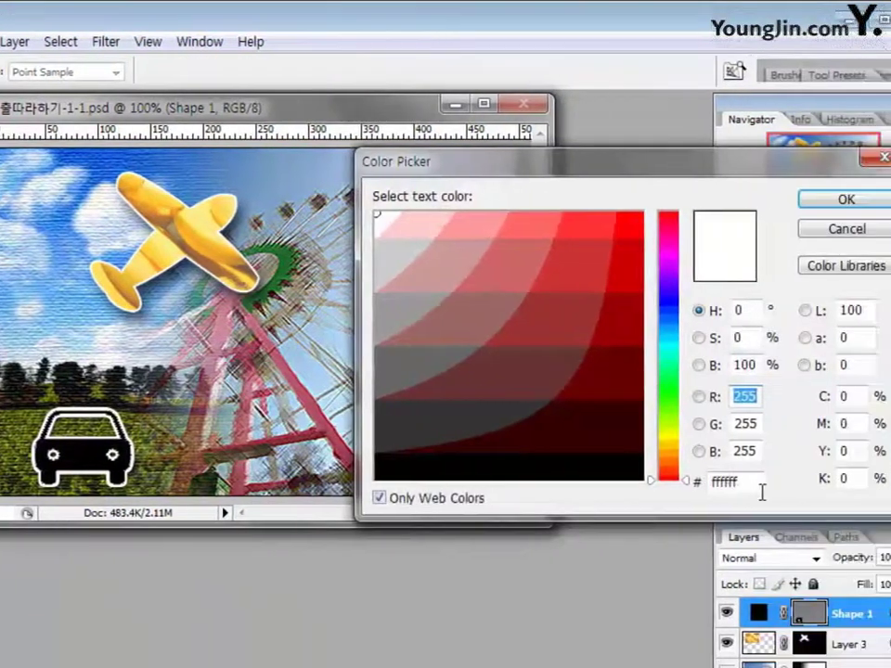
click(830, 482)
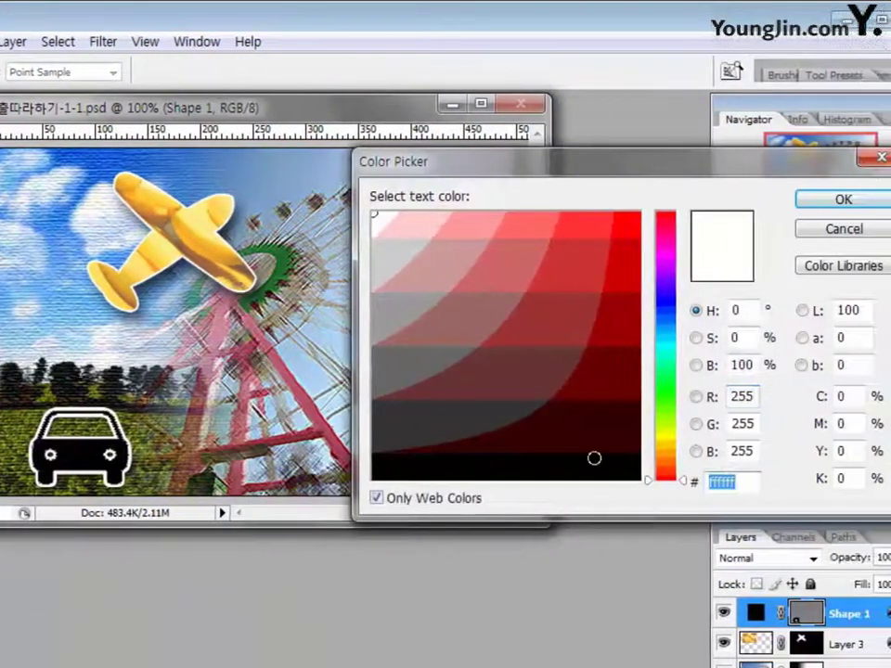
text(cc3399)
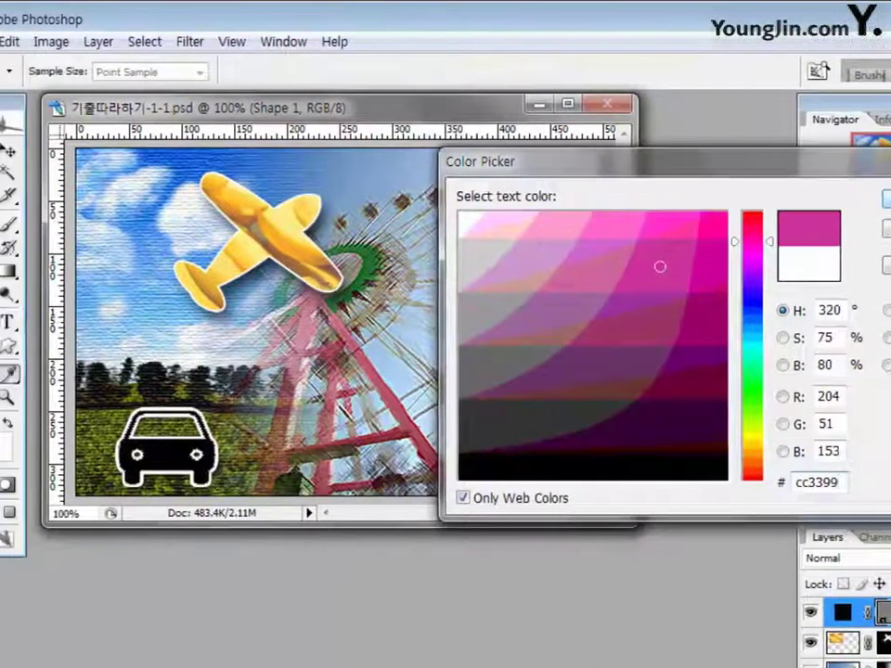
click(846, 204)
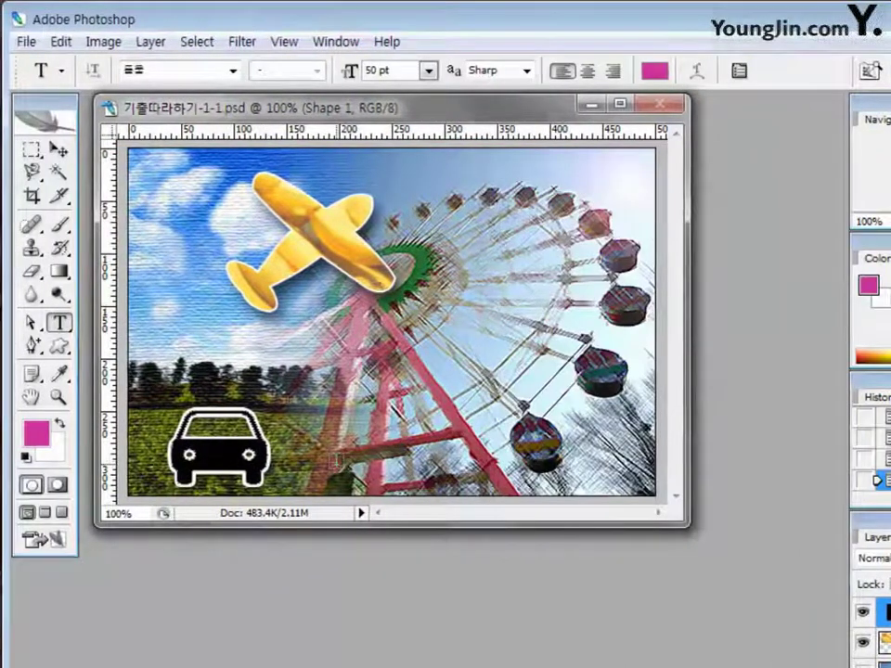
Add the text "Food & Travel" along the bottom of the image, beside the car, and commit it.
click(139, 352)
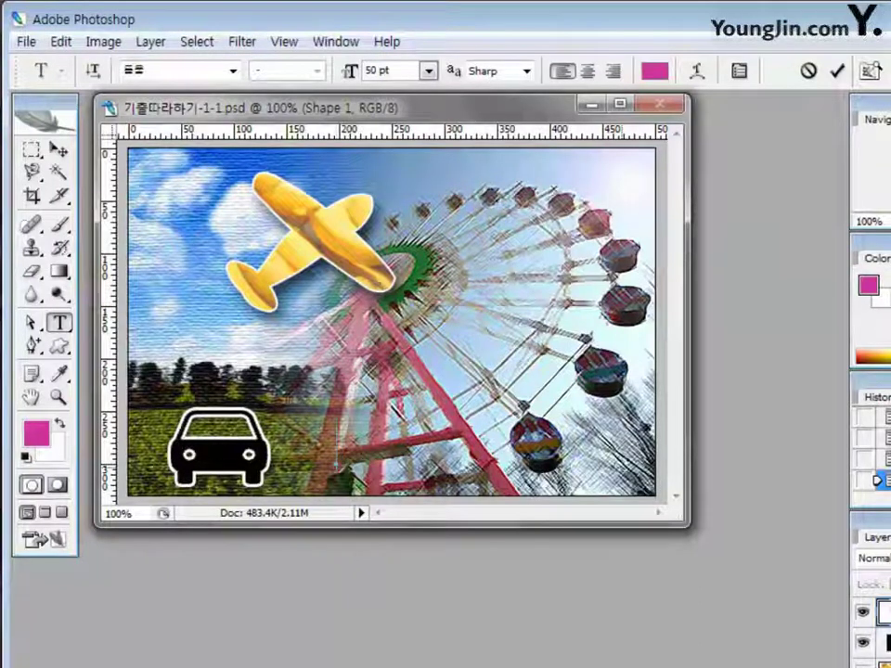
text(Food)
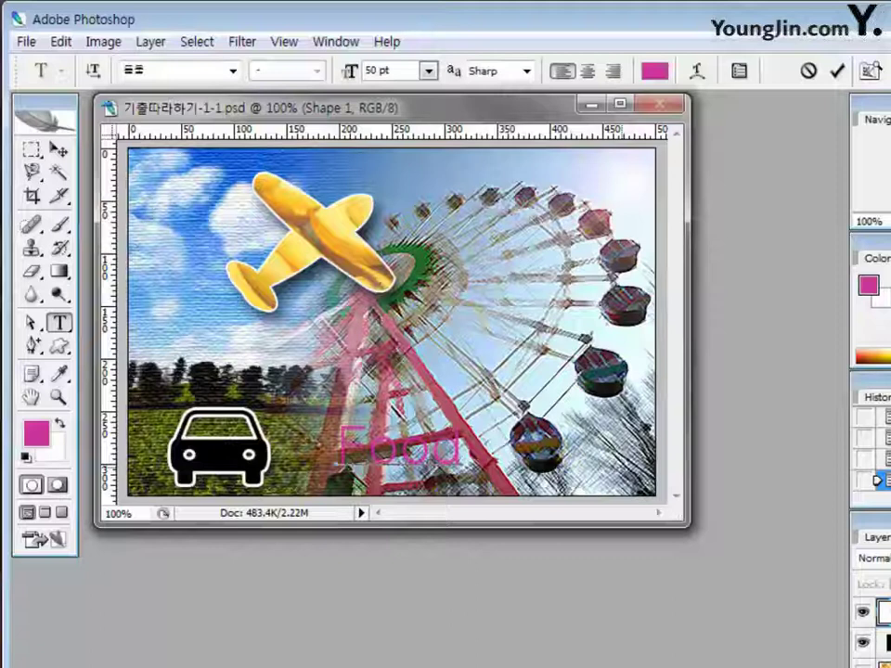
text( &)
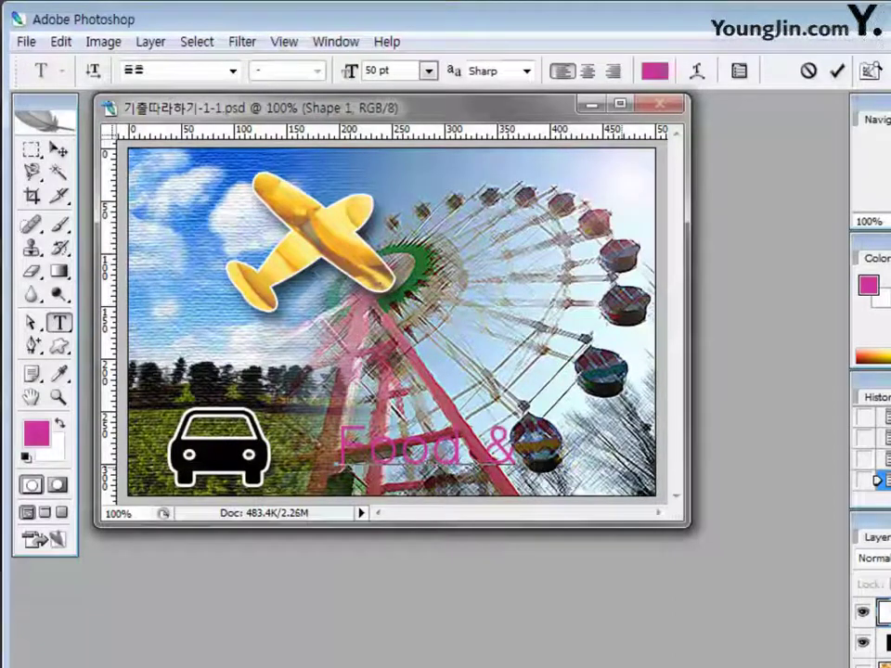
text( Trave)
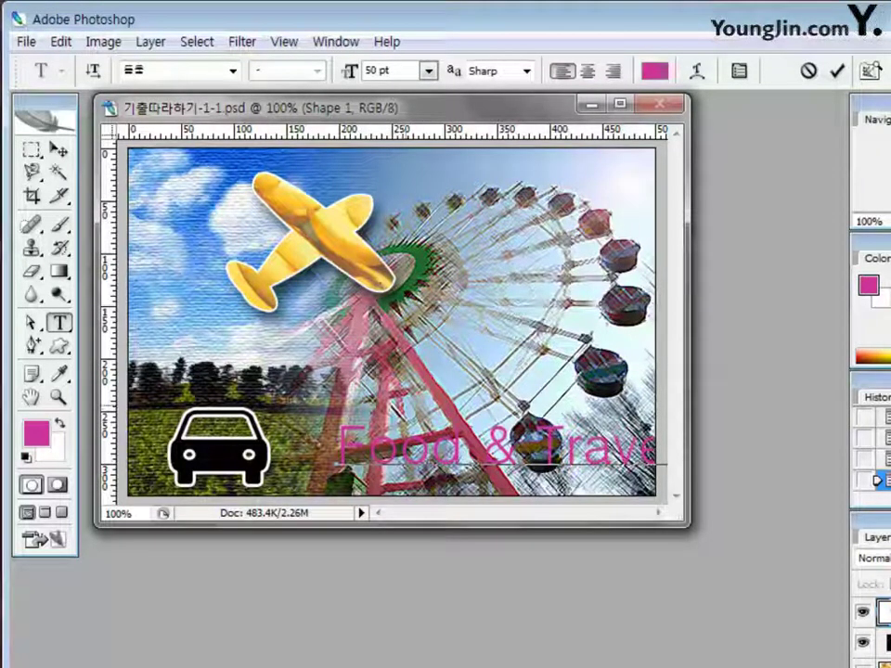
text(l)
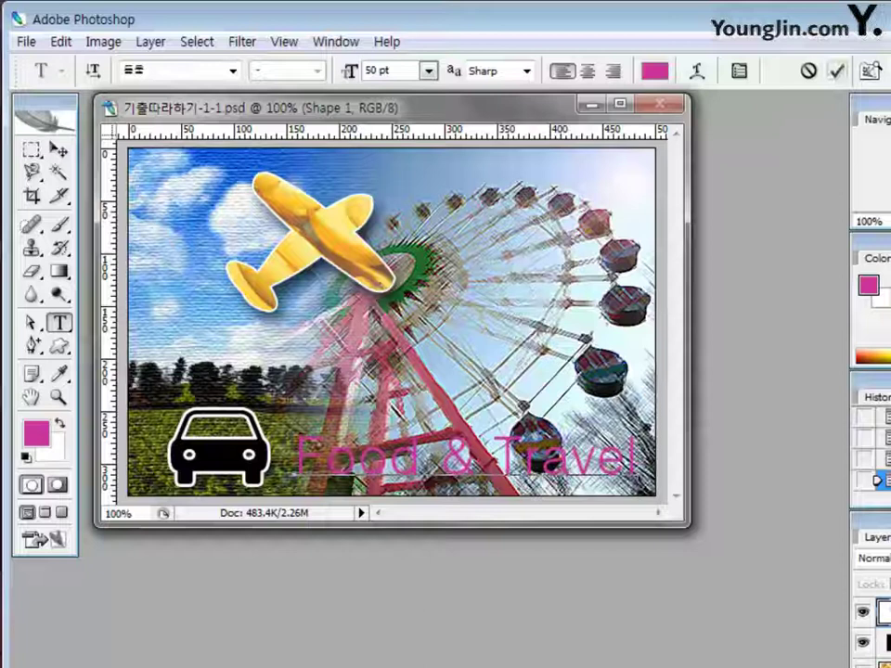
click(836, 72)
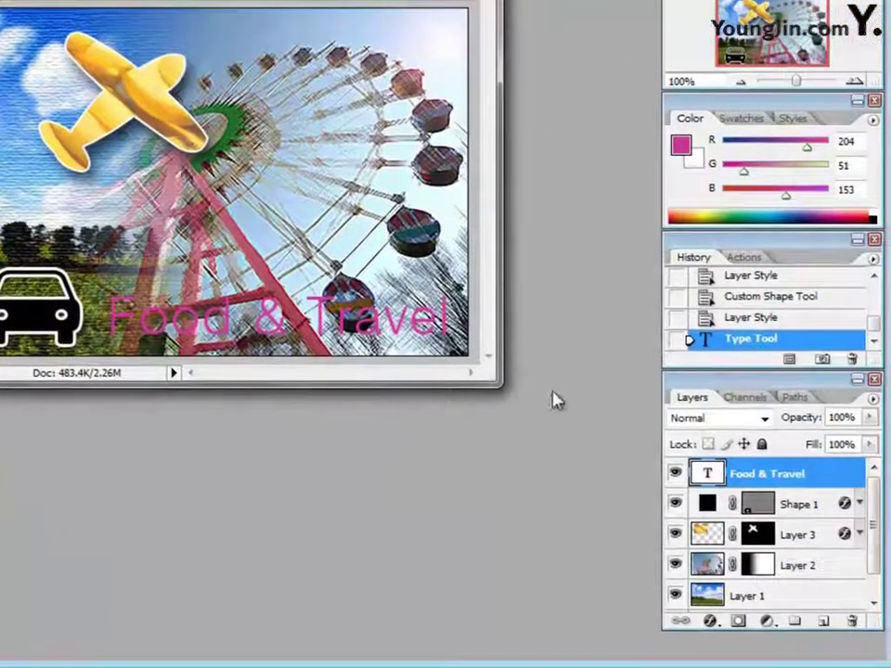
Add a white (ffffff) 3 px outside Stroke and a default Drop Shadow to the "Food & Travel" text, and apply the layer styles.
click(711, 621)
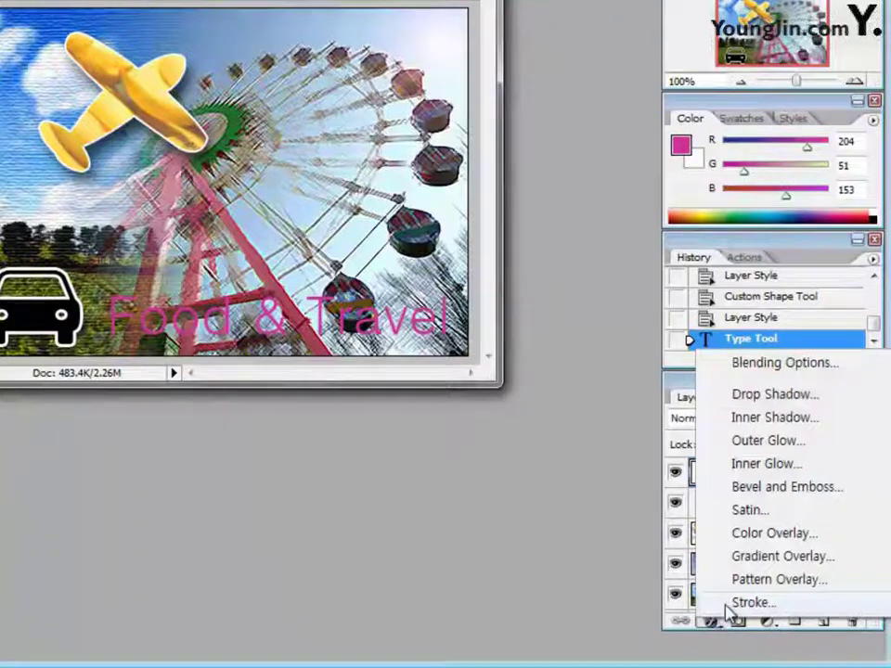
click(729, 605)
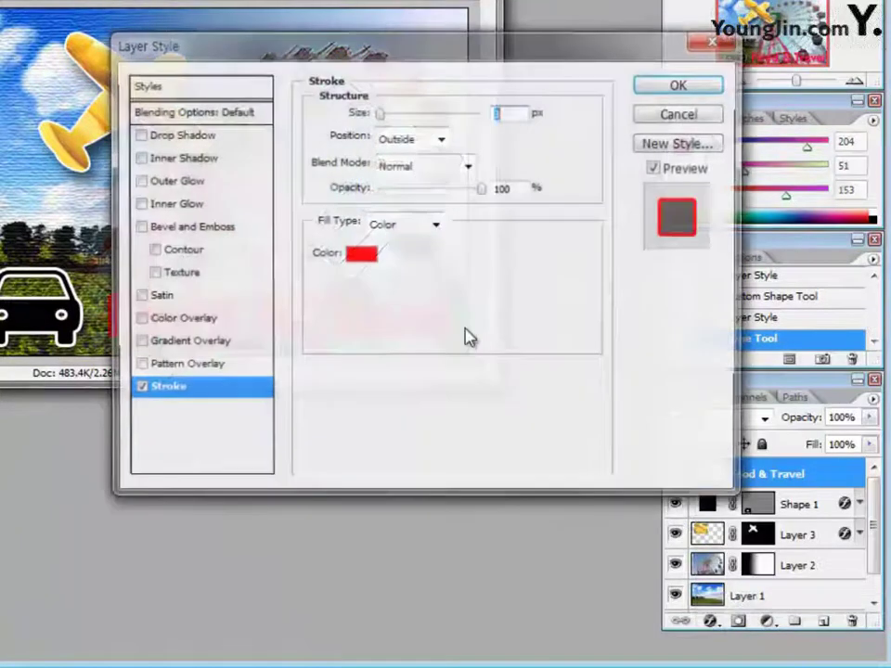
click(362, 256)
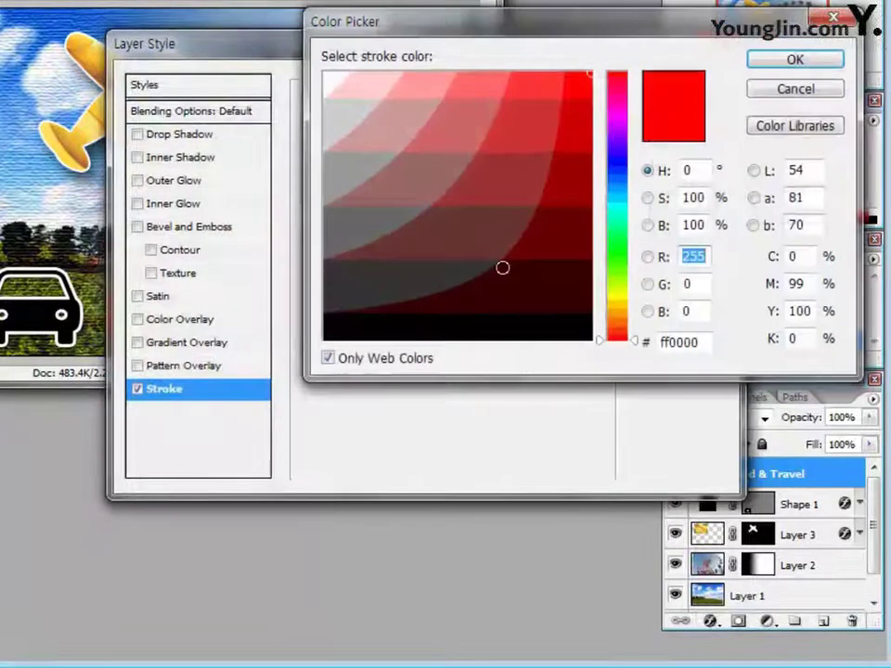
click(330, 78)
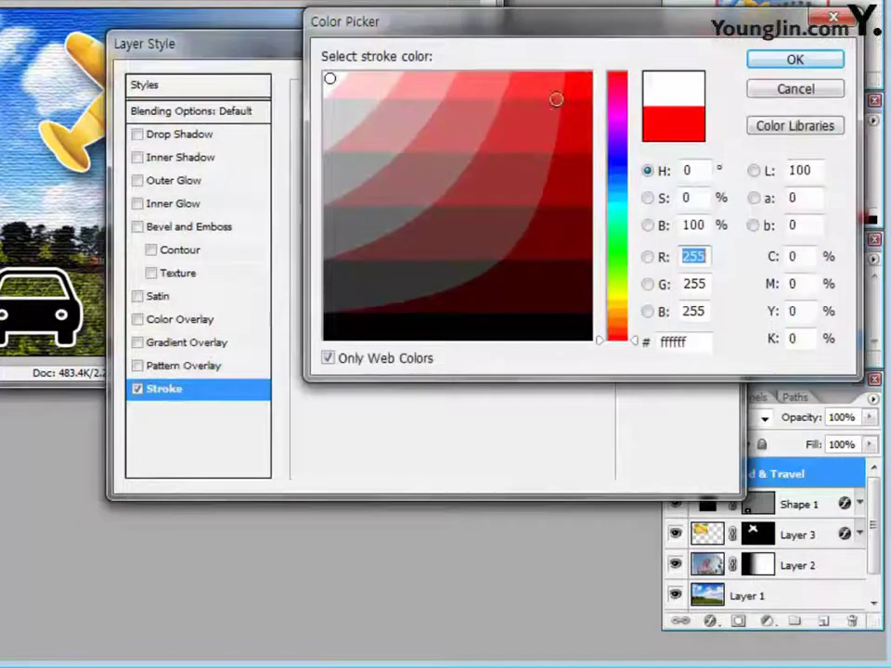
click(795, 59)
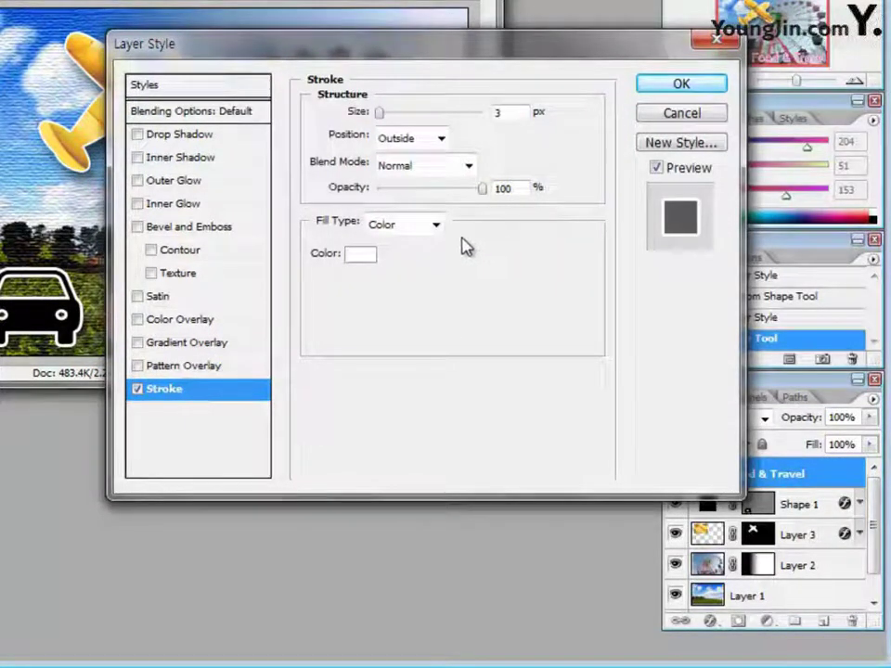
click(167, 139)
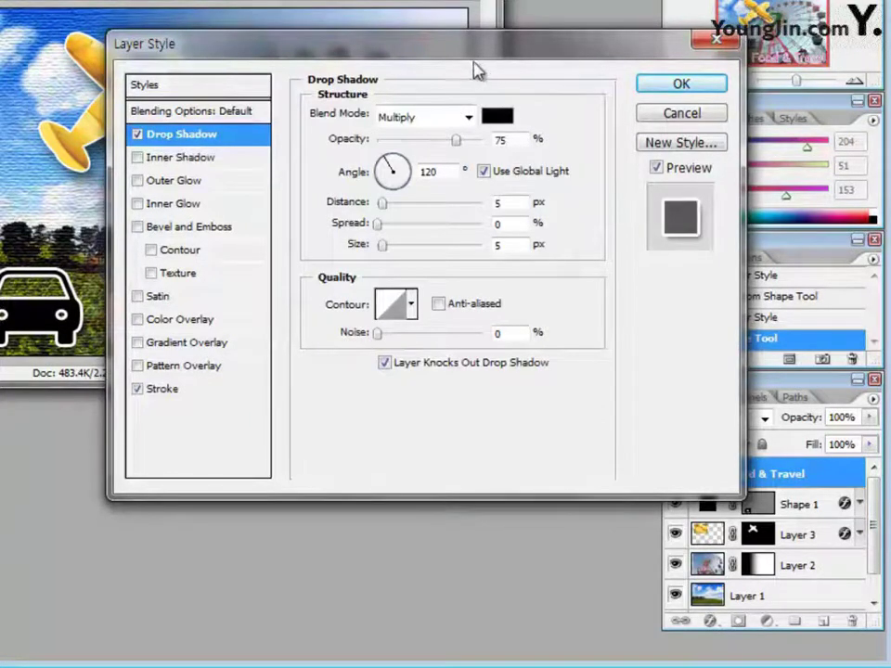
mouse_move(594, 48)
mouse_down()
mouse_move(779, 31)
mouse_move(752, 40)
mouse_move(597, 44)
mouse_up()
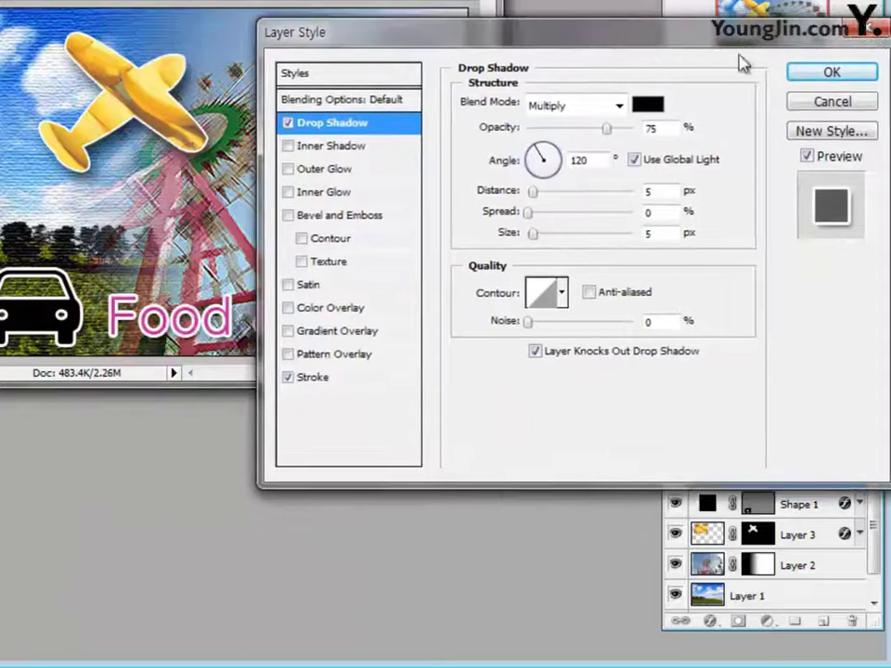
click(825, 74)
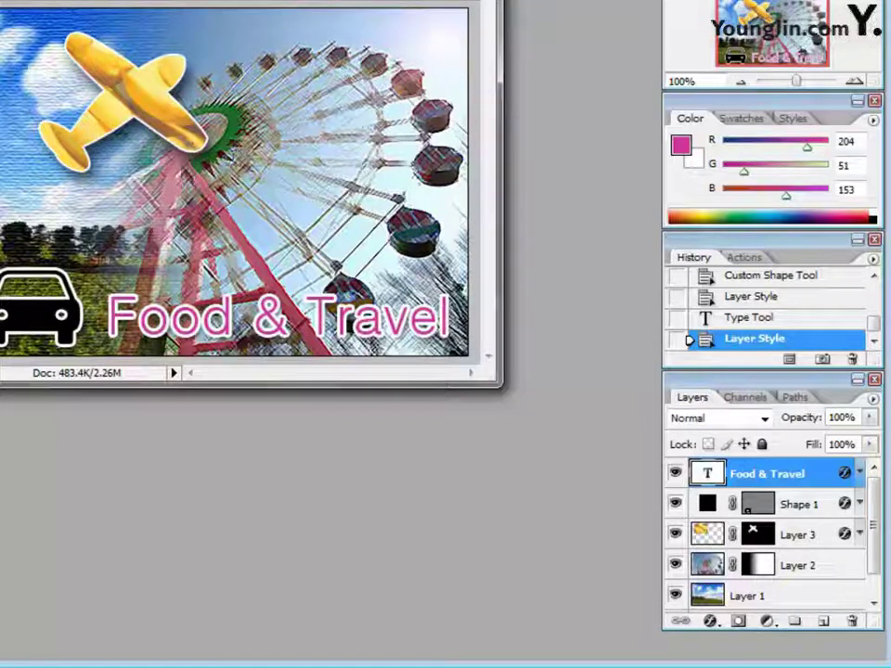
Save the composite as a layered PSD in Part04, named with the exam number, the candidate's name and "-1", with Maximize compatibility on.
key(alt+e)
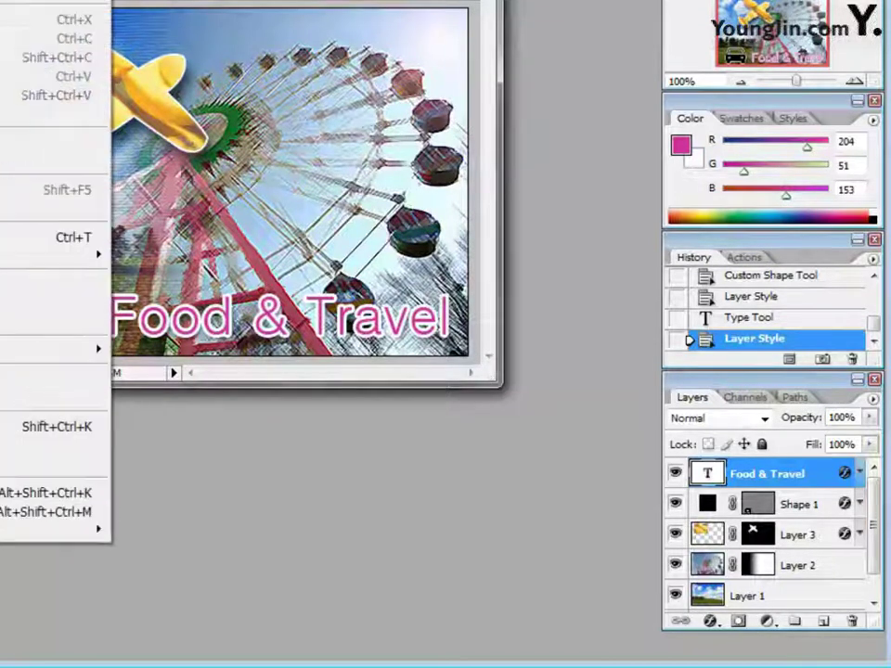
key(Down)
key(Down)
key(Down)
key(Down)
key(Down)
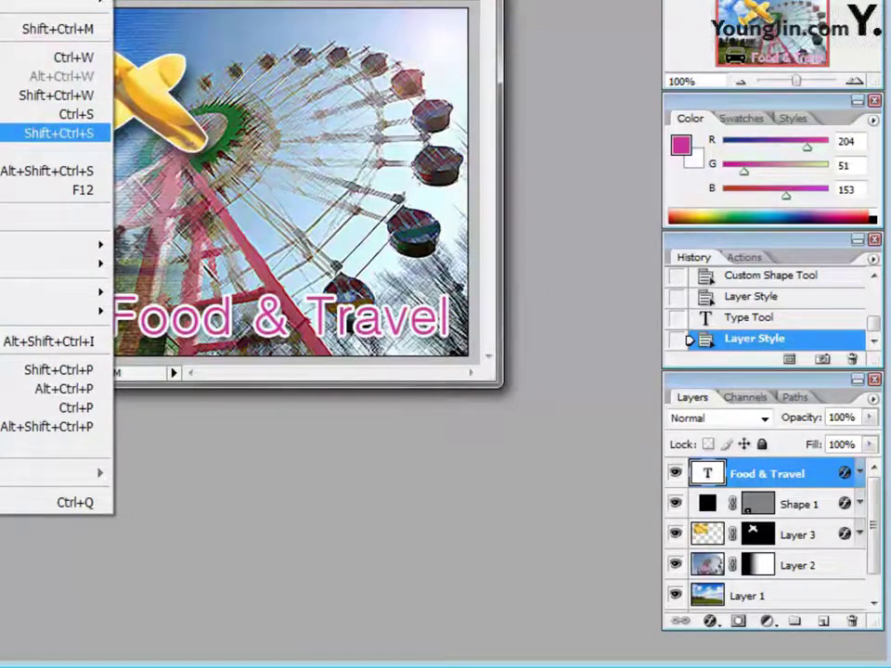
key(Return)
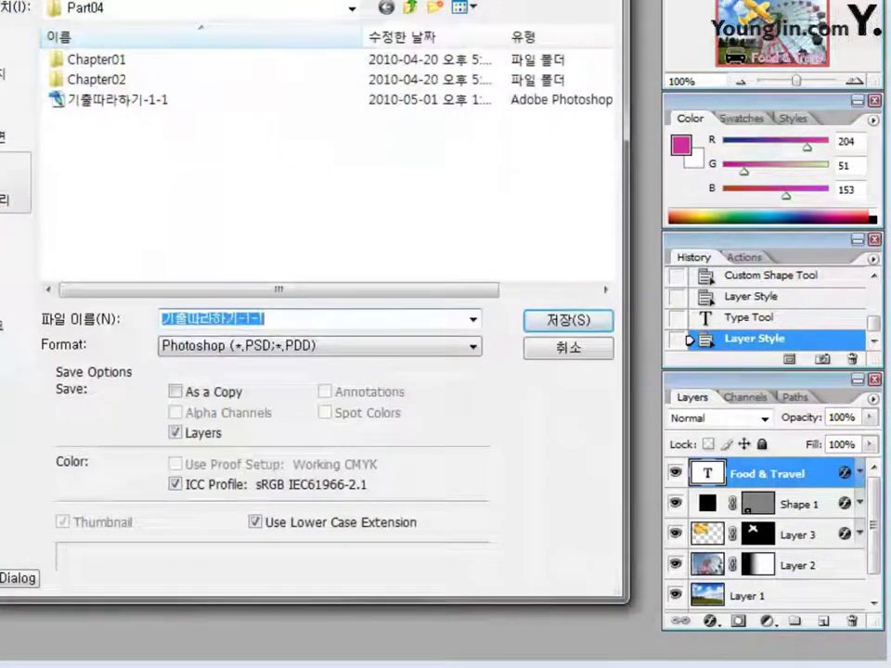
text(G)
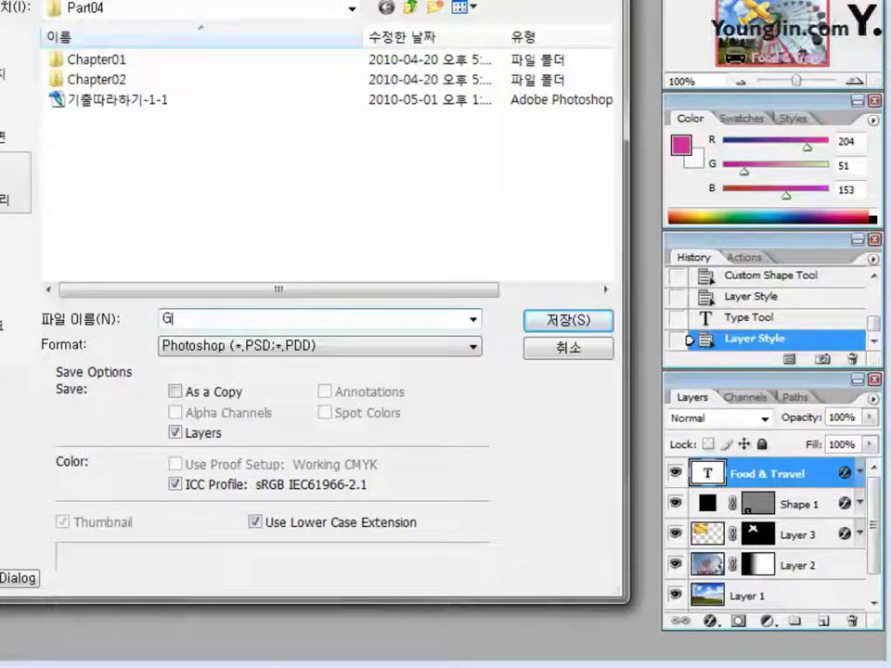
text(11)
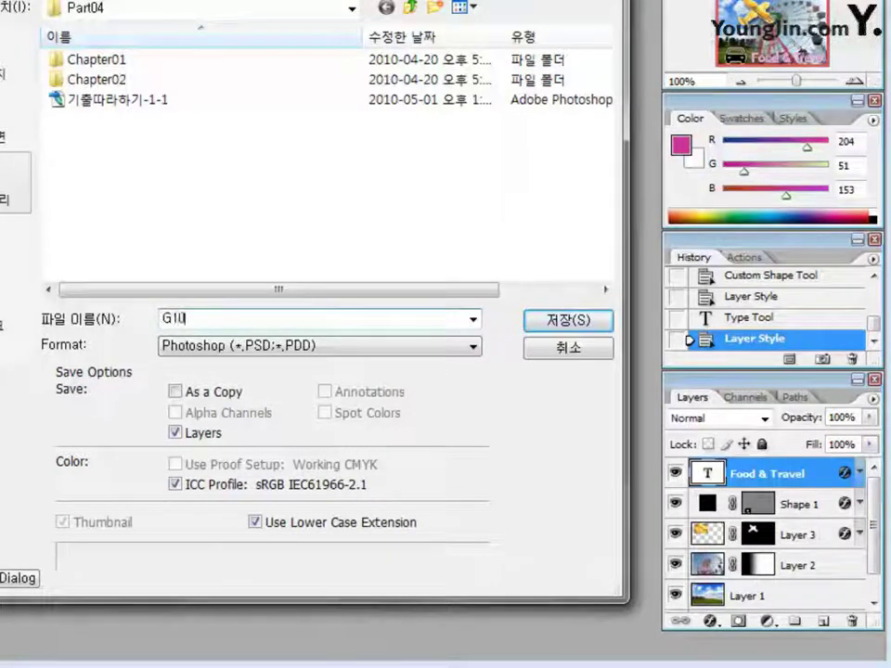
text(0123456789)
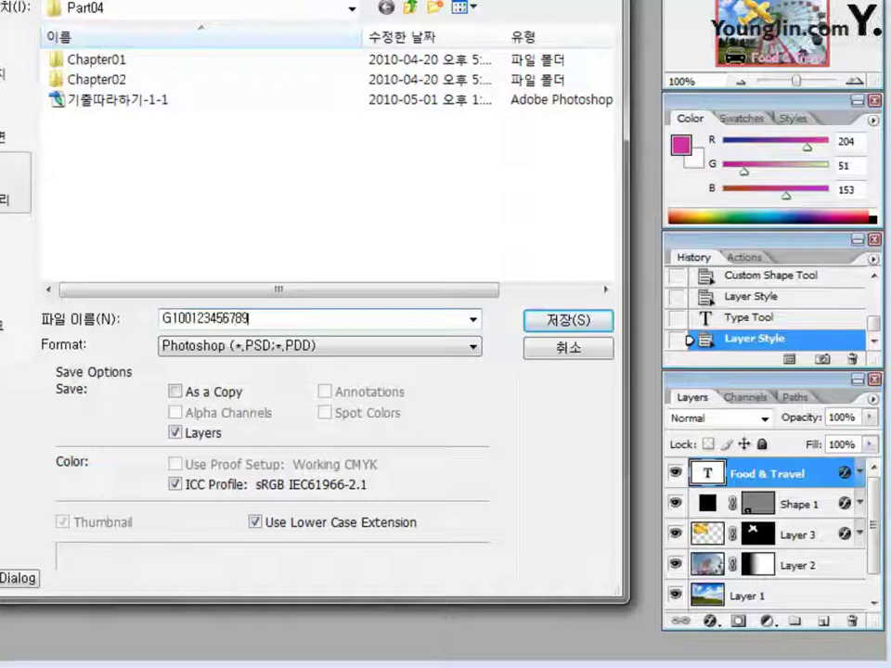
text(홍길동-1)
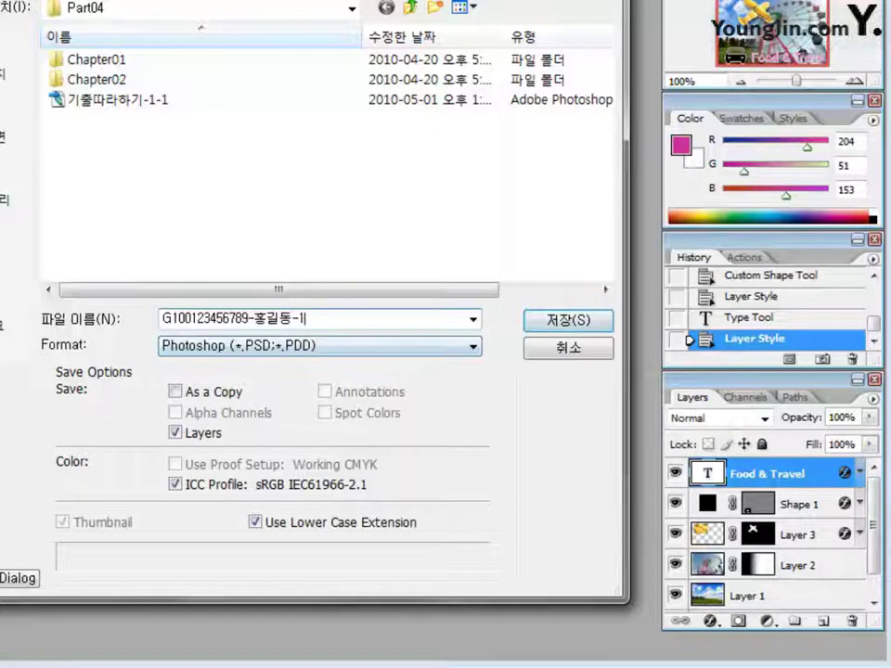
key(Return)
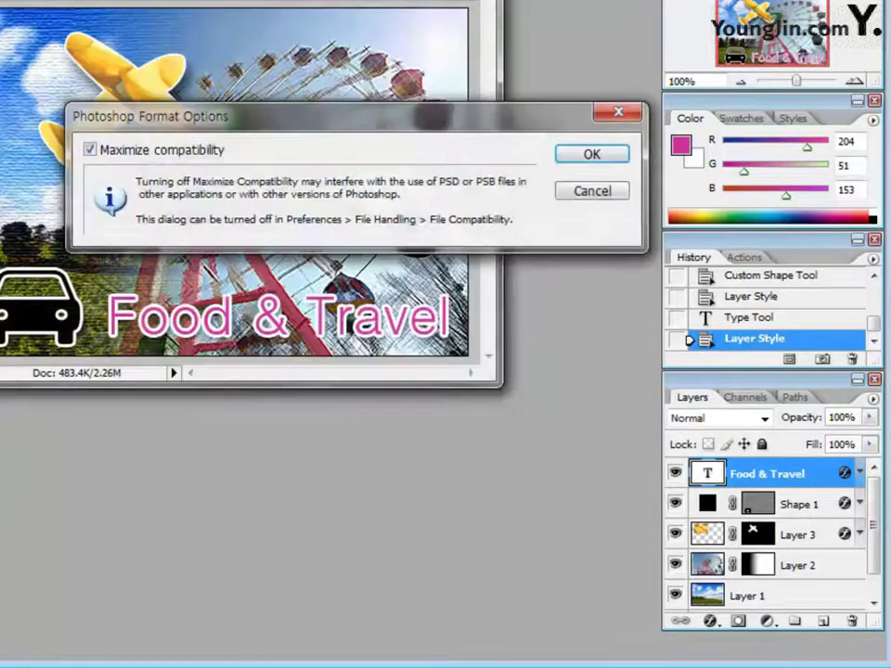
key(Return)
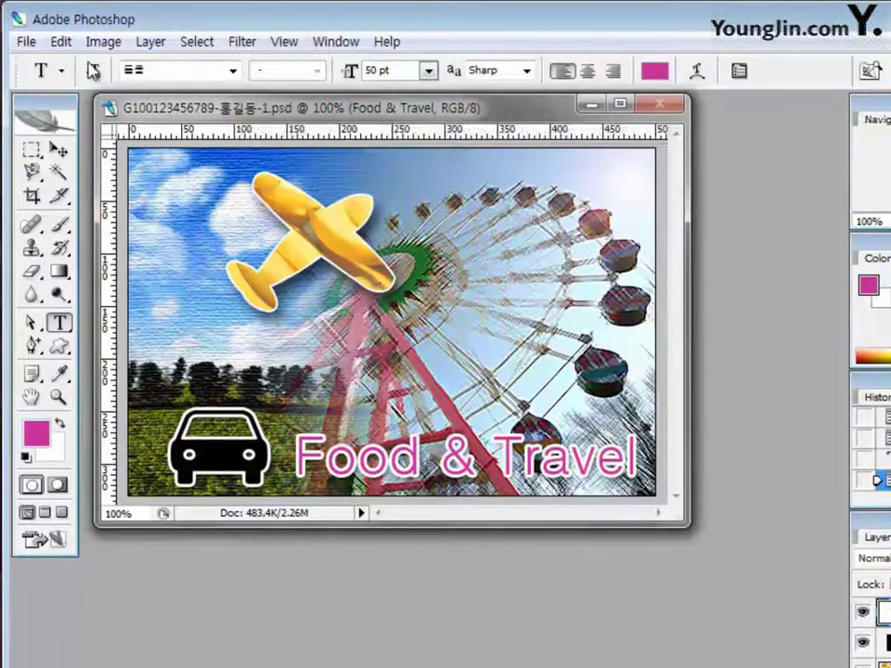
Start saving a JPEG copy in Part04 under the same file name as the PSD, without the "copy" suffix.
click(26, 41)
click(52, 278)
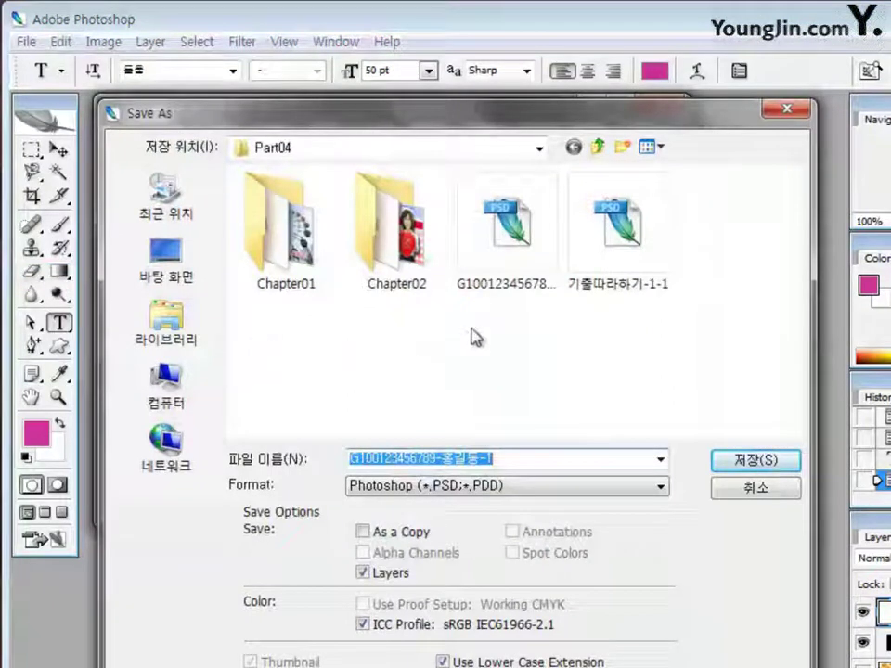
click(516, 486)
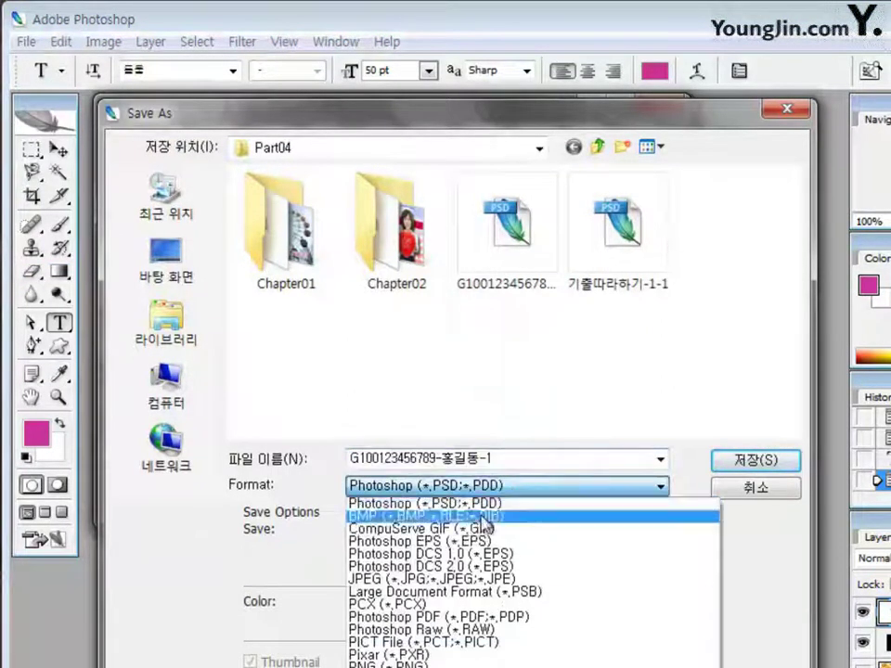
click(472, 579)
click(495, 457)
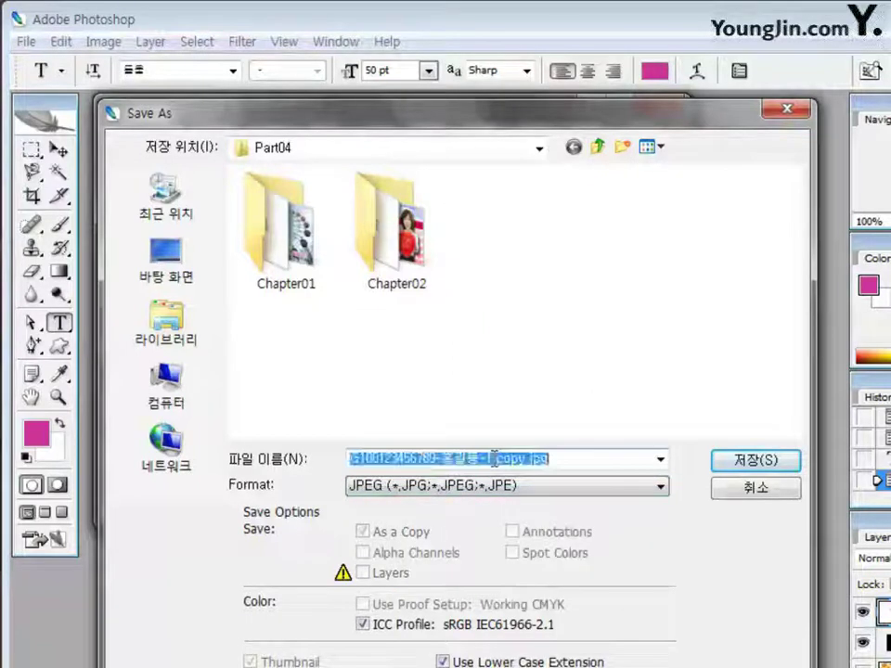
drag(493, 457, 596, 460)
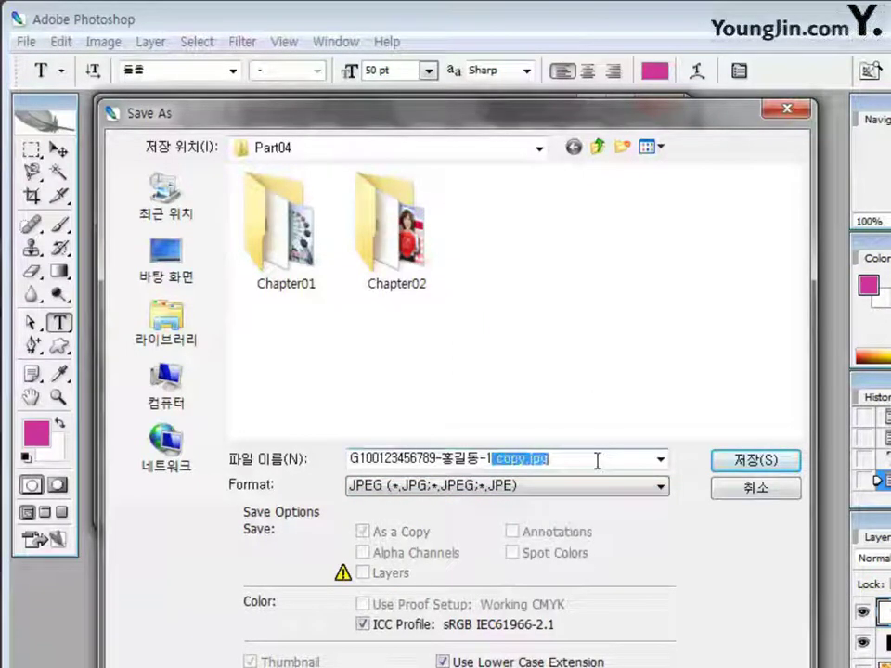
key(BackSpace)
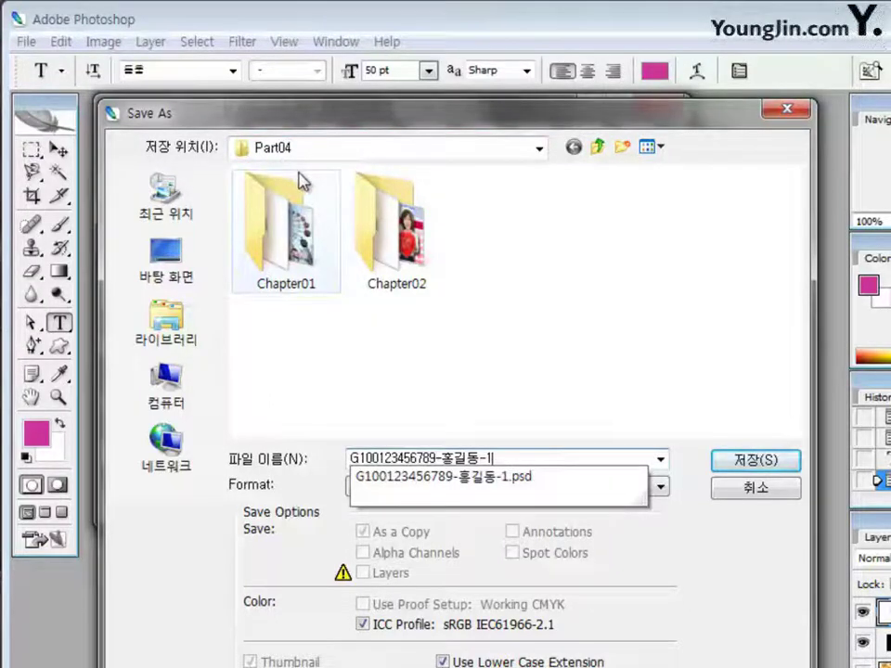
click(761, 508)
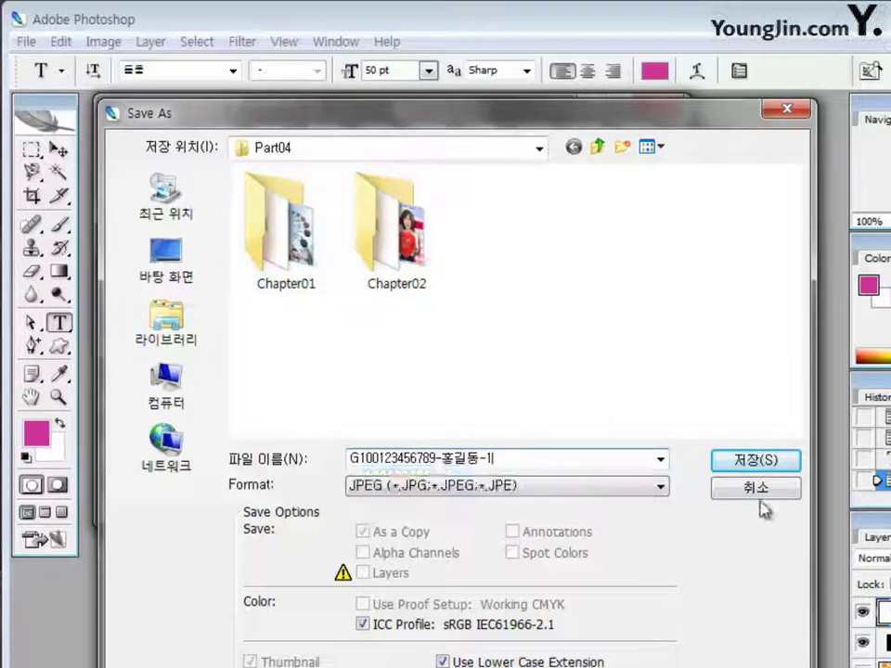
click(750, 460)
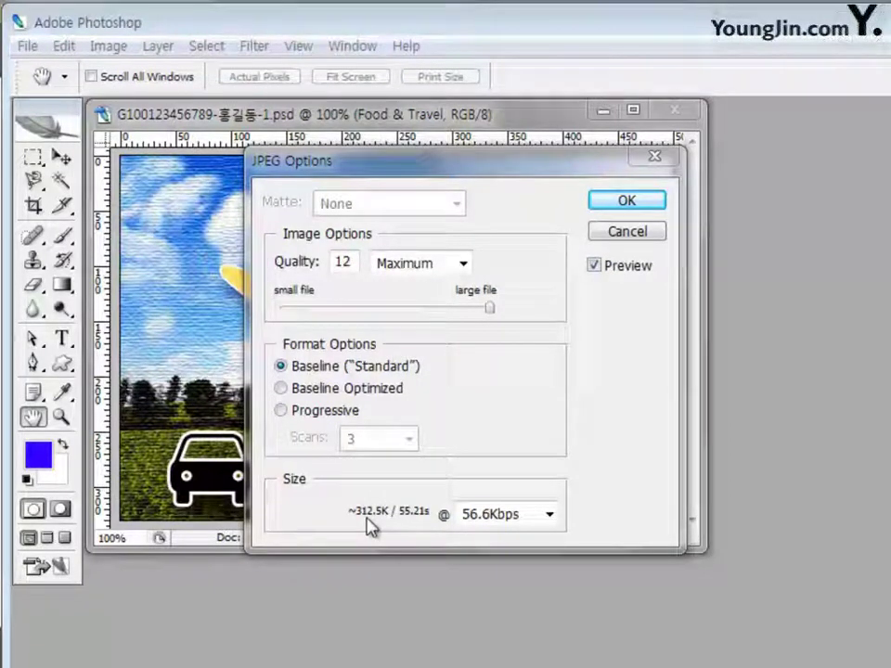
Save the JPEG at Maximum quality (12) with the Baseline ("Standard") format option.
click(462, 264)
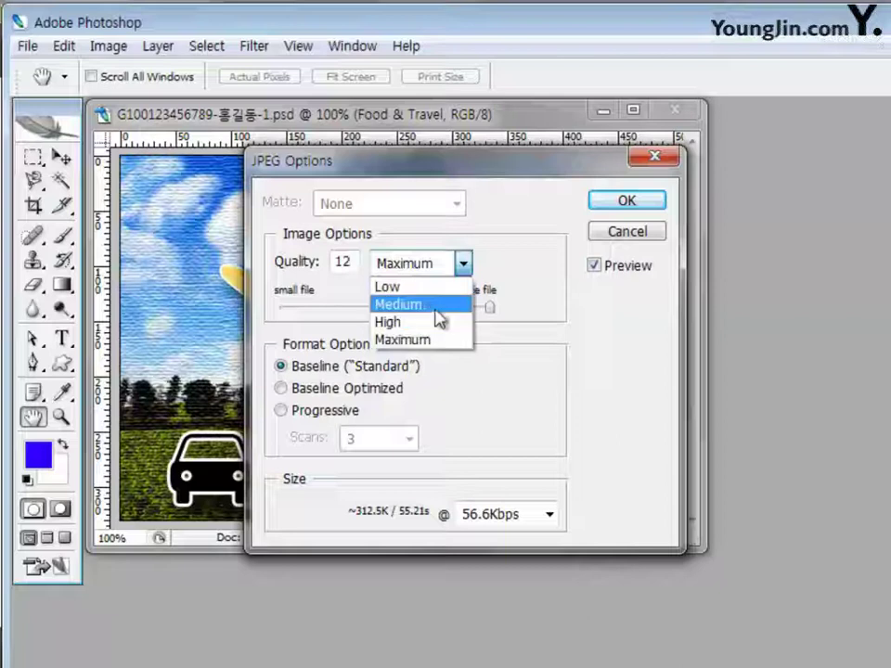
click(504, 267)
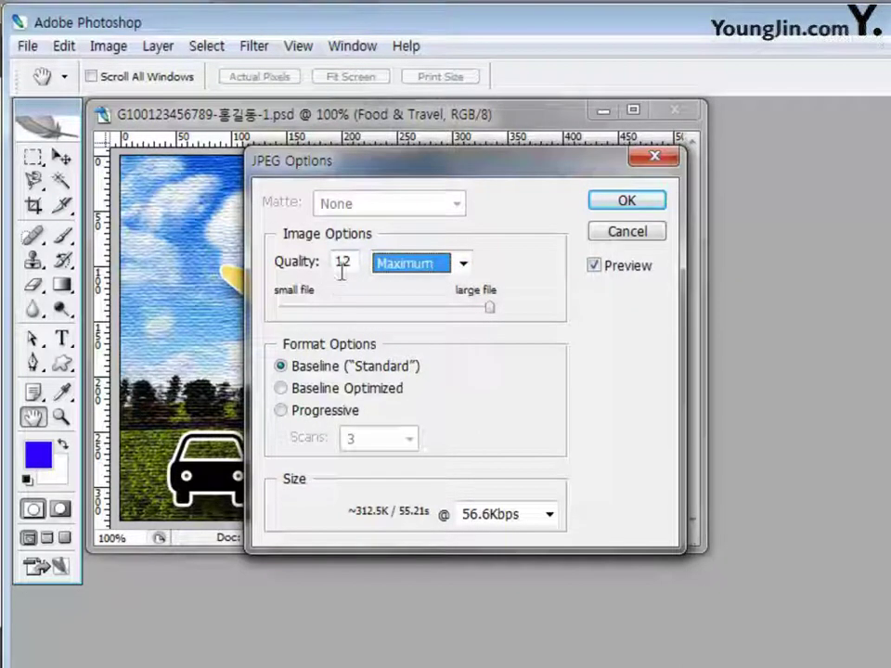
click(626, 202)
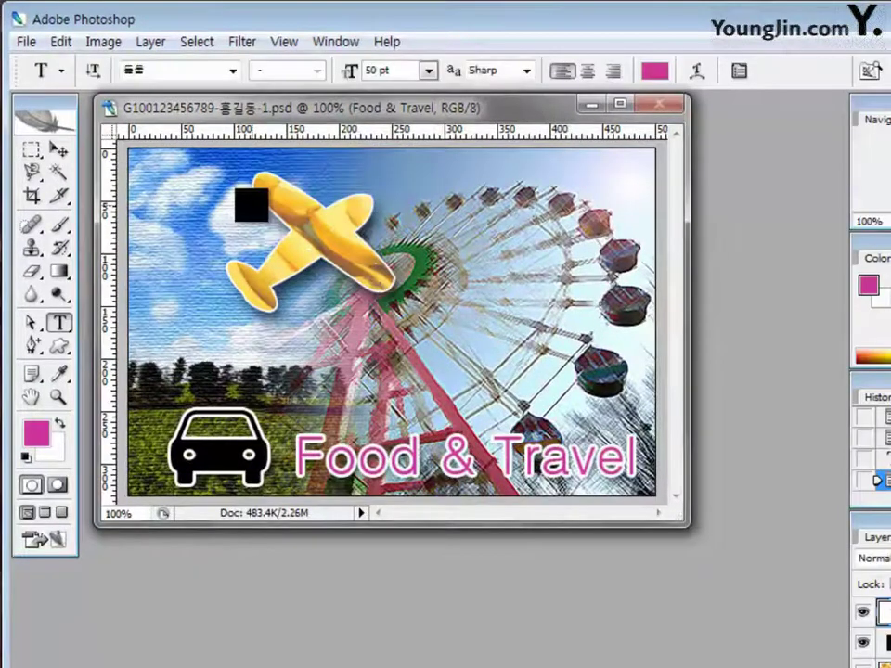
key(ctrl+z)
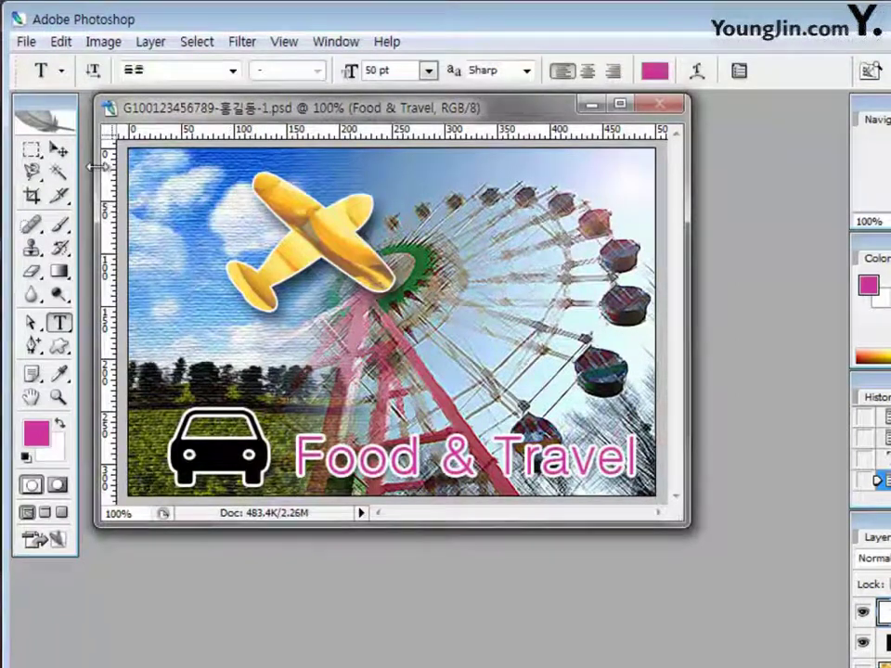
Resize the PSD image to 50 × 33 pixels with proportions constrained and save the file.
click(103, 43)
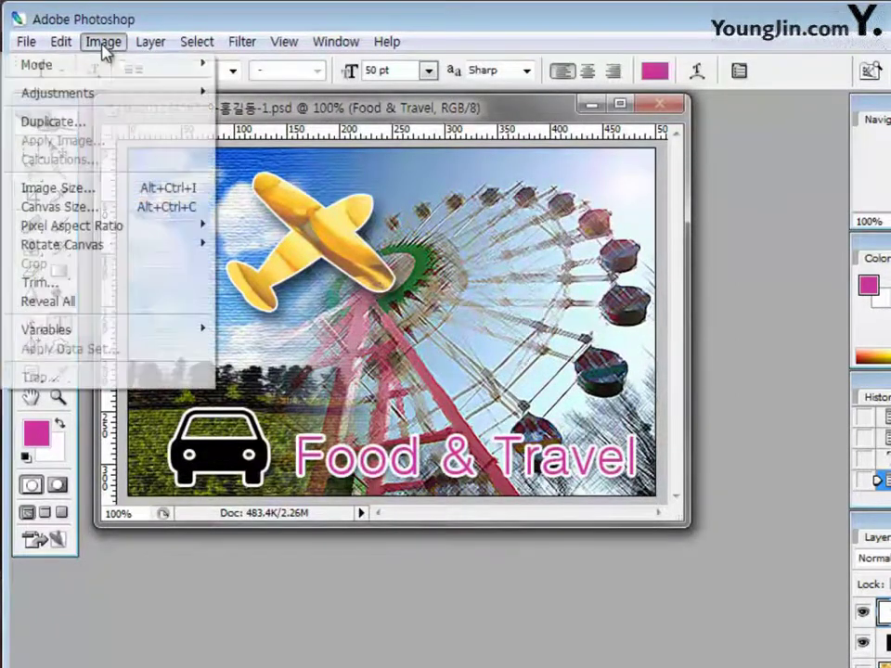
click(108, 187)
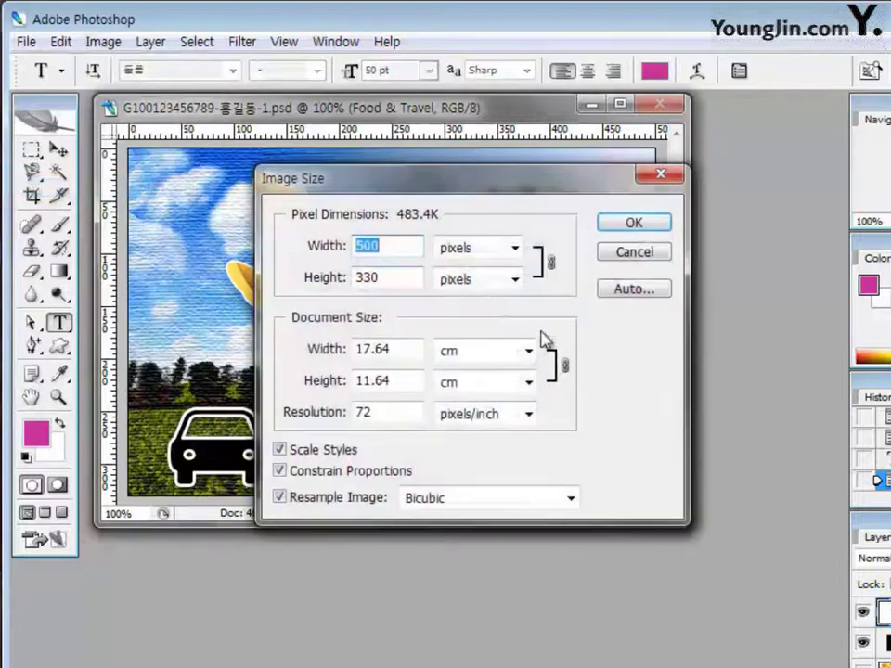
click(416, 249)
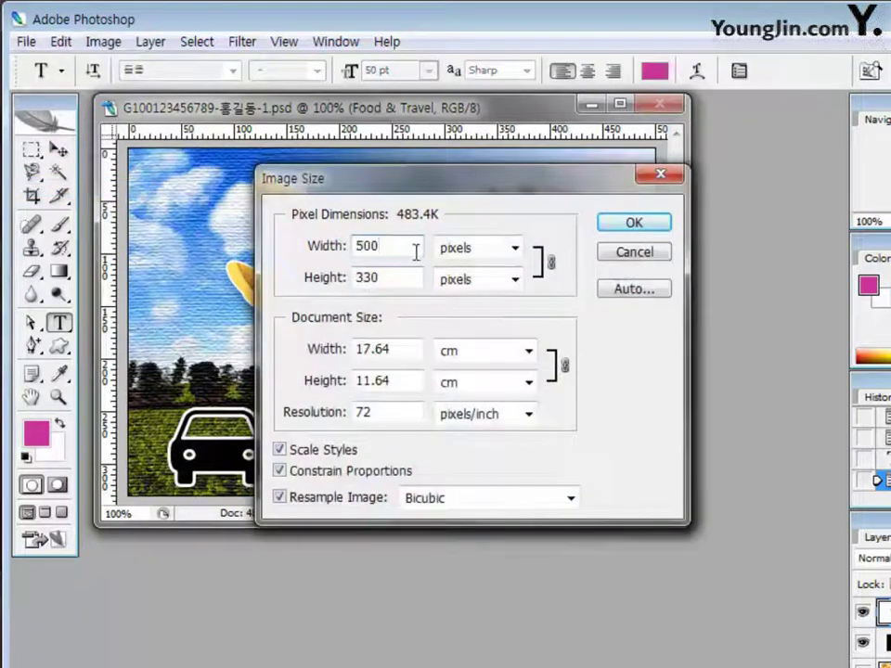
key(BackSpace)
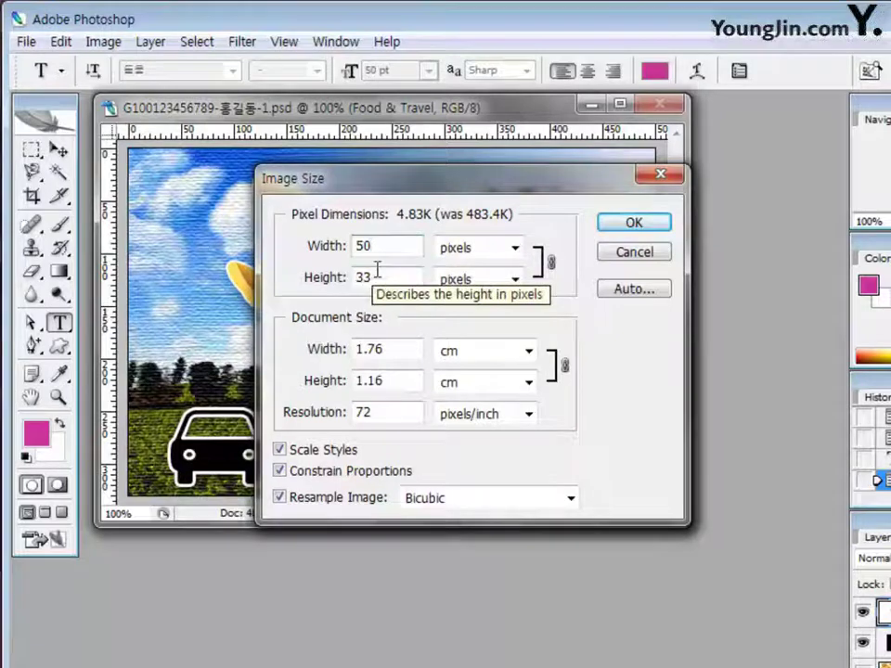
click(642, 230)
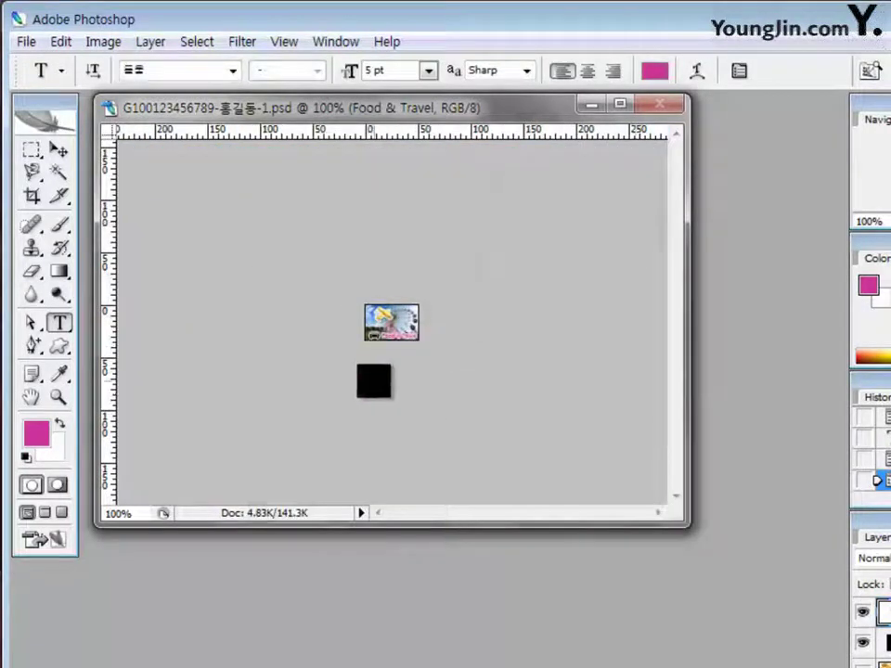
click(31, 47)
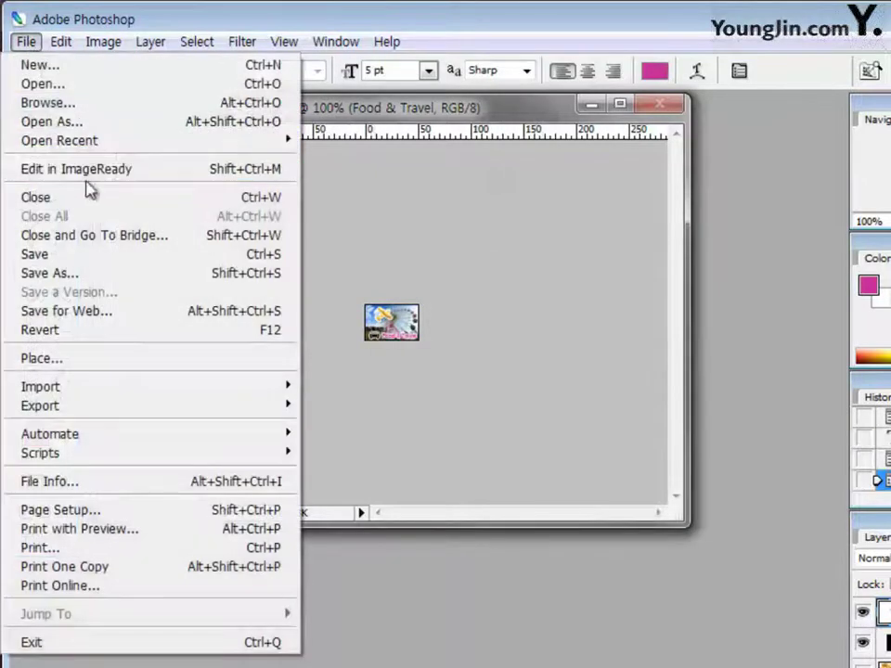
click(53, 257)
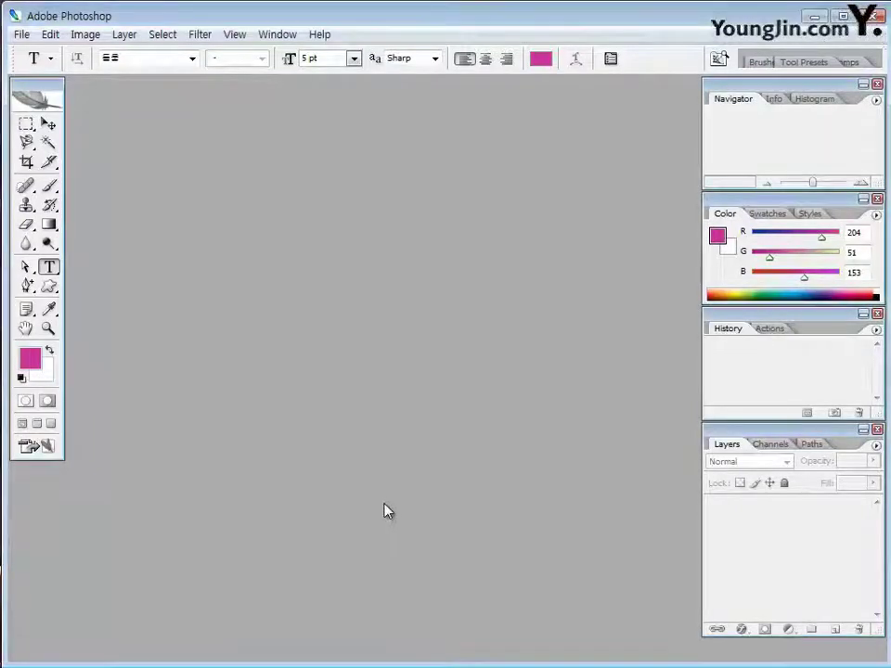
Create a new 500 × 330 pixel, 72 pixels/inch, RGB document with a white background and enlarge its window to show the whole canvas.
key(ctrl+n)
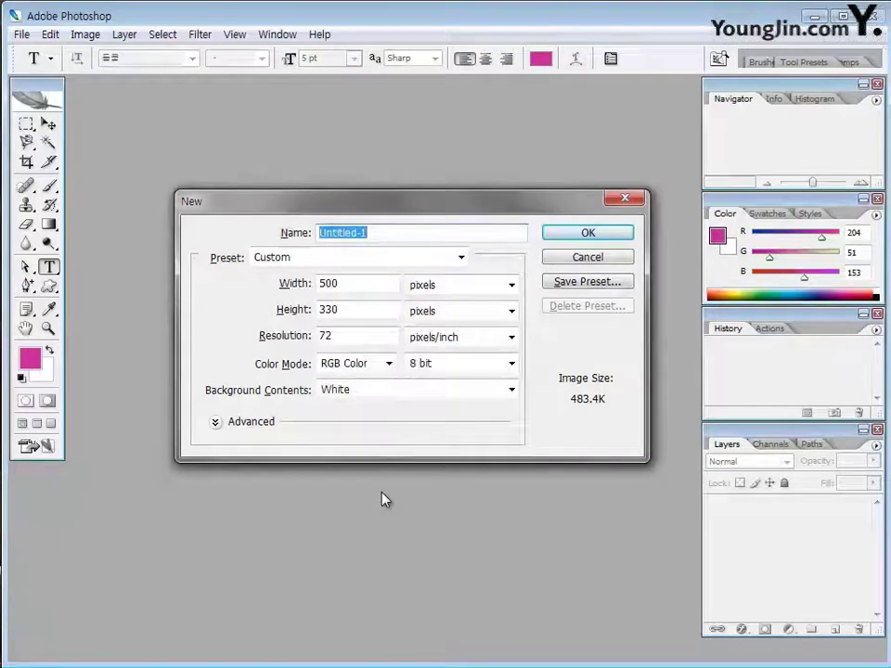
click(291, 286)
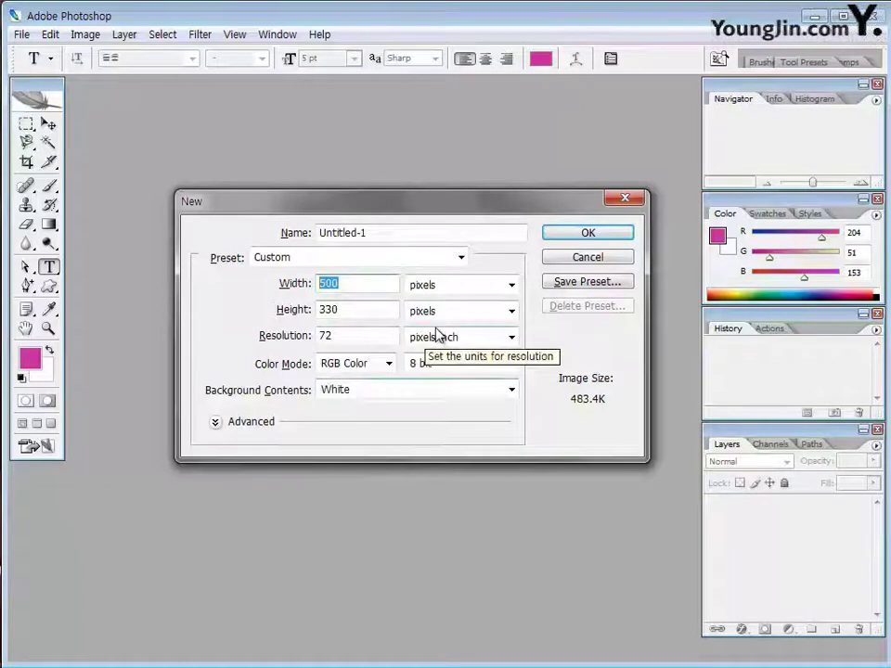
click(569, 238)
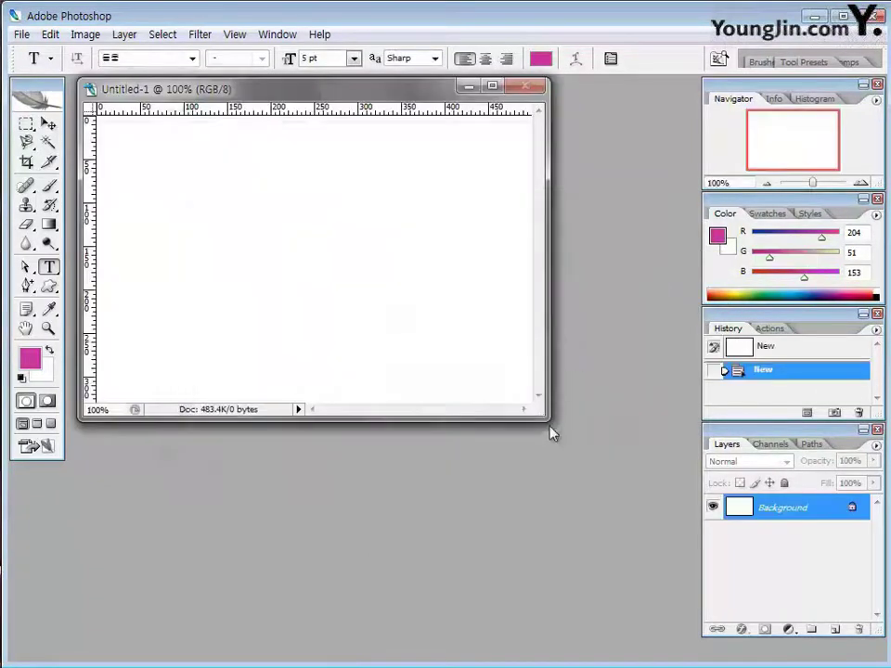
drag(542, 414, 556, 429)
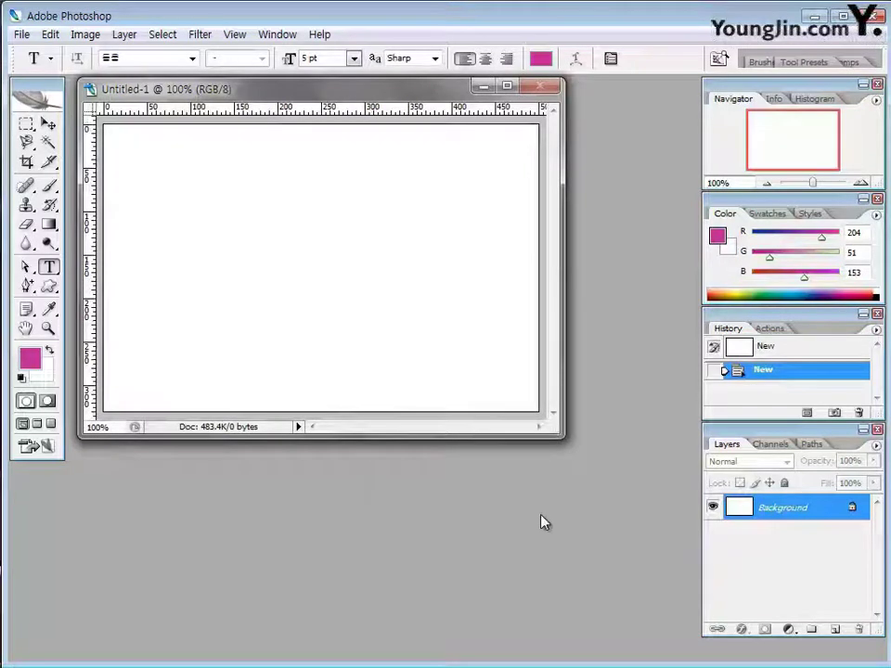
Save the new blank document in Part04 as the Photoshop file 기출따라하기-1-2.
click(26, 35)
click(78, 225)
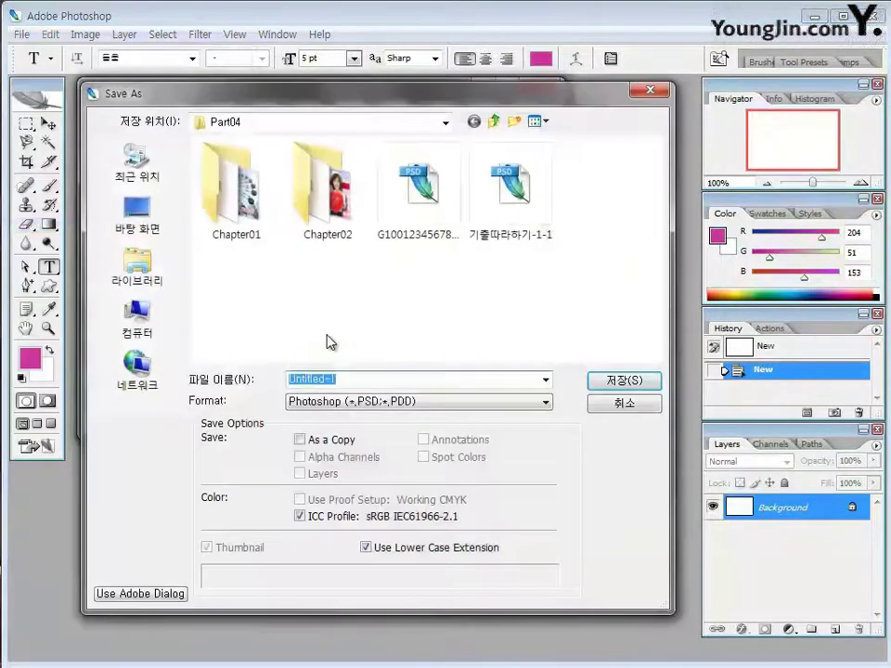
click(528, 234)
click(375, 378)
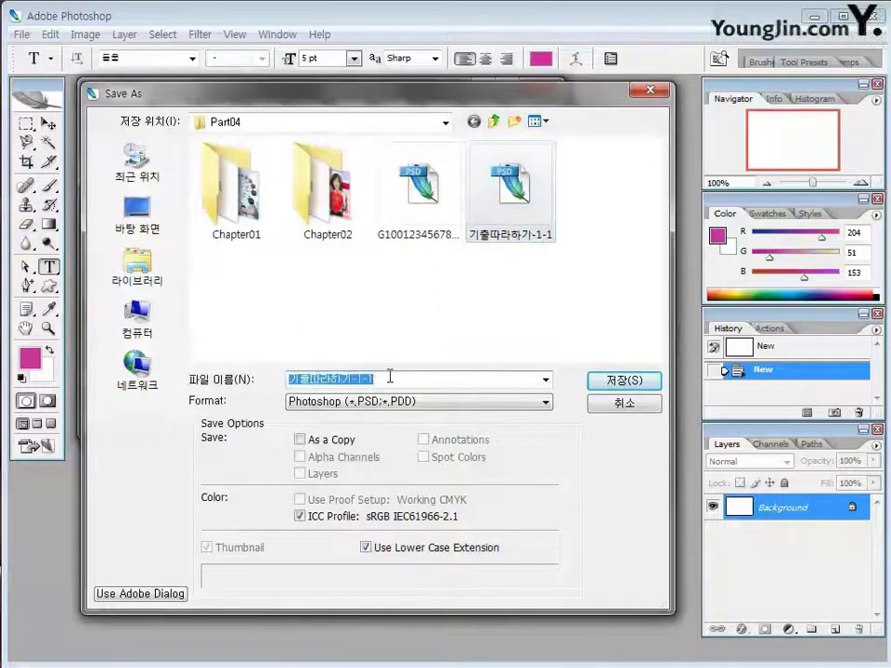
click(390, 377)
key(BackSpace)
text(2)
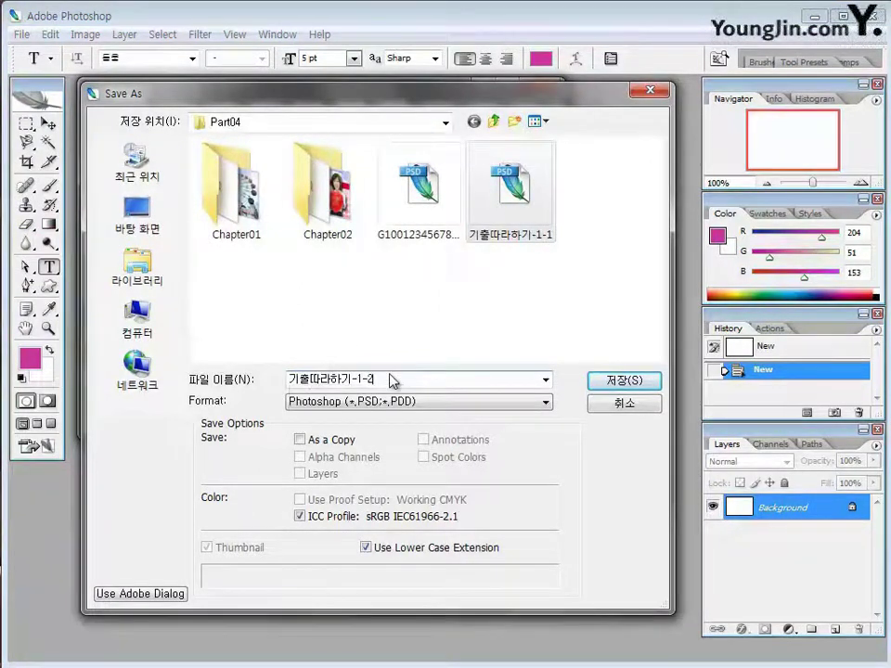
key(Return)
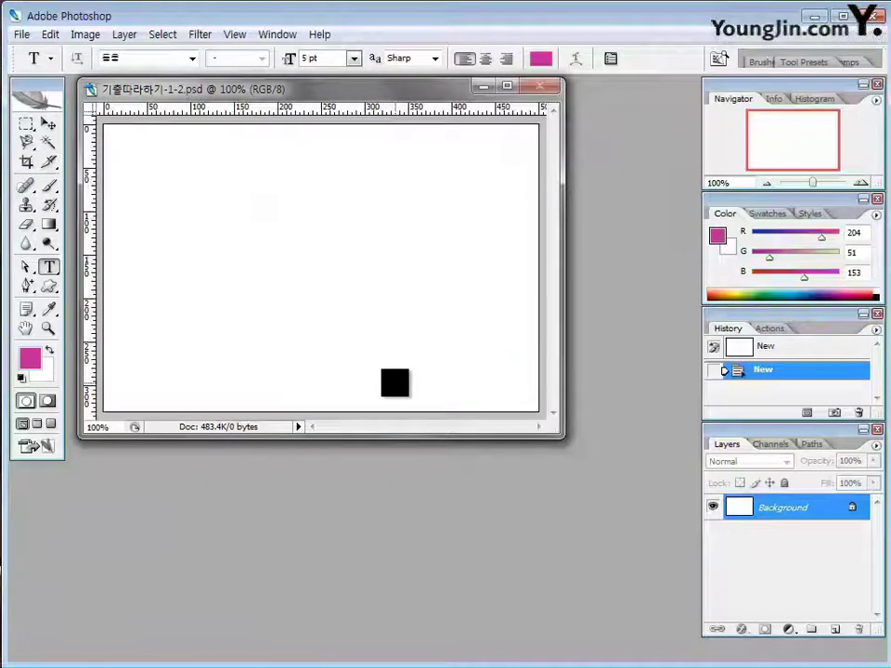
Open the images 1급-4, 1급-5 and 1급-6 from the Chapter01 folder of Part04.
double_click(618, 317)
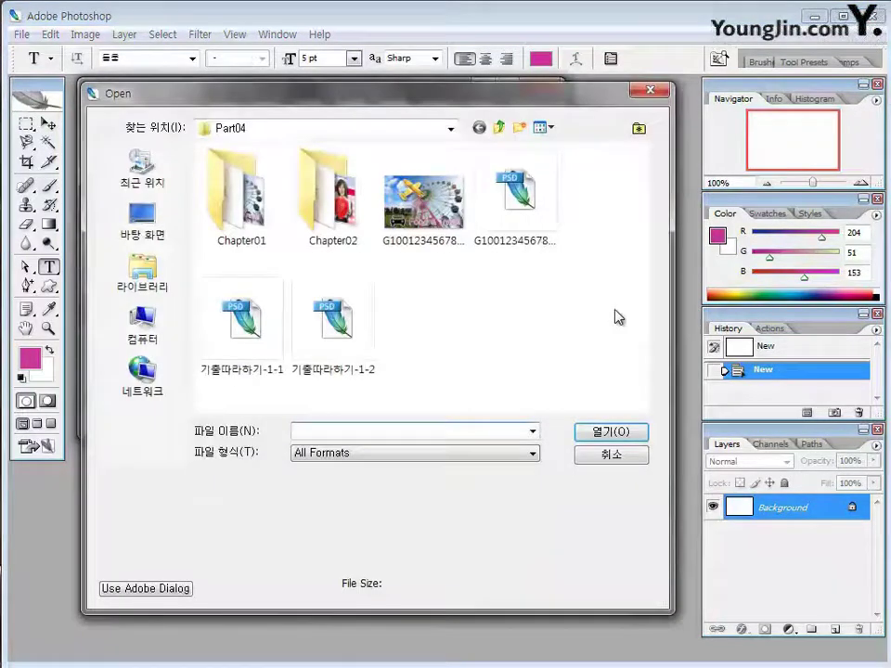
click(499, 128)
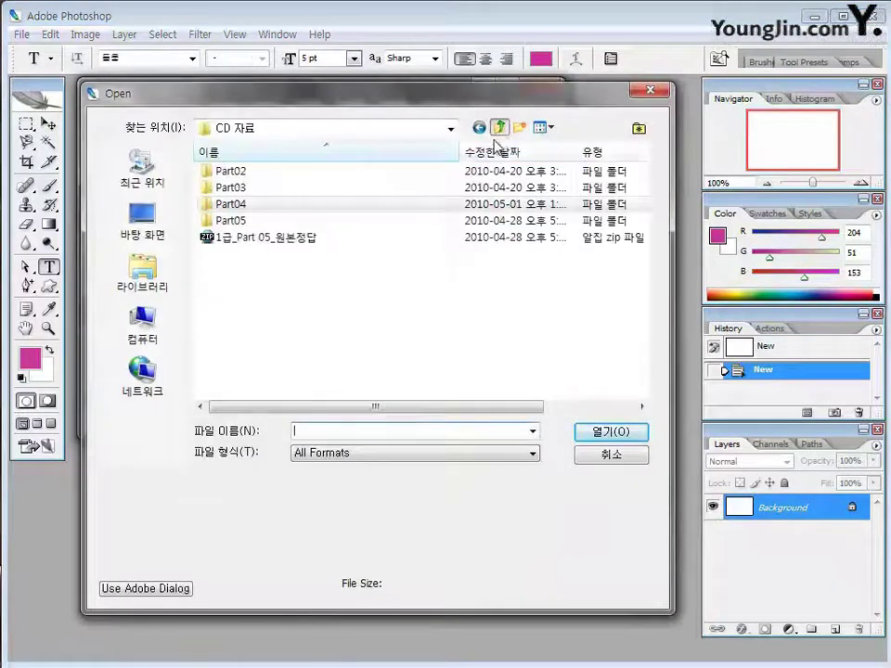
double_click(278, 206)
double_click(255, 200)
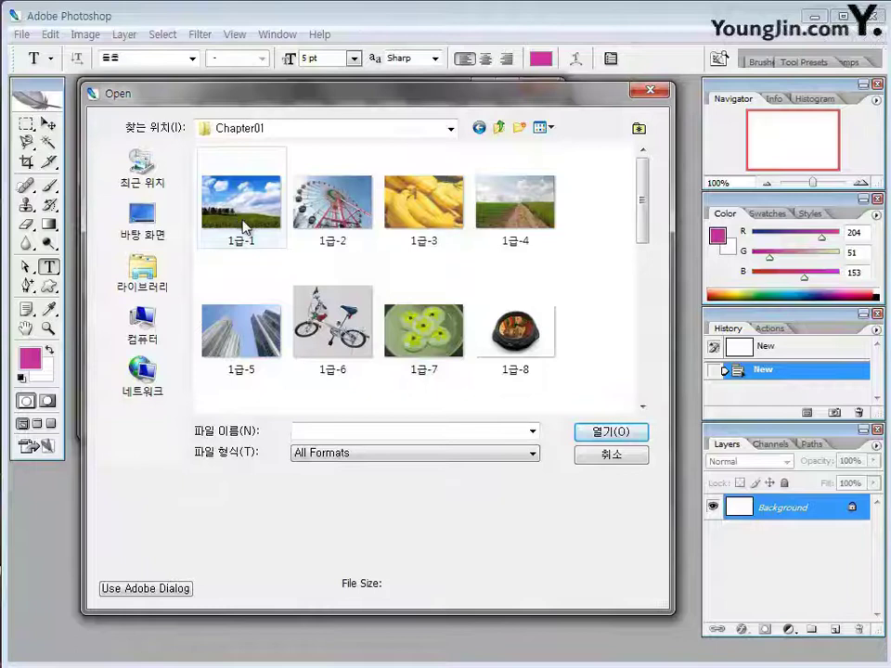
click(517, 212)
shift+click(316, 320)
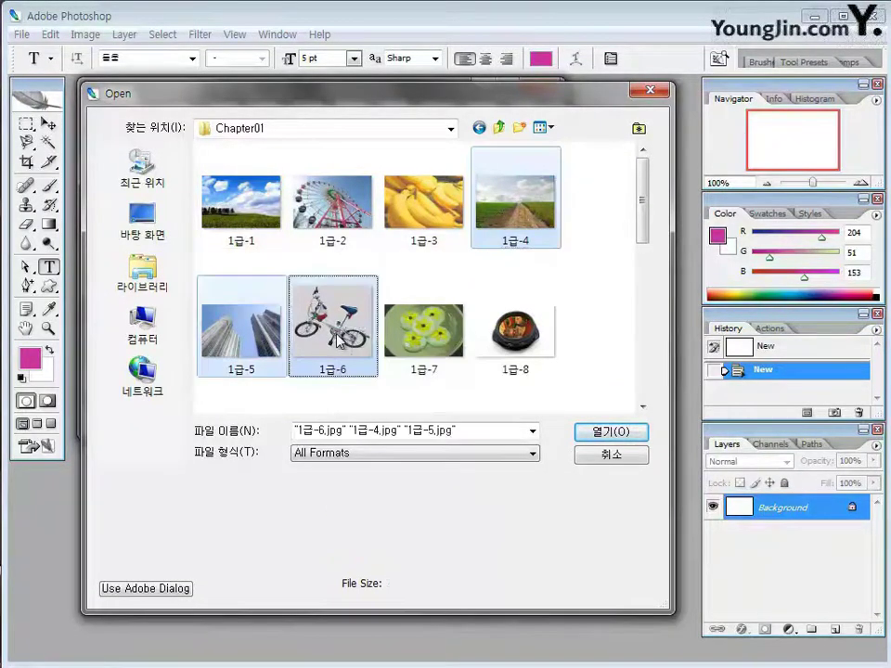
click(609, 432)
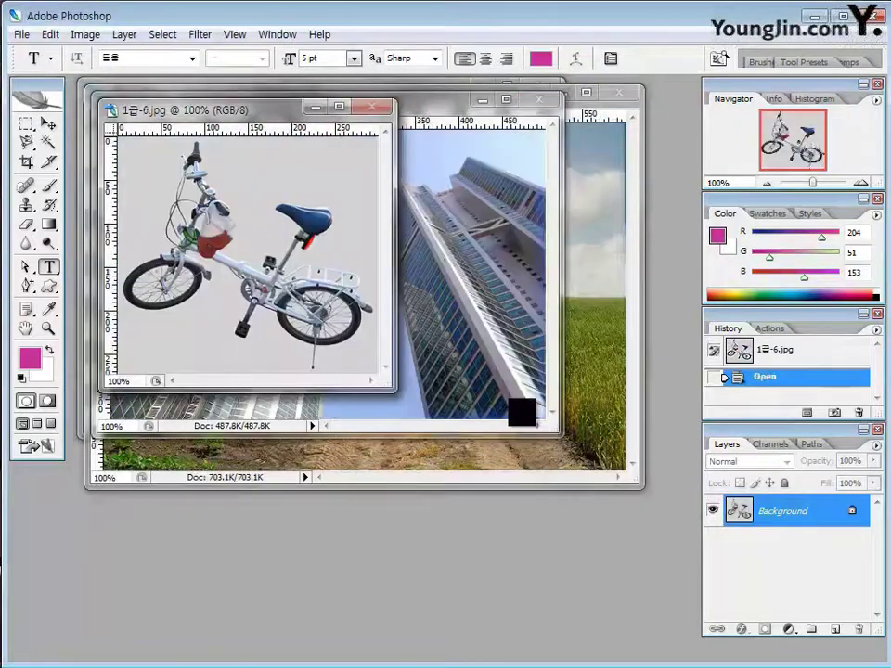
Spread out the image windows, copy the 1급-4 field photo into 기출따라하기-1-2.psd to fill its canvas, and close the source photo.
drag(237, 133, 464, 472)
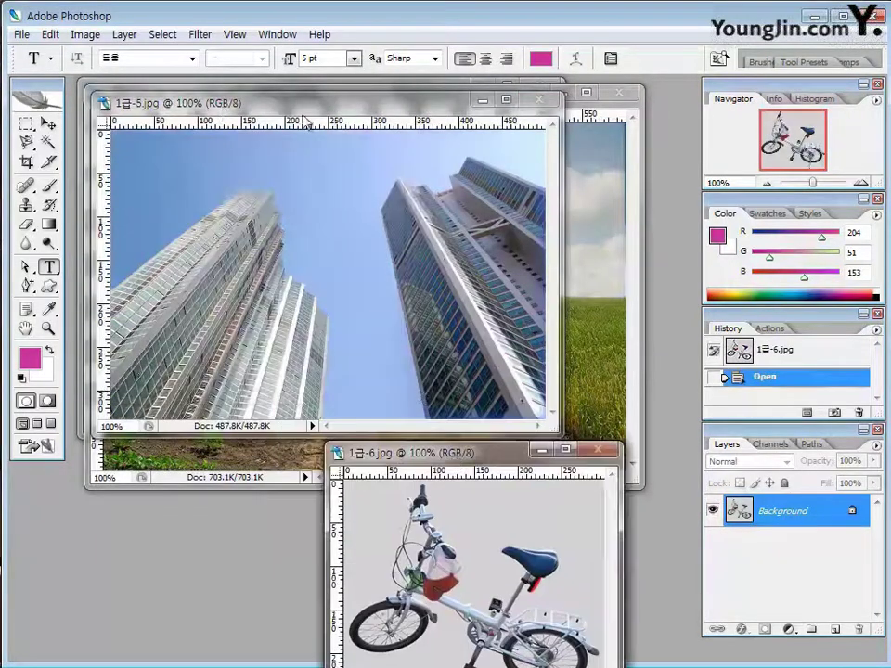
drag(300, 123, 205, 465)
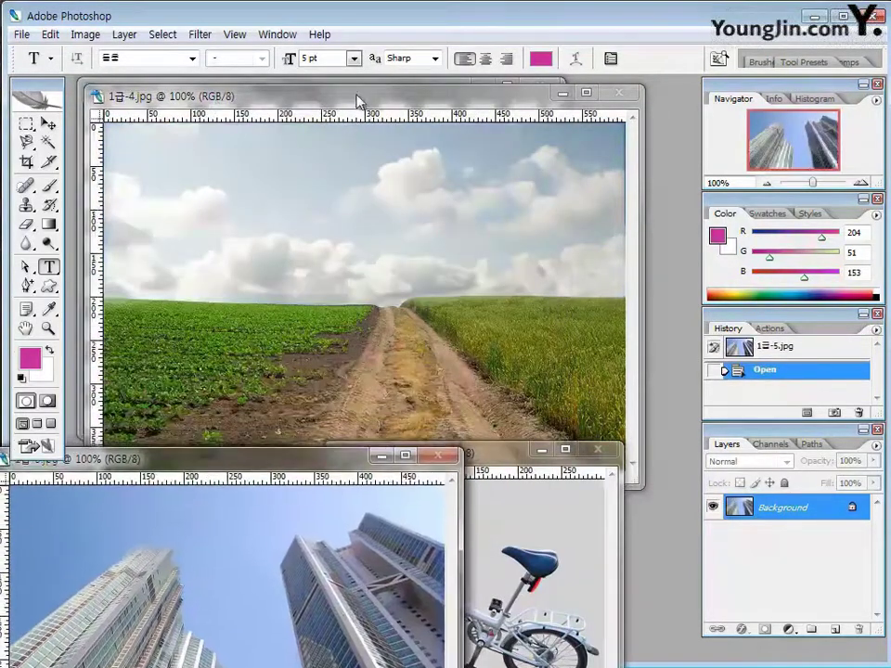
drag(358, 100, 394, 207)
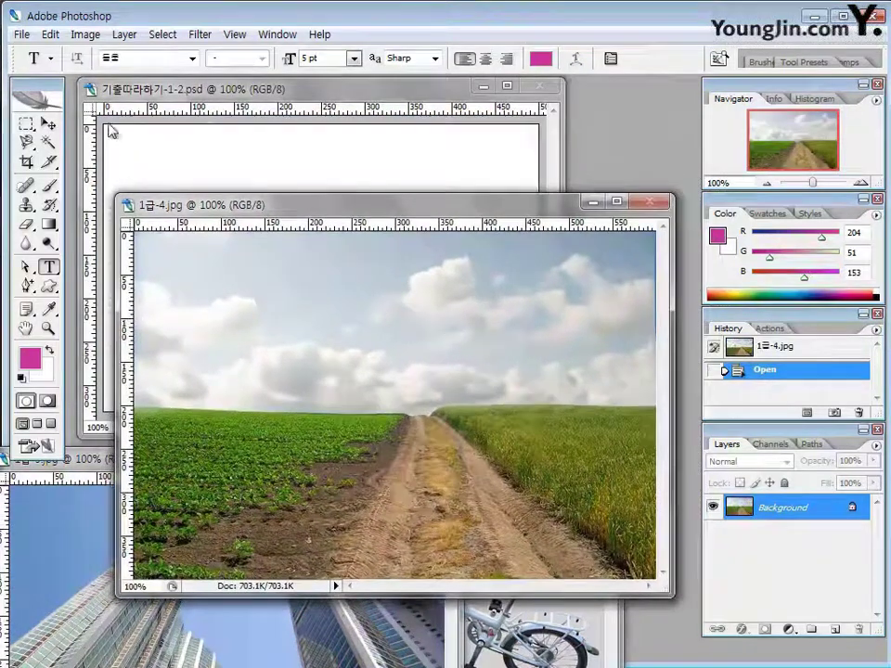
click(49, 124)
drag(370, 301, 305, 221)
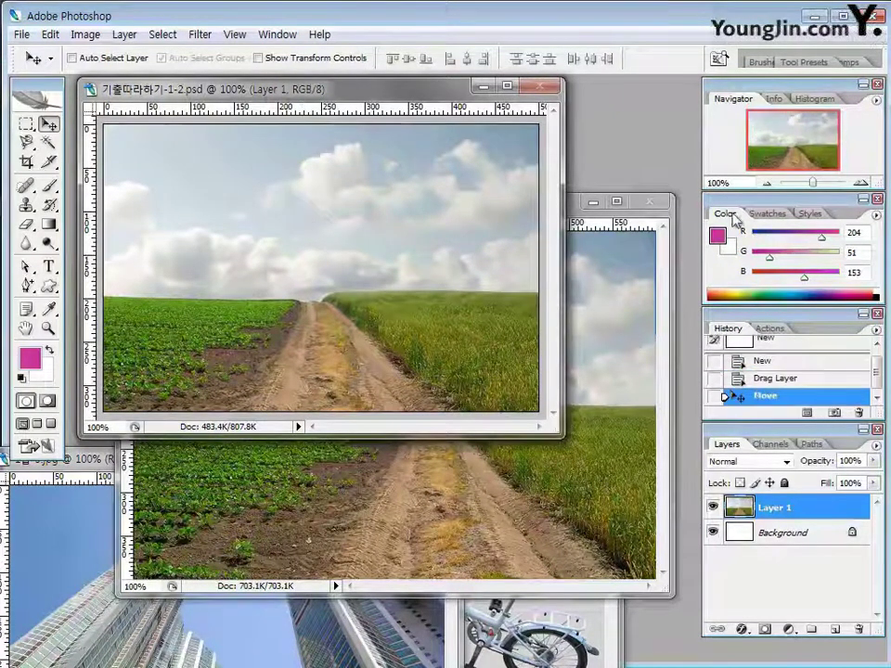
click(650, 201)
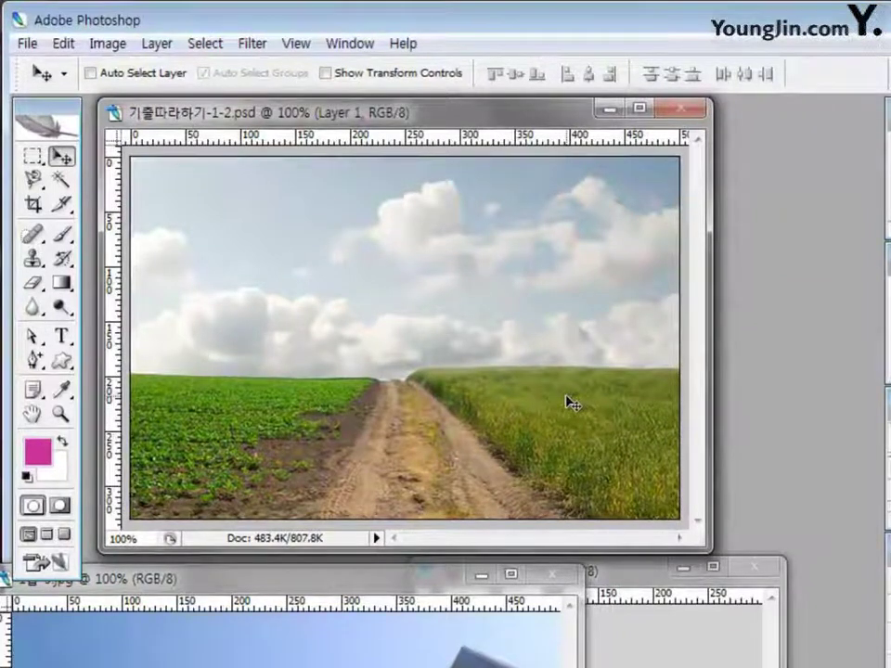
Trace a selection around the grass field on the right of the dirt road with the Magnetic Lasso.
click(37, 184)
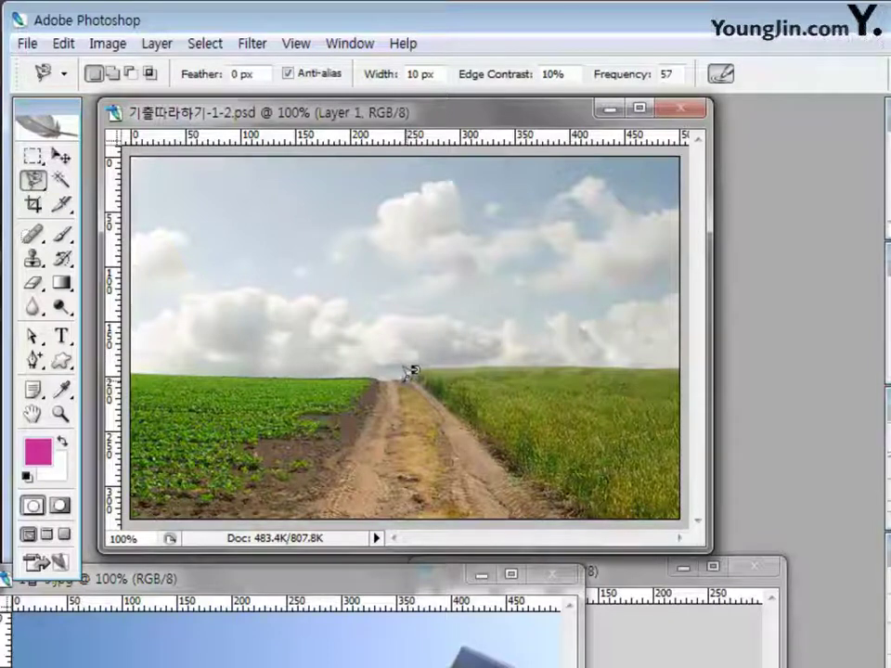
click(406, 376)
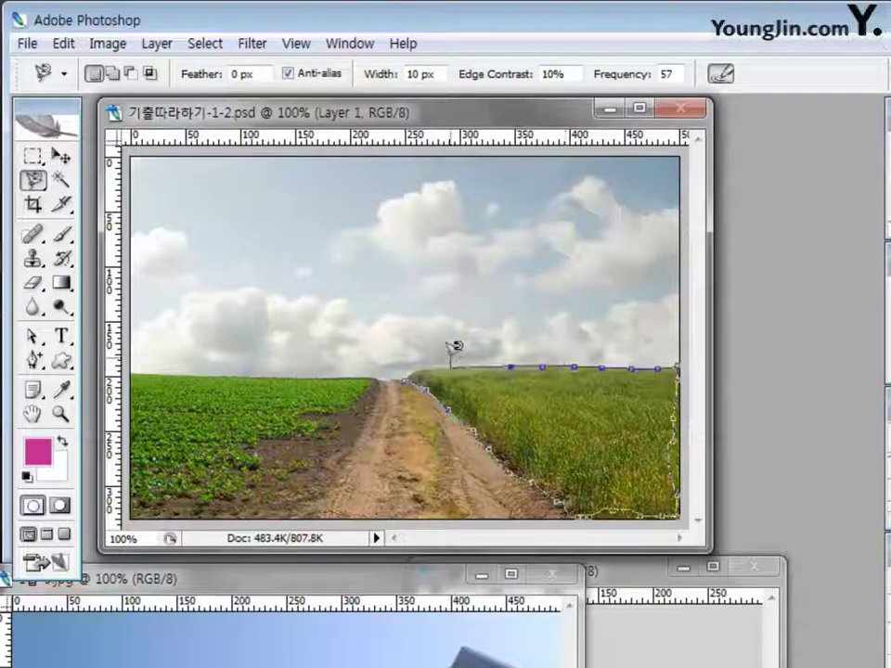
click(408, 368)
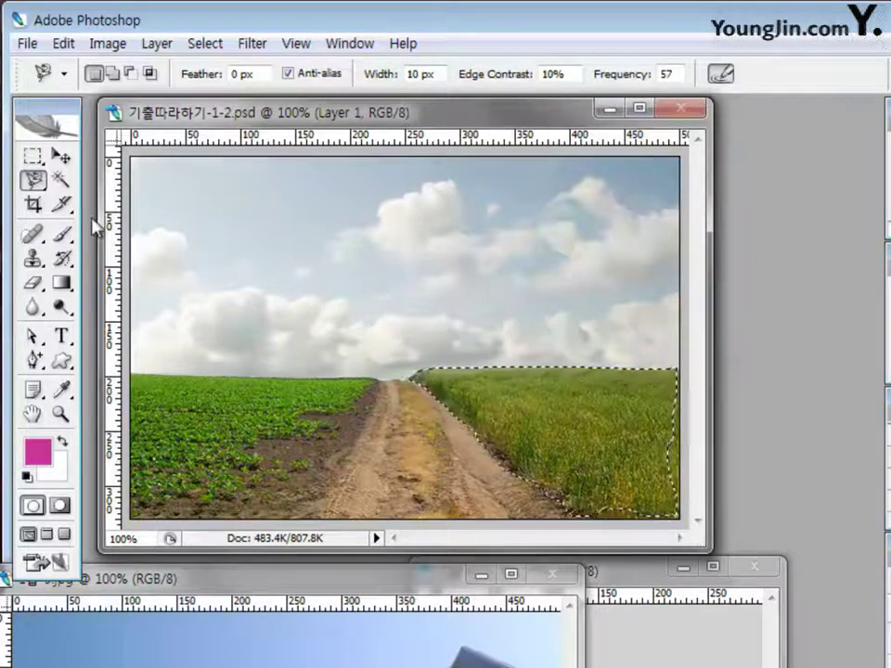
Add the missed strips along the canvas's right and bottom edges to the field selection with the Lasso in add mode.
click(33, 179)
click(110, 186)
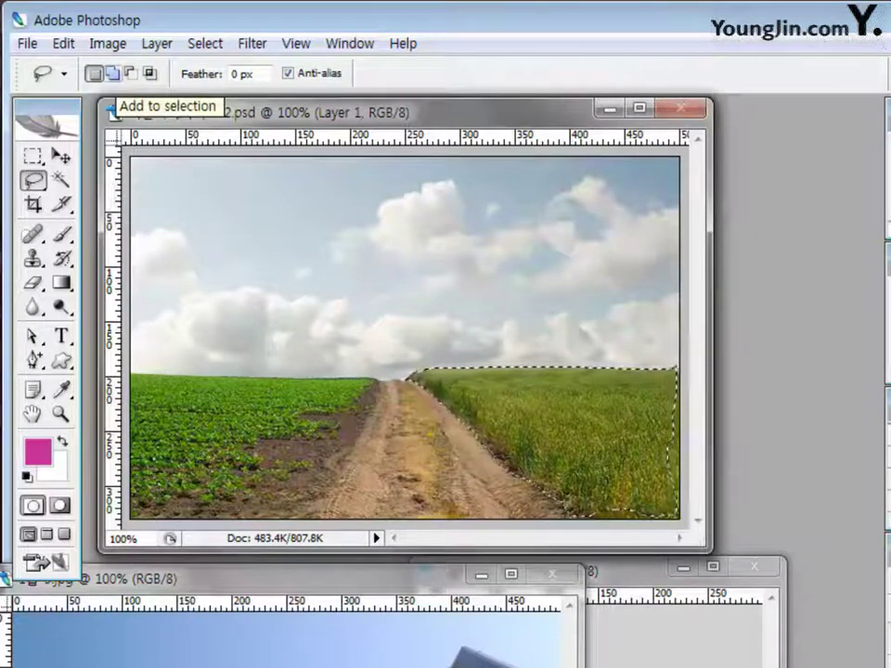
click(113, 74)
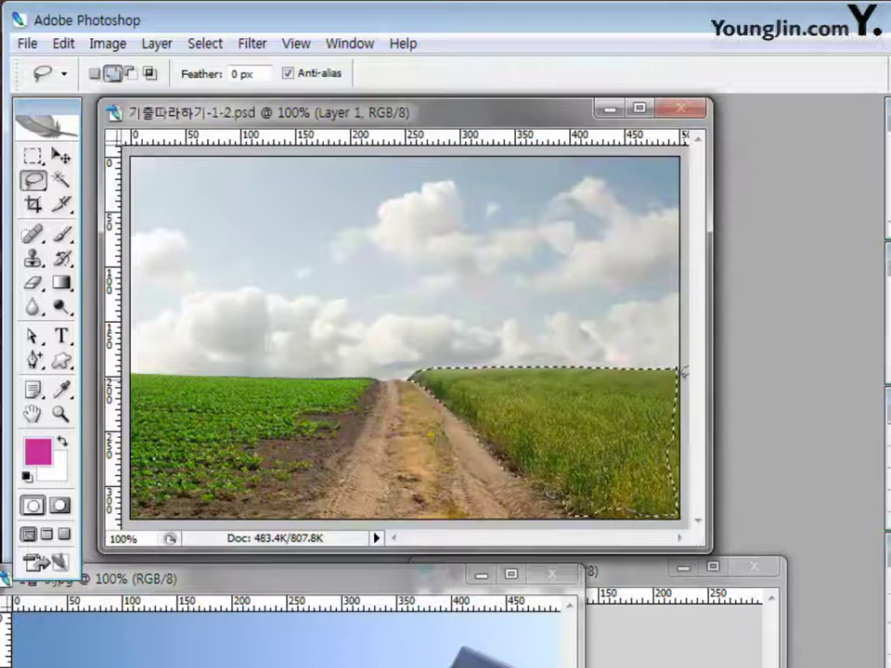
drag(679, 370, 655, 415)
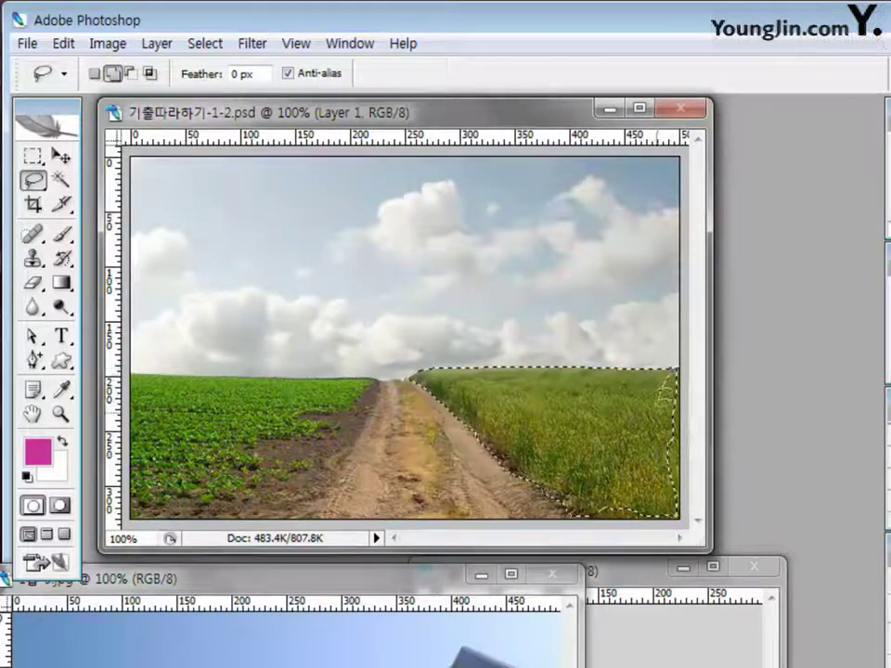
drag(667, 509, 672, 512)
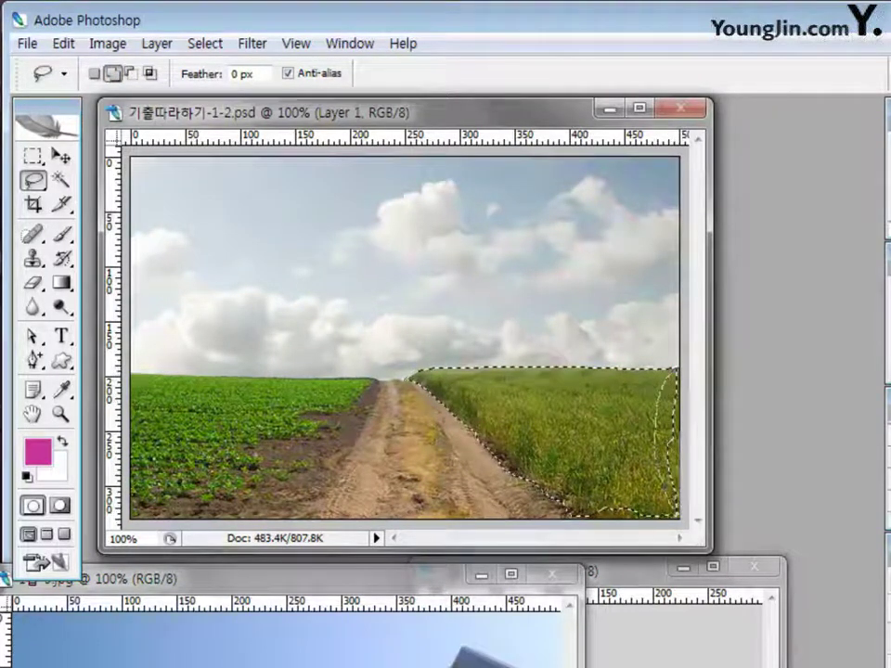
drag(684, 390, 676, 370)
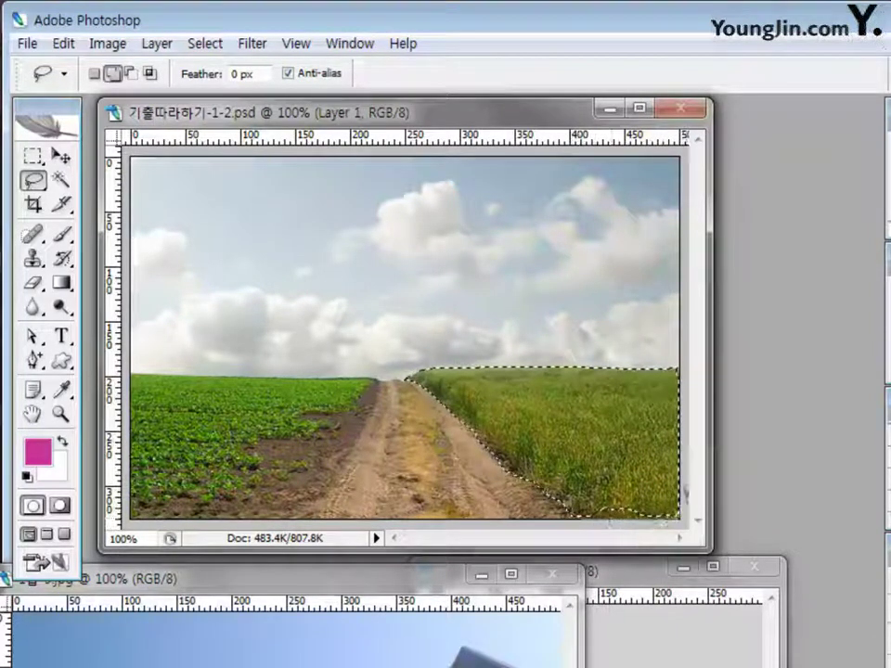
drag(684, 492, 603, 472)
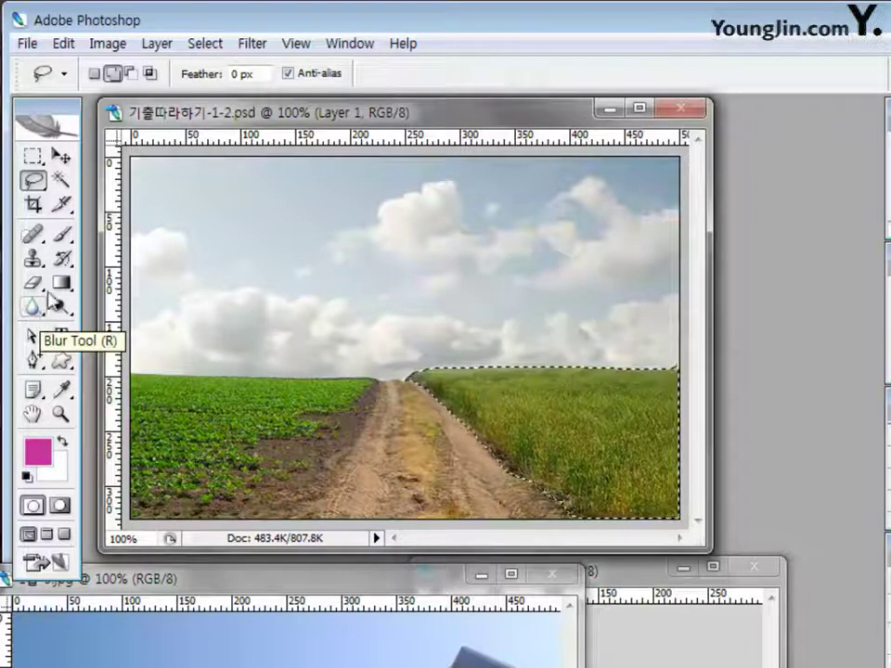
Desaturate the selected grass field and switch to the Move tool.
click(102, 45)
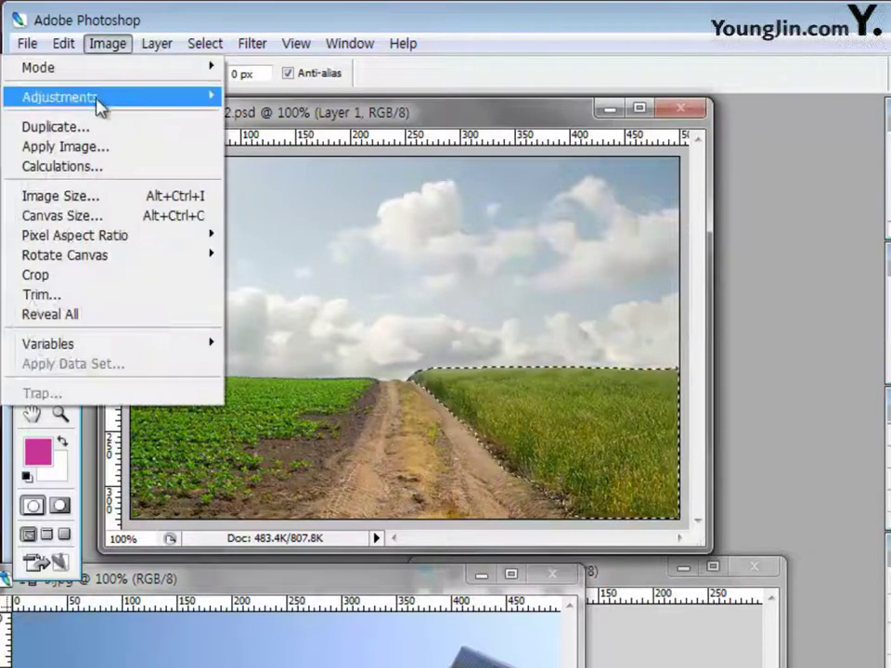
mouse_move(98, 98)
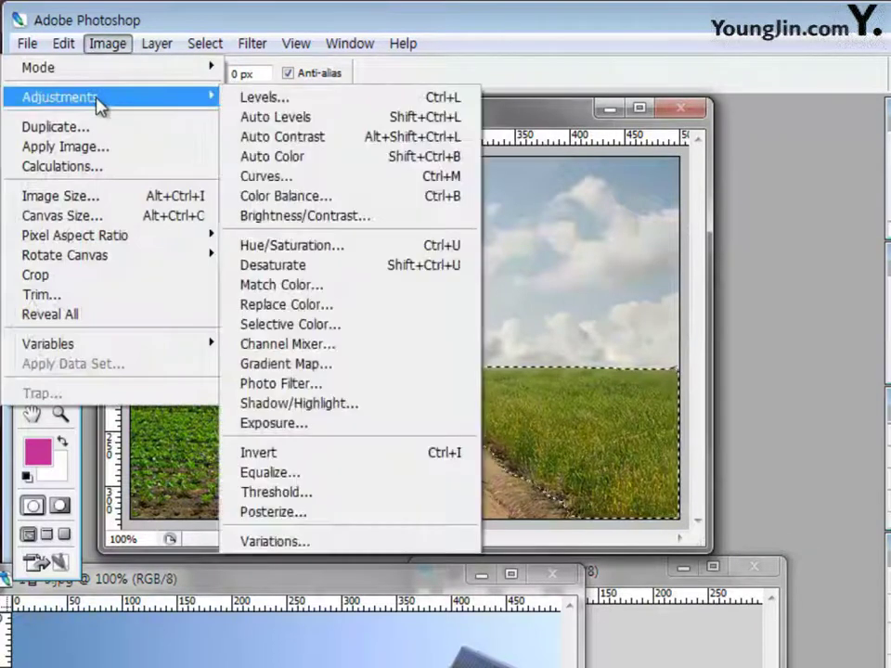
click(352, 268)
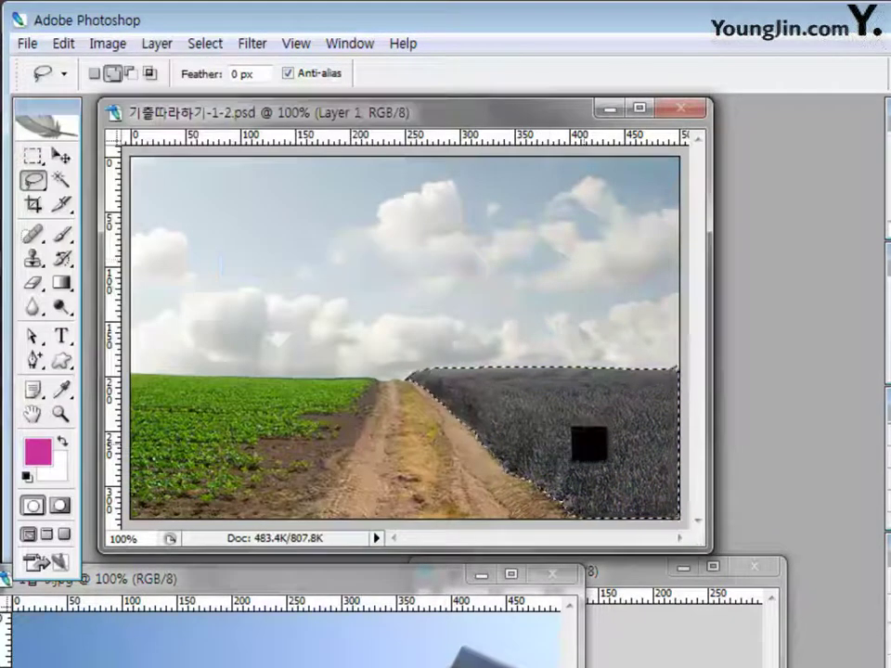
click(60, 156)
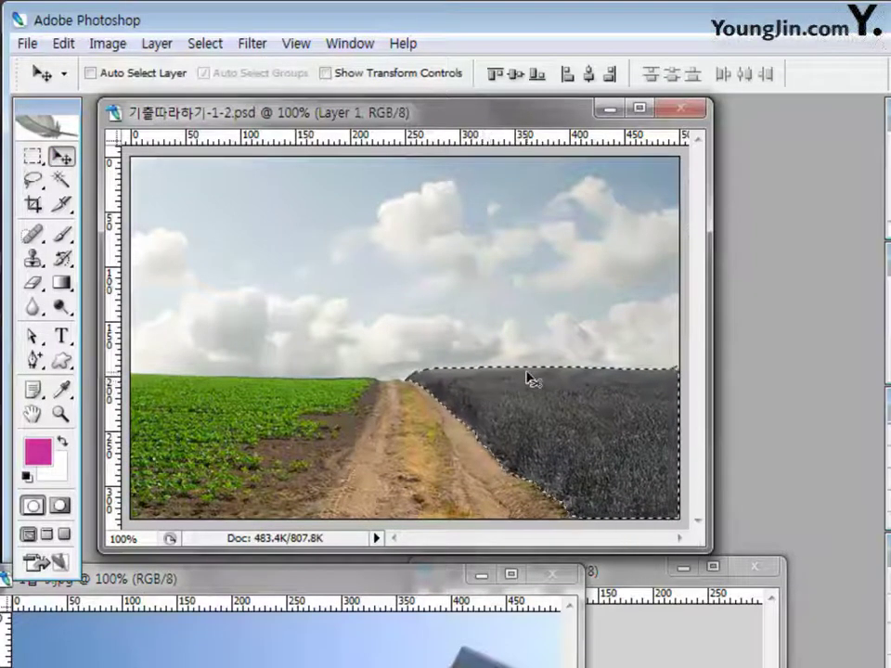
Tint the selected field brown with Color Balance midtone levels of 40, 0 and -70, and deselect it.
click(109, 45)
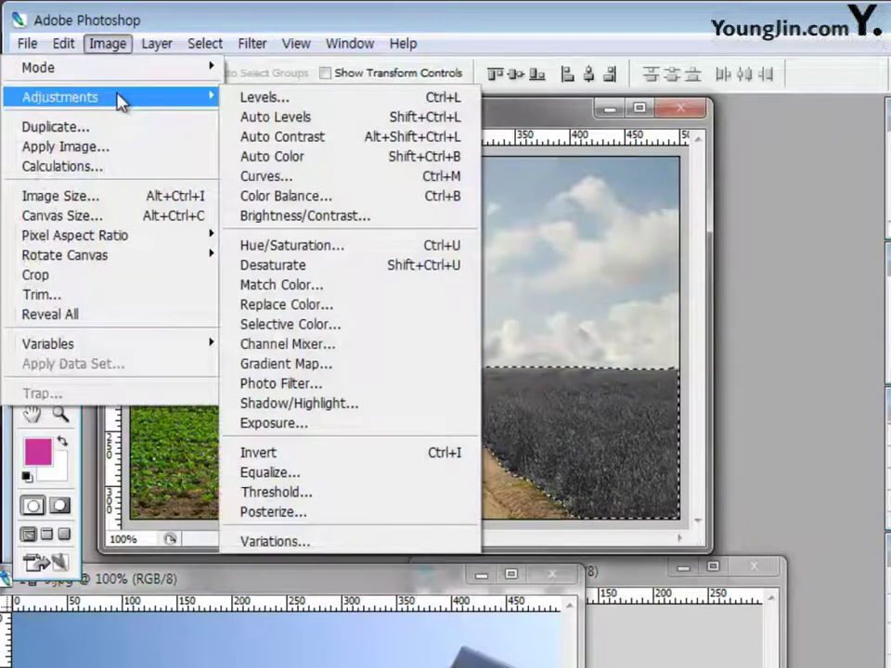
click(387, 199)
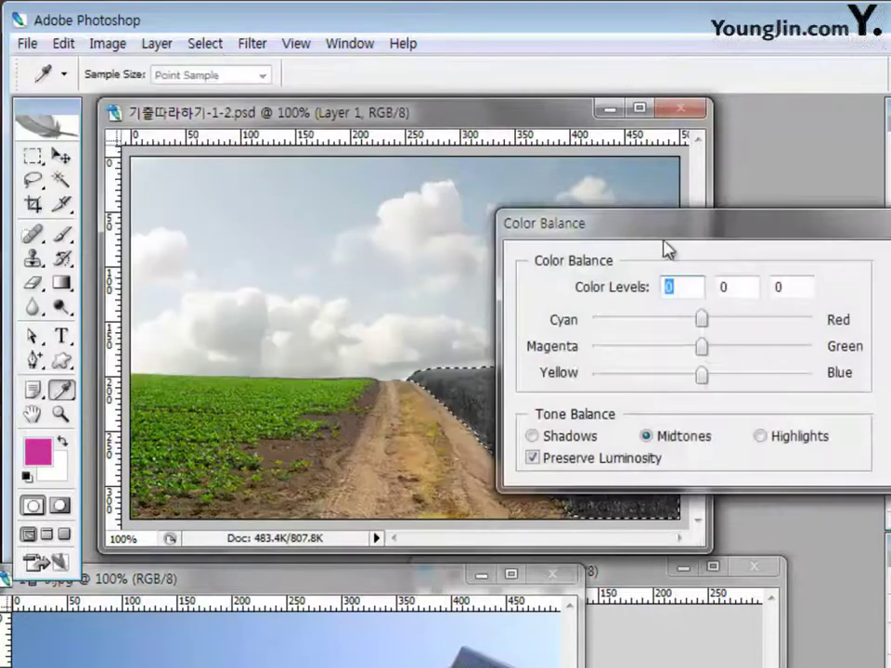
drag(666, 243, 570, 250)
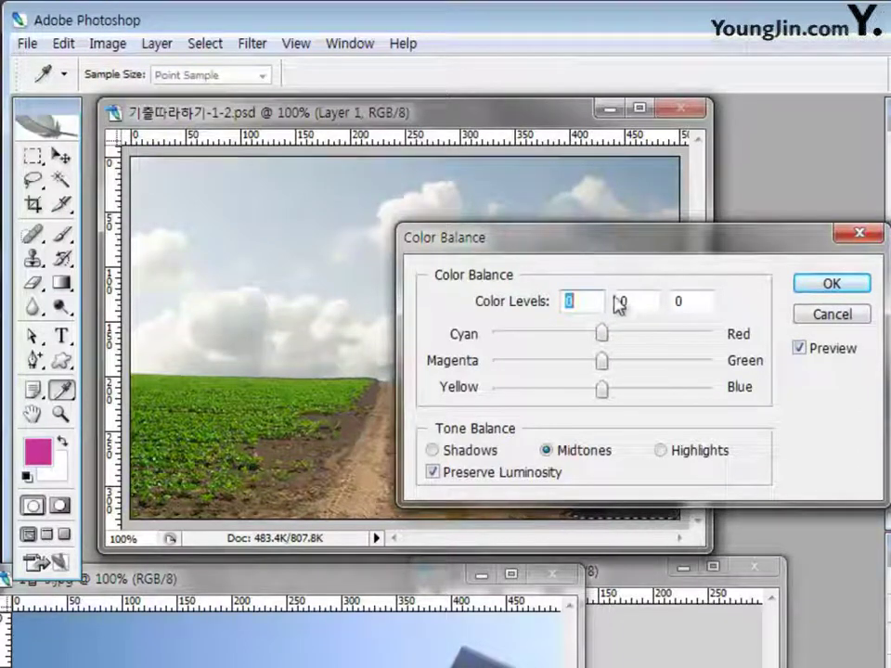
text(40)
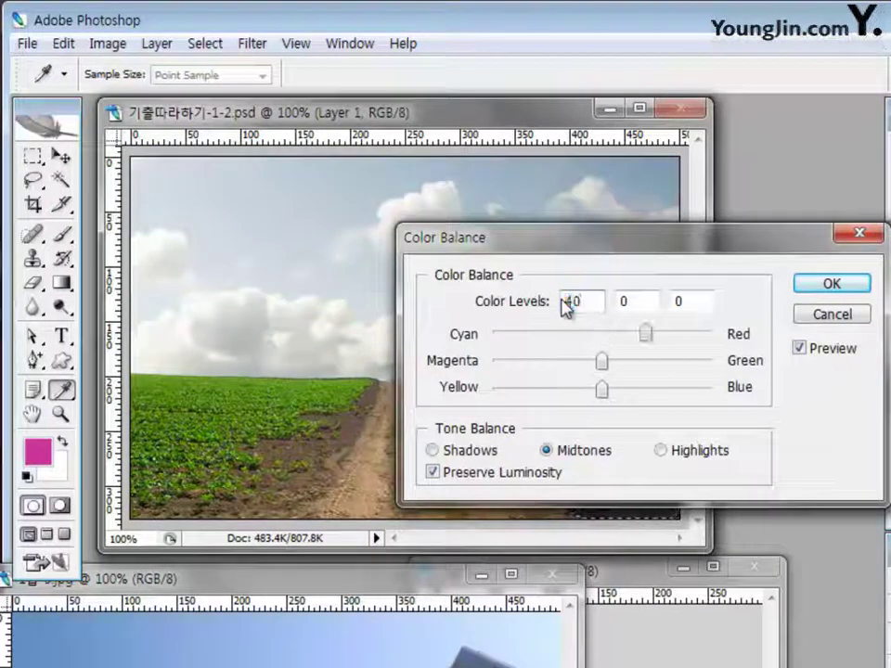
key(Tab)
key(Tab)
text(-)
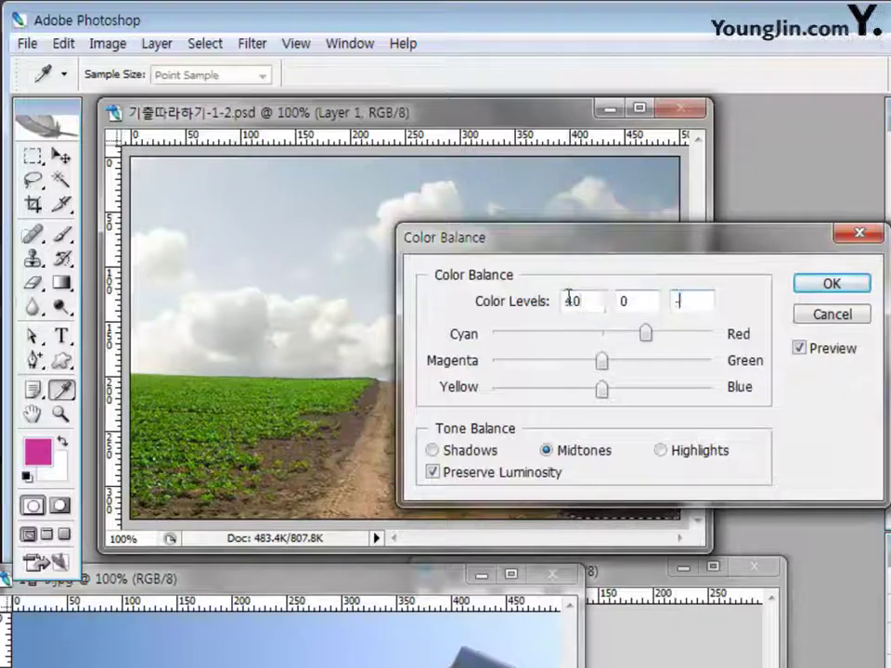
text(70)
drag(605, 250, 365, 475)
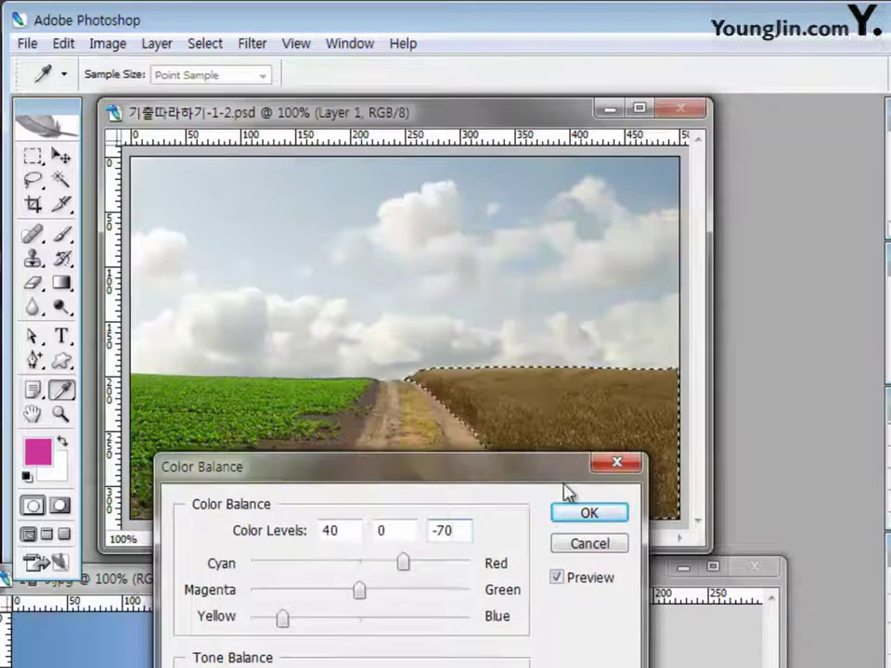
drag(539, 473, 531, 429)
click(577, 471)
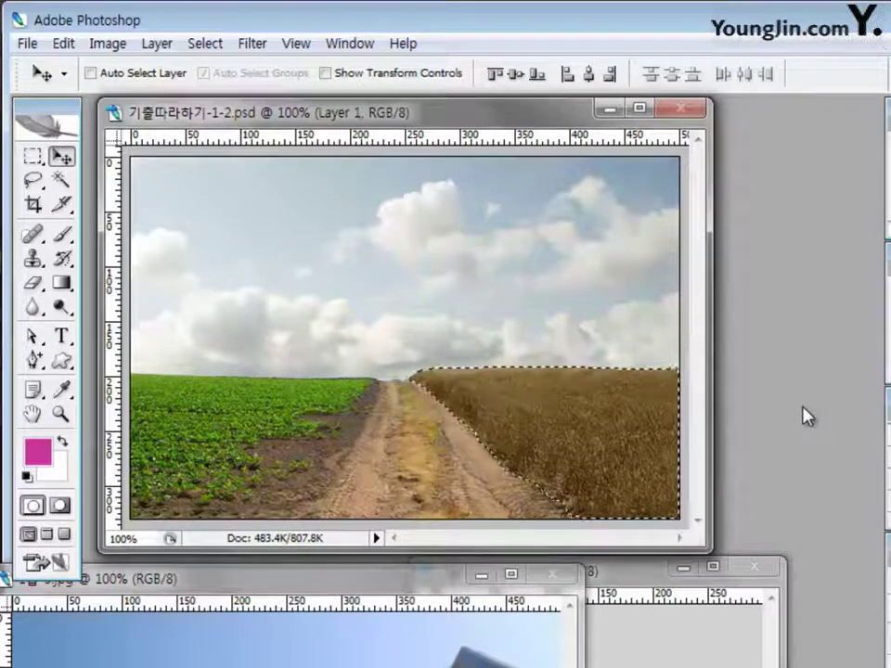
key(ctrl+d)
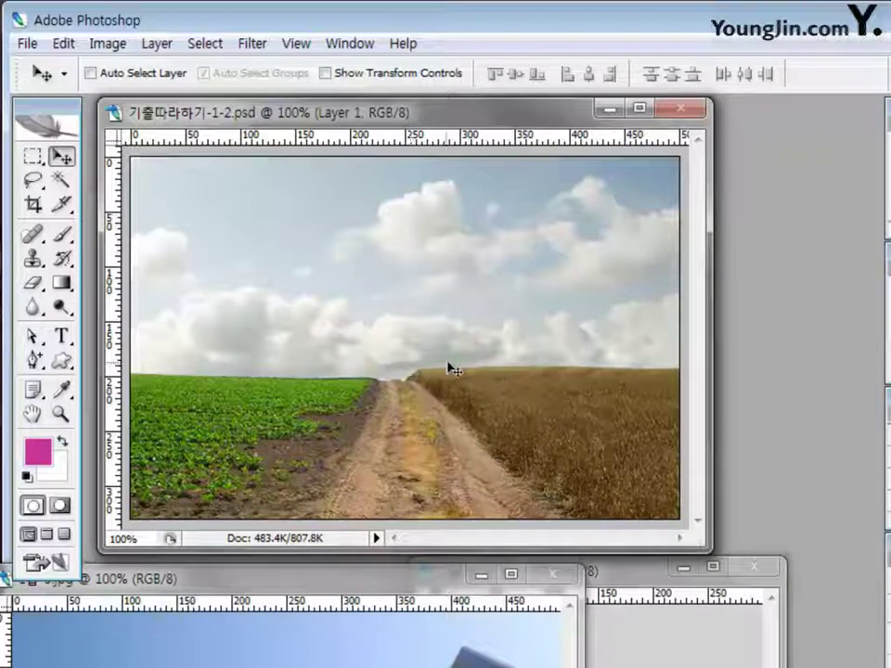
Render a 50-300mm Zoom lens flare at 100% brightness on the field background, centred near the large cloud in the upper-right sky.
click(248, 49)
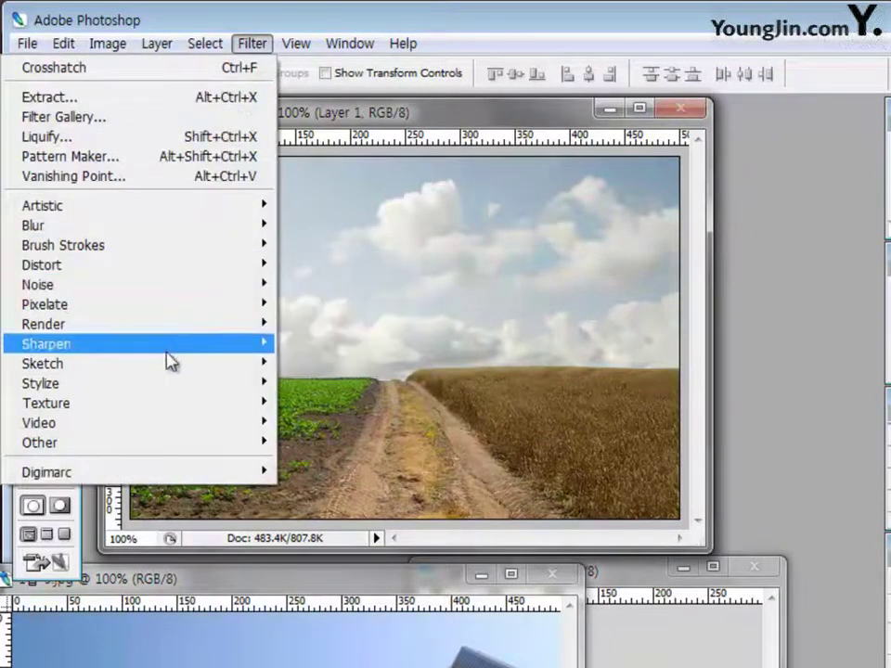
mouse_move(170, 379)
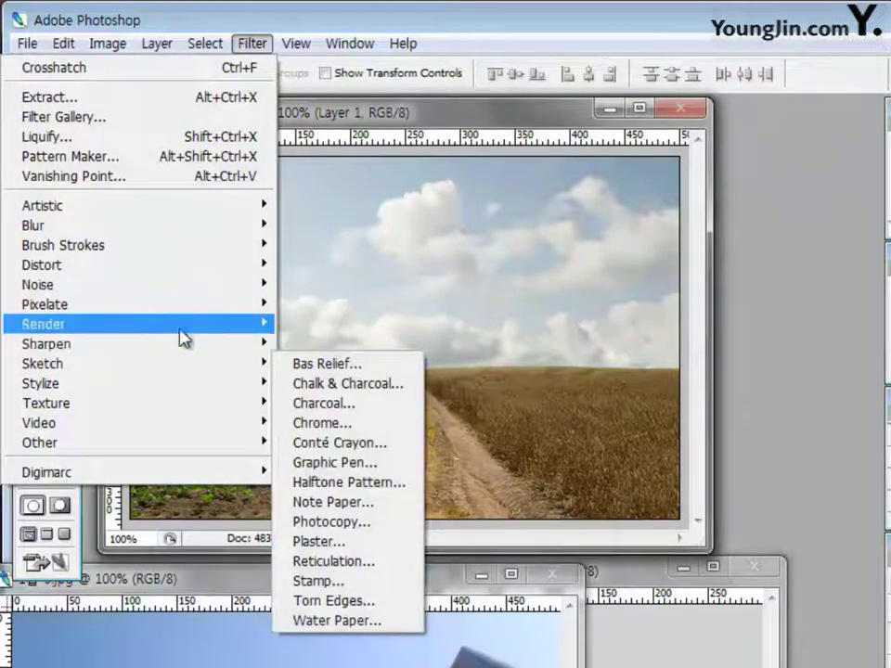
mouse_move(185, 334)
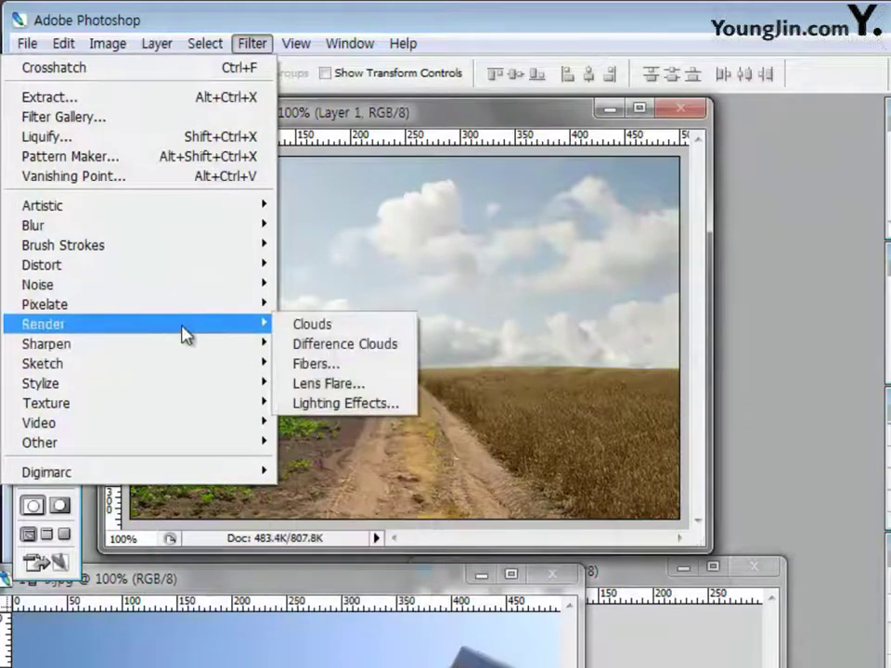
click(369, 384)
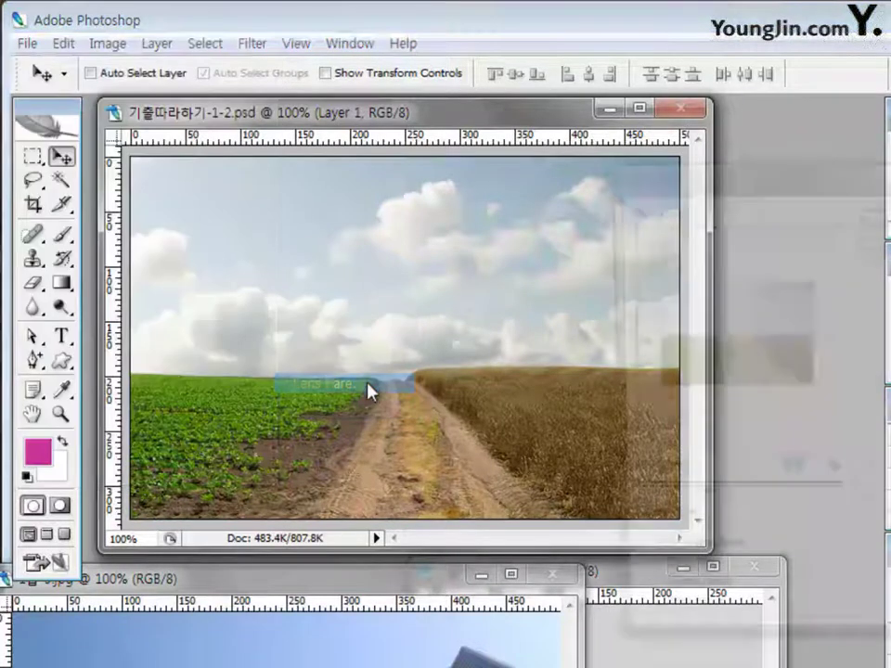
drag(807, 184, 686, 165)
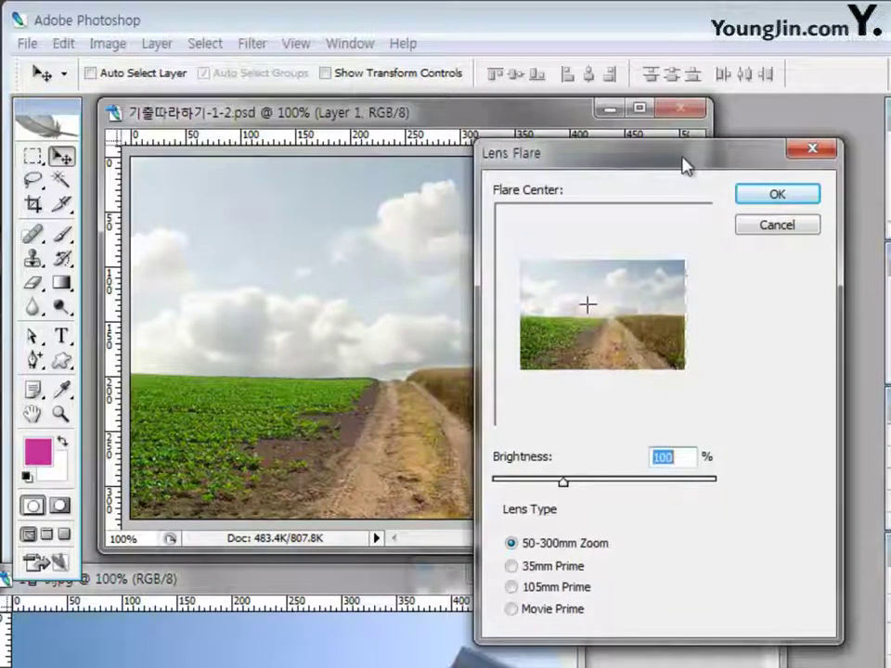
click(629, 281)
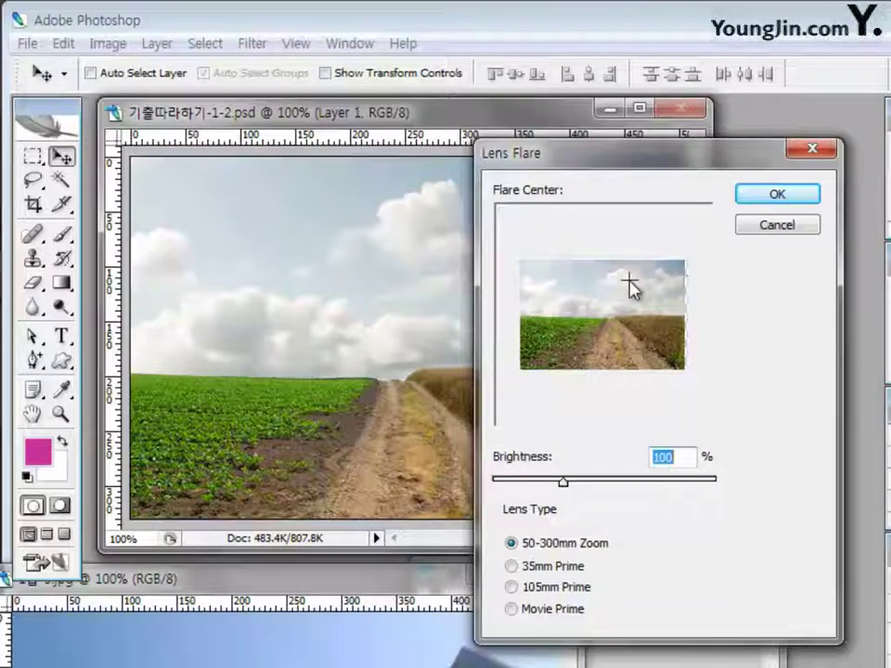
click(631, 277)
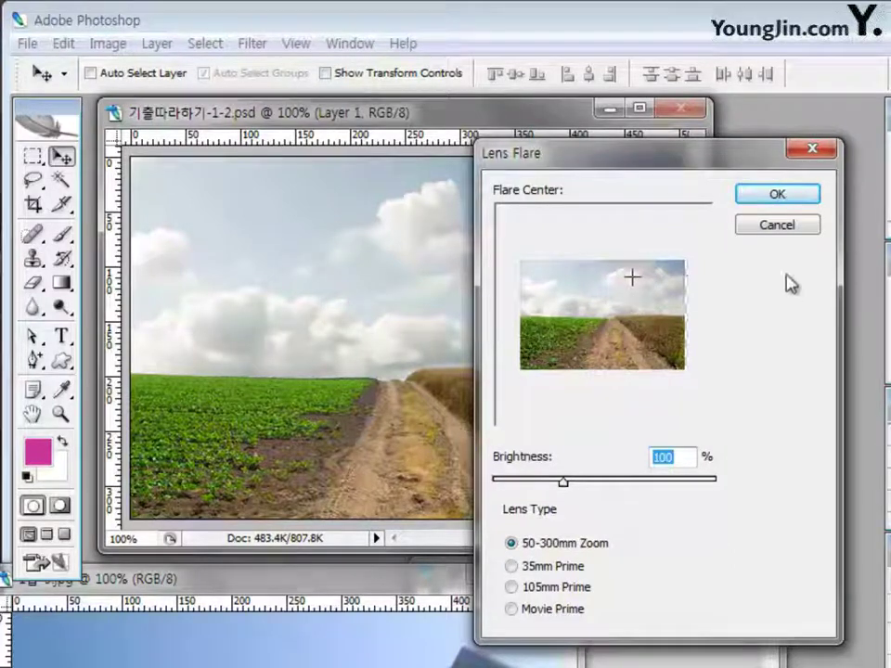
click(804, 202)
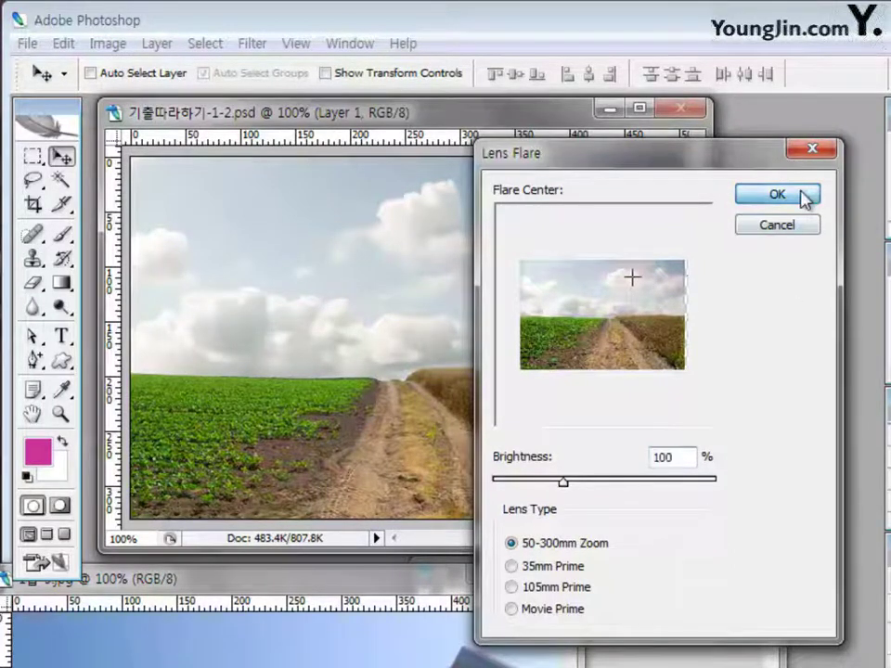
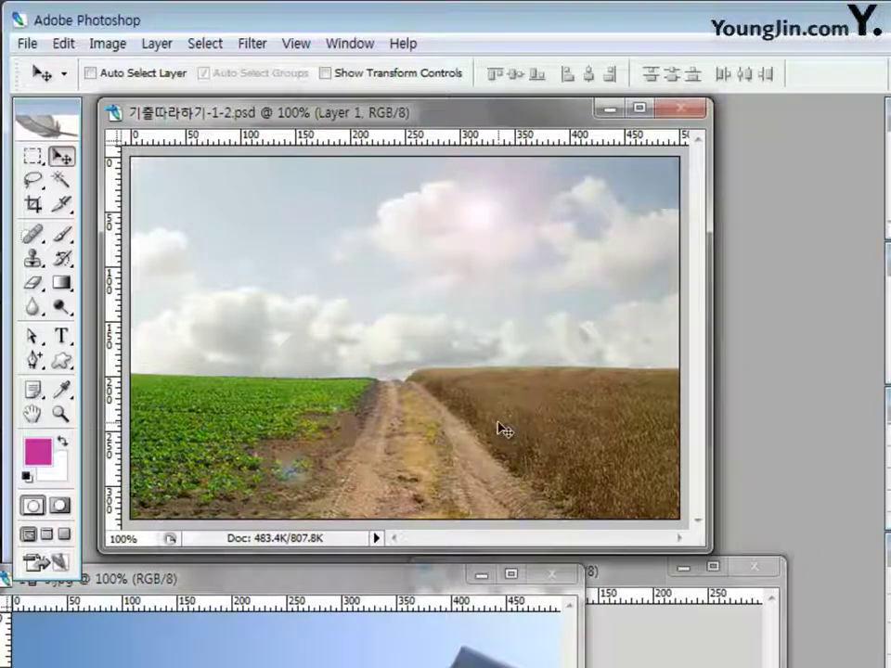
Select the sky in 1급-5.jpg with the Magic Wand in add mode at tolerance 32, and invert the selection to the buildings.
click(273, 587)
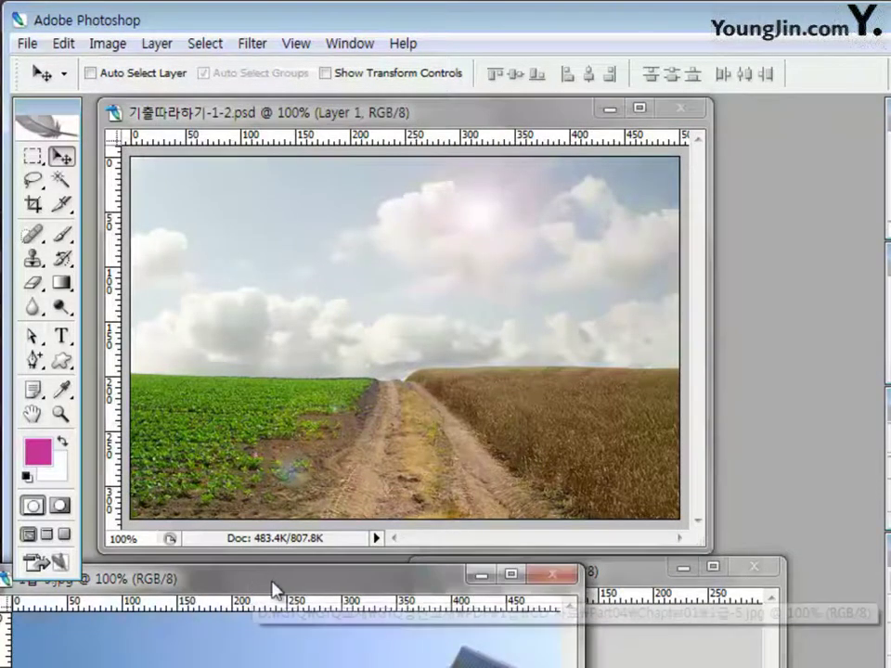
drag(267, 585, 401, 195)
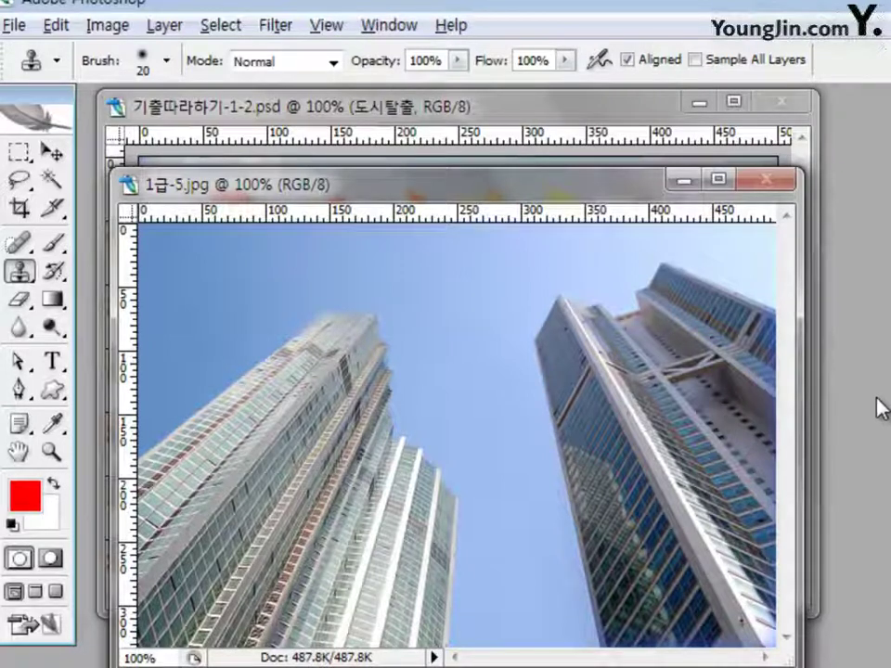
click(48, 183)
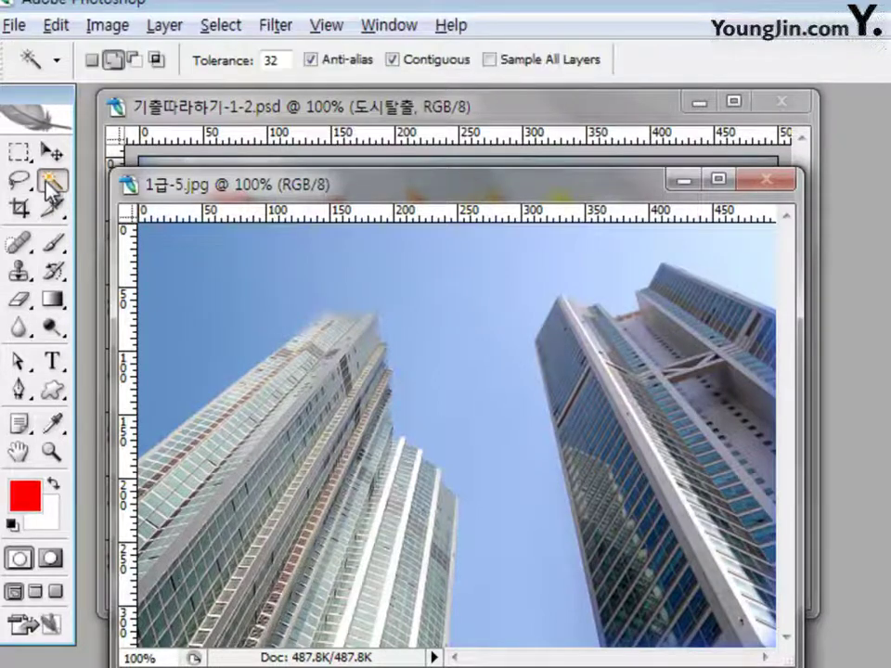
click(115, 62)
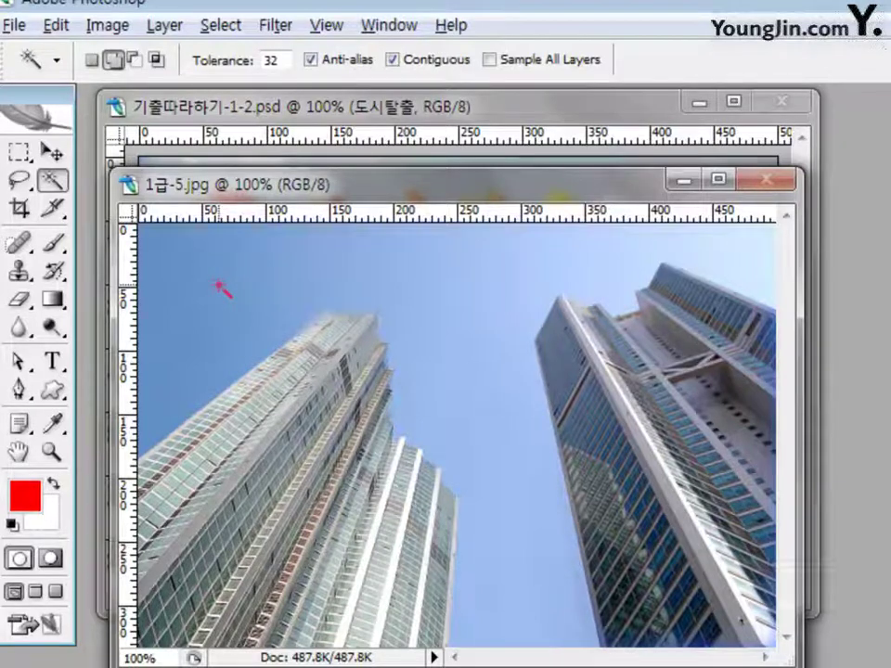
click(223, 289)
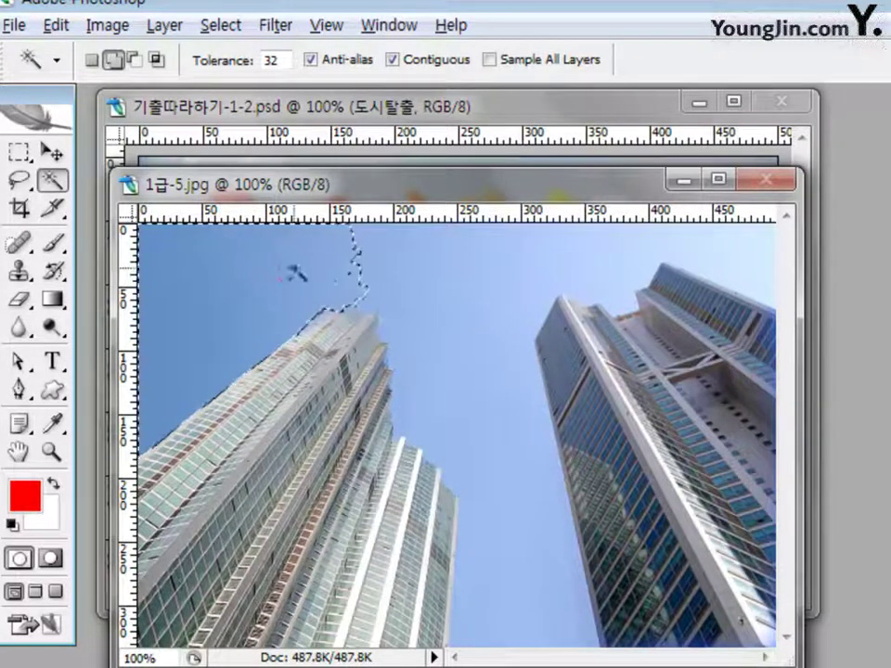
click(423, 276)
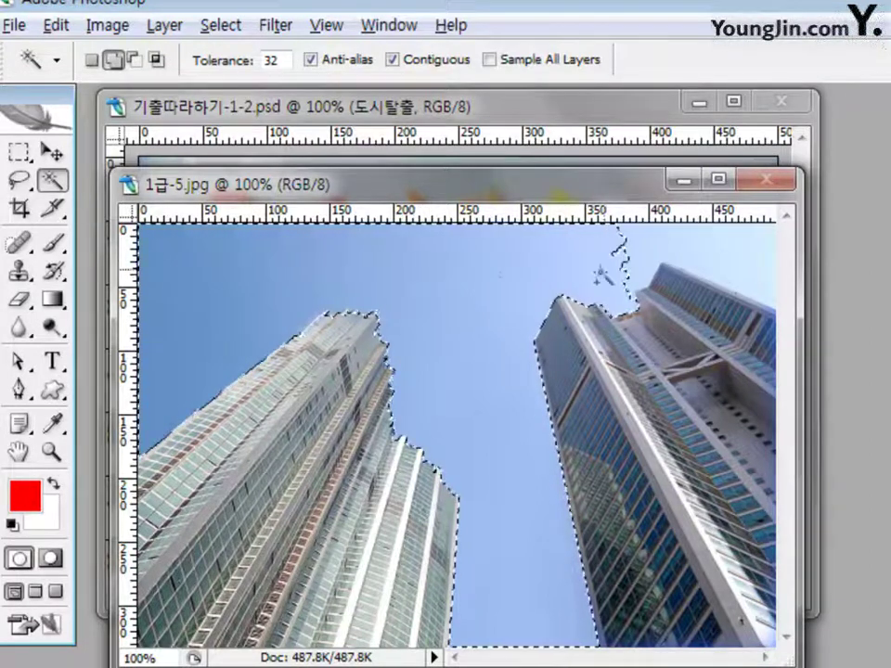
click(706, 247)
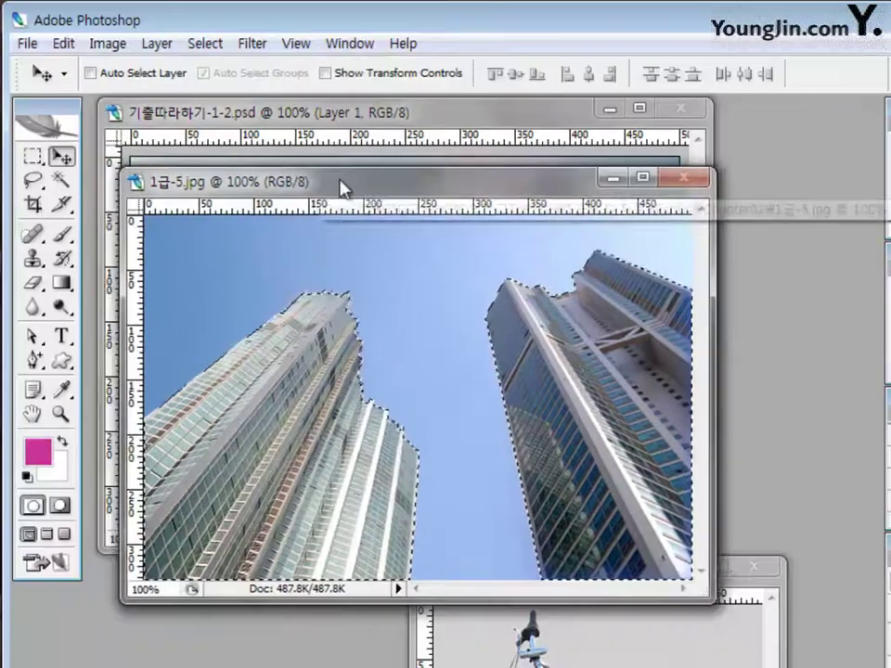
Copy the selected buildings into 기출따라하기-1-2.psd, standing them on the canvas's bottom edge, and close 1급-5.jpg.
drag(342, 187, 453, 196)
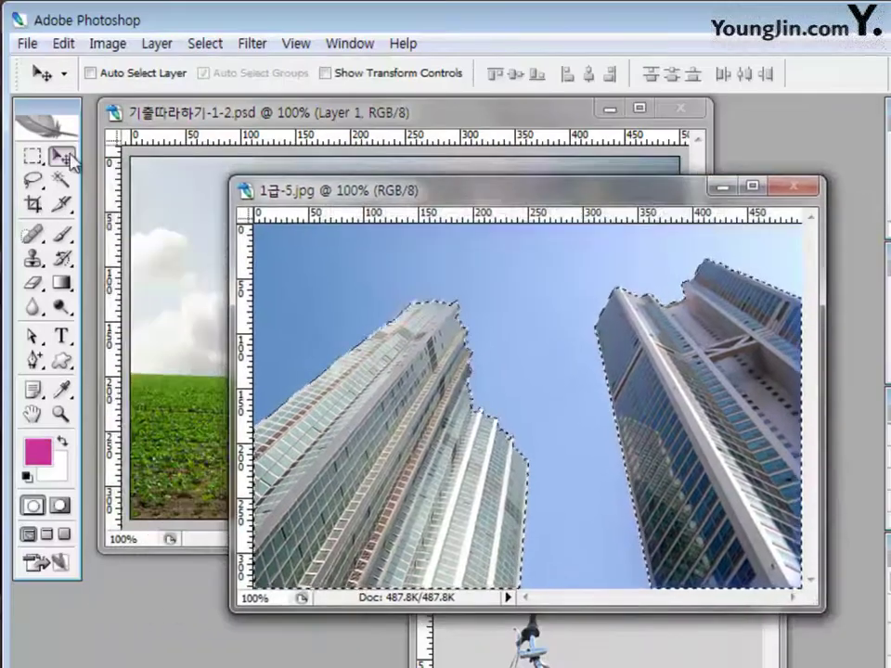
drag(403, 420, 260, 376)
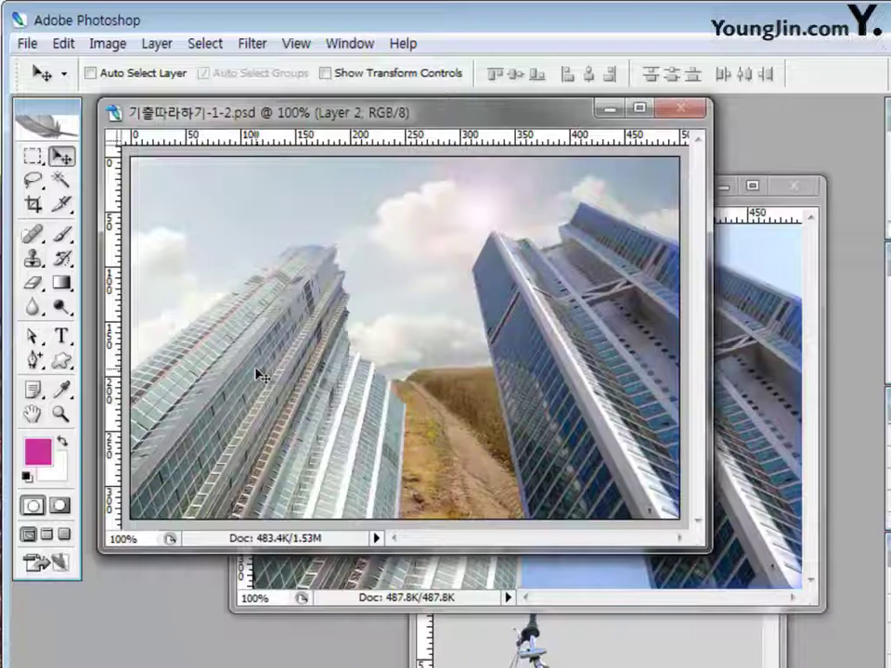
click(792, 187)
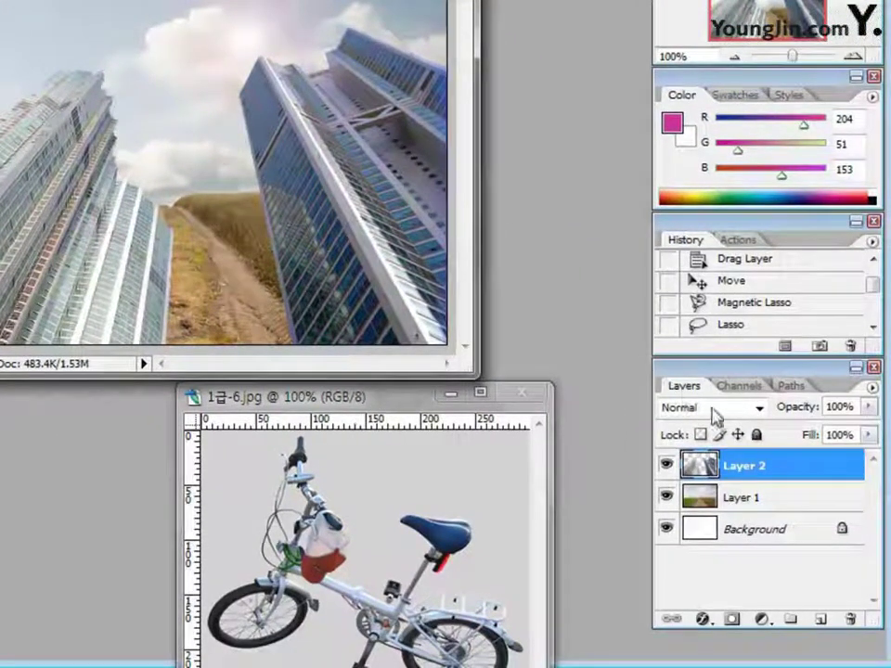
Set the buildings layer to Hard Light blending at 50% opacity.
click(759, 412)
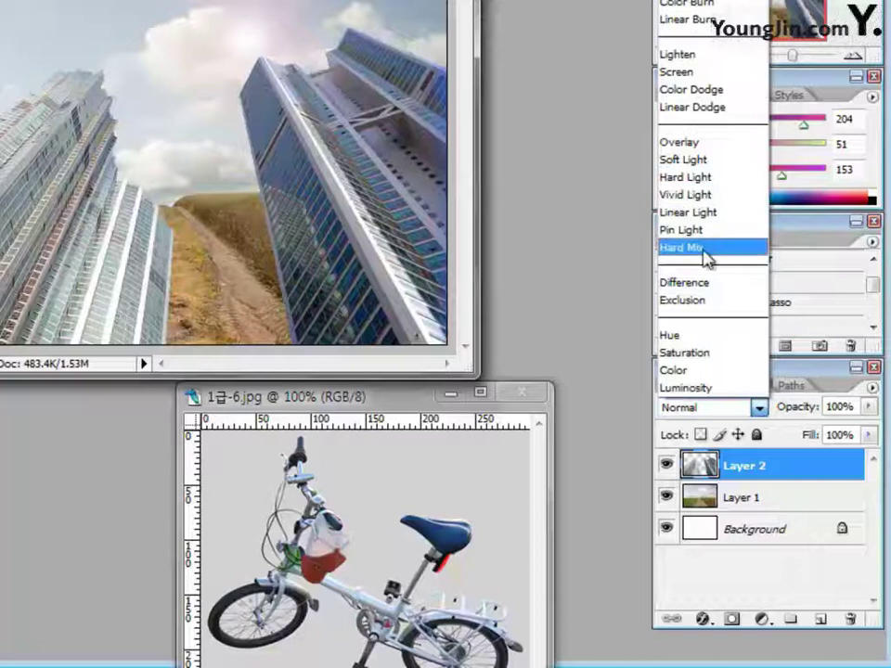
click(717, 188)
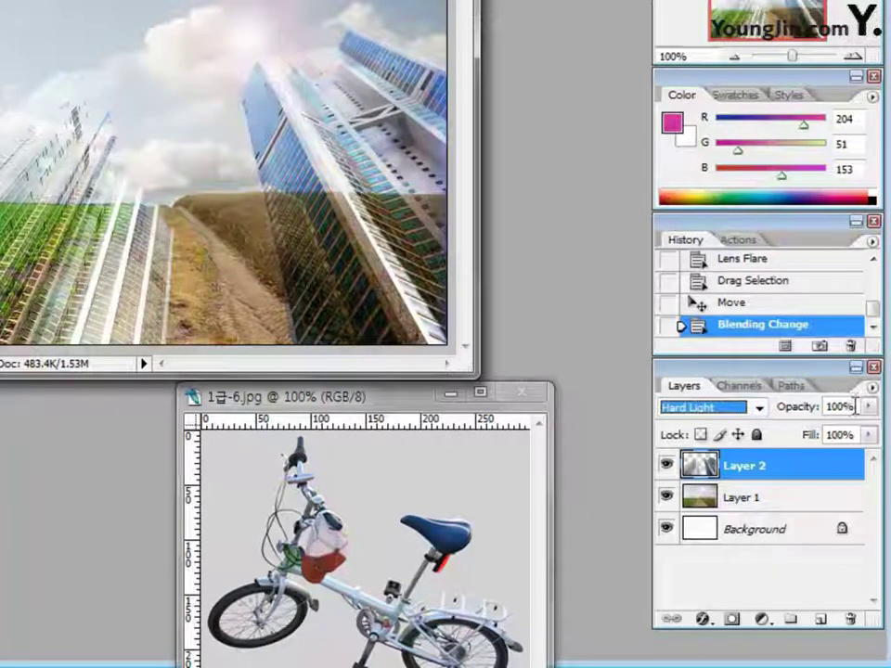
click(794, 404)
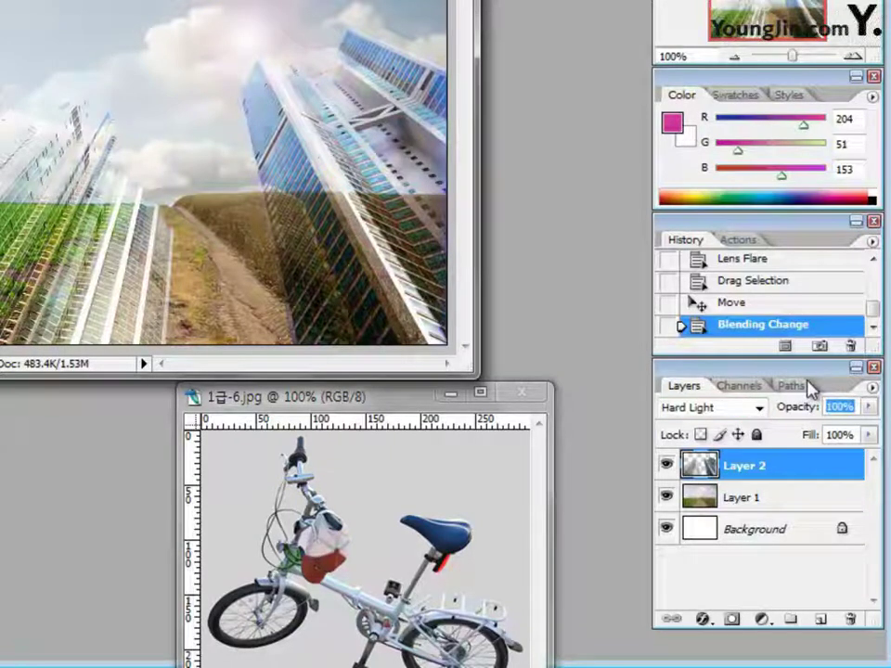
text(50)
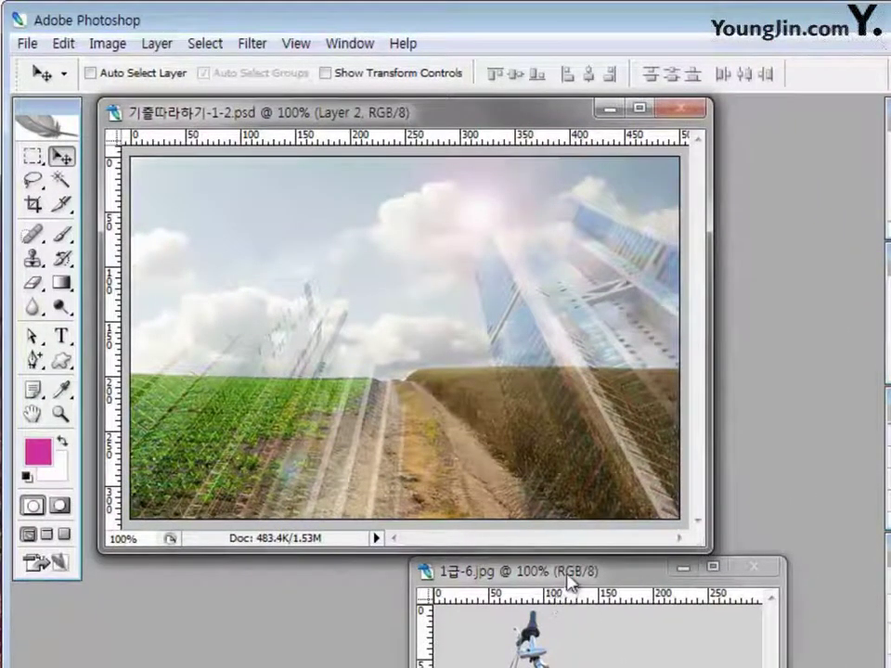
Bring the bicycle image 1급-6.jpg in front of the composite and switch to the Magic Wand.
drag(570, 576, 404, 376)
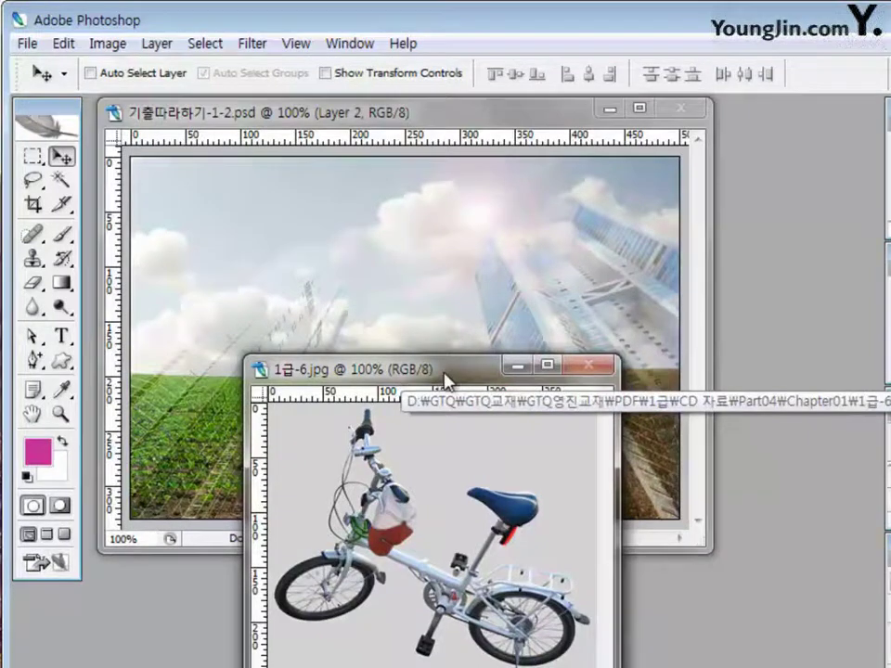
drag(444, 376, 346, 188)
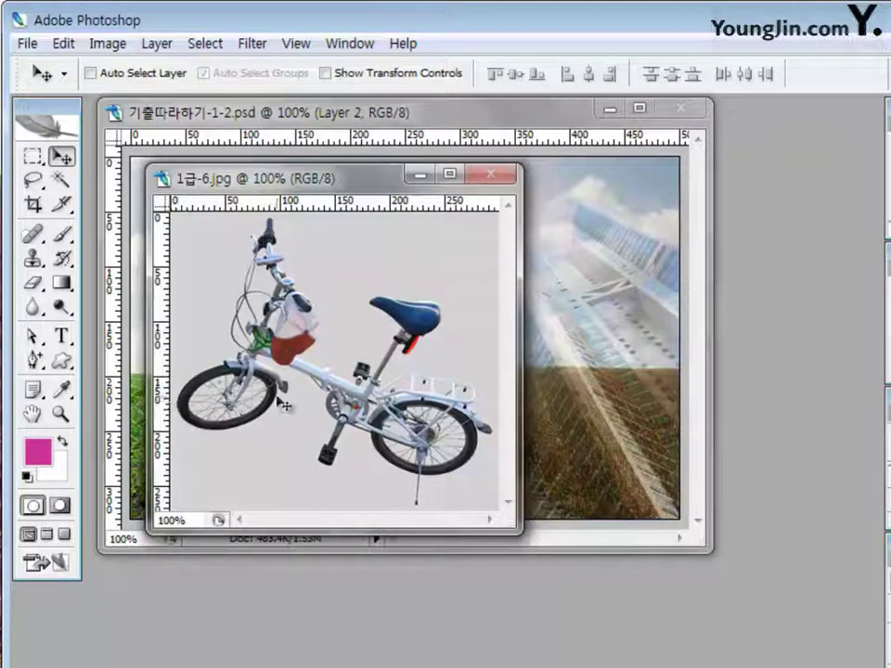
click(63, 184)
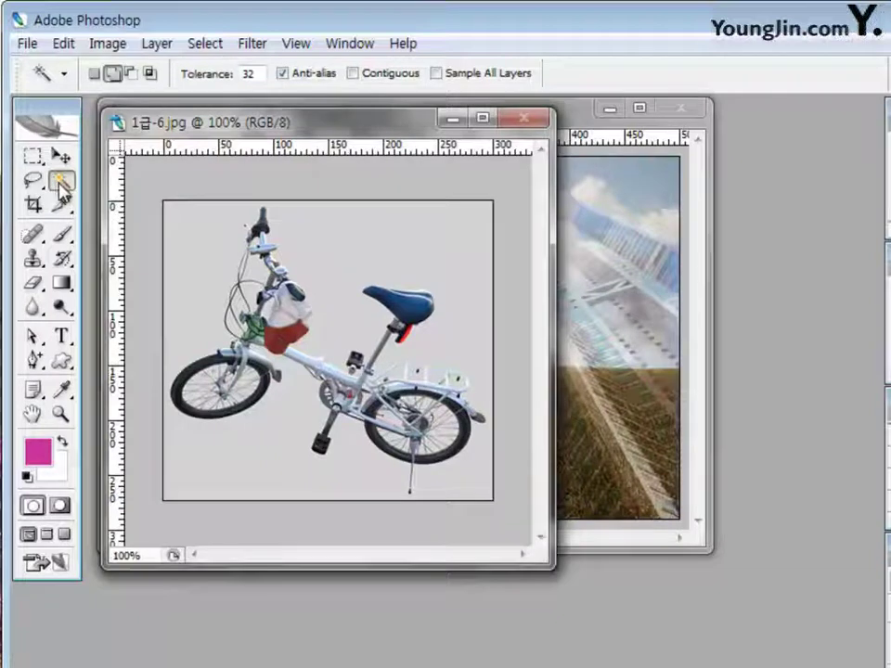
Try selecting the grey background around the bicycle with Magic Wand tolerances of 5 and 32, deselecting each attempt.
double_click(251, 73)
text(5)
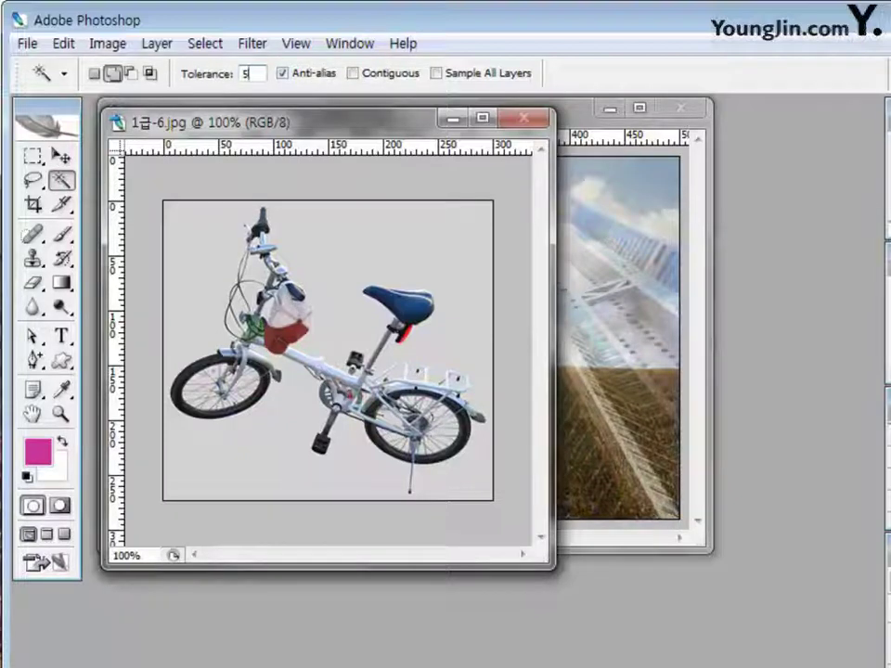
click(214, 249)
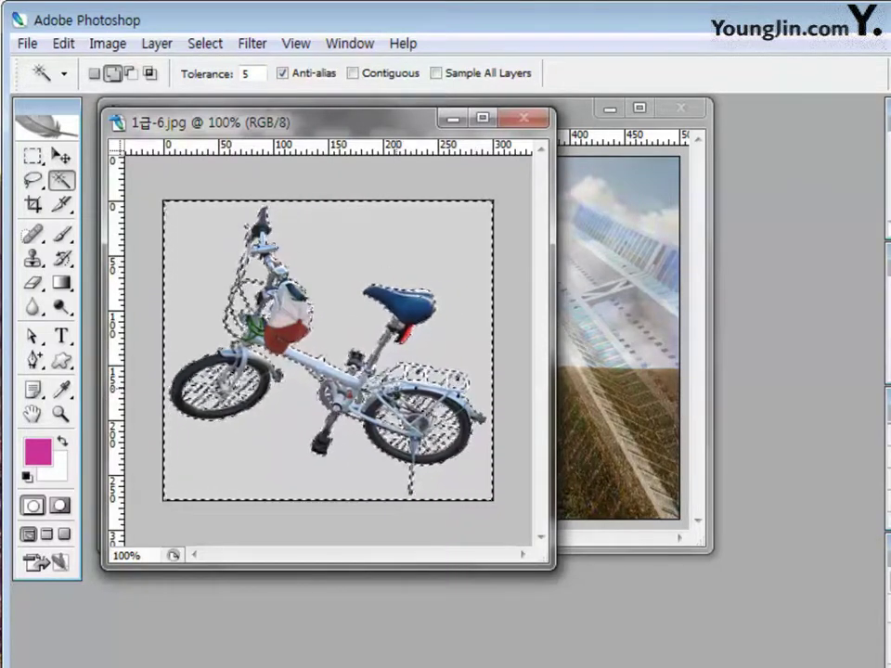
click(357, 196)
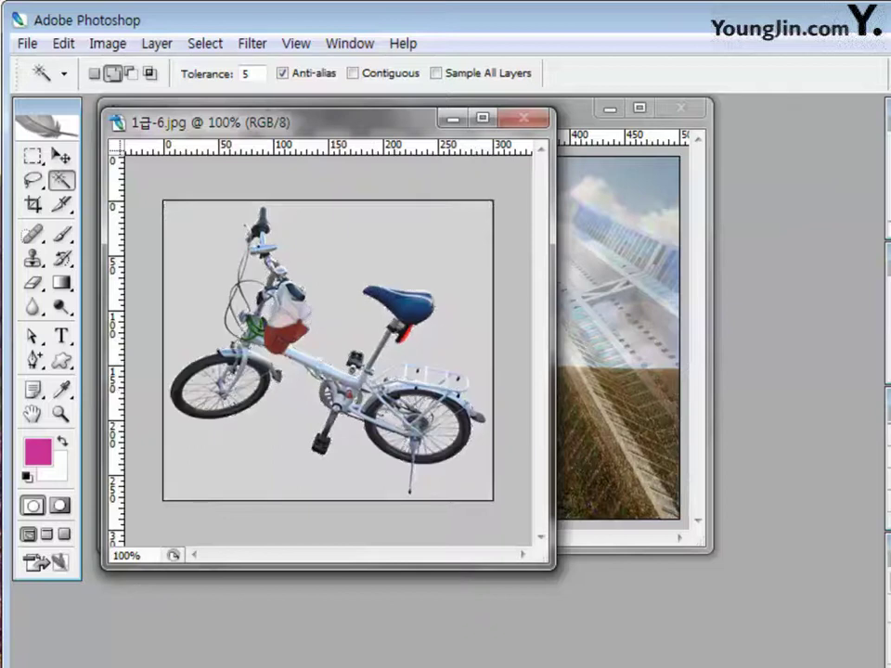
click(246, 73)
text(32)
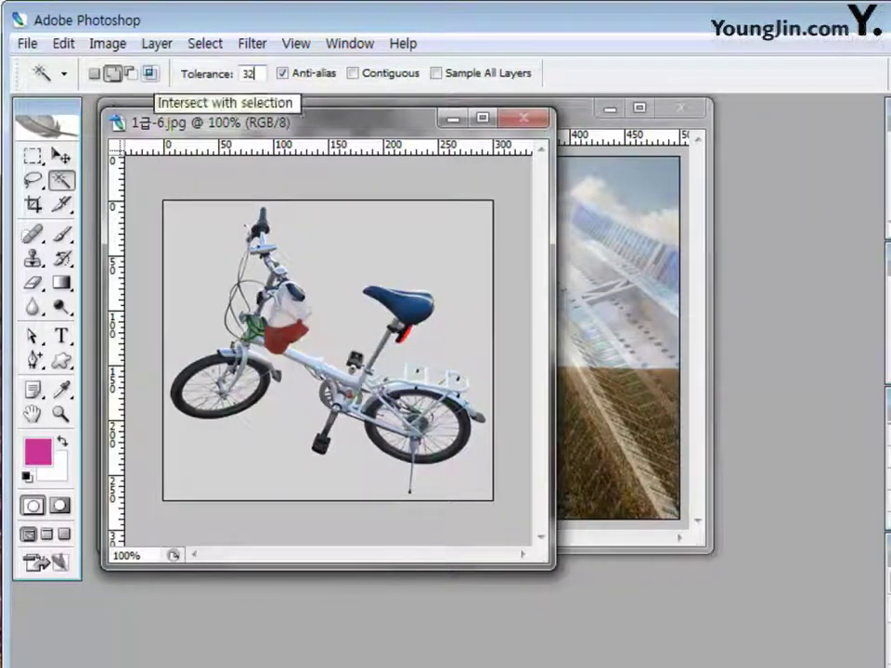
click(197, 256)
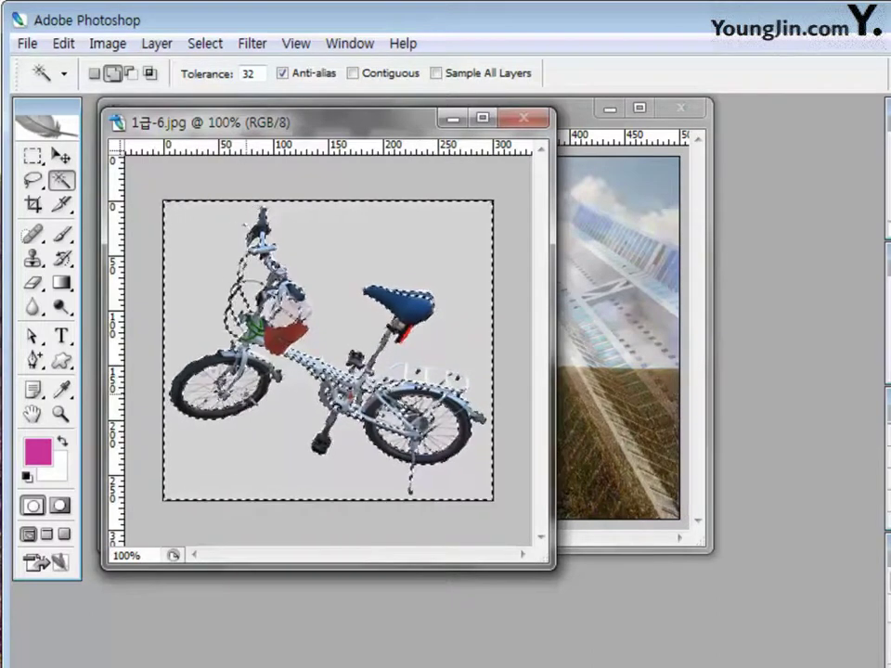
key(ctrl+d)
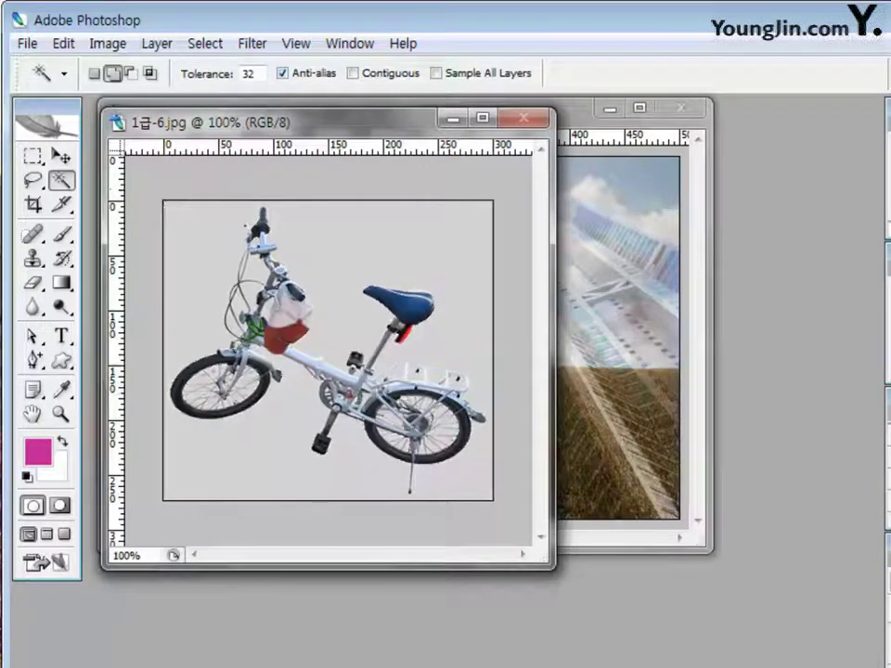
Select the grey background in 1급-6.jpg with the non-contiguous Magic Wand at tolerance 5, and invert the selection to the bicycle.
key(Return)
text(5)
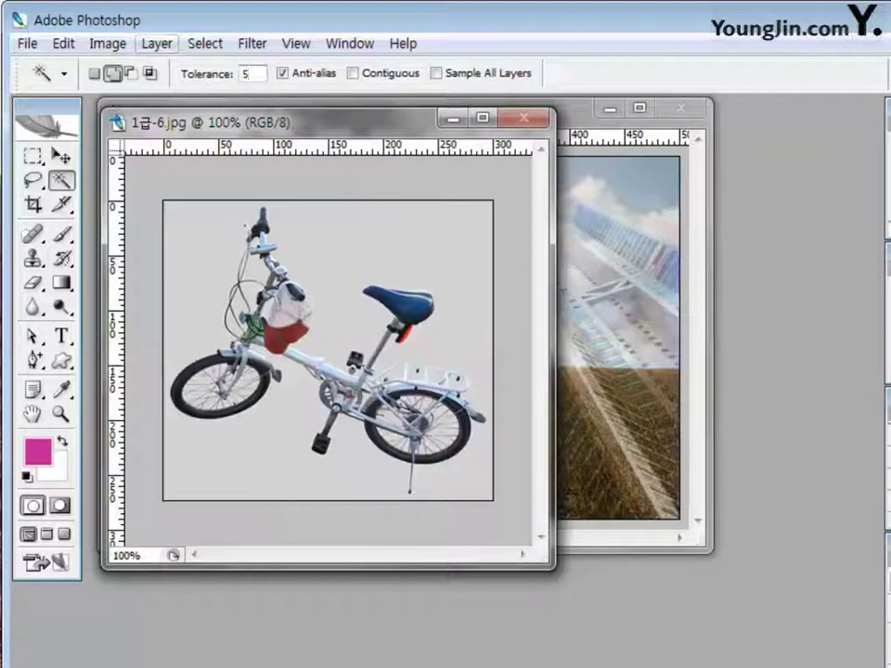
click(204, 255)
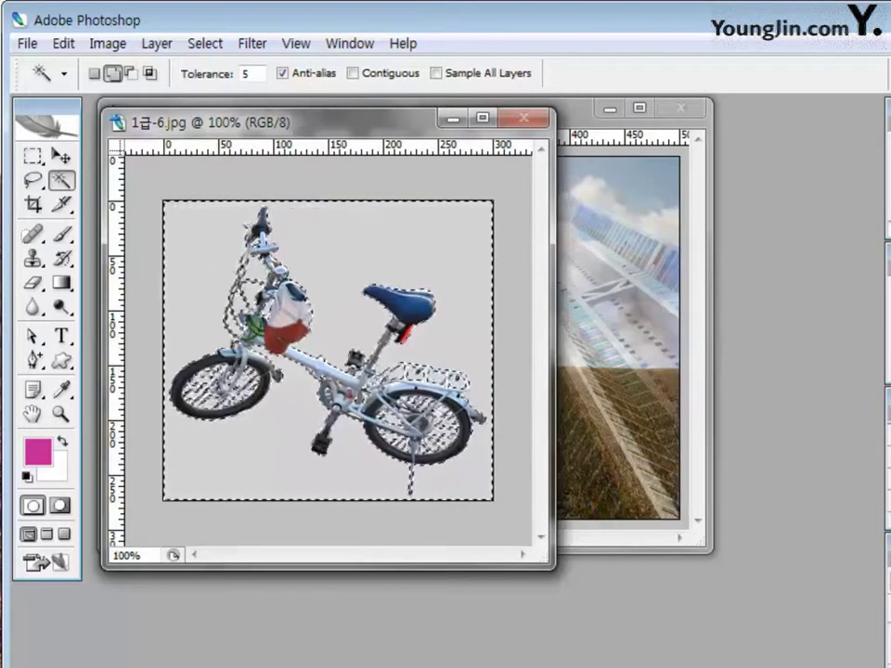
key(ctrl+shift+i)
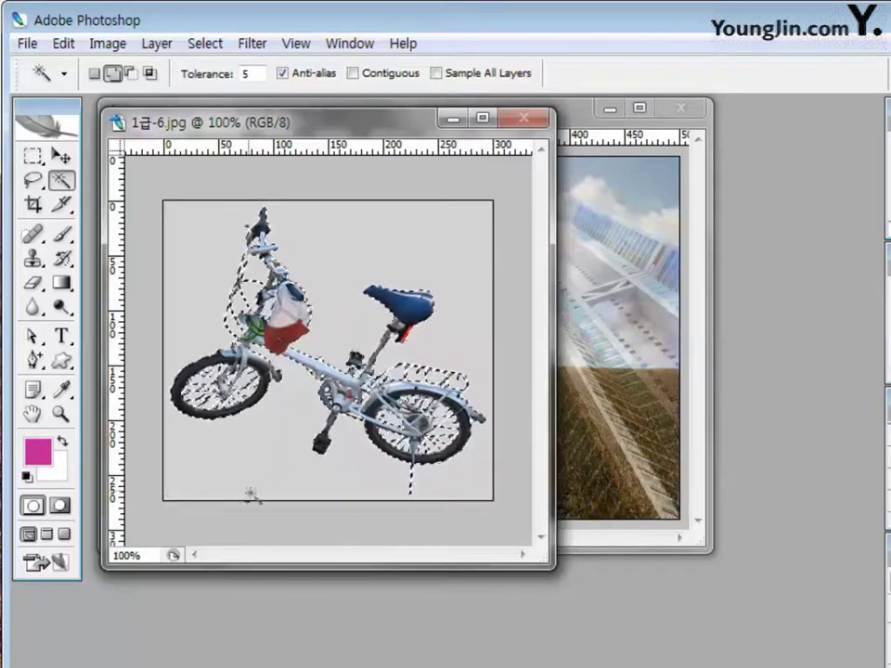
Copy the selected bicycle into 기출따라하기-1-2.psd and shrink it to about 42.6% over the dirt path.
click(61, 156)
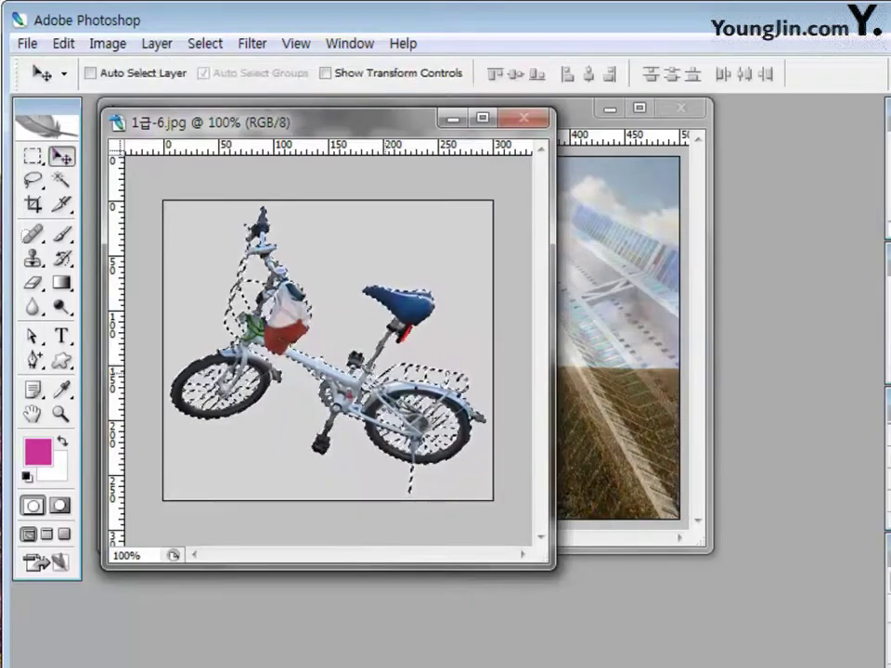
drag(389, 362, 436, 401)
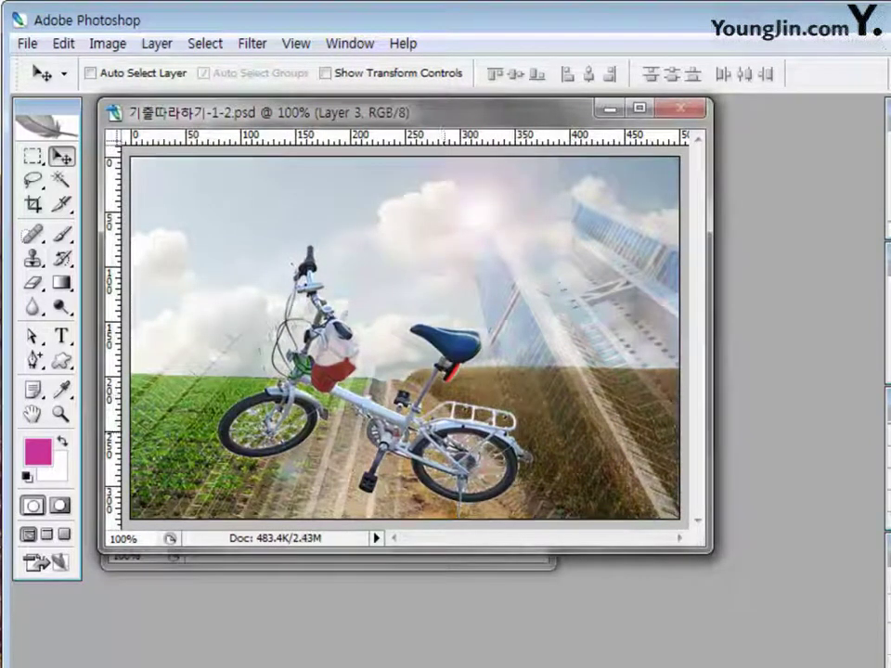
key(ctrl+t)
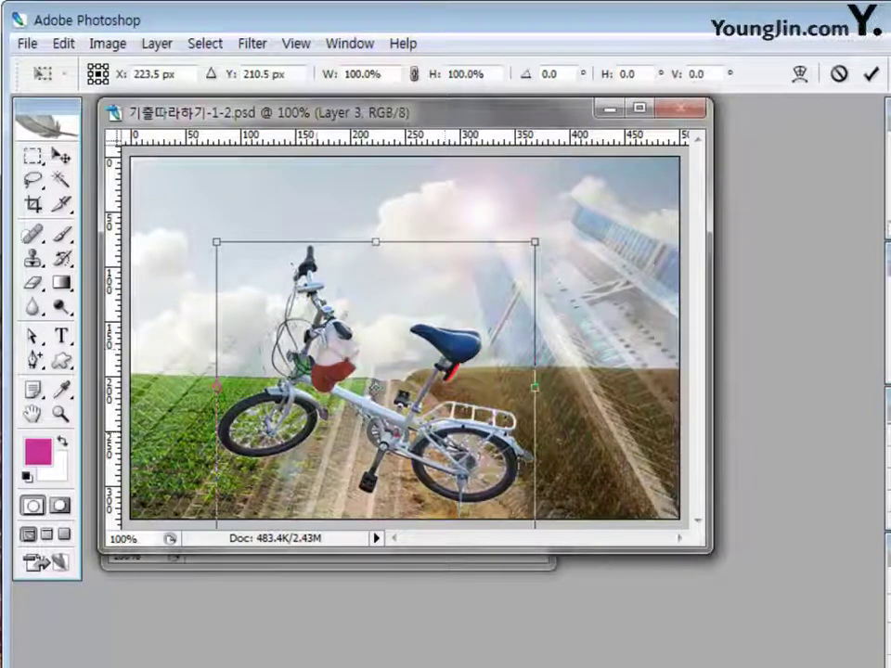
drag(216, 241, 390, 393)
drag(454, 419, 471, 412)
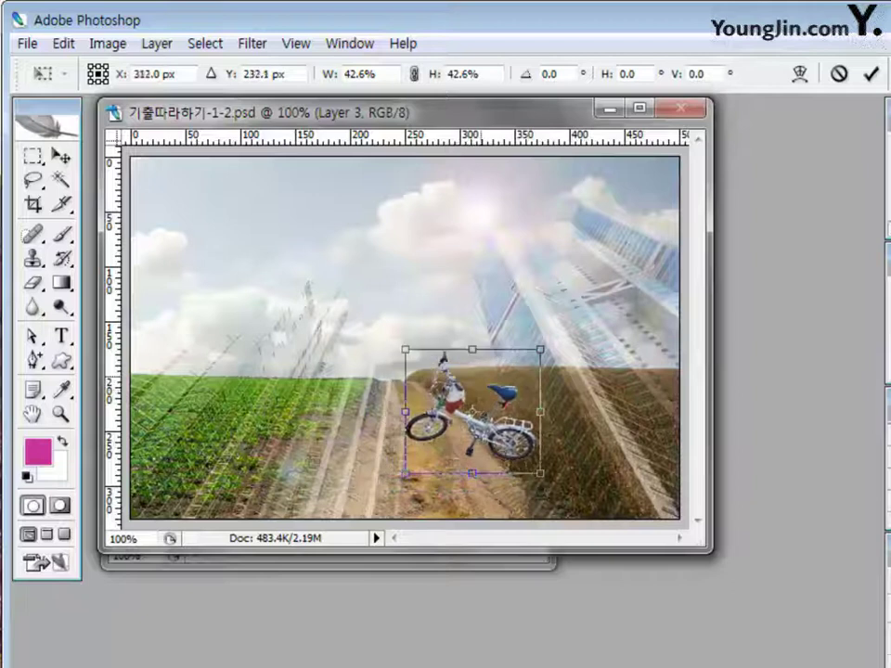
key(Up)
key(Up)
key(Up)
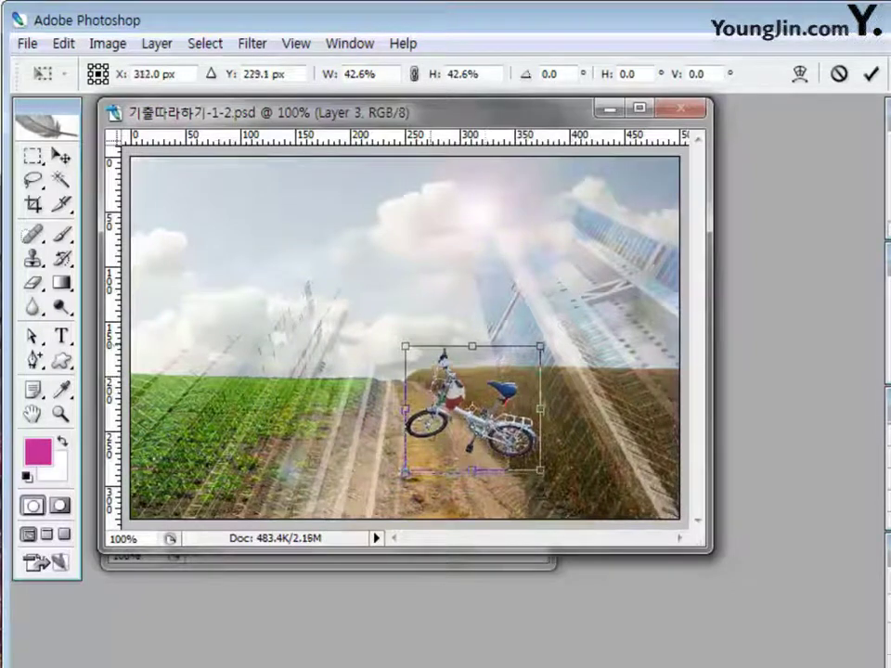
Scale the bicycle down further to about 36.7%, rotate it about 7.2° clockwise, and apply the transform.
drag(405, 346, 424, 363)
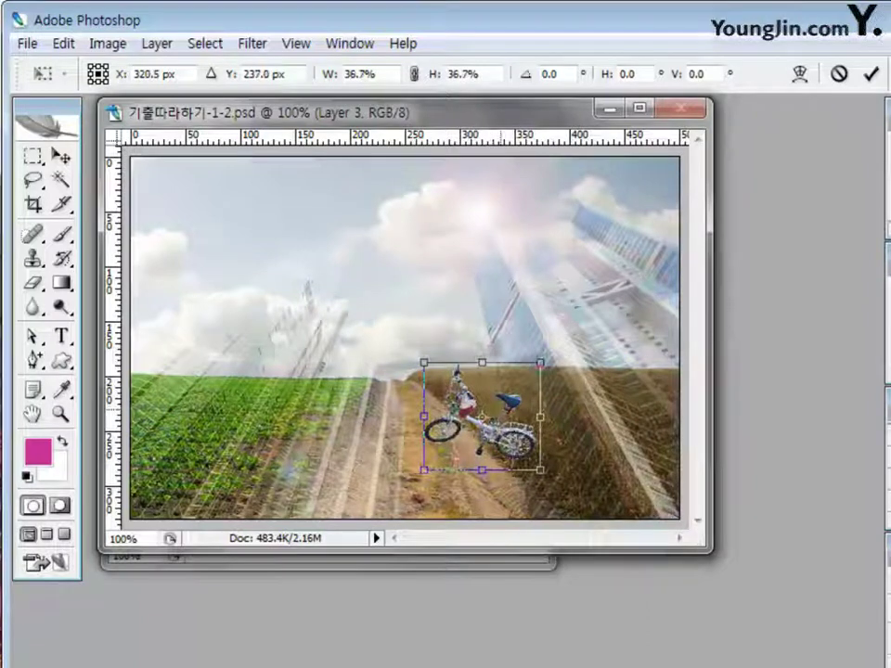
drag(406, 352, 414, 343)
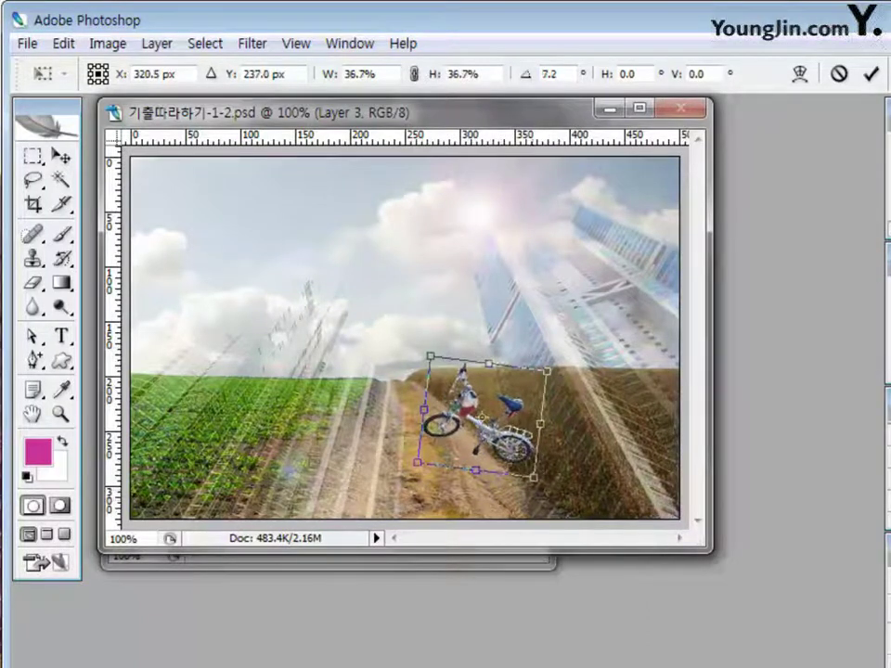
key(Return)
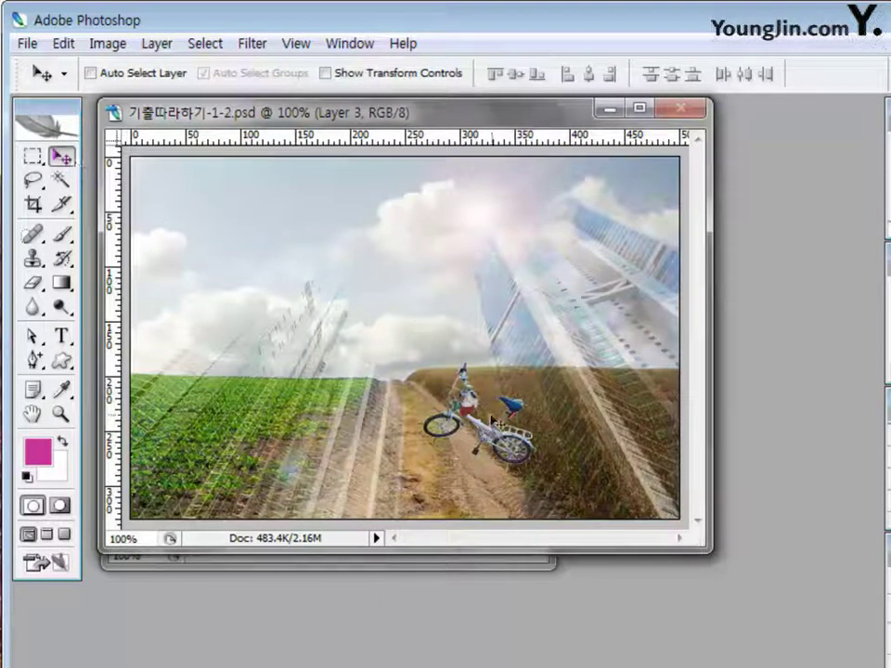
Duplicate the bicycle directly below the original and bring up the transform options for the copy.
drag(483, 421, 478, 457)
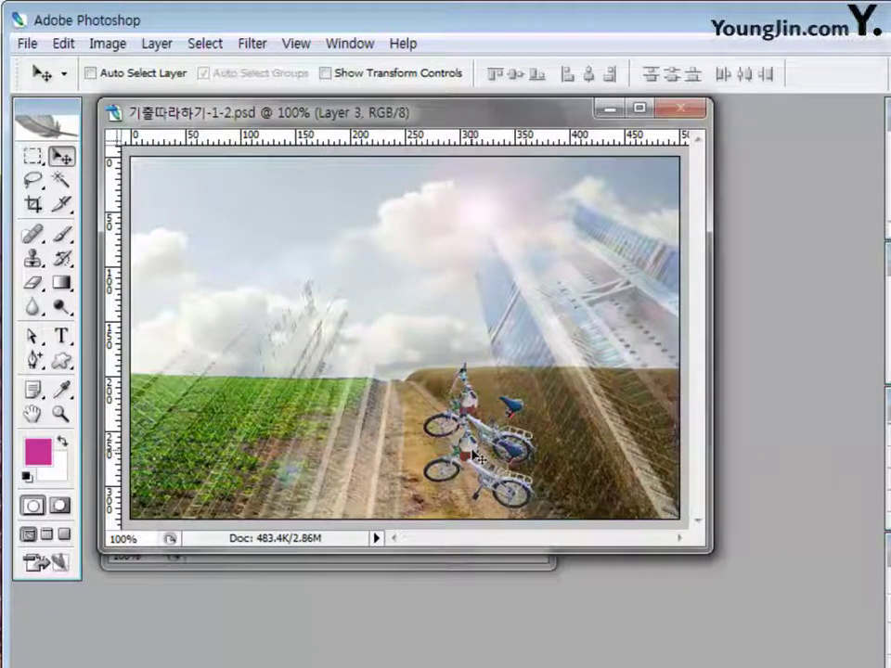
key(ctrl+t)
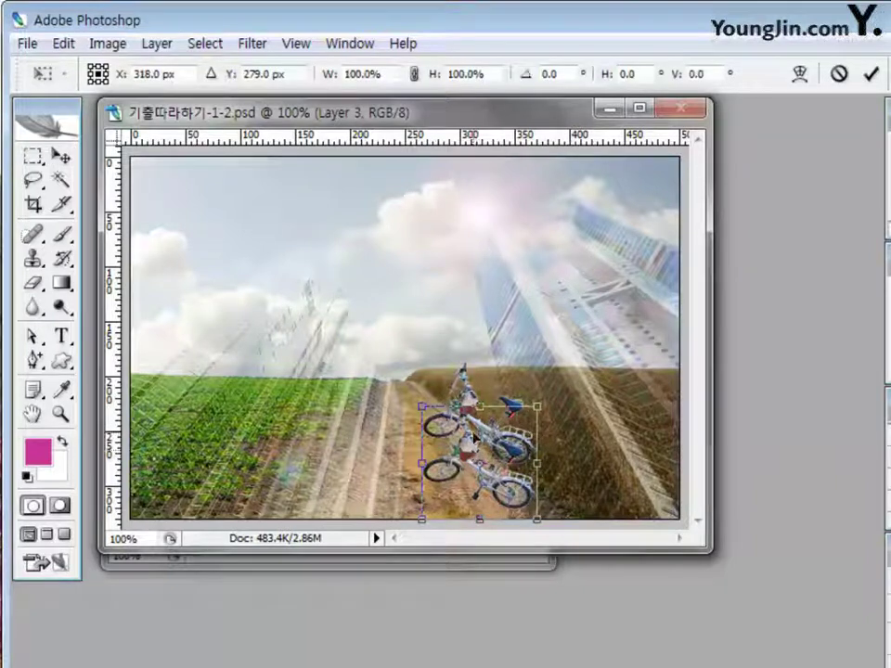
right_click(447, 435)
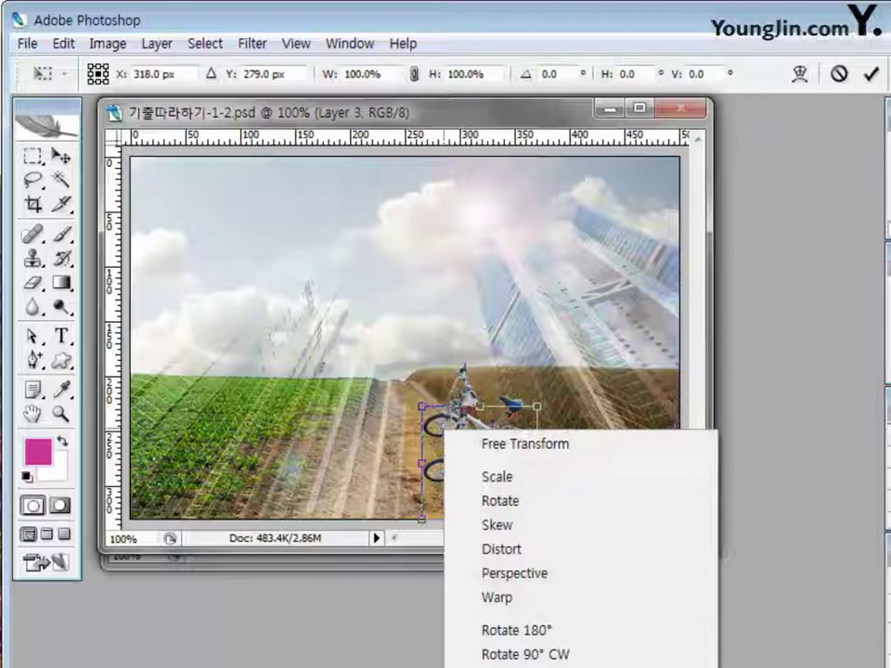
Flip the bicycle copy vertically, rotate it to about -144.5°, and position it beneath the original bicycle at about X 303, Y 296 px.
click(515, 664)
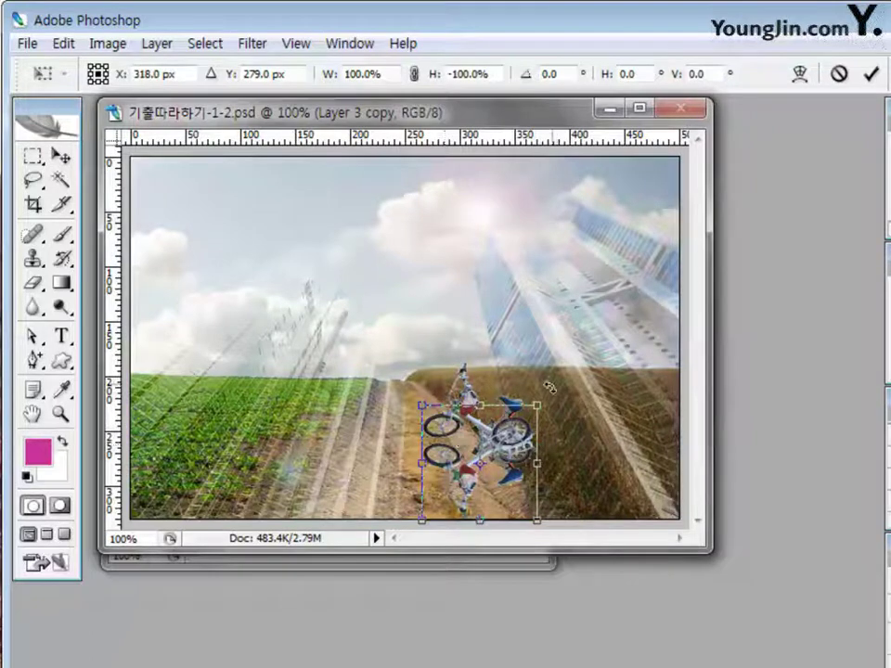
drag(549, 386, 512, 477)
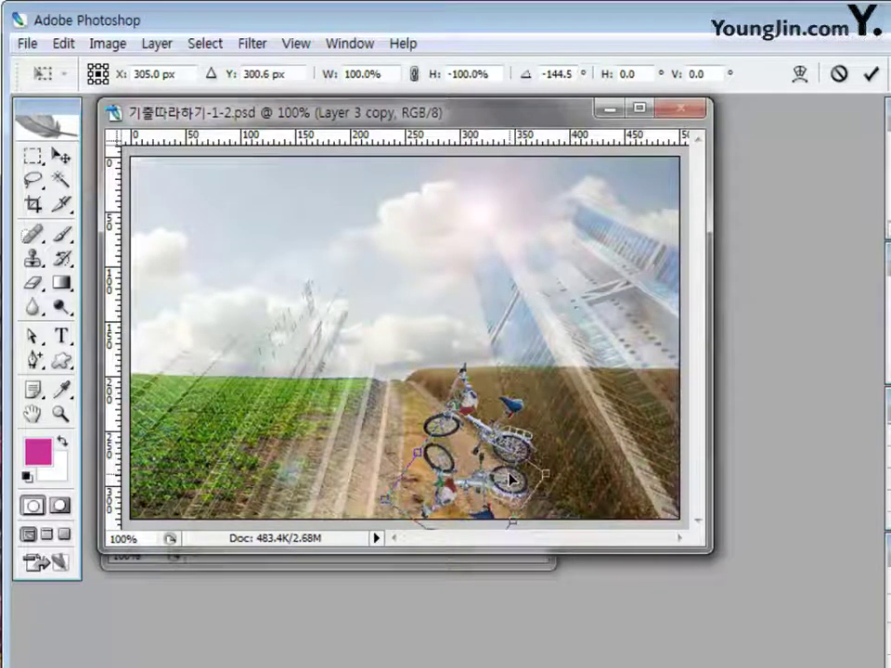
key(Up)
key(Up)
key(Up)
key(Left)
key(Left)
key(Up)
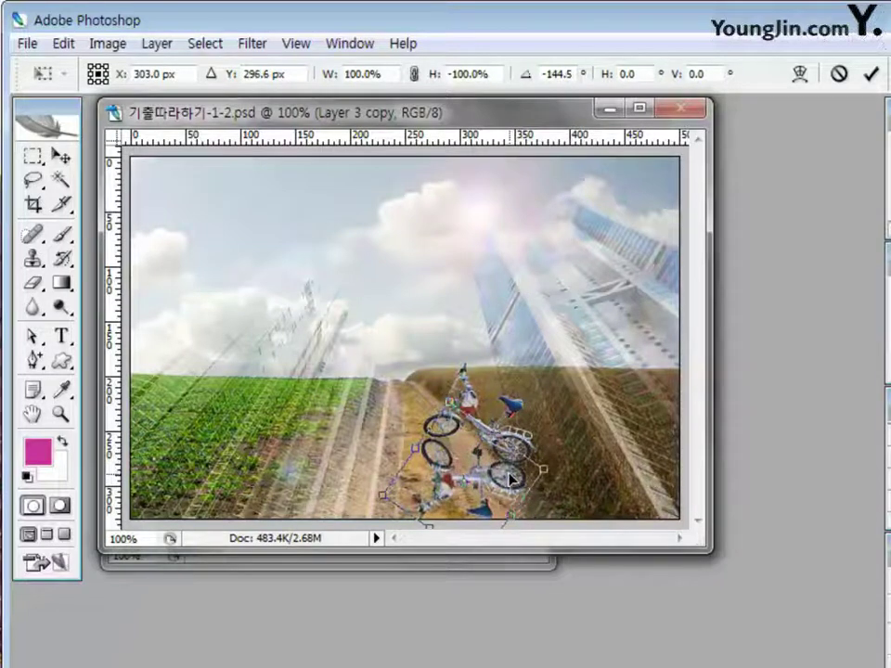
key(Up)
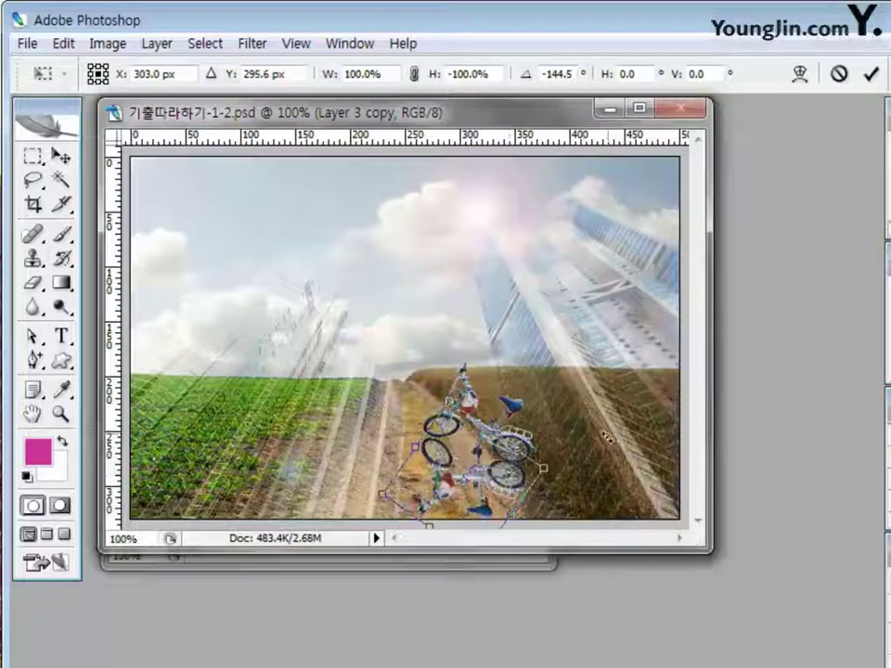
Adjust the flipped bicycle's rotation to about -141.4°, scale it proportionally to about 85.9%, and align it under the original's wheels, applying the transform.
drag(570, 460, 573, 464)
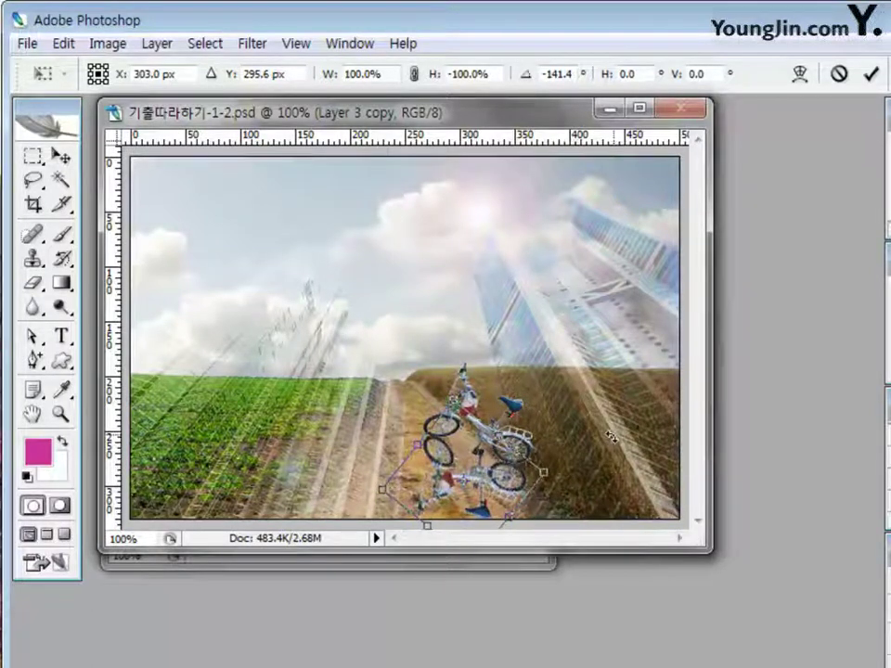
key(Up)
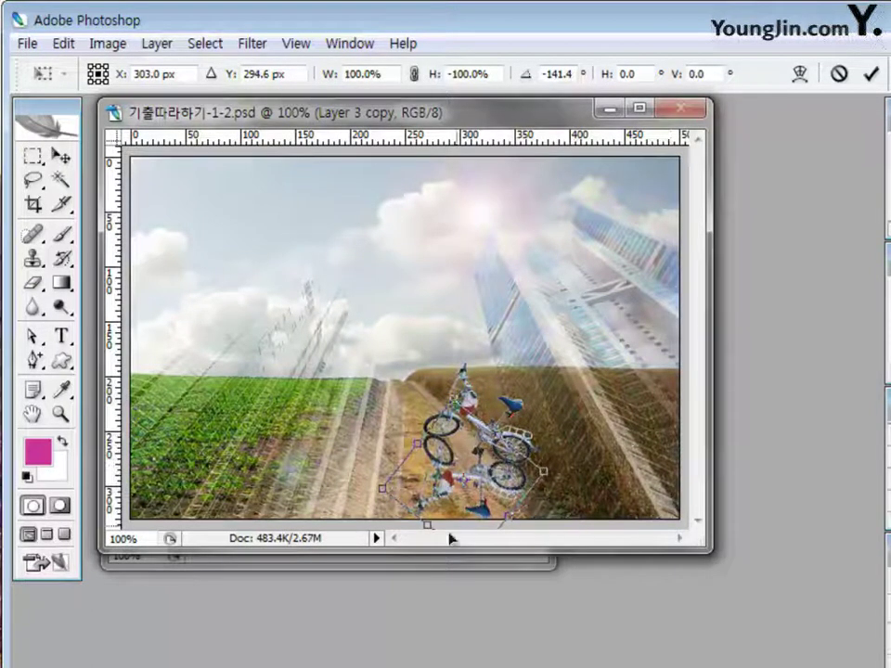
mouse_move(476, 548)
mouse_down()
mouse_move(477, 605)
mouse_move(471, 563)
mouse_up()
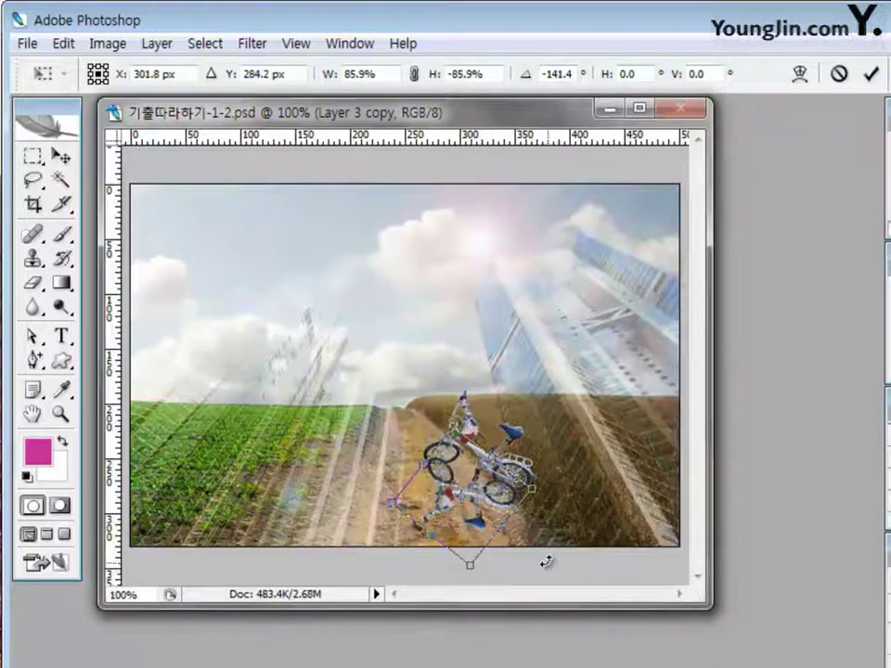
key(Down)
key(Down)
key(Down)
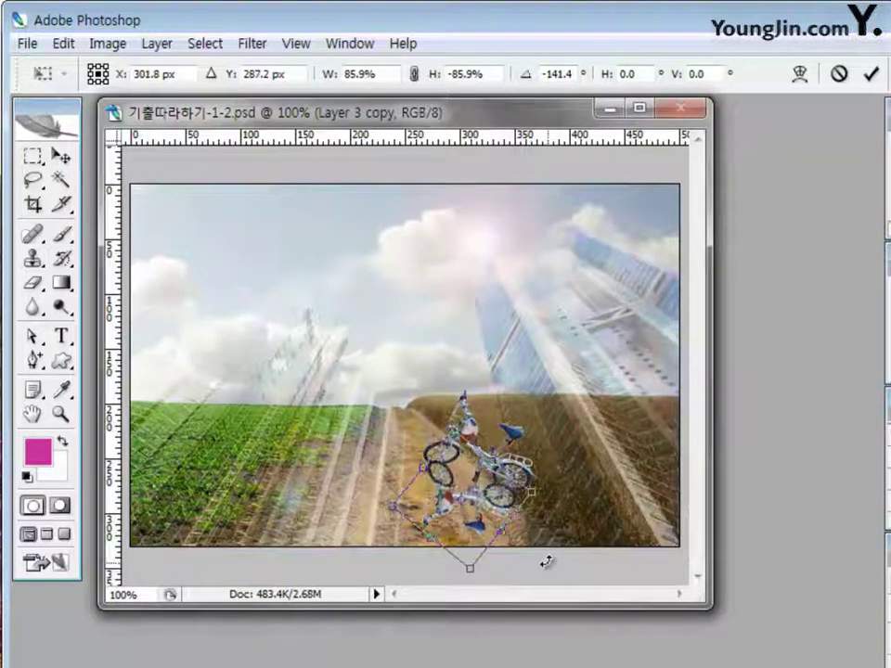
key(Return)
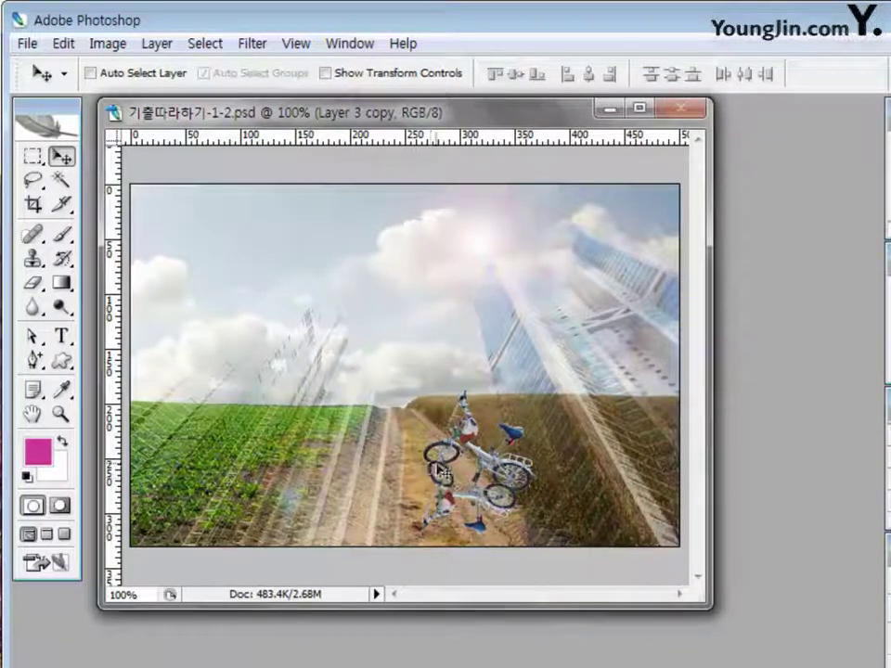
Turn the flipped bicycle copy black with Hue/Saturation at Lightness -100 and set its layer opacity to 50%.
click(106, 44)
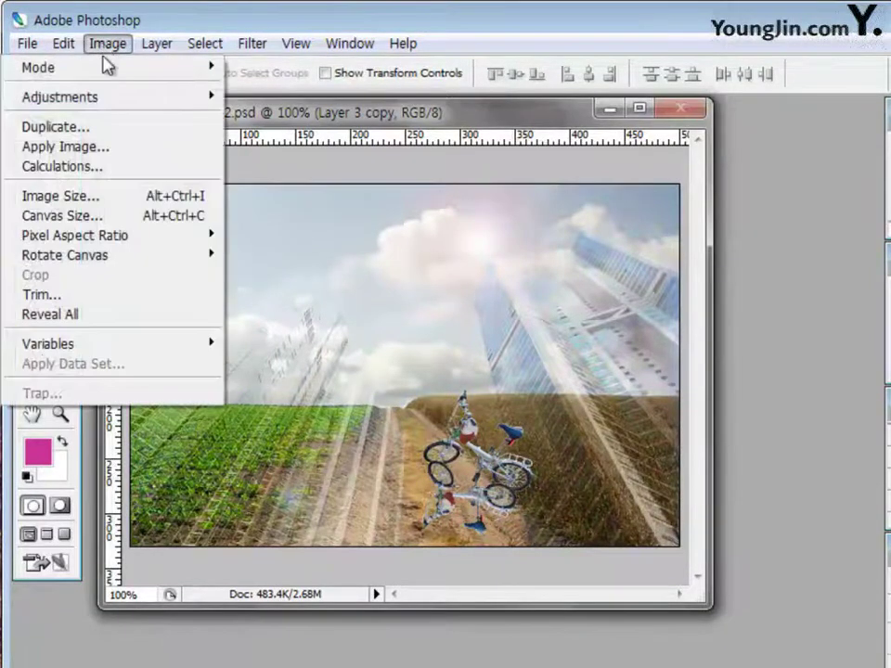
mouse_move(121, 108)
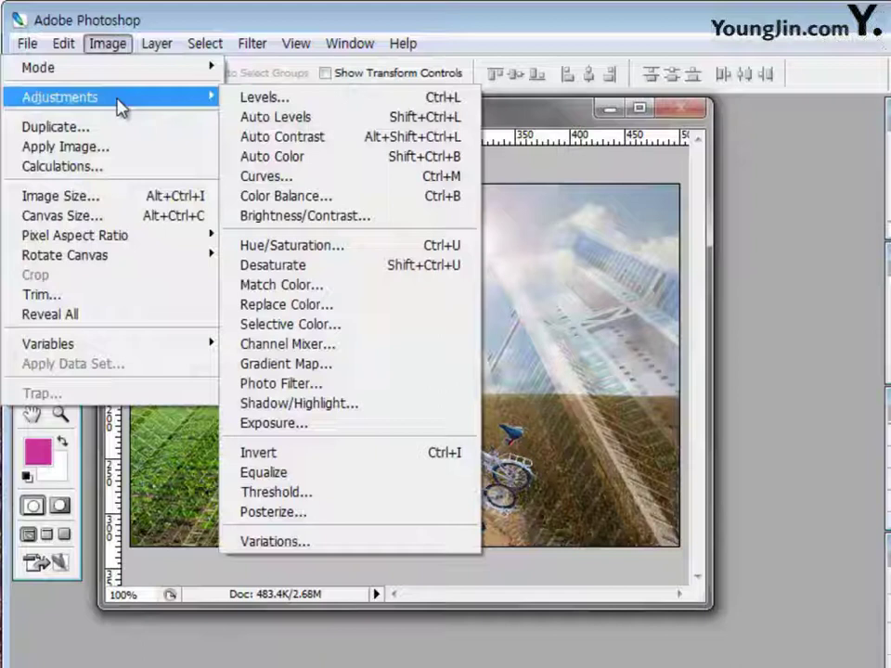
click(329, 246)
drag(532, 351, 740, 275)
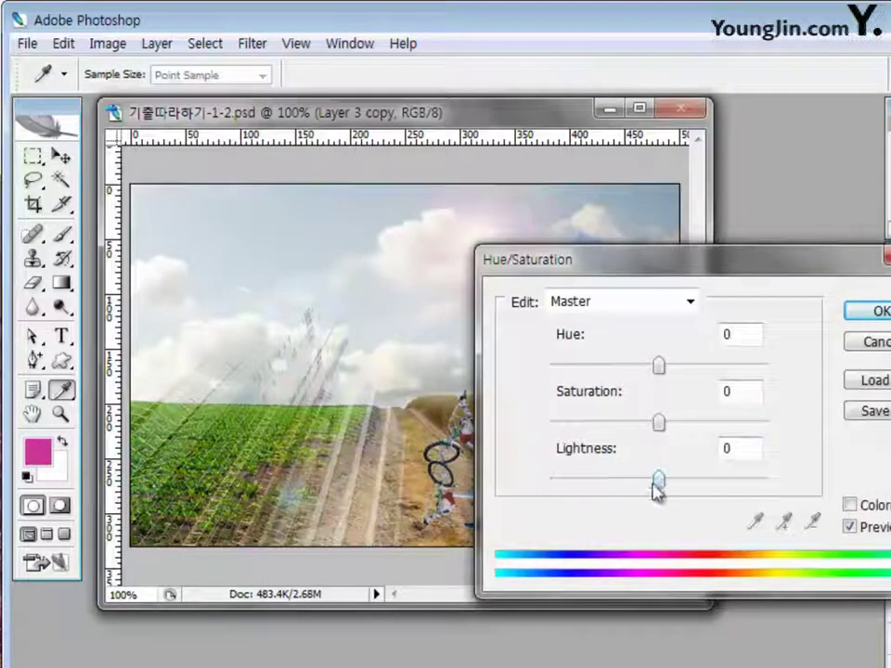
drag(659, 481, 788, 492)
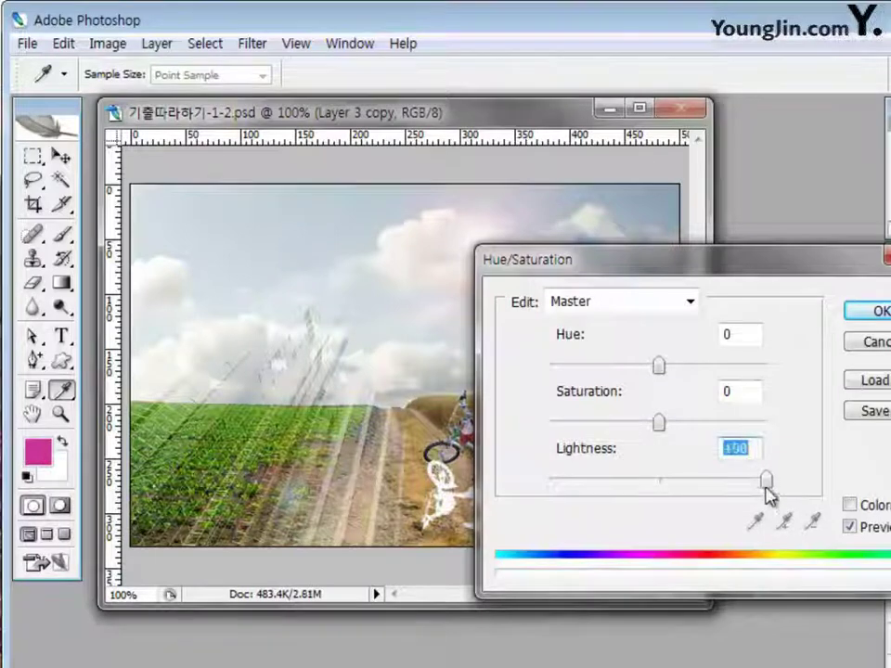
drag(765, 487, 544, 490)
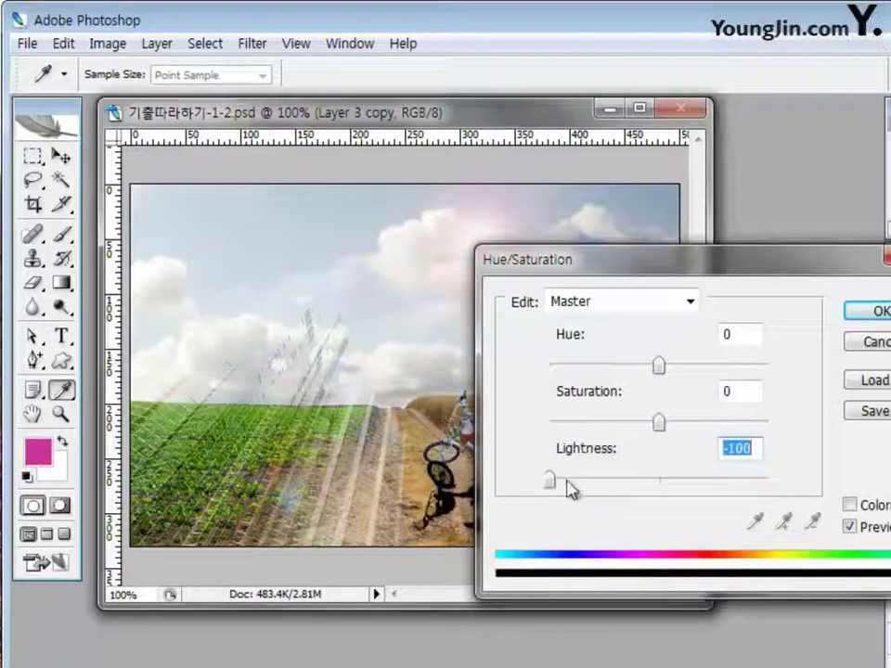
click(881, 312)
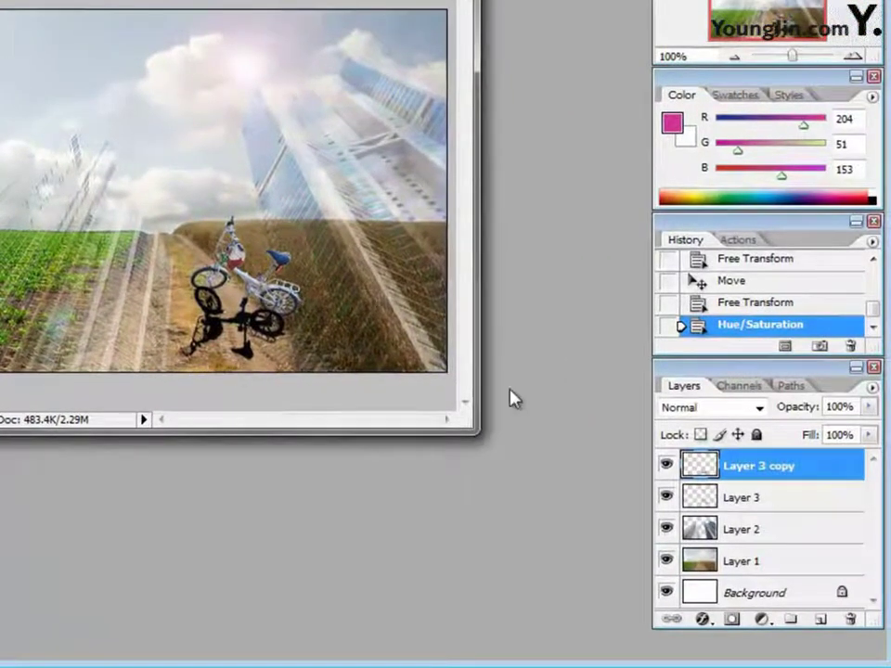
click(795, 408)
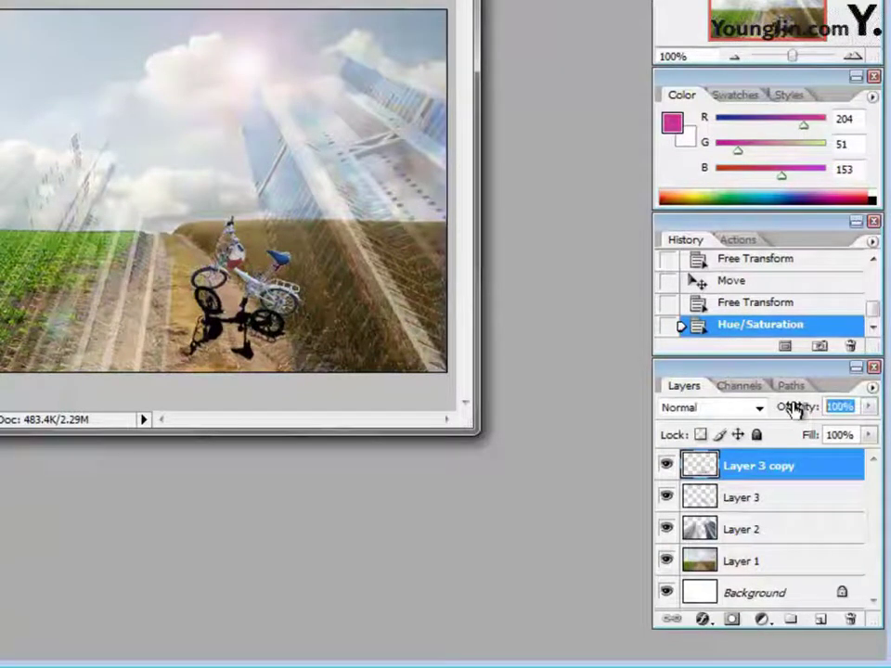
text(50)
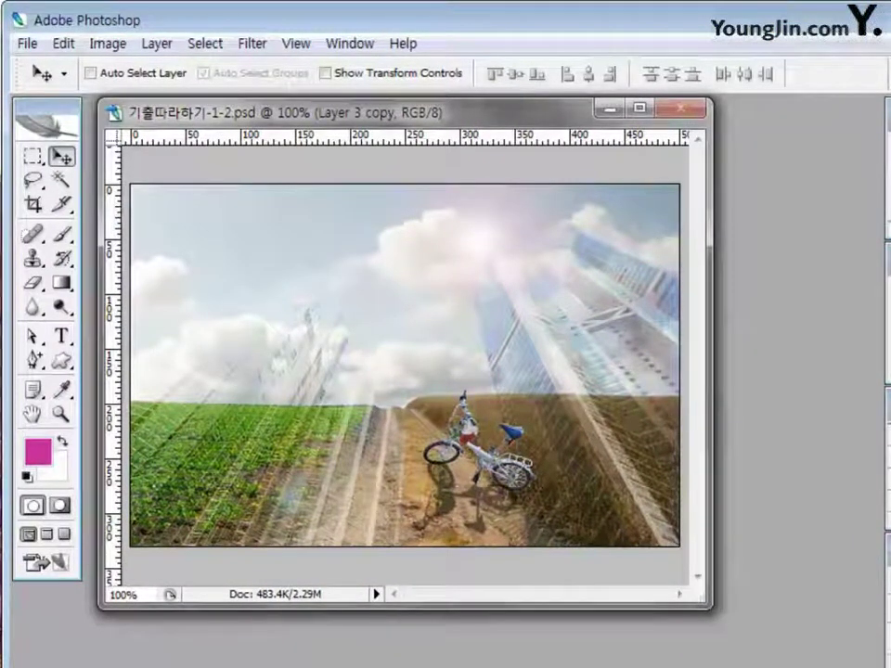
Set up the Custom Shape tool with the five-petal flower shape and no layer style.
click(65, 363)
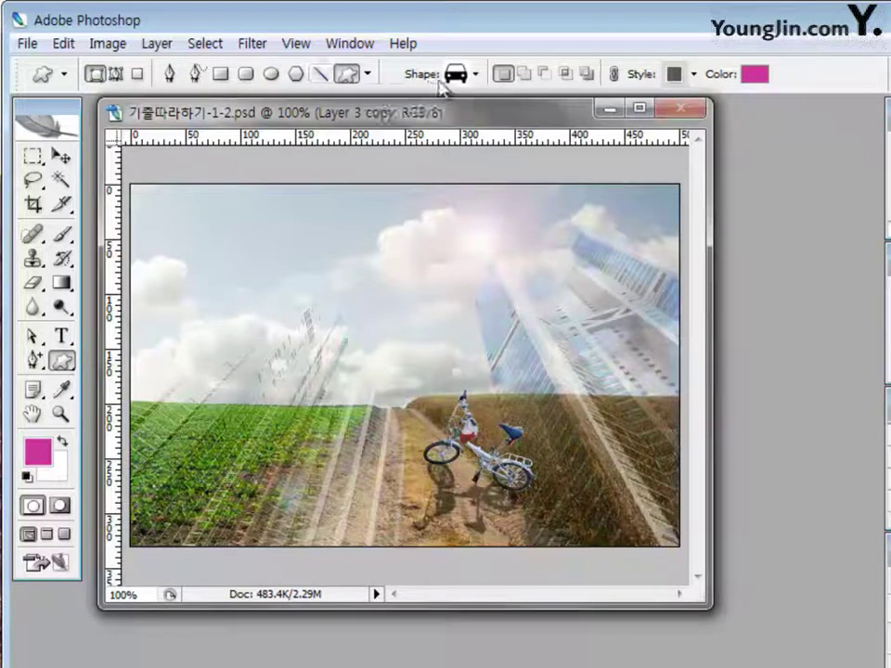
click(477, 76)
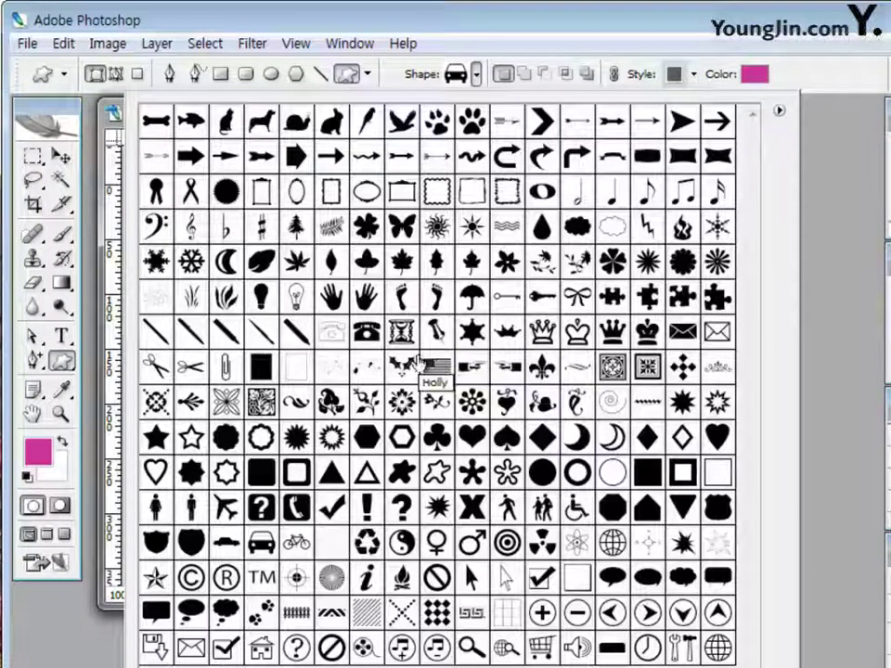
click(611, 262)
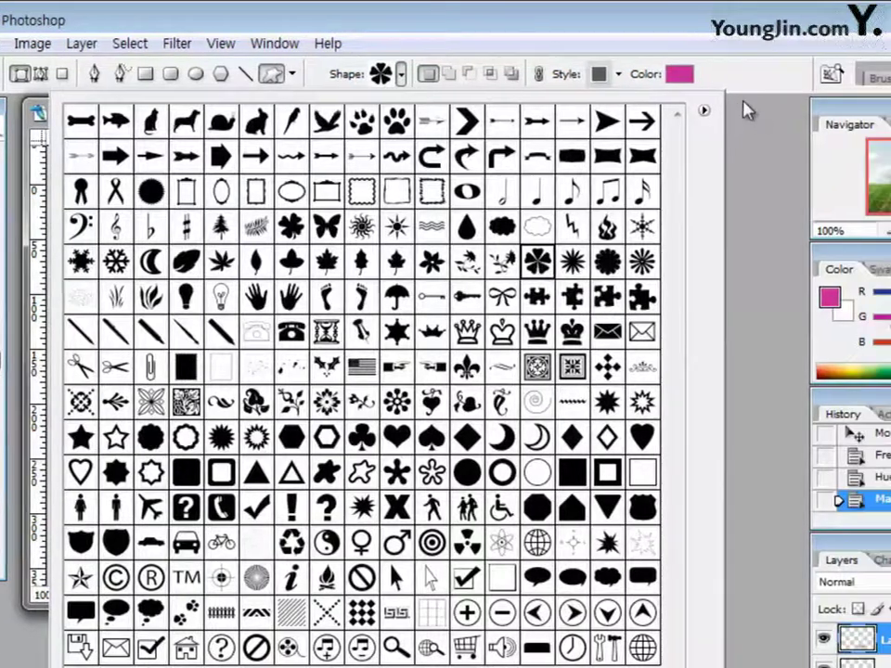
click(717, 84)
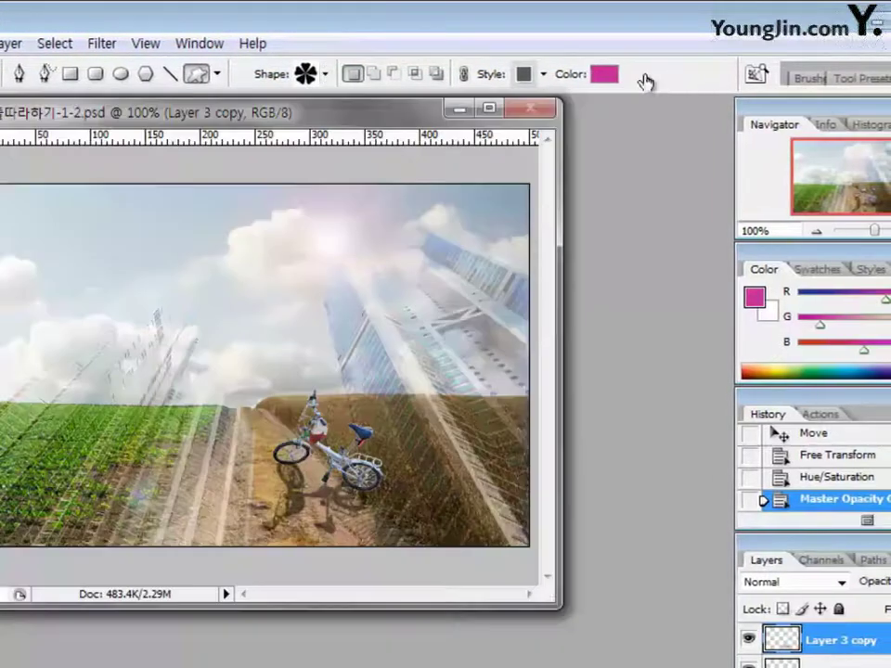
click(545, 81)
click(419, 122)
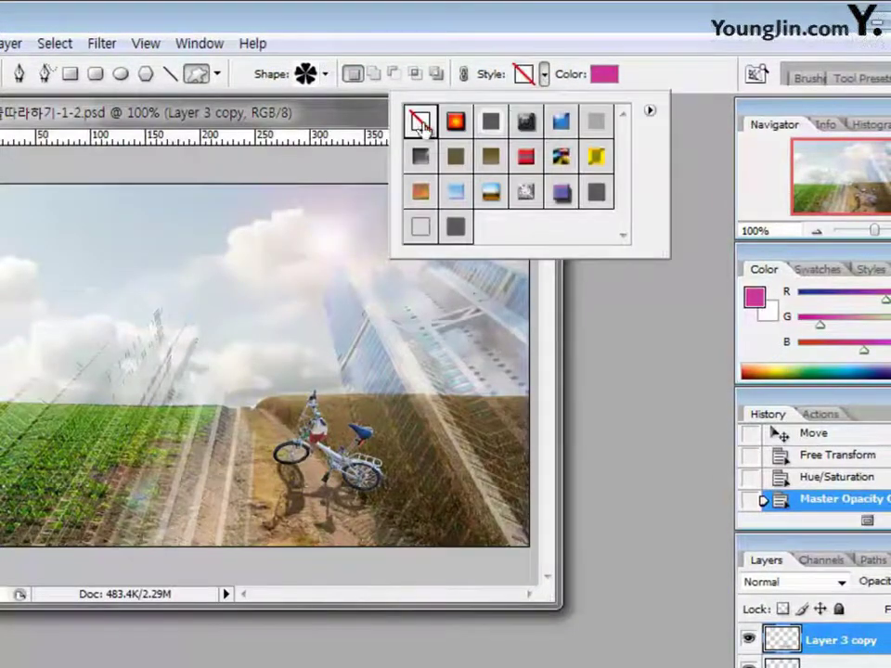
Set the shape color to #ff6666 and draw a flower about 70 px wide in the sky near the image's upper-left corner.
click(604, 75)
drag(781, 499, 736, 502)
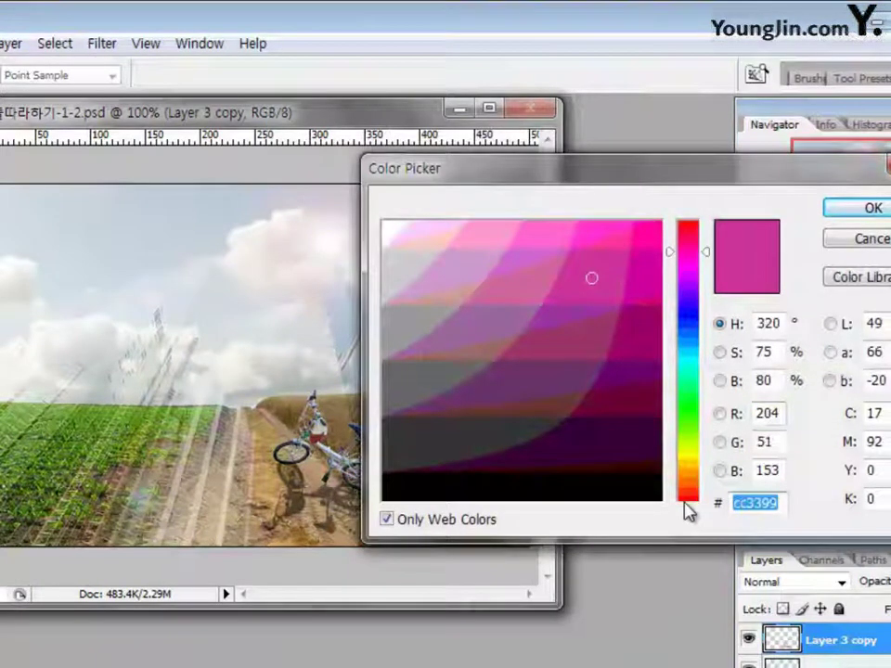
text(2)
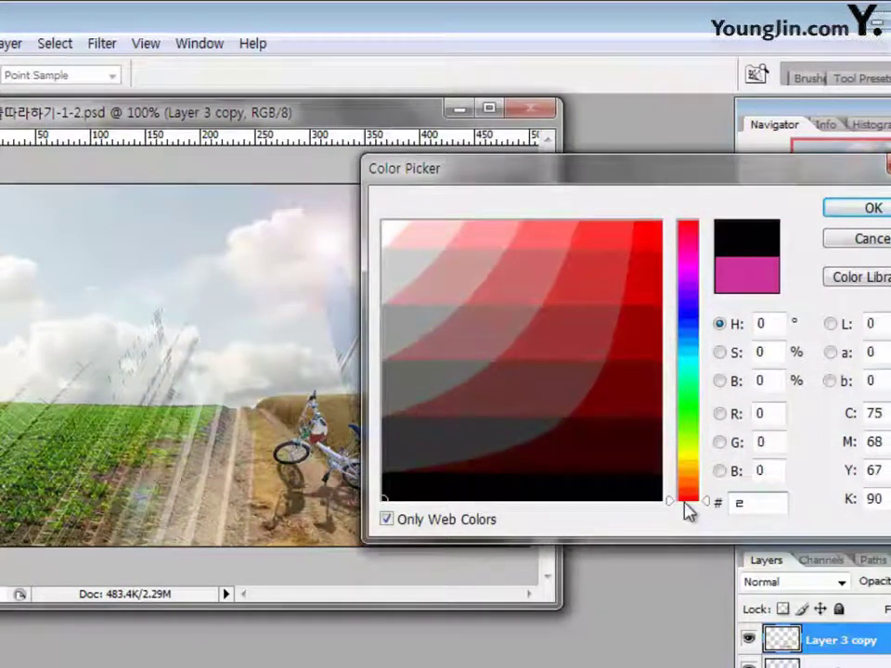
text(ff6666)
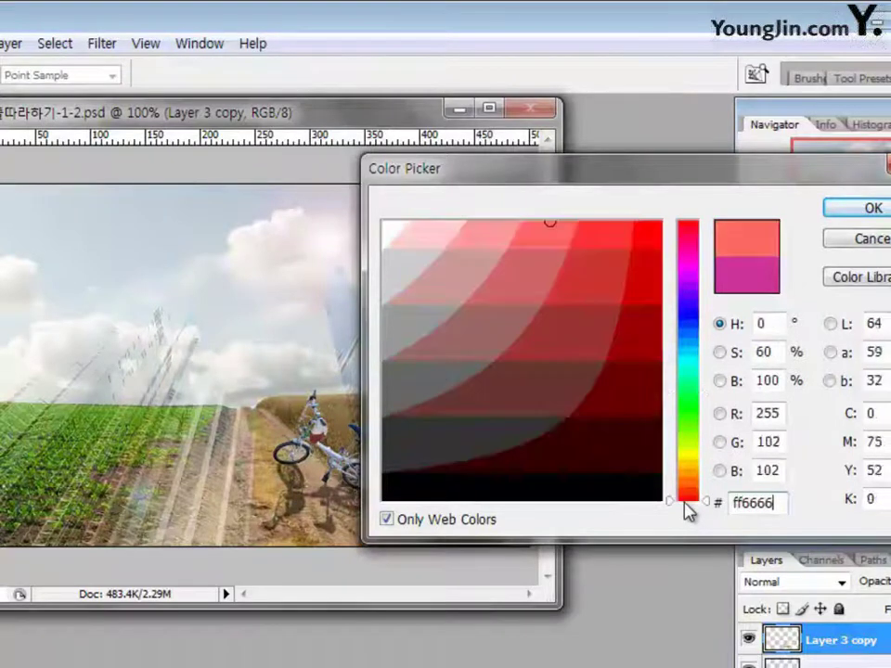
key(Return)
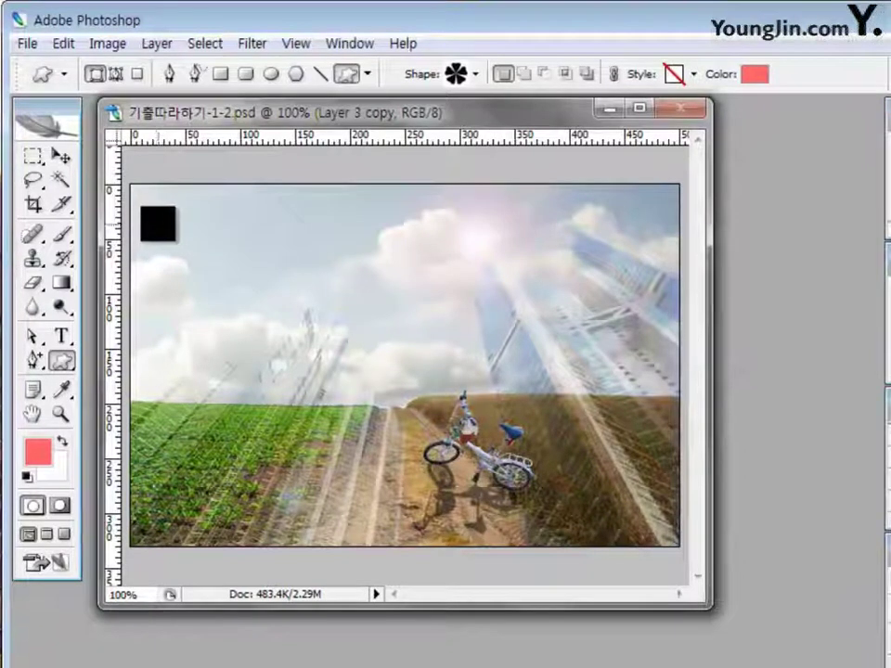
drag(161, 220, 239, 283)
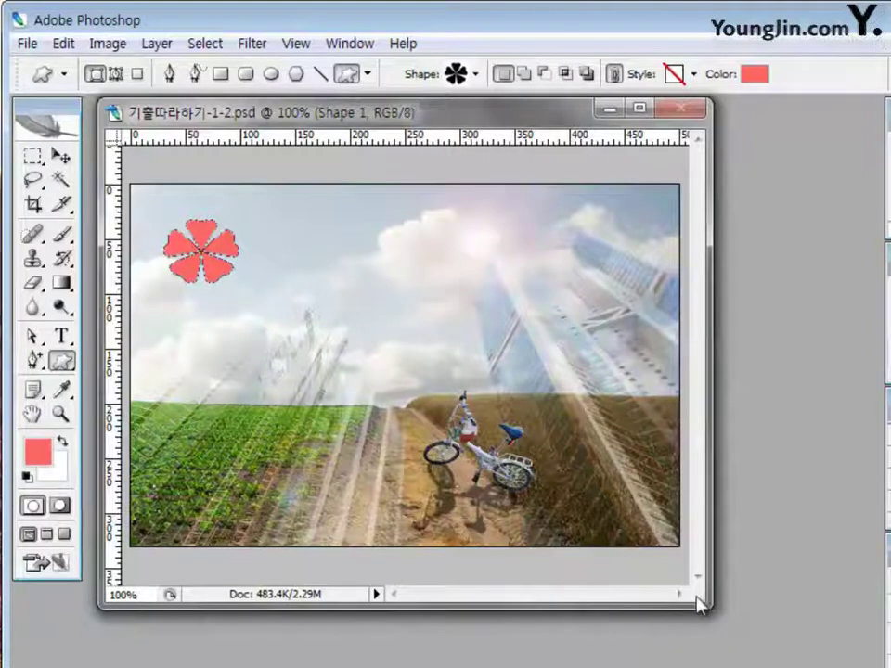
drag(704, 602, 710, 543)
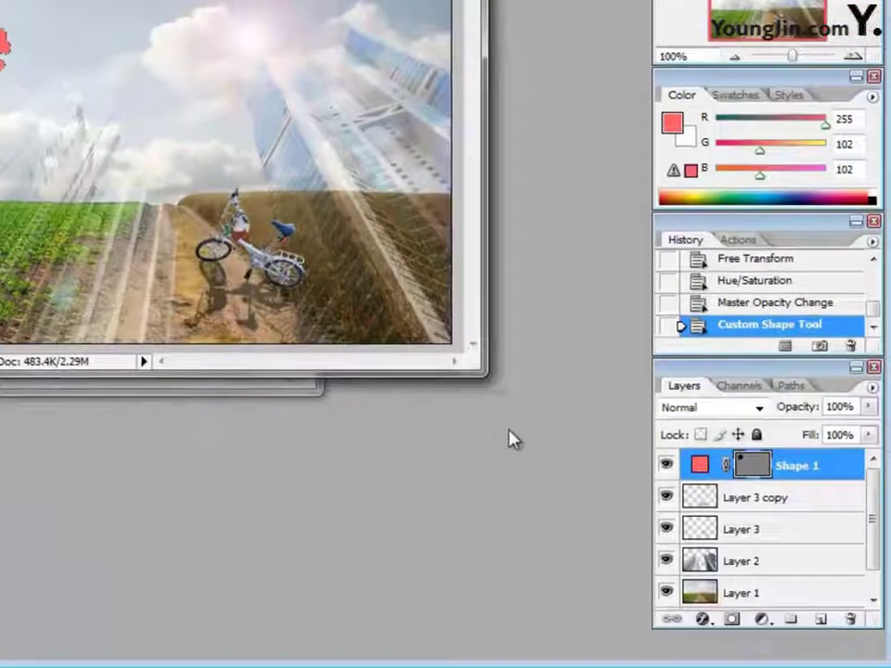
Add a Drop Shadow with the default settings to the flower shape layer.
click(702, 619)
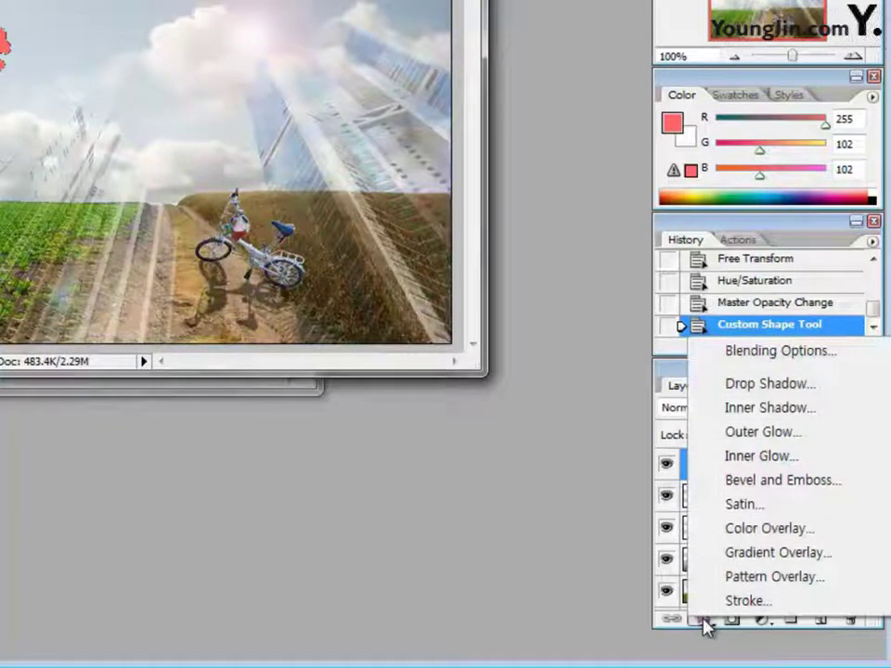
click(763, 385)
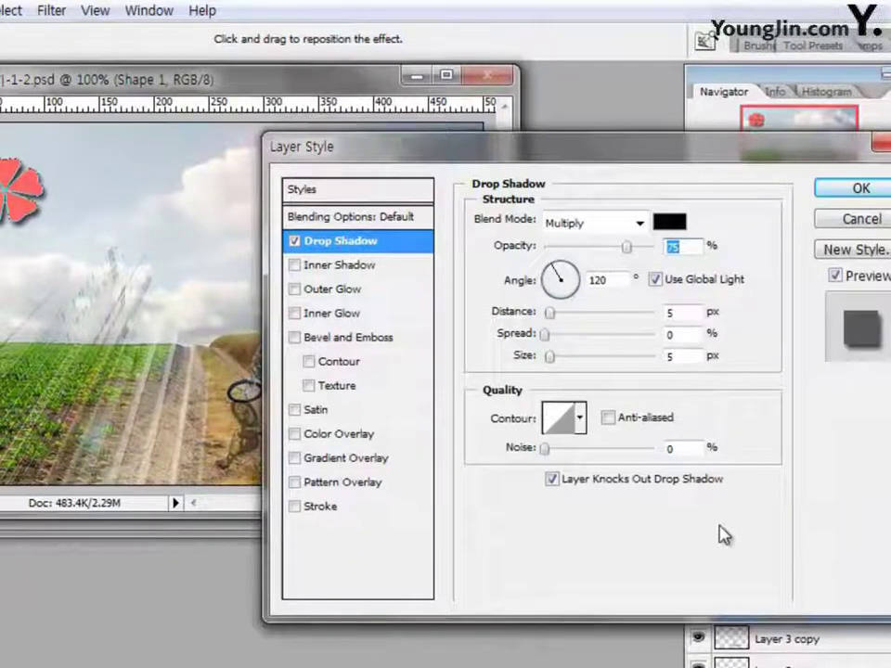
click(866, 191)
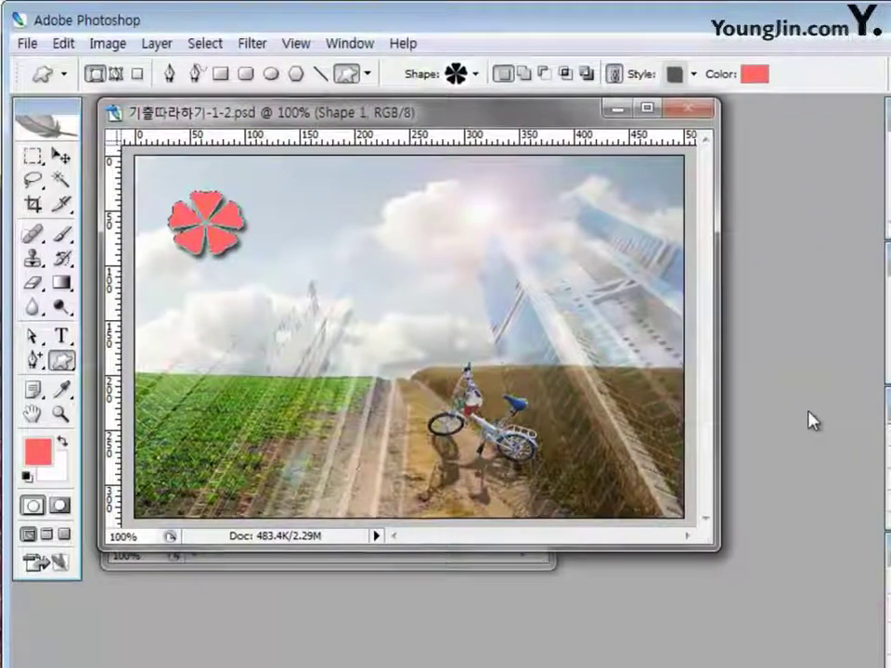
Set up the Horizontal Type tool with the 궁서 font at 60 pt.
click(62, 337)
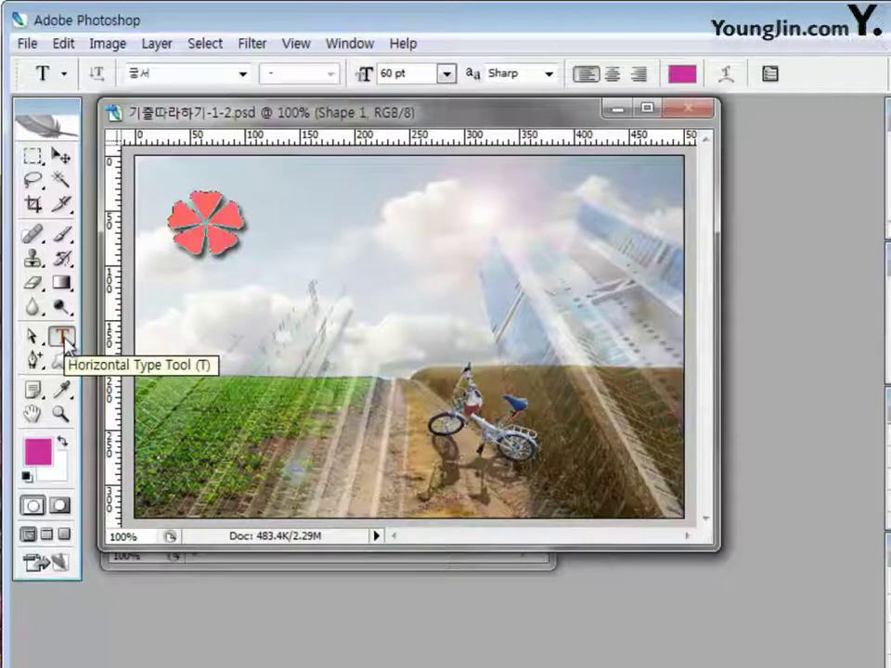
click(239, 74)
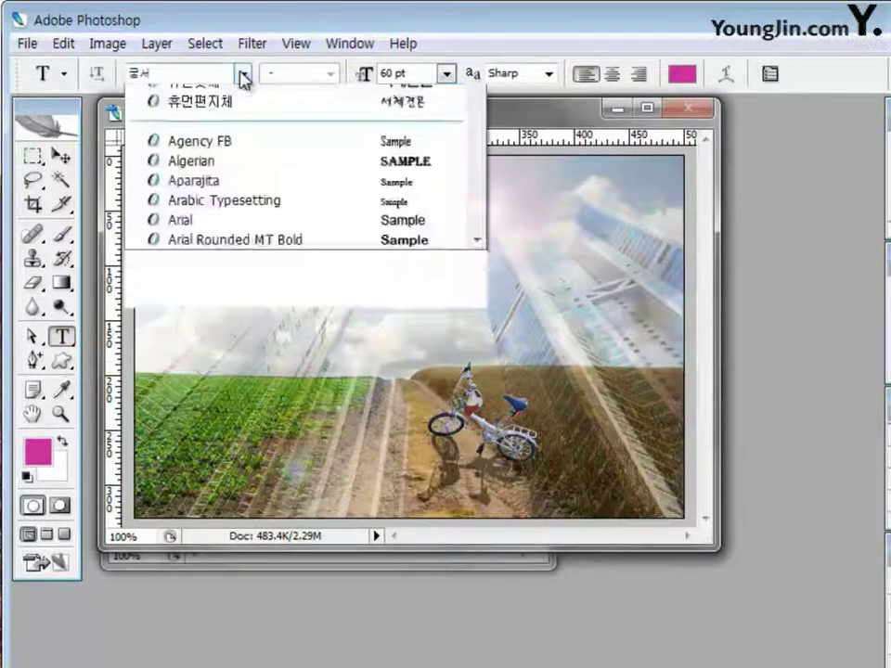
click(227, 97)
drag(423, 73, 323, 72)
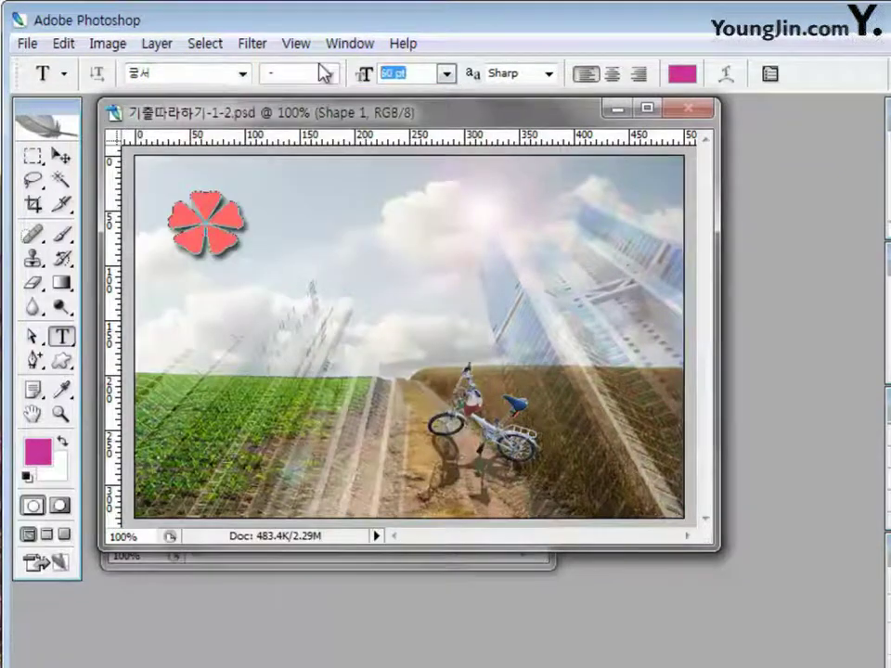
text(60)
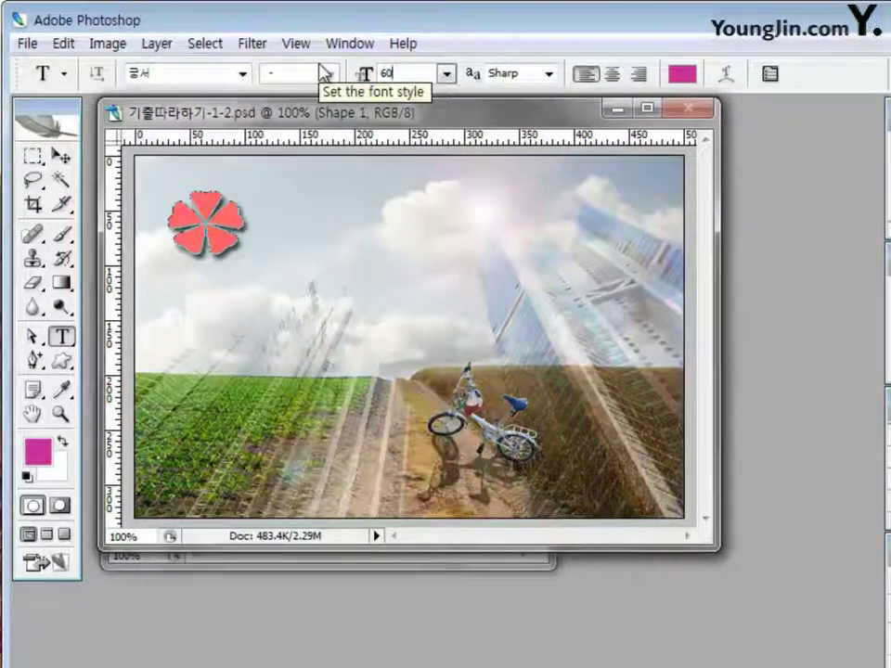
key(Return)
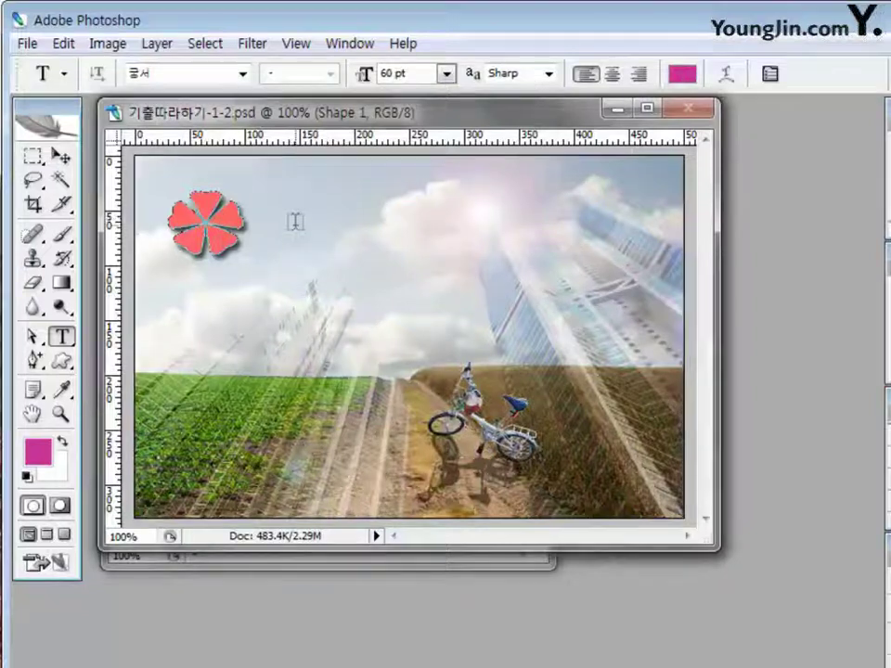
Add the title text "도시탈출" in the sky beside the flower and shift it slightly down and closer to the flower.
click(293, 237)
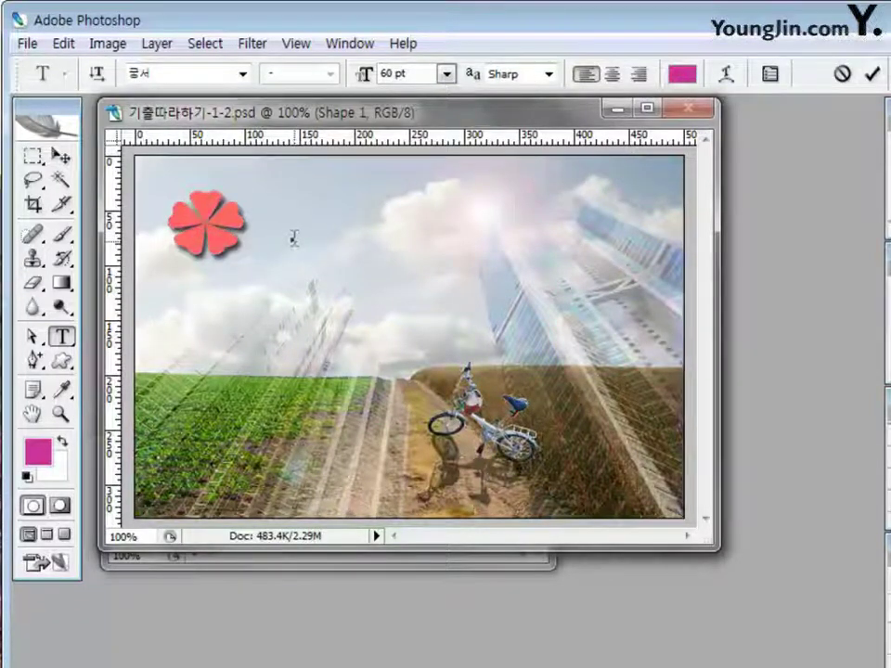
text(eh)
key(BackSpace)
key(BackSpace)
text(도)
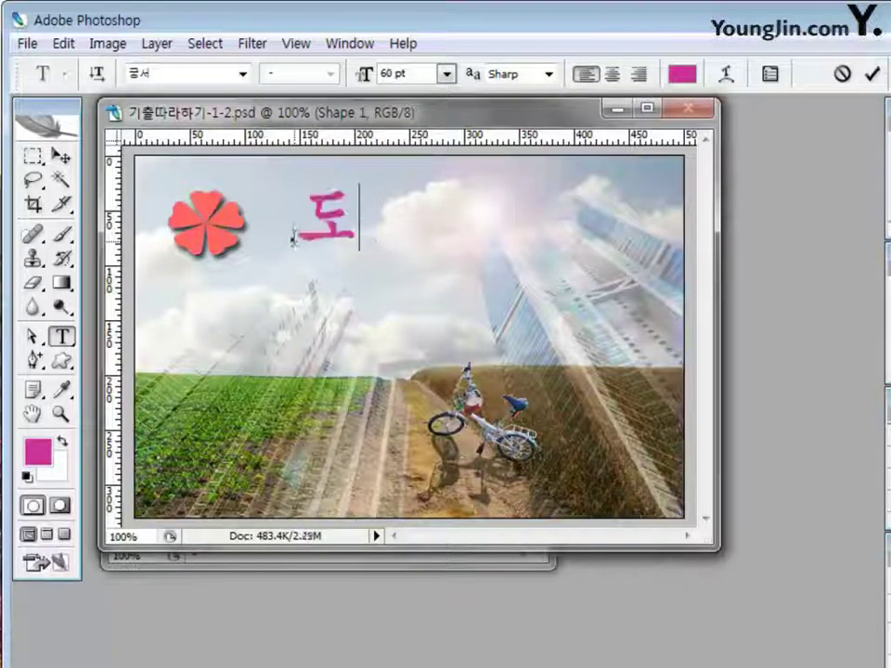
text(시탈)
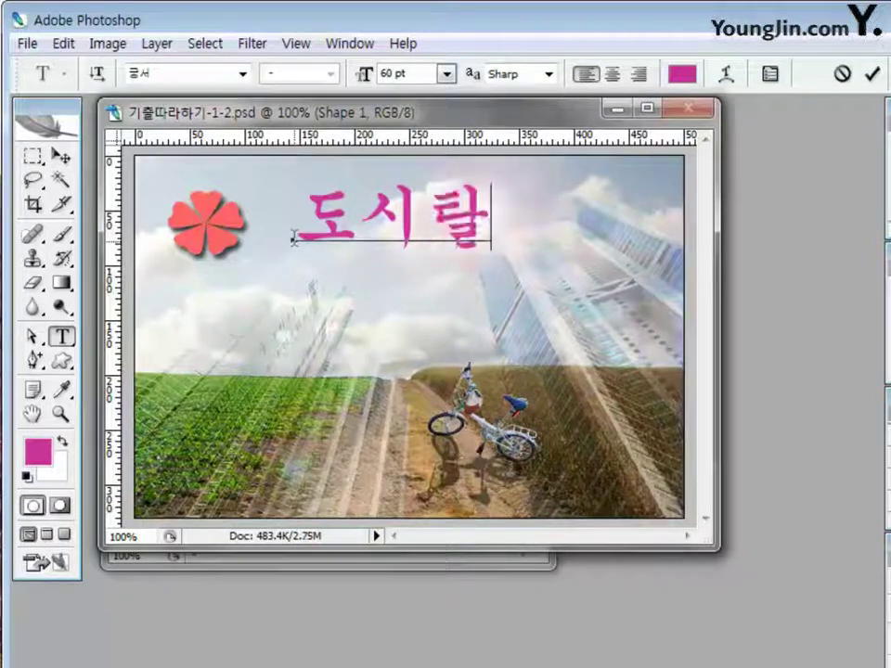
text(출)
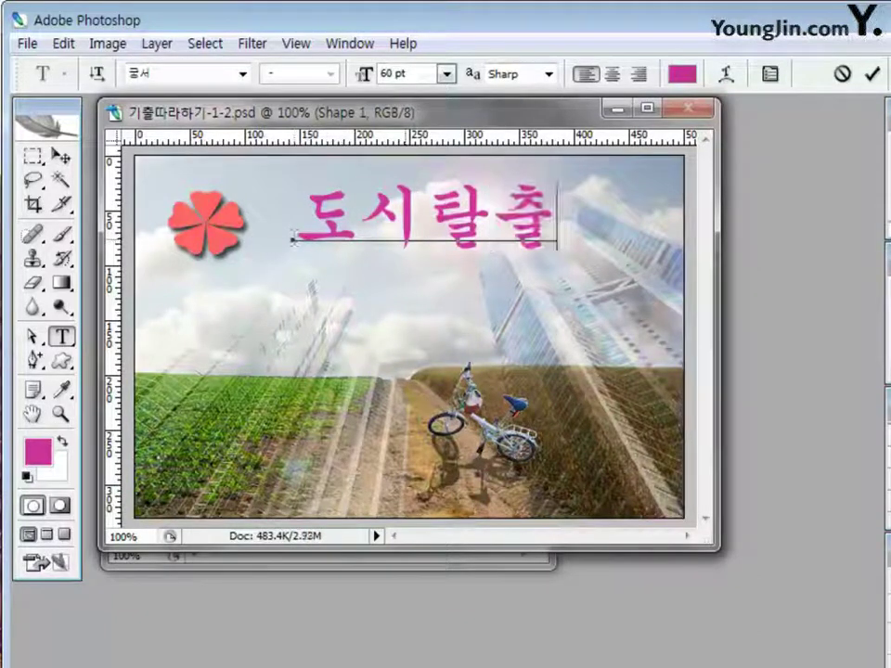
drag(418, 222, 397, 232)
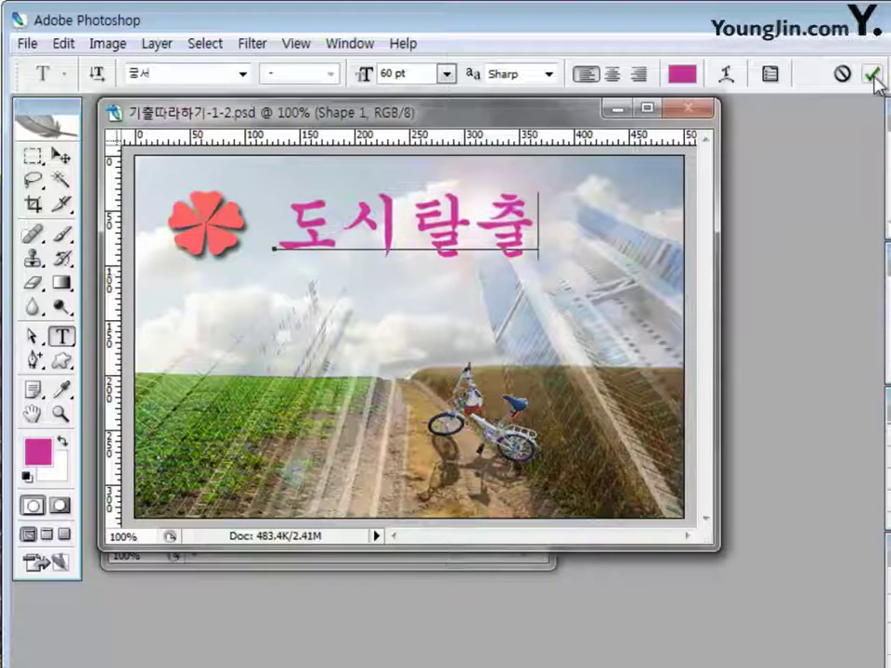
click(873, 74)
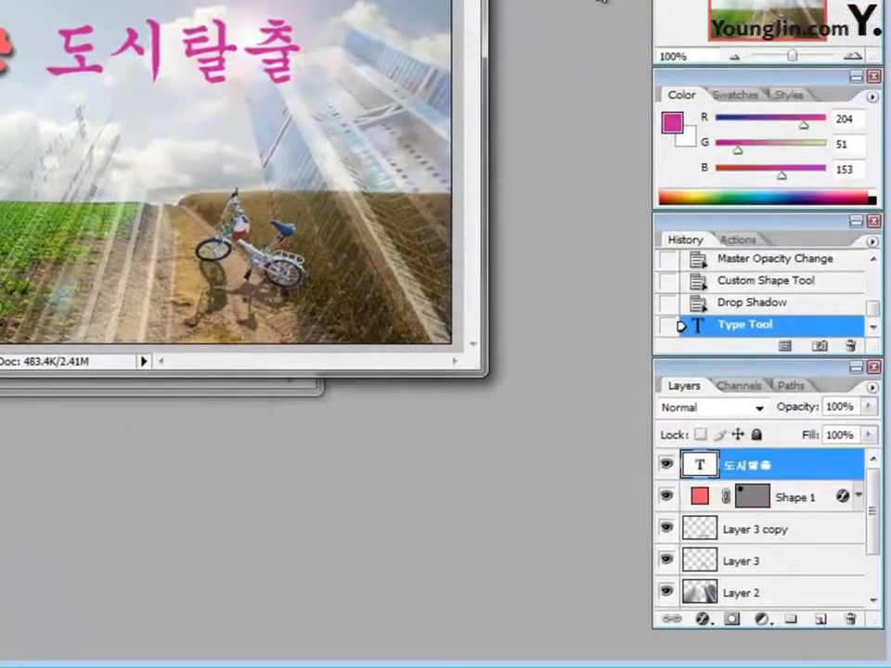
Add a Gradient Overlay to the title text layer and set the gradient's starting color stop to #ffff00.
click(704, 622)
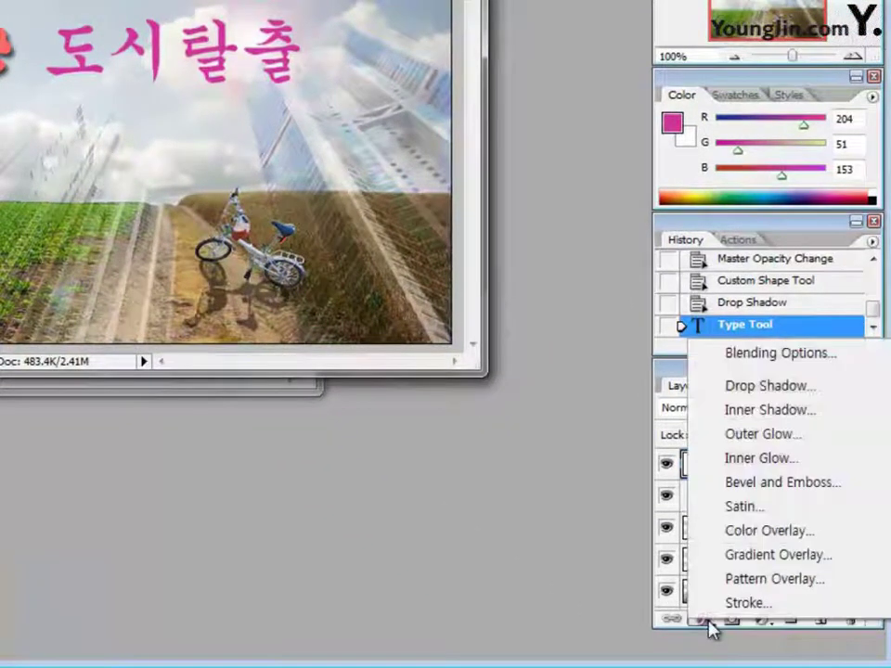
click(741, 555)
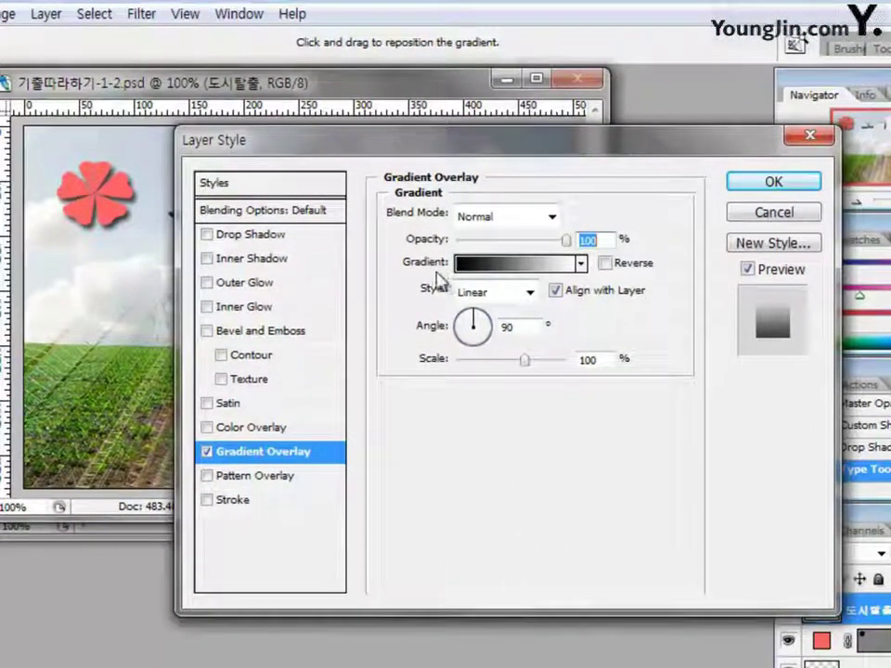
click(534, 267)
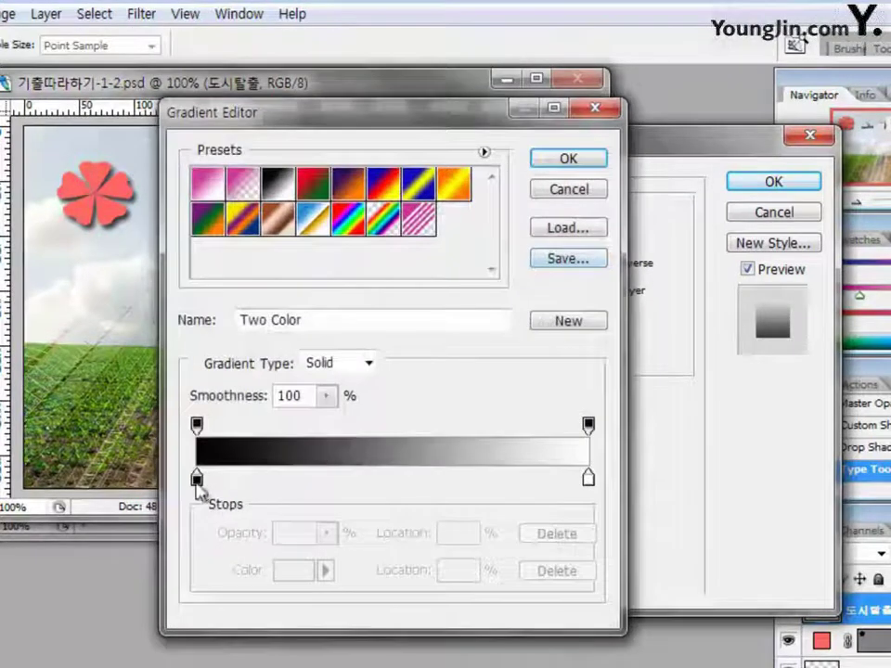
double_click(196, 478)
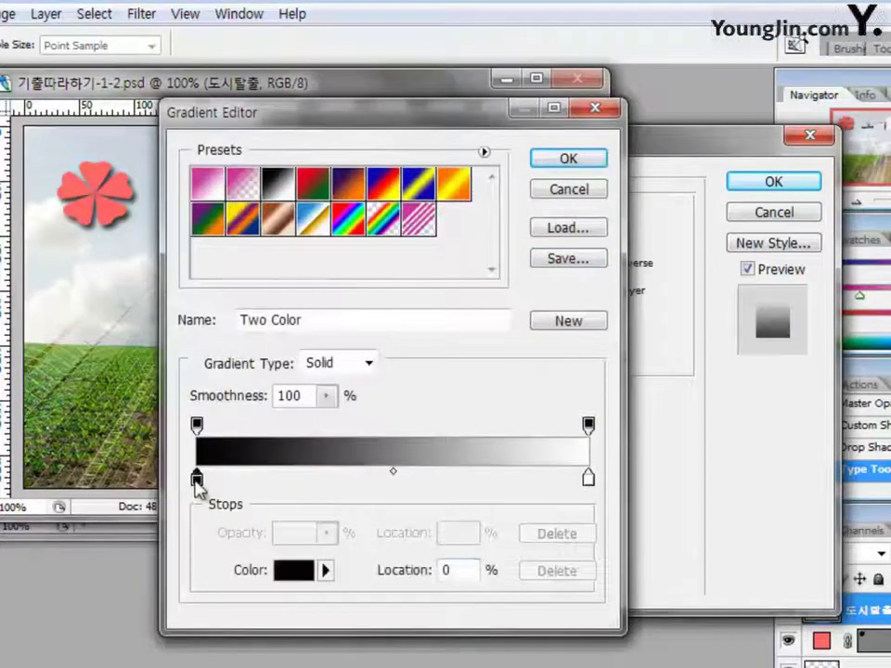
drag(822, 473, 740, 471)
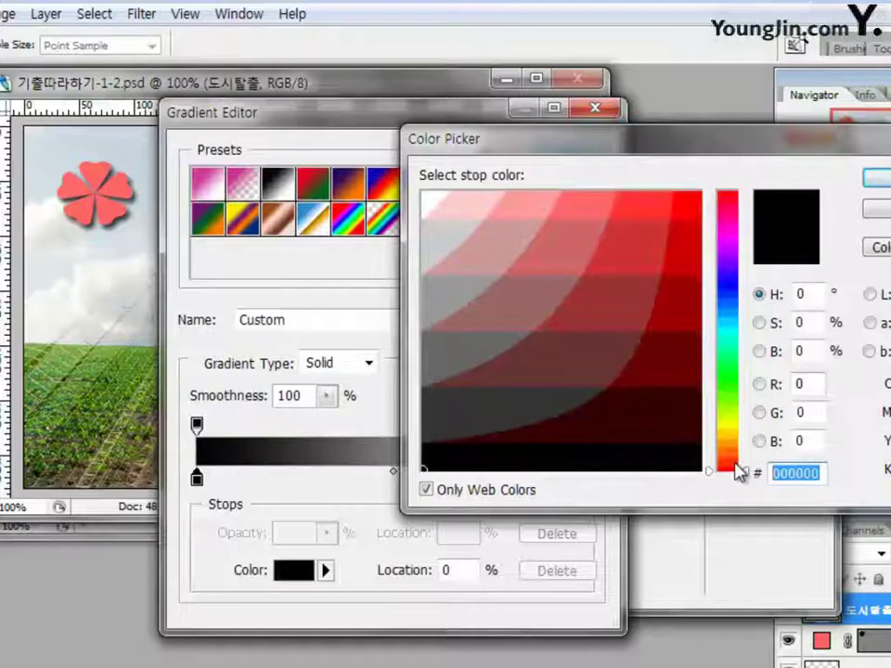
text(ㄹ)
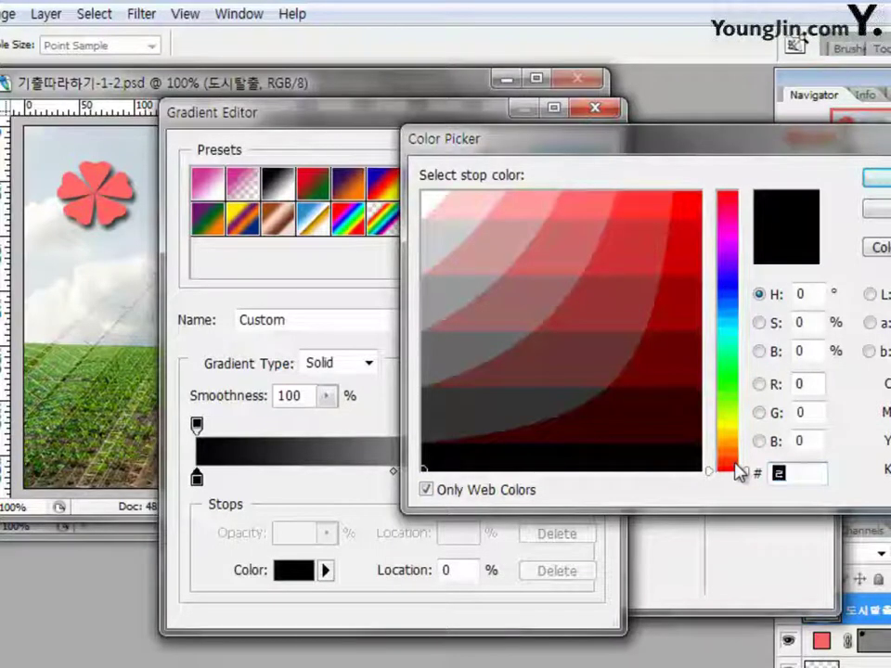
key(BackSpace)
text(ffff)
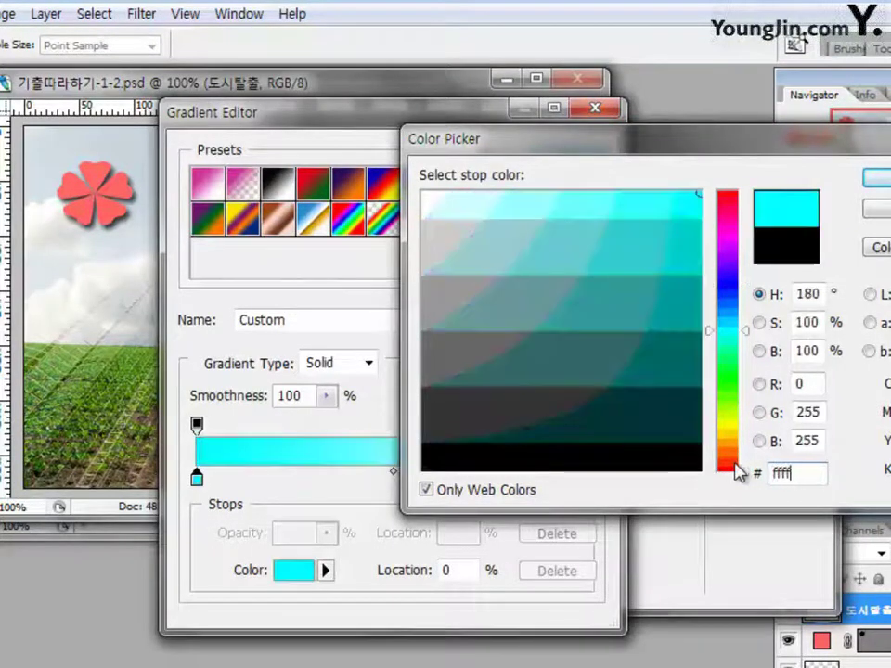
text(00)
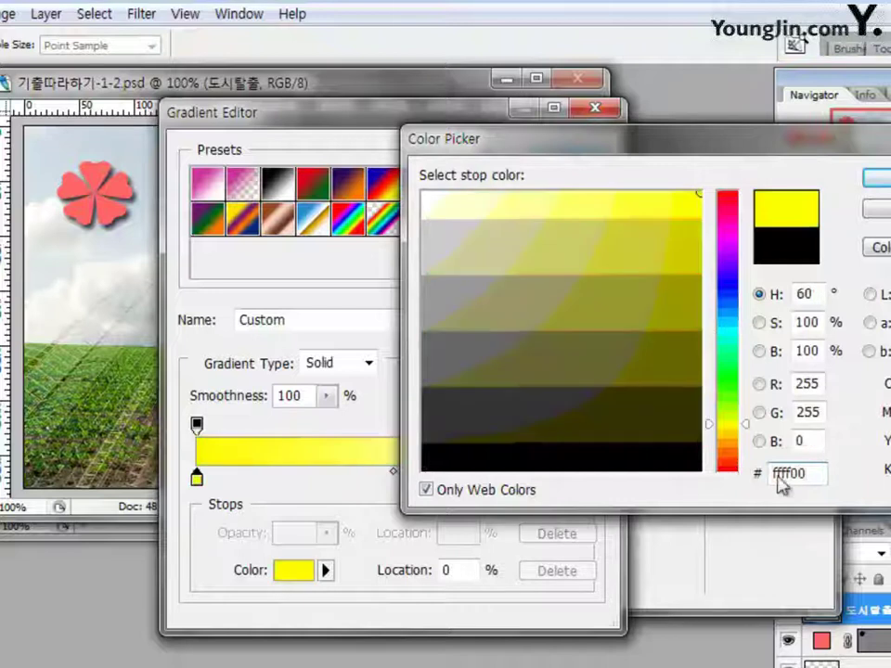
key(Return)
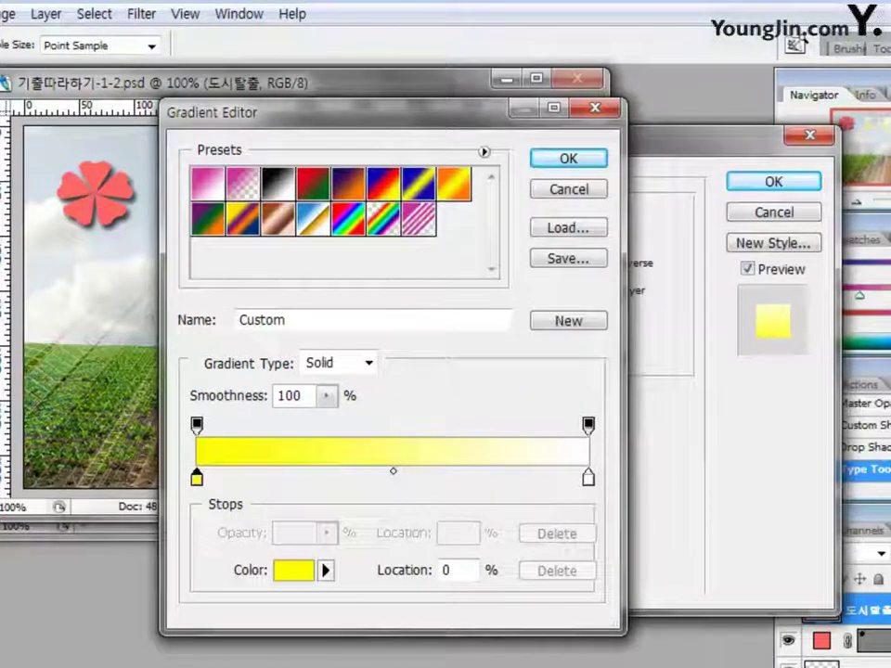
Set the gradient's ending color stop to #ff0000 and accept the edited gradient.
click(589, 477)
double_click(589, 477)
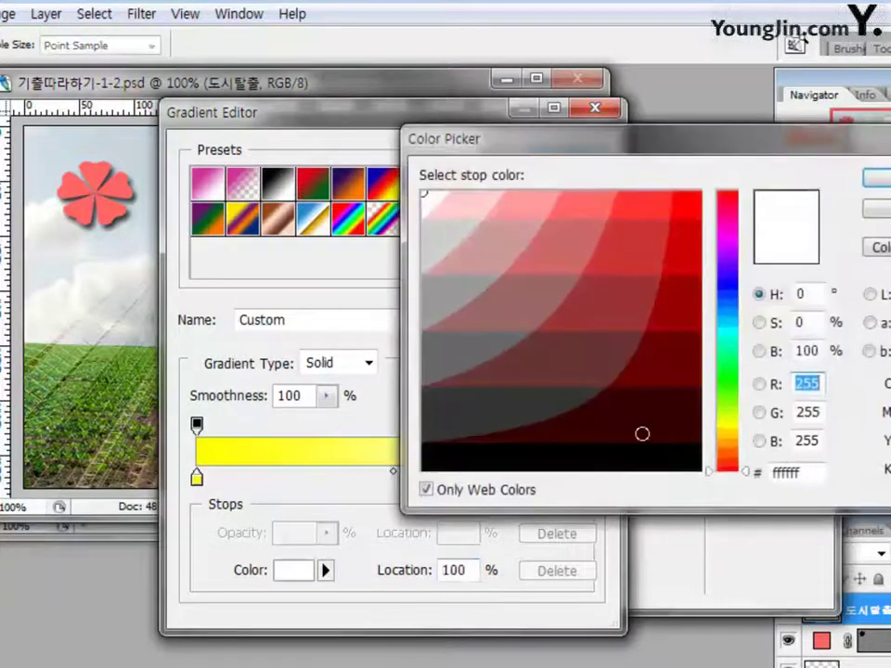
click(791, 472)
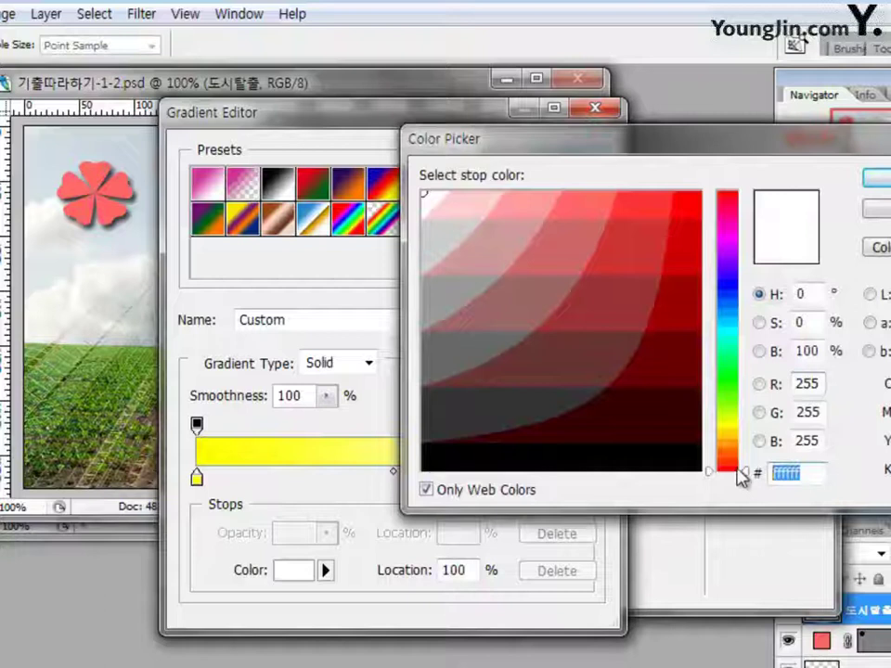
text(ff0000)
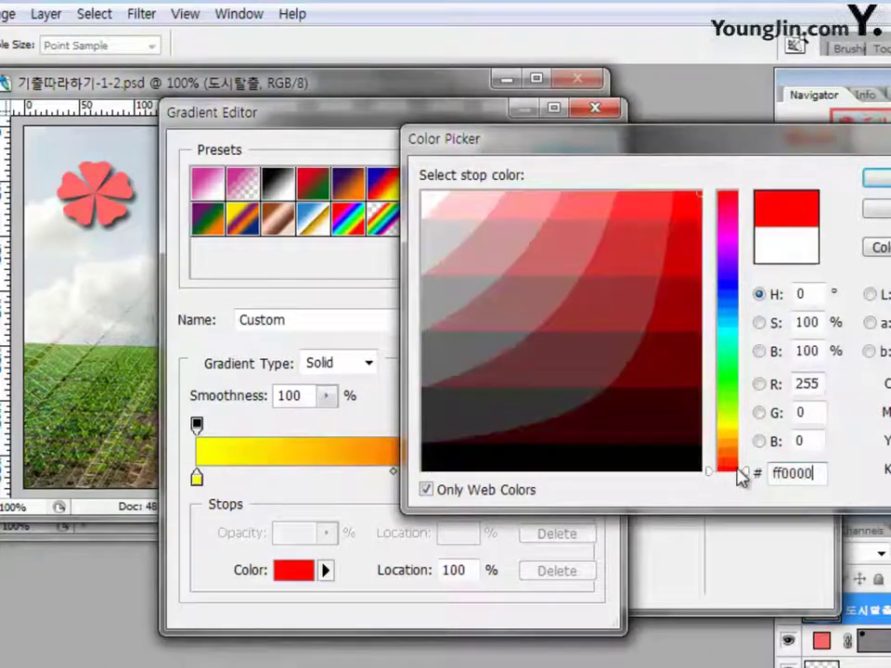
key(Return)
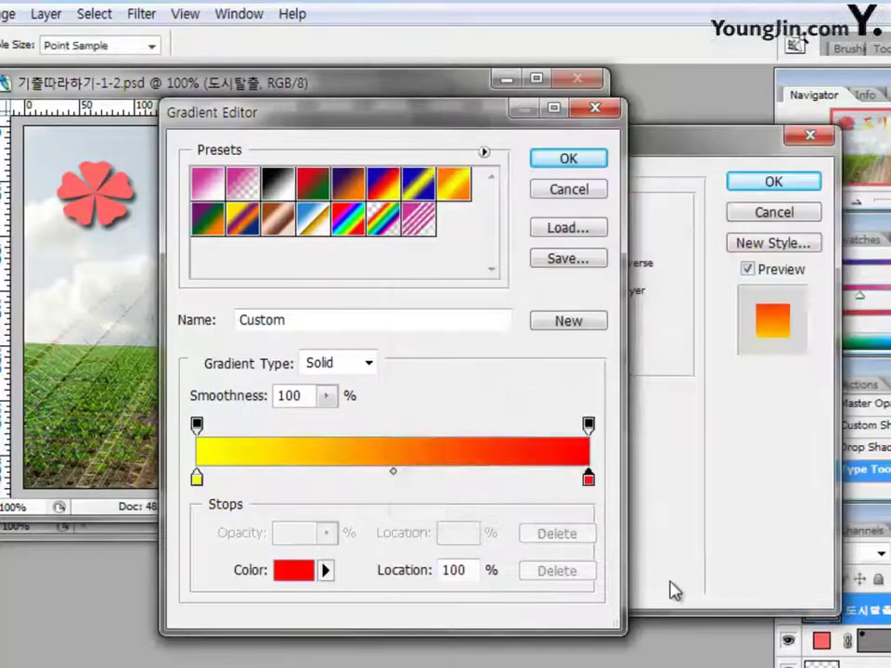
click(569, 160)
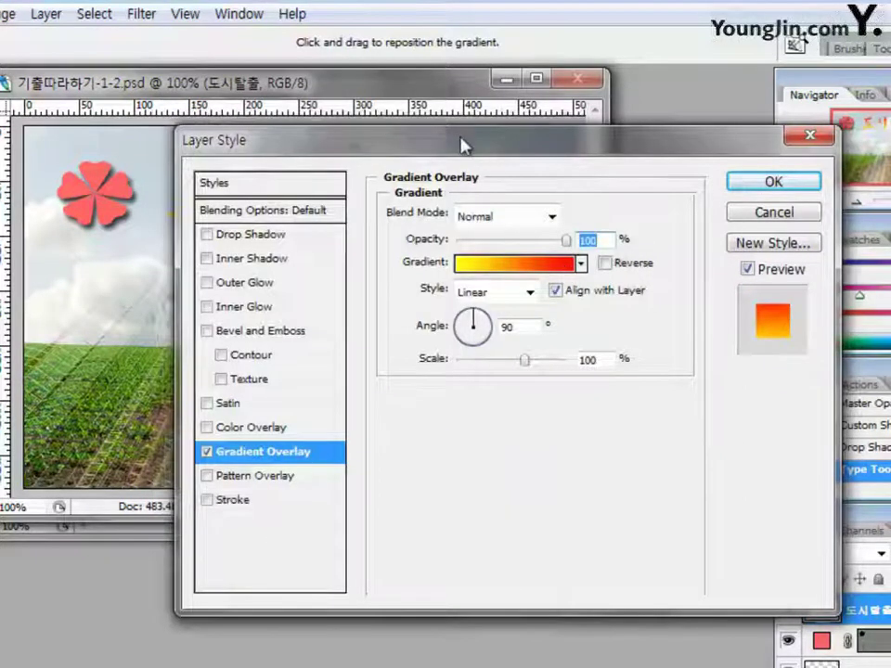
Set the Gradient Overlay angle to 180° and add a Drop Shadow with the default settings to the title text.
drag(462, 143, 362, 283)
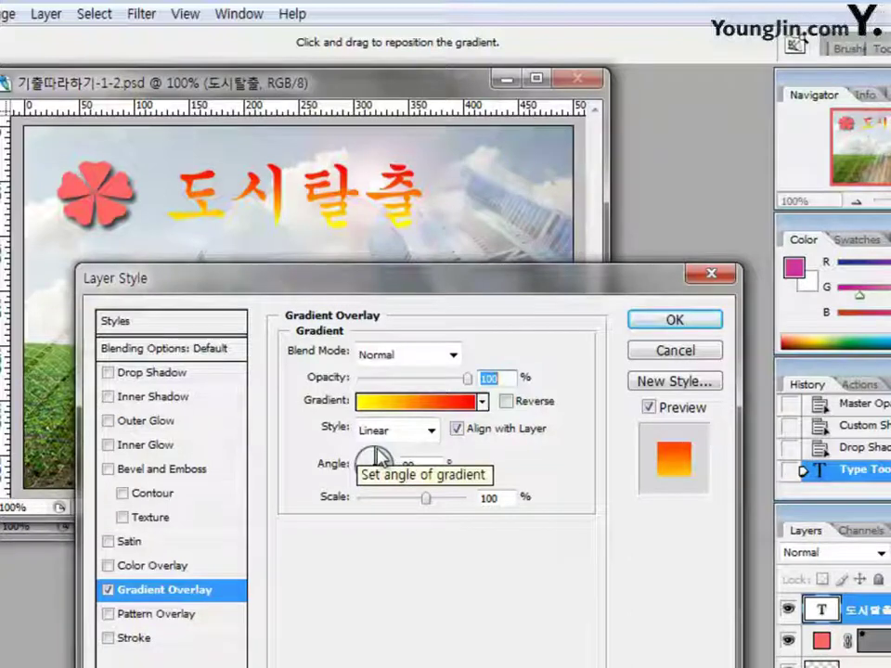
mouse_move(374, 450)
mouse_down()
mouse_move(358, 469)
mouse_move(373, 463)
mouse_up()
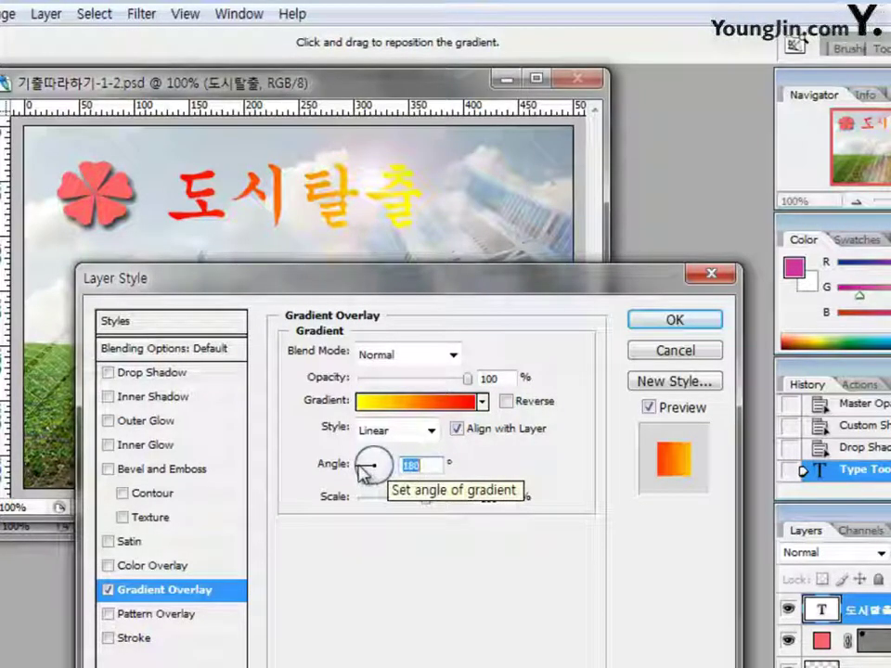
drag(360, 471, 716, 531)
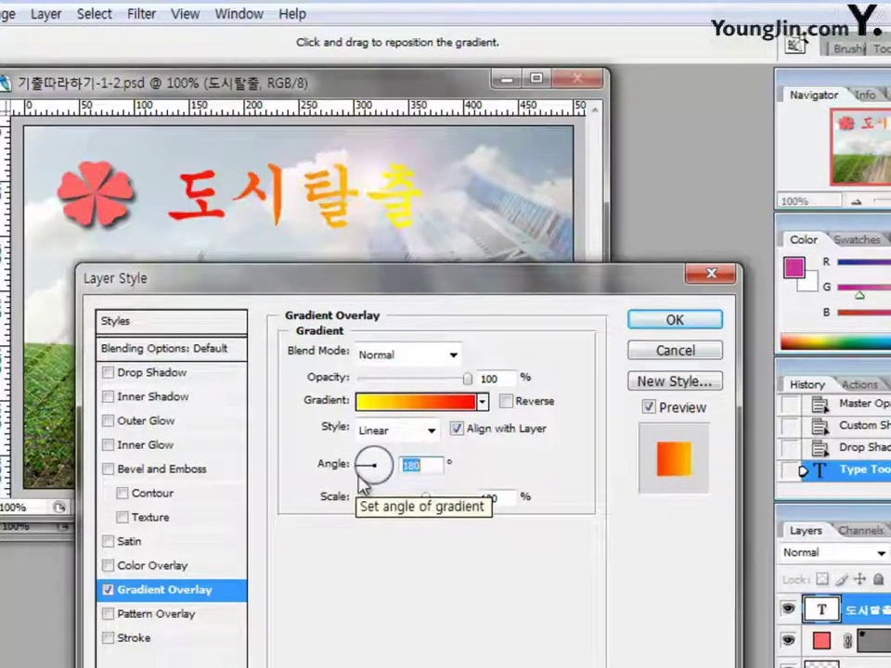
click(126, 373)
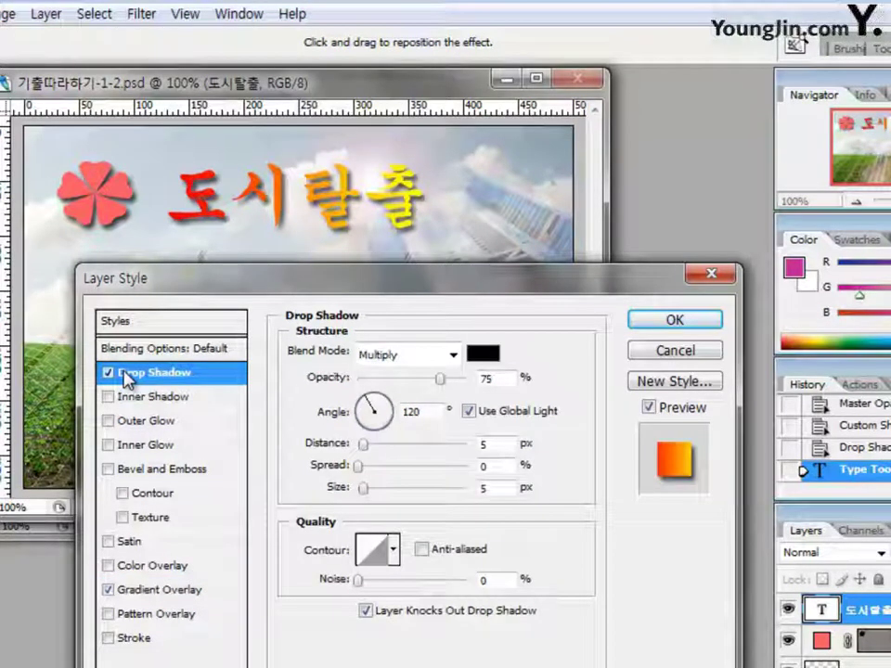
click(685, 324)
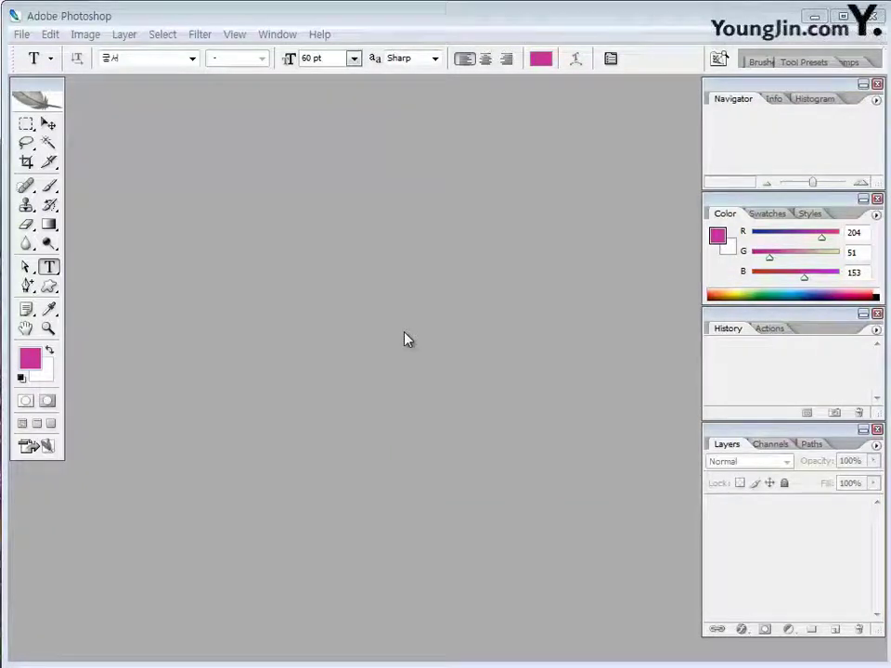
Create a new 600 x 400 pixel document at 72 pixels/inch in RGB Color with a white background.
key(ctrl+n)
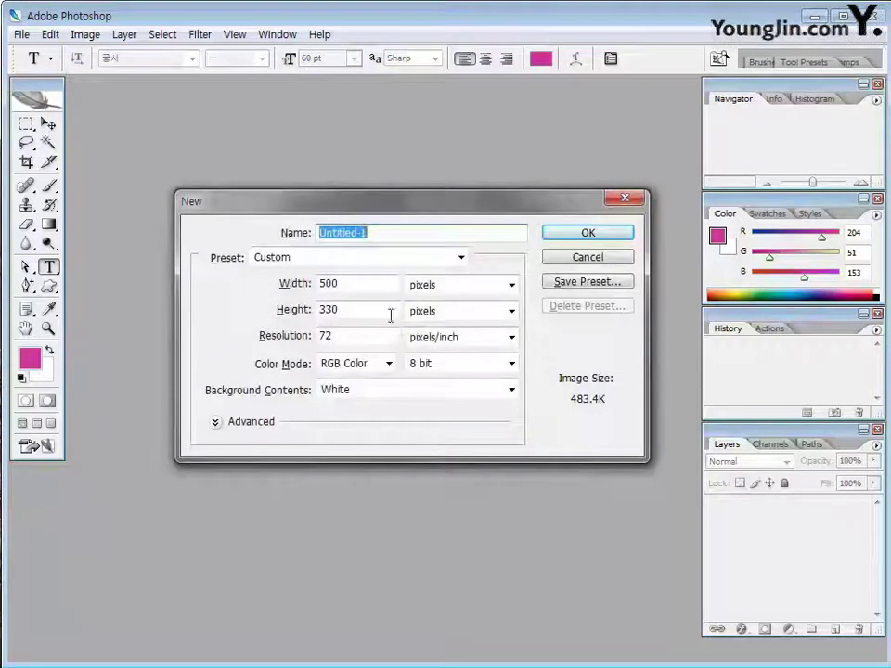
key(Tab)
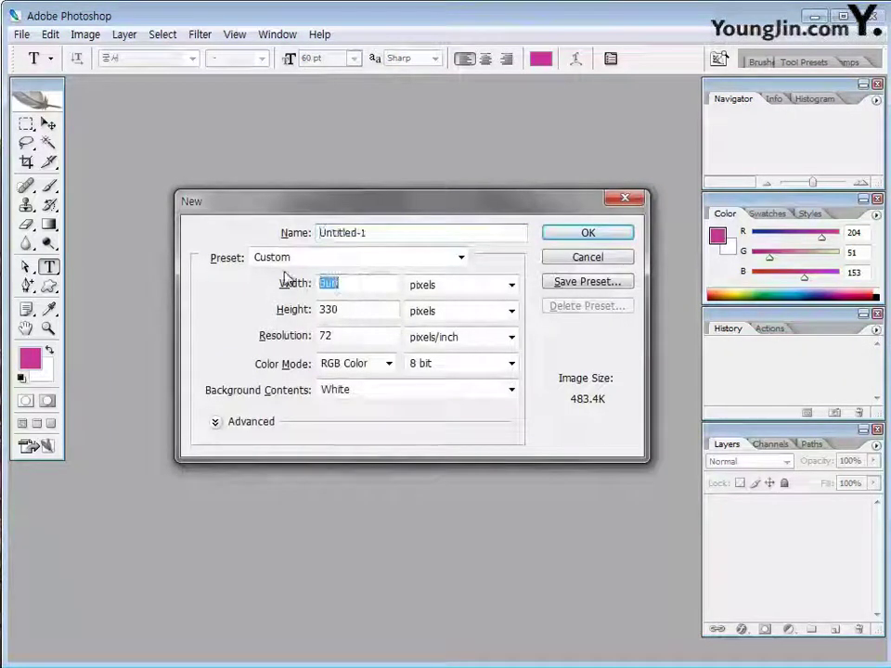
text(600)
key(Tab)
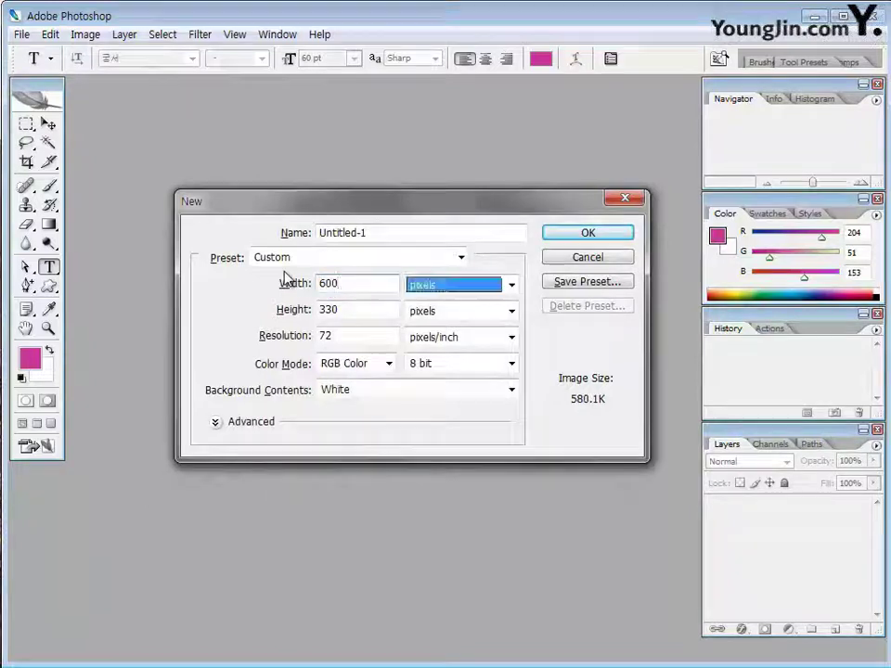
key(Tab)
text(400)
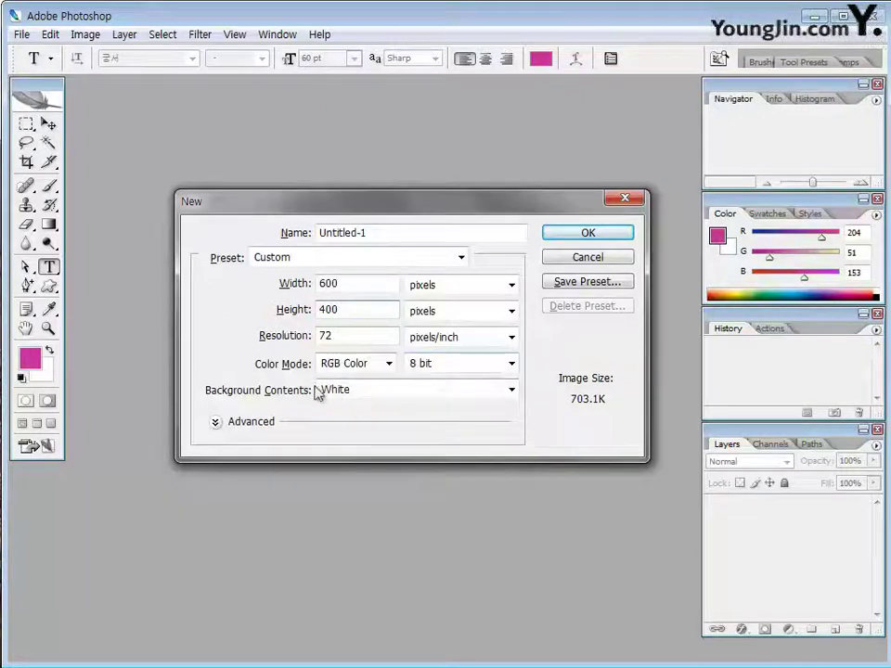
click(588, 234)
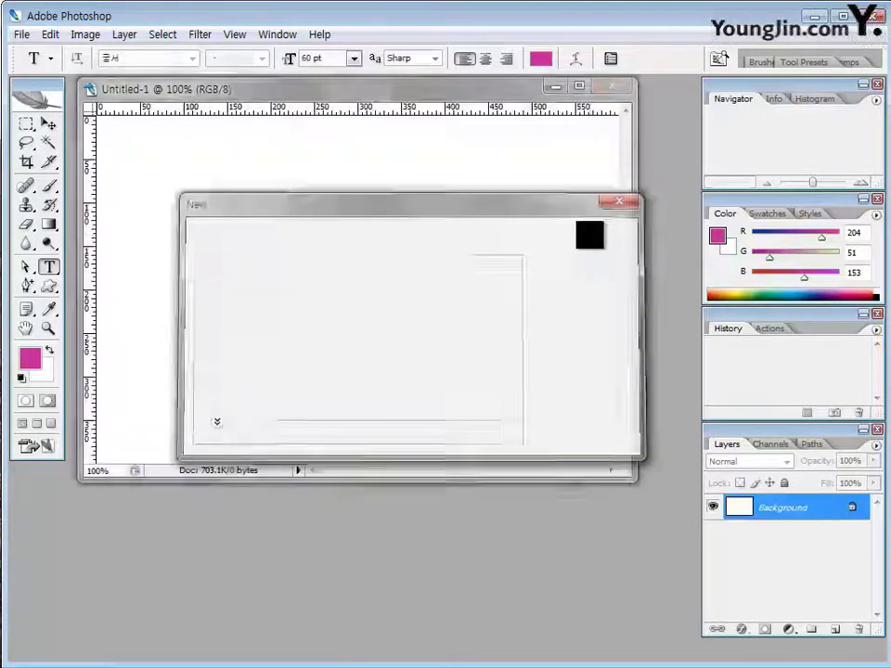
Enlarge the document window to show the whole canvas and save the file as 기출따라하기-1-3 in Photoshop format in the Part04 folder.
drag(627, 475, 653, 492)
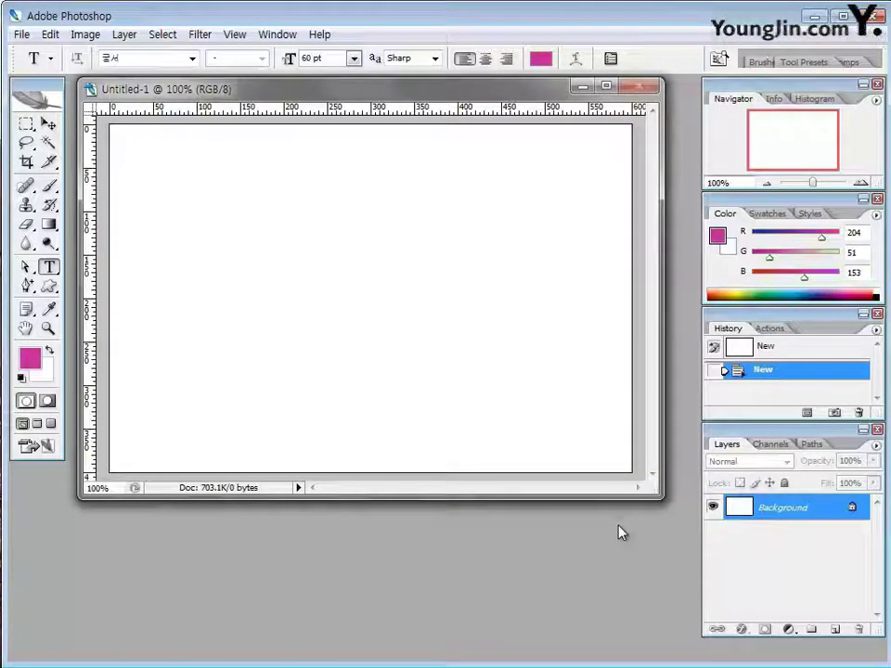
click(20, 35)
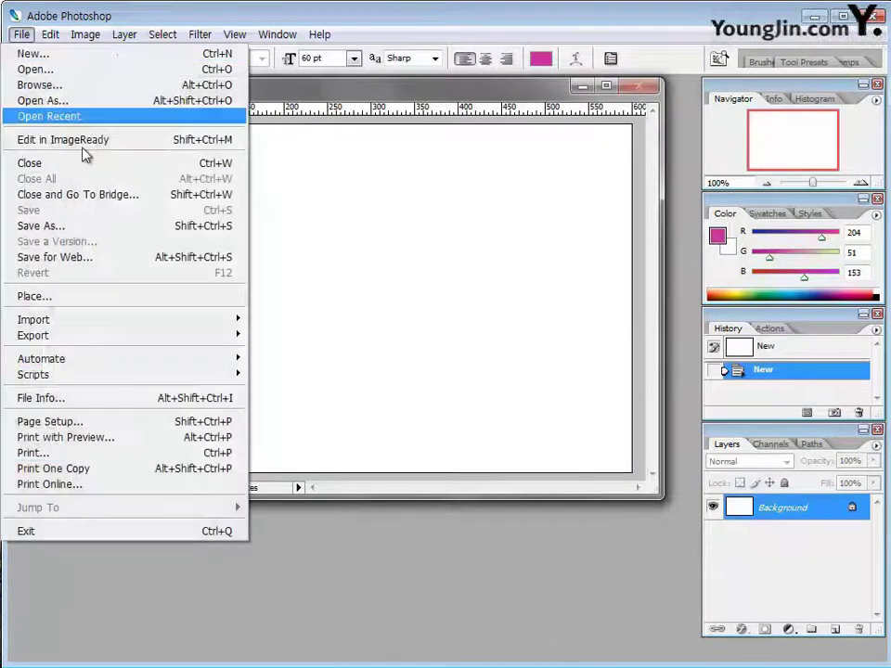
click(97, 227)
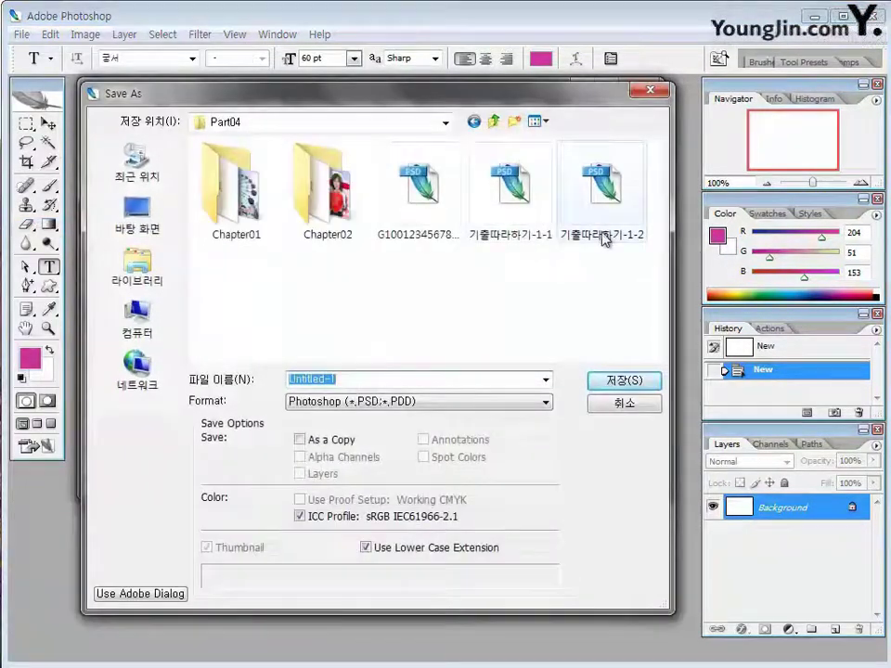
click(604, 238)
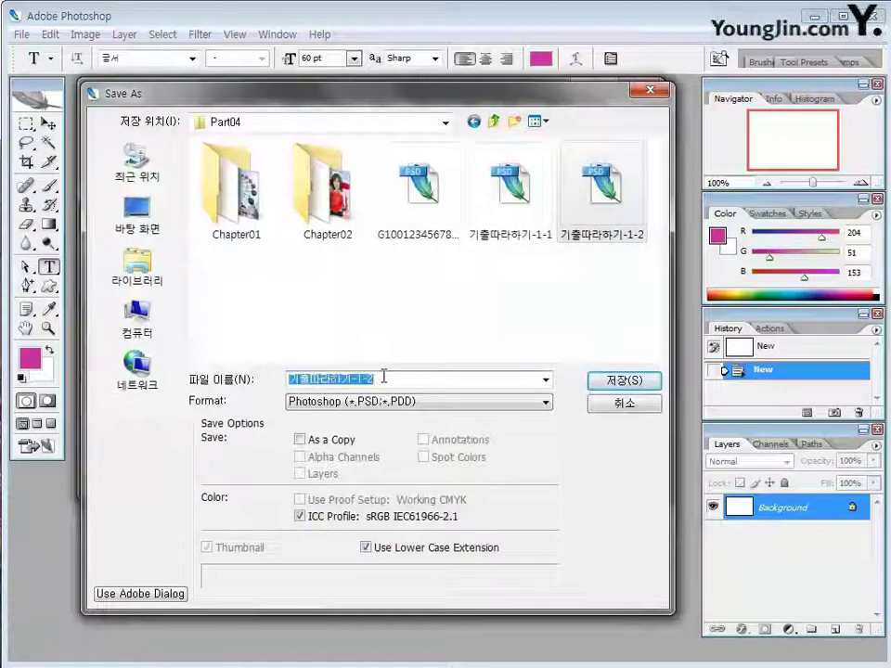
click(384, 377)
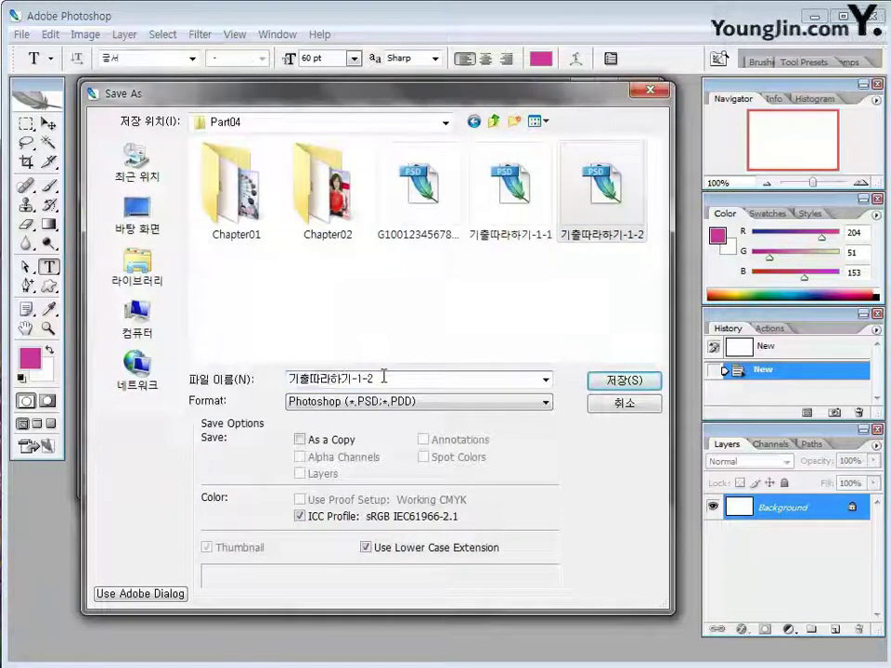
key(BackSpace)
text(ㅓ)
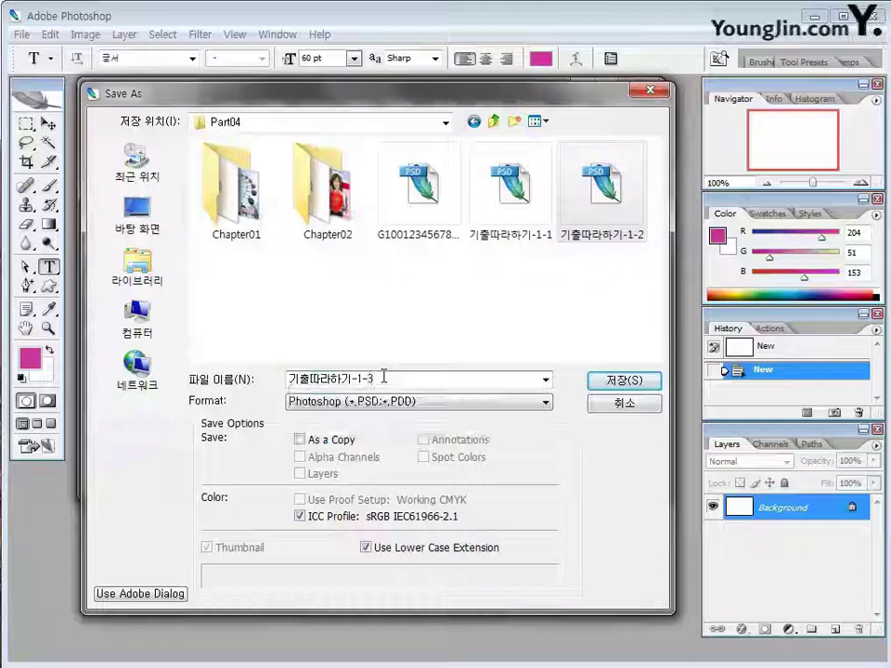
click(648, 384)
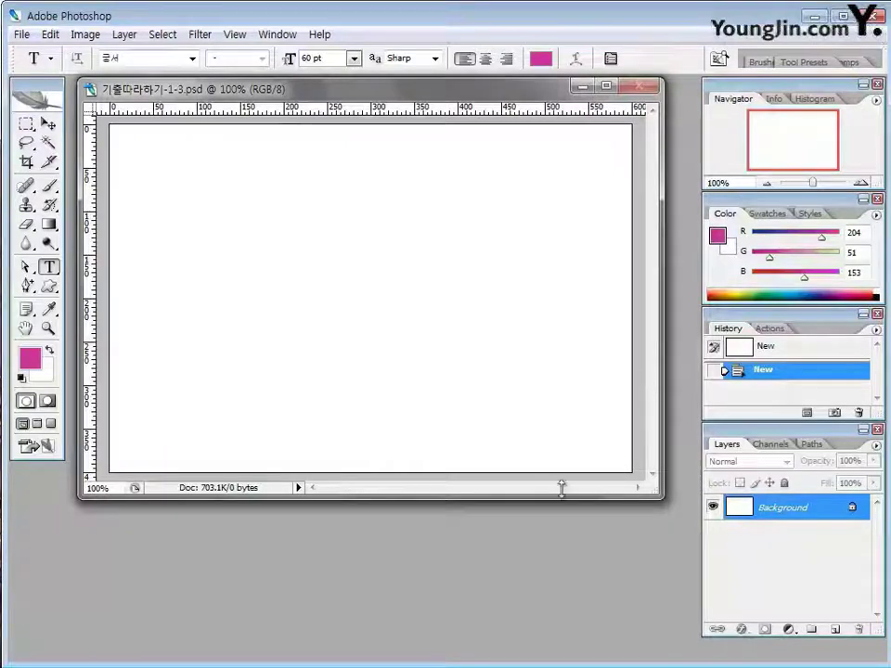
Open the images 1급-7 through 1급-11 together from the Chapter01 folder.
double_click(509, 527)
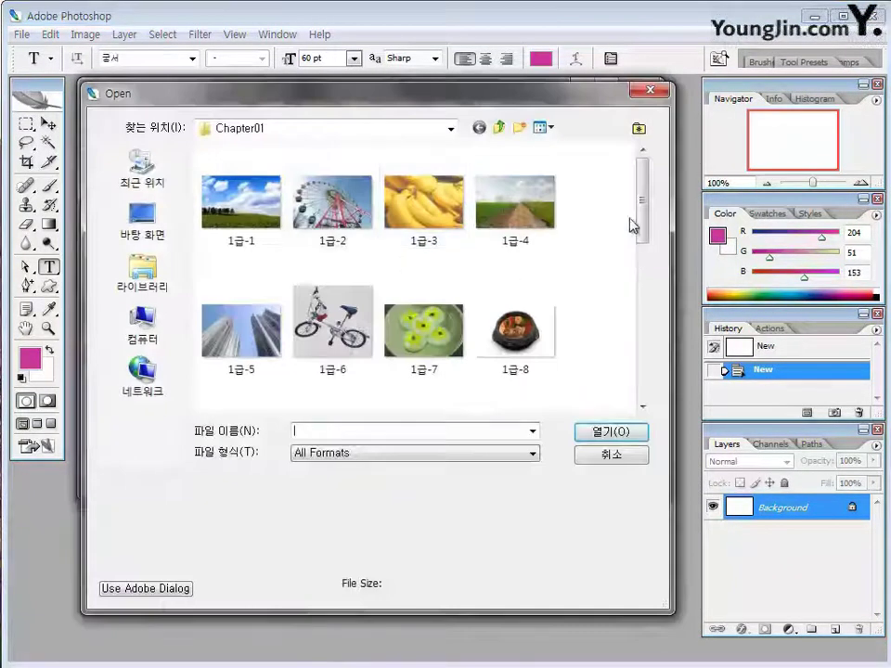
drag(644, 228, 648, 282)
click(430, 176)
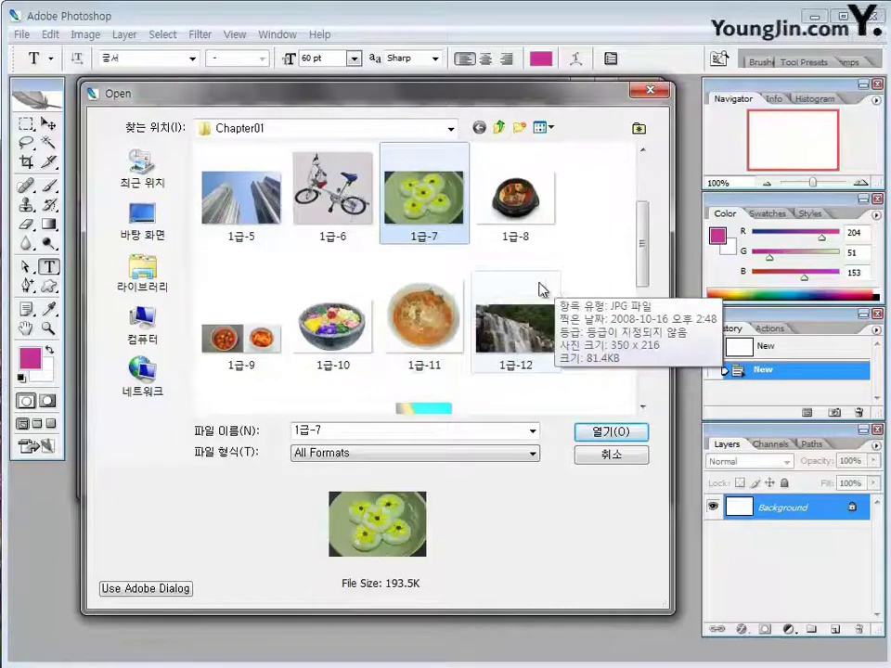
shift+click(440, 344)
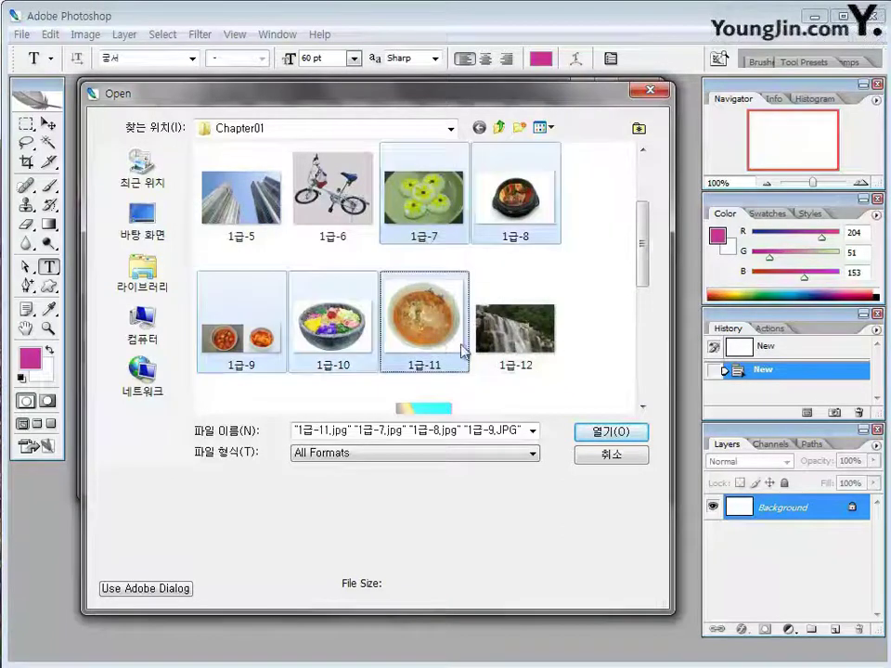
click(628, 437)
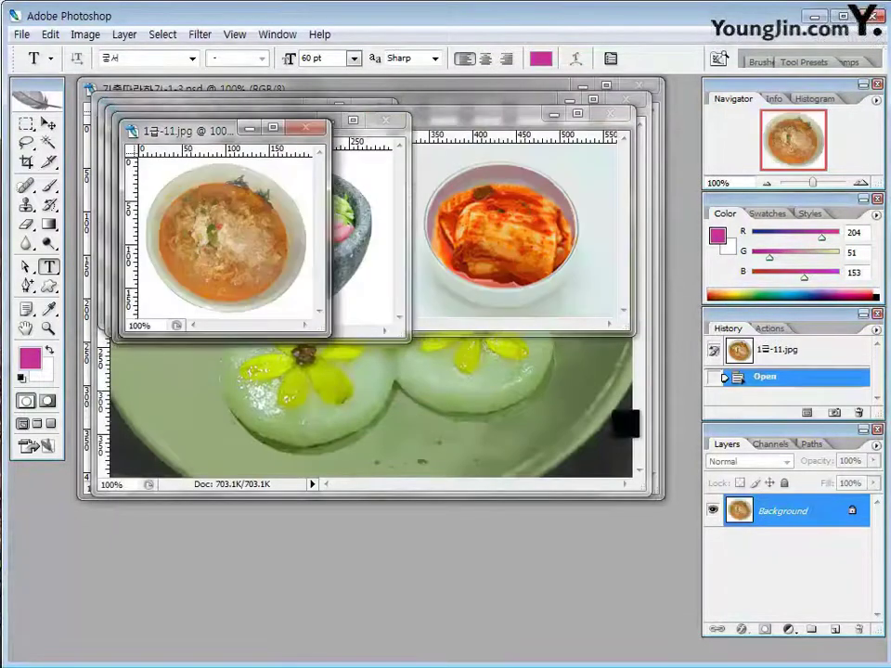
Move the 1급-11, 1급-10, 1급-9 and 1급-8 image windows below the canvas to uncover the 1급-7 image.
drag(221, 135, 96, 517)
drag(255, 119, 303, 493)
drag(292, 116, 232, 534)
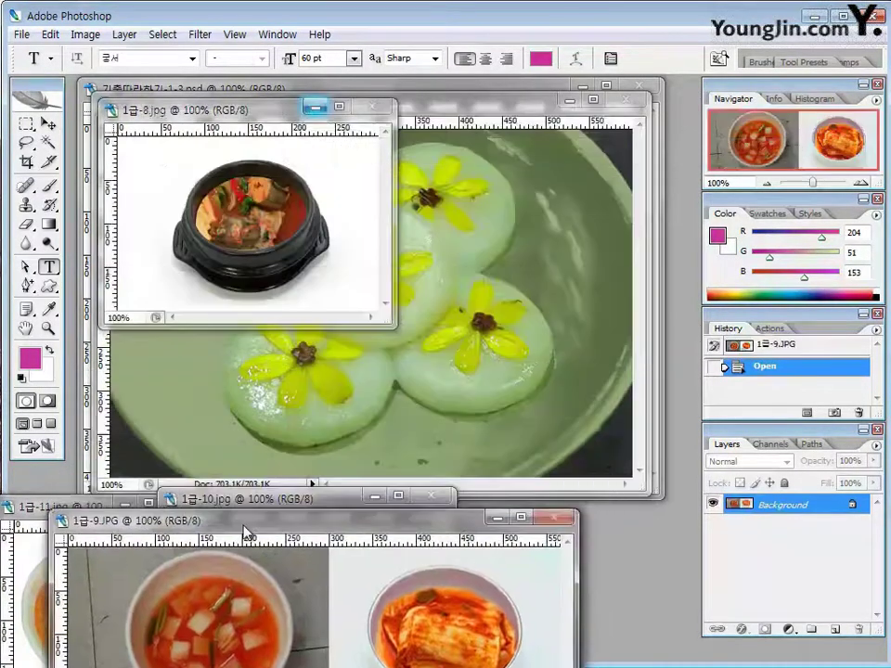
drag(254, 111, 572, 555)
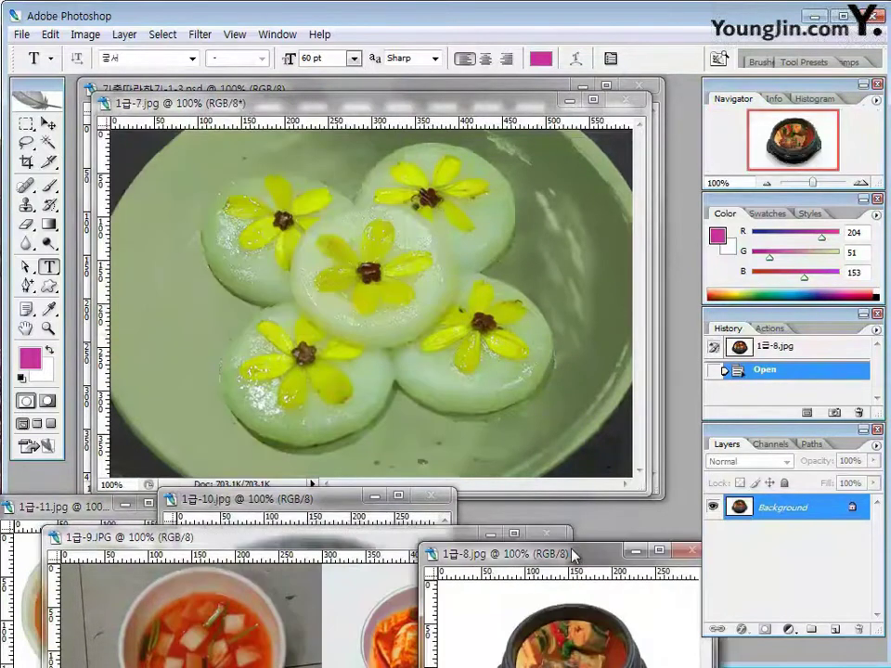
Copy the whole 1급-7.jpg image into 기출따라하기-1-3.psd with the Move tool so it covers the canvas, and close 1급-7.jpg.
click(295, 113)
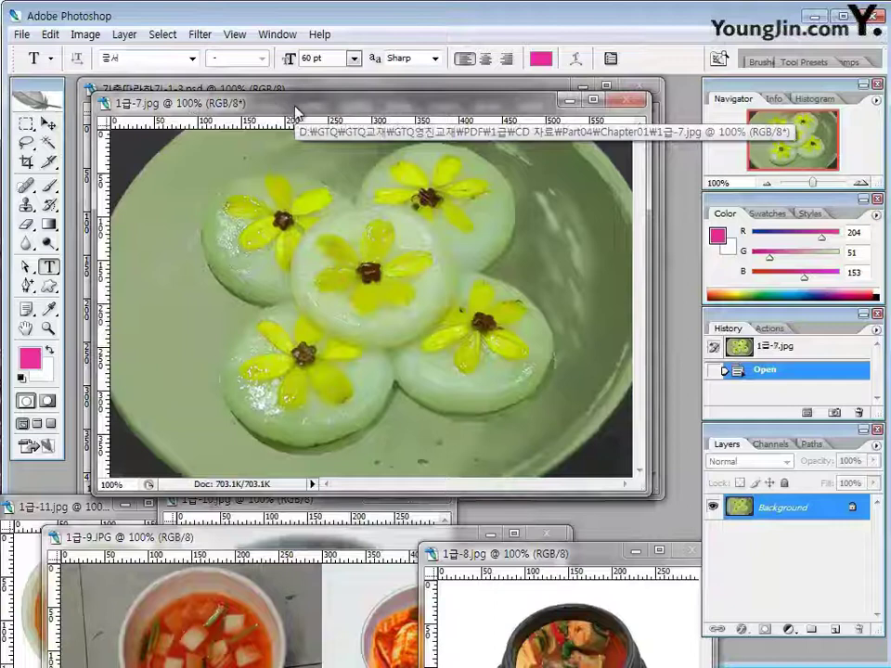
drag(289, 110, 317, 232)
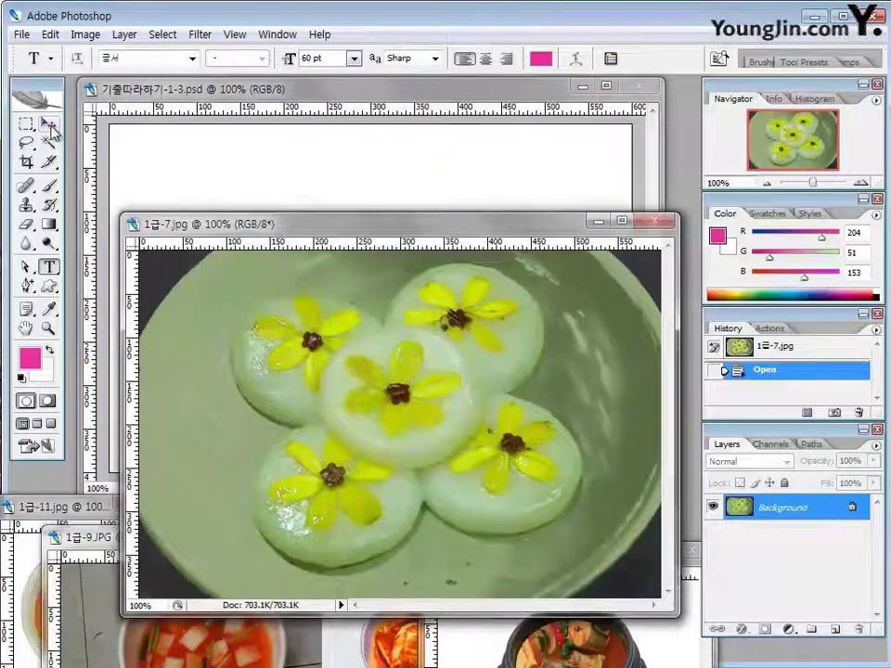
click(50, 128)
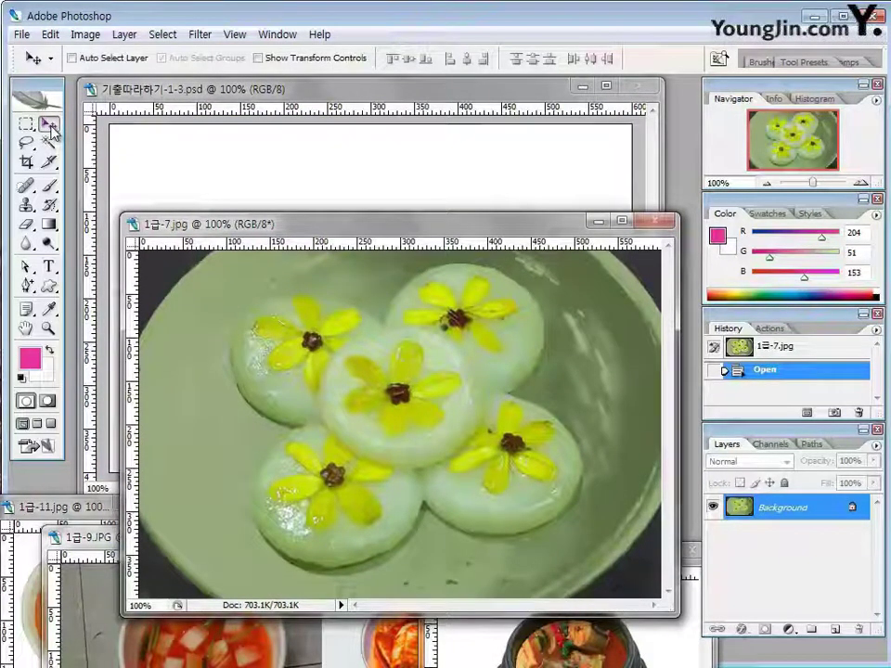
drag(434, 337, 412, 223)
click(520, 536)
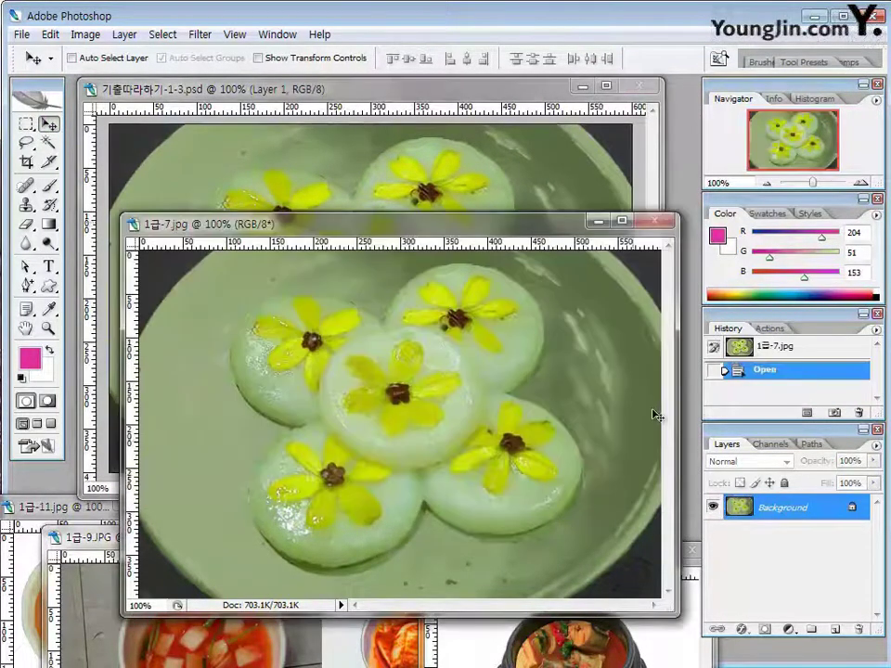
click(662, 222)
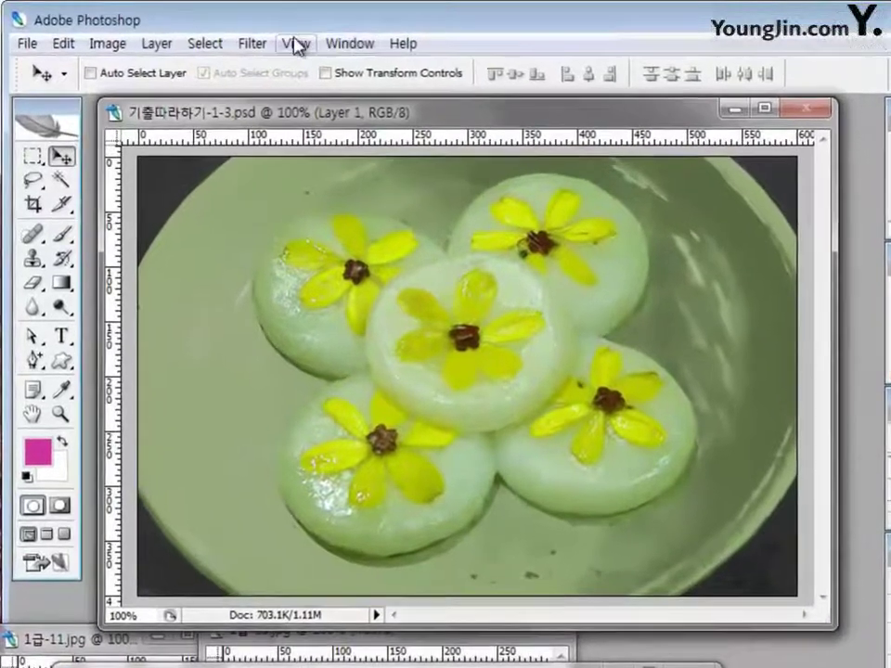
Apply the Artistic Film Grain filter to the rice cake image layer.
click(200, 35)
mouse_move(225, 209)
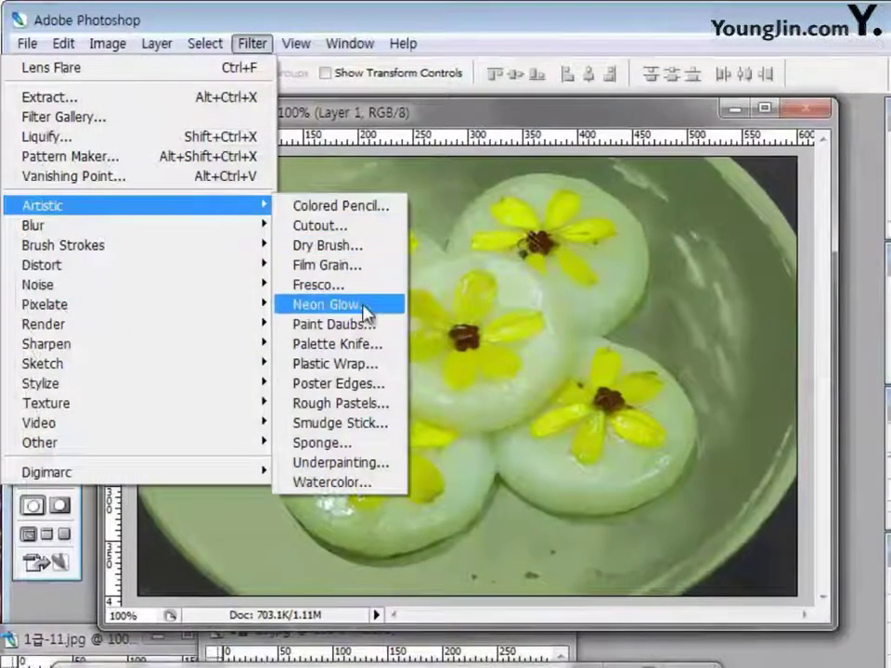
click(372, 267)
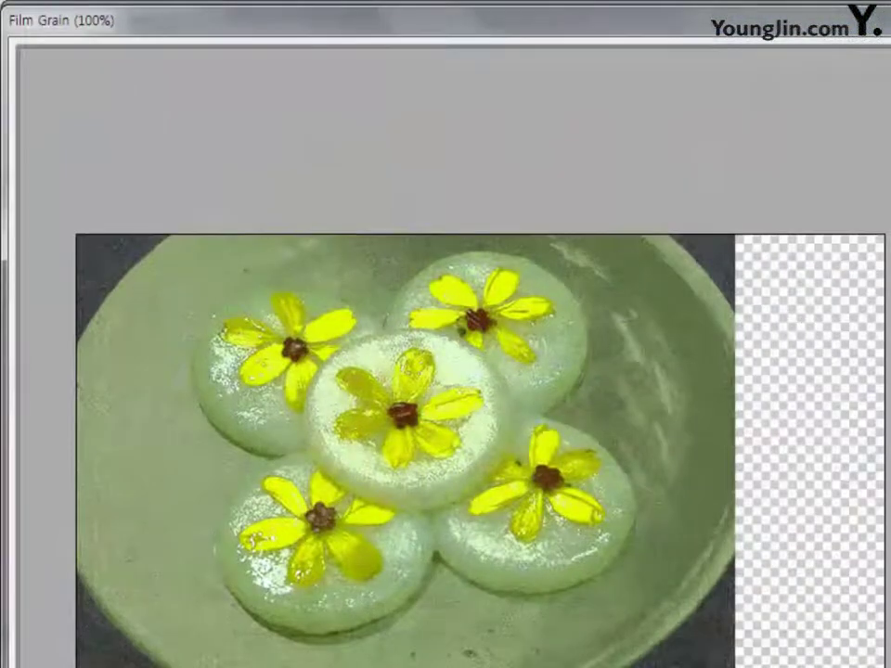
key(Return)
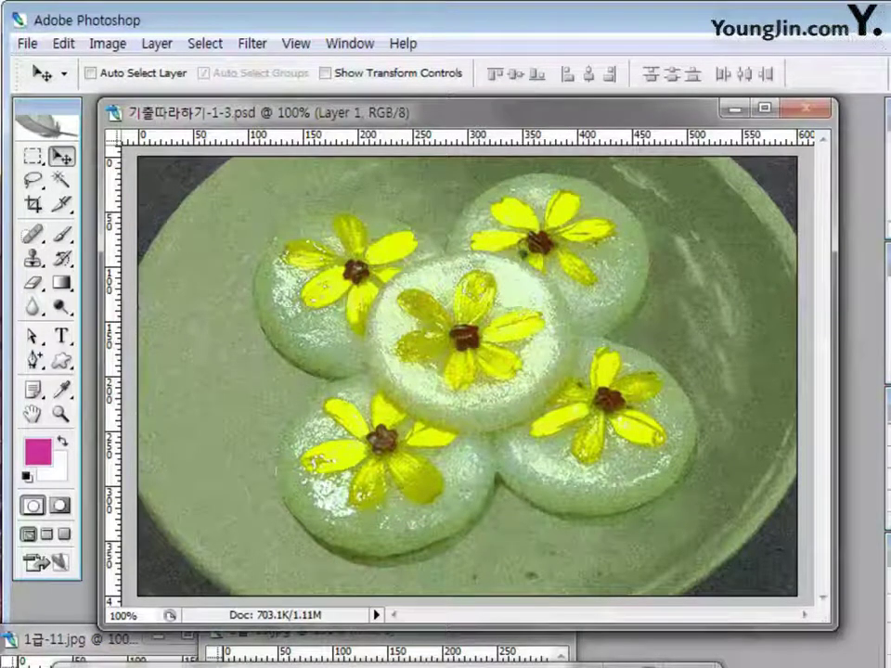
key(ctrl+f)
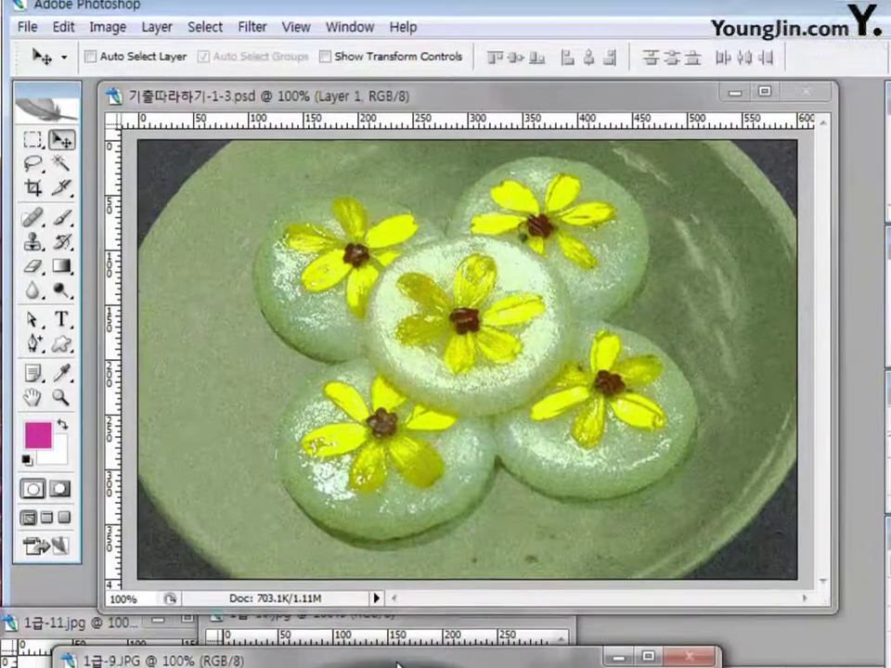
In 1급-9.JPG, place a horizontal guide at about 20 px and a vertical guide at about 340 px along the cabbage kimchi bowl's edges.
drag(473, 664, 509, 464)
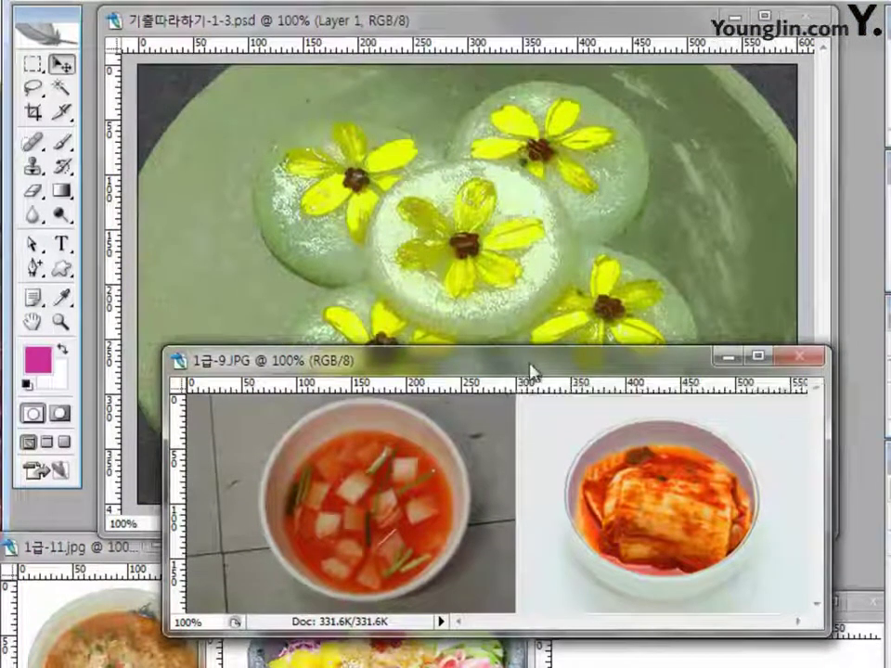
drag(529, 371, 540, 231)
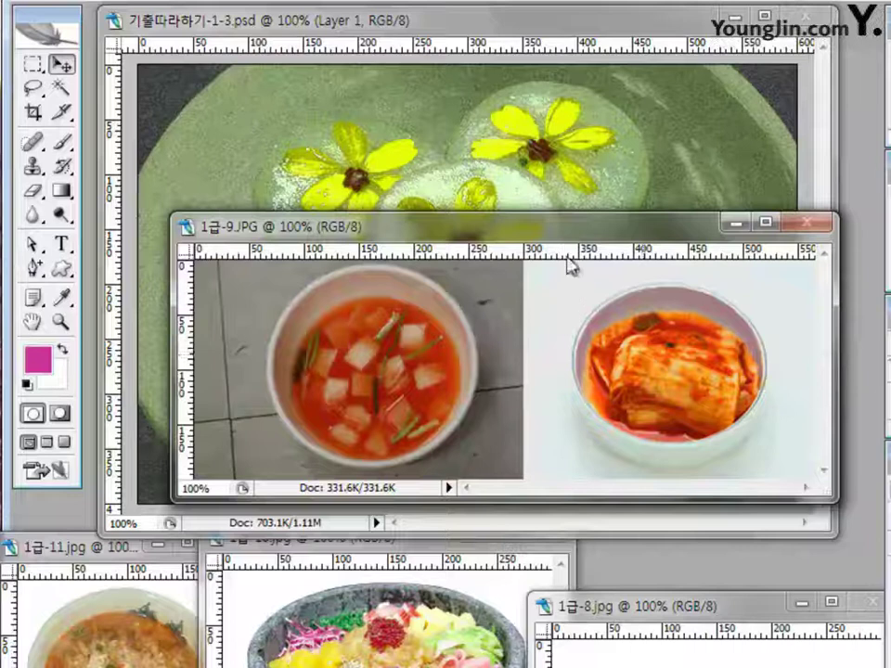
drag(555, 257, 559, 282)
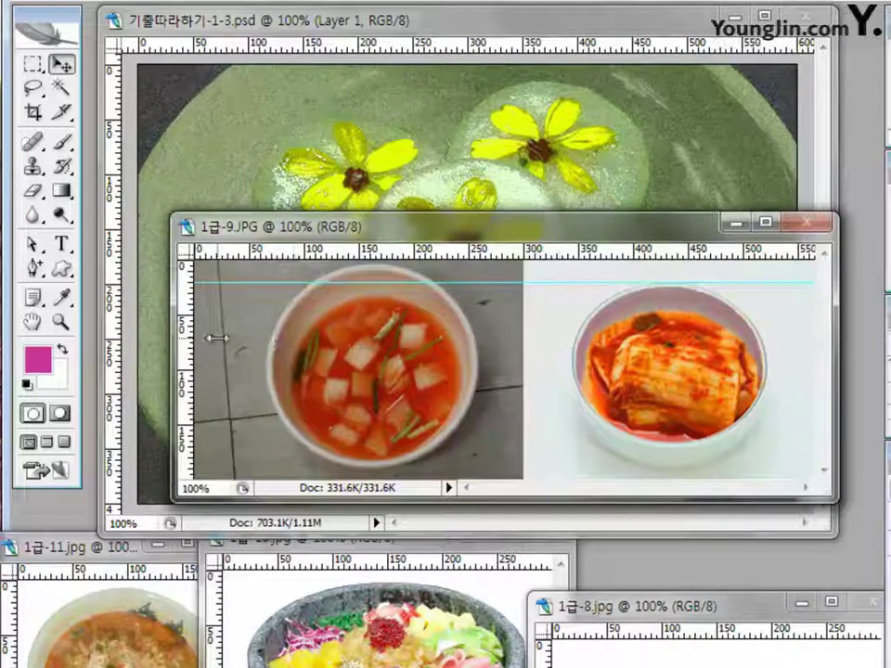
drag(188, 353, 569, 374)
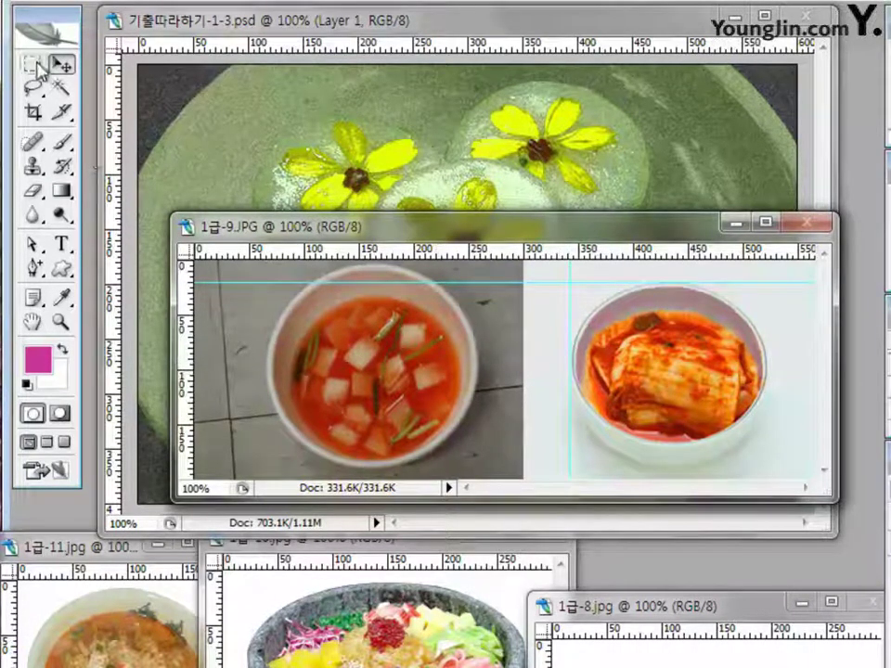
Select the cabbage kimchi bowl in 1급-9.JPG with the Elliptical Marquee tool, starting from the guide intersection.
drag(38, 65, 141, 96)
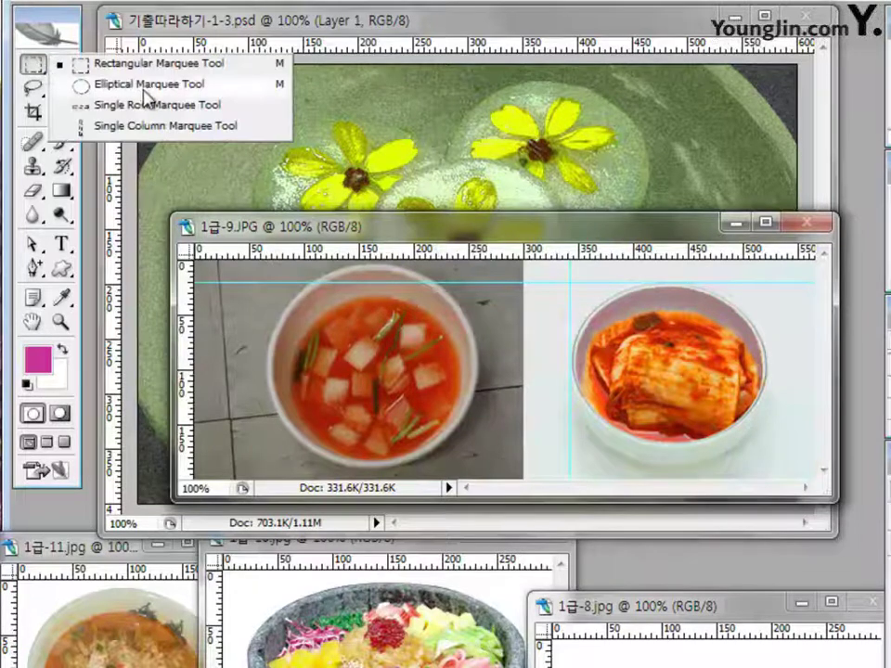
click(144, 90)
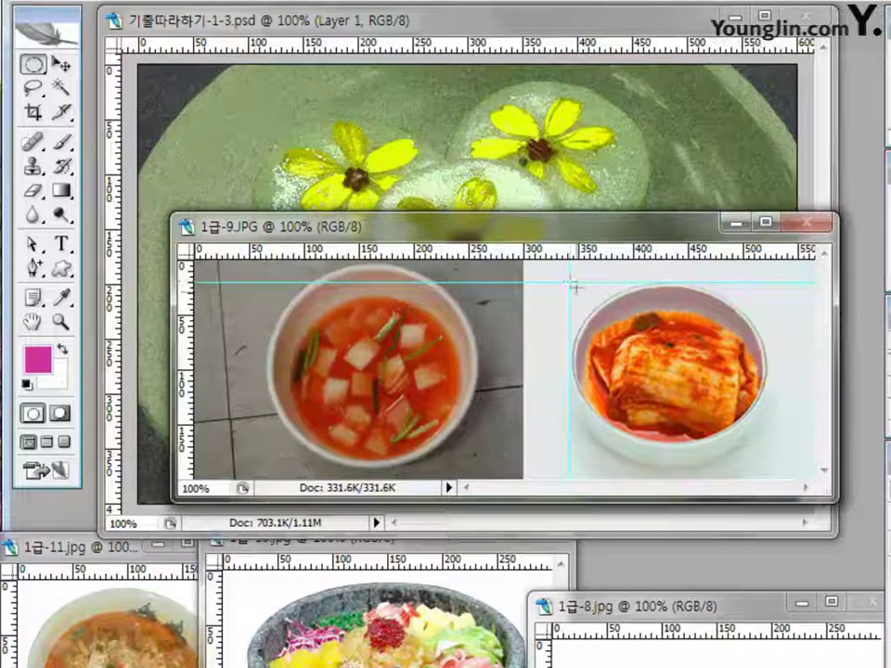
drag(575, 289, 771, 466)
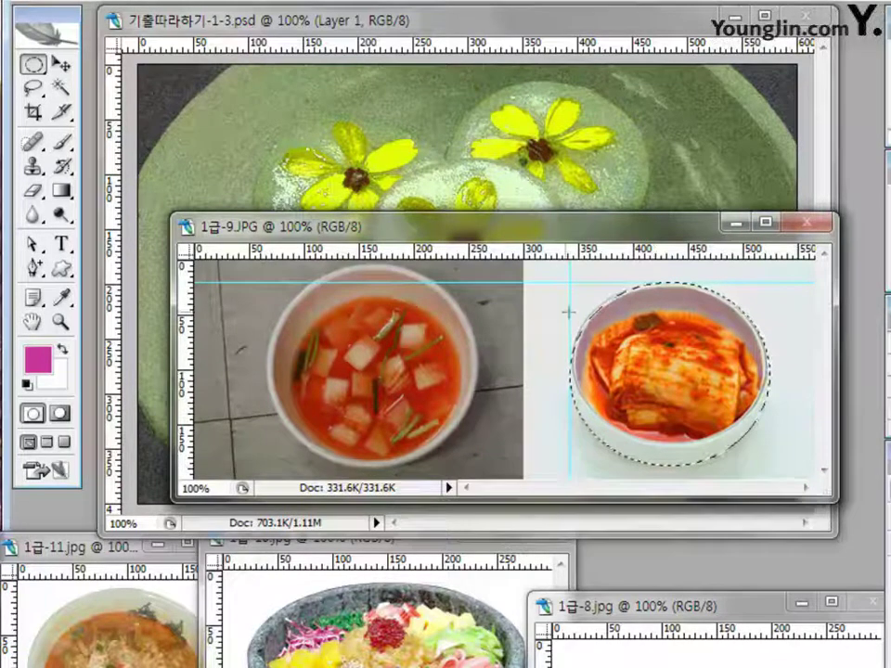
Copy the selected kimchi bowl into 기출따라하기-1-3.psd with the Move tool, placing it over the upper-left rice cake.
drag(543, 223, 524, 366)
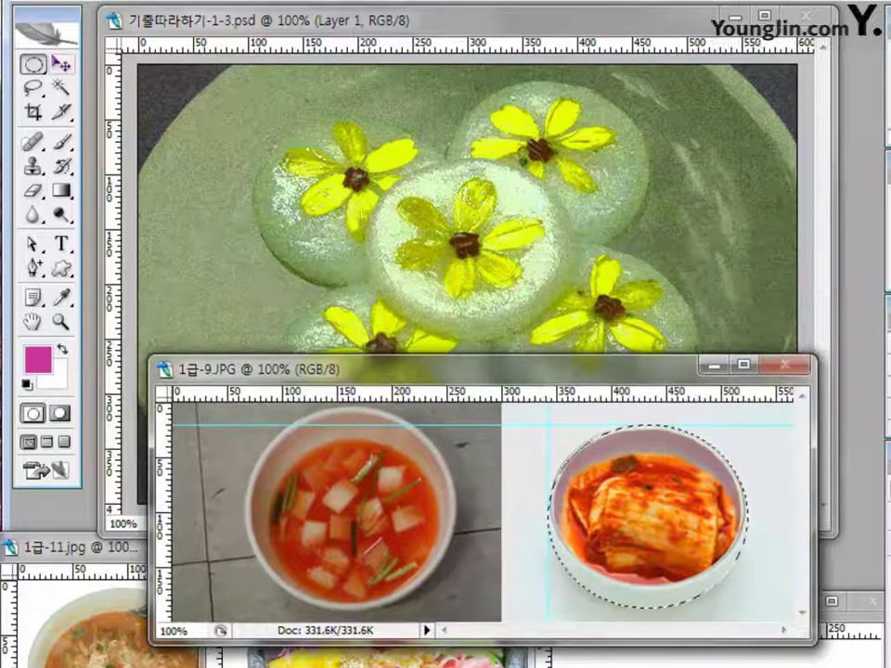
key(v)
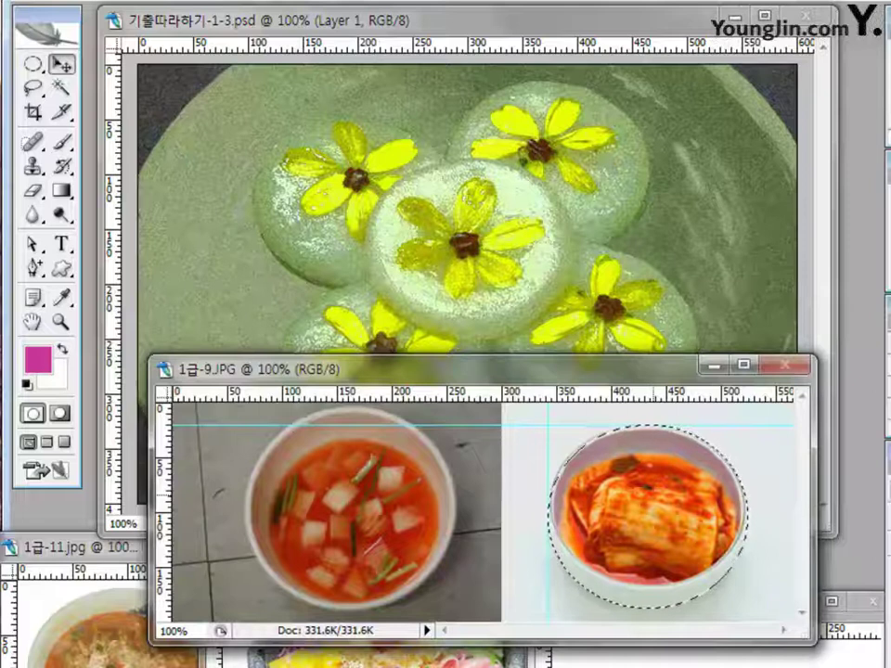
drag(647, 517, 356, 197)
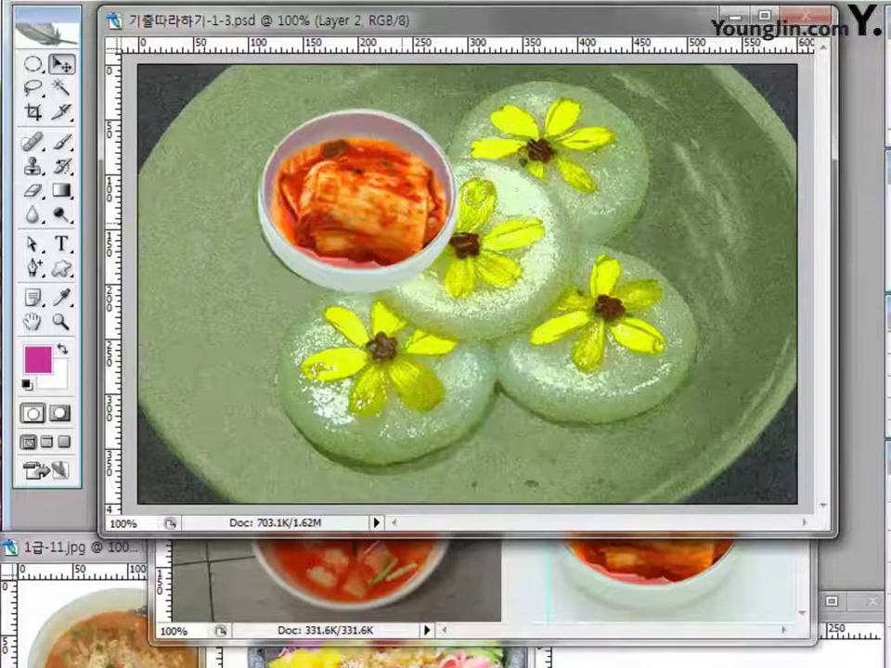
Free Transform the kimchi bowl layer to make it slightly narrower, covering the upper-left rice cake, and apply the transformation.
key(ctrl+t)
drag(457, 109, 444, 107)
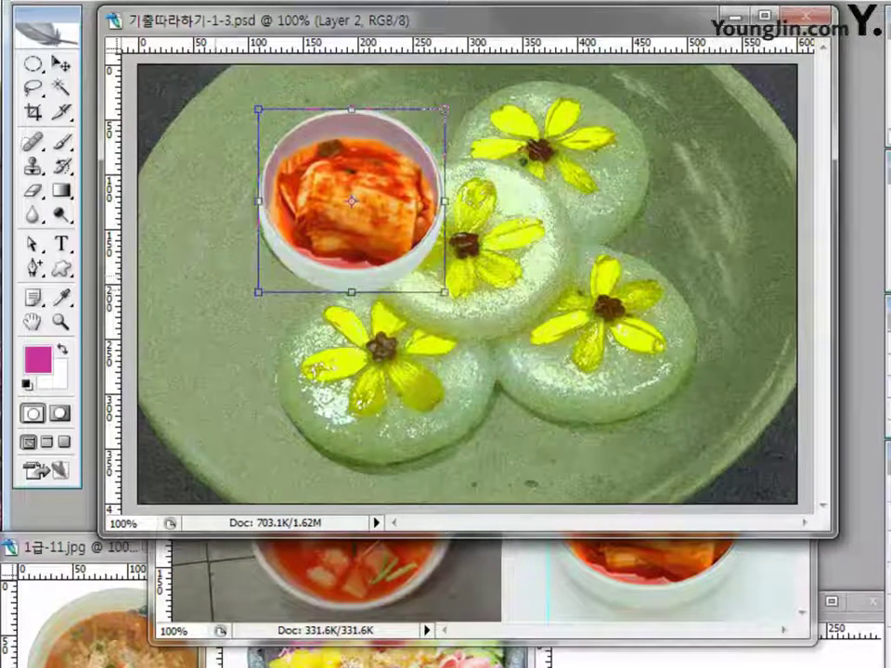
drag(259, 200, 252, 201)
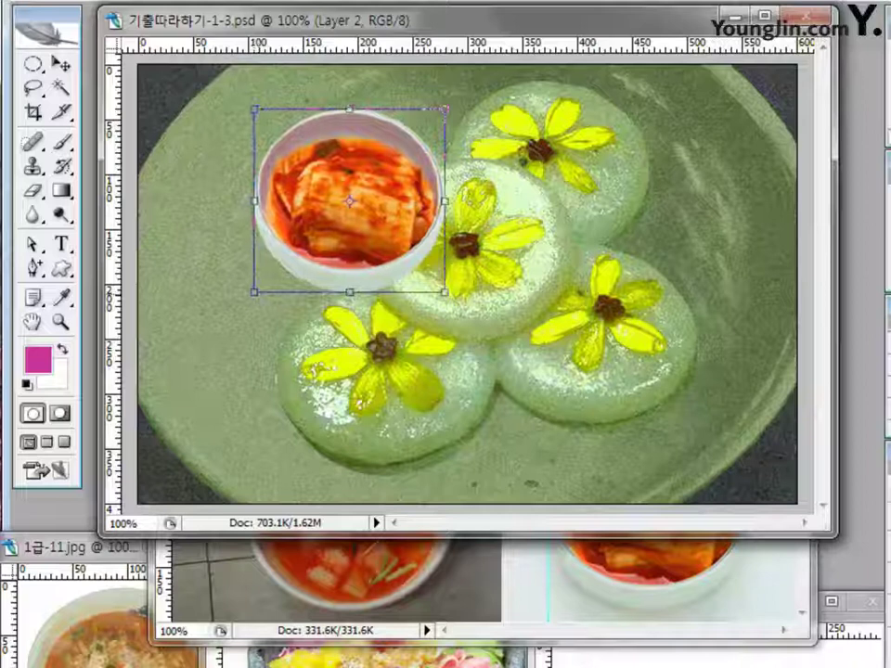
key(Return)
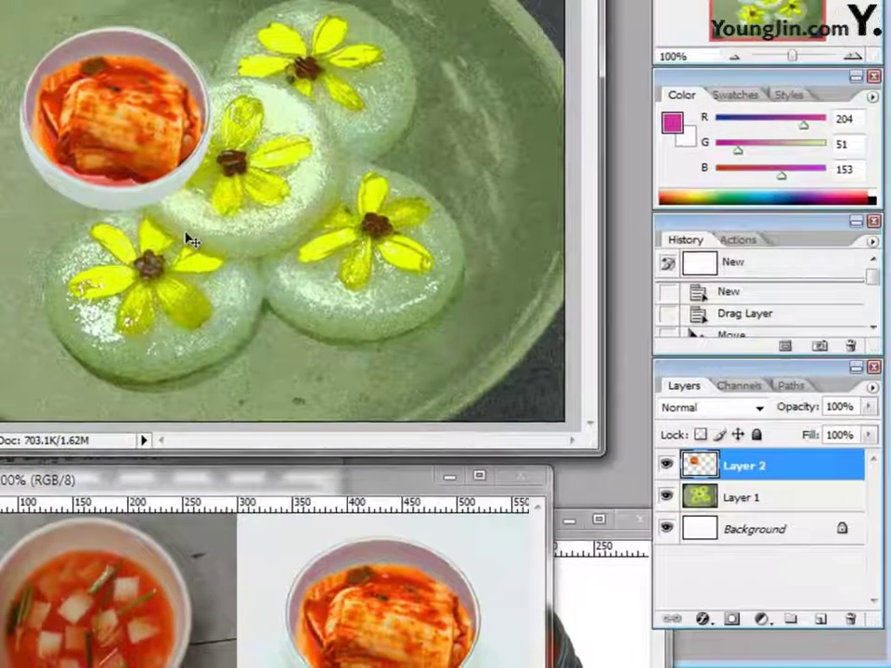
Apply a 3 px outside Stroke in #cc99ff and a default Inner Shadow to the cabbage kimchi bowl layer.
click(702, 621)
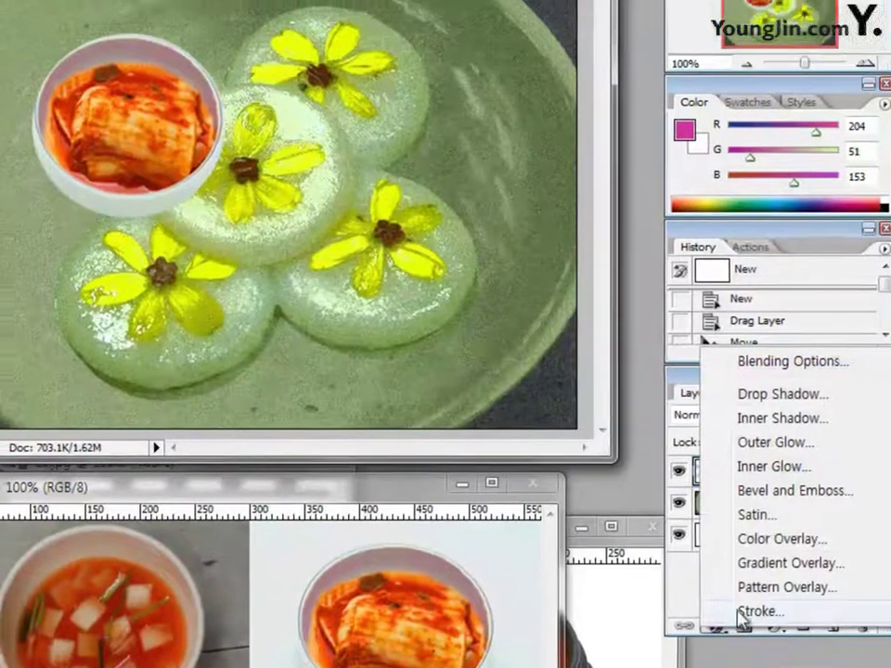
click(742, 604)
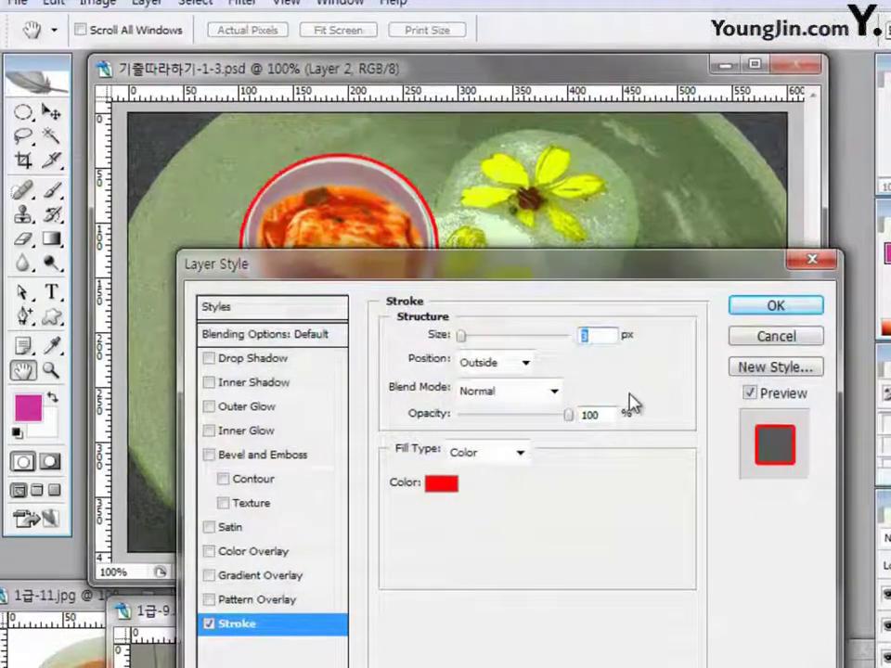
click(443, 482)
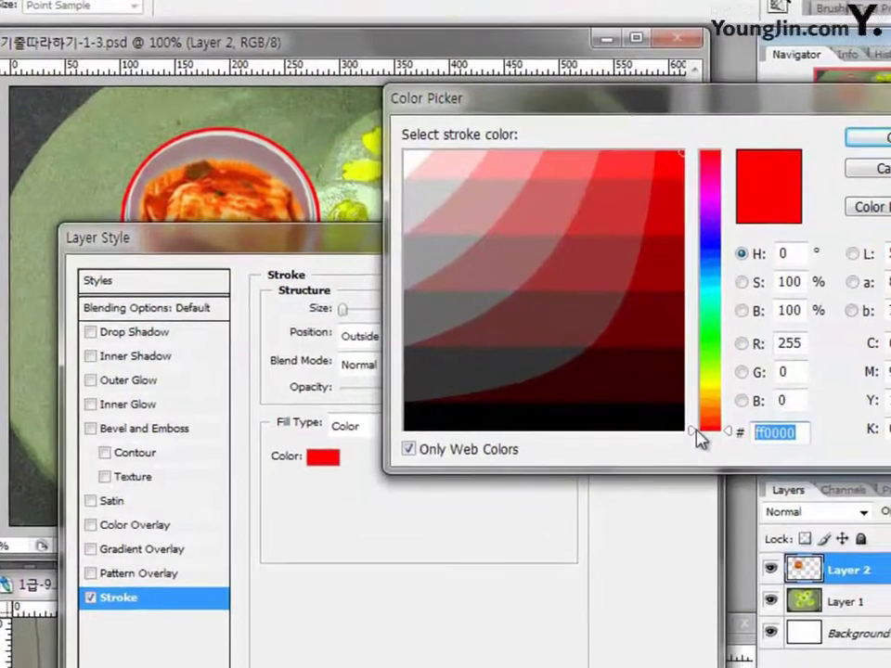
text(cc99ff)
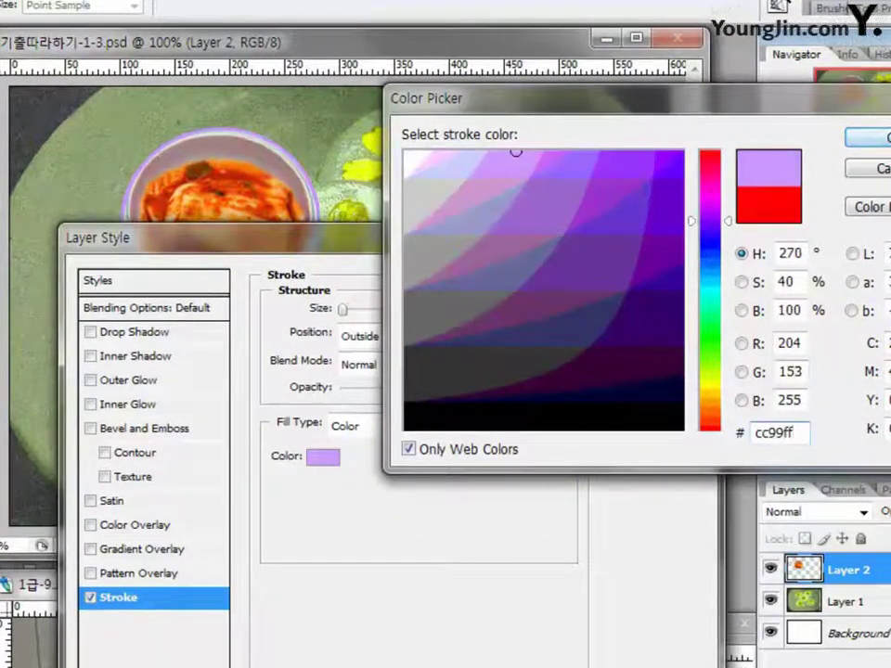
key(Return)
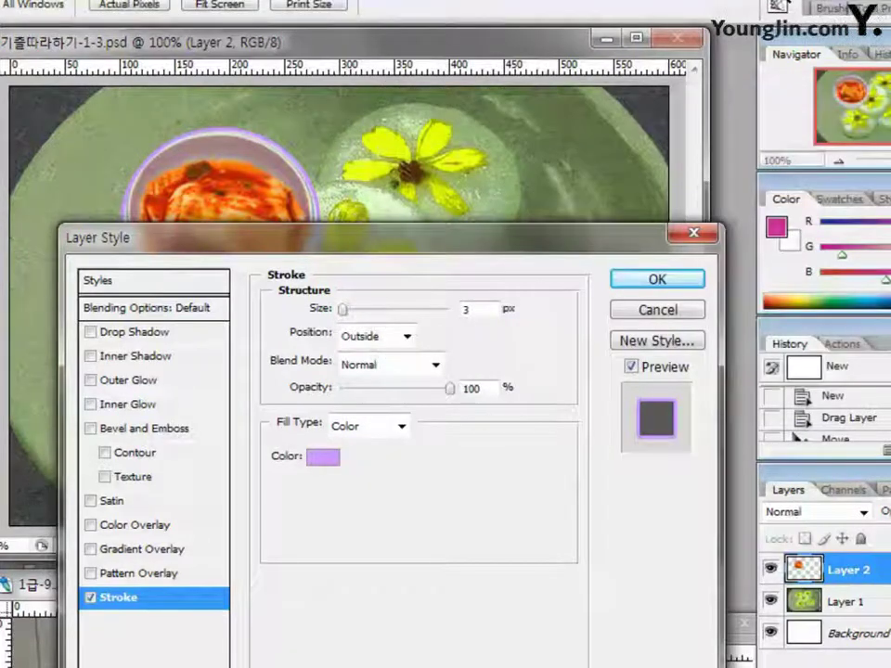
click(138, 357)
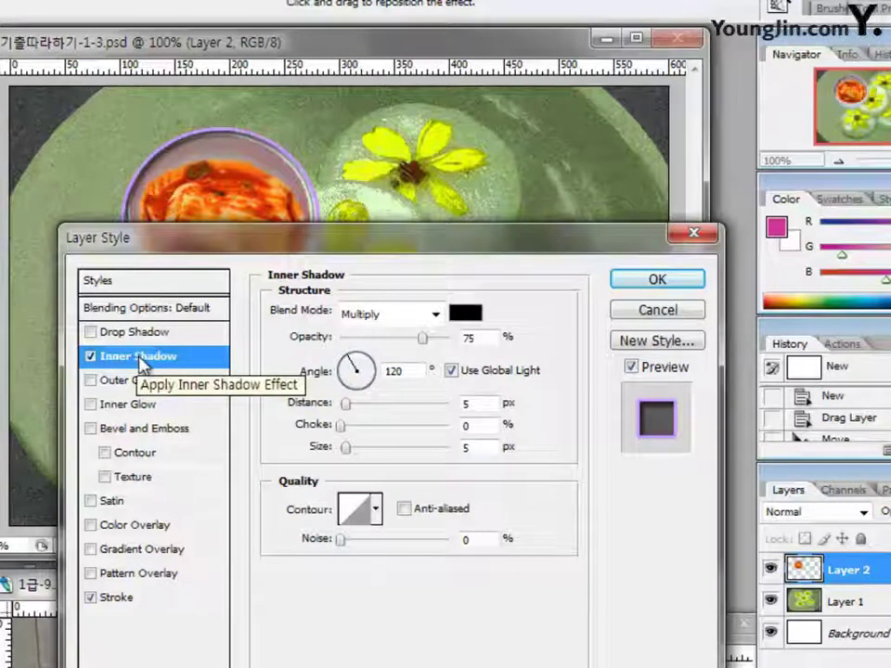
click(661, 282)
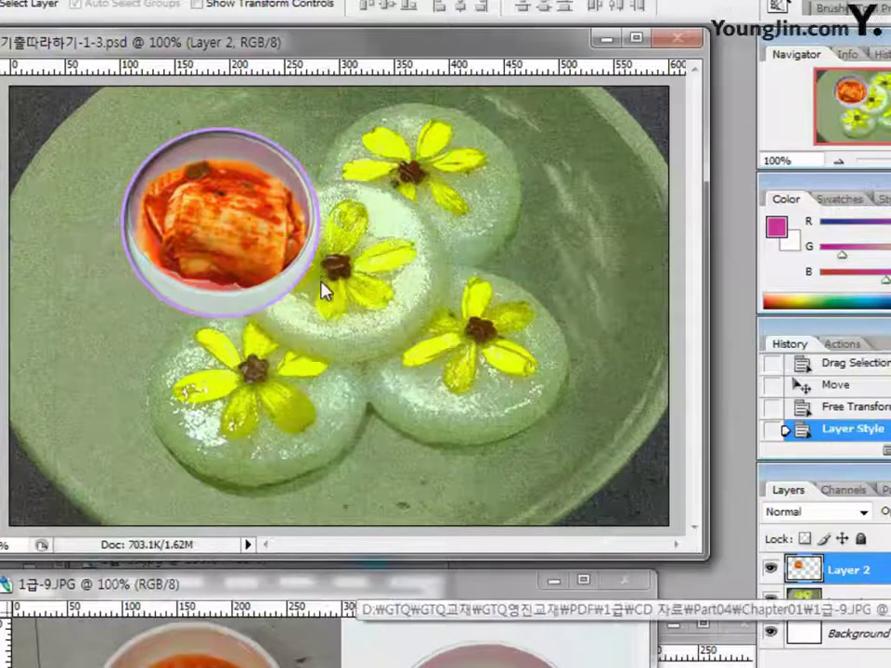
In 1급-9.JPG, move the vertical guide to about 65 px and the horizontal guide to the image's top edge, bordering the radish kimchi bowl.
drag(324, 584, 325, 277)
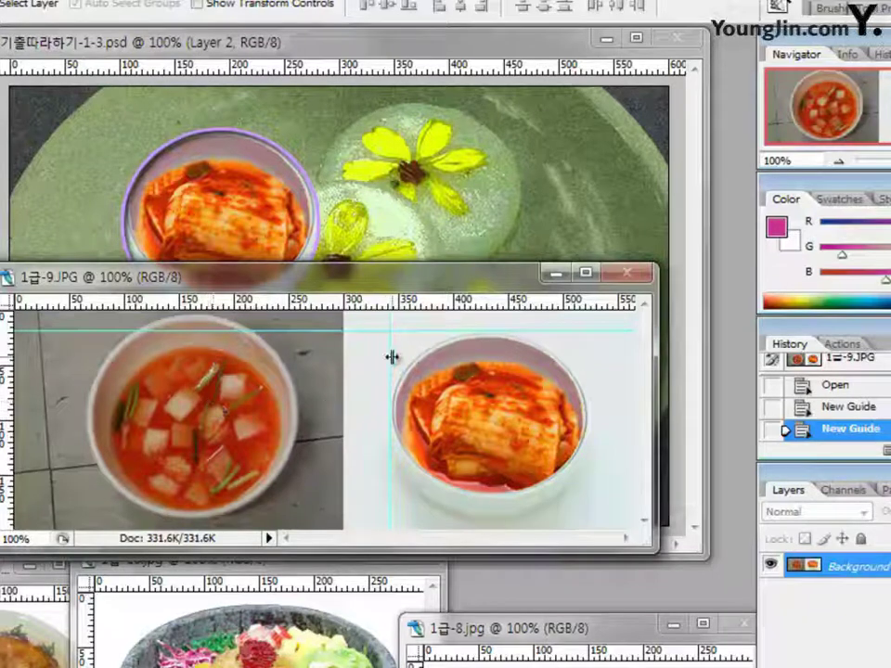
drag(392, 357, 389, 359)
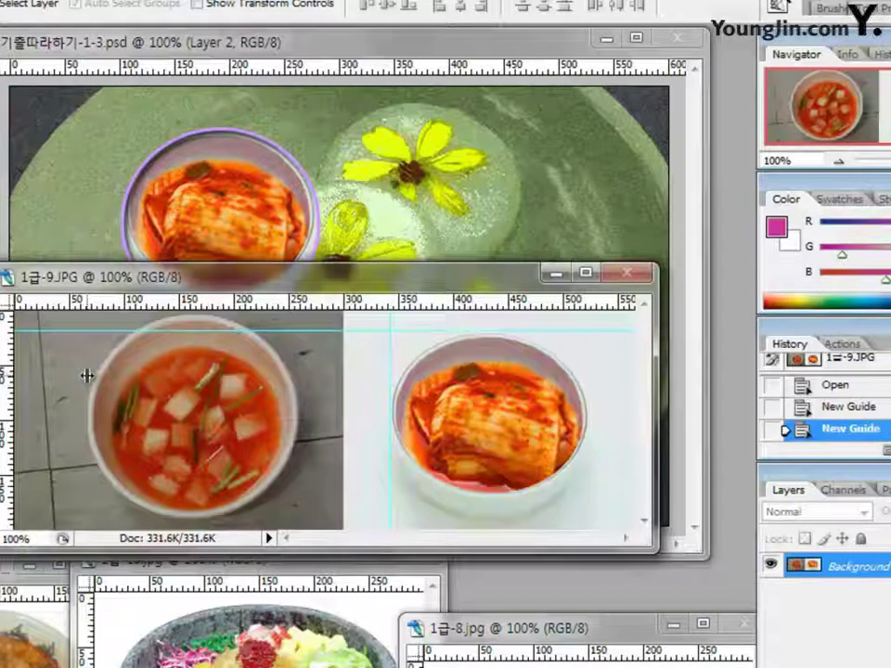
drag(87, 374, 86, 375)
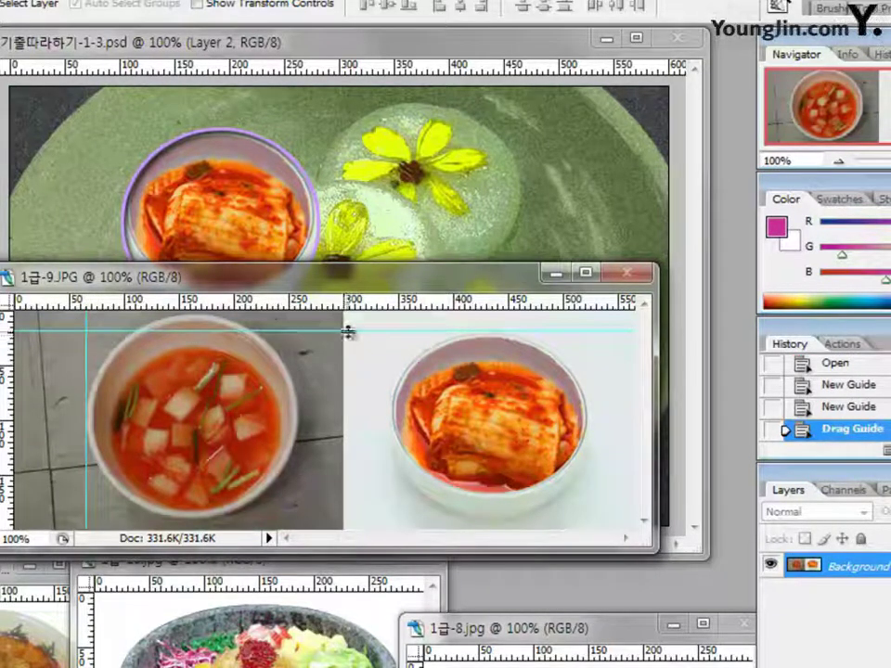
drag(347, 328, 358, 313)
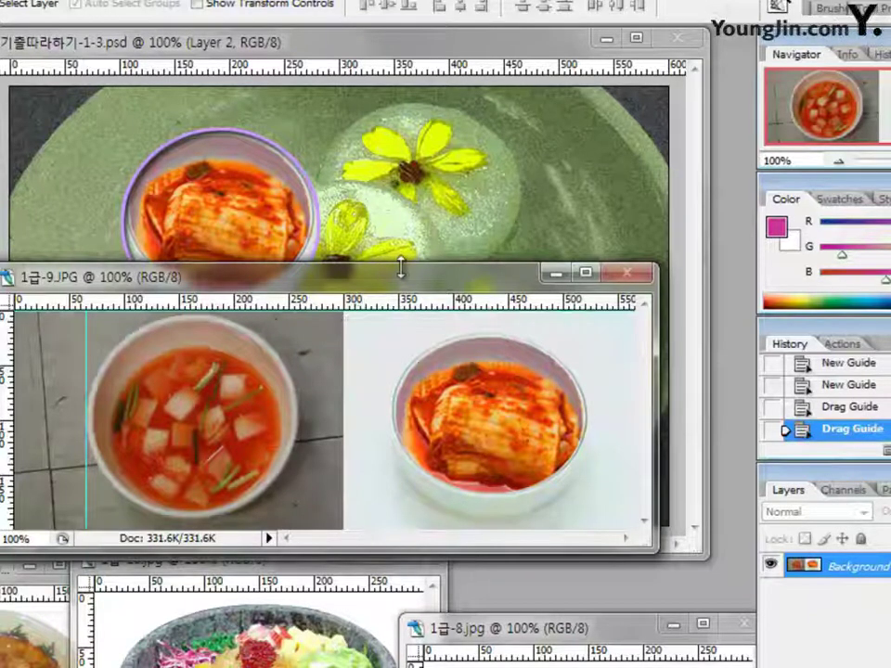
drag(401, 265, 404, 249)
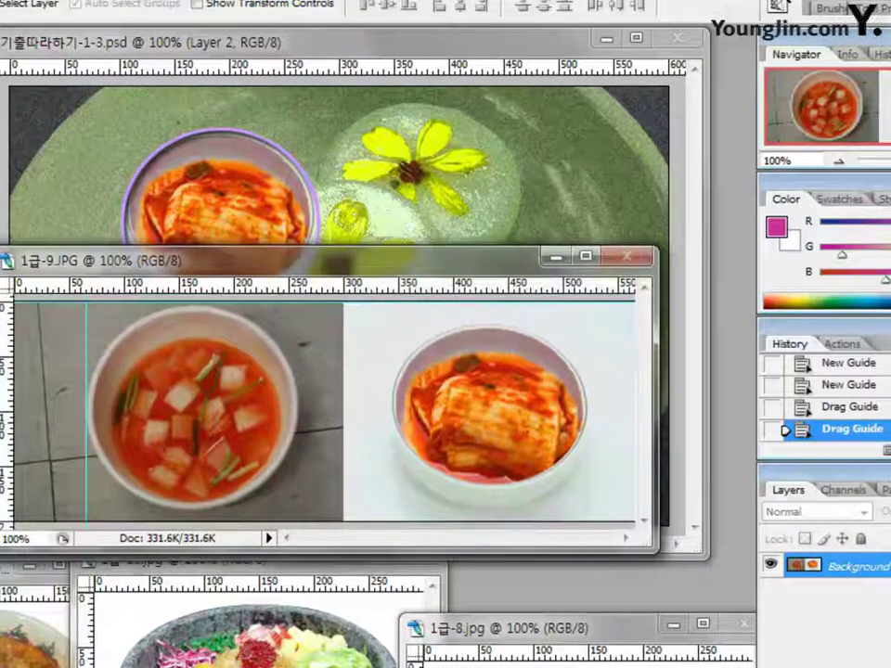
Select the radish kimchi bowl with the Elliptical Marquee tool and copy it into 기출따라하기-1-3.psd, right of the cabbage kimchi bowl.
key(m)
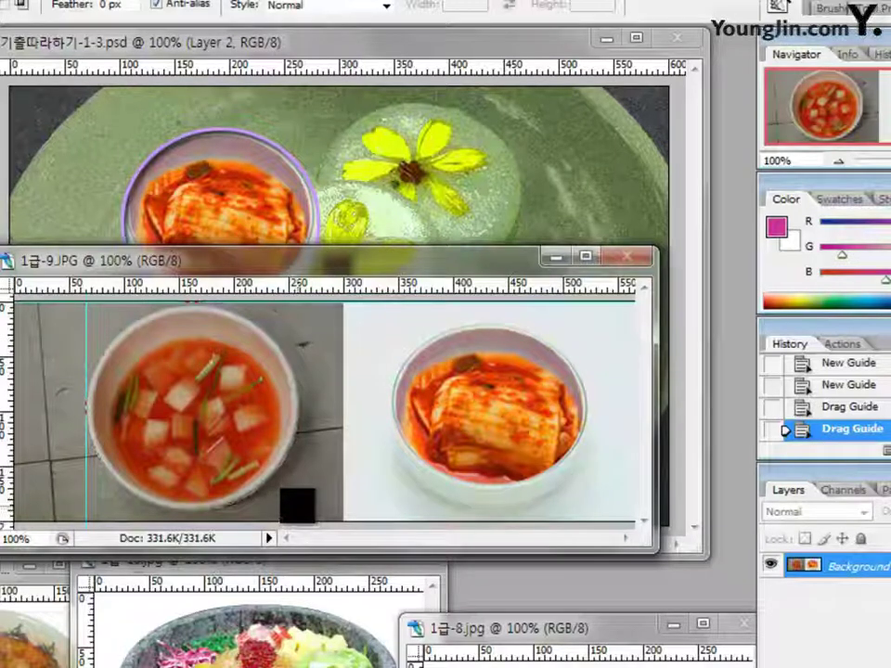
drag(297, 506, 297, 508)
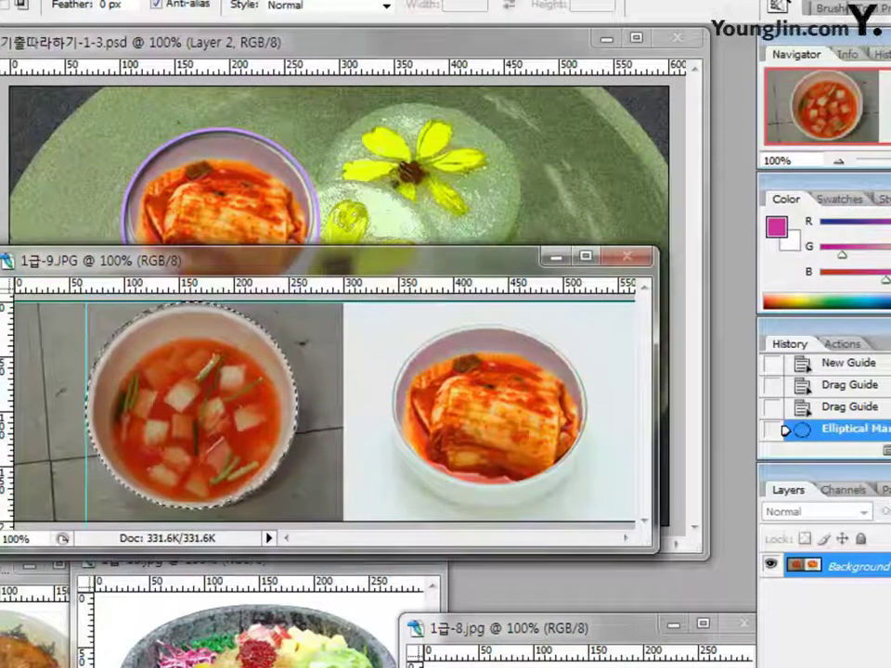
key(v)
drag(212, 401, 435, 209)
Free Transform the radish kimchi bowl to about 92.4%, shift it slightly right, widen it toward the cabbage kimchi bowl and apply.
key(ctrl+t)
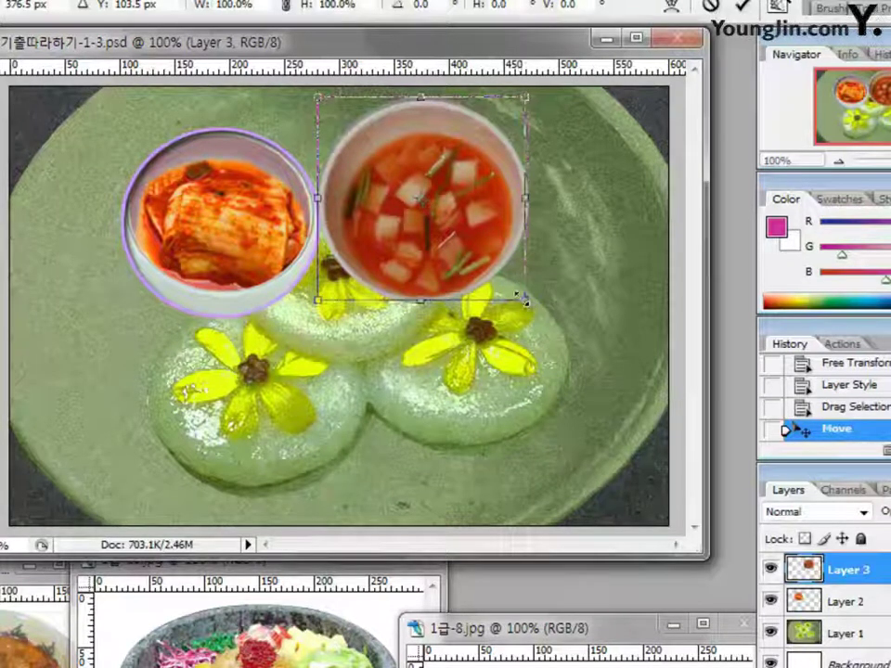
drag(526, 304, 513, 287)
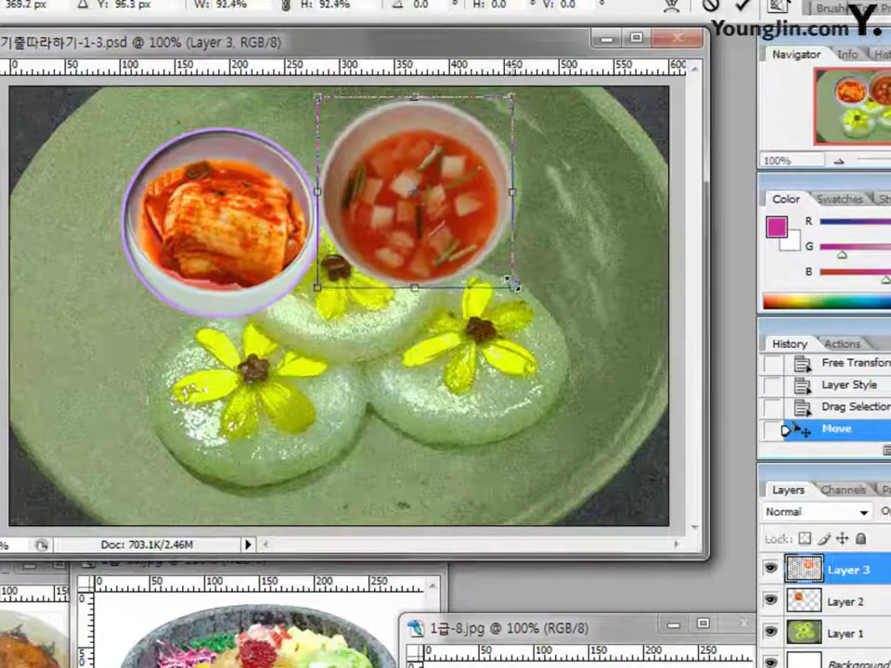
drag(482, 204, 491, 204)
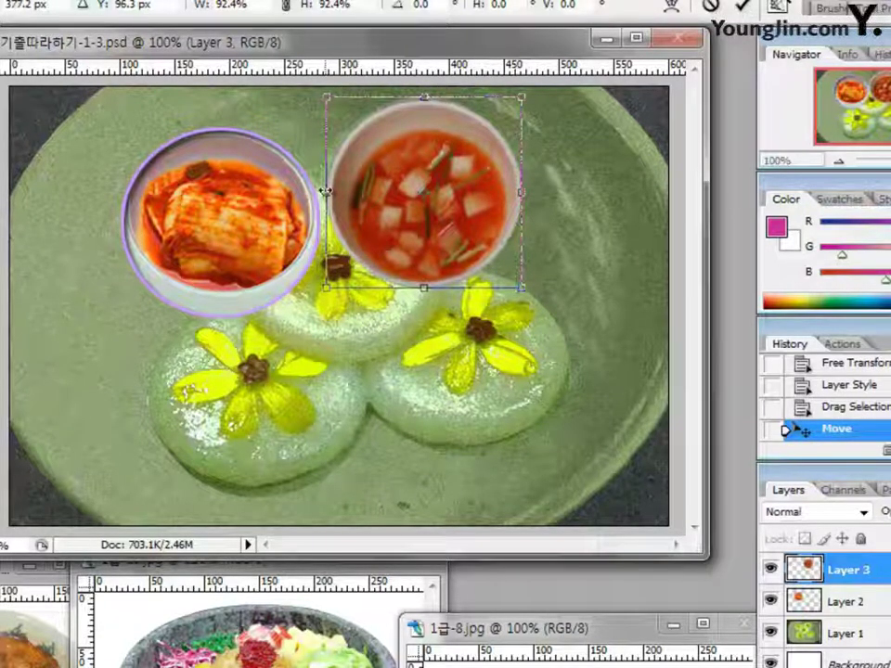
drag(326, 192, 317, 192)
key(Return)
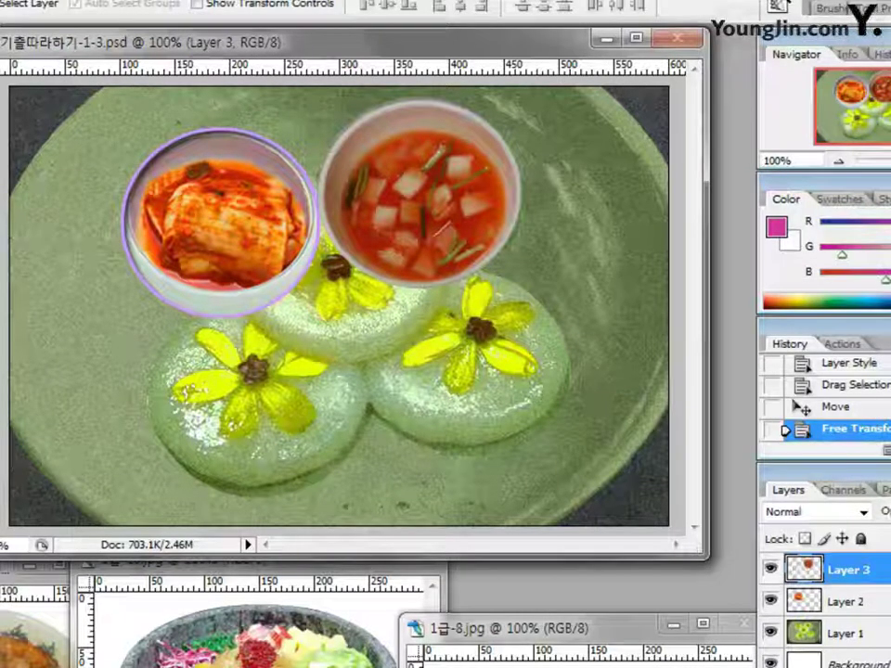
Apply a 3 px outside Stroke in #cc99ff and a default Inner Shadow to the radish kimchi bowl layer.
click(796, 667)
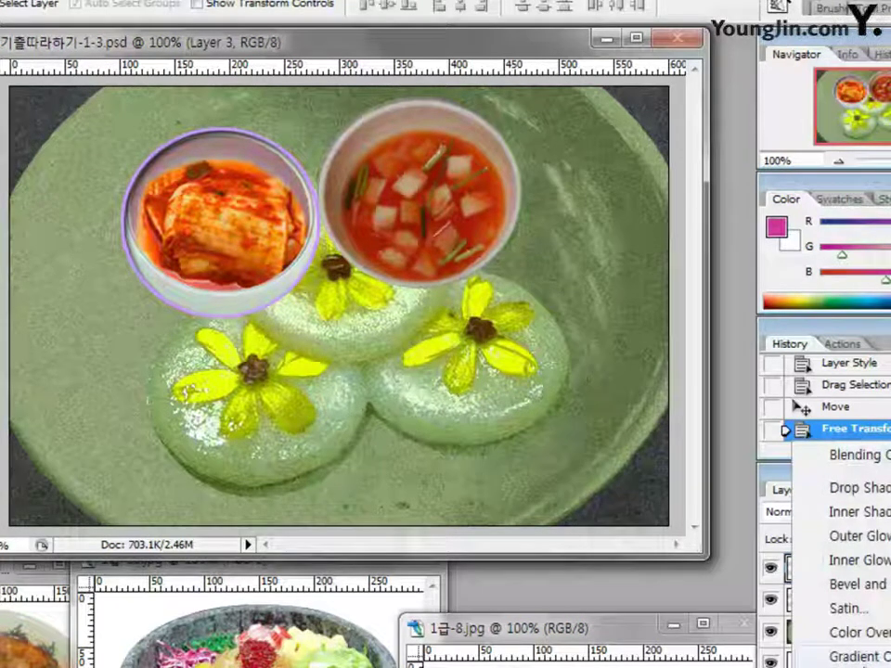
click(853, 661)
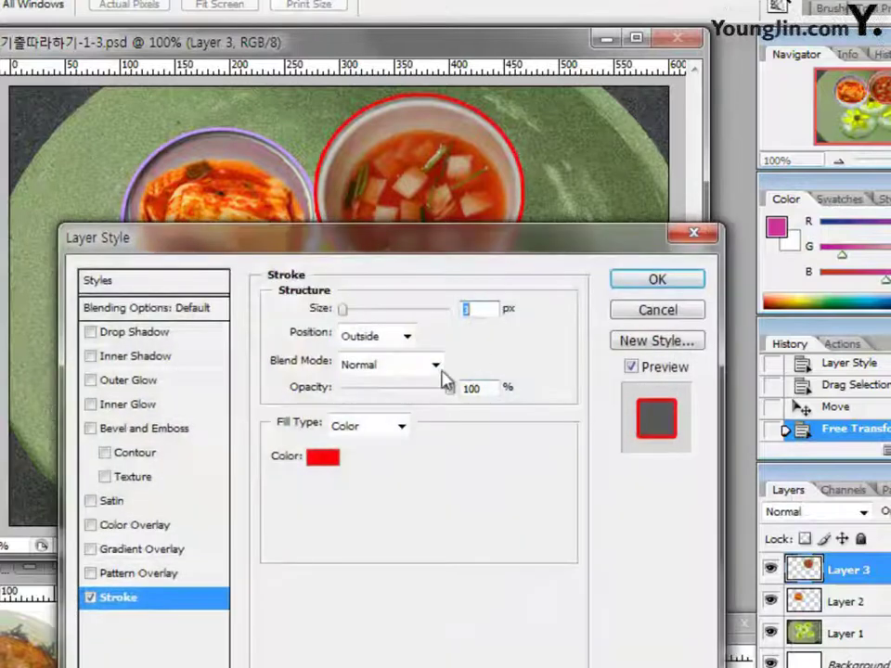
click(321, 458)
drag(779, 432, 690, 424)
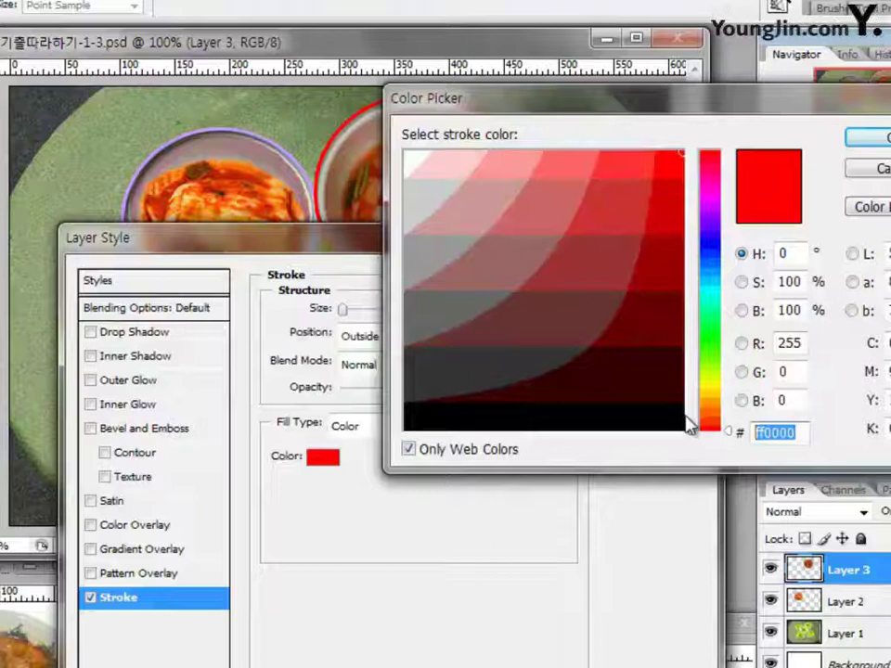
text(cc99)
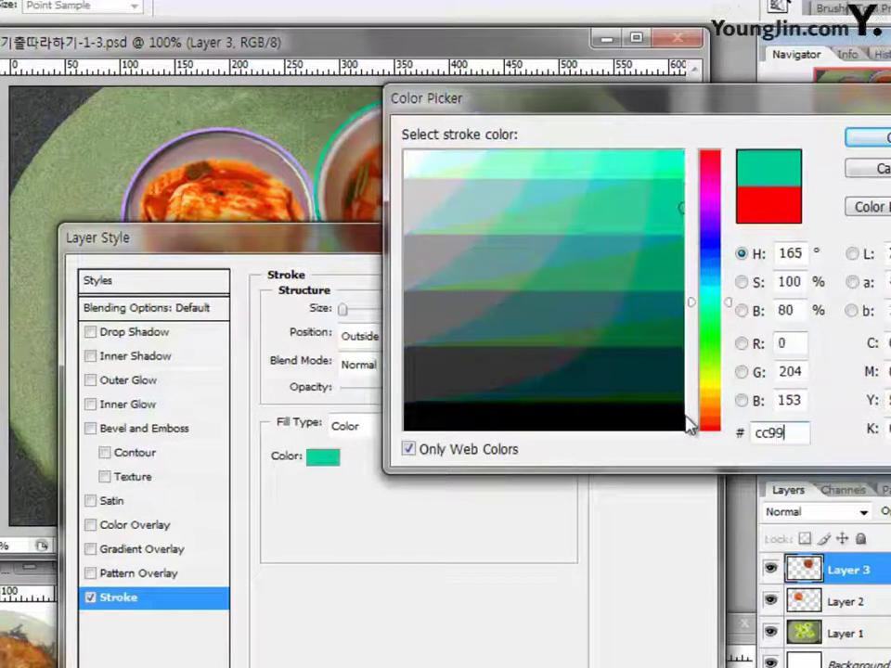
text(ff)
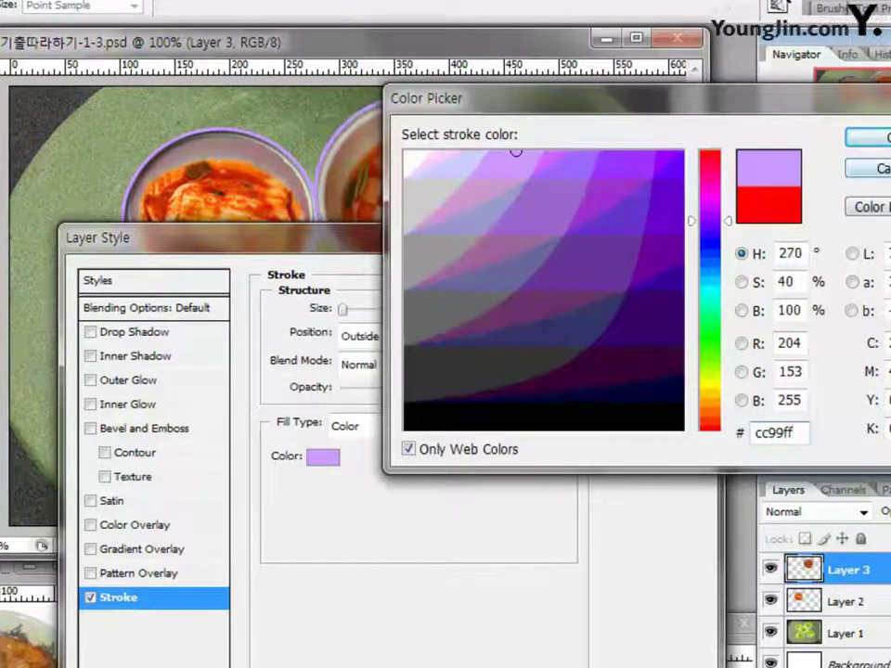
key(Return)
click(109, 360)
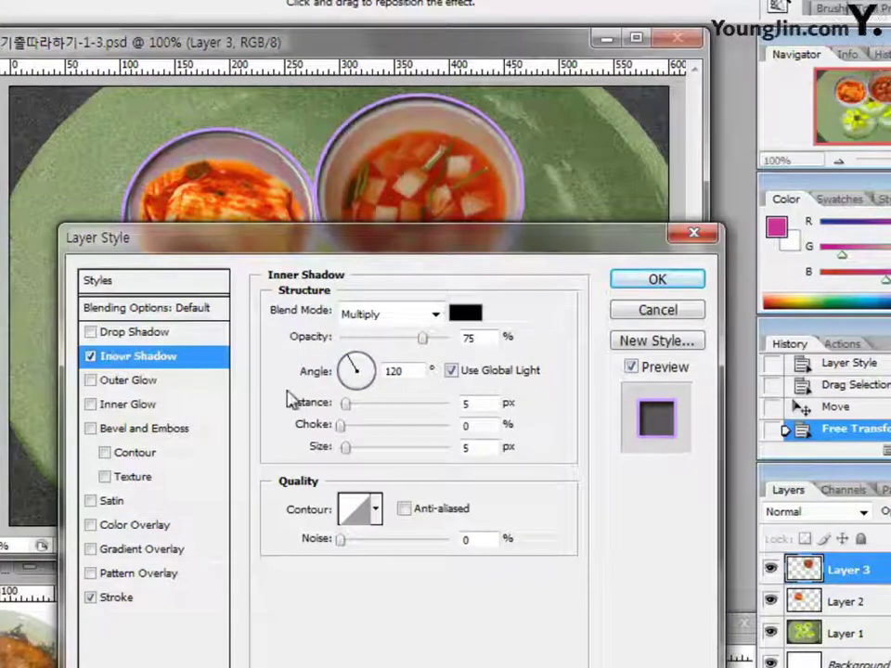
click(657, 280)
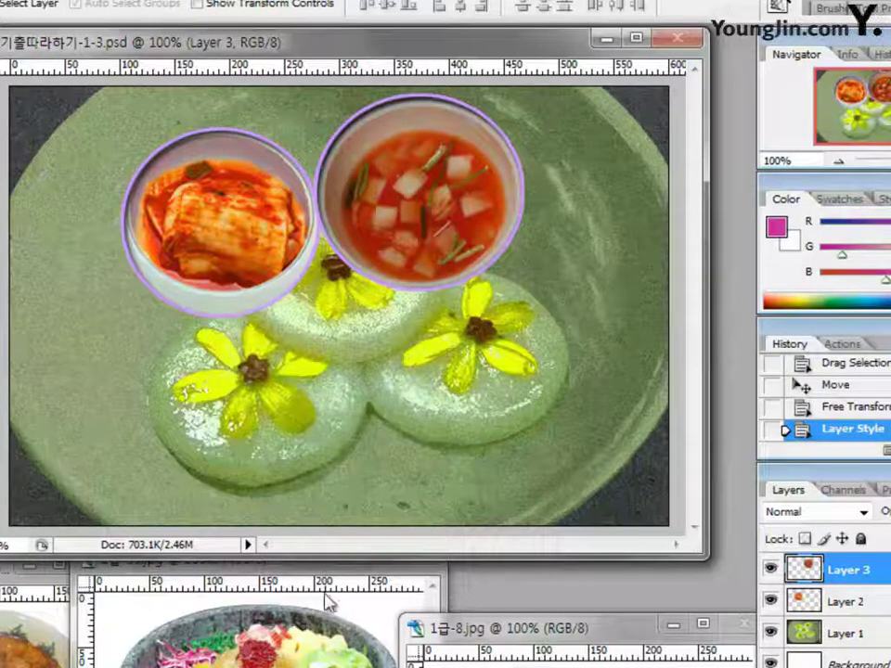
In 1급-10.jpg, reset the Magic Wand tool and select the stone bowl by picking the white background and inverting the selection.
click(279, 575)
drag(264, 563, 382, 244)
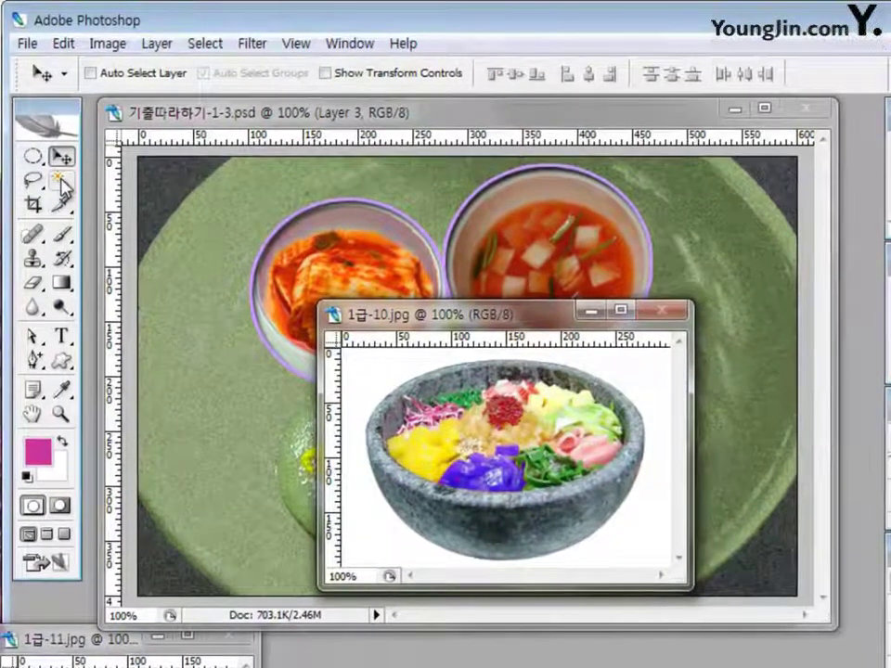
click(61, 181)
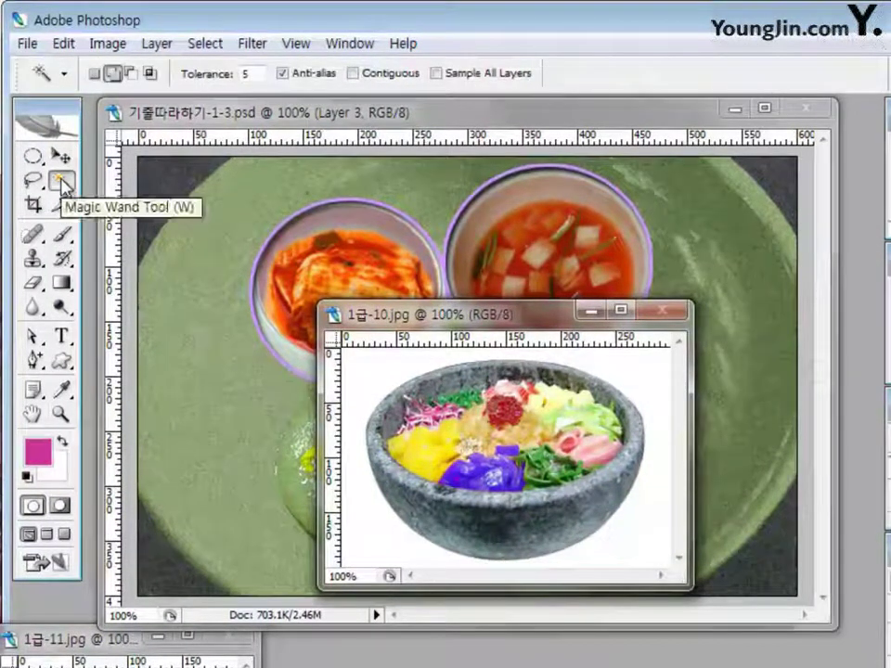
right_click(66, 76)
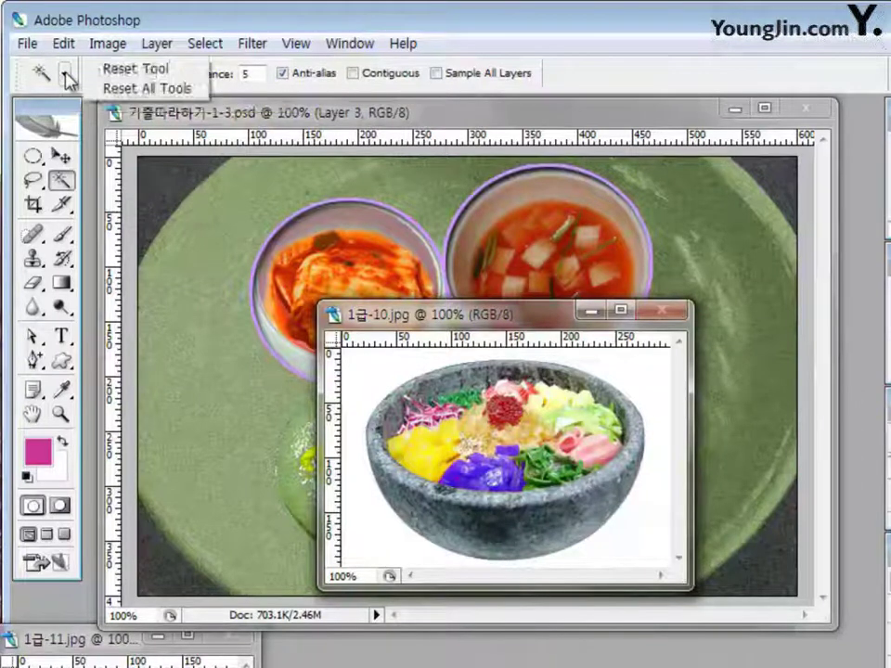
click(123, 74)
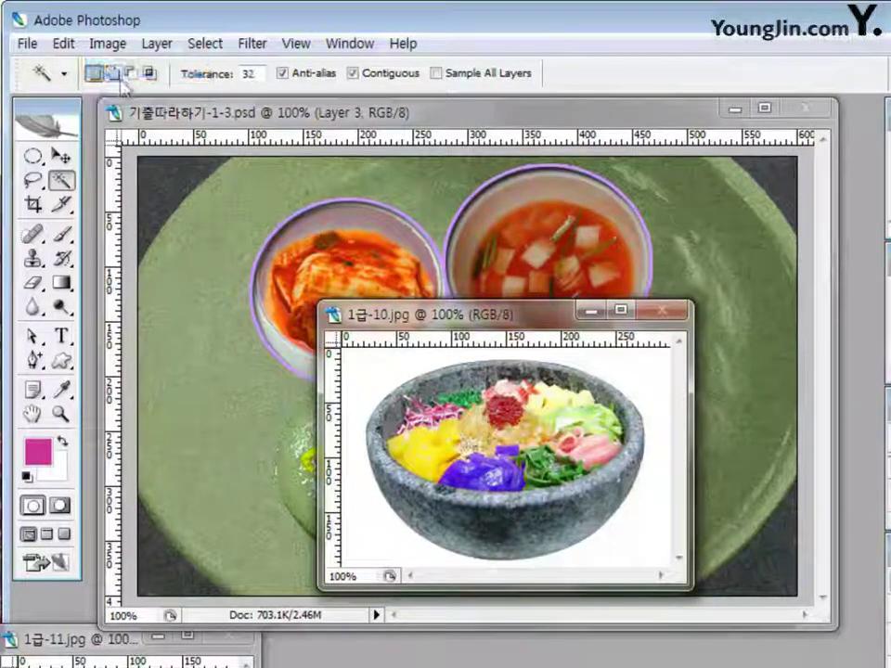
click(366, 371)
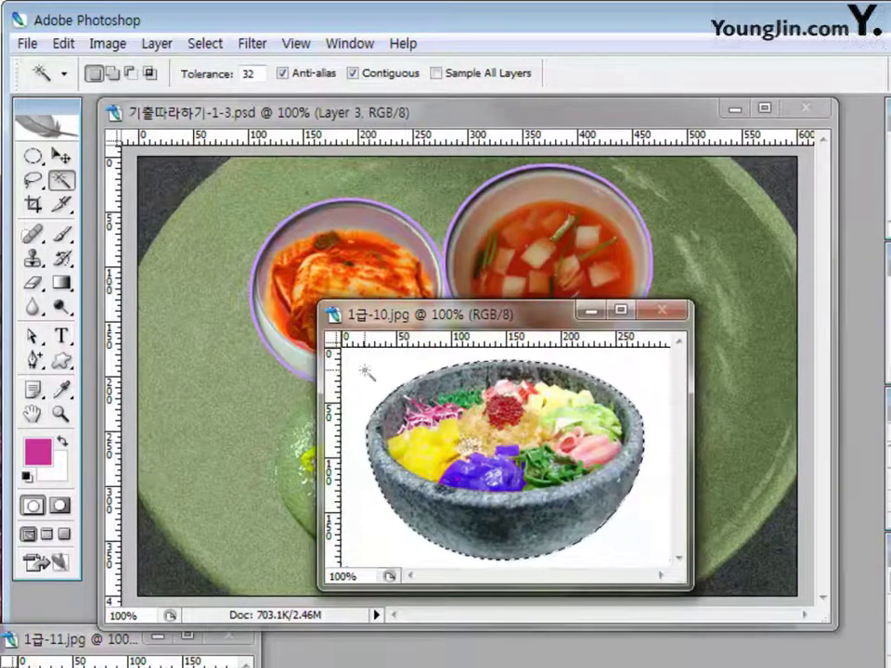
Copy the selected stone bowl into 기출따라하기-1-3.psd with the Move tool, placing it over the lower-left rice cake below the cabbage kimchi.
key(v)
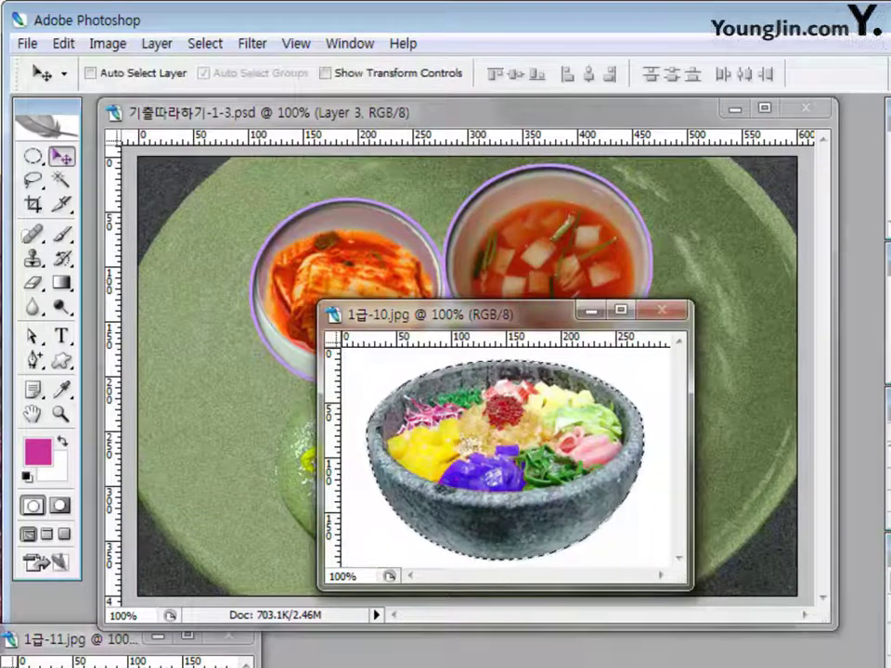
drag(513, 313, 670, 441)
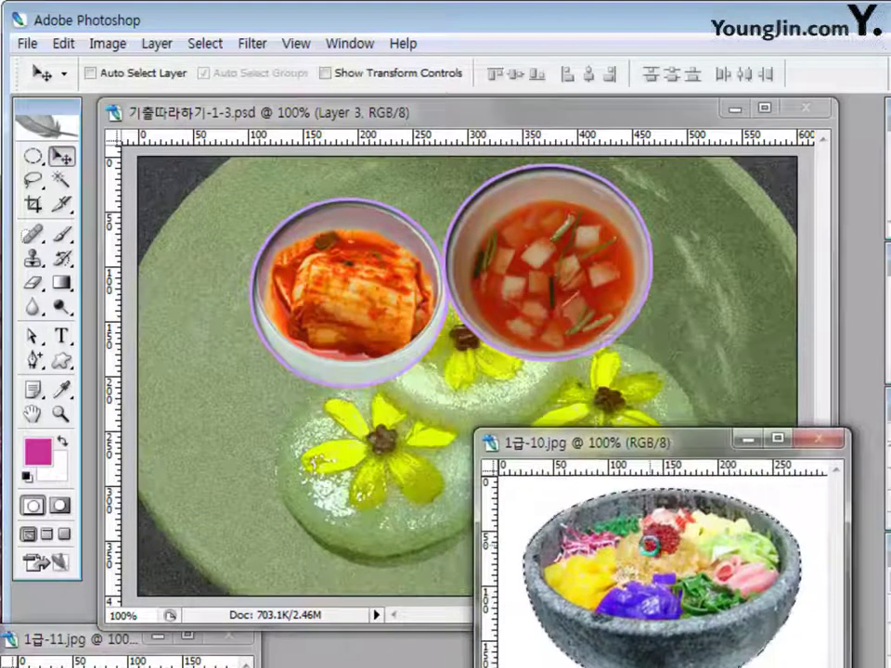
drag(668, 557, 409, 478)
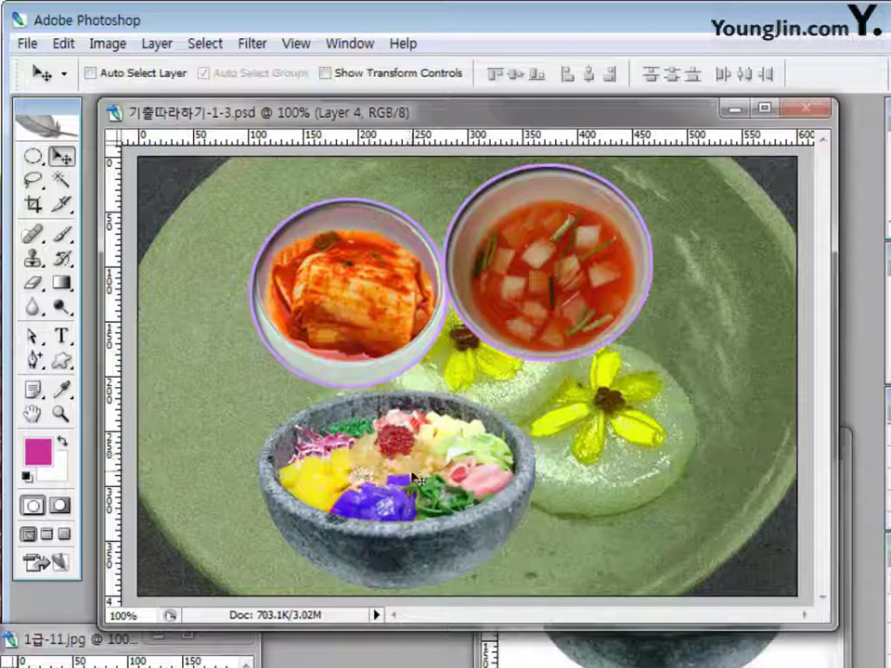
Free Transform the stone bowl to 84.5% width and 89.4% height, nudge it right and slightly up below the cabbage kimchi, and apply.
key(ctrl+t)
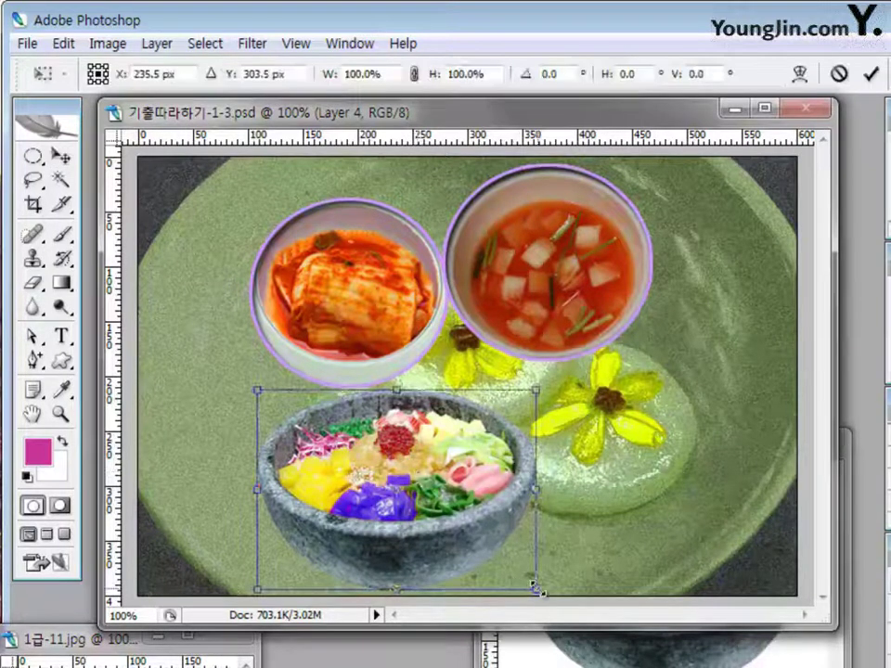
drag(536, 586, 495, 552)
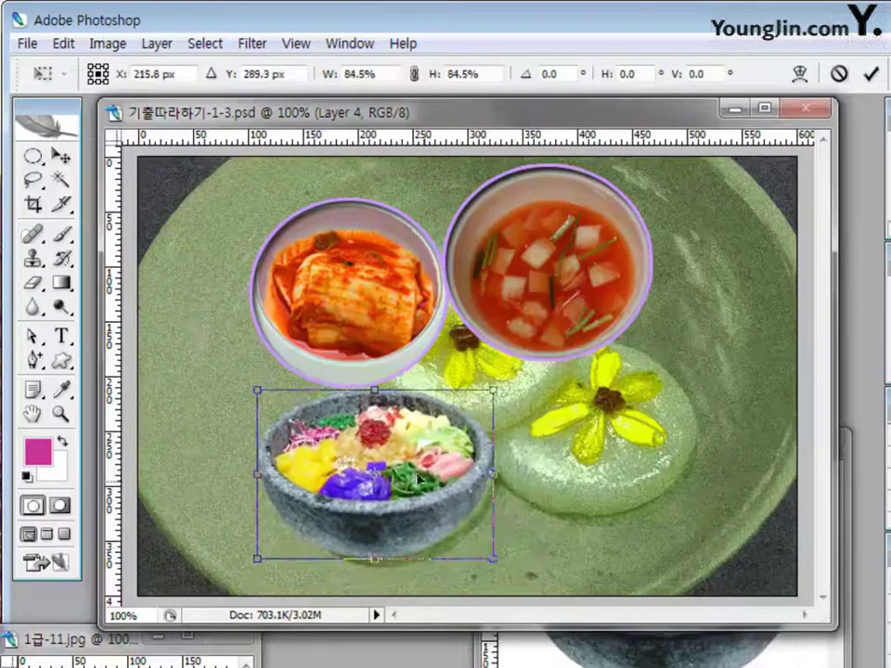
drag(422, 500, 433, 497)
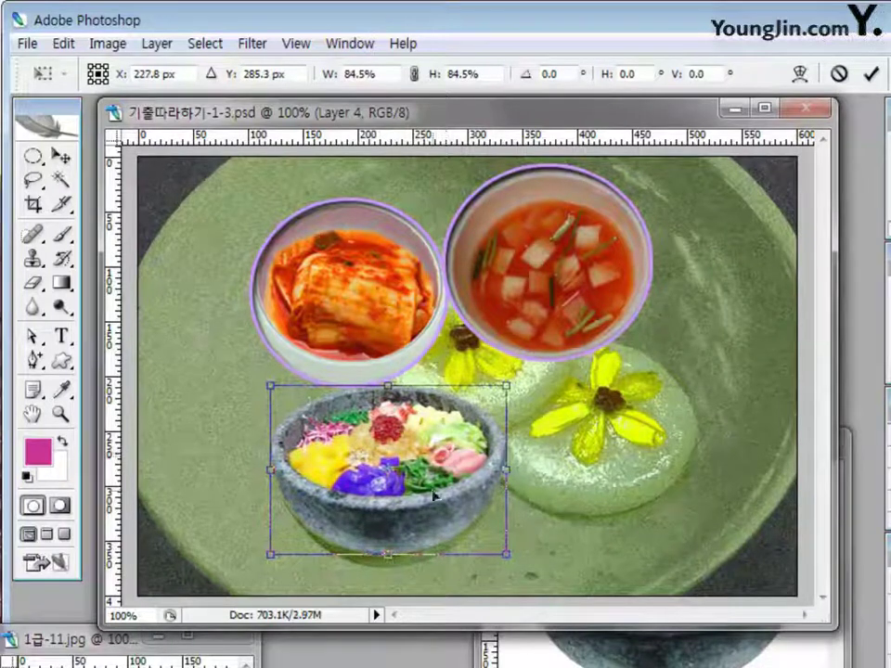
drag(385, 556, 384, 565)
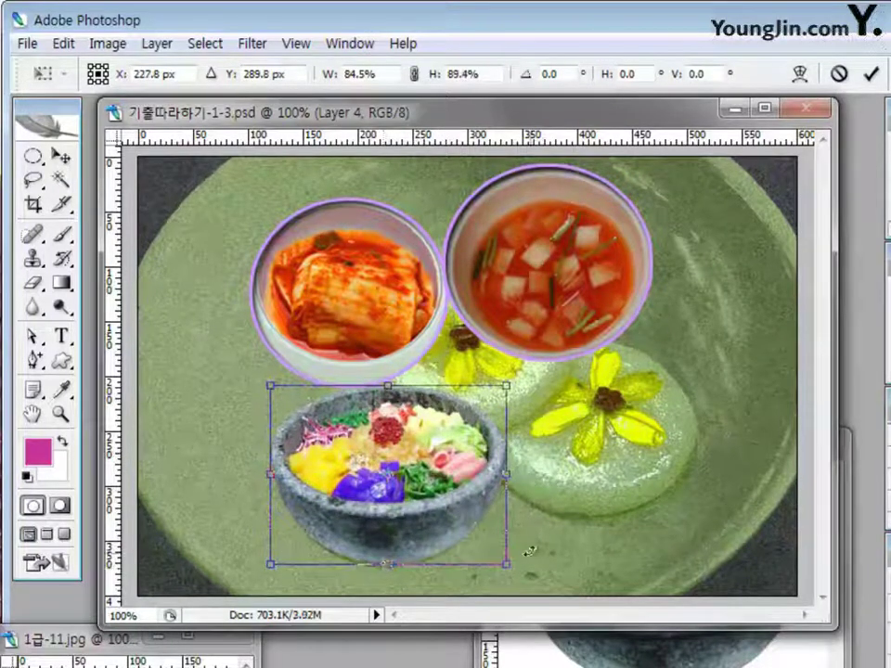
key(Return)
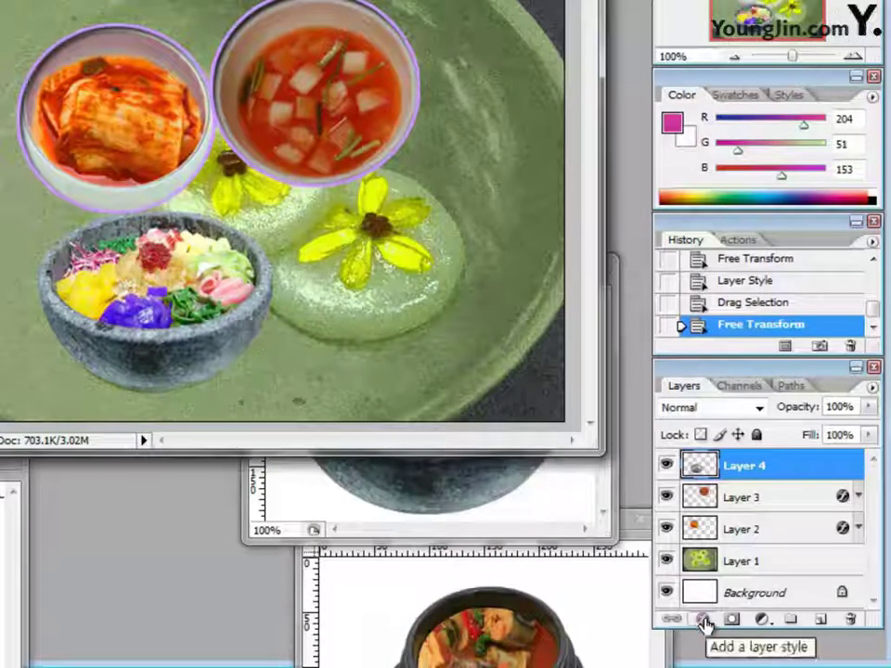
Add a 3 px outside Stroke in #339933 to the stone bowl layer.
click(702, 619)
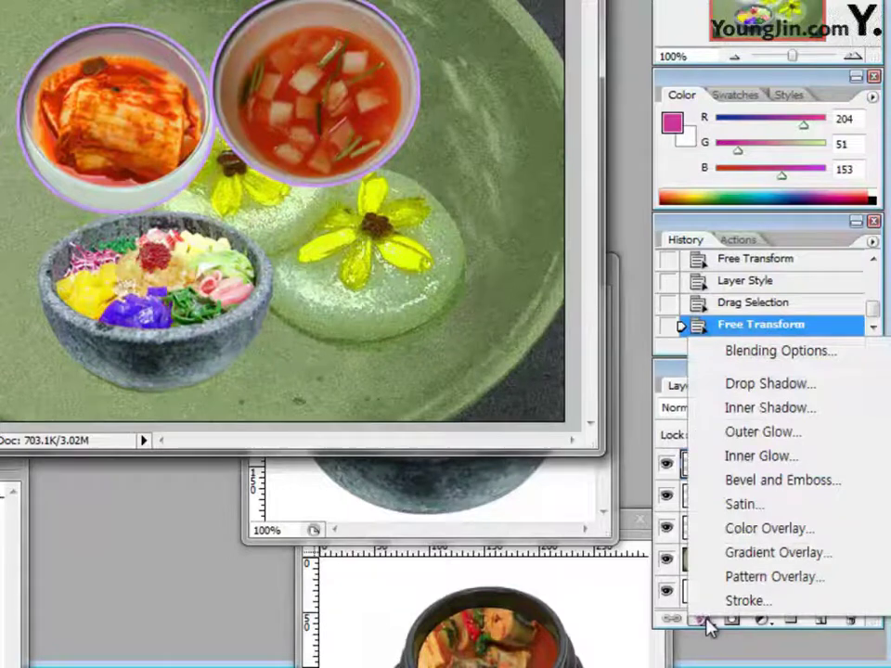
click(733, 601)
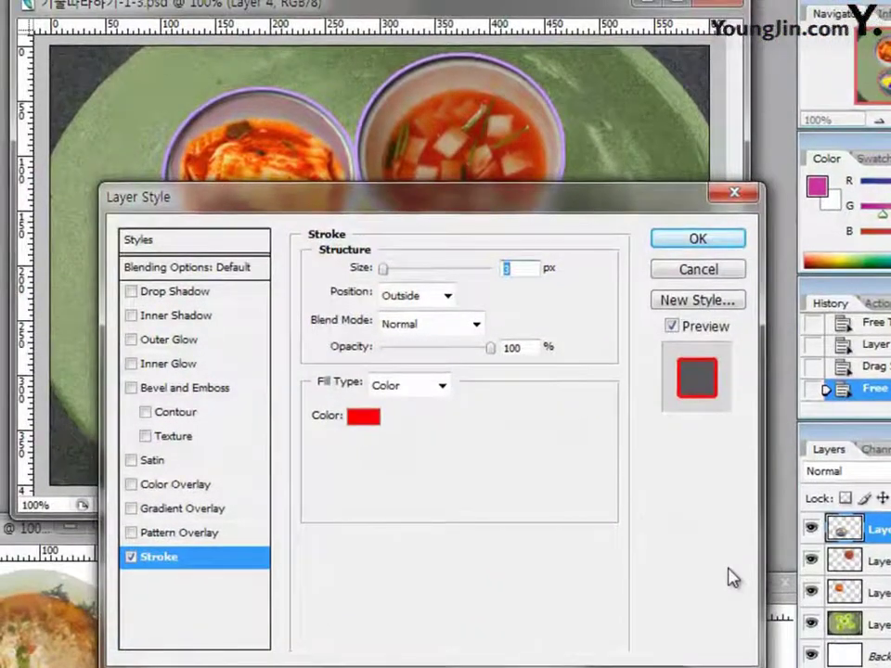
click(361, 419)
click(828, 392)
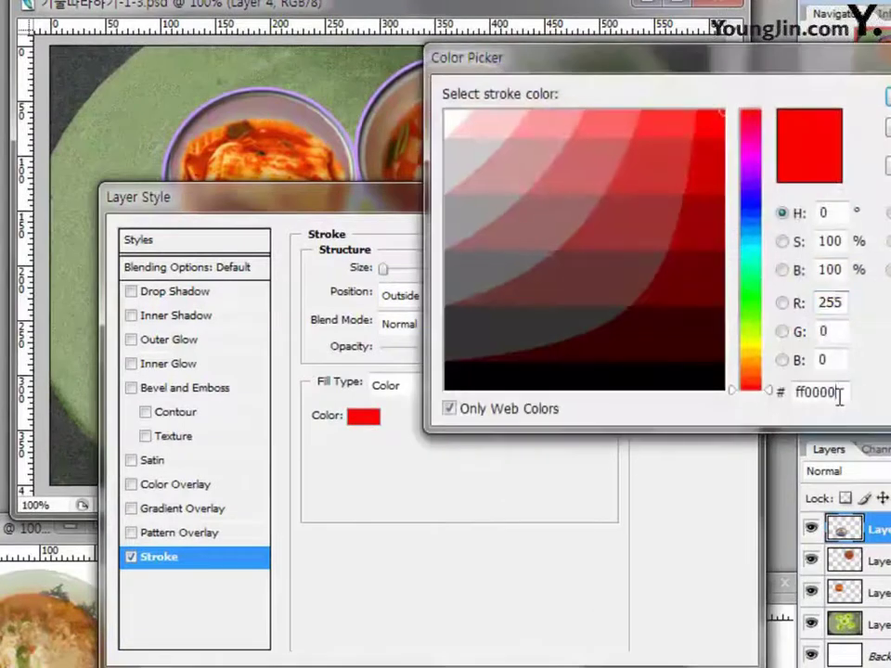
double_click(827, 393)
text(3399)
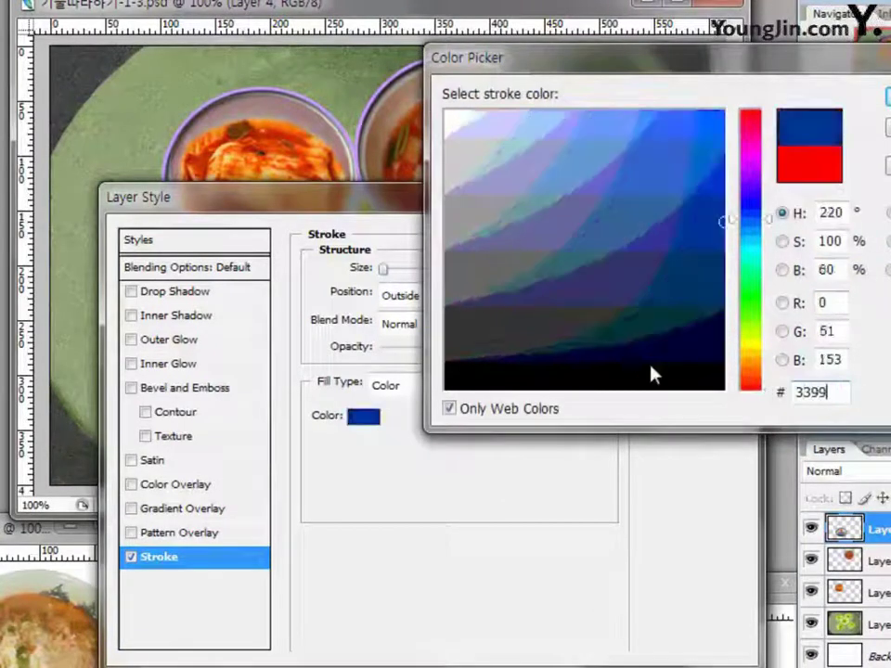
text(33)
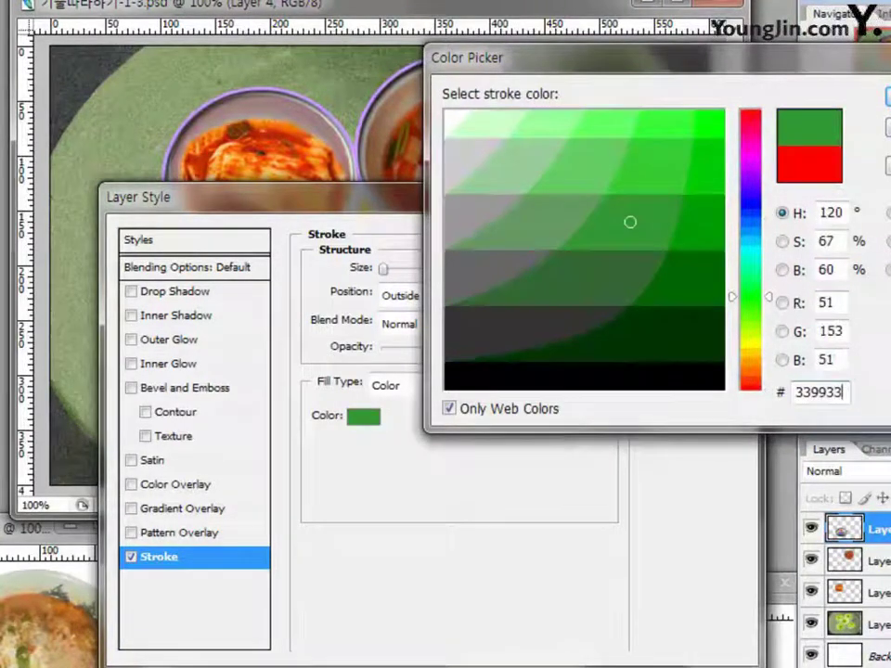
click(886, 97)
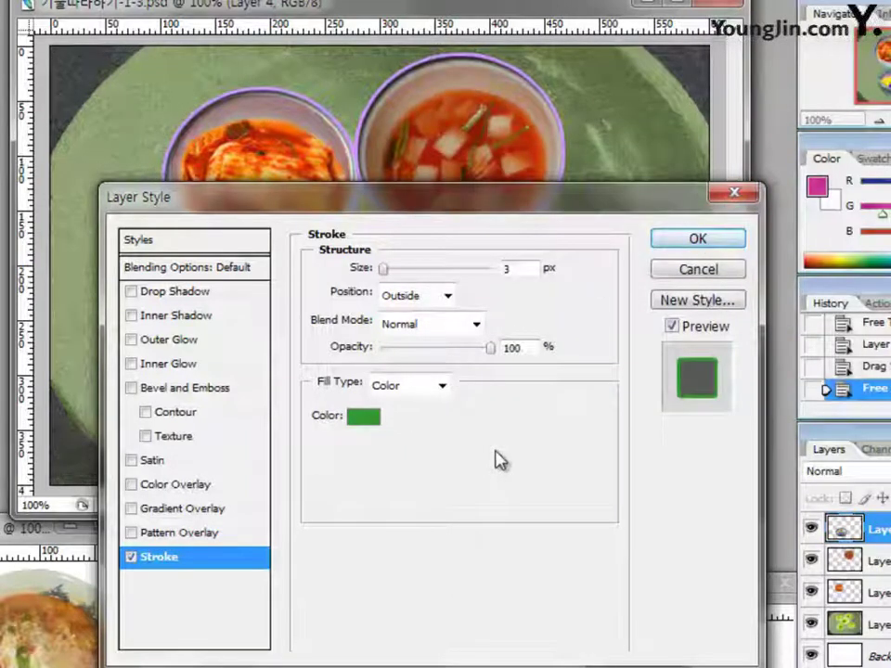
Add a Drop Shadow with default settings to the stone bowl layer and apply the layer style.
click(186, 294)
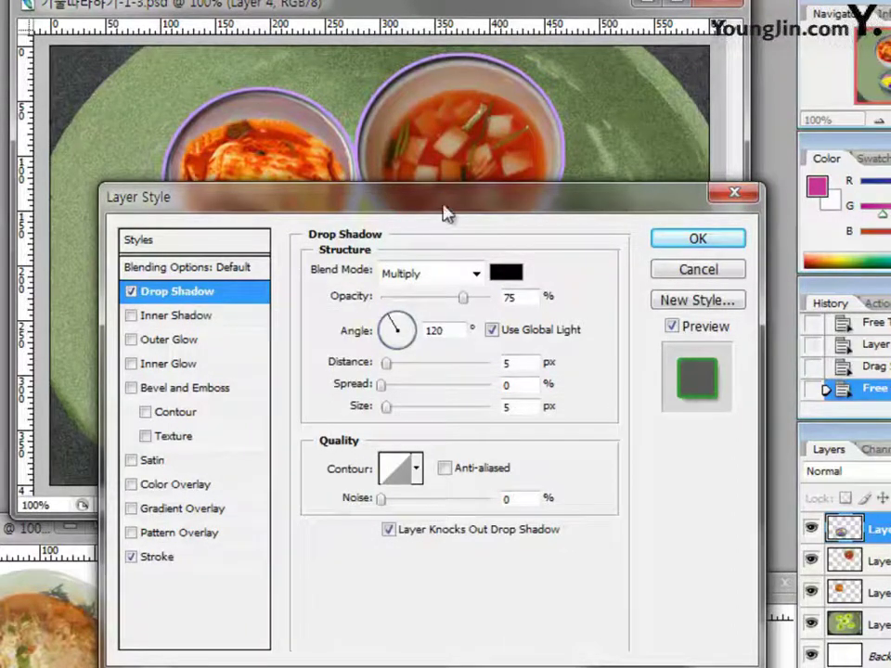
drag(448, 209, 567, 133)
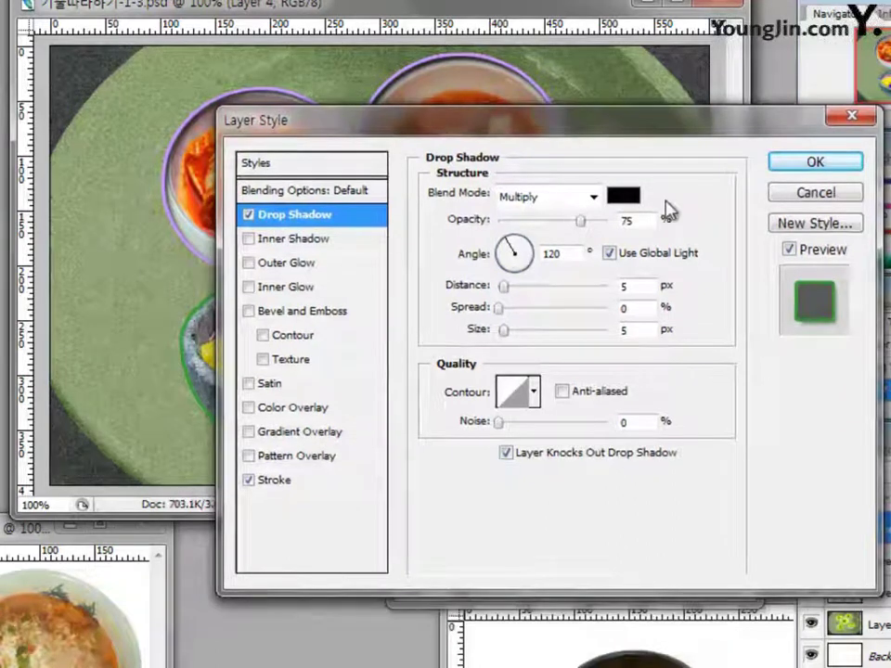
click(817, 164)
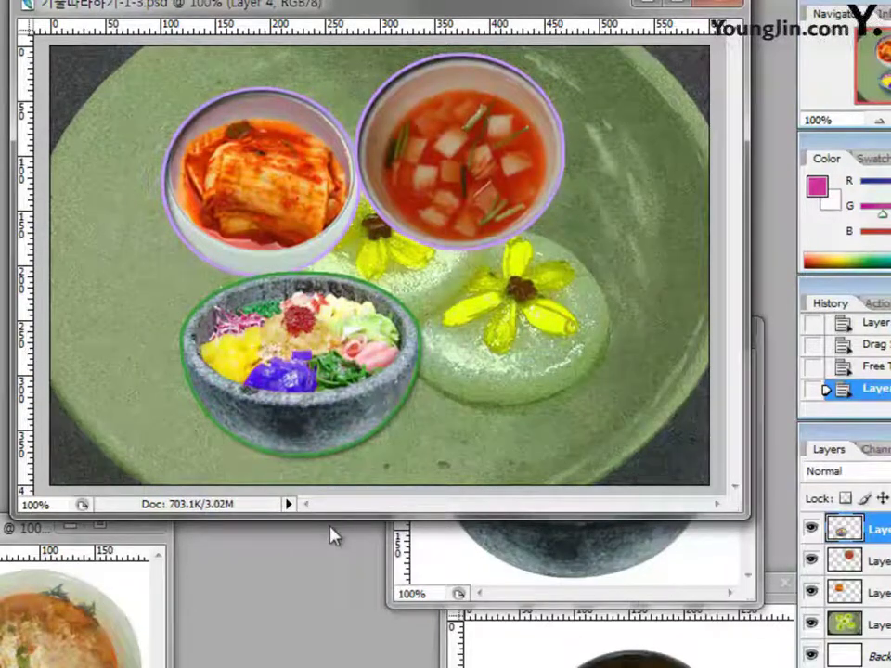
Bring 1급-11.jpg over the composite and select its soup bowl by picking the white background with the Magic Wand and inverting the selection.
click(88, 561)
drag(37, 527, 215, 167)
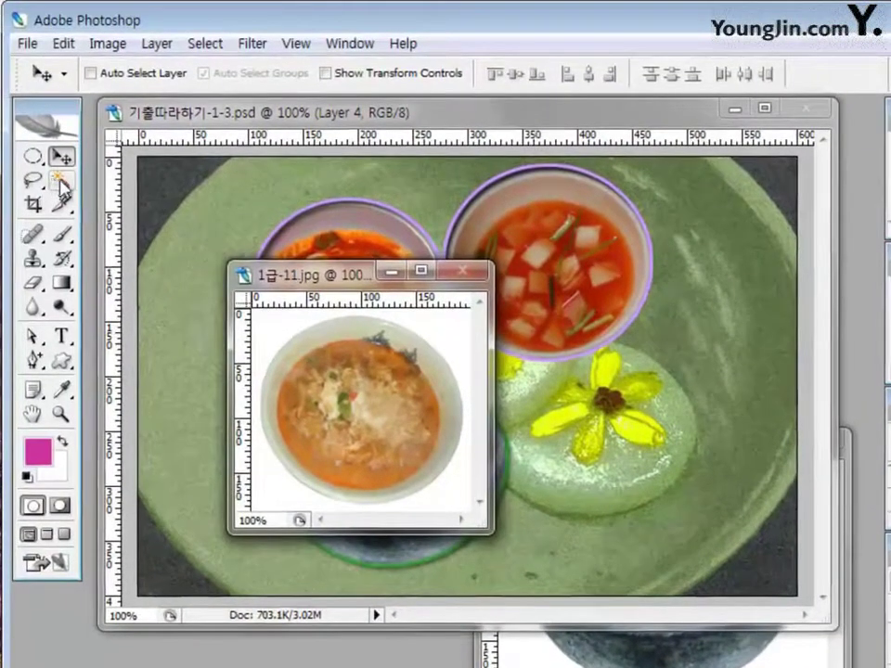
click(62, 184)
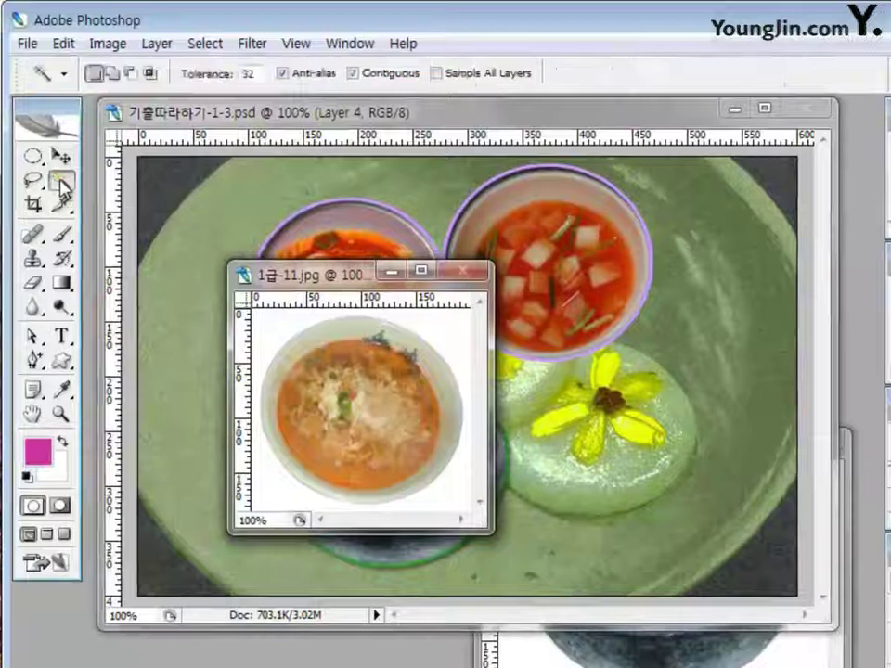
click(269, 336)
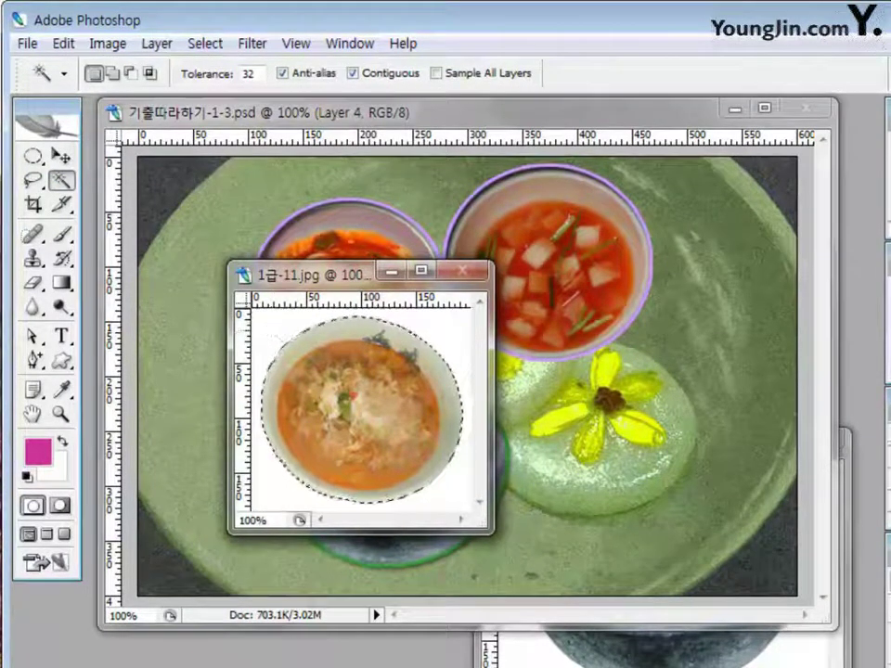
Copy the selected soup bowl over the right rice cake in 기출따라하기-1-3.psd and Free Transform it to 101.6% width and 104.1% height.
key(v)
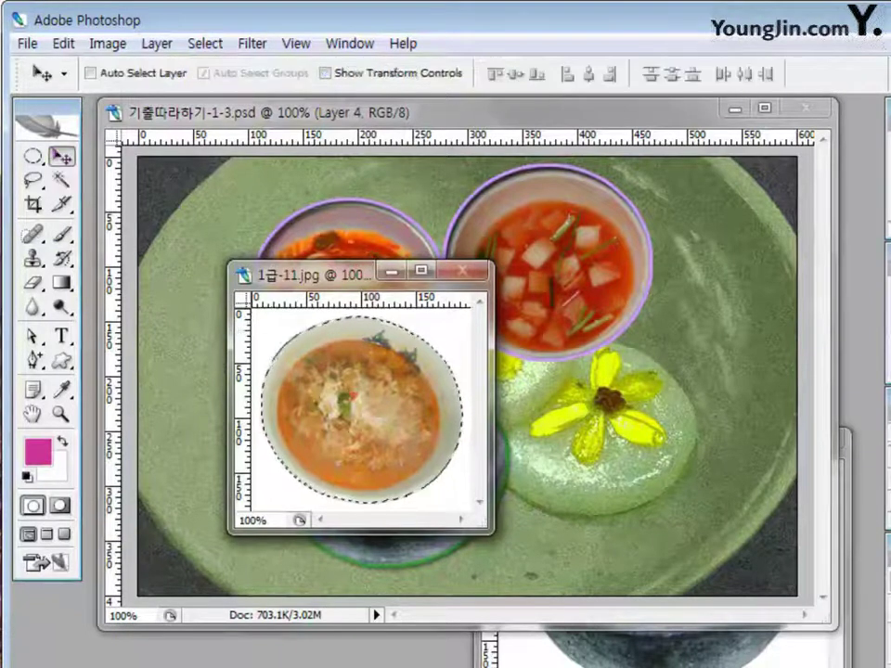
drag(374, 378, 623, 423)
key(ctrl+t)
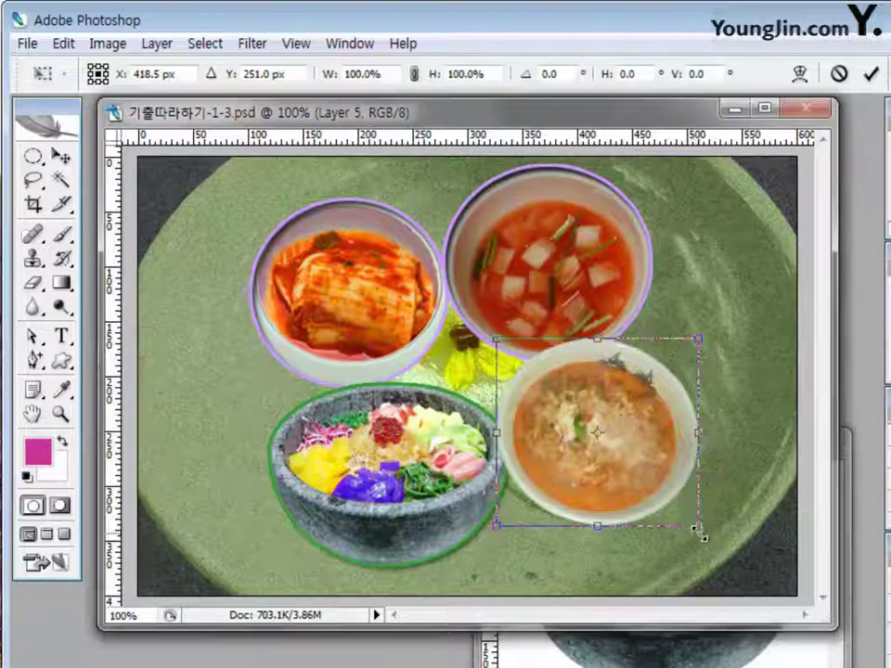
drag(696, 528, 702, 534)
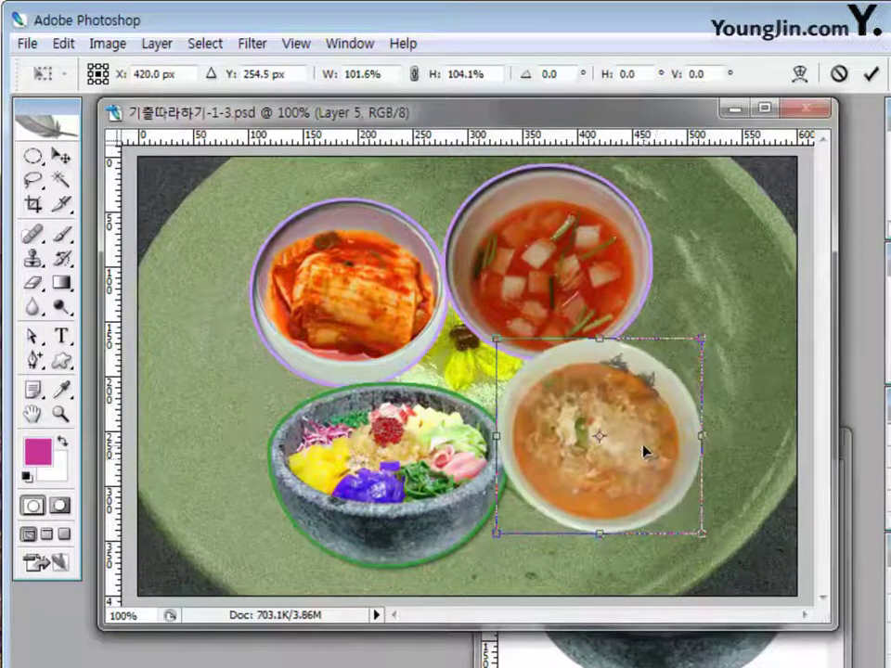
key(Return)
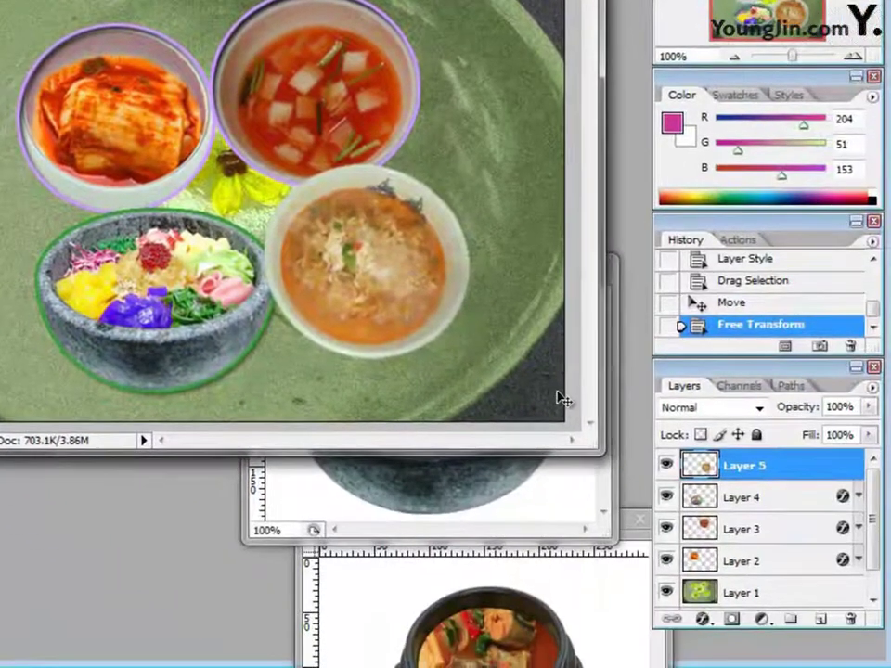
Add a 3 px outside Stroke in #339933 to the soup bowl layer.
click(702, 619)
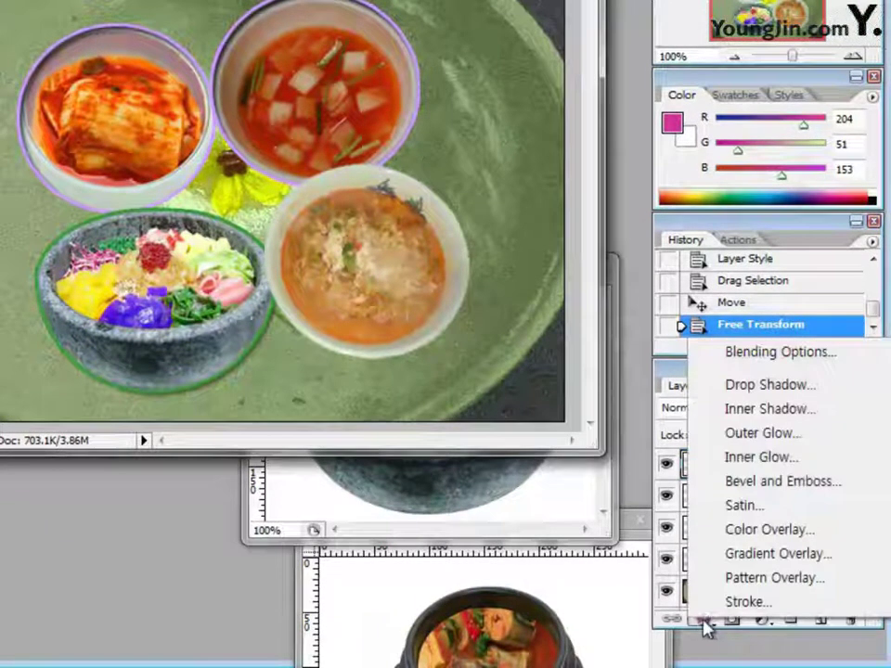
click(741, 600)
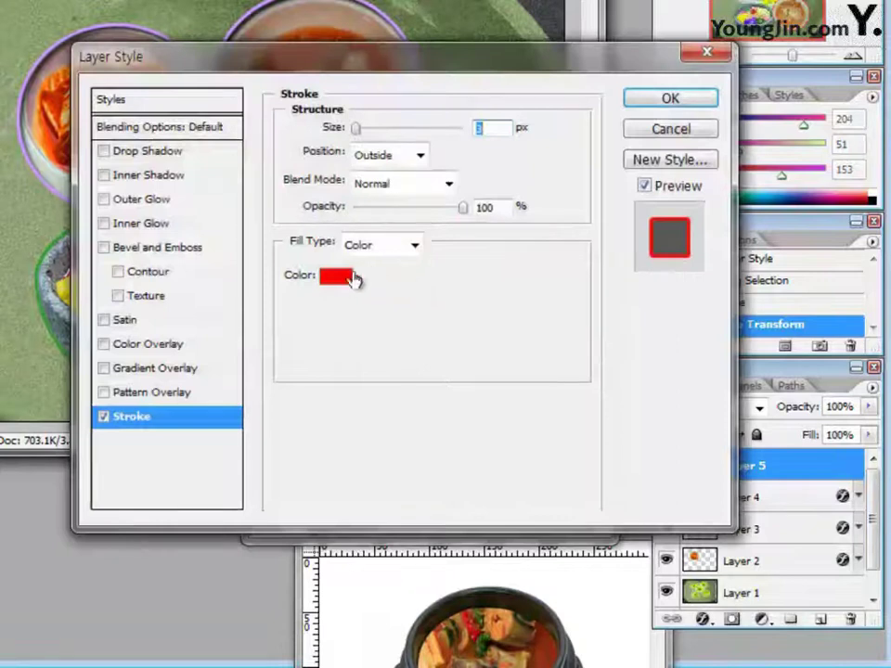
click(352, 276)
drag(698, 330, 650, 327)
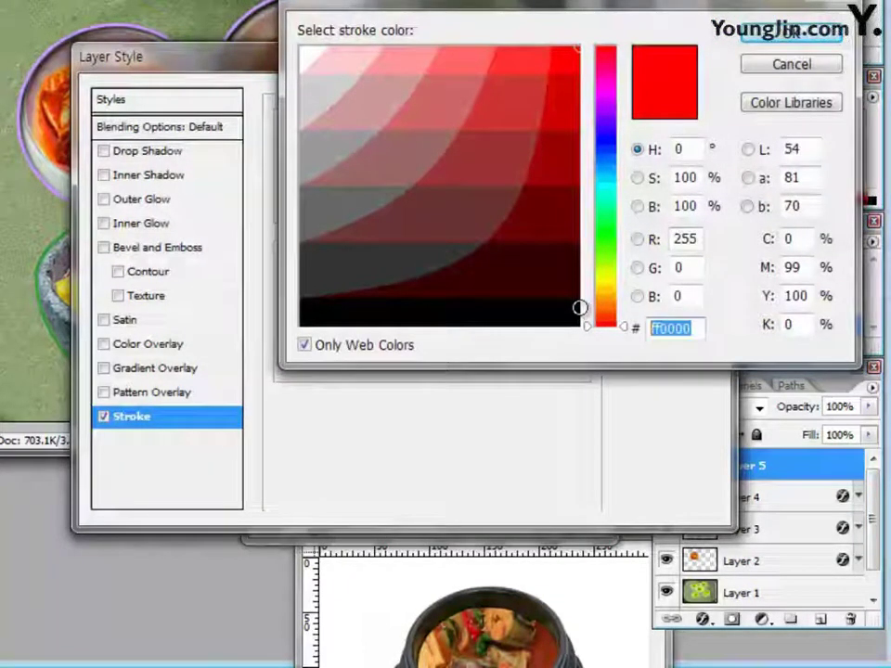
text(339933)
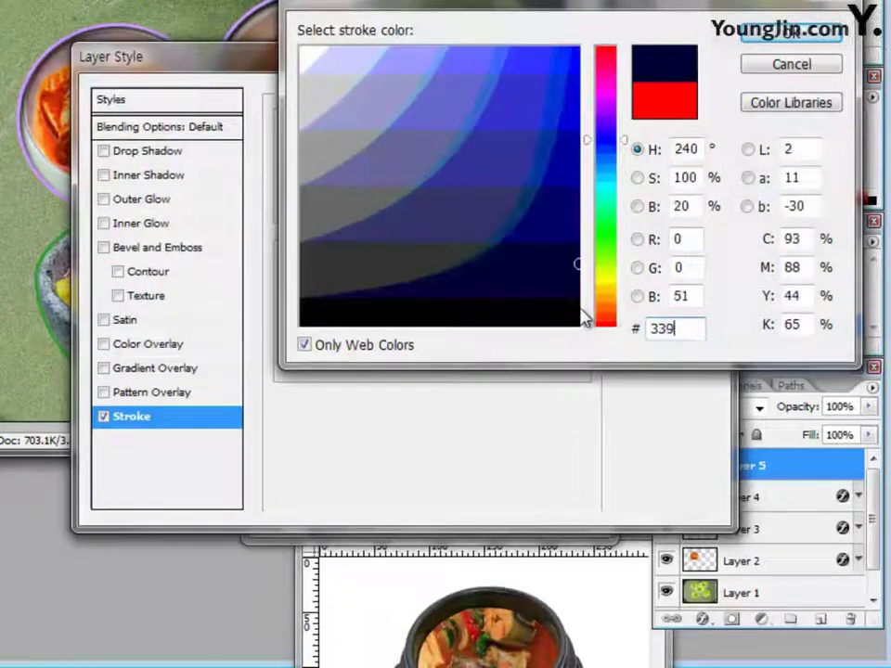
click(810, 37)
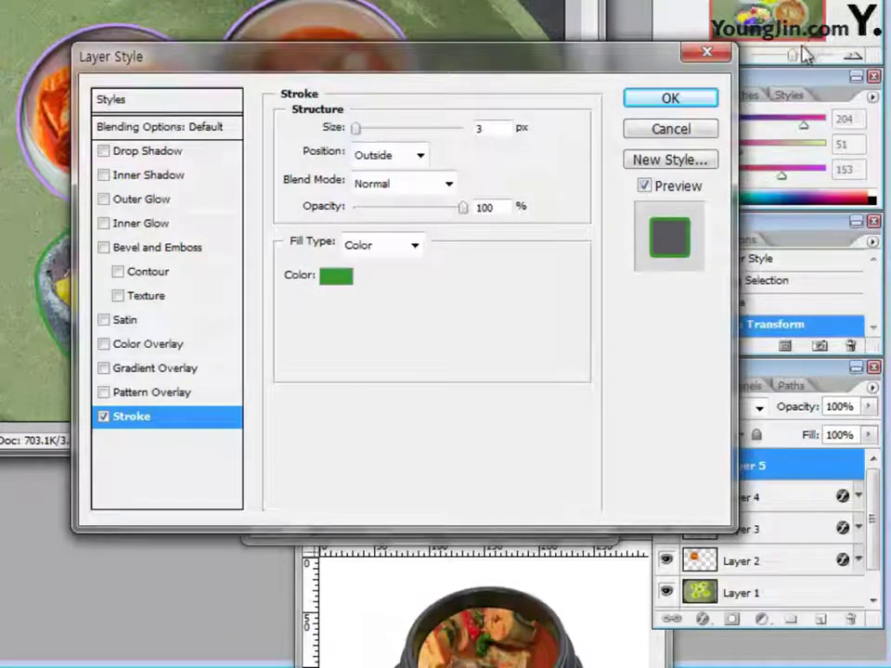
Add a default Drop Shadow and Inner Shadow to the soup bowl layer and apply the layer style.
click(156, 153)
click(154, 175)
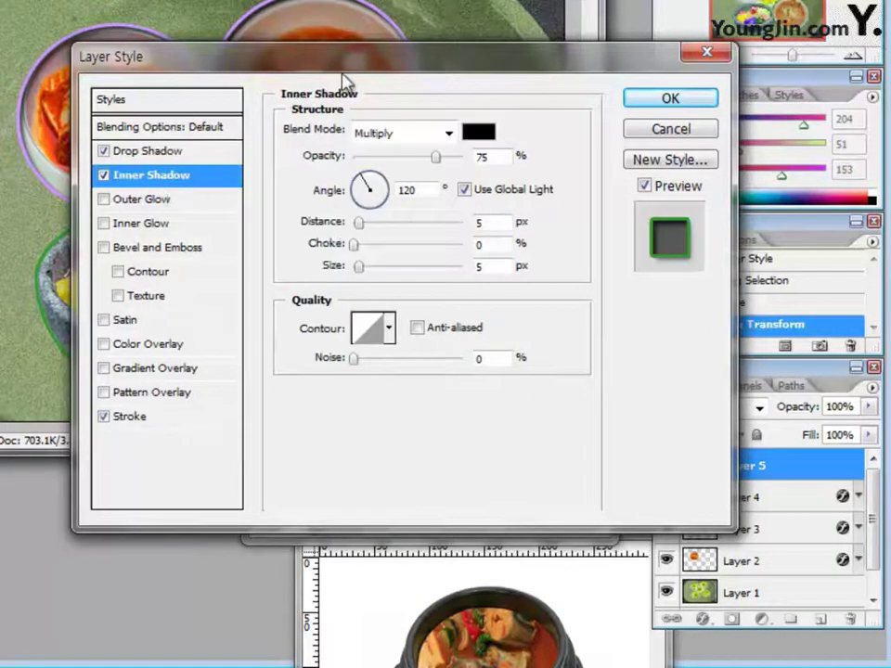
drag(370, 66, 778, 195)
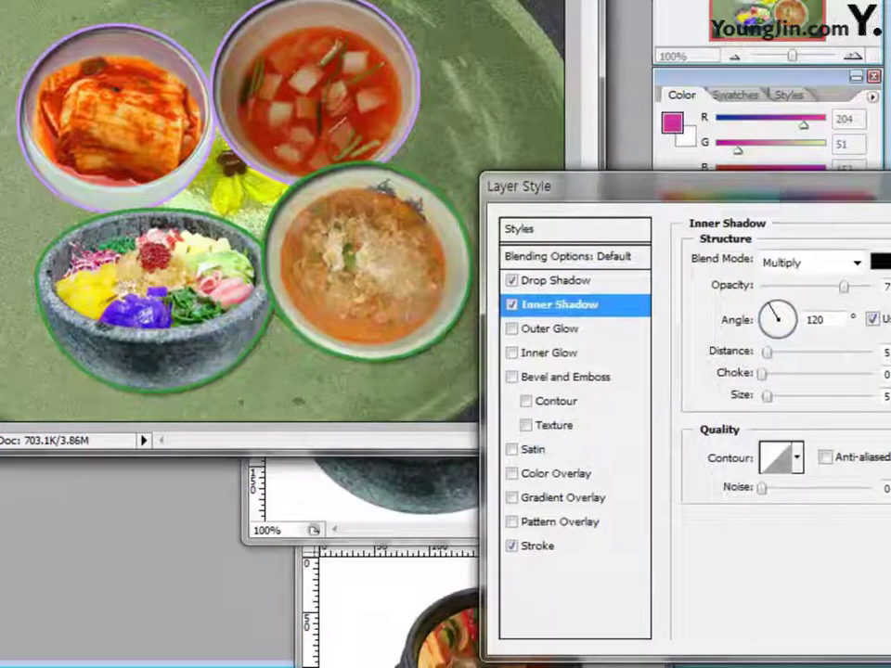
key(Return)
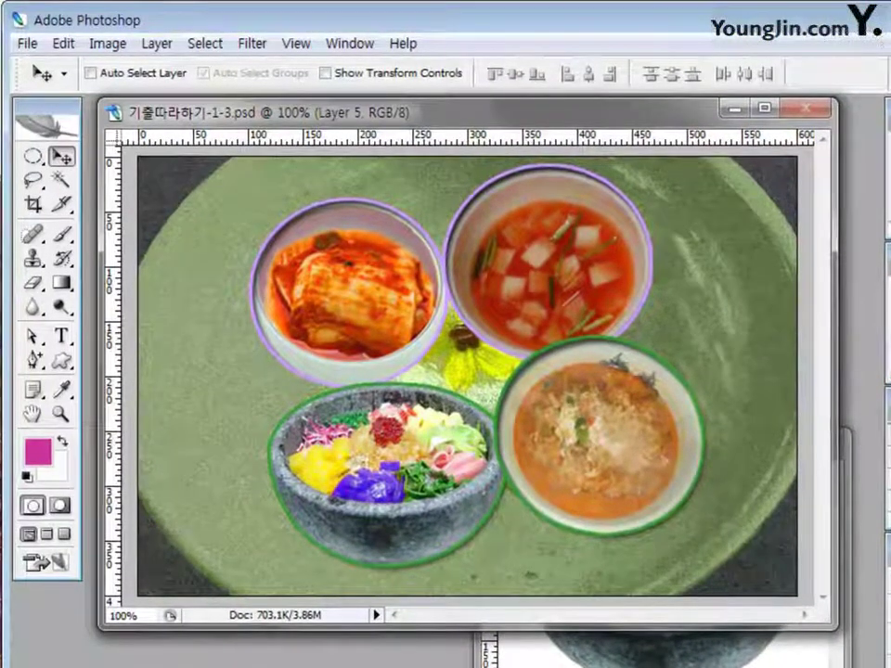
Close 1급-10.jpg and move the 1급-8.jpg window over the middle of the composite.
key(ctrl+Tab)
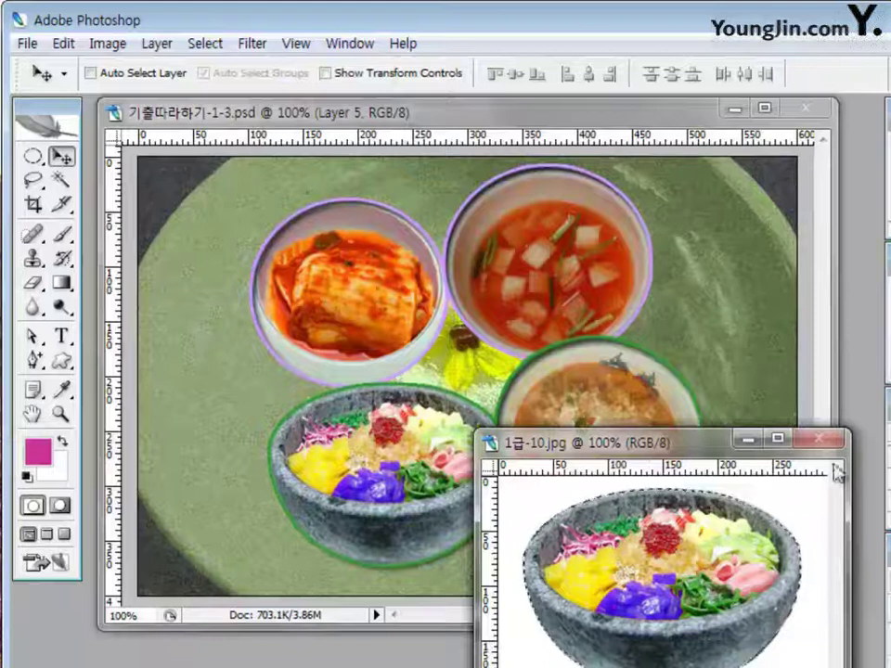
click(818, 437)
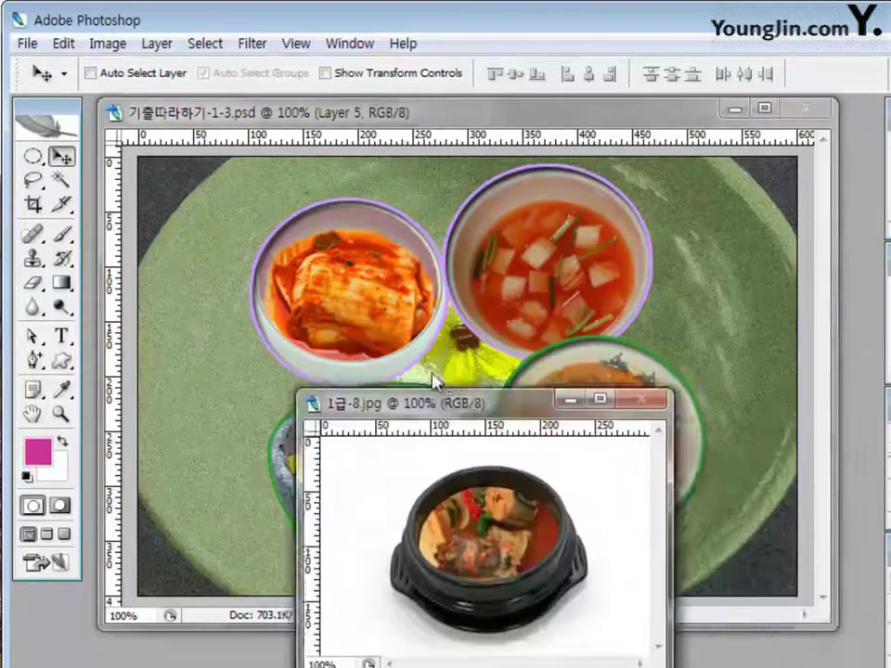
drag(434, 378, 344, 284)
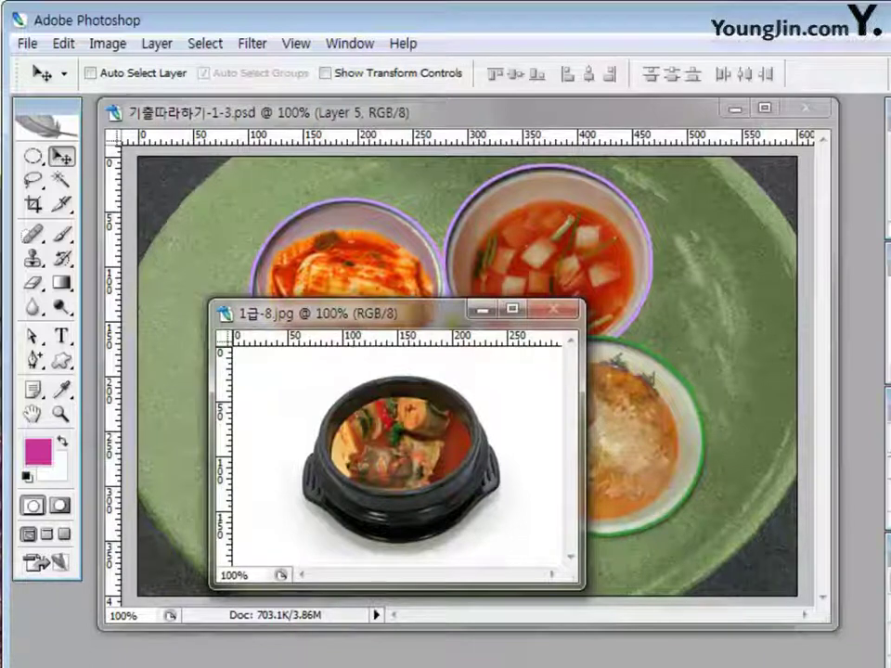
Select around the black stew pot in 1급-8.jpg with the Magic Wand at tolerance 32, combining the white background and the shadow areas.
click(63, 182)
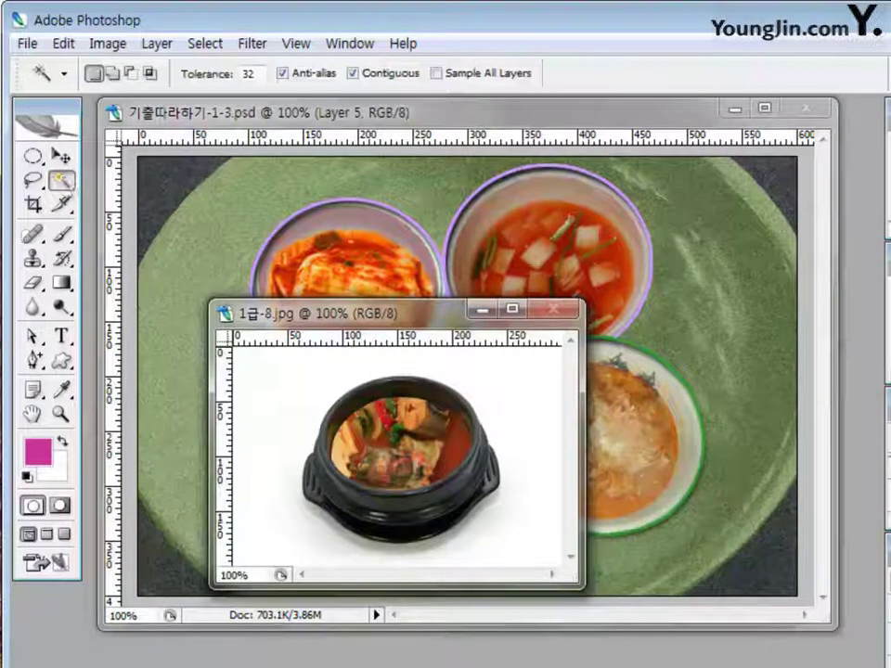
click(285, 393)
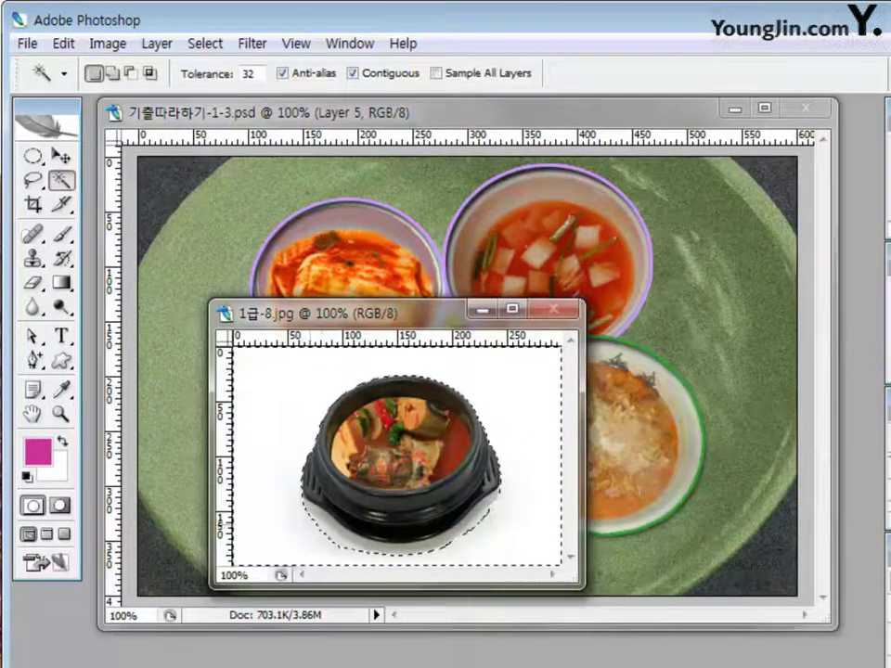
click(399, 536)
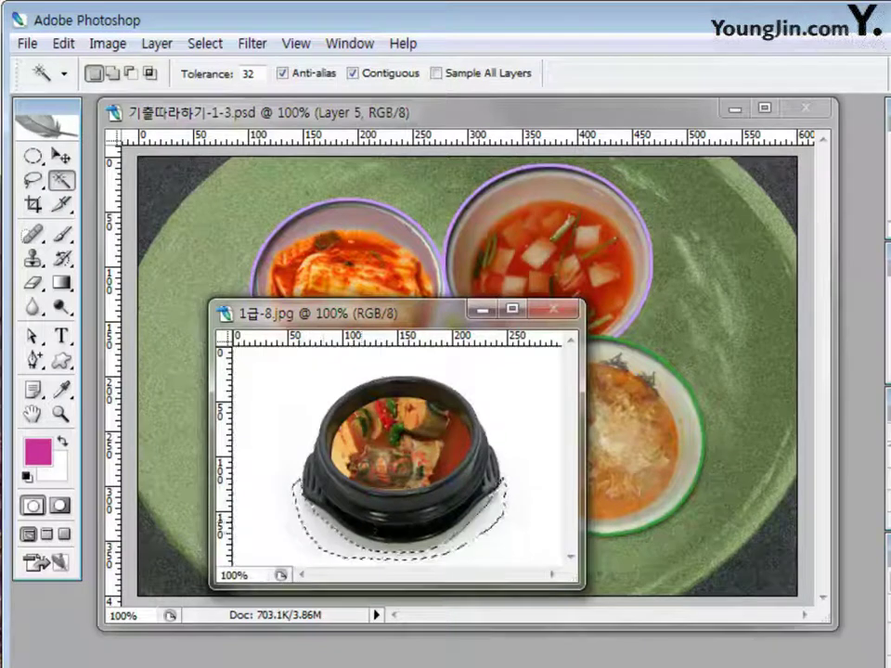
click(112, 73)
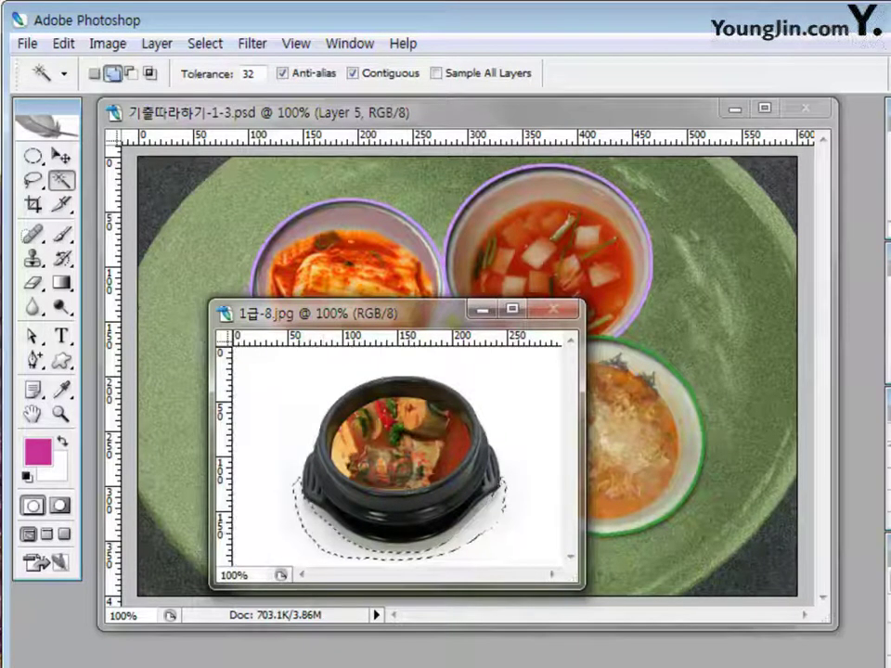
click(278, 386)
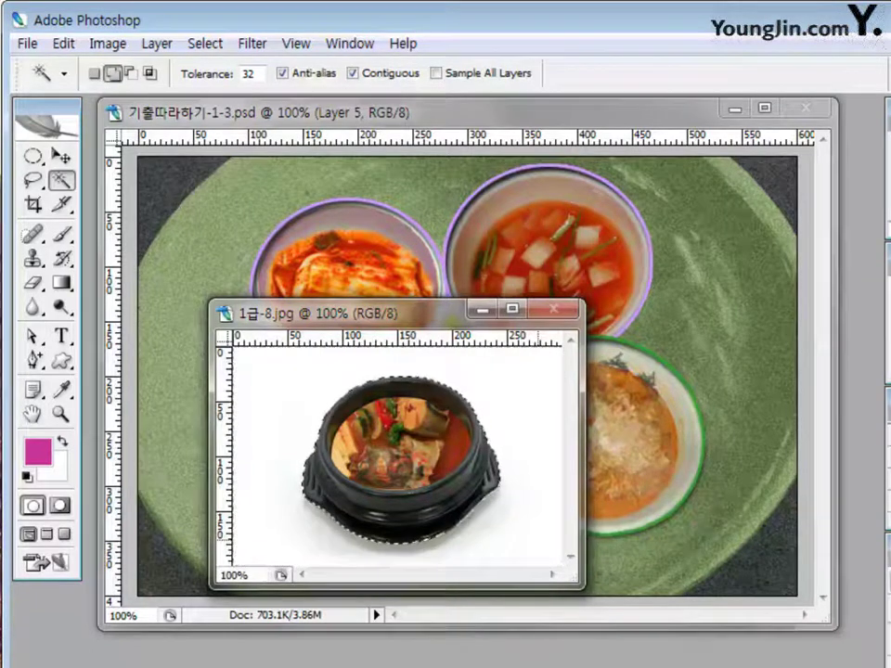
Copy the stew pot to the centre of 기출따라하기-1-3.psd, between the four bowls, and Free Transform it to 102.8% width and 106.5% height.
click(61, 156)
drag(441, 472, 498, 380)
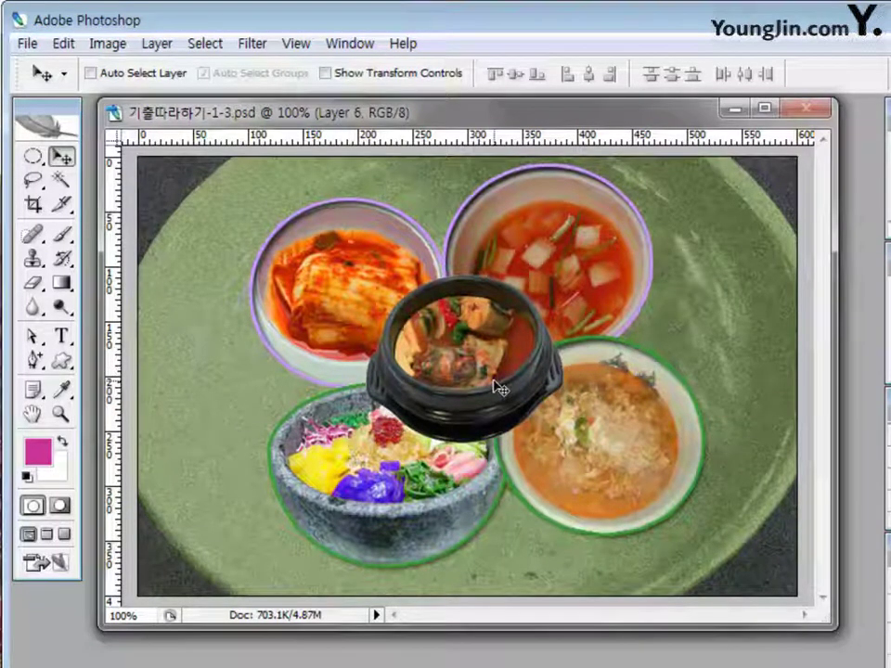
key(ctrl+t)
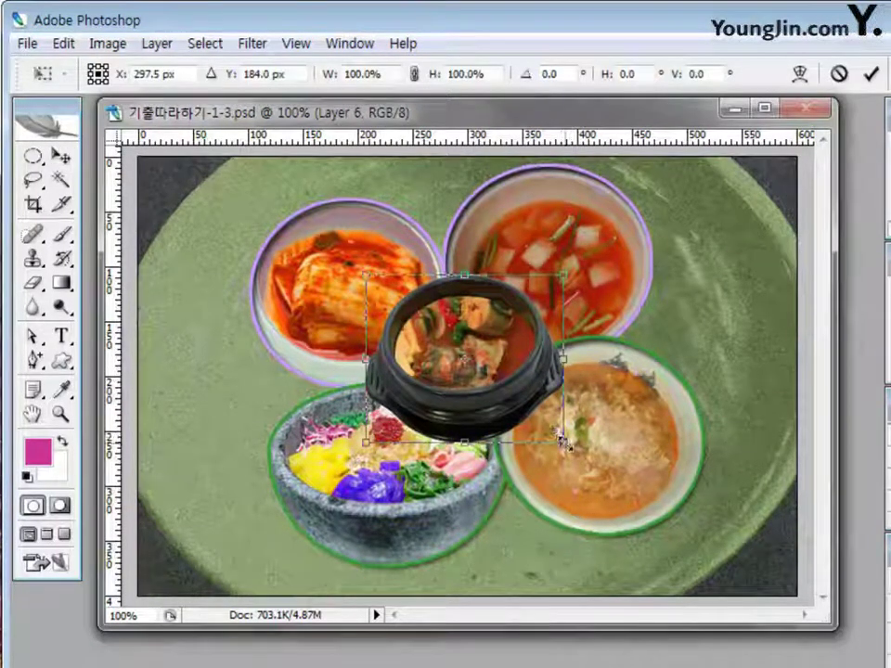
drag(563, 443, 568, 454)
drag(525, 387, 523, 392)
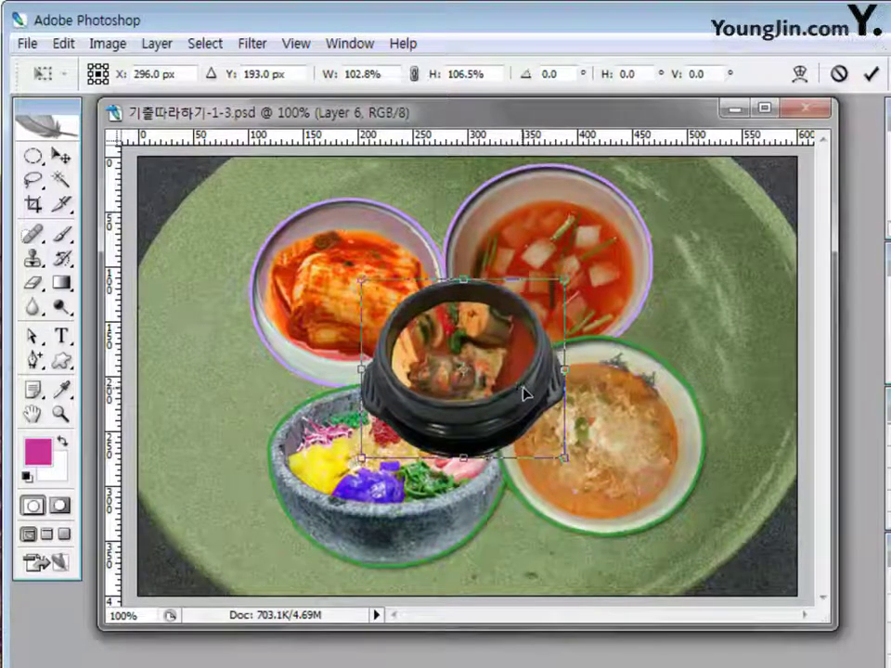
key(Return)
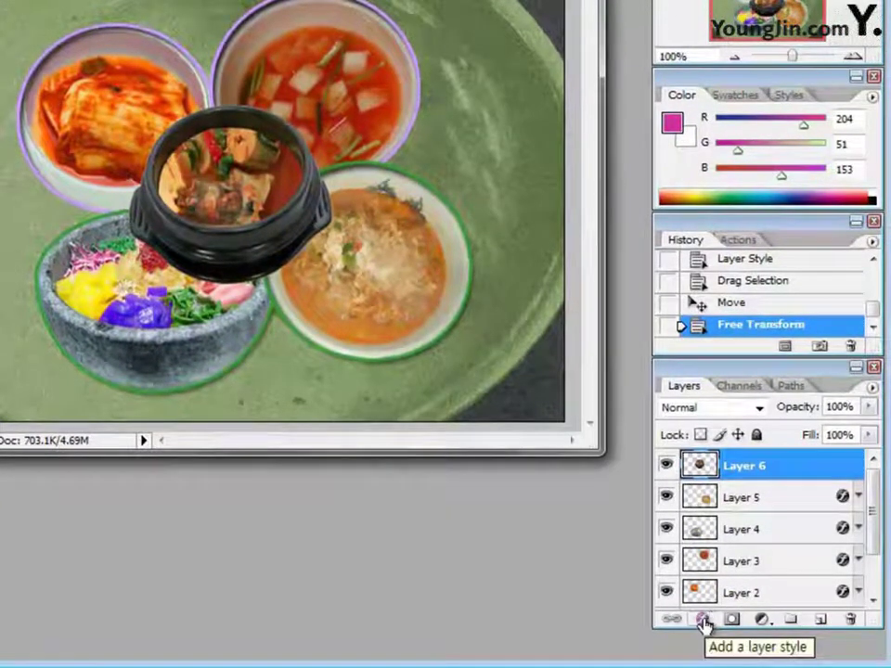
Add a default Drop Shadow to the stew pot layer.
click(703, 622)
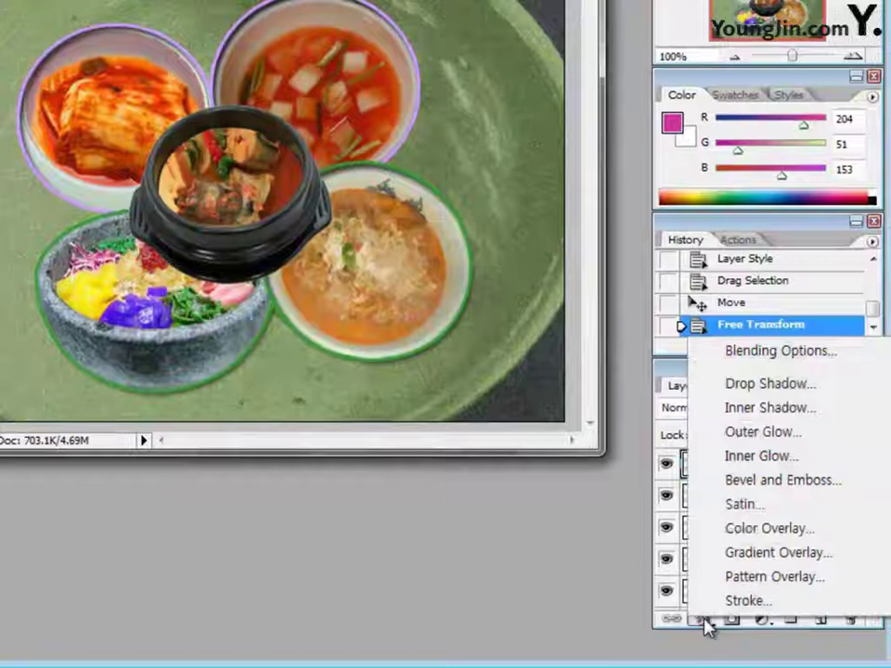
click(768, 385)
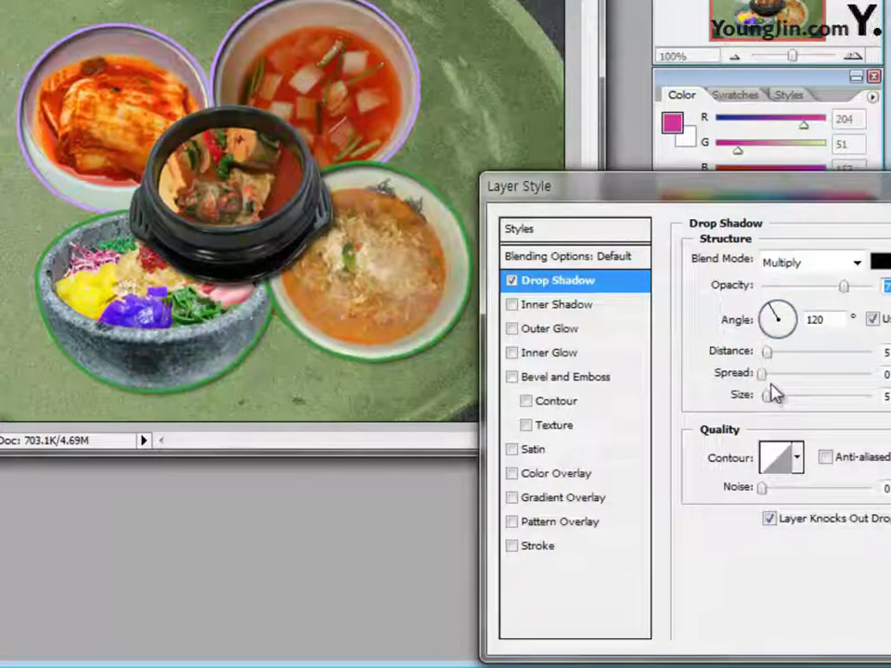
key(Return)
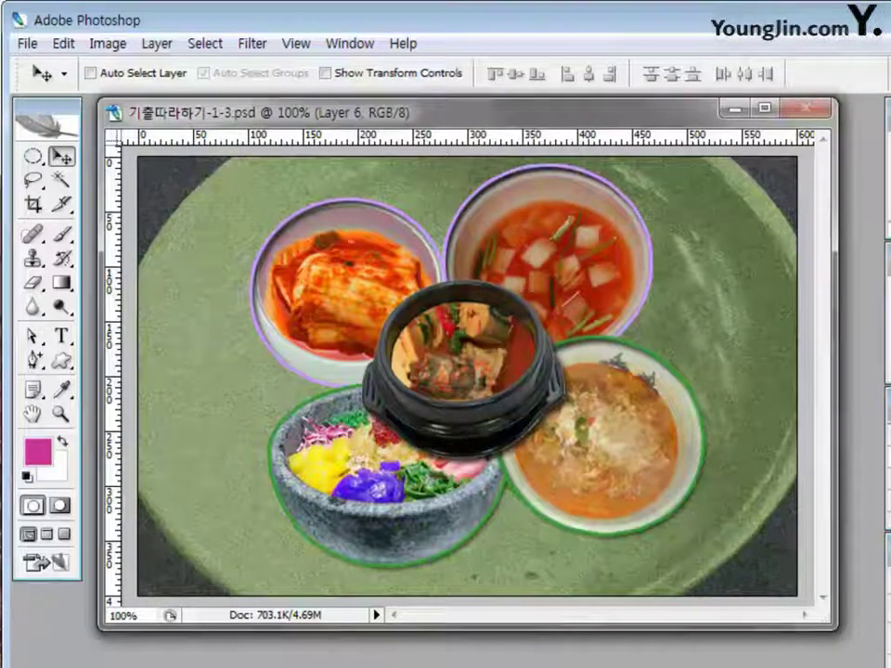
Draw a large concentric-ring target custom shape in #ff6666 with no style, running over the image's lower-right corner.
click(61, 362)
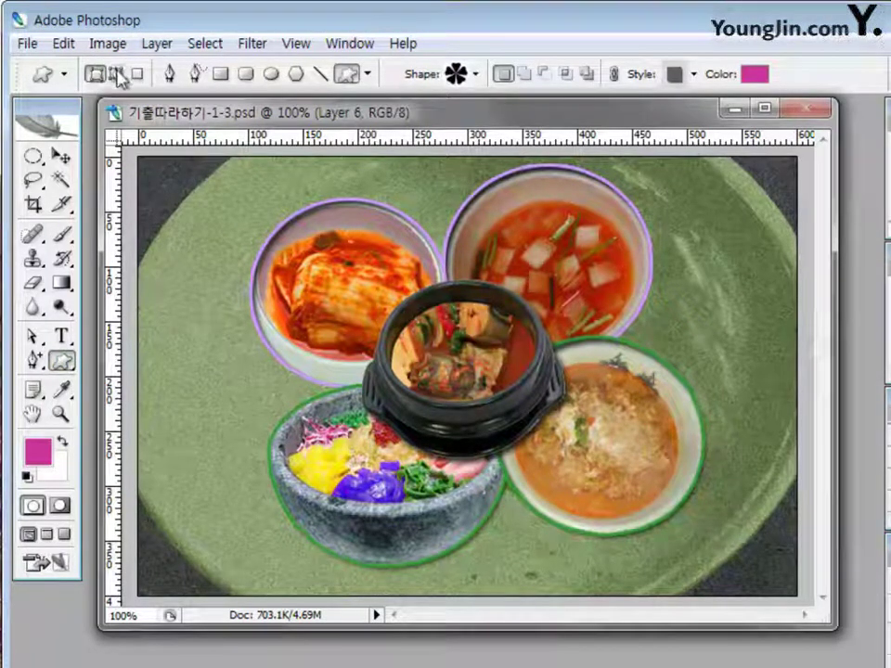
click(476, 76)
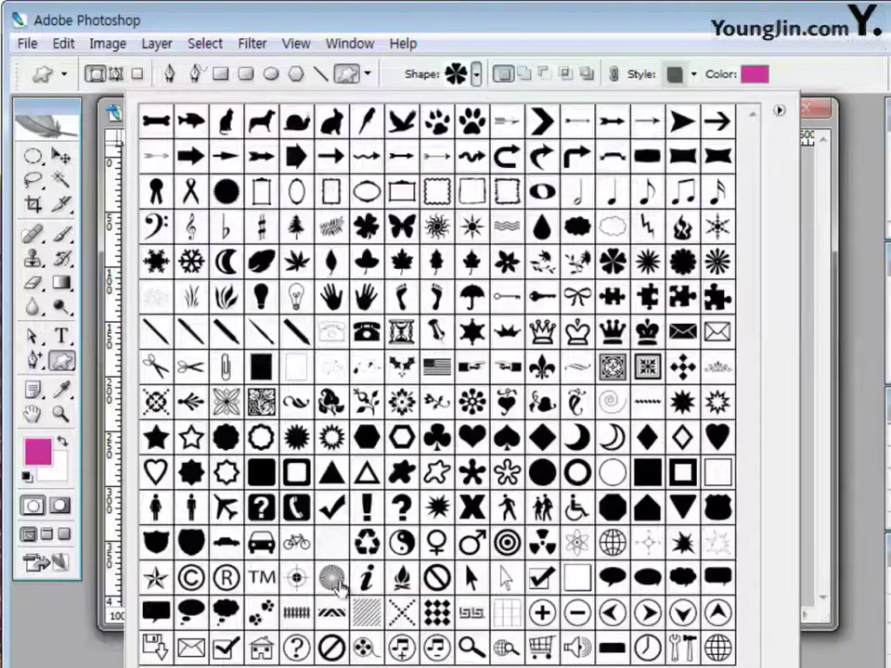
click(509, 545)
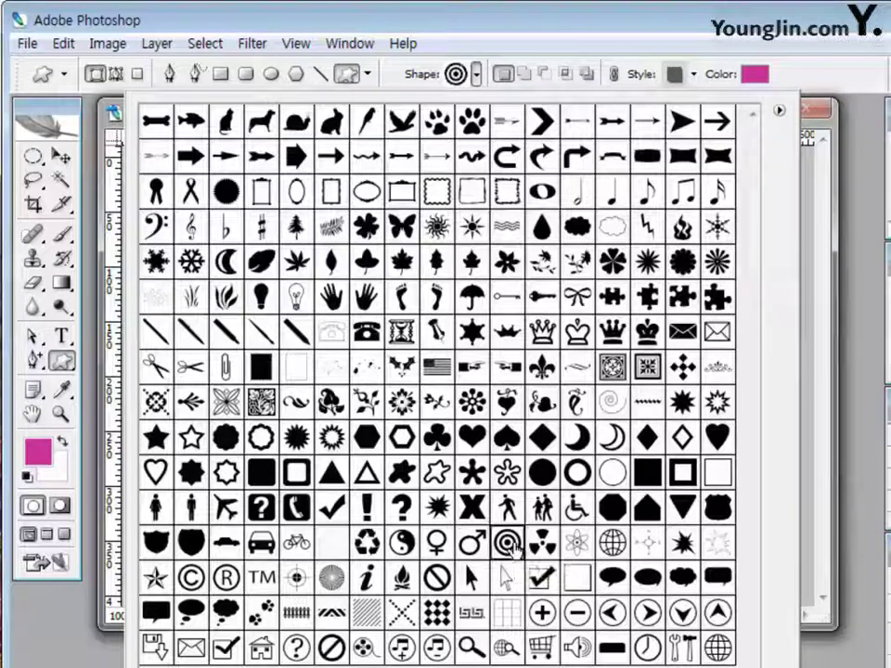
click(692, 76)
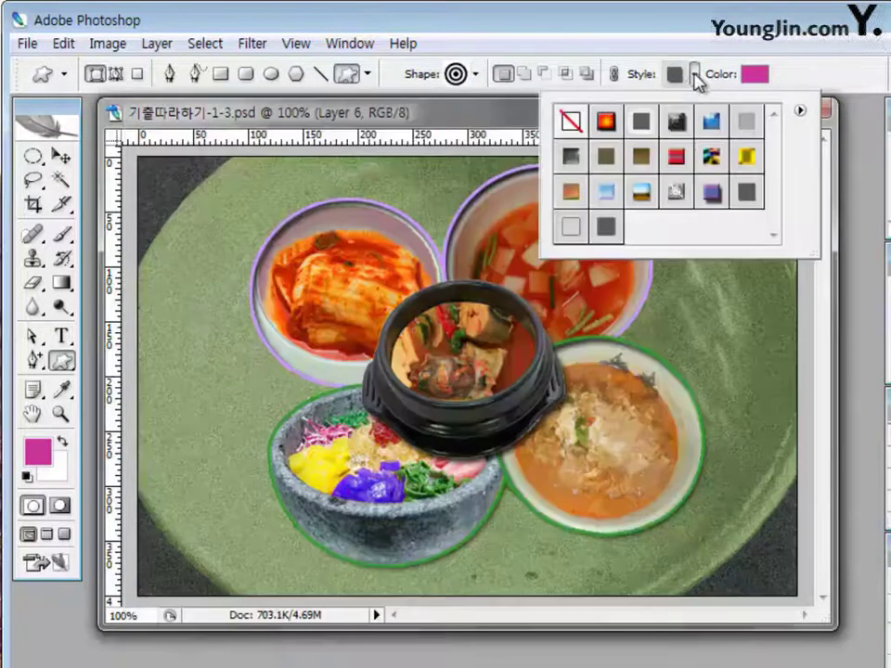
click(572, 120)
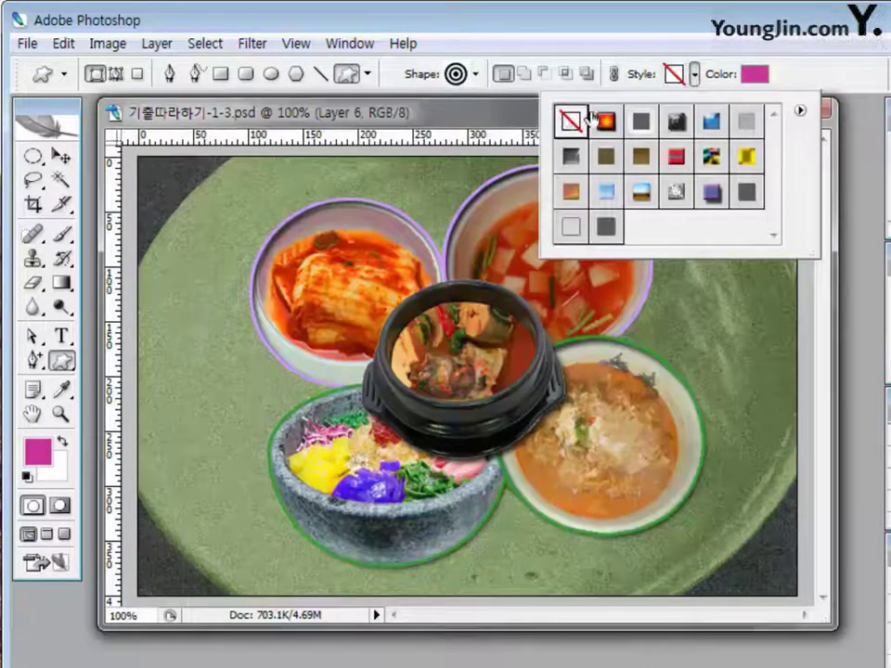
click(754, 78)
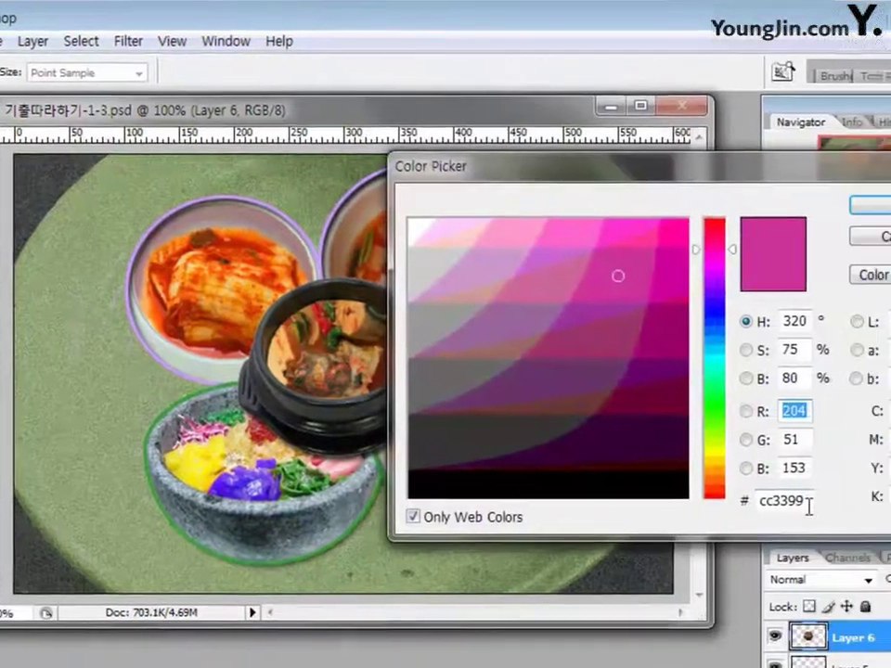
click(806, 502)
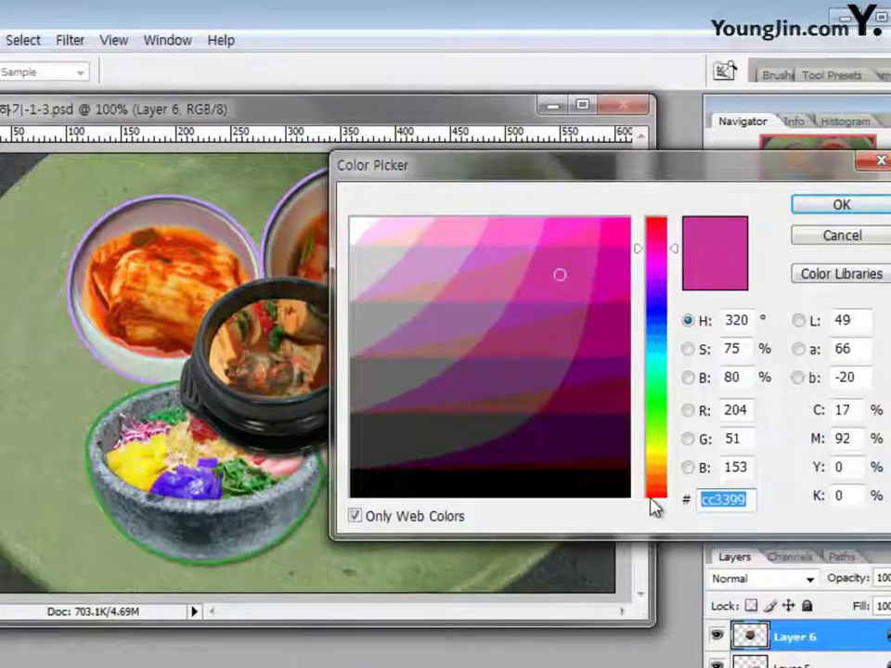
text(ff6666)
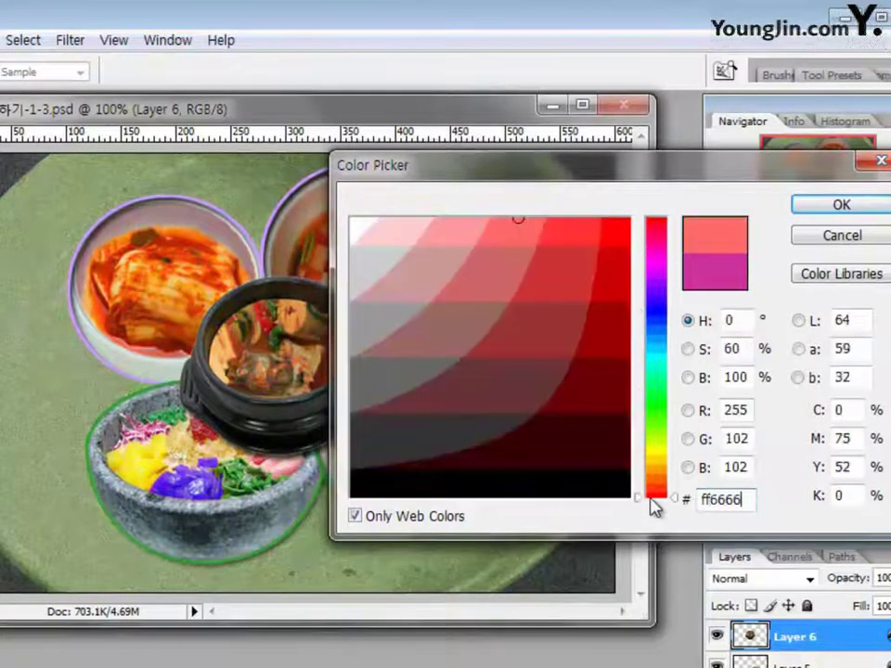
click(866, 206)
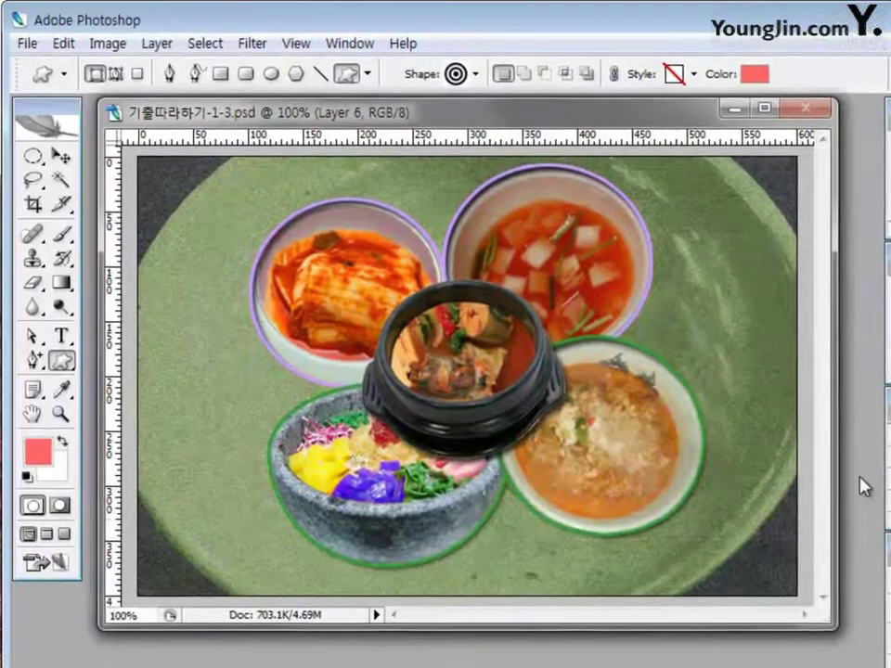
drag(481, 489, 517, 521)
drag(684, 508, 817, 628)
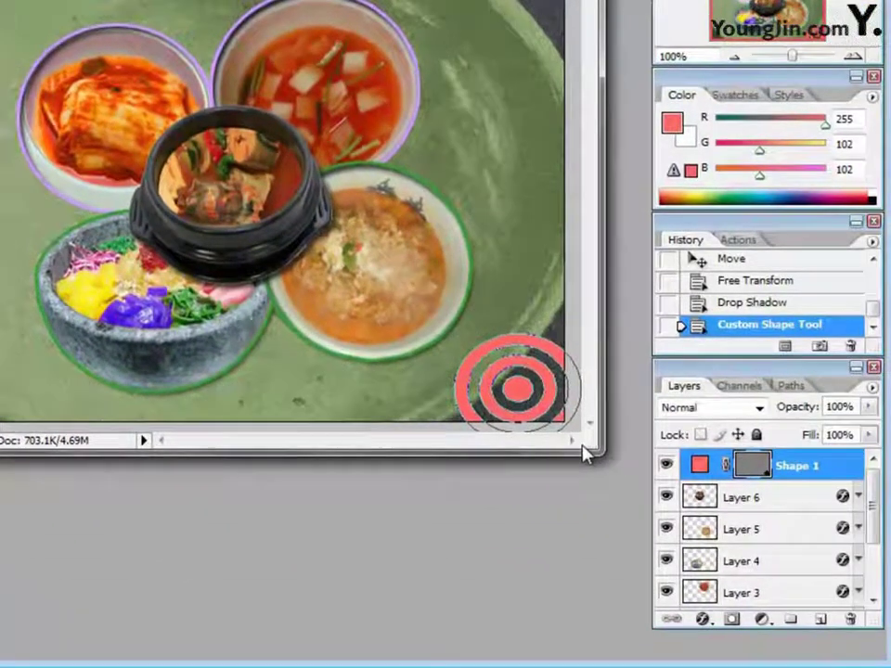
Try setting the large target shape layer's opacity to 70%.
double_click(857, 407)
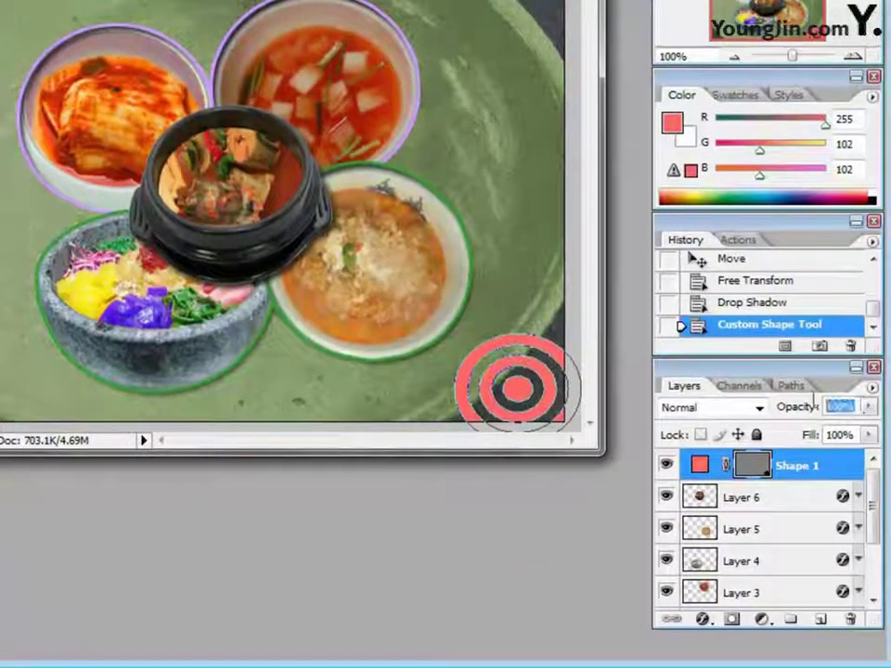
text(70)
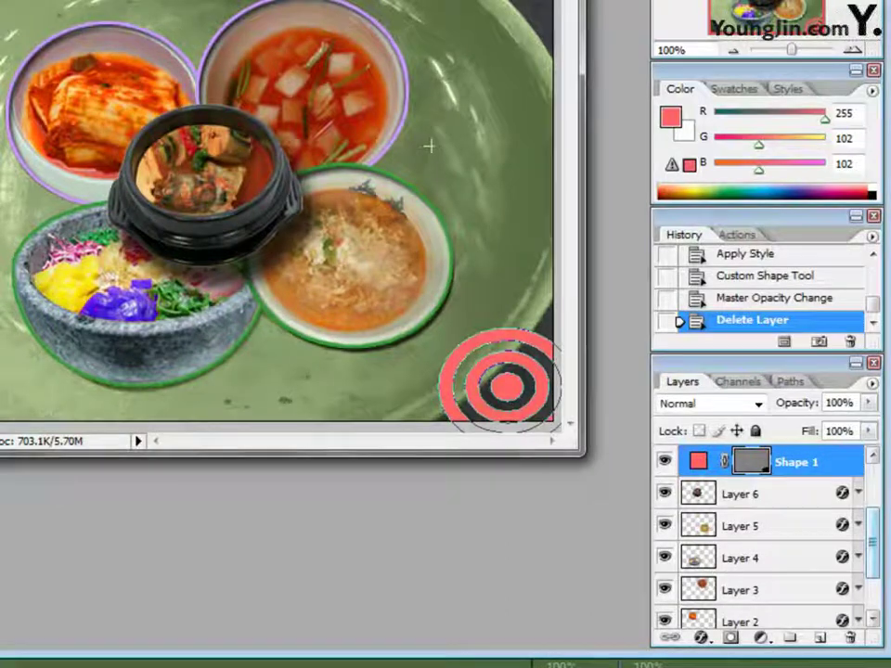
Draw a small #ff6666 target shape on the plate above and right of the soup bowl and set its layer opacity to 50%.
drag(428, 146, 476, 195)
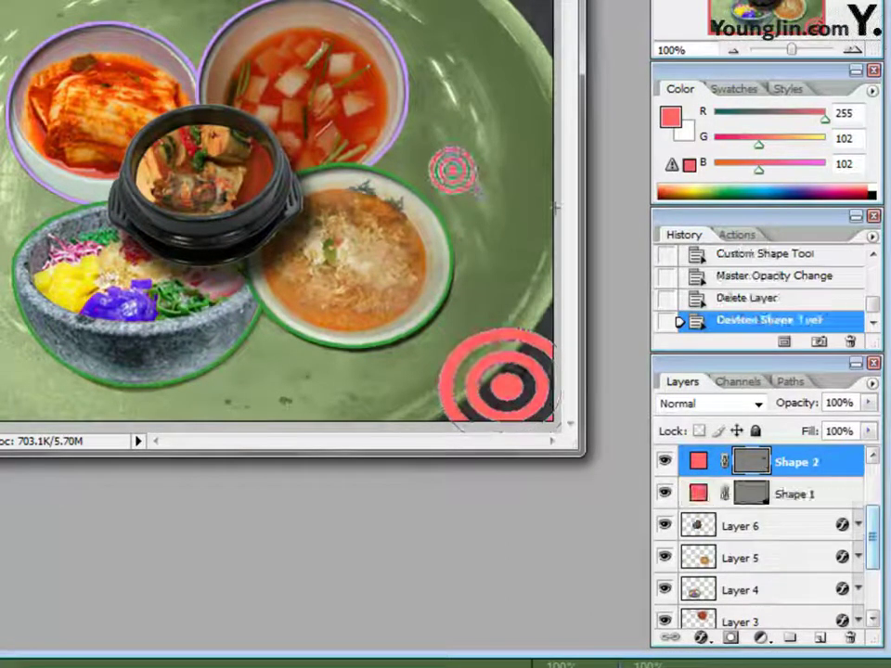
click(856, 402)
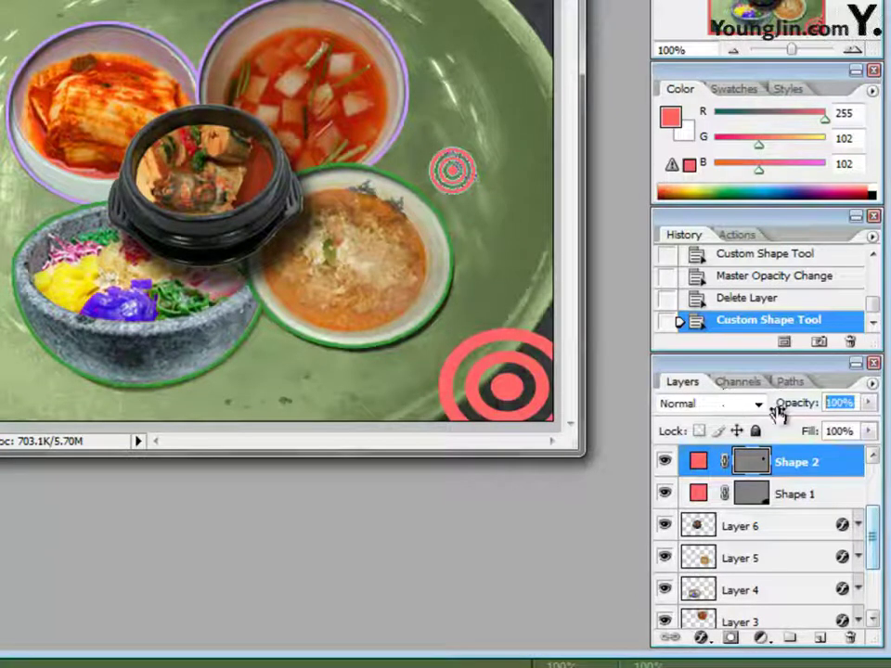
text(50)
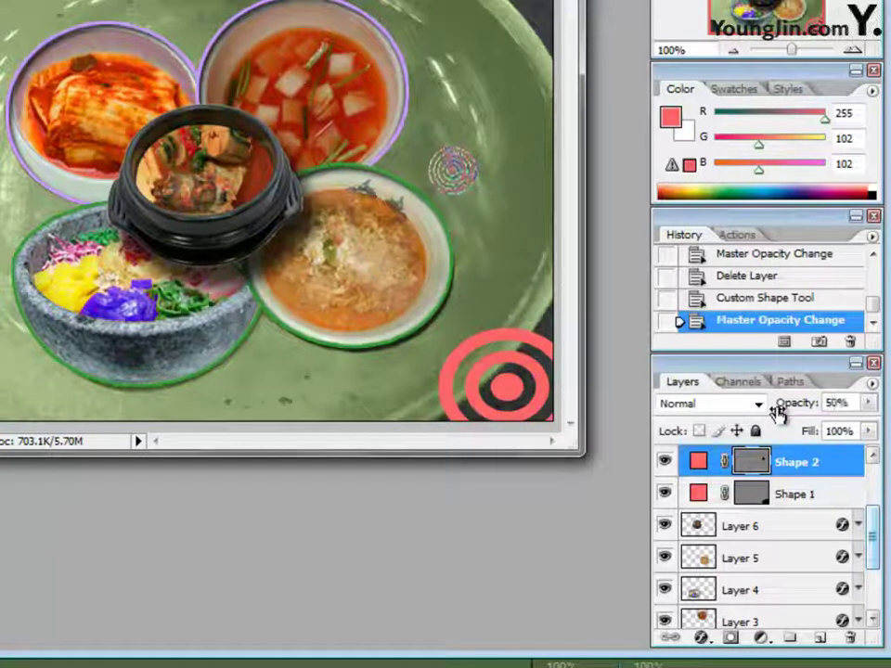
key(Return)
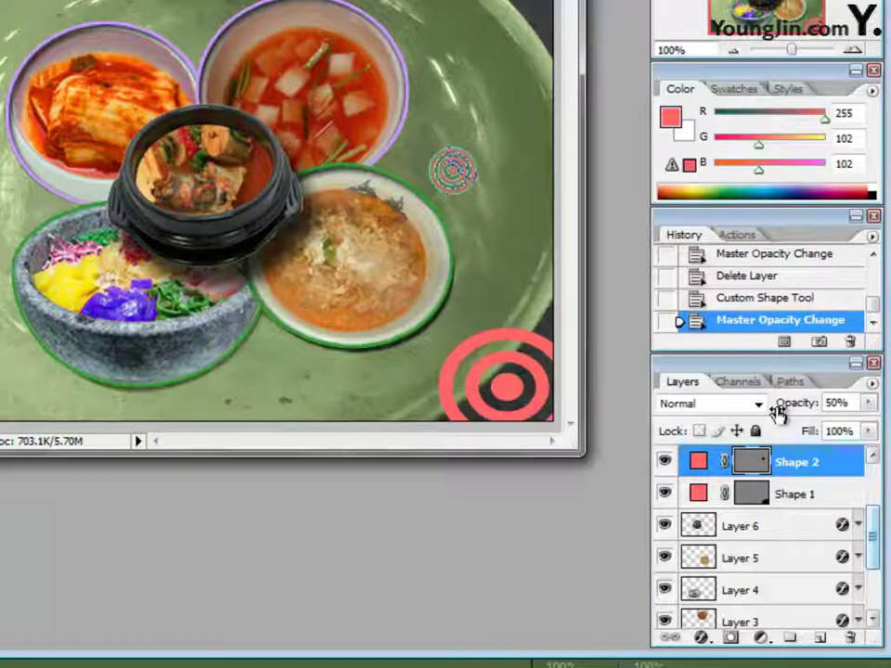
click(811, 497)
click(816, 461)
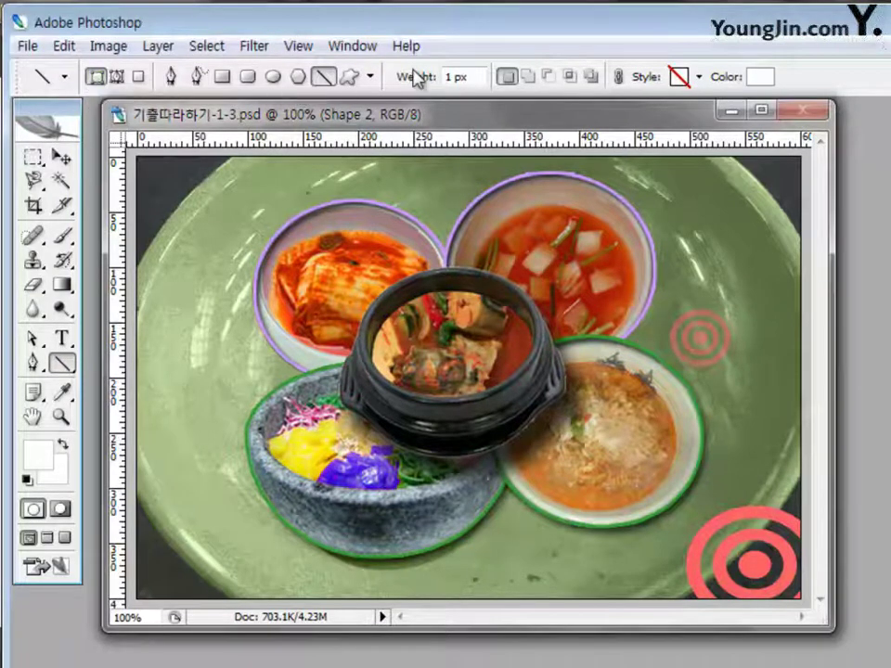
Draw two connected white 1 px lines from the image's top edge to the small target's centre and on to the large target's centre.
click(759, 78)
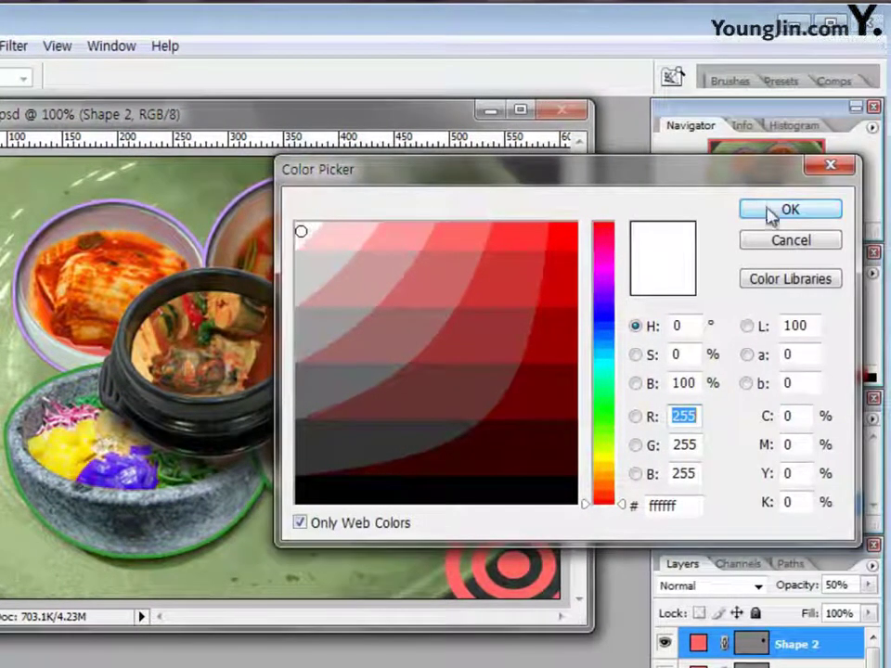
click(772, 212)
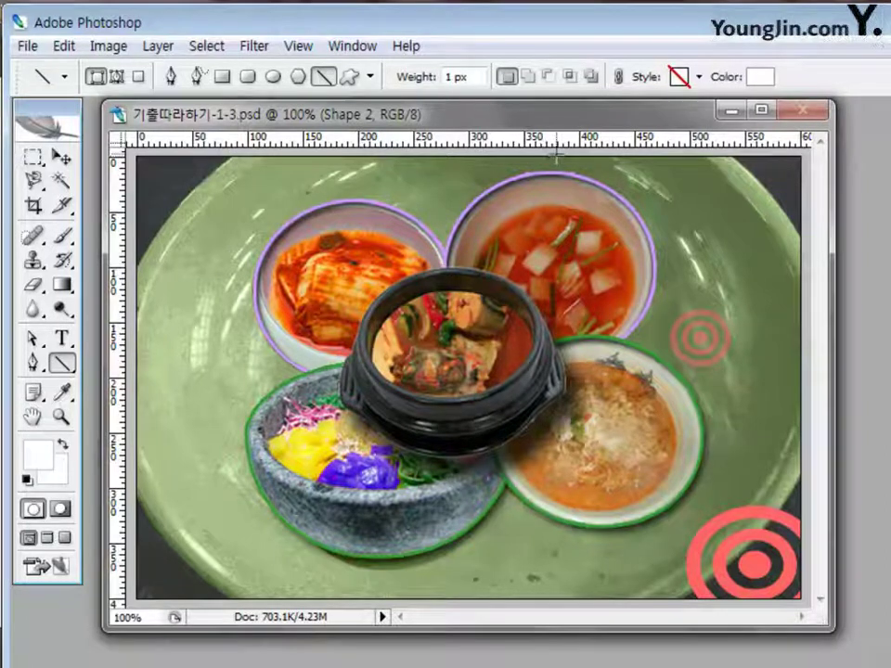
drag(557, 160, 701, 336)
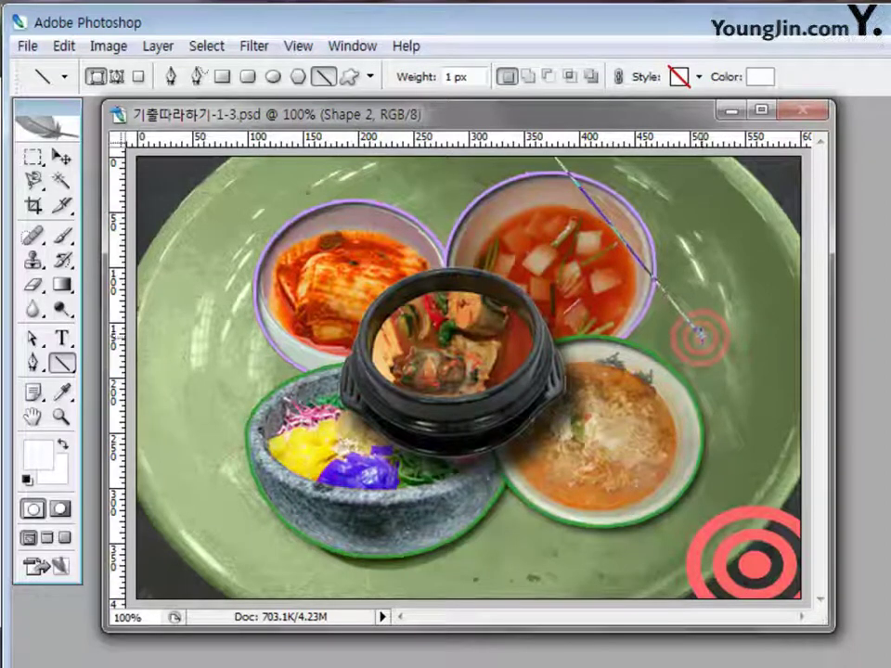
drag(701, 336, 753, 561)
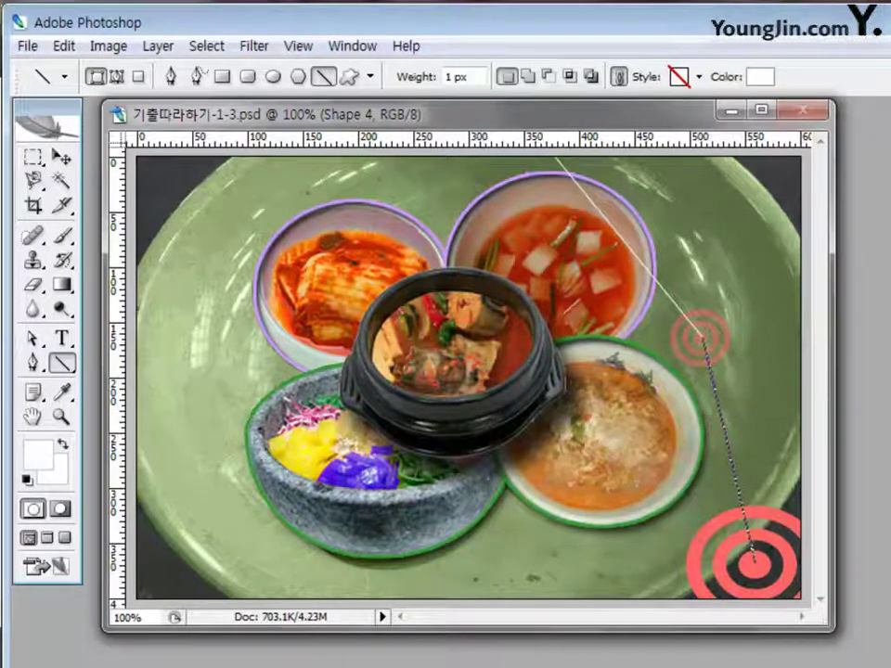
key(ctrl+e)
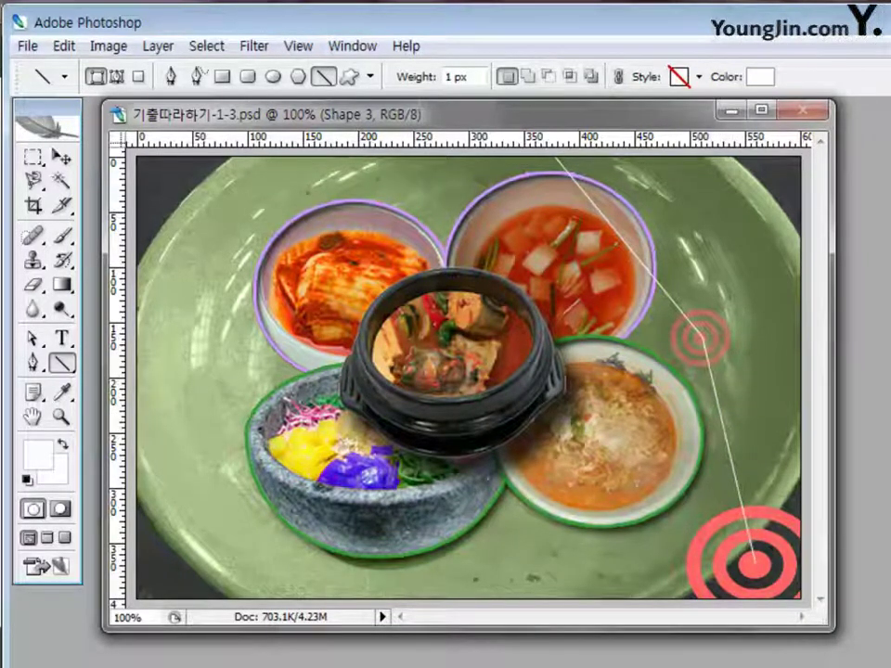
key(ctrl+z)
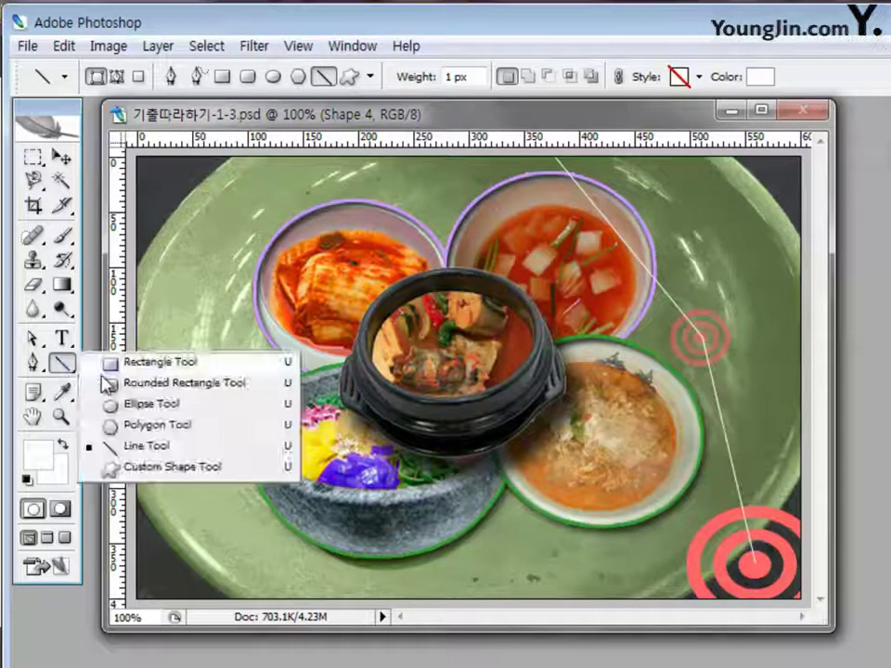
Set up the Vertical Type tool with the 궁서 font at 60 pt.
click(62, 361)
click(61, 339)
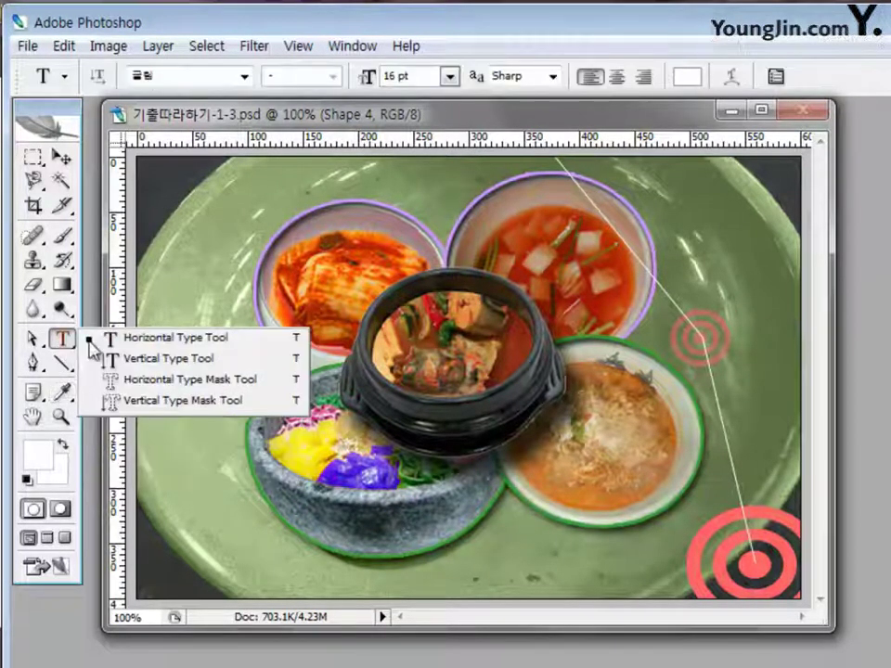
click(167, 369)
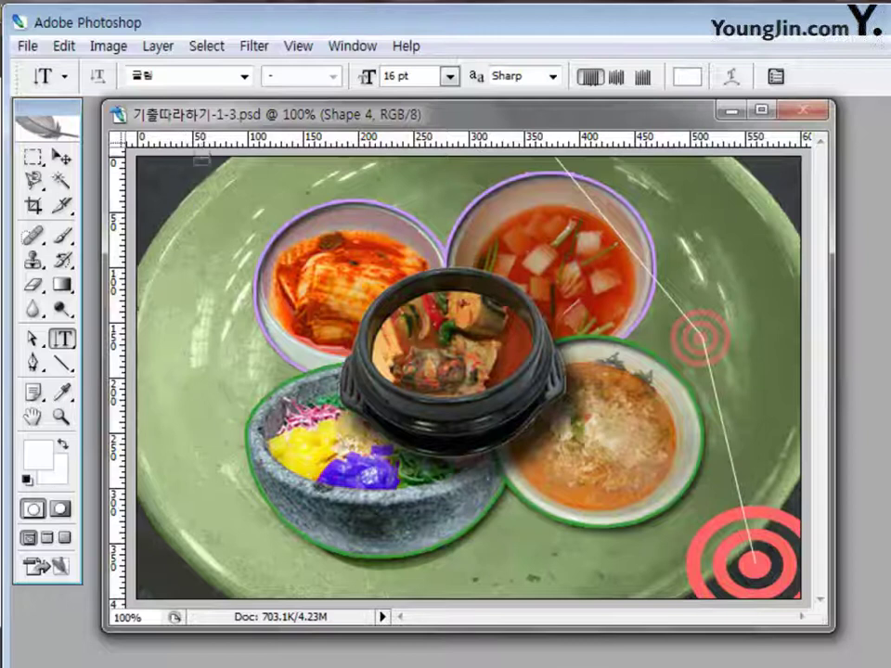
click(245, 79)
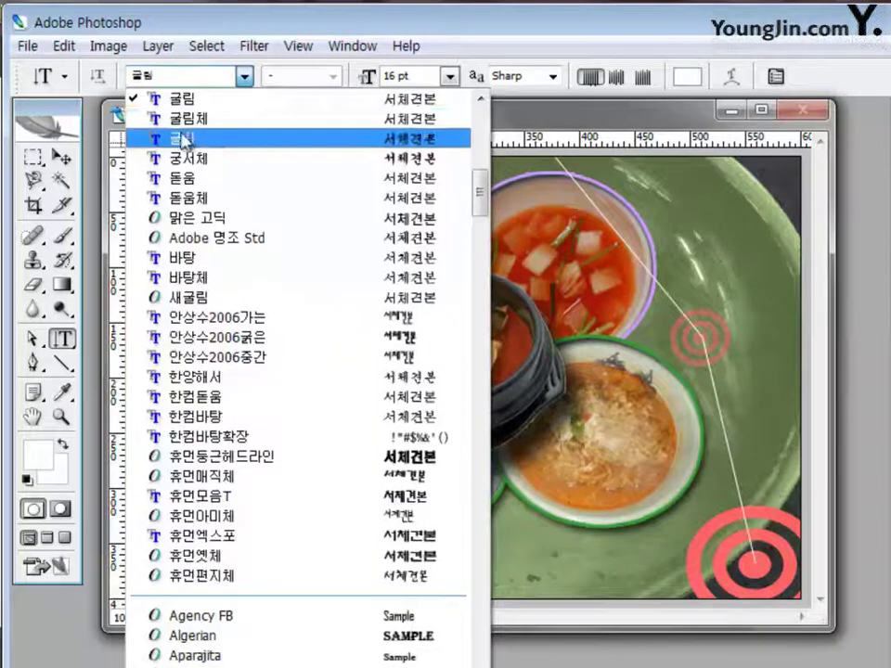
click(235, 142)
click(422, 76)
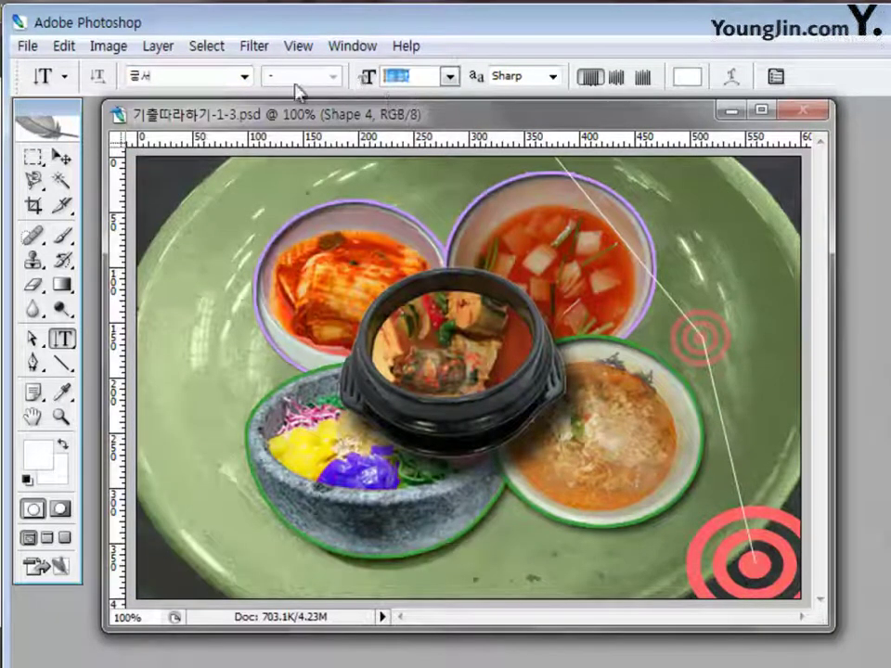
text(60)
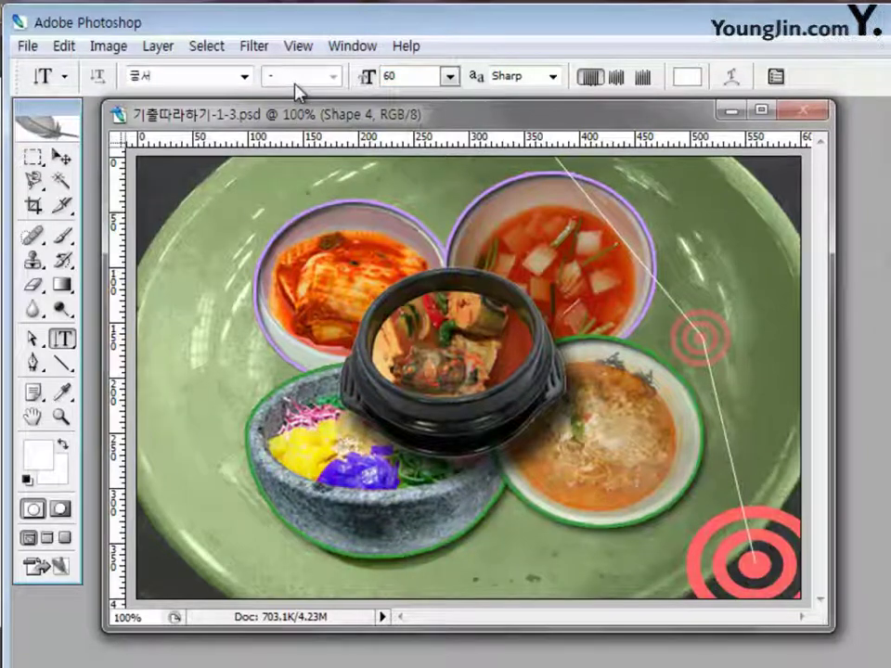
key(Return)
Set the vertical type's text colour to #cc3333.
click(688, 76)
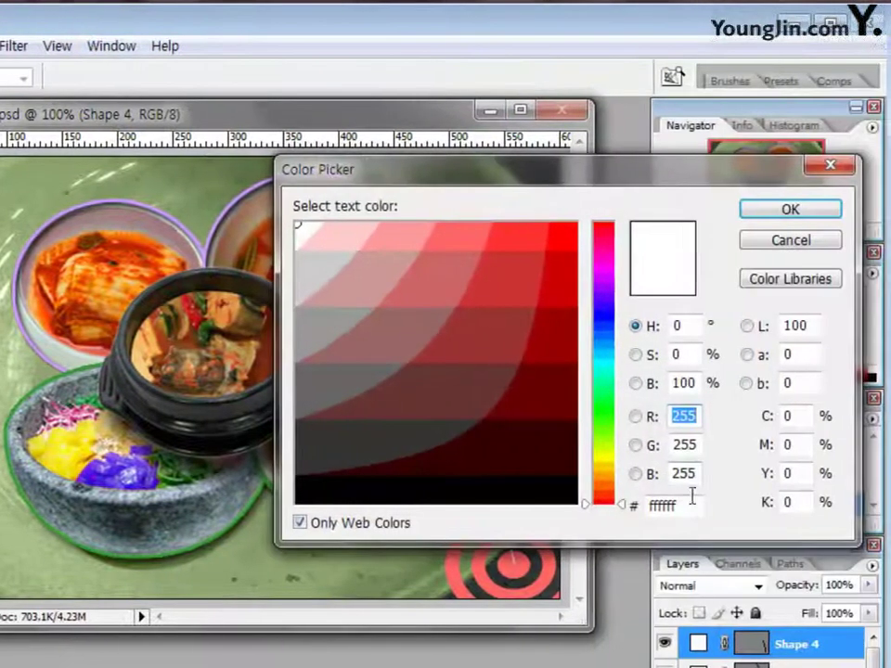
click(691, 502)
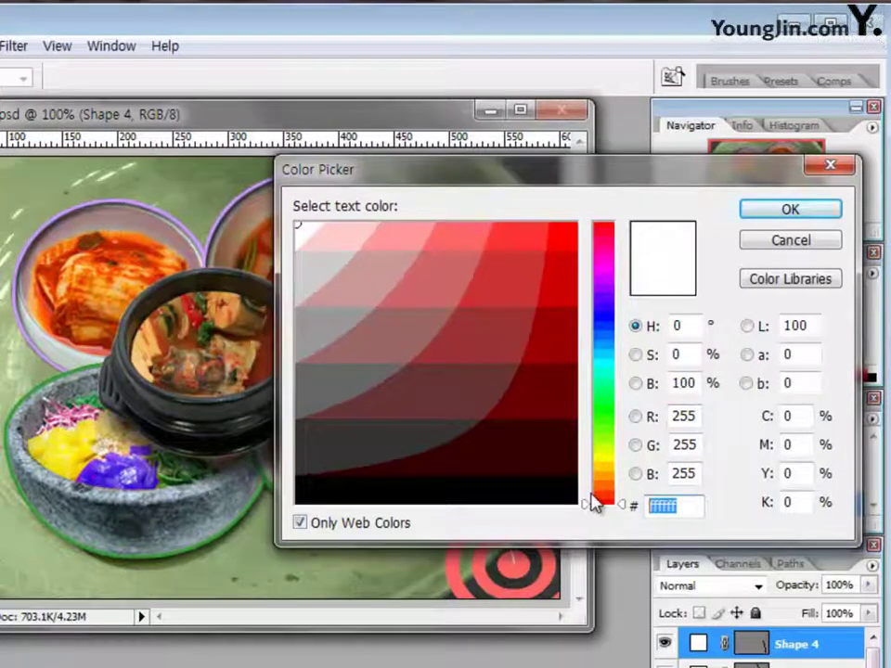
key(BackSpace)
text(cc3333)
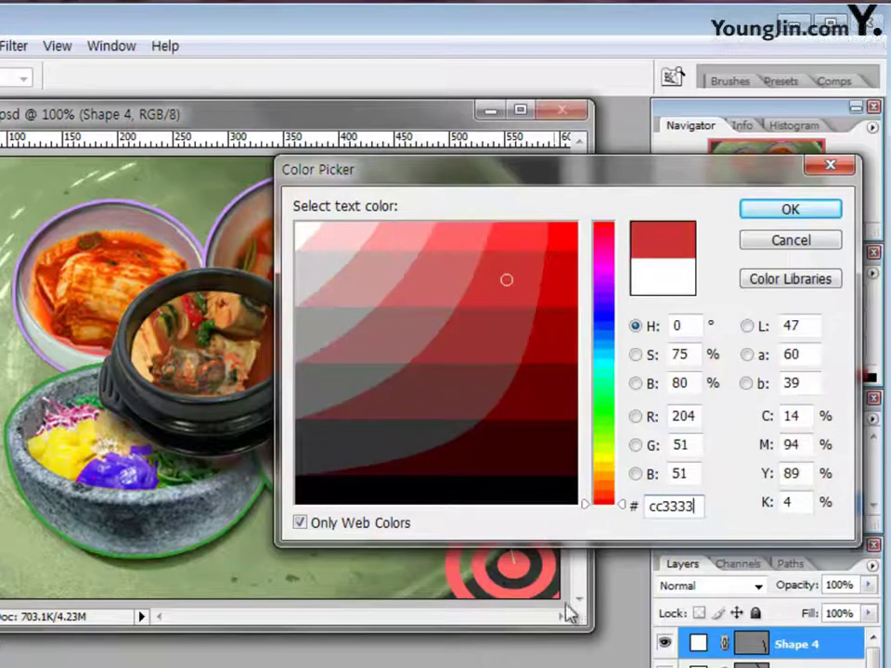
click(790, 209)
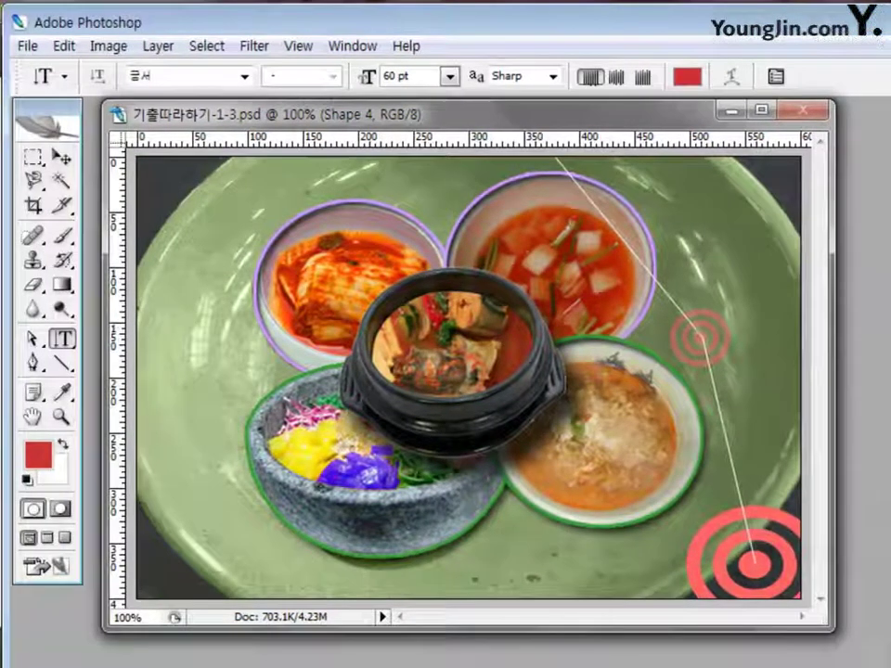
Add the two-column vertical title "한국의 / 대표음식전" and move it to fit over the plate's left side, overlapping the kimchi bowl.
click(224, 233)
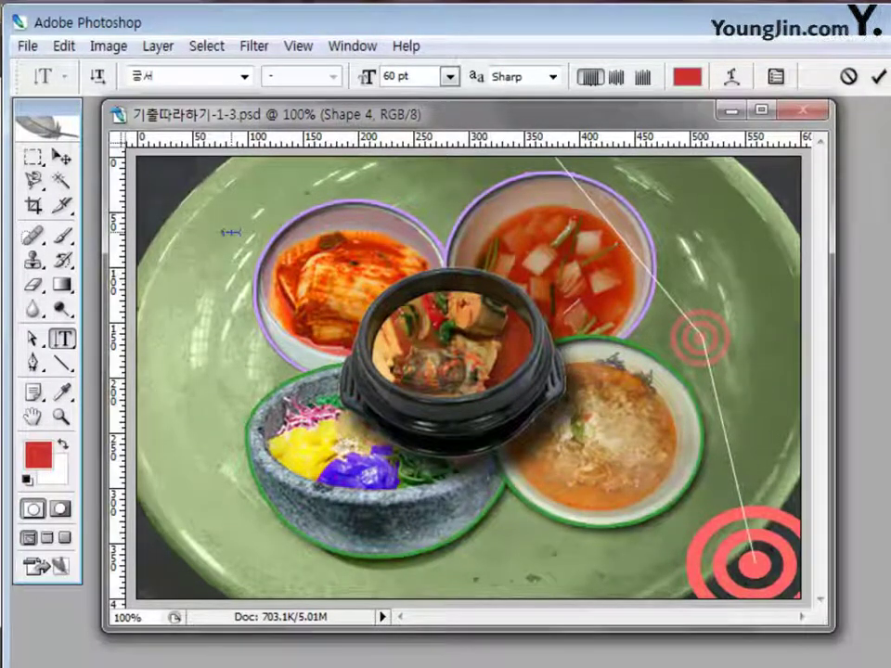
text(한국의)
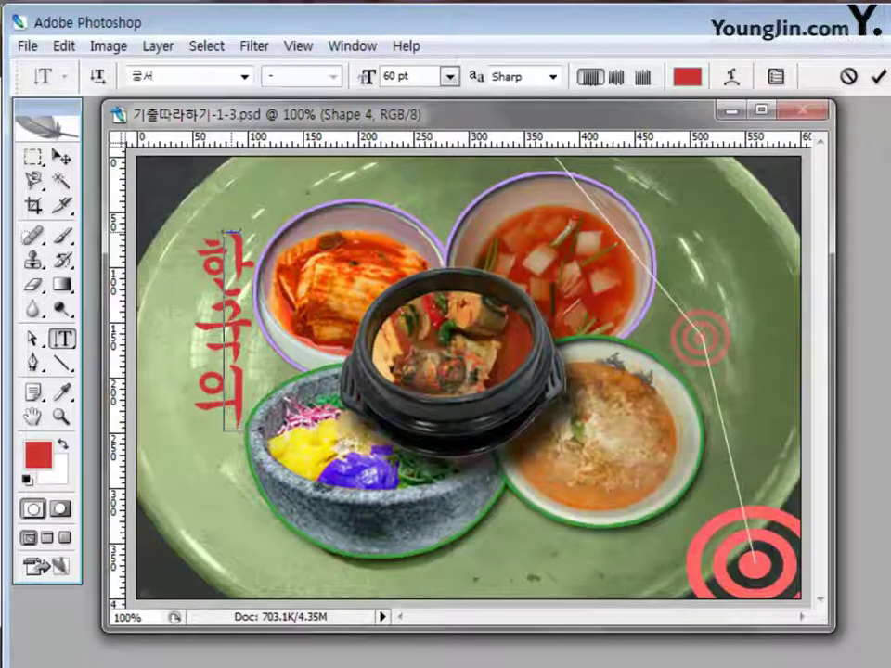
key(Return)
text(새)
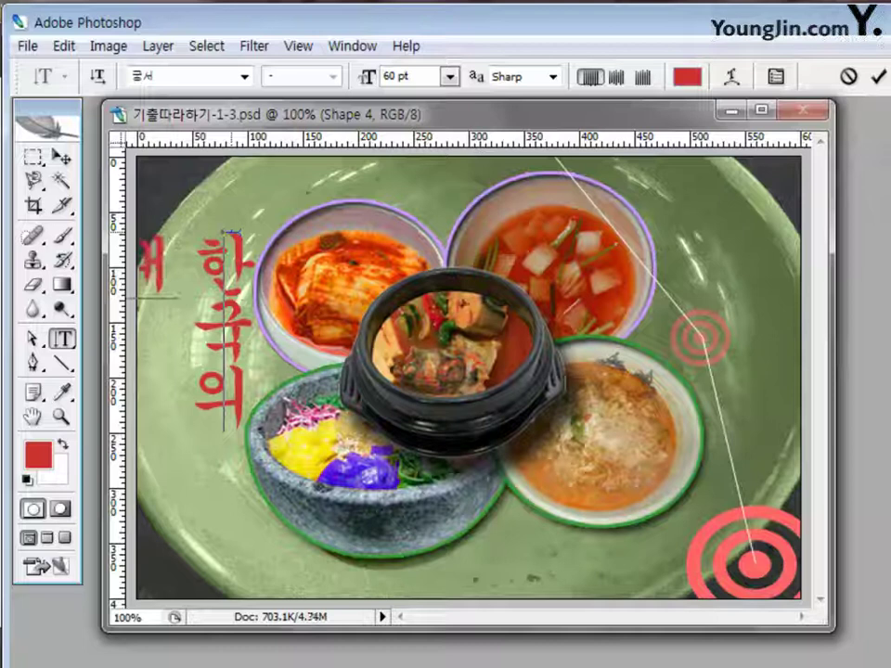
text(표음문자)
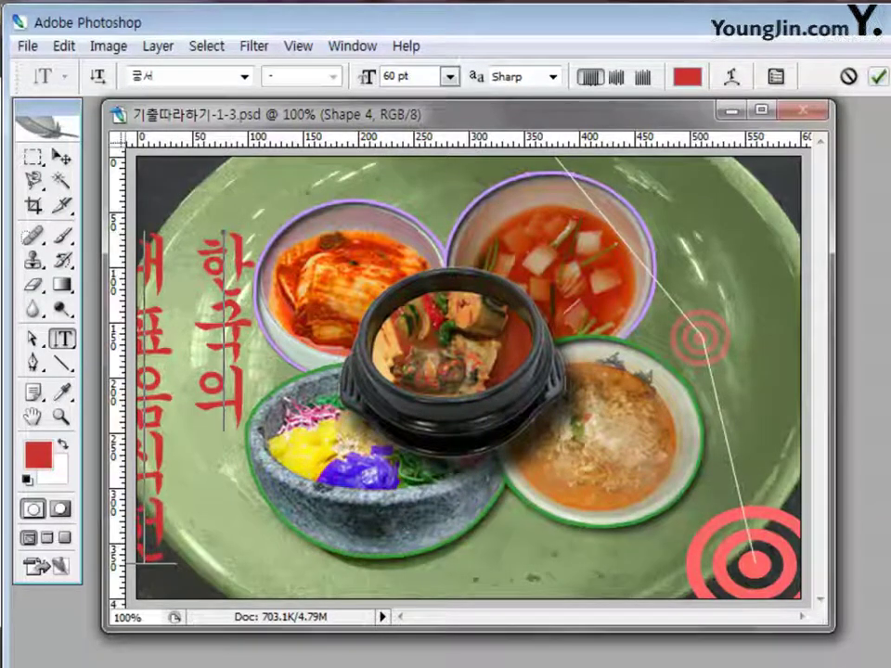
click(876, 77)
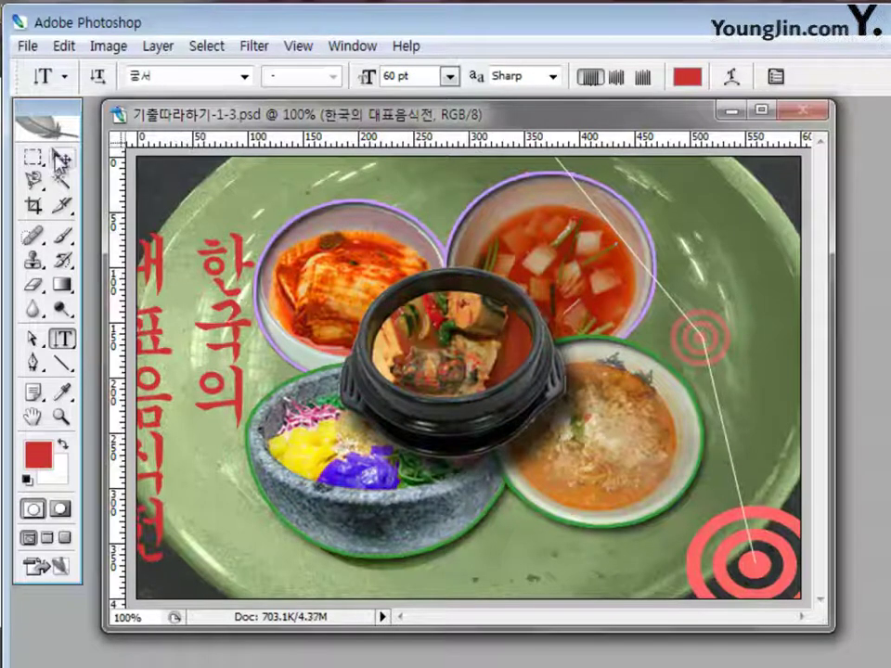
click(59, 160)
drag(232, 248, 277, 227)
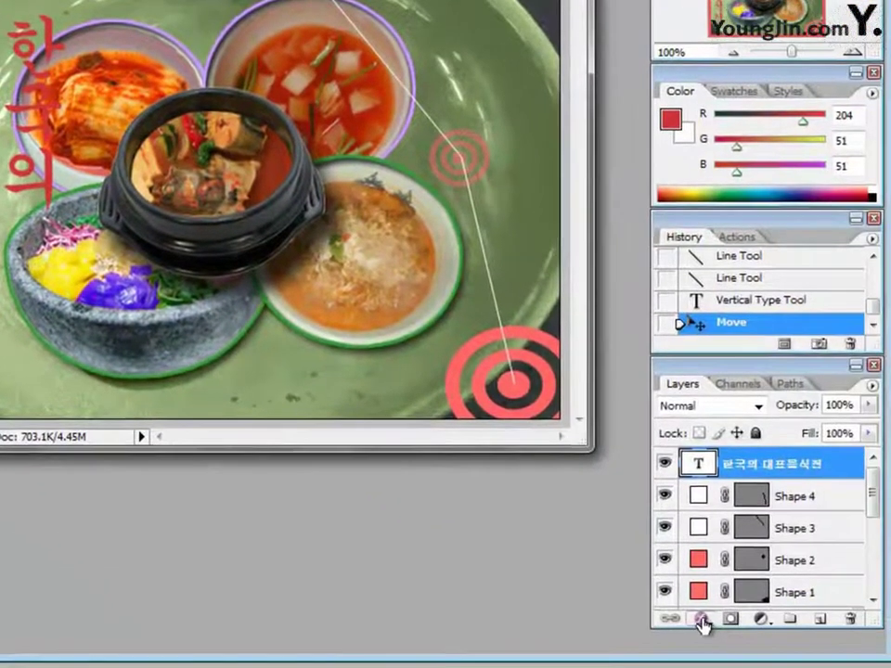
Give the vertical title layer a 2 px outside stroke in #ccffcc and a drop shadow with default settings.
click(716, 630)
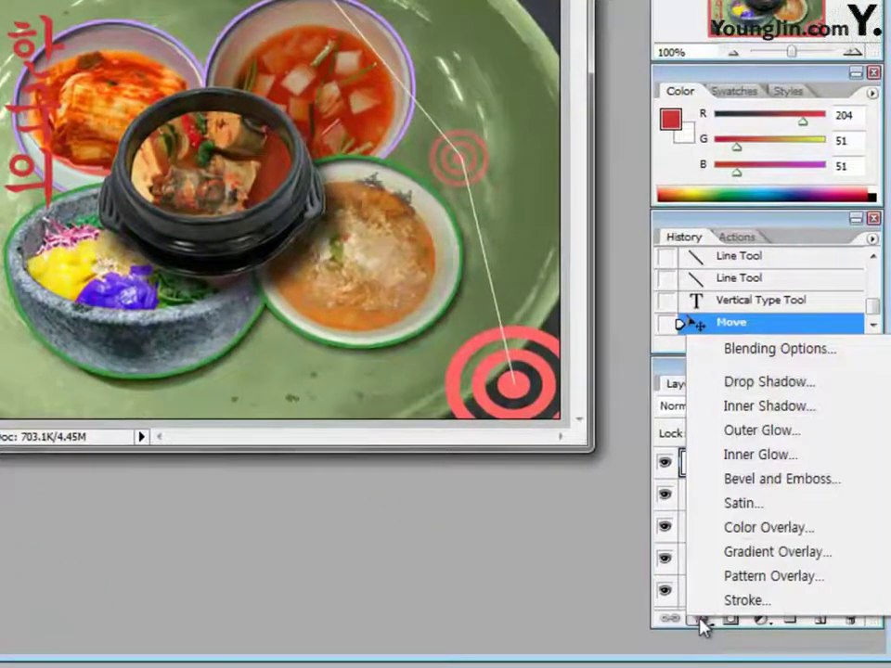
click(745, 601)
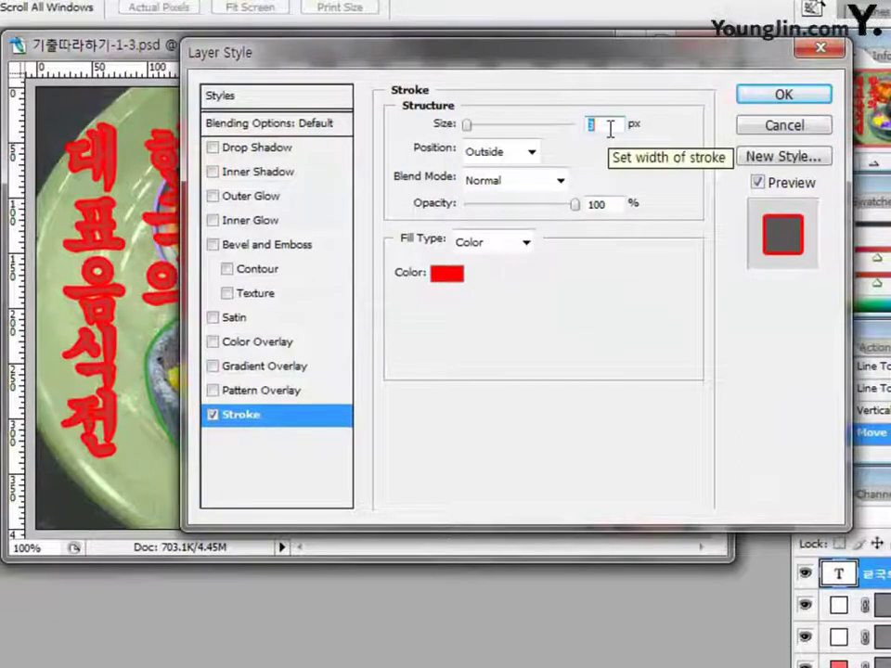
text(2)
click(446, 275)
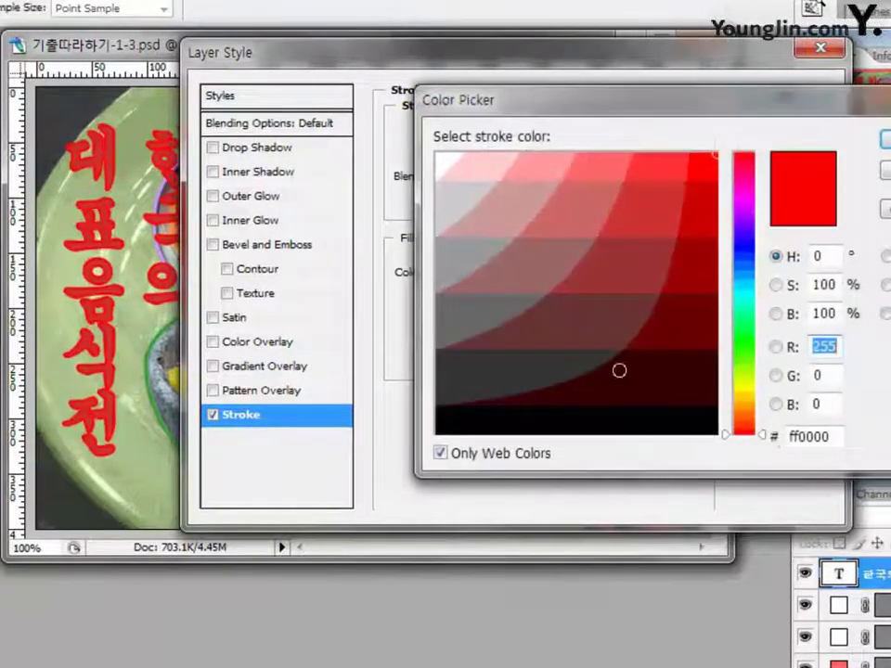
key(Tab)
key(Tab)
key(Tab)
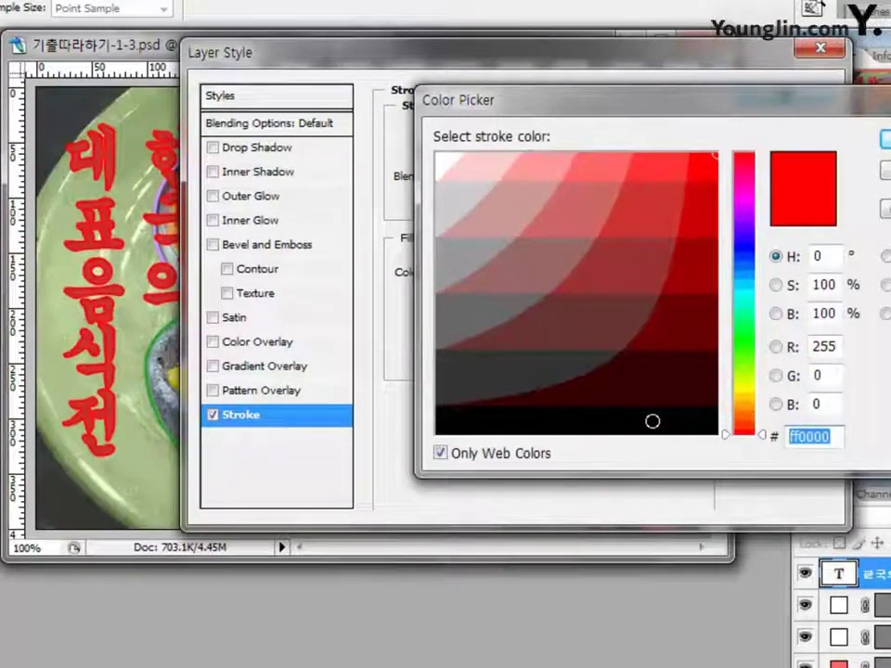
text(0)
key(BackSpace)
text(cc)
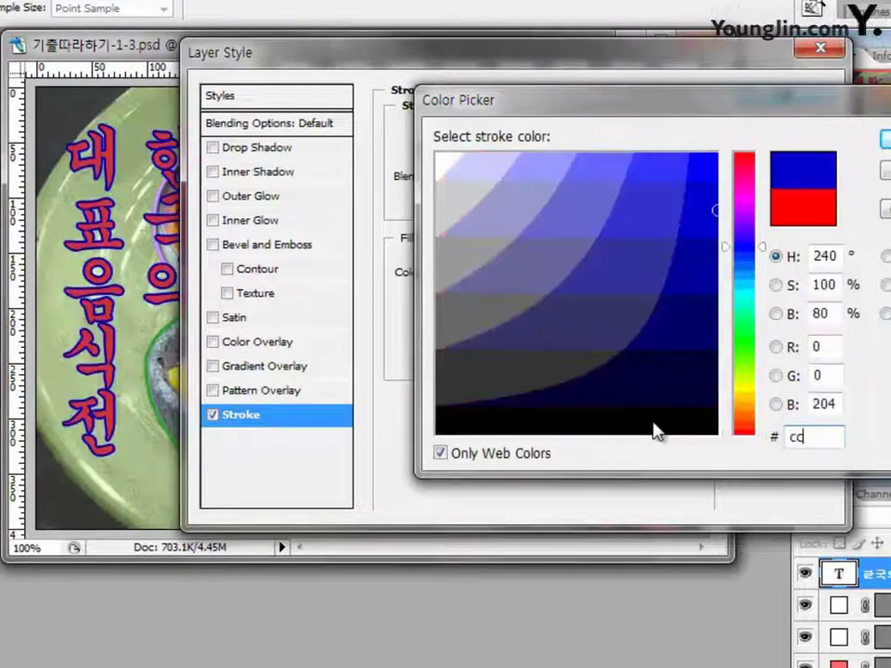
text(ffcc)
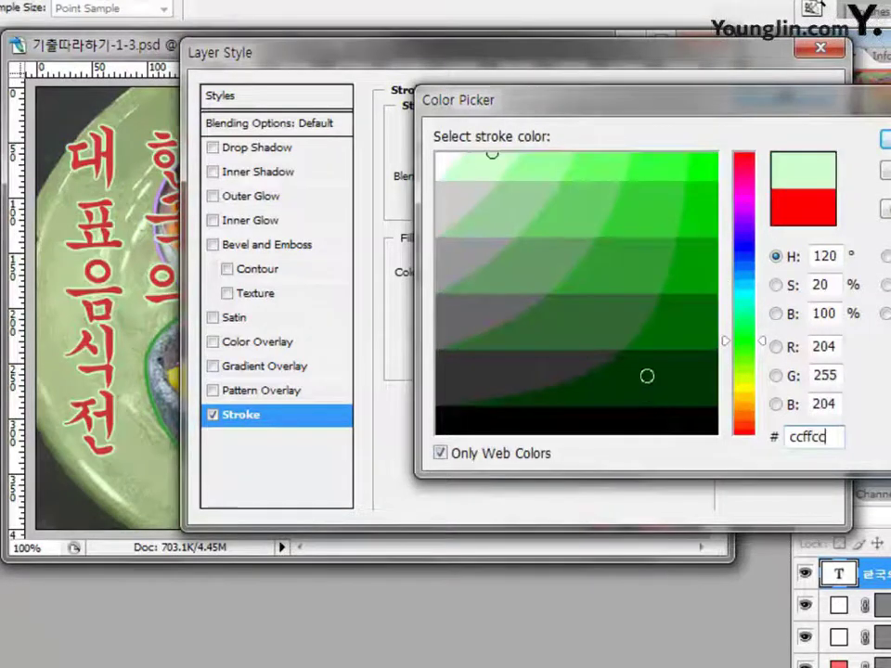
key(Return)
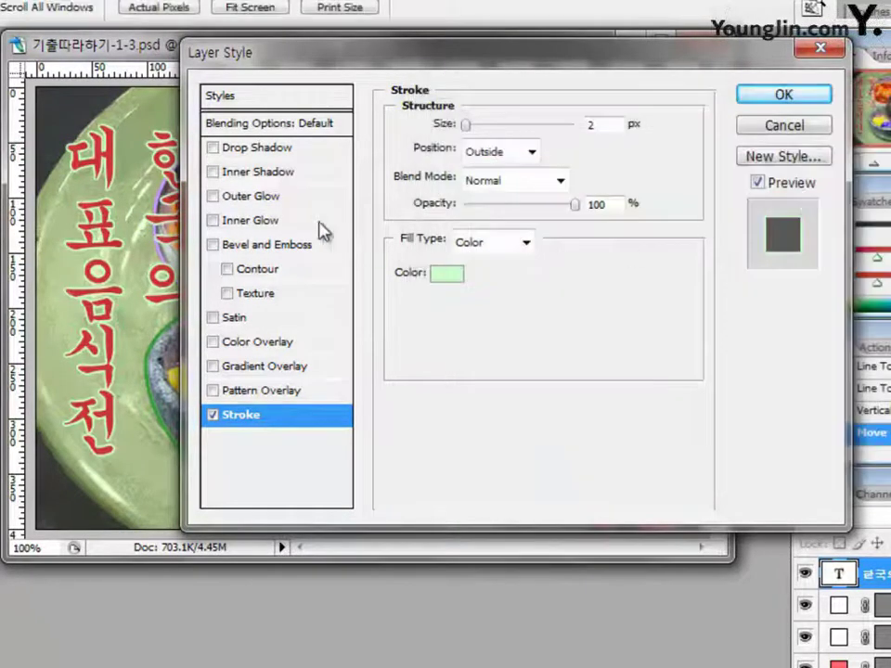
click(260, 152)
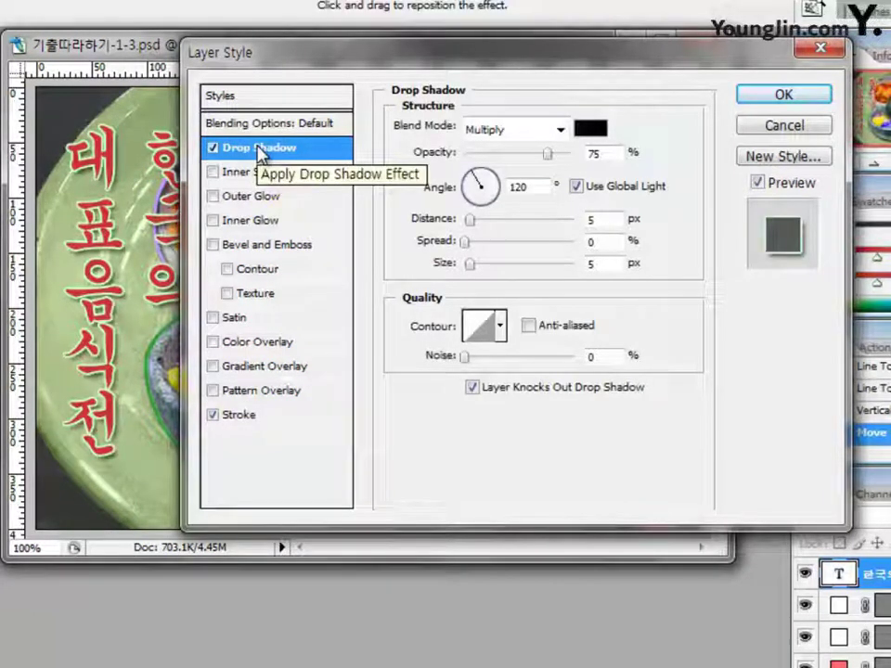
click(784, 95)
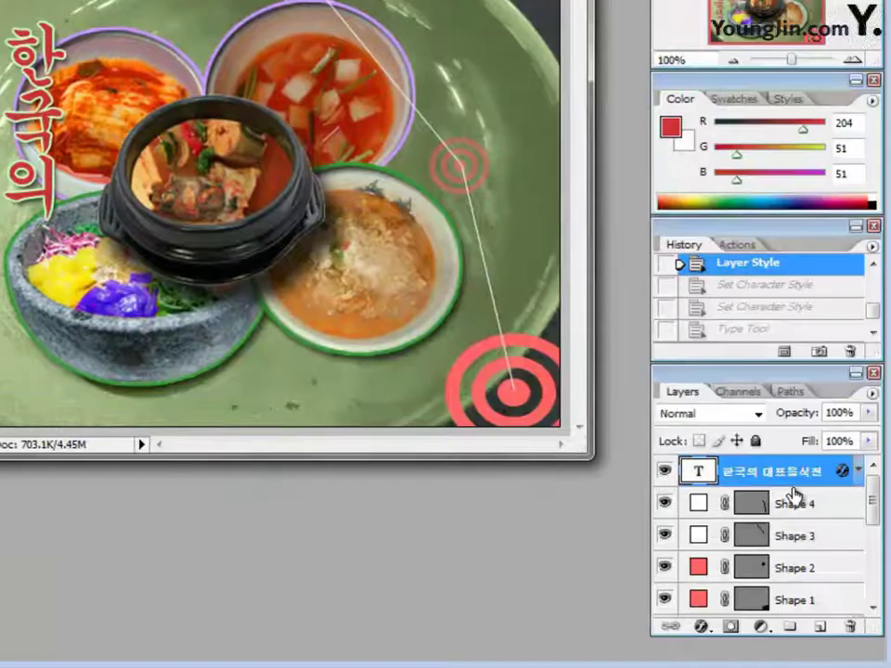
Create a new layer above the title and set the Horizontal Type tool to 30 pt, keeping the #cc3333 text colour.
click(818, 633)
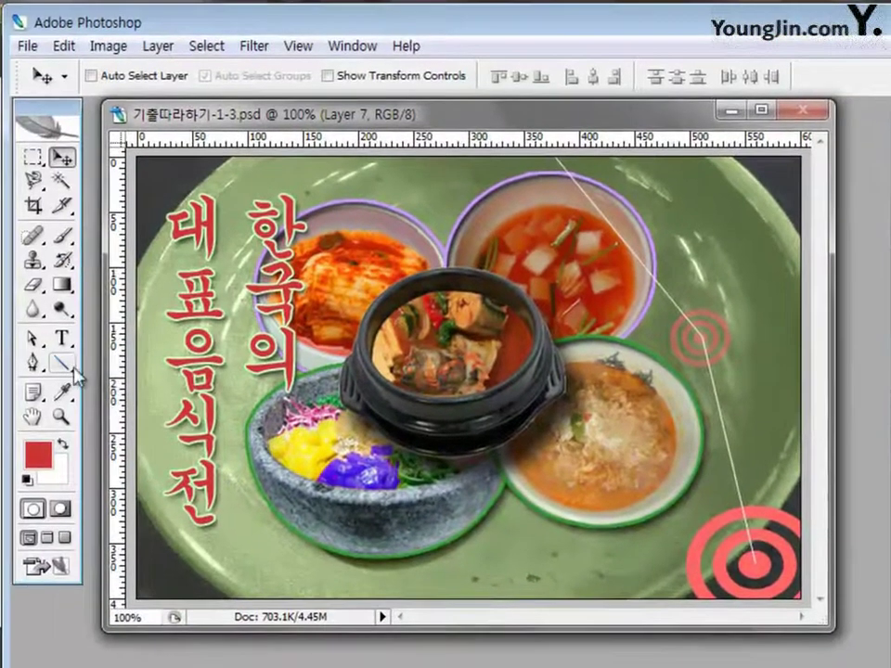
drag(62, 338, 133, 342)
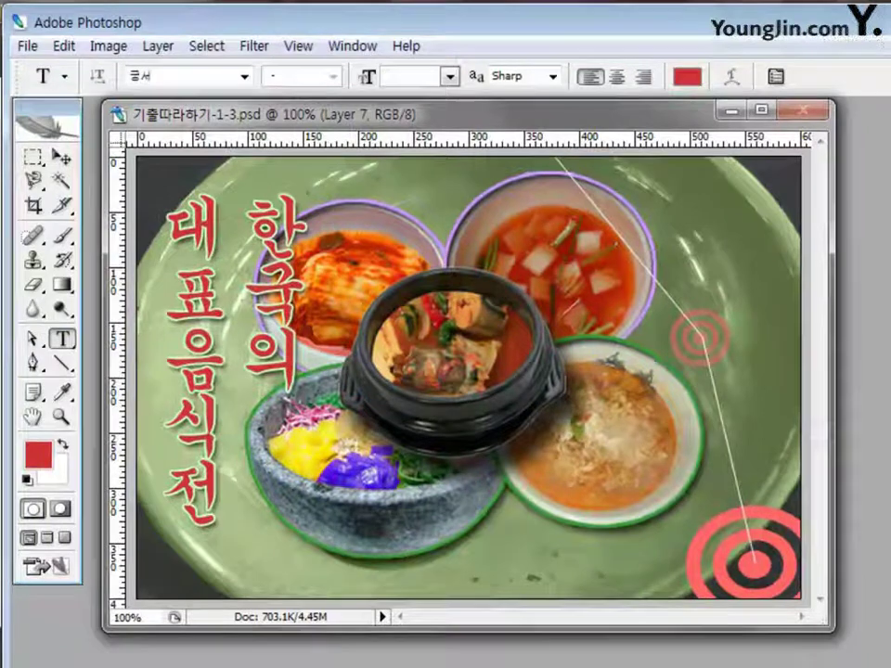
click(413, 76)
text(30)
key(Return)
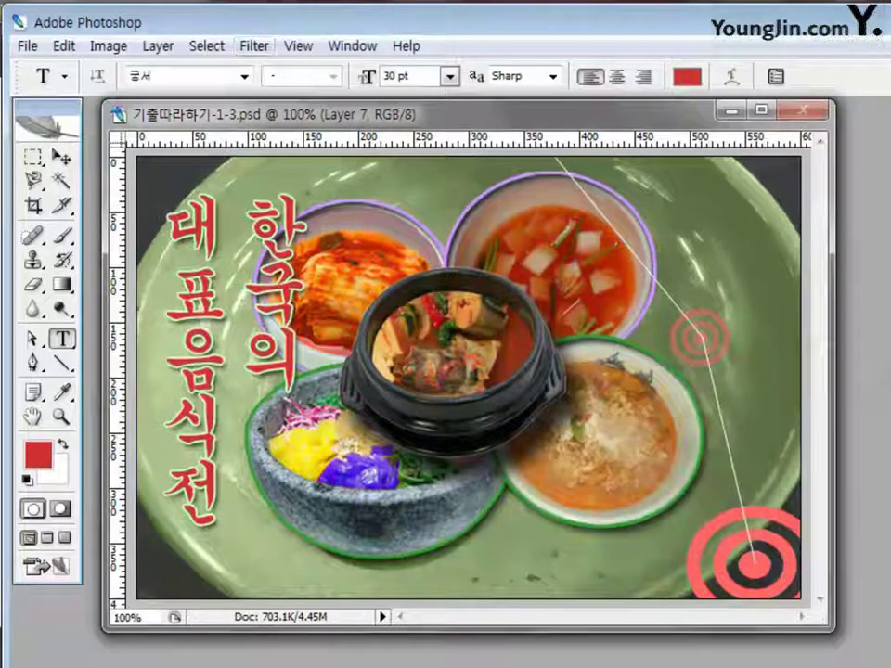
click(687, 76)
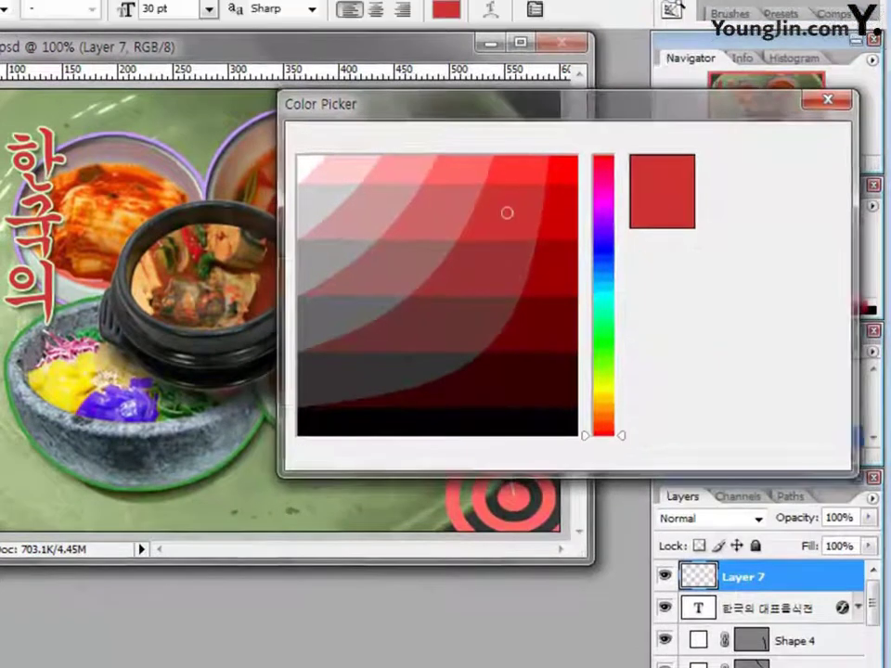
key(Return)
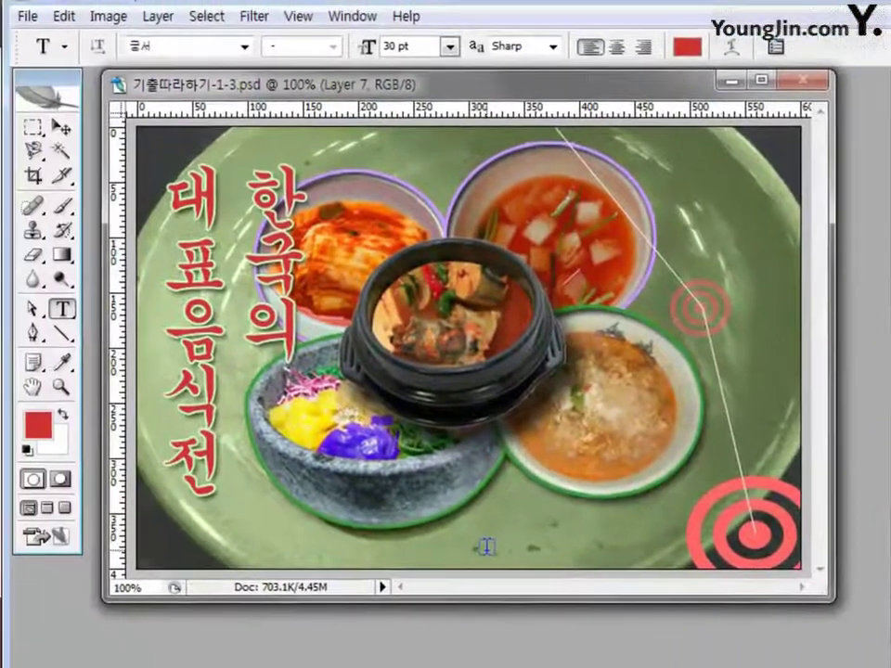
Add the horizontal text "일자 : 2010. 12. 1" along the image's lower edge beside the large target and nudge it slightly left.
click(486, 546)
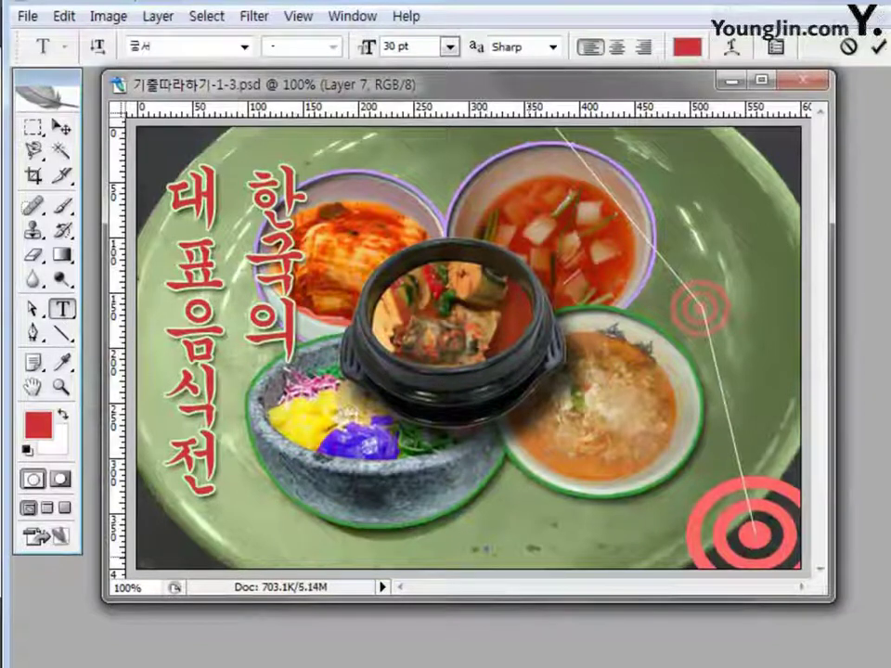
text(일시)
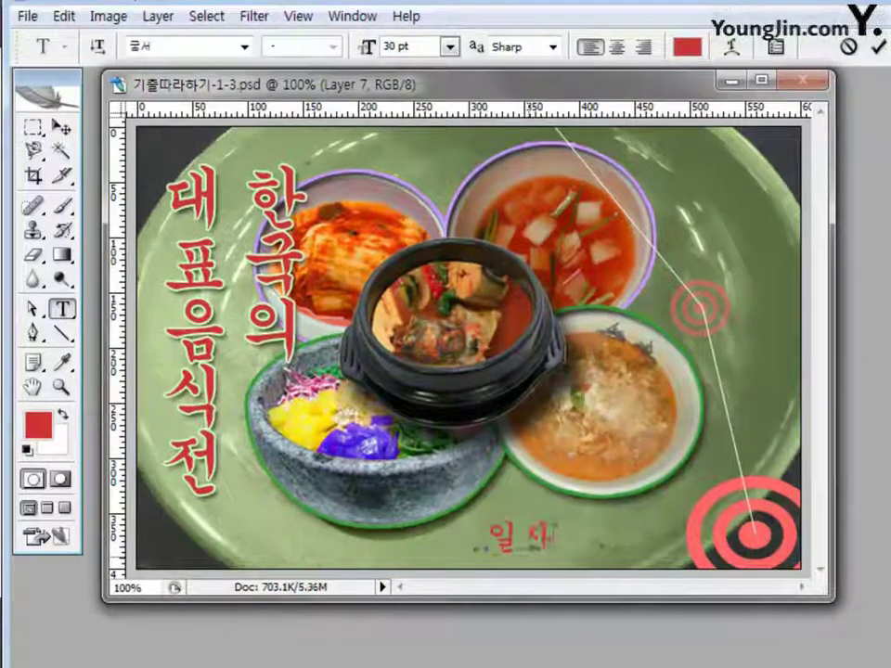
text( :)
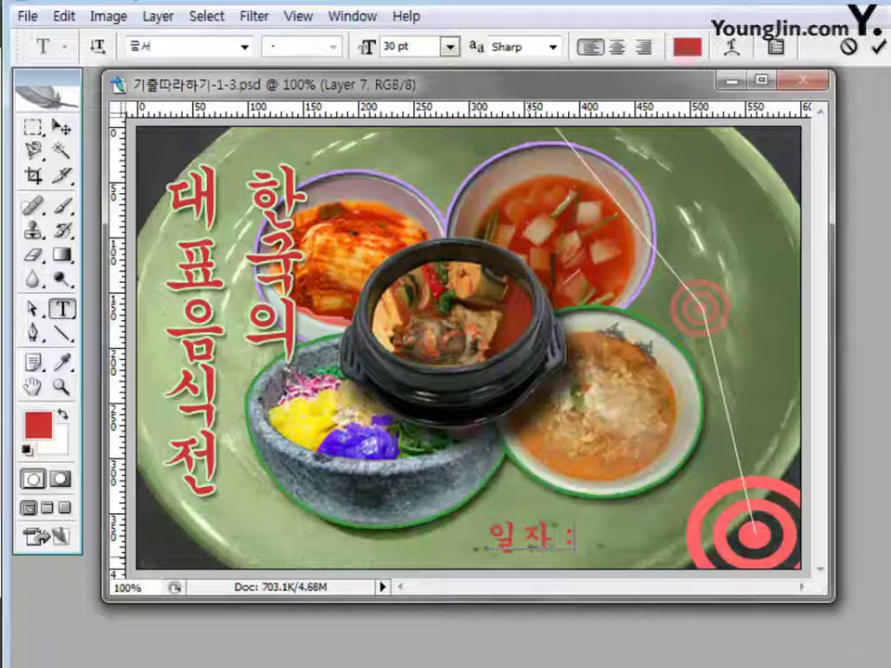
text( 2010. 12. 1)
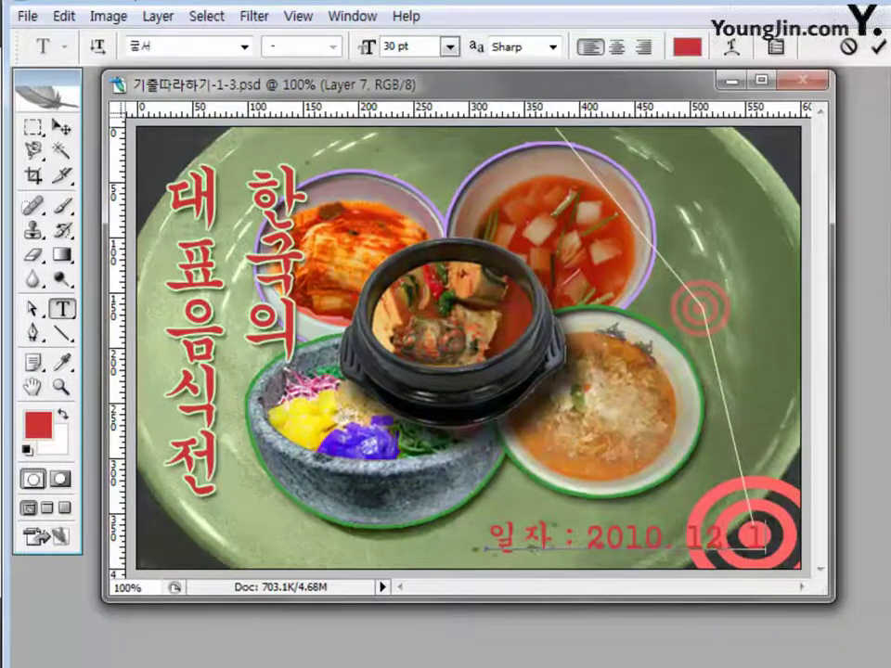
click(62, 126)
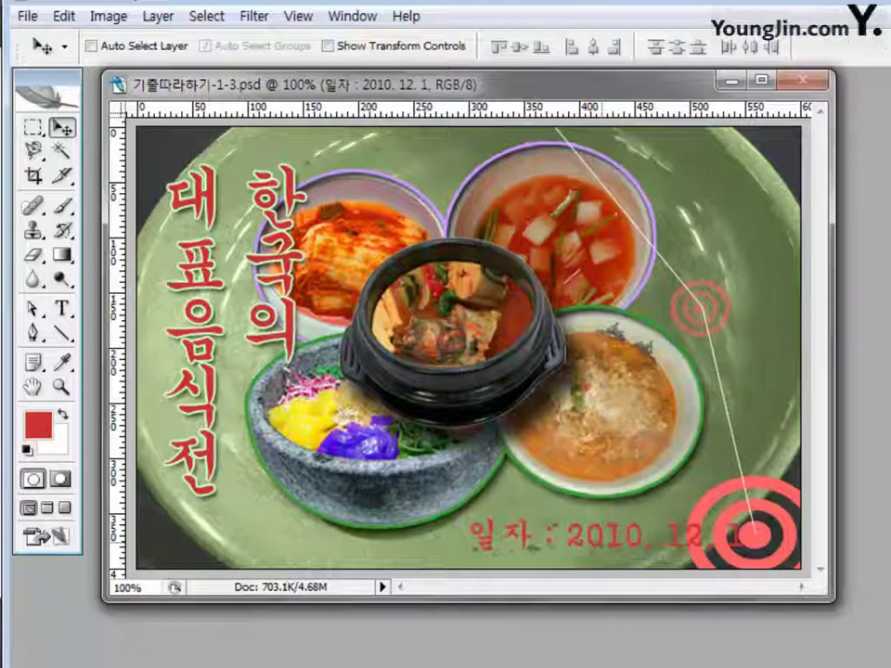
key(shift+Left)
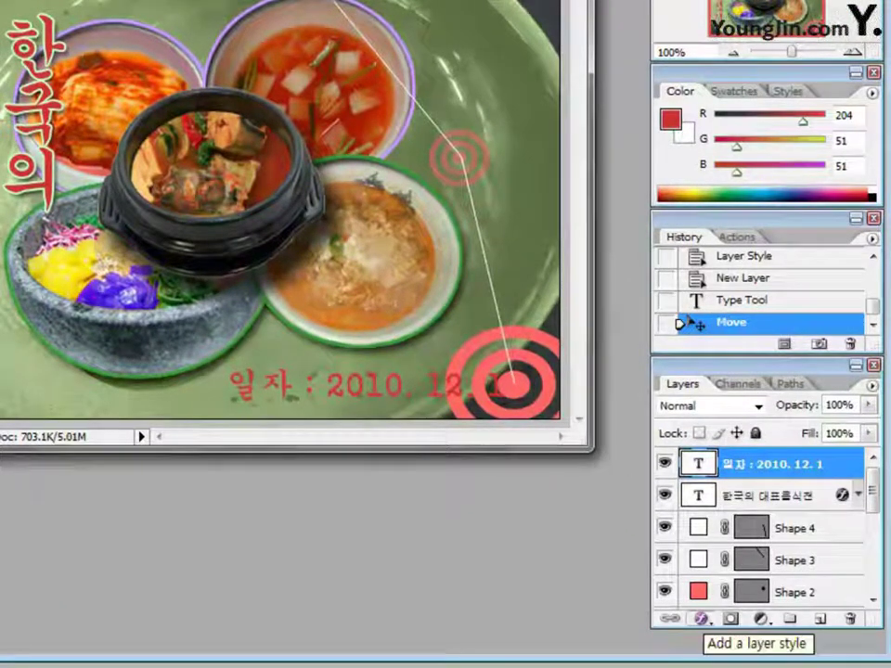
Give the date text layer a 2 px outside stroke in white (#ffffff).
click(701, 617)
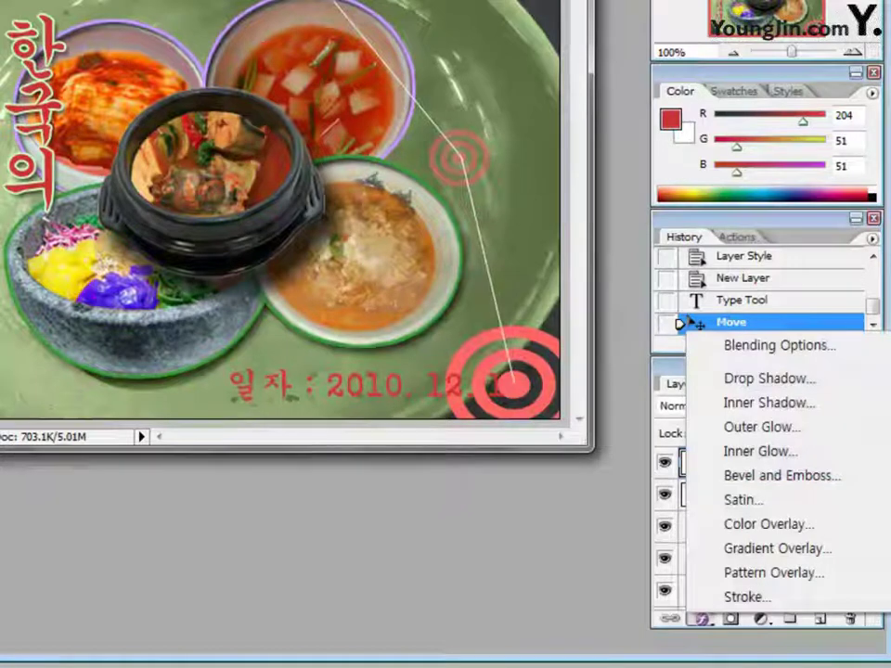
click(747, 596)
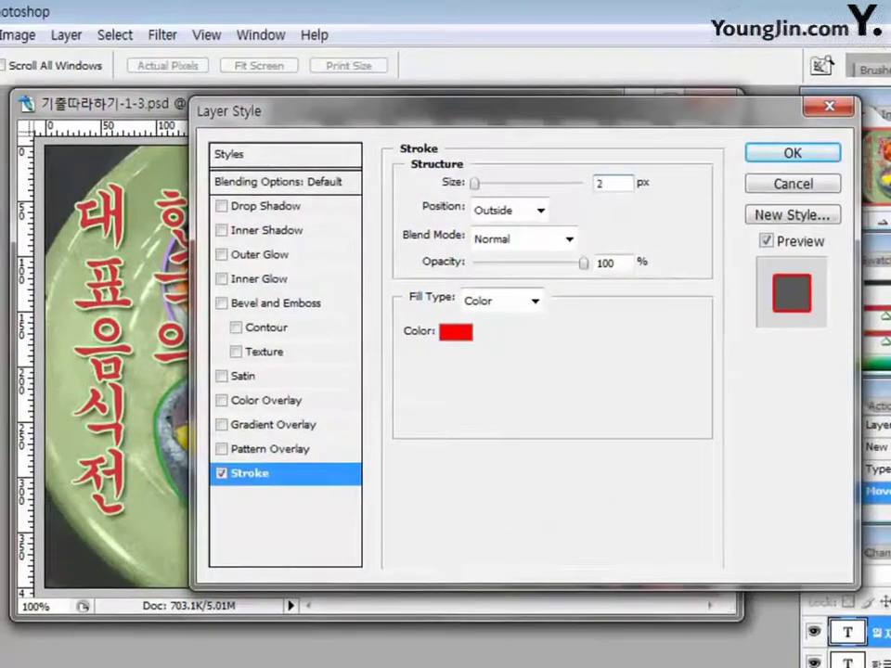
click(456, 331)
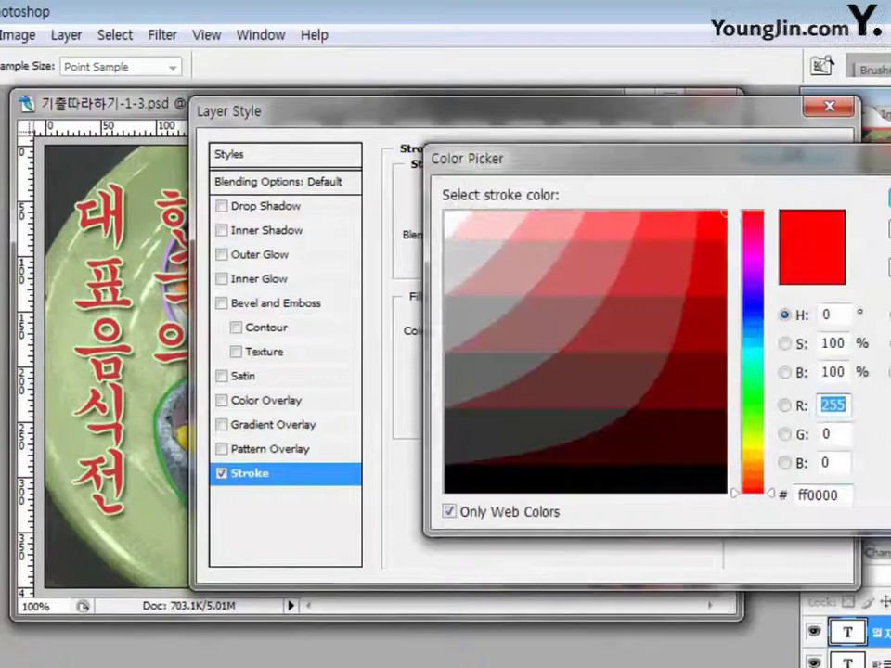
click(457, 220)
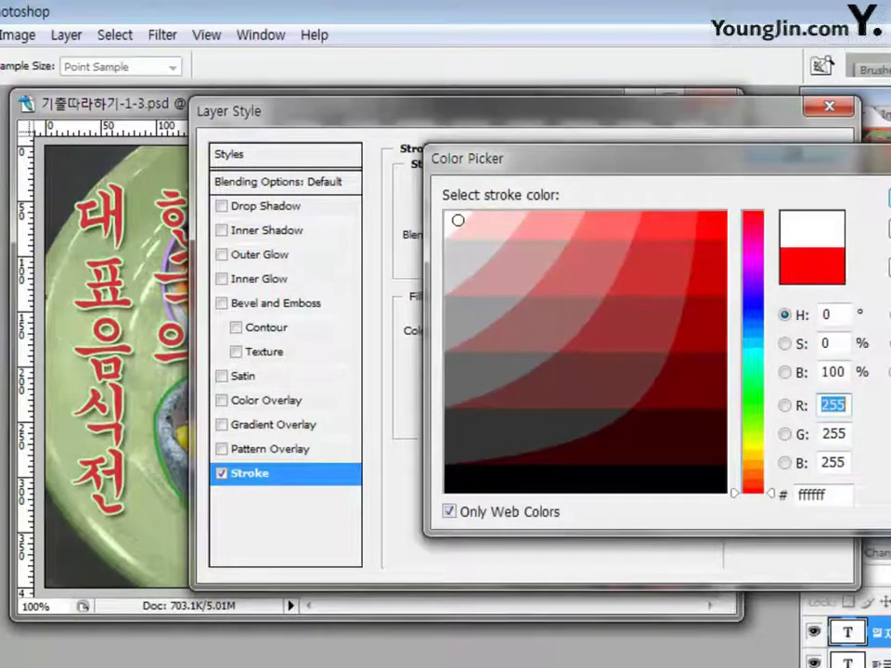
key(Return)
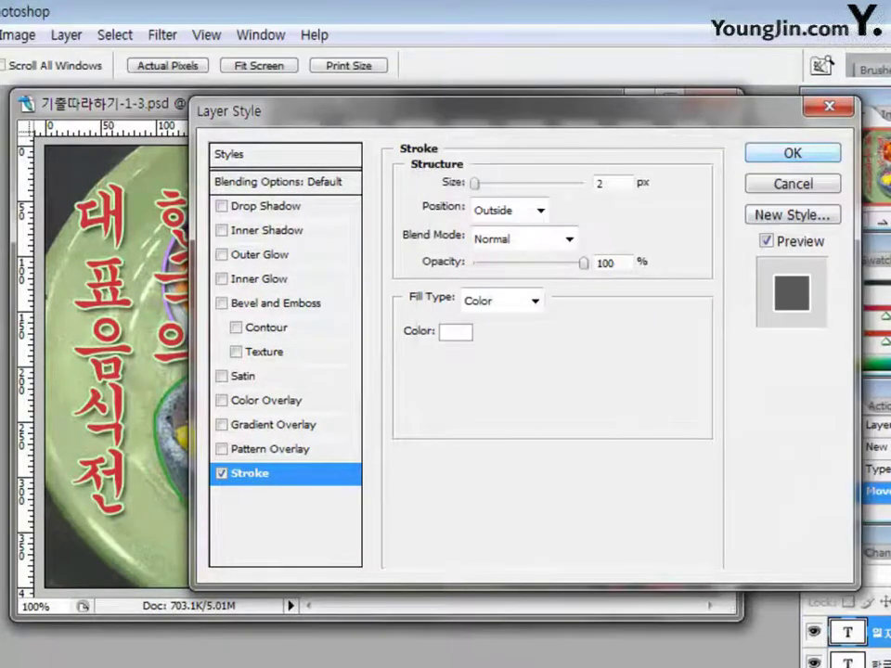
key(Return)
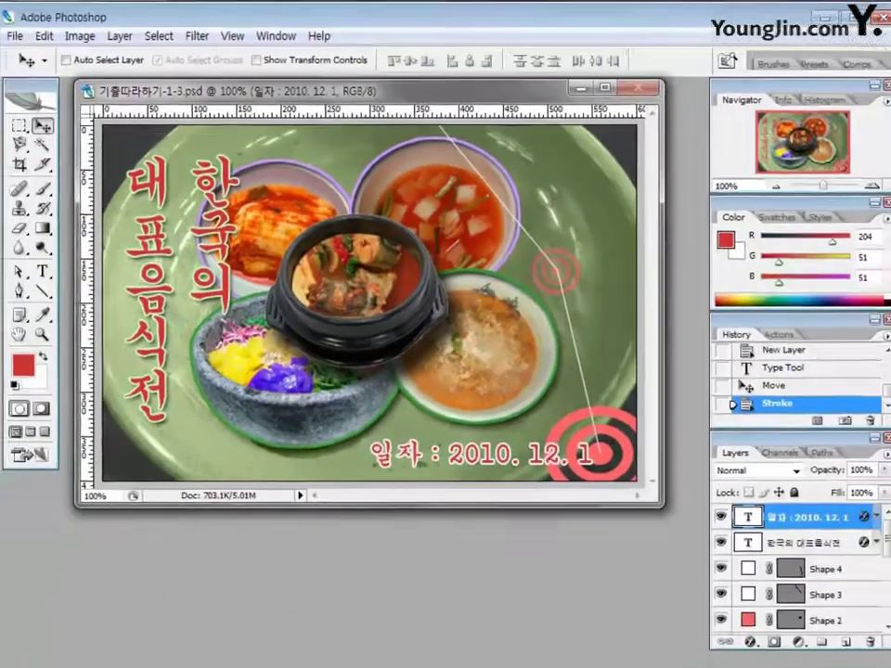
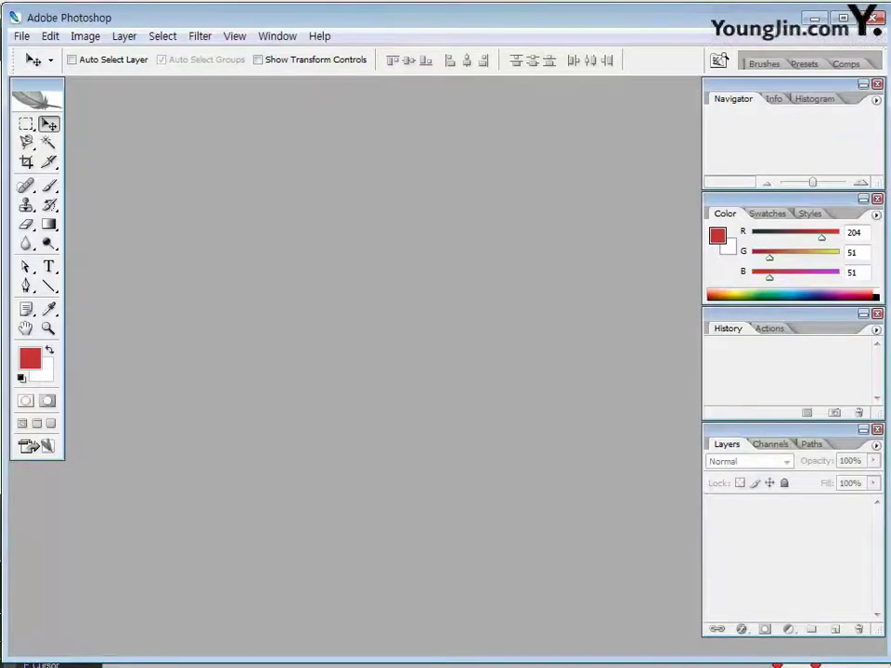
Create a new RGB document of 700 × 350 pixels at 72 pixels/inch with a white background.
key(ctrl+n)
key(Tab)
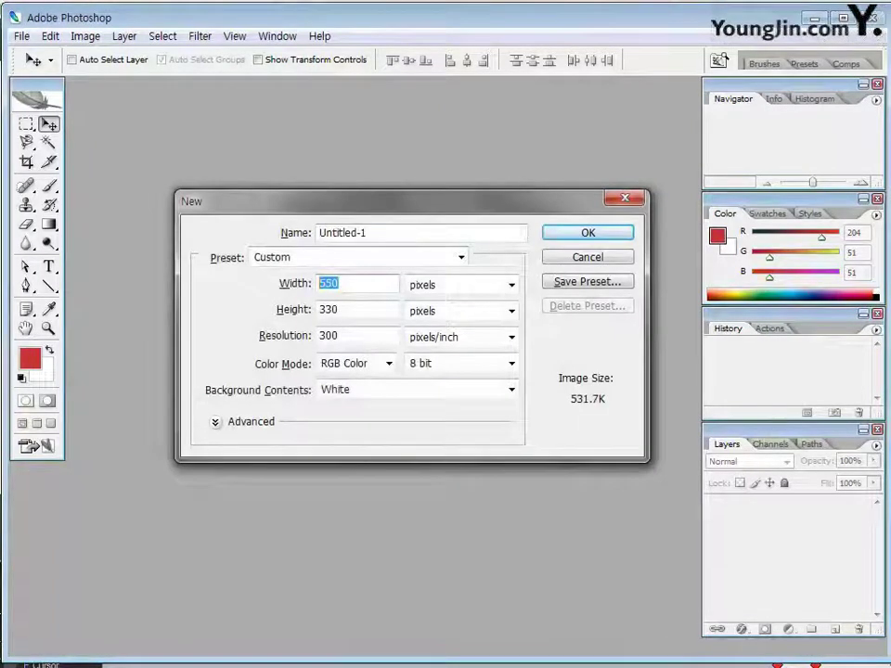
text(700)
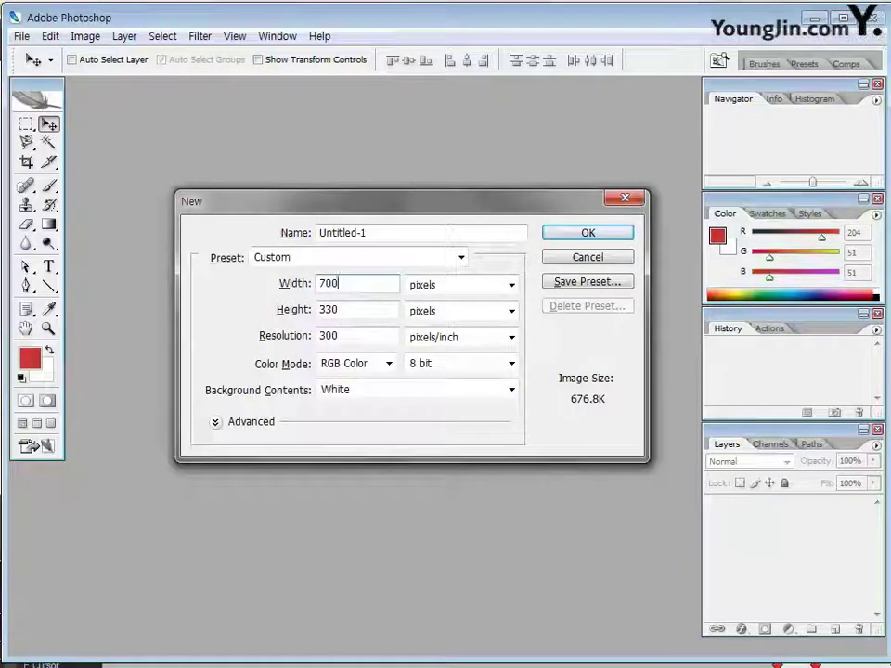
key(Tab)
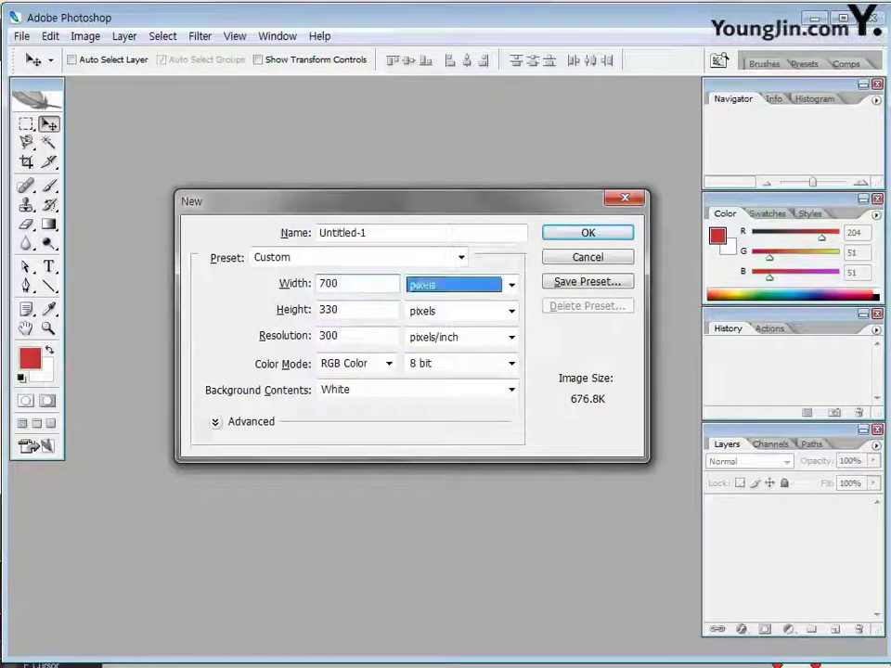
key(Tab)
text(350)
key(Tab)
key(Tab)
text(72)
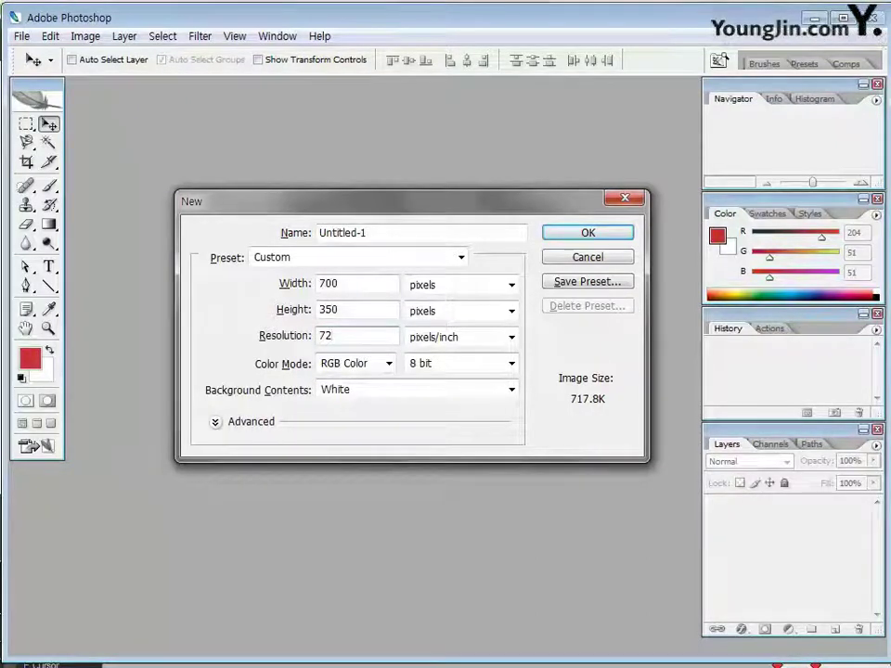
key(Return)
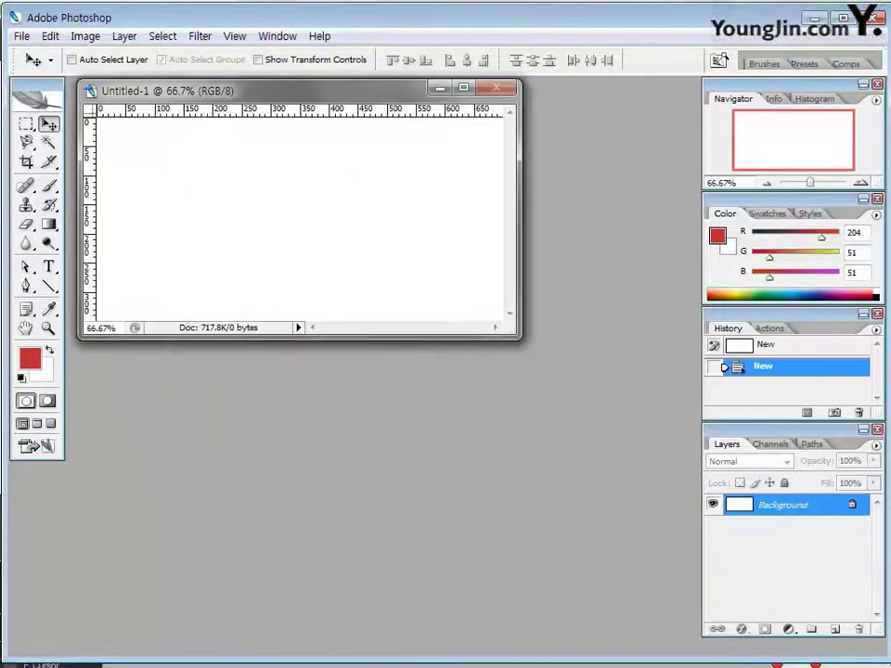
Set the new document's zoom to 90% and enlarge its window to fit the whole canvas.
drag(521, 339, 576, 366)
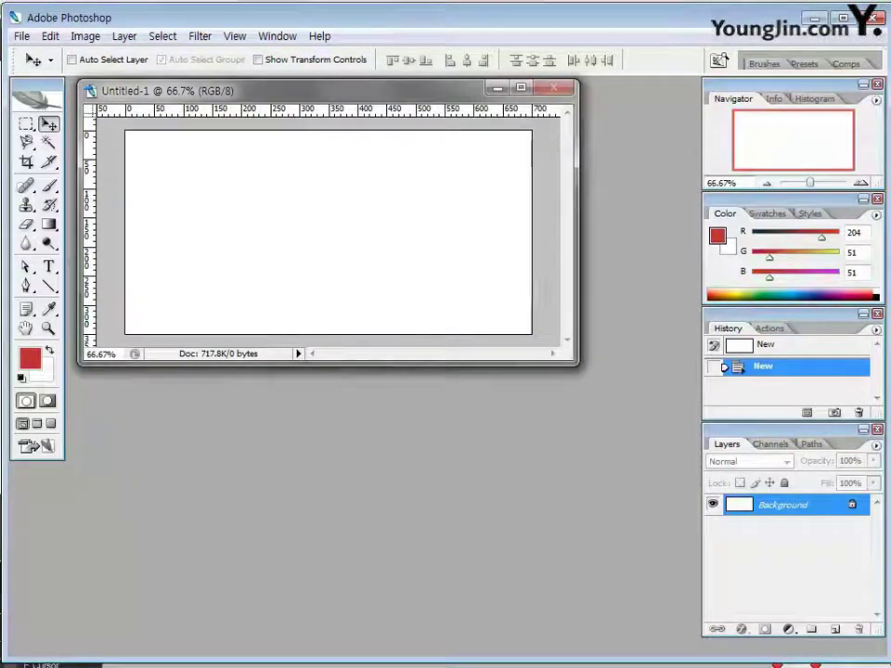
click(721, 182)
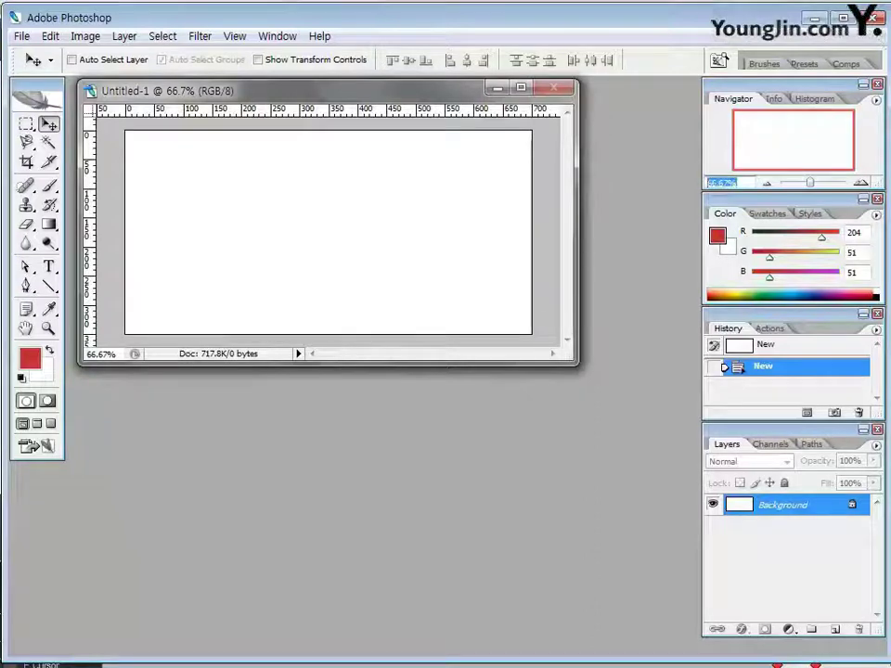
text(90)
key(Return)
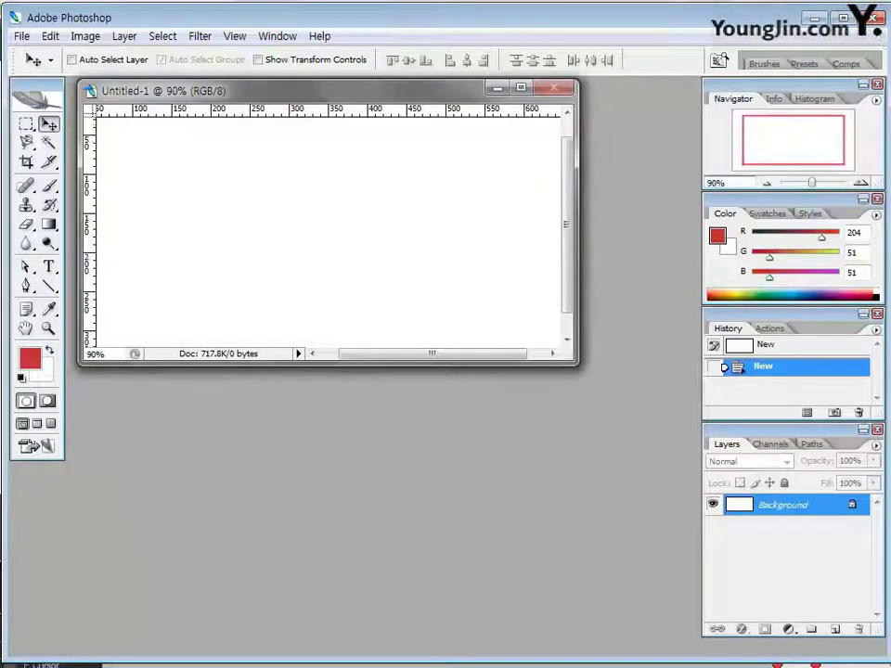
drag(661, 390, 677, 424)
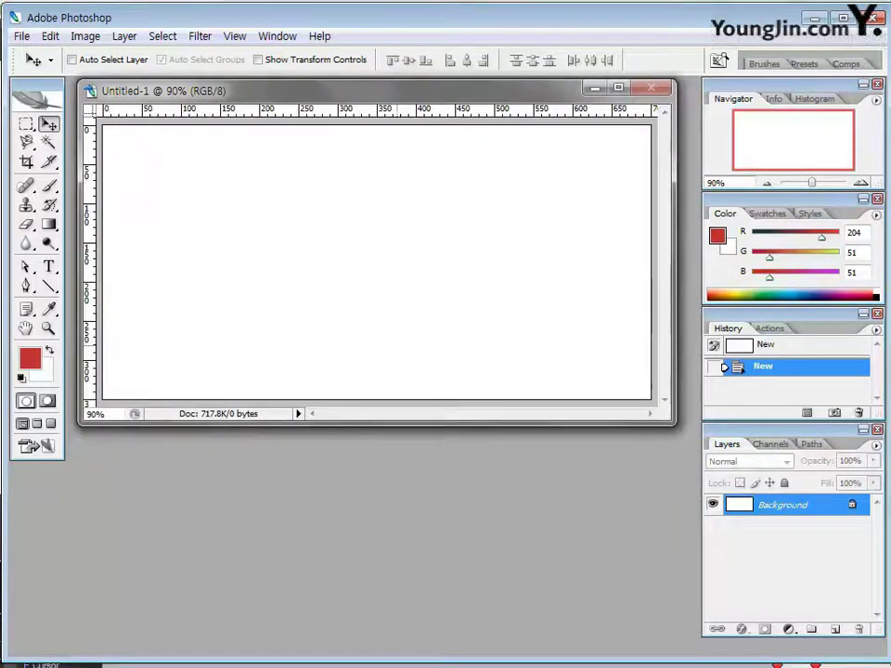
Save the blank document as the Photoshop file 기출따라하기-1-4 in the Part04 folder.
click(21, 36)
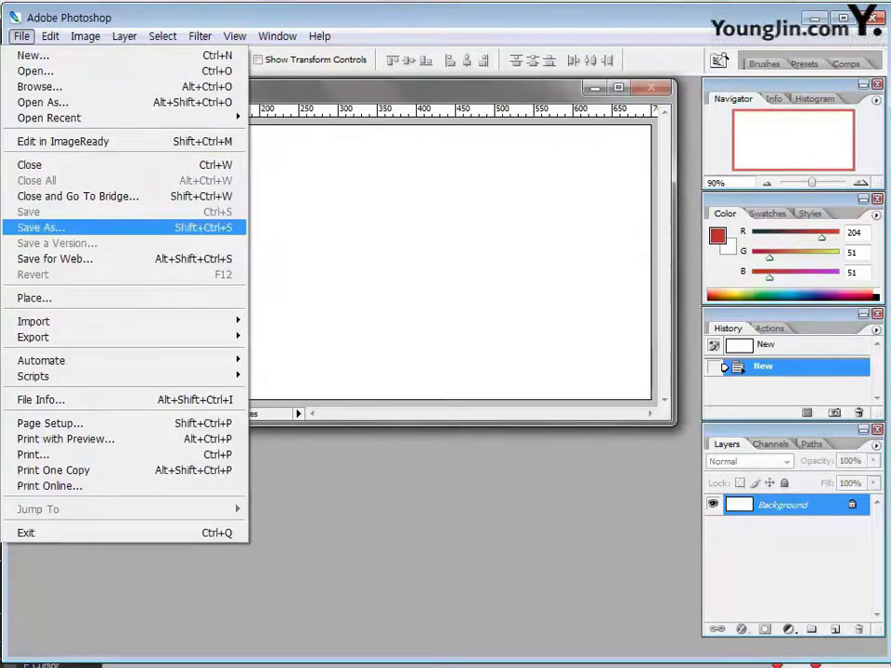
click(40, 227)
click(493, 121)
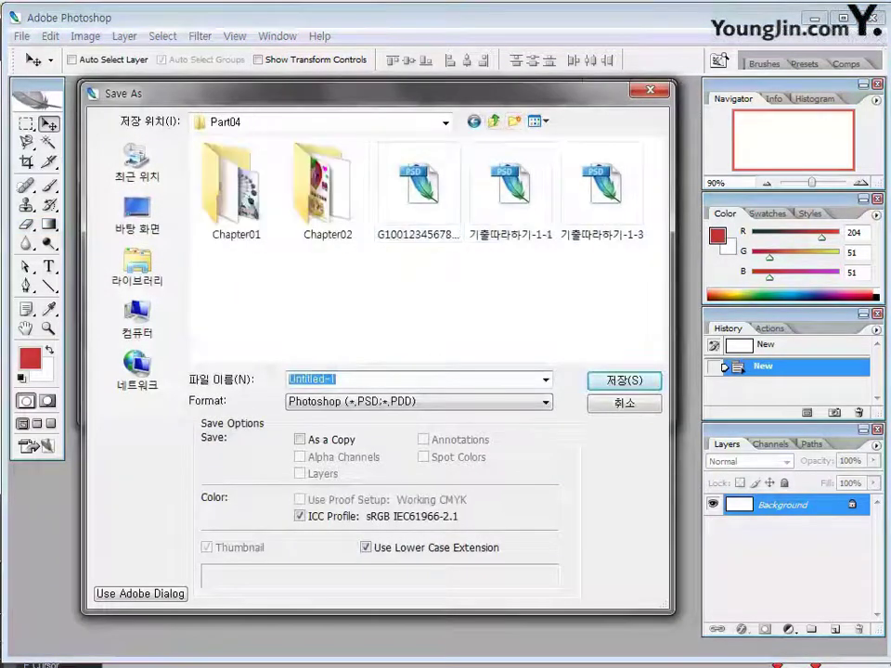
click(580, 219)
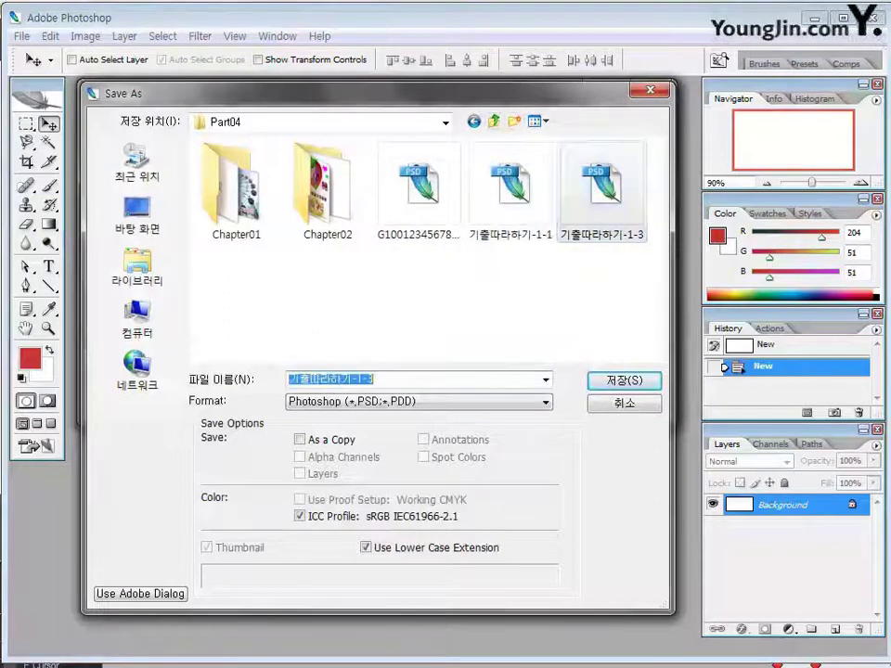
click(374, 379)
key(BackSpace)
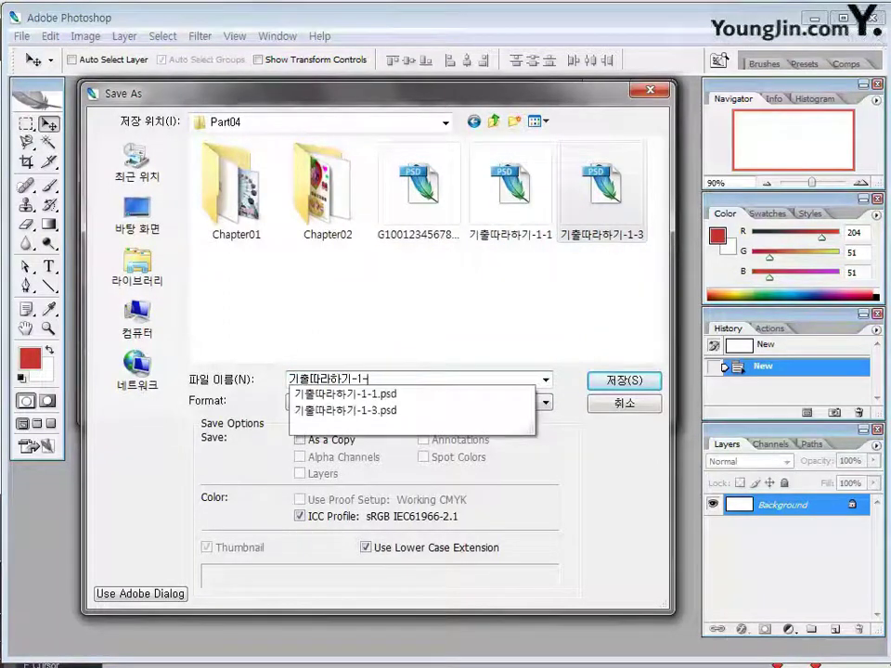
text(4)
key(Return)
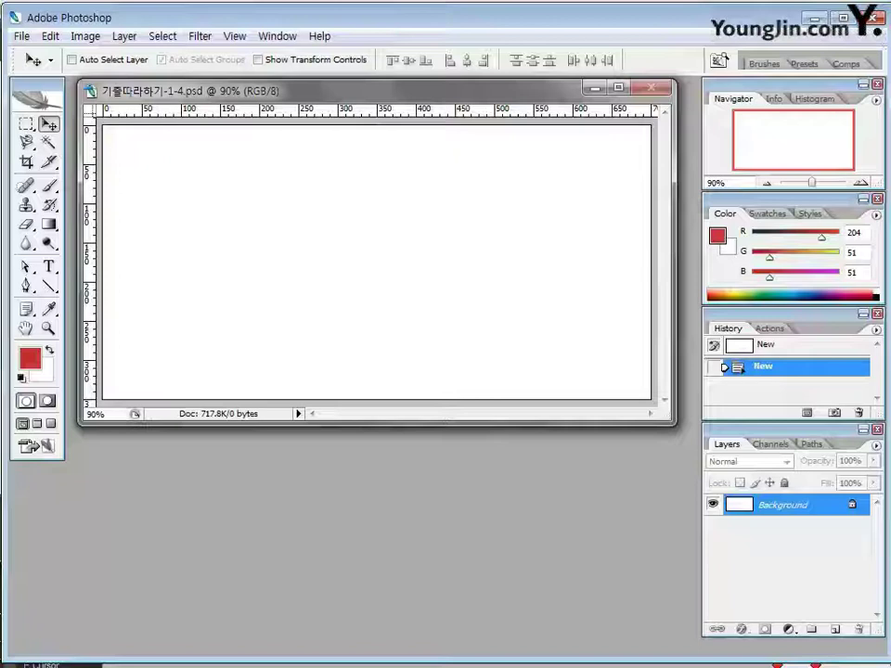
Open the four source images 1급-12, 1급-13, 1급-14 and 1급-15 from the Chapter01 folder.
key(ctrl+o)
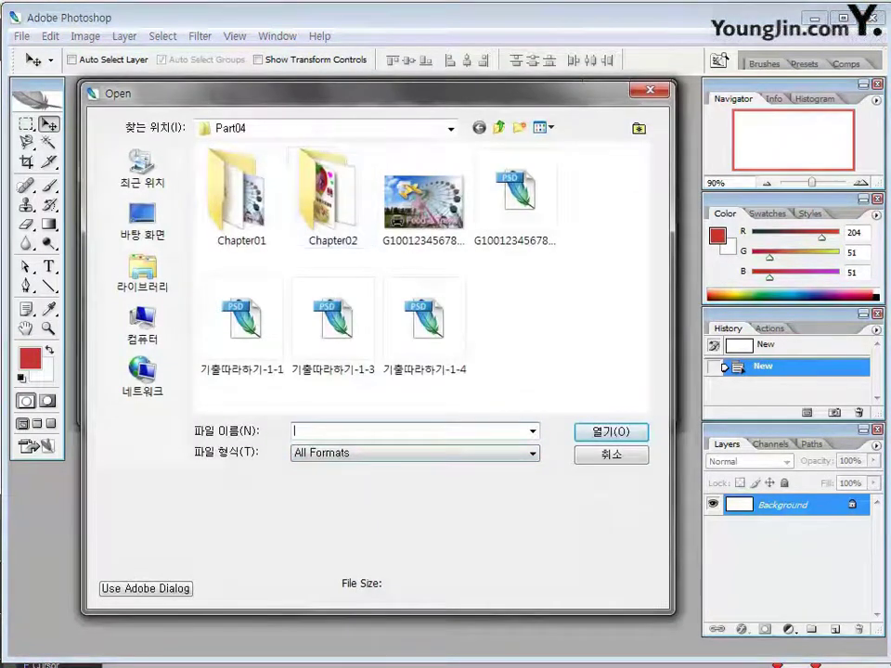
double_click(241, 195)
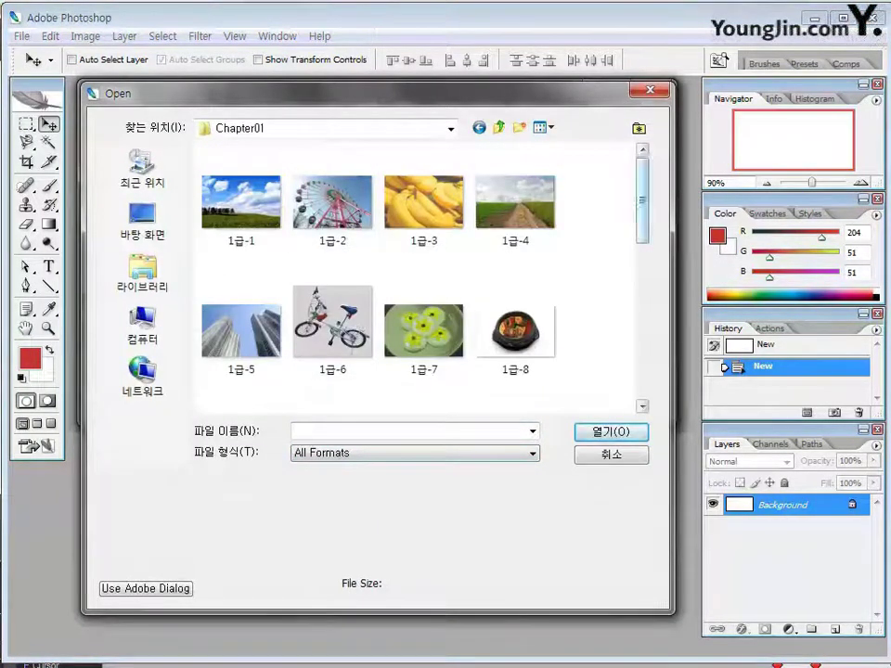
scroll(423, 279, down, 5)
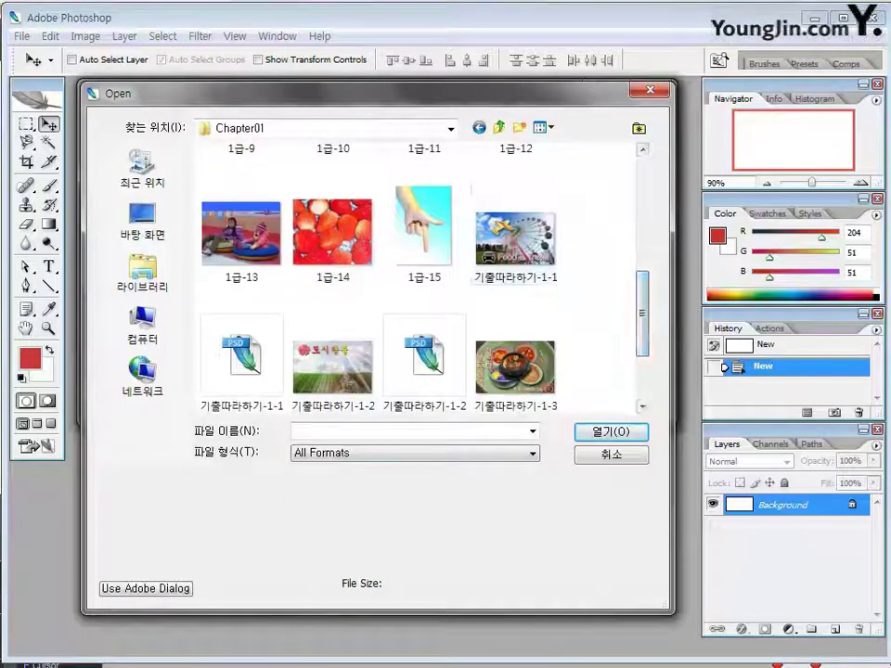
scroll(422, 278, up, 1)
click(515, 181)
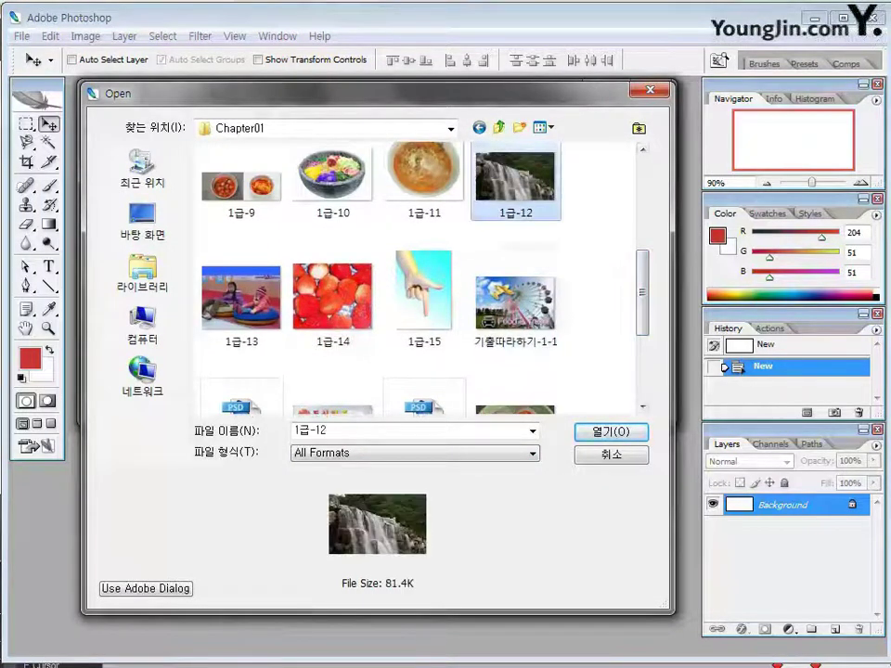
scroll(423, 279, up, 1)
shift+click(424, 311)
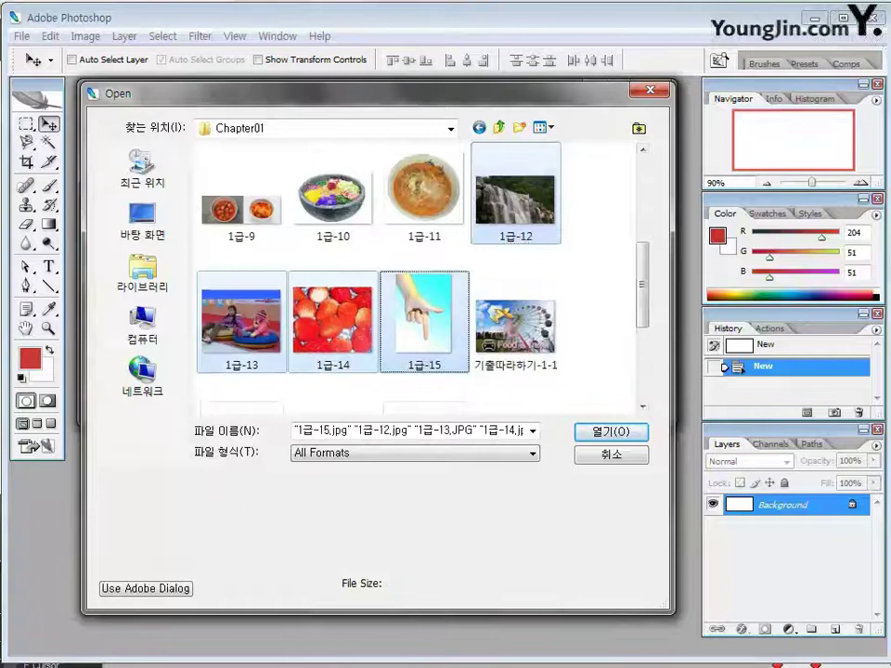
key(Return)
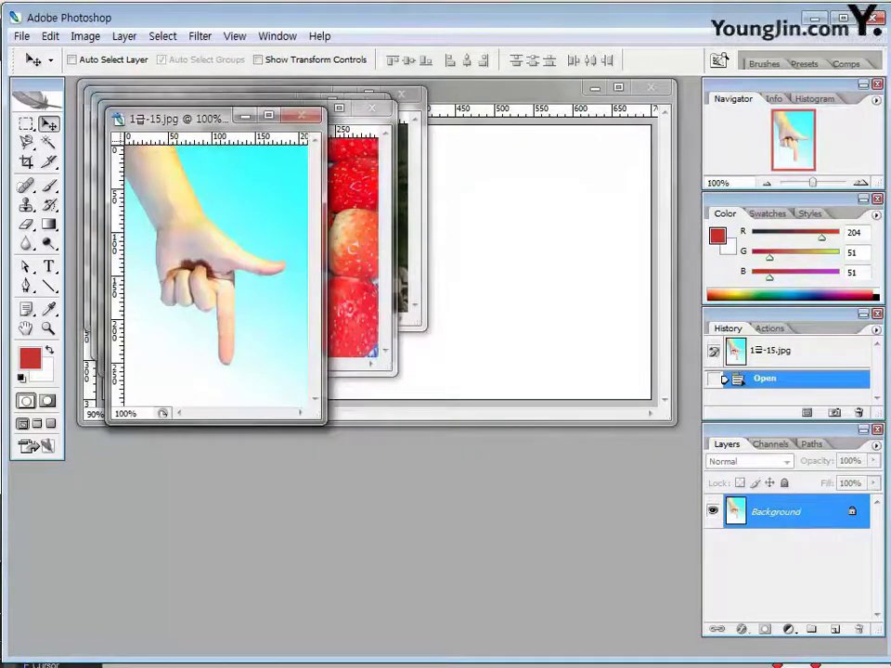
Move the four source image windows below the blank 기출따라하기-1-4.psd canvas so it is uncovered.
drag(185, 118, 415, 443)
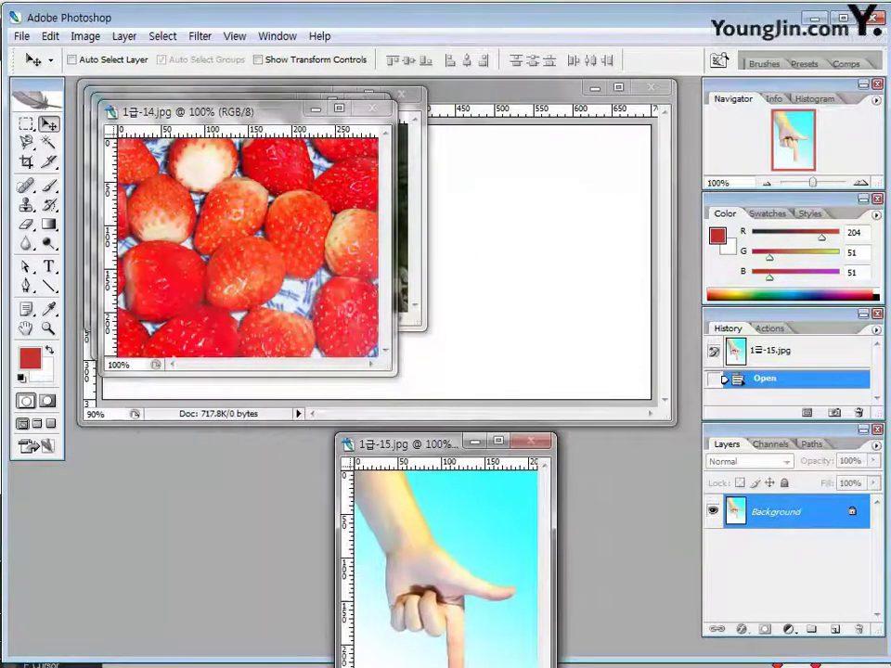
drag(232, 111, 269, 459)
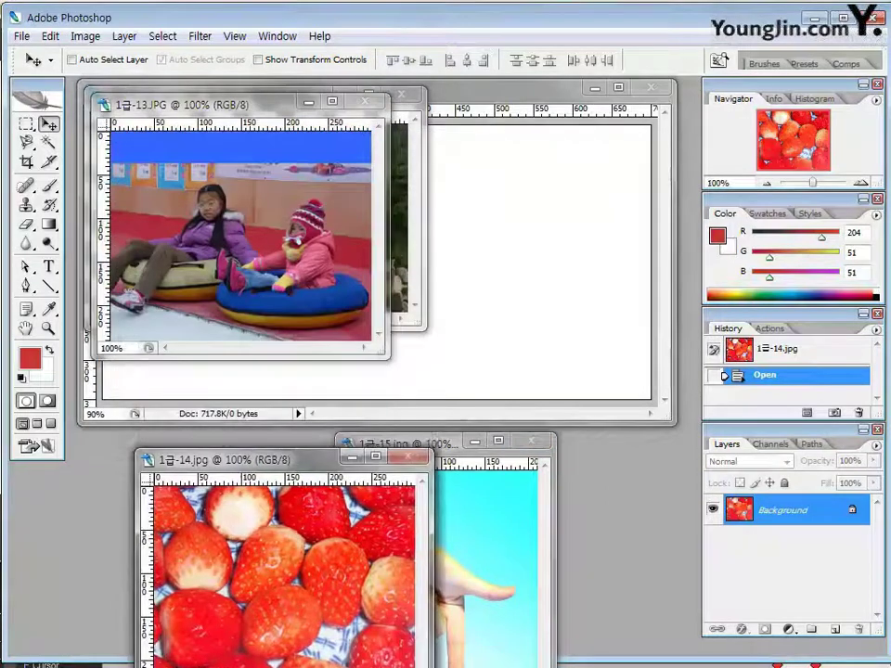
drag(223, 104, 158, 469)
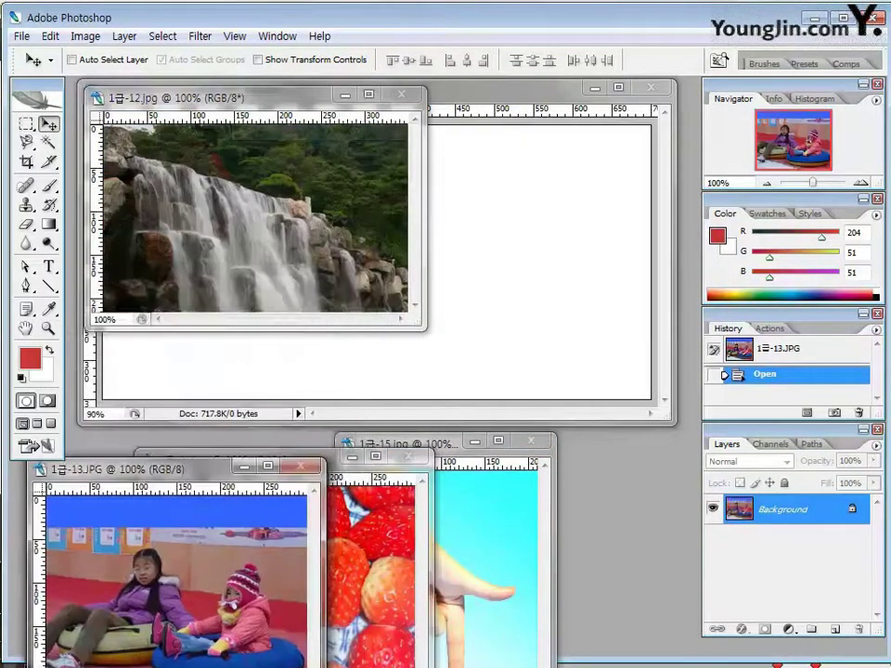
drag(186, 98, 113, 474)
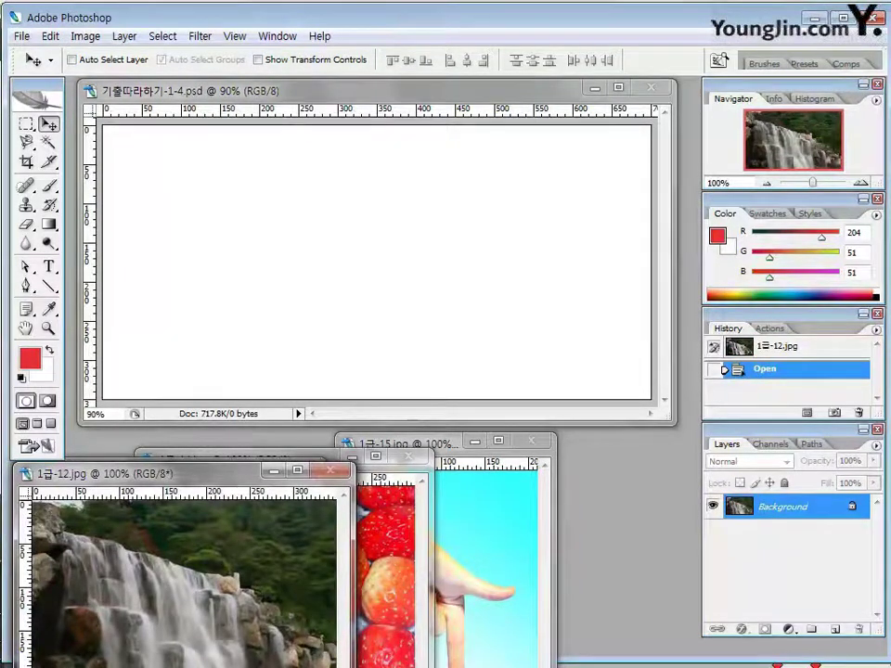
Open the foreground colour for editing by its hex code.
click(30, 359)
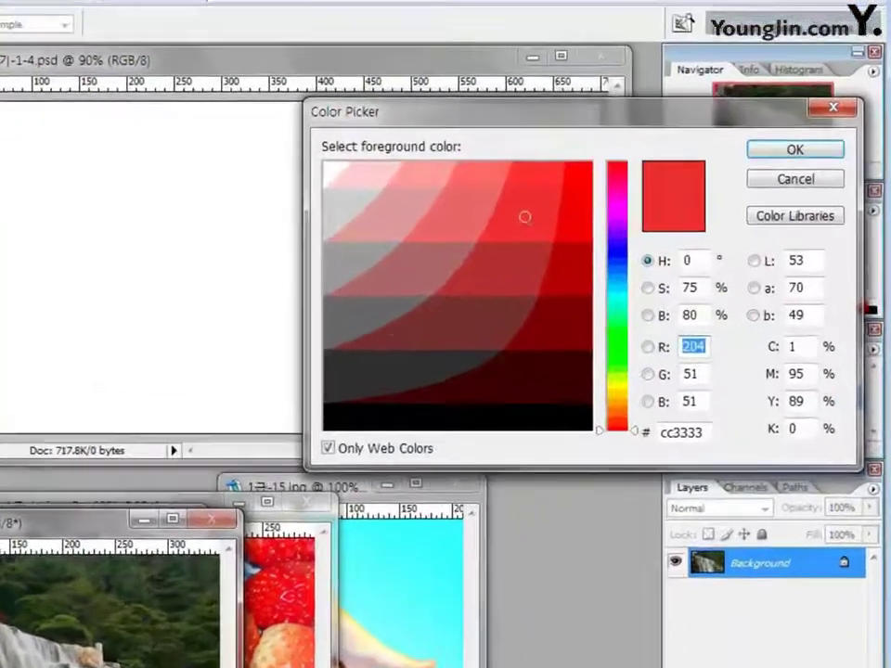
click(715, 401)
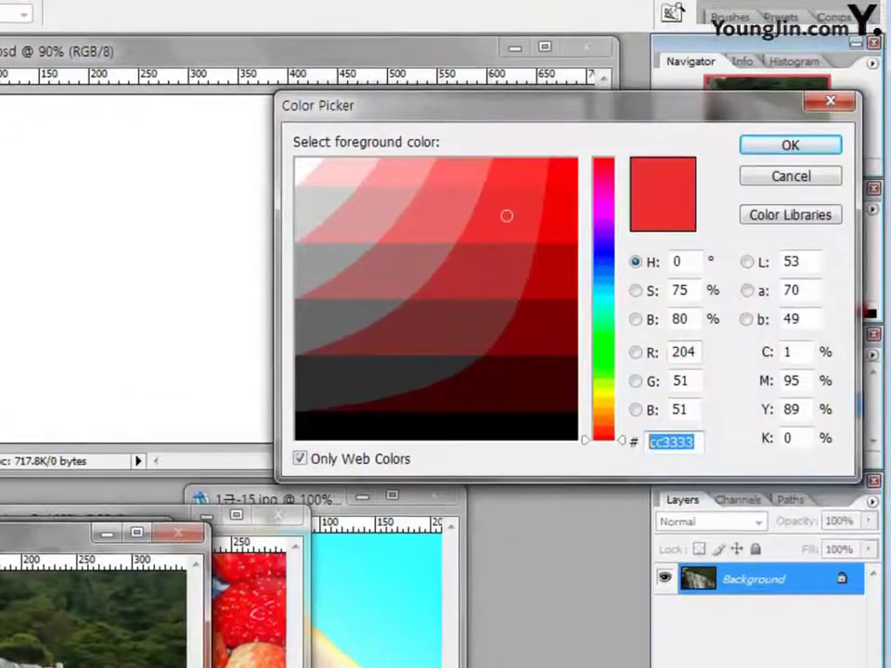
Set the foreground colour to #999966 and fill the background of the 기출따라하기-1-4.psd document with it.
text(999966)
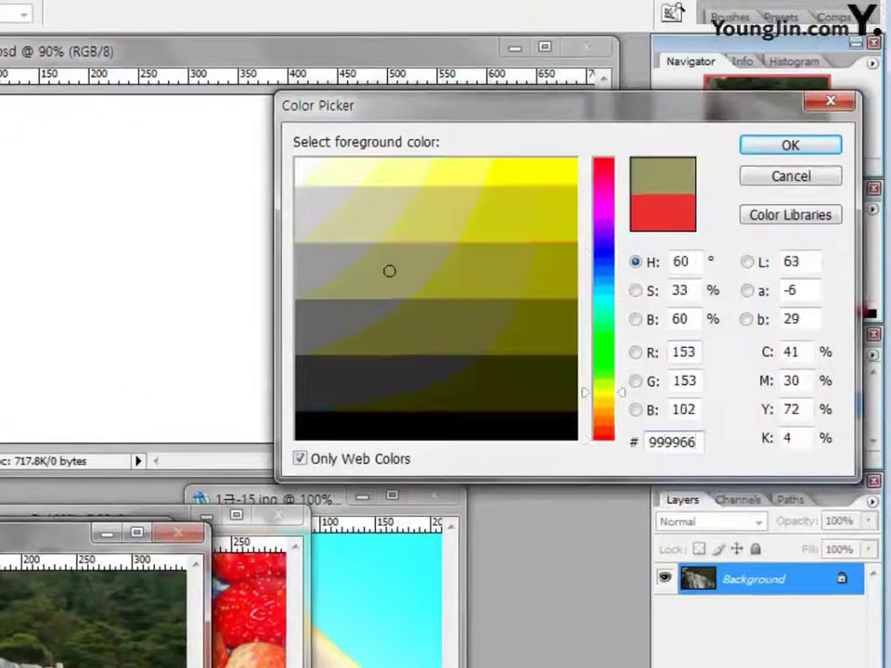
click(790, 145)
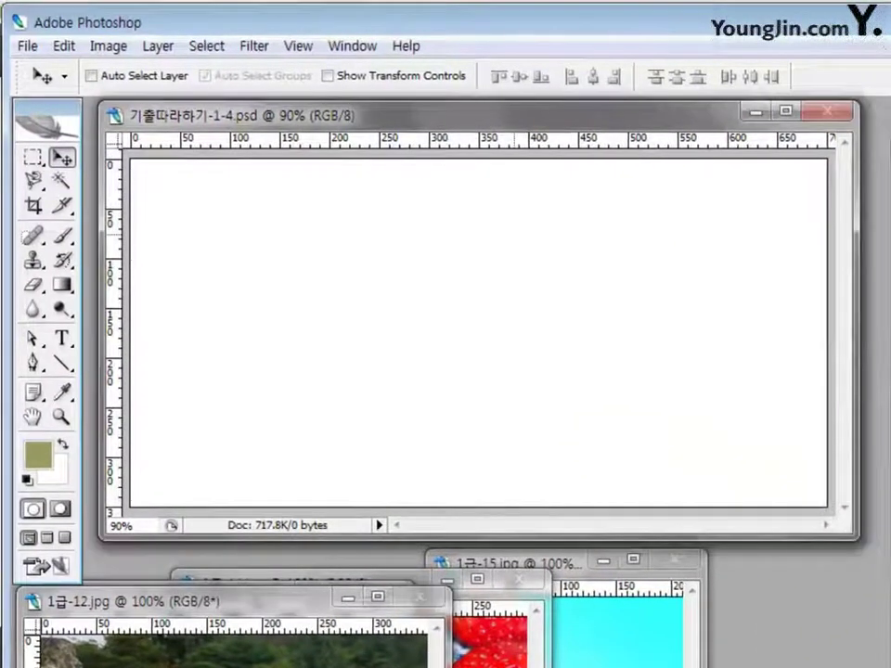
key(alt+BackSpace)
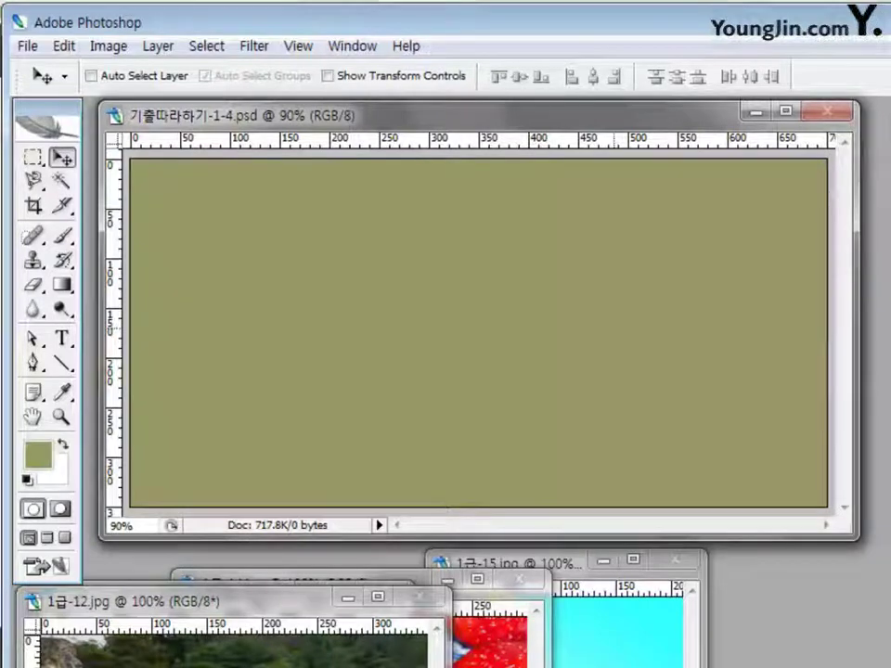
Create a new document 35 pixels wide and 35 pixels high with transparent background contents.
key(ctrl+n)
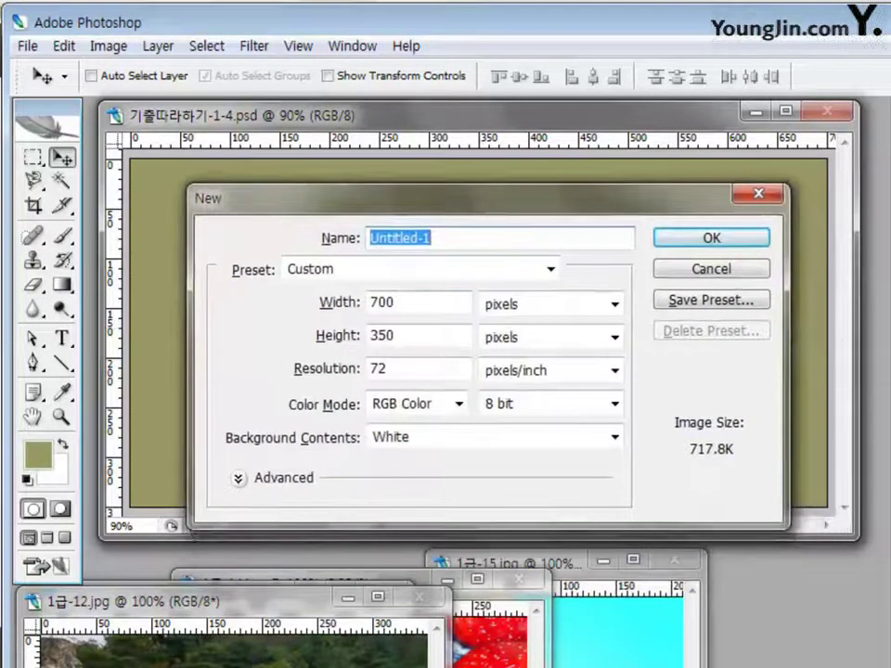
key(Tab)
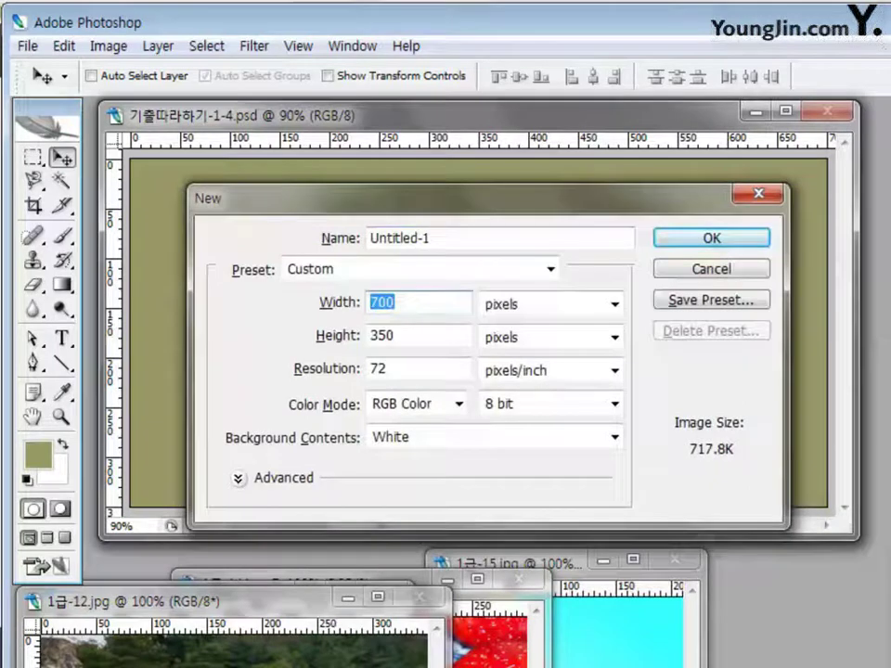
text(35)
key(Tab)
text(35)
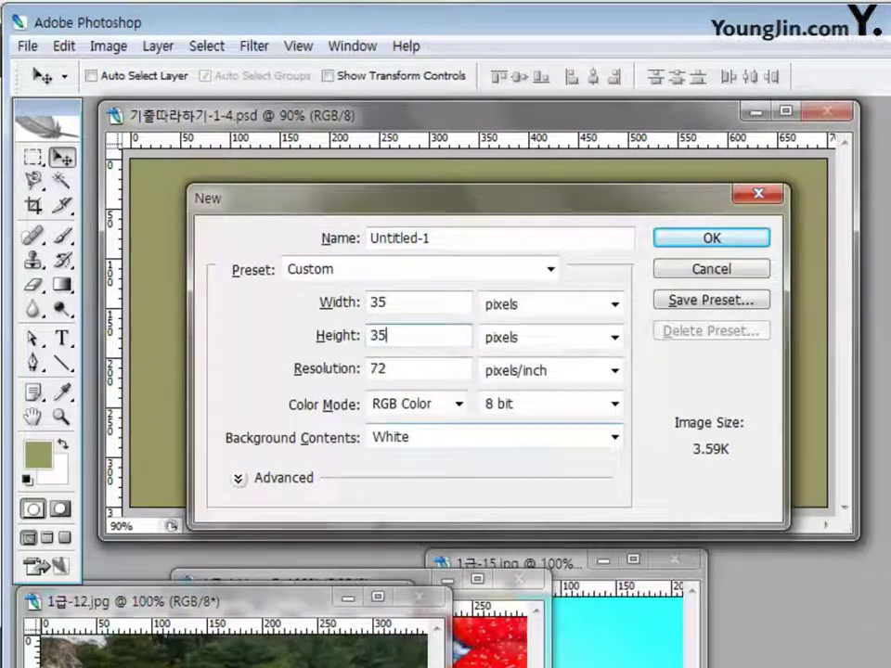
click(614, 437)
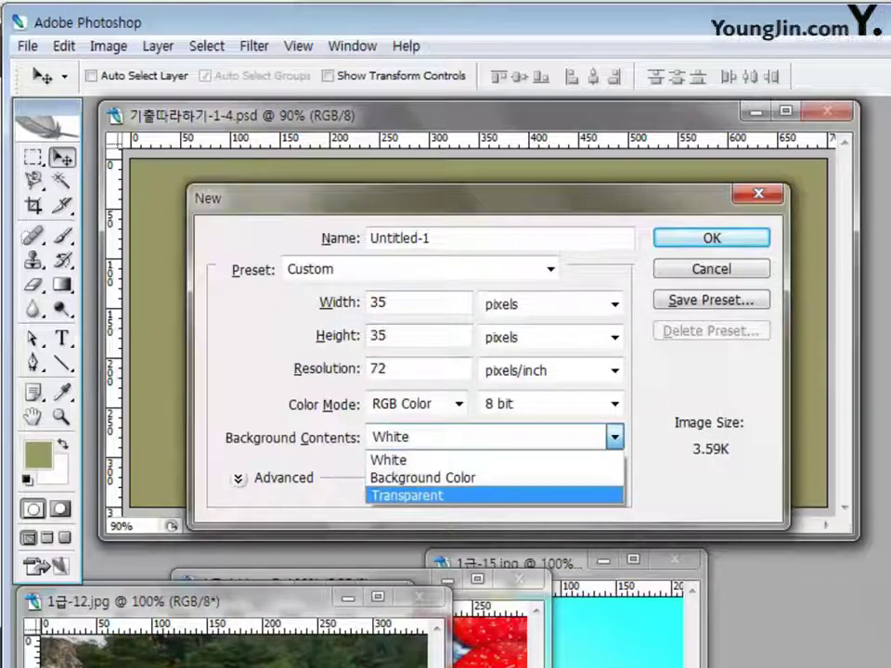
click(398, 492)
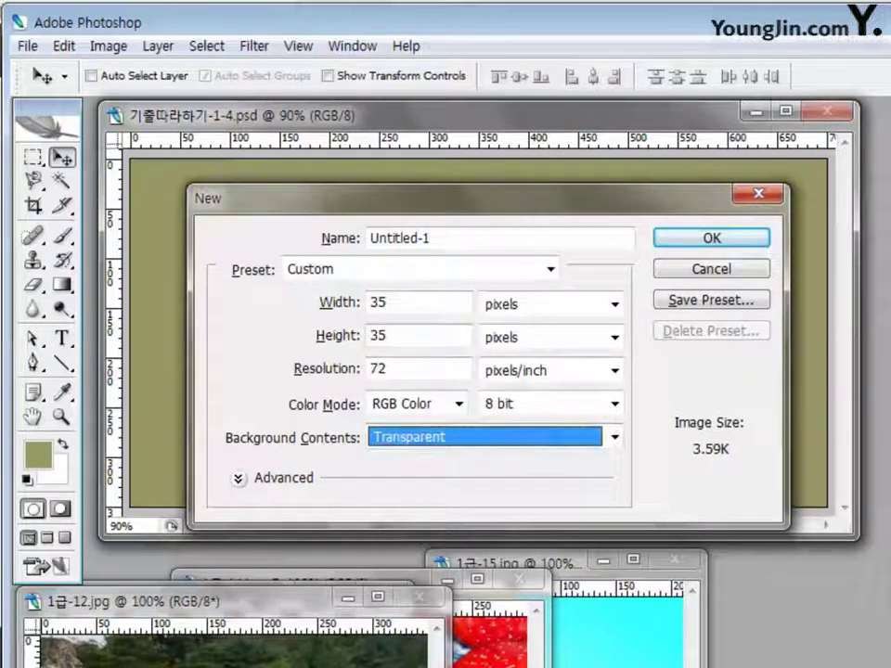
key(Return)
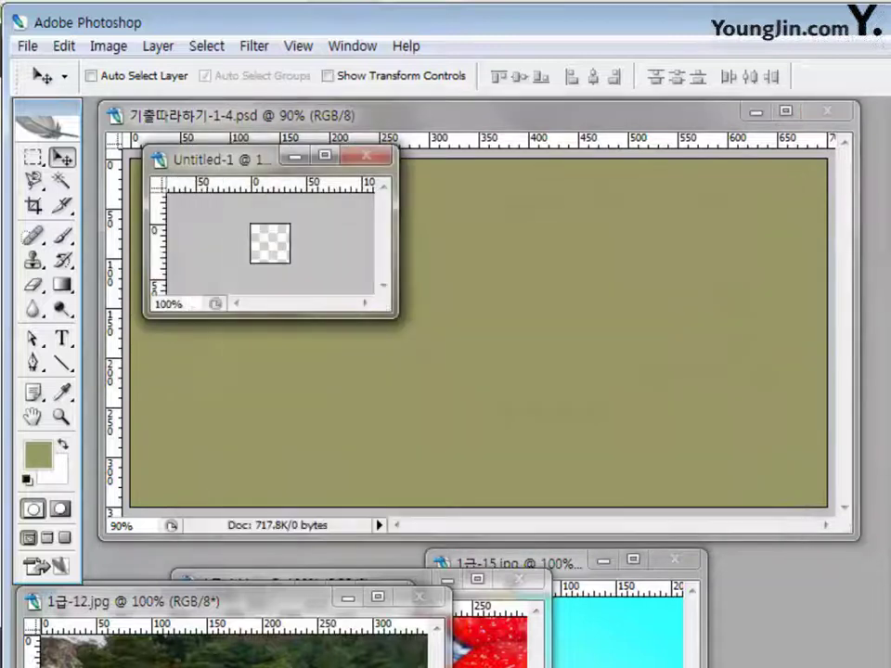
Set up the Custom Shape tool in fill pixels mode with the airplane shape for the small document.
drag(396, 315, 425, 380)
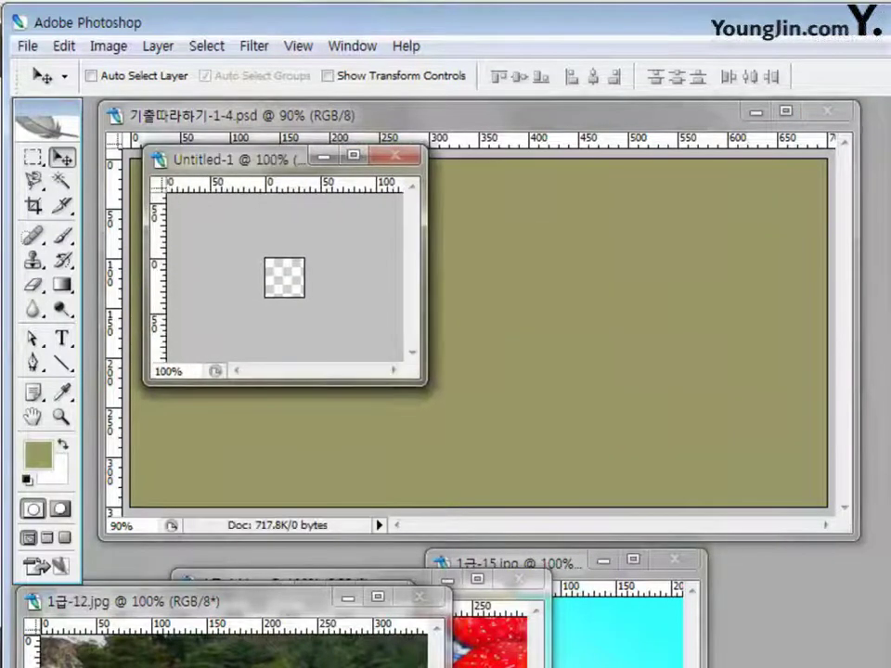
key(ctrl+plus)
key(ctrl+plus)
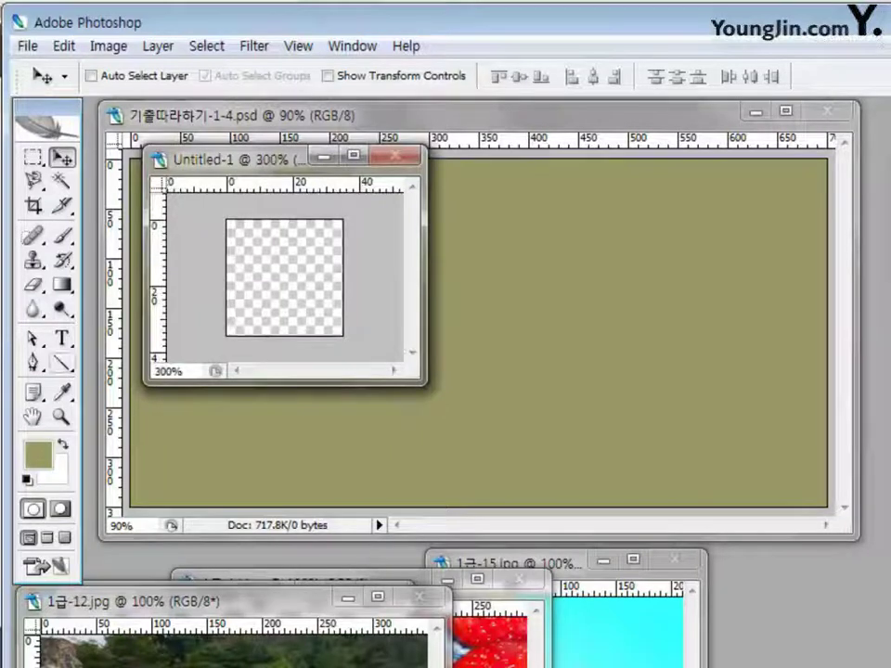
click(61, 363)
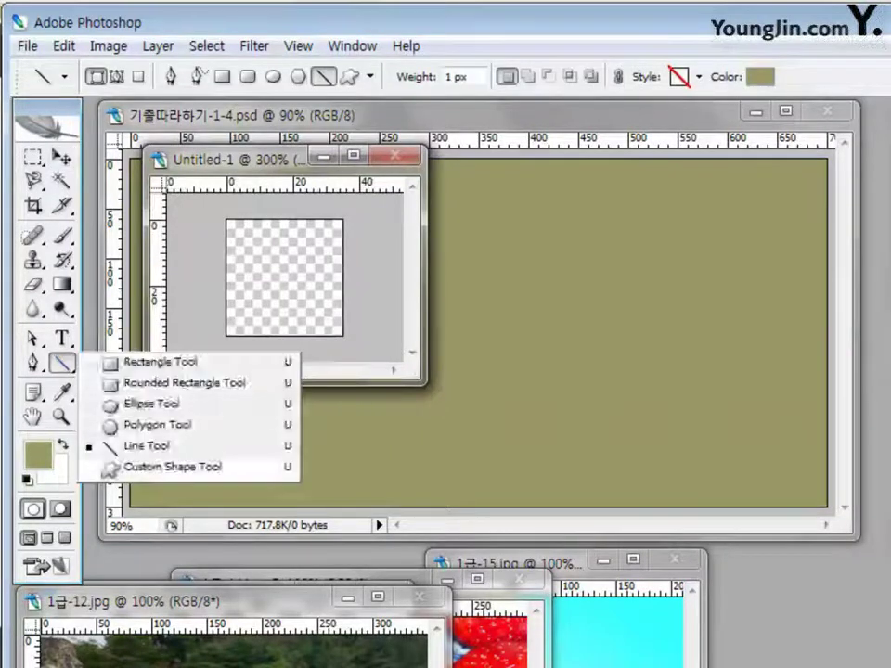
click(171, 467)
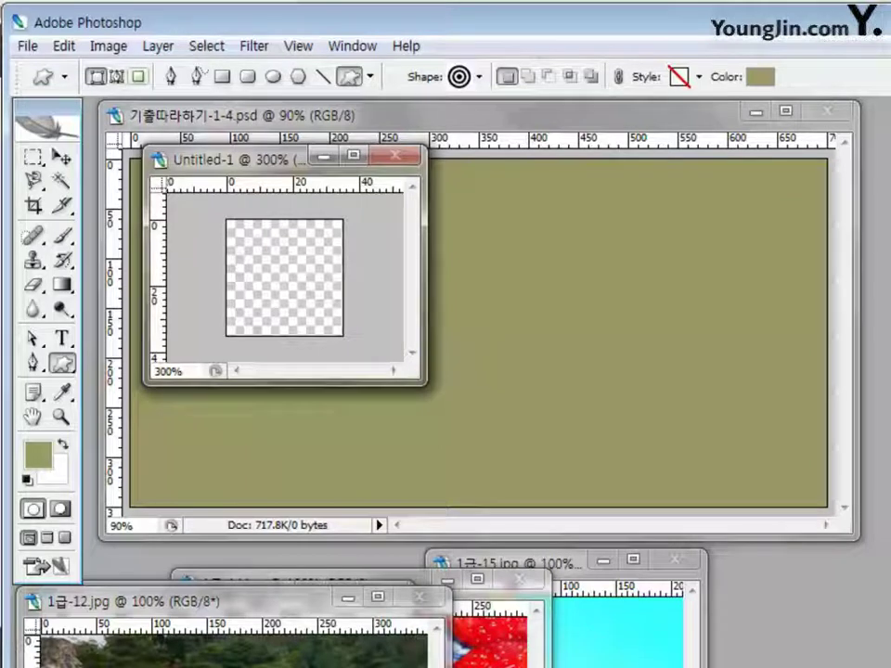
click(138, 76)
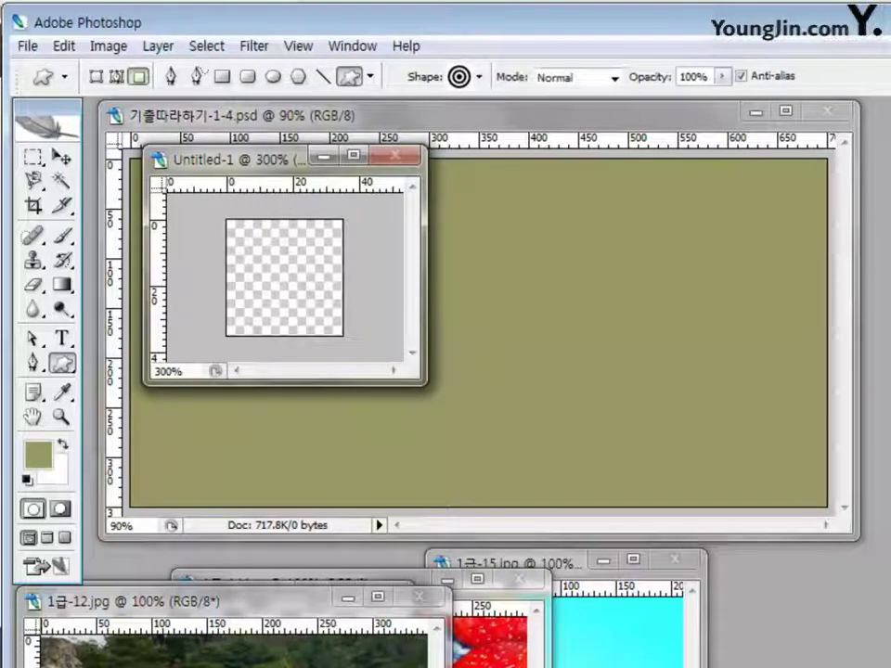
click(479, 76)
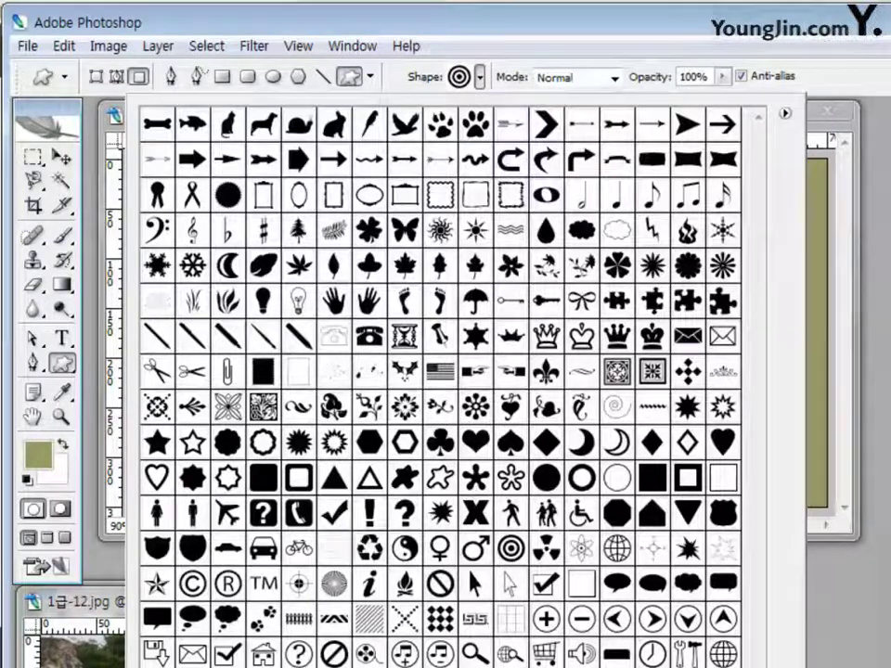
click(227, 509)
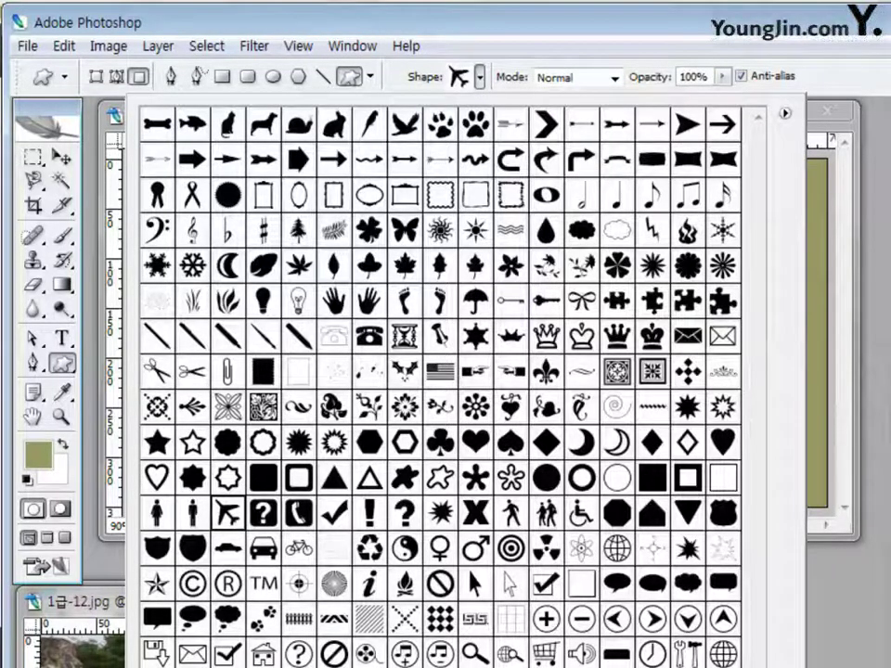
key(Return)
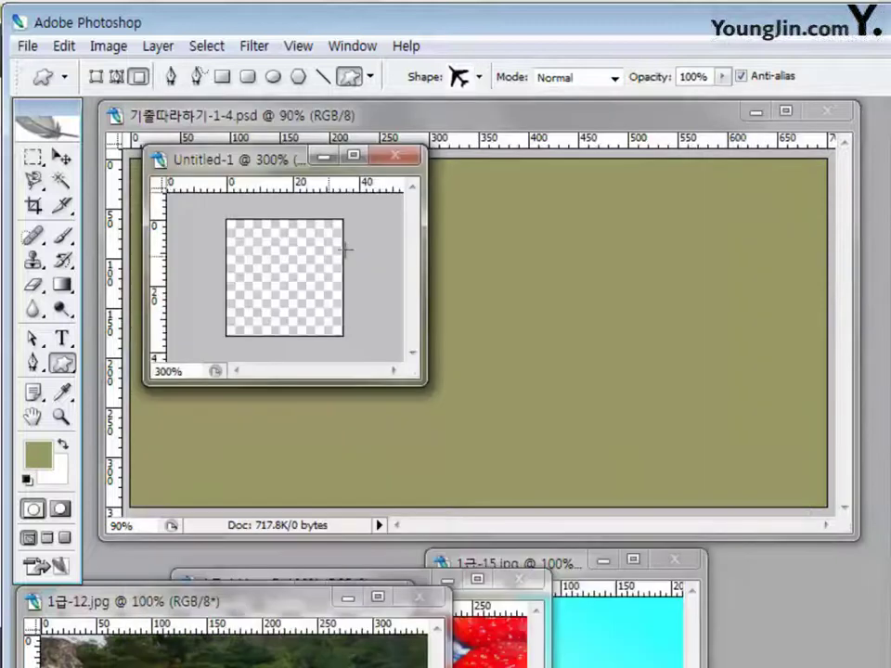
Set the foreground colour to #ffffff and draw the airplane shape across the whole 35 by 35 pixel canvas.
click(40, 456)
click(686, 506)
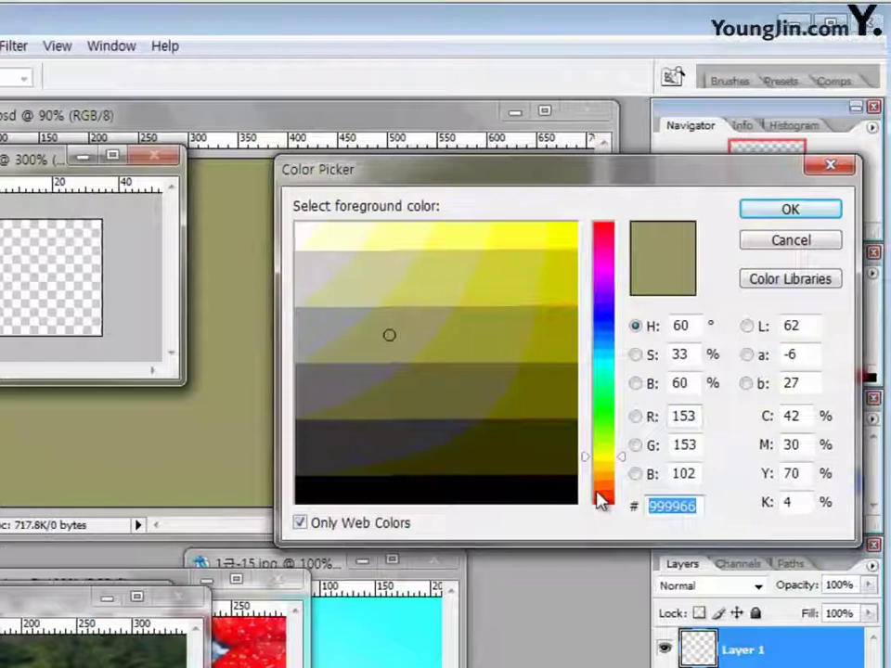
text(e)
text(ffffff)
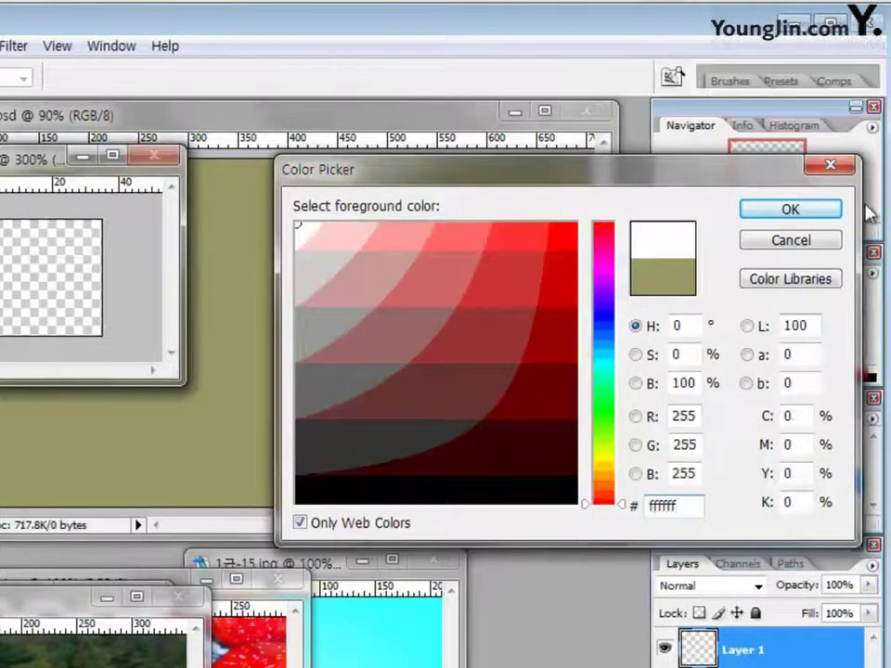
click(824, 213)
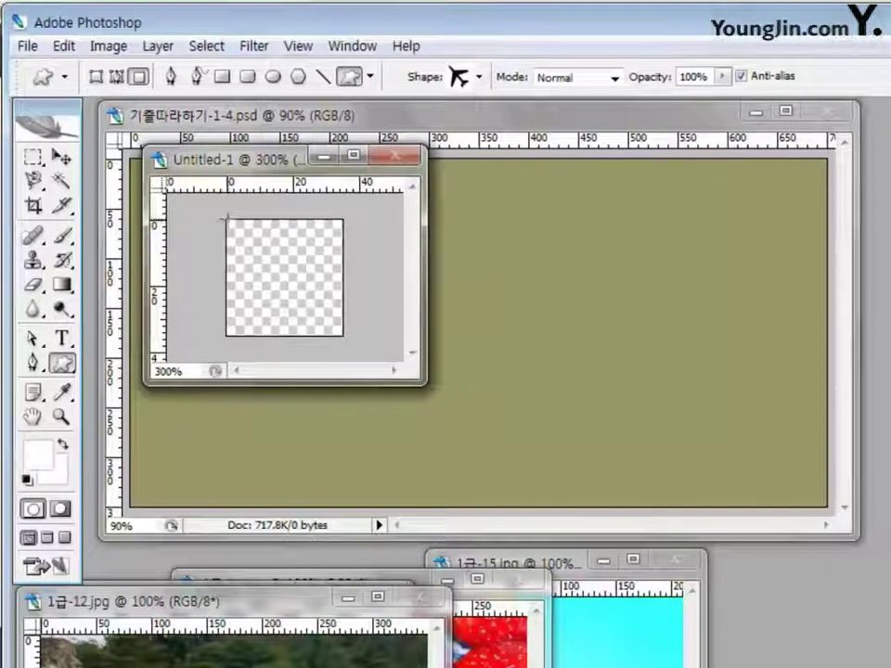
drag(225, 218, 343, 337)
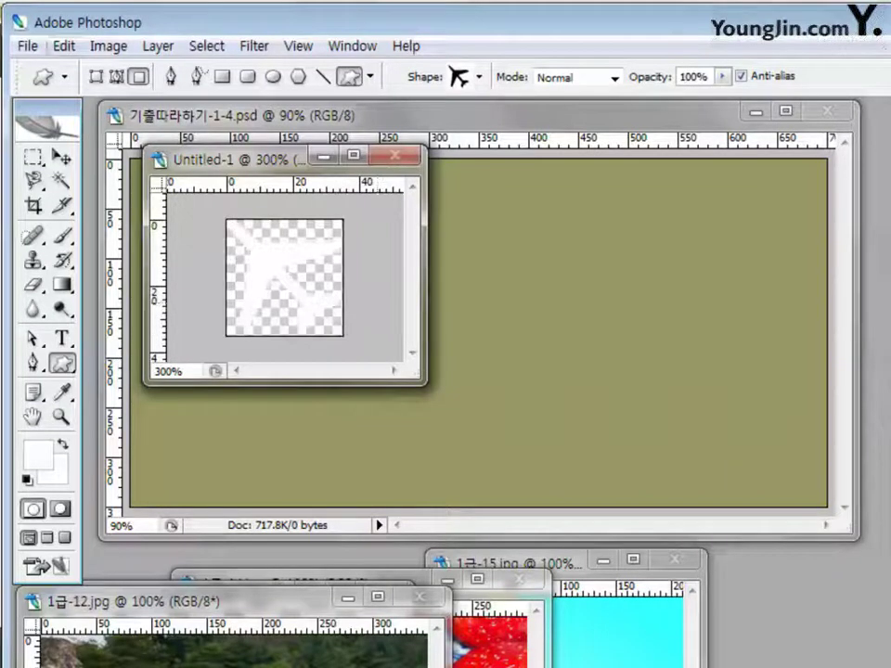
Define the airplane image as a pattern with the default name and close its document without saving.
click(63, 46)
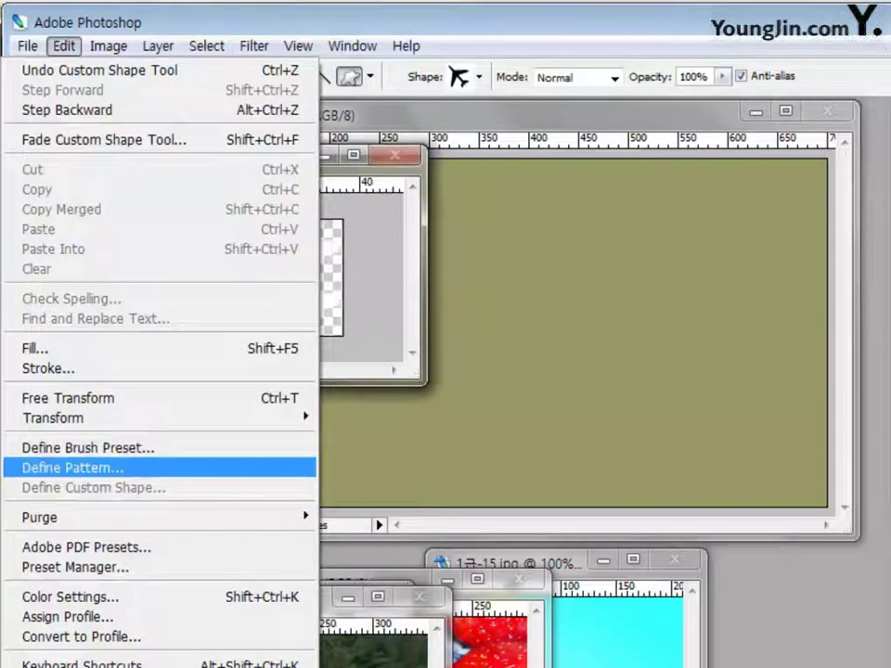
key(Return)
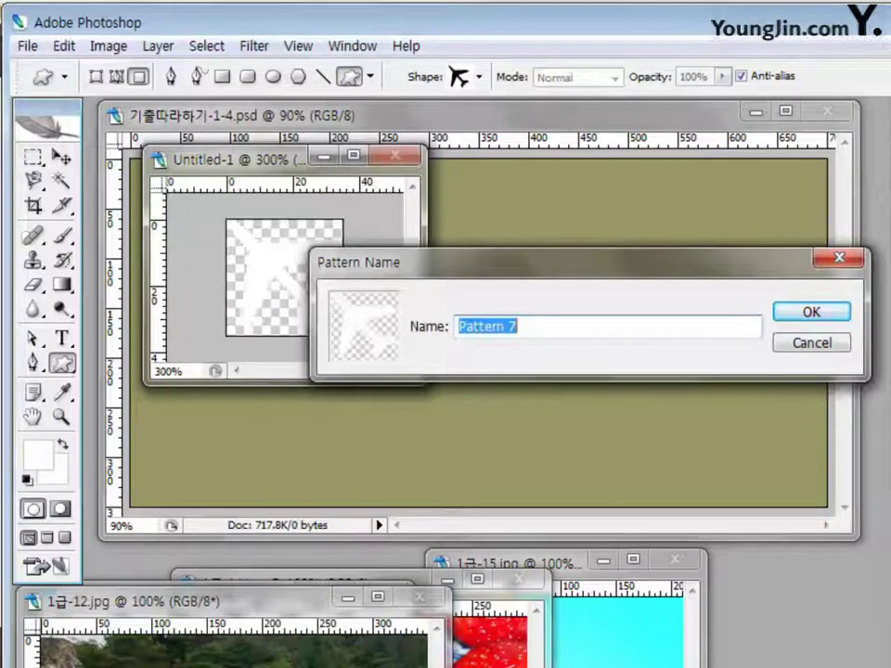
key(Return)
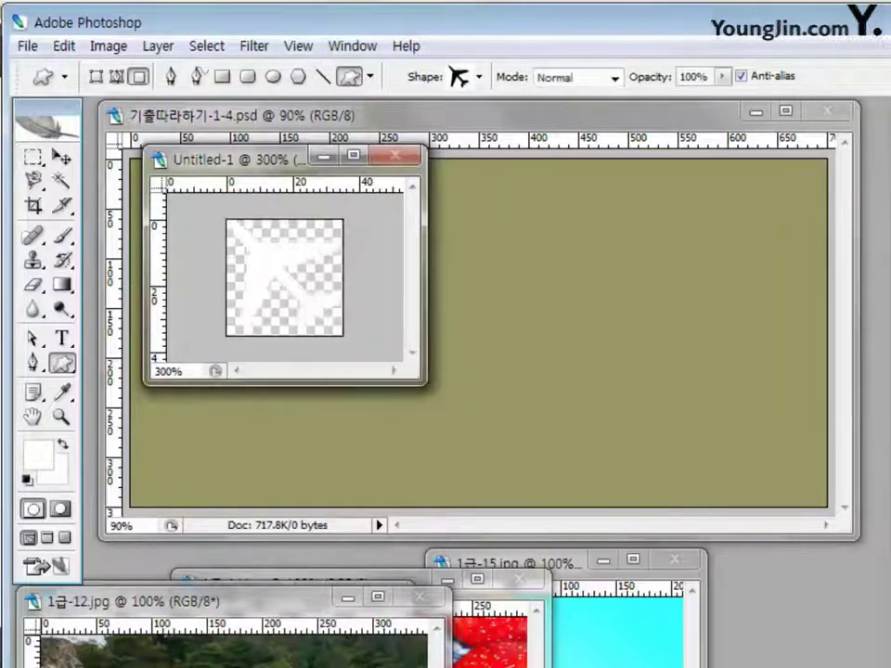
key(ctrl+w)
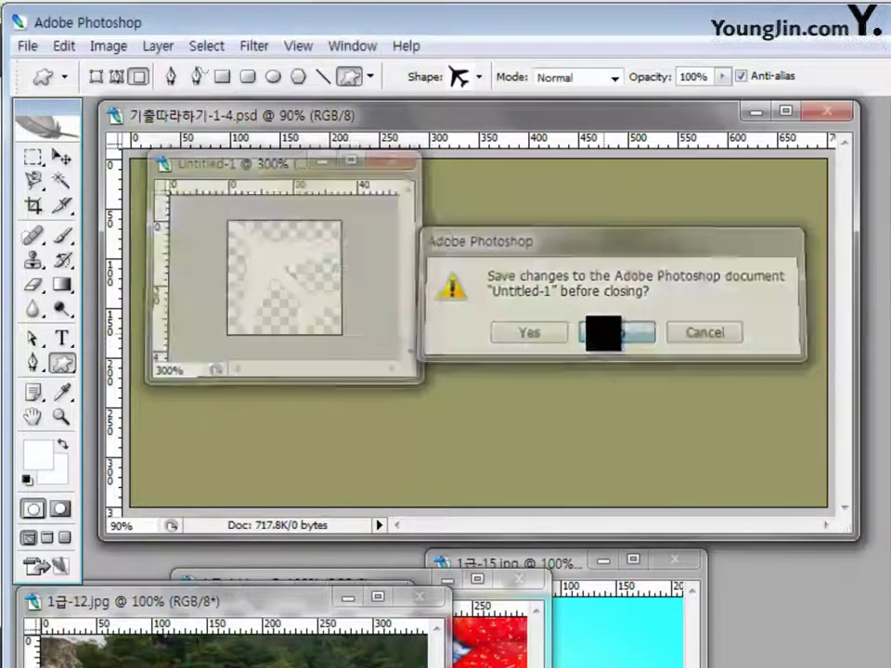
click(618, 333)
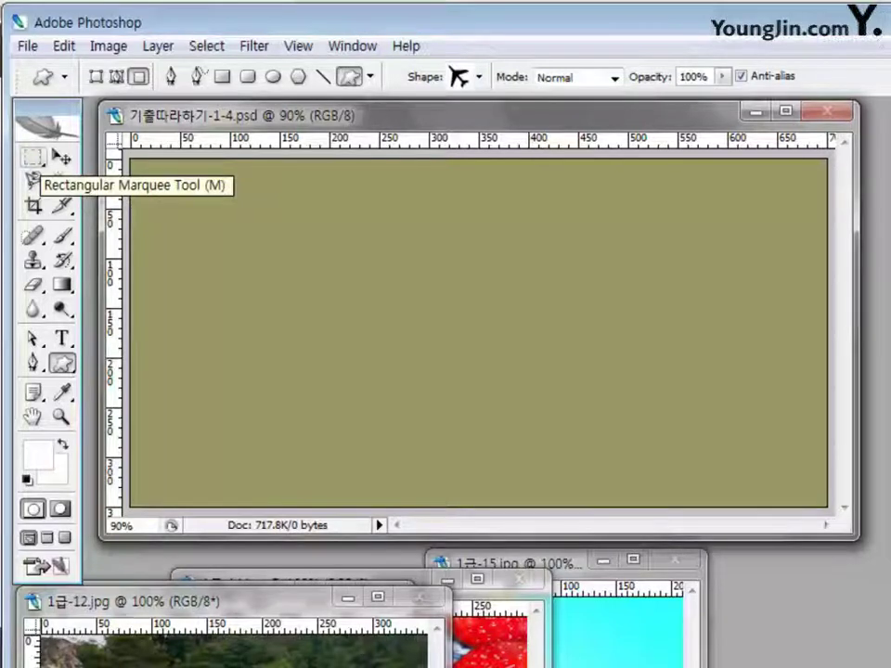
Select a full-width rectangular band about 140 pixels high along the canvas's upper edge and add a new layer.
click(33, 158)
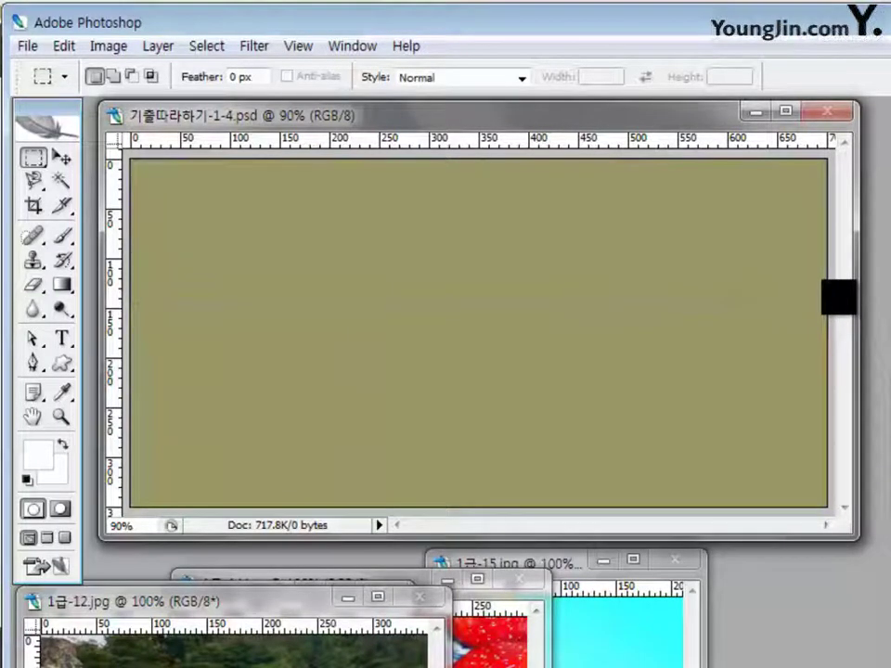
drag(839, 298, 832, 298)
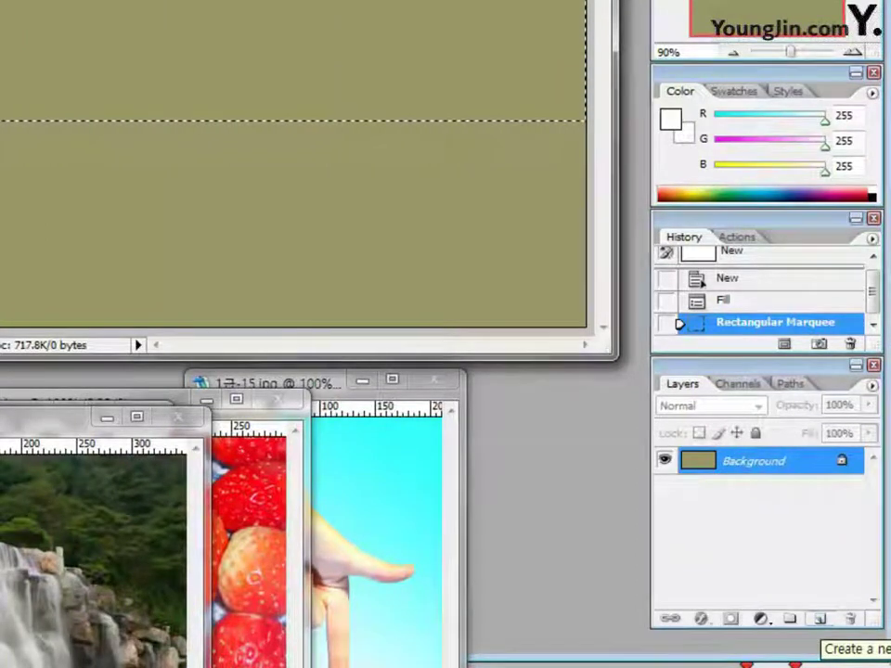
click(819, 618)
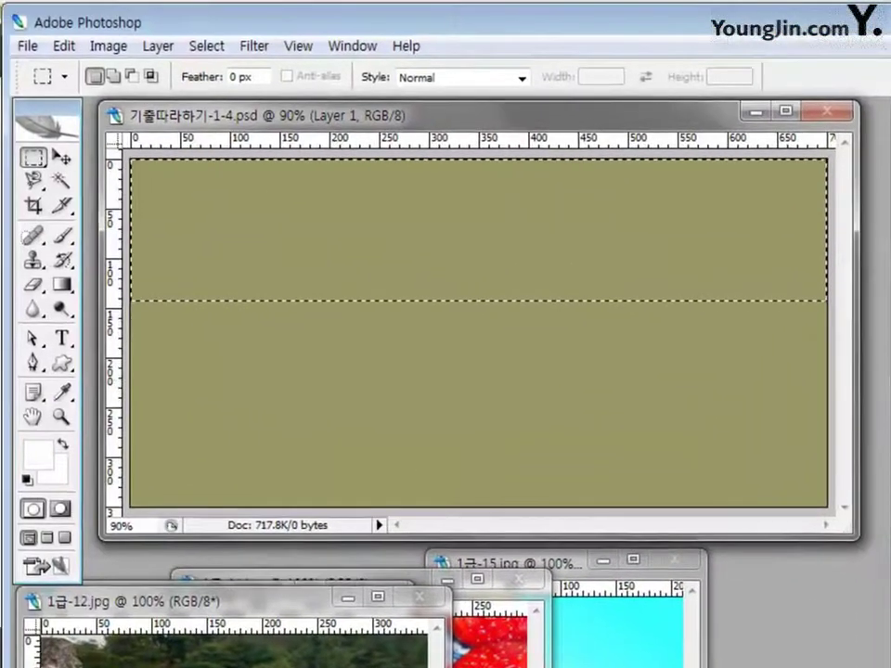
Fill the selected band on the new layer with the white airplane pattern at 100% opacity and deselect it.
key(alt+e)
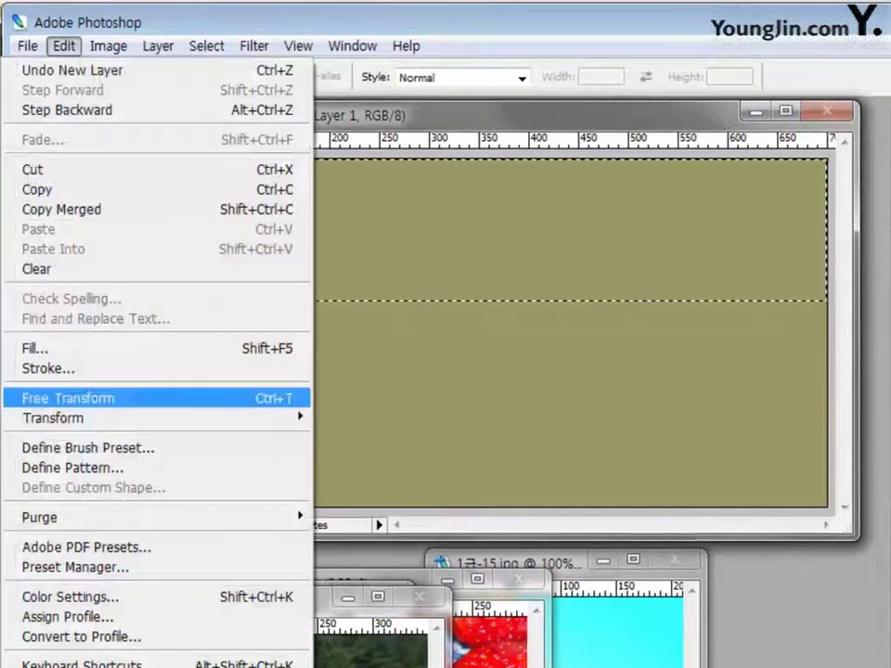
key(Return)
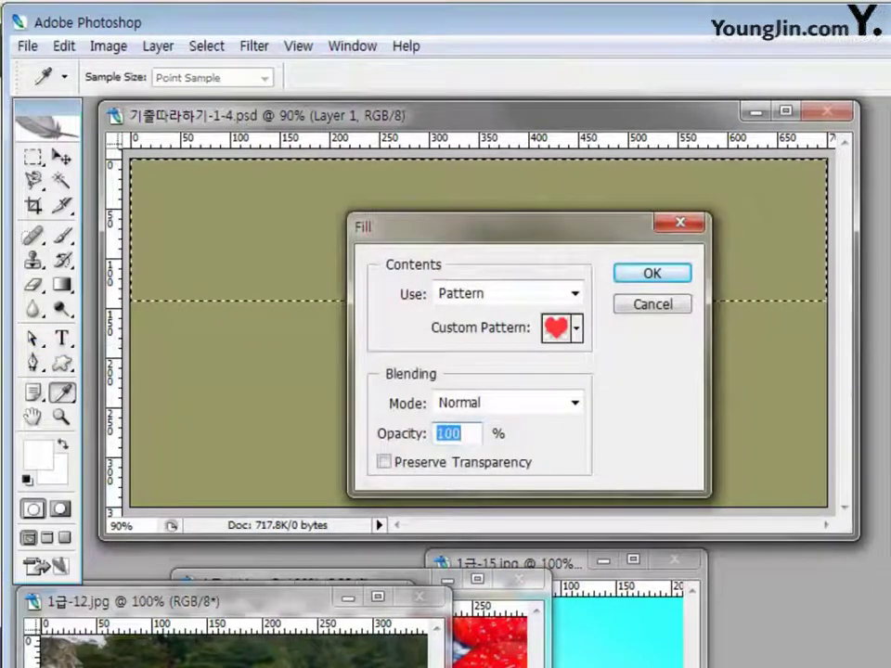
click(577, 328)
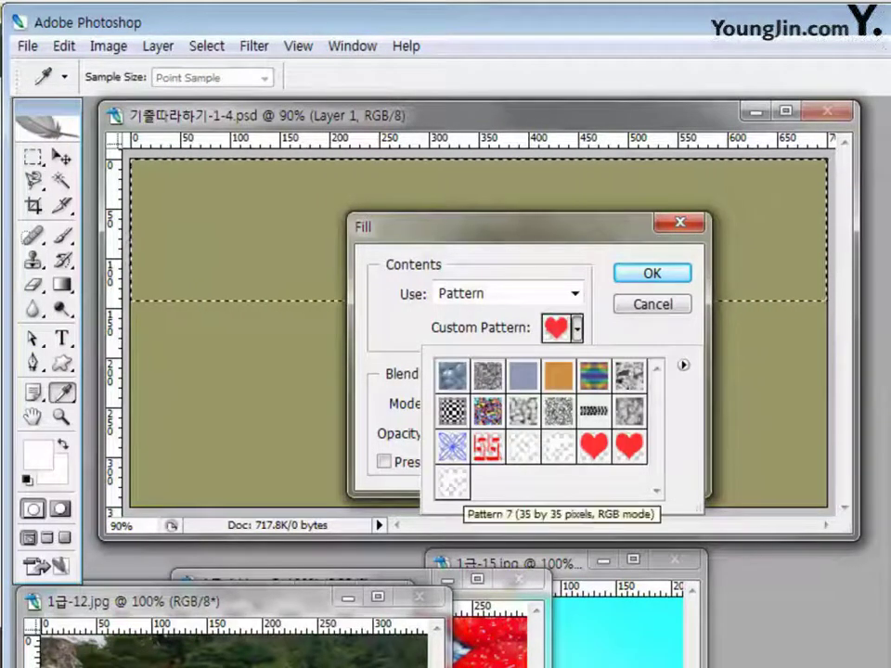
double_click(452, 481)
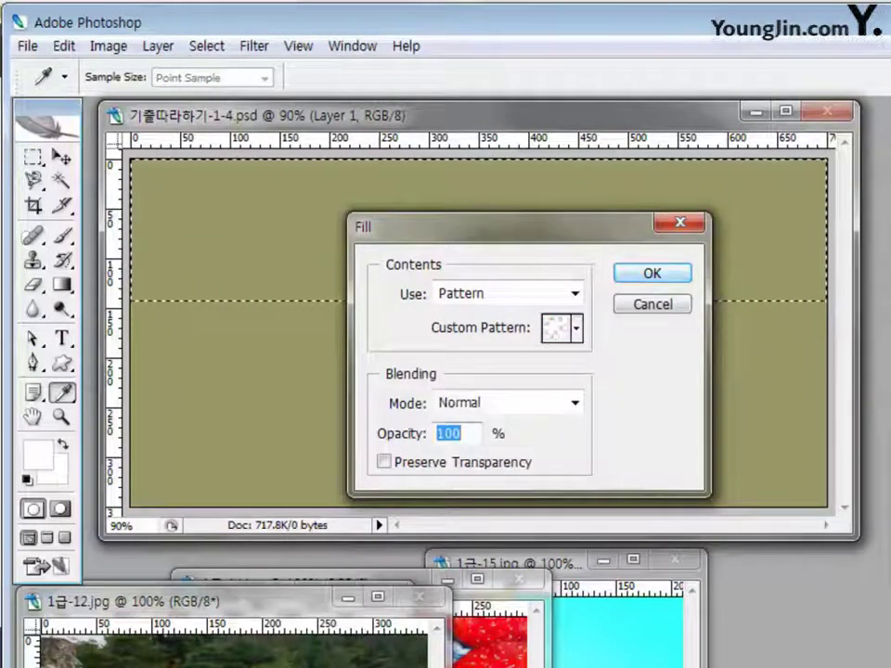
key(Return)
key(m)
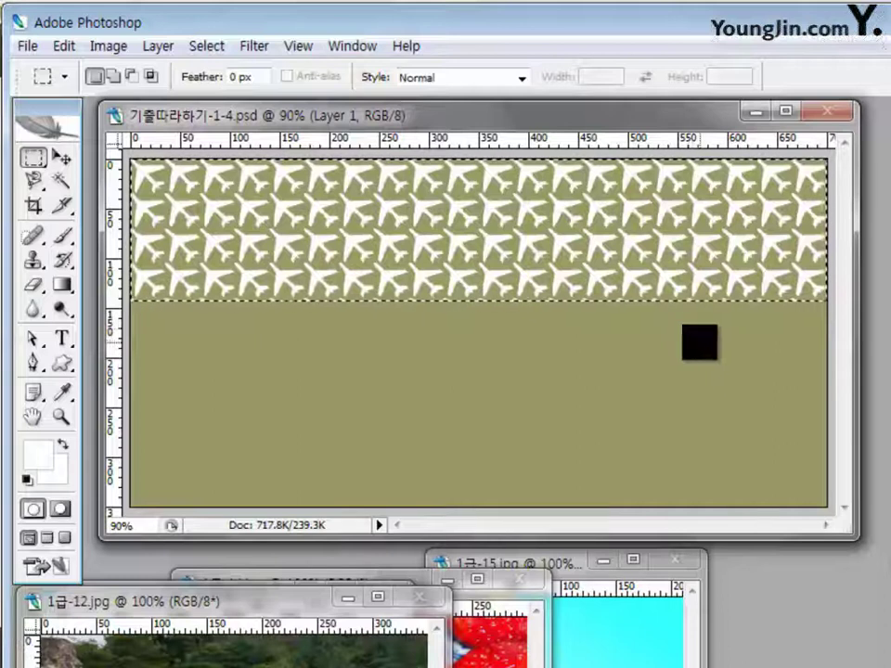
key(ctrl+d)
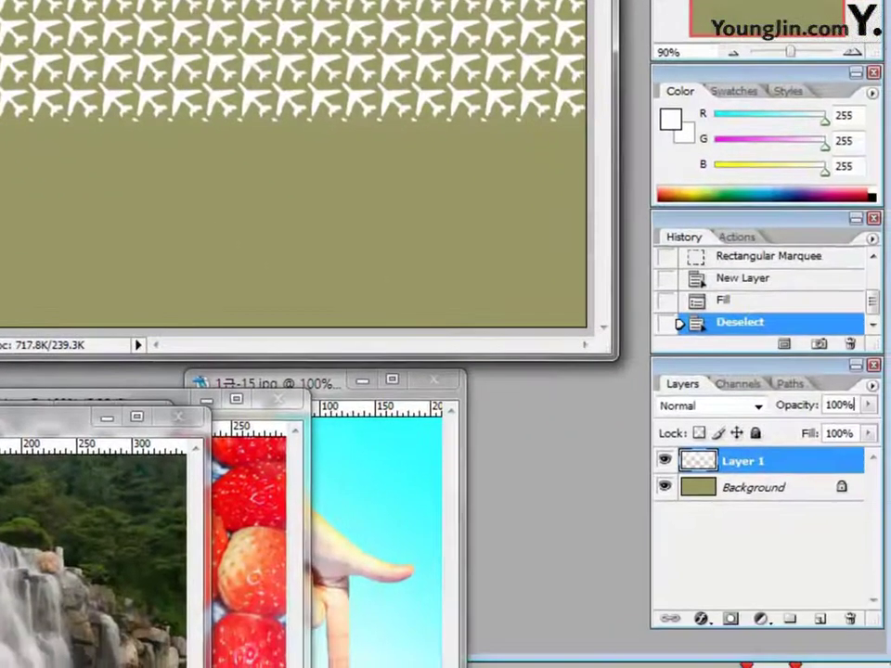
Set the opacity of the airplane pattern layer to 50%.
click(853, 405)
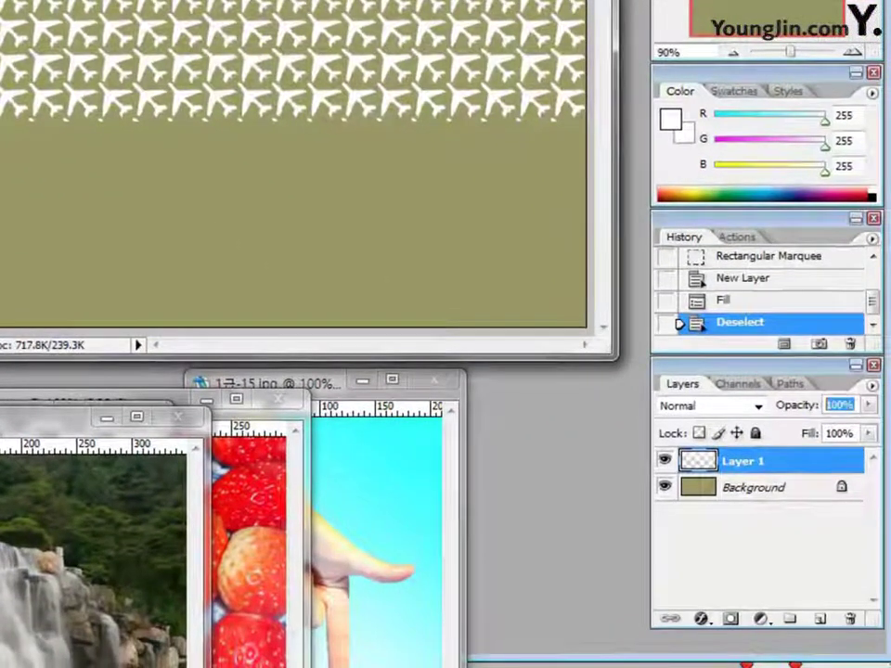
text(50)
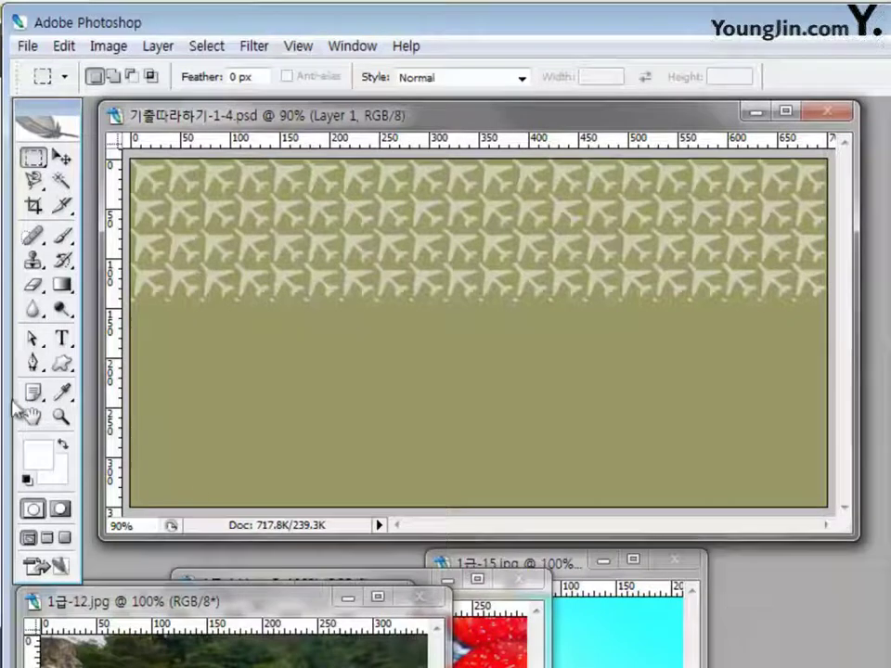
Copy the sledding photo from 1급-13.JPG into the banner as a new layer near the upper-left corner.
click(61, 158)
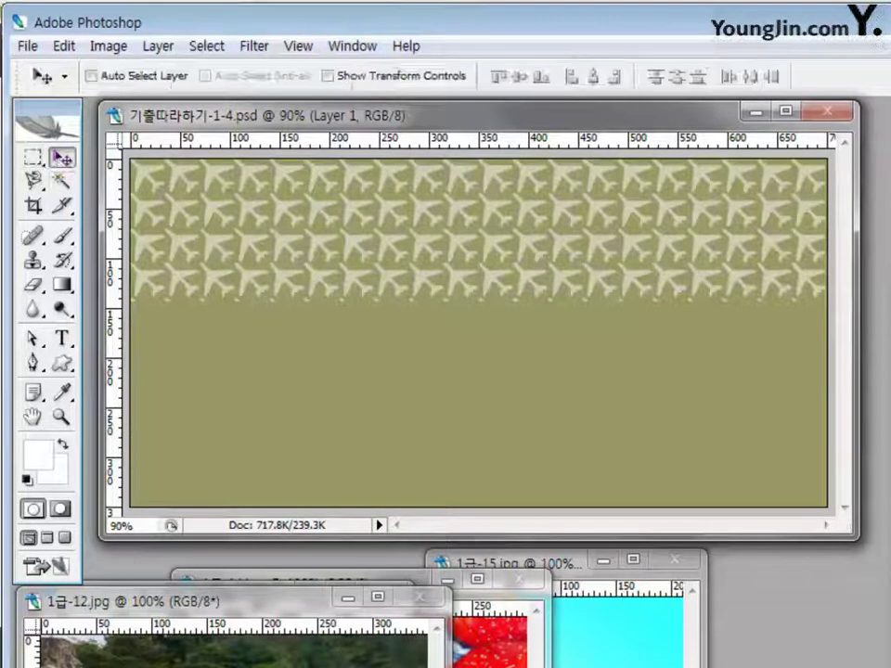
drag(274, 610, 506, 609)
click(221, 605)
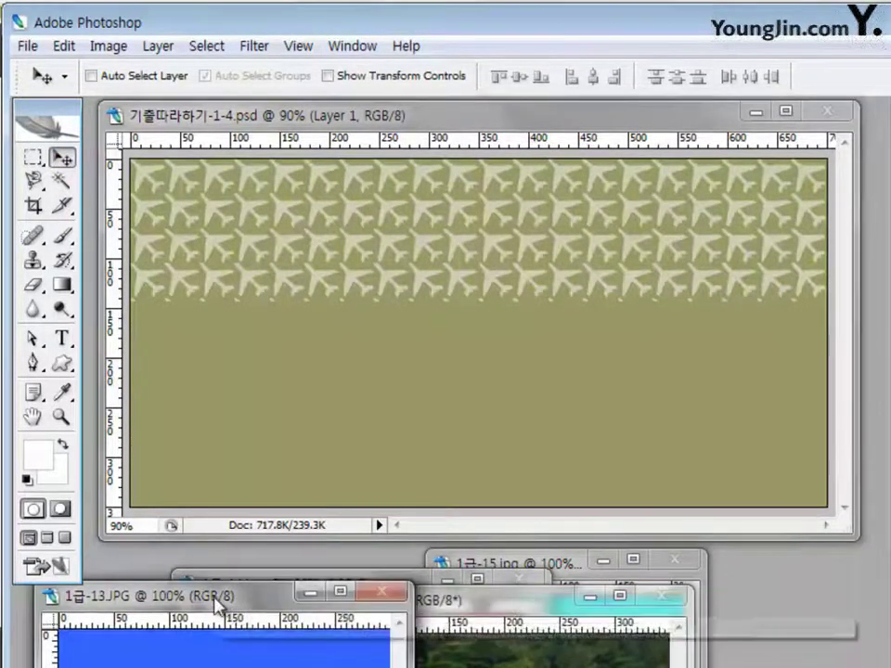
drag(228, 605, 382, 576)
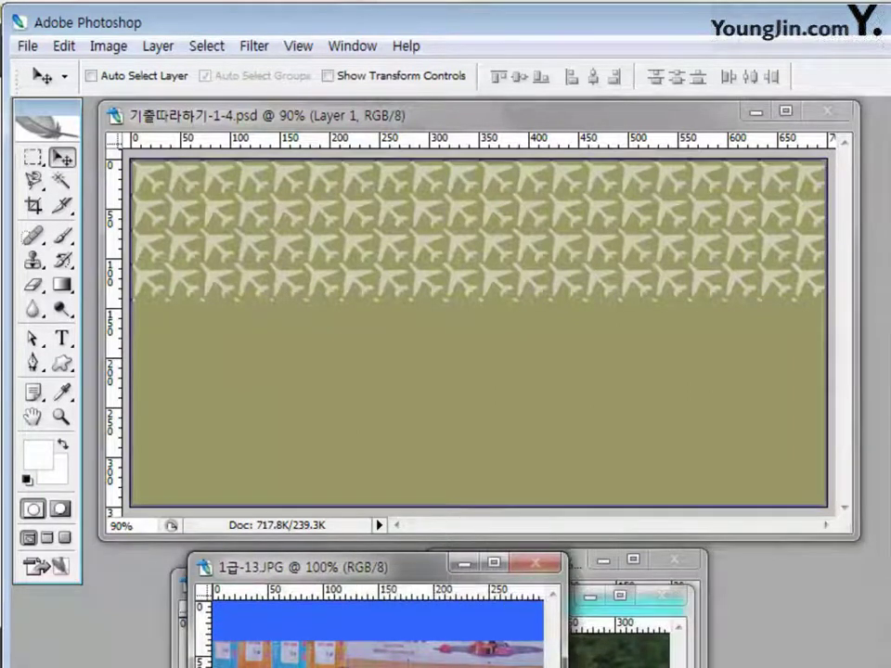
drag(371, 631, 297, 283)
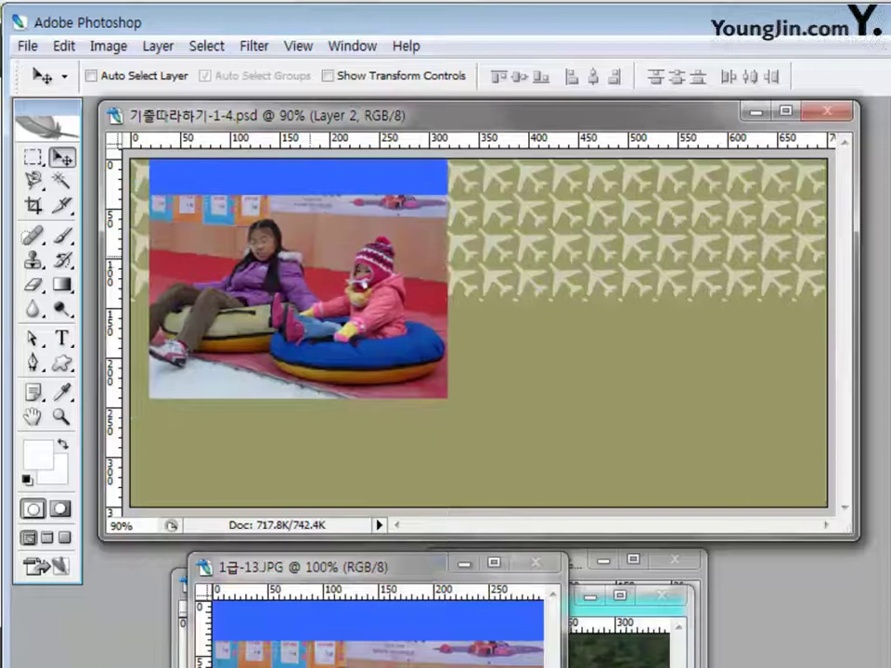
Scale the sledding photo to about 49.8% width and 45.7% height within the airplane band and apply the transform.
key(ctrl+t)
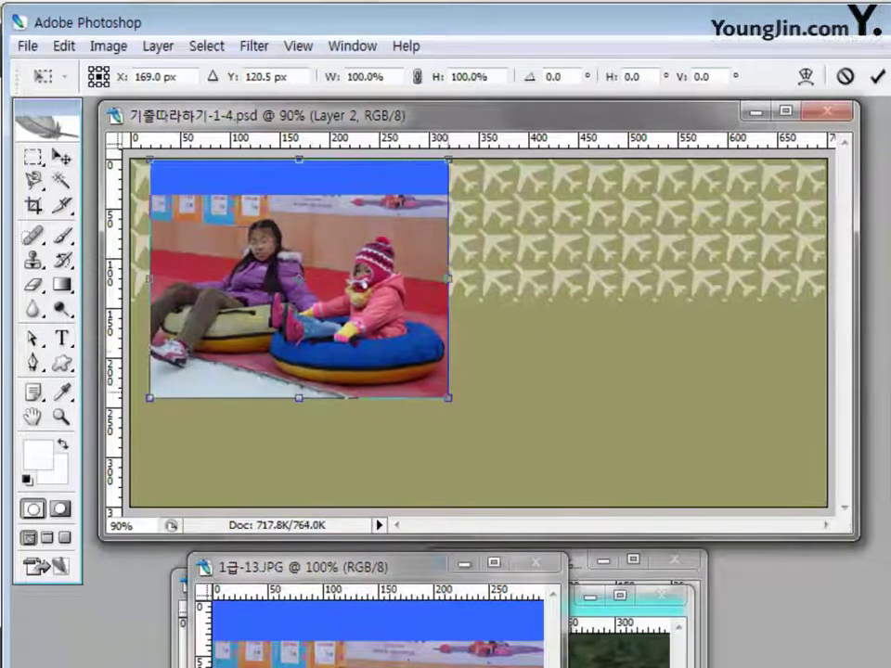
drag(448, 397, 302, 281)
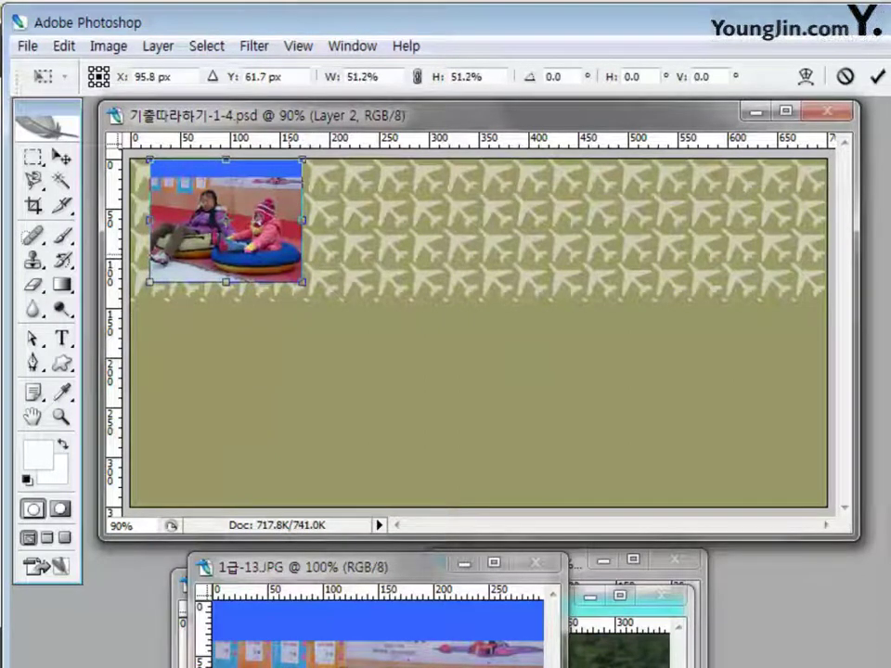
drag(226, 160, 225, 171)
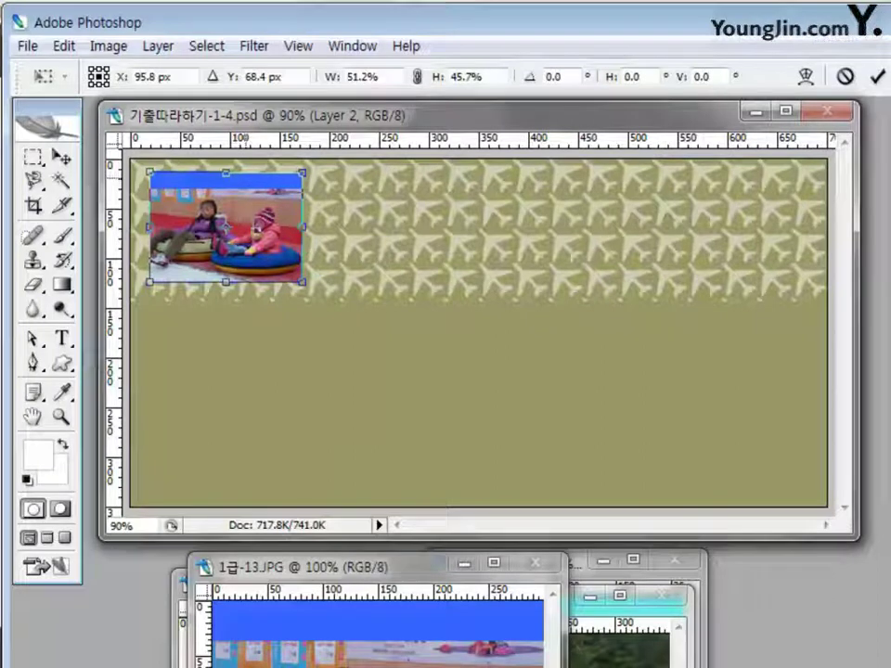
drag(303, 227, 298, 226)
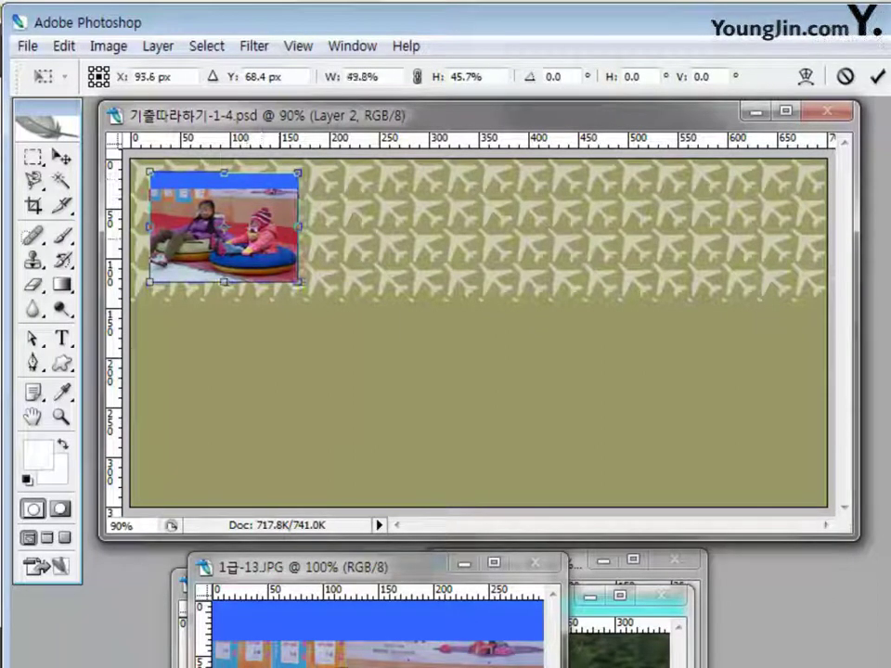
key(Return)
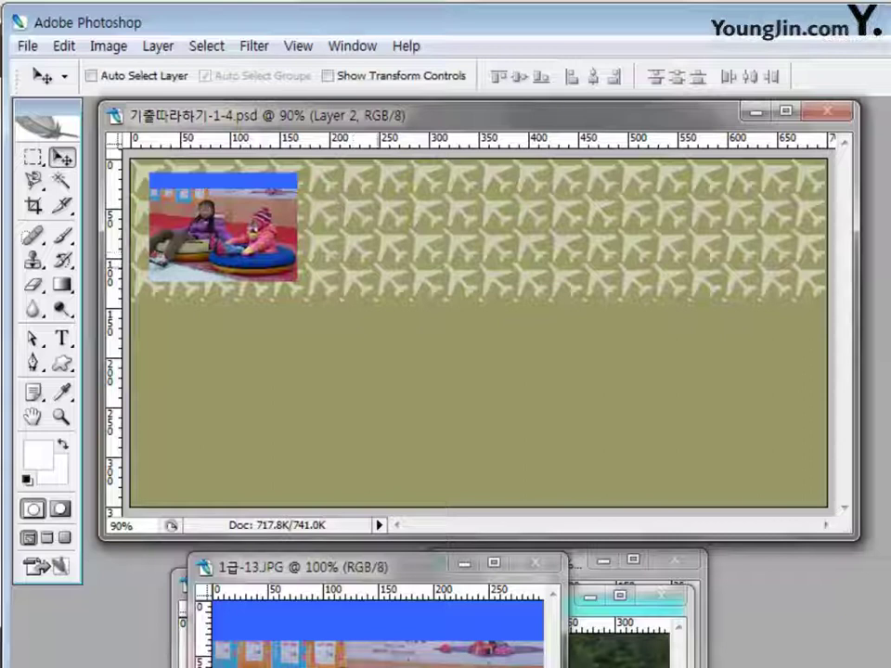
Select a circular area around the two children in the sledding photo and mask the layer to it.
key(m)
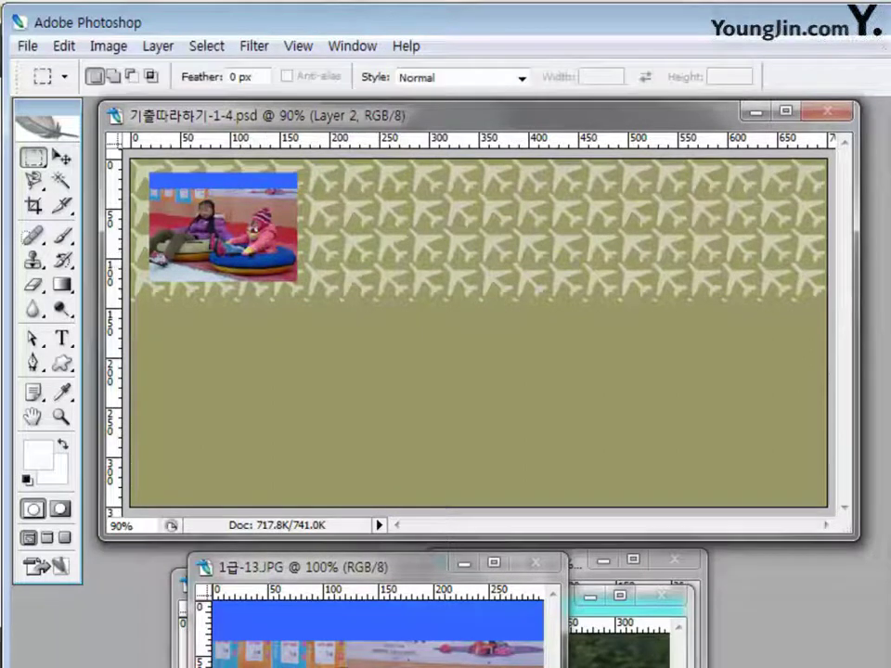
click(34, 157)
click(149, 177)
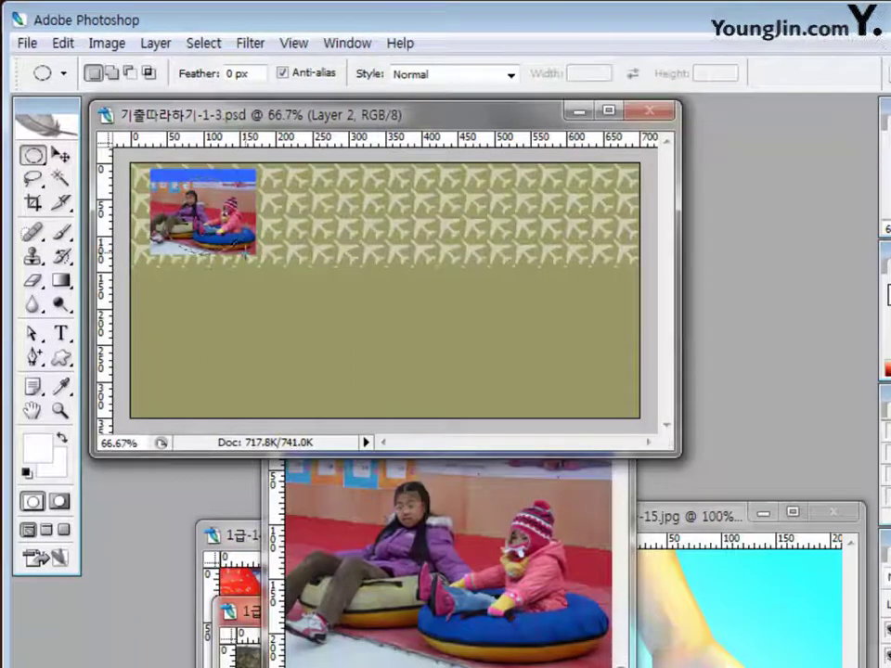
drag(156, 173, 254, 255)
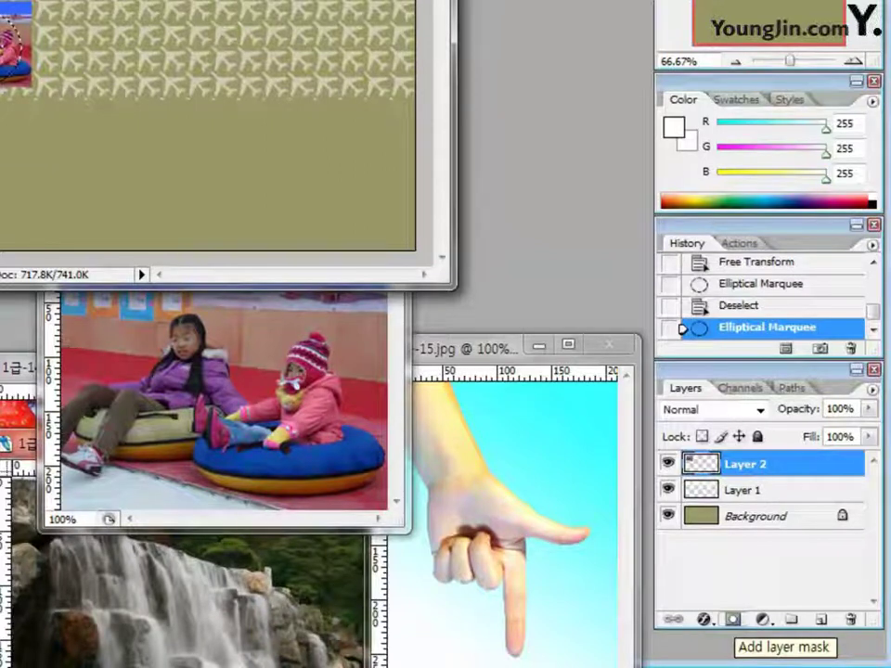
click(733, 619)
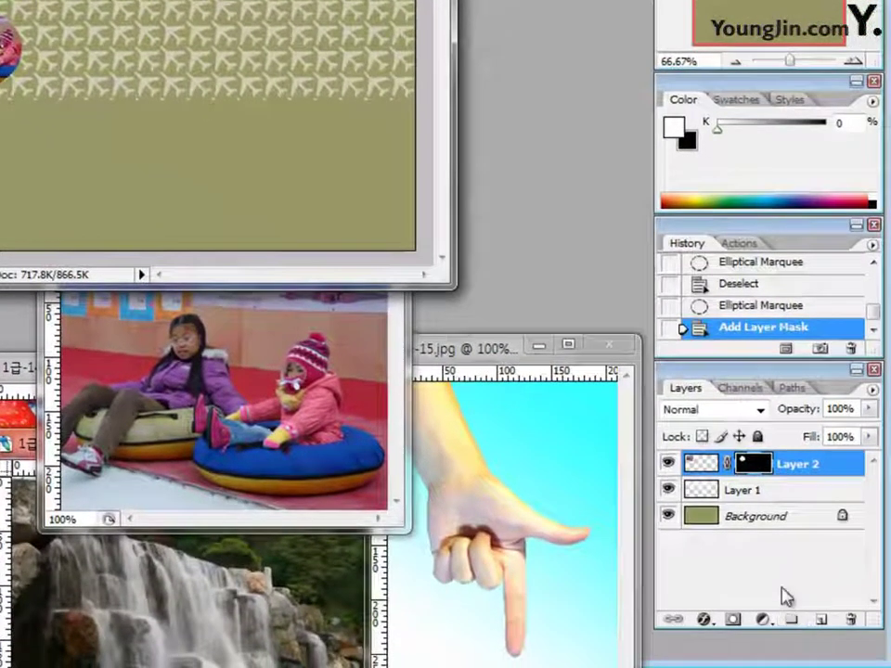
Add a 5 px outside stroke in colour #ffcc66 to the circular sledding photo layer.
click(704, 621)
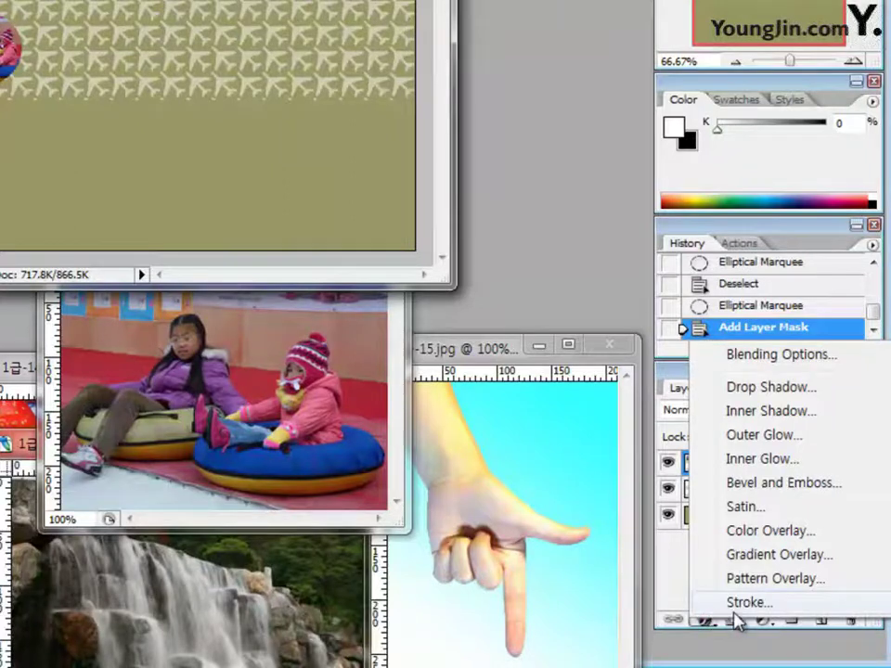
click(733, 604)
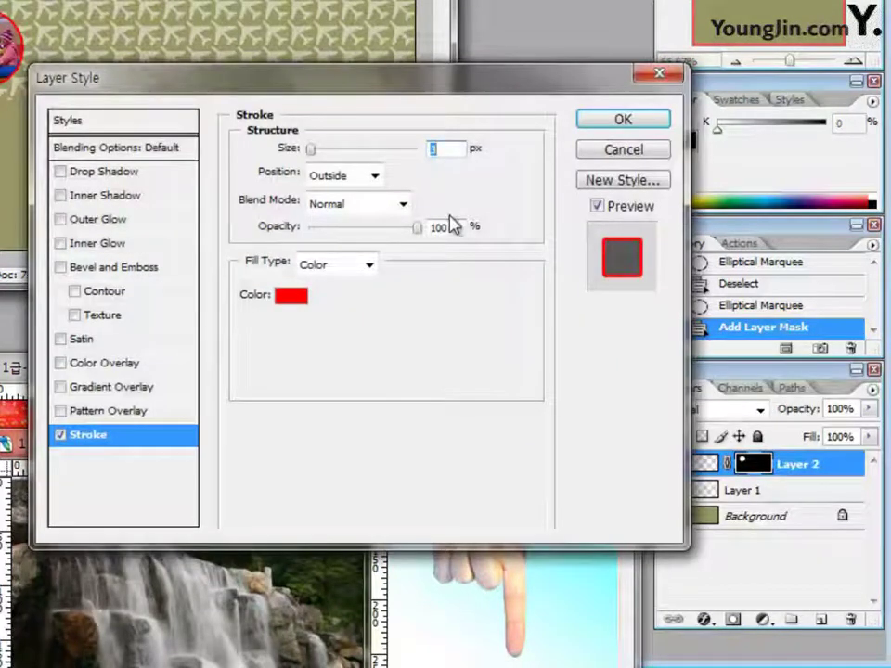
text(5)
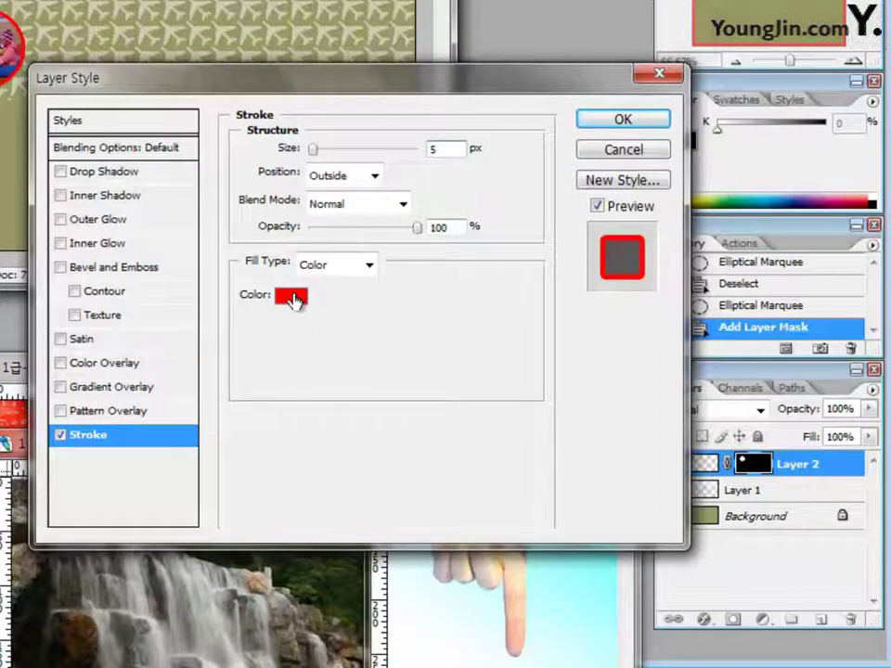
click(293, 298)
click(691, 332)
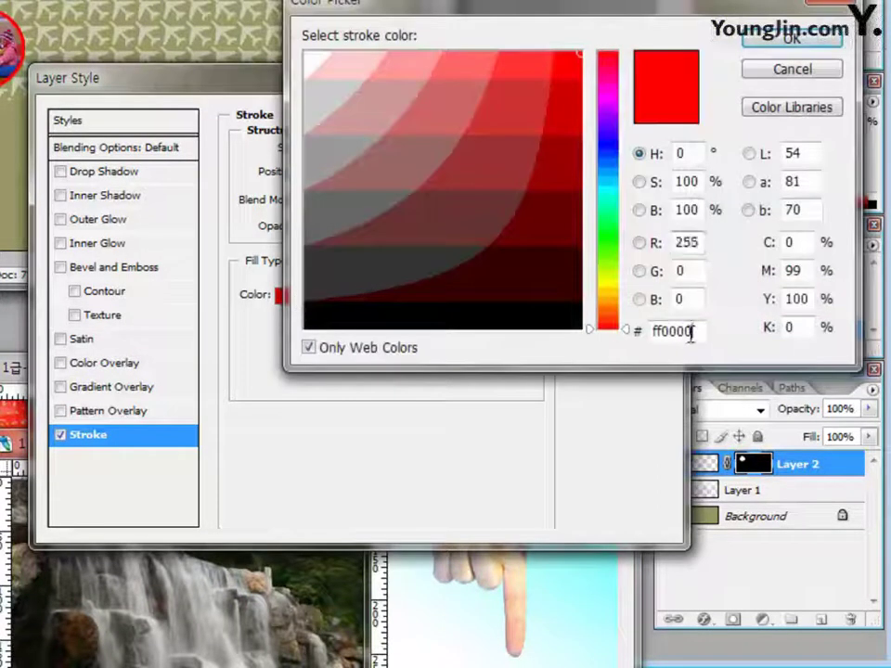
drag(690, 332, 664, 335)
key(BackSpace)
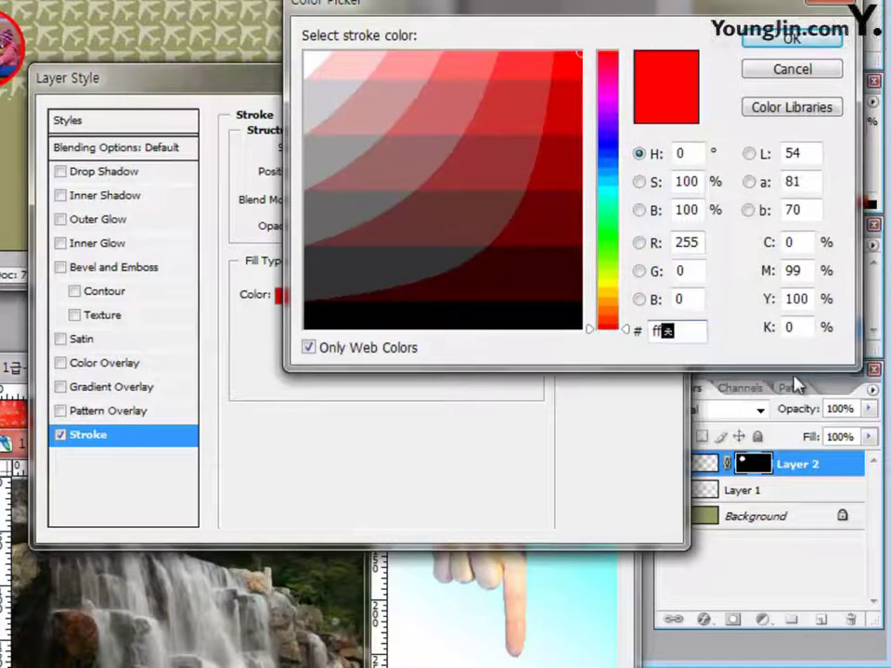
text(cc66)
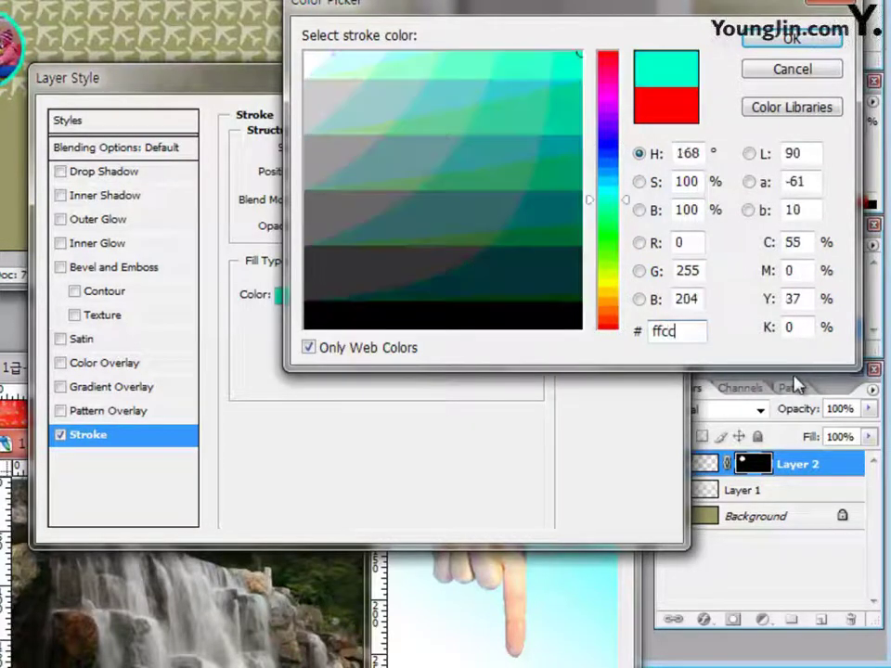
click(791, 39)
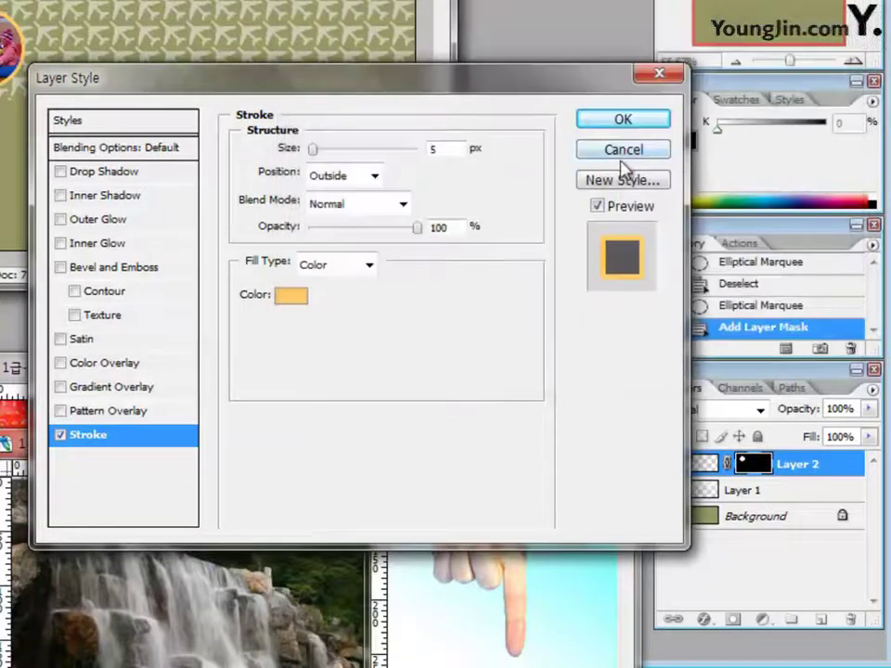
drag(491, 85, 450, 55)
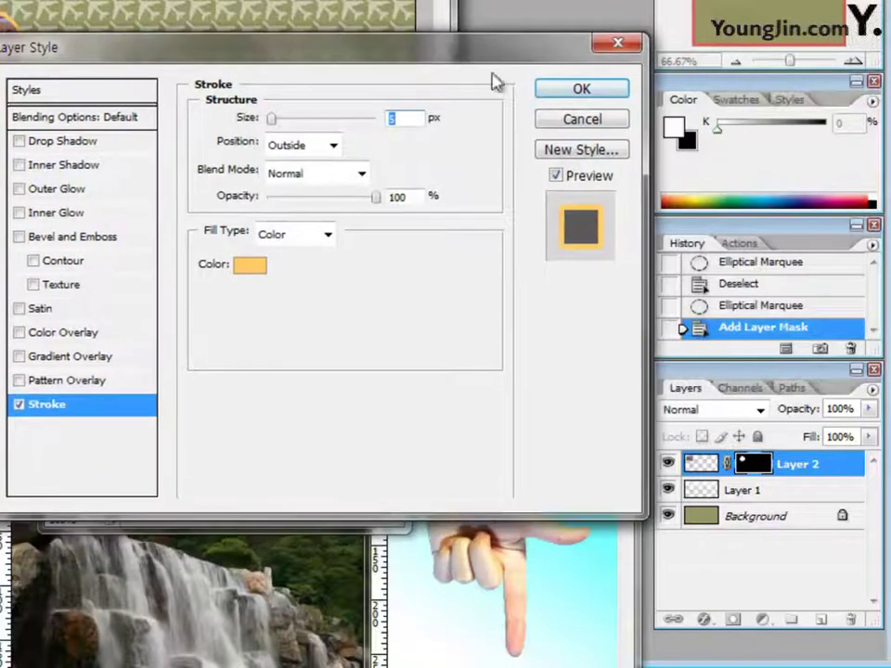
click(579, 90)
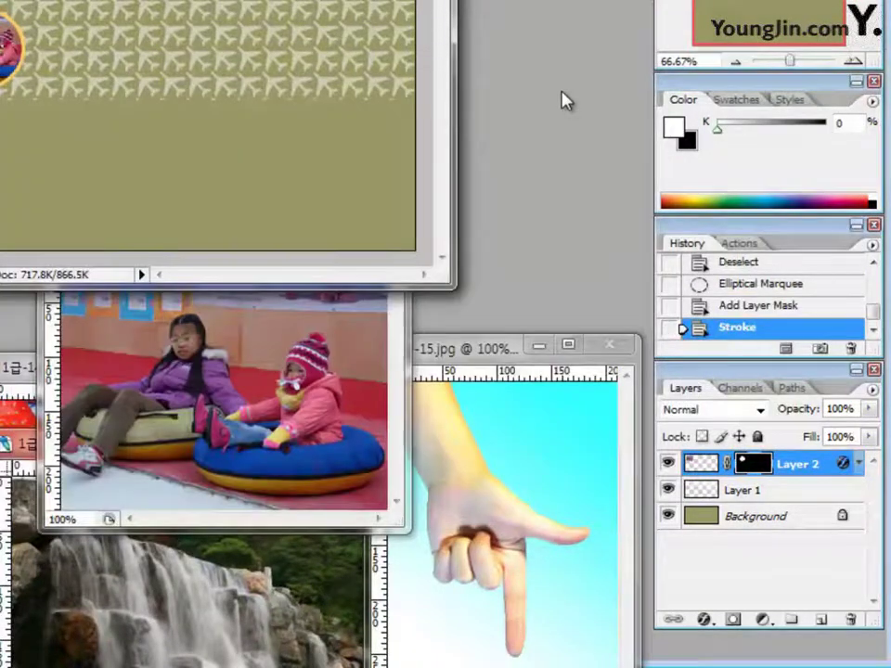
Close 1급-13.JPG and copy the strawberry photo from 1급-14.jpg into the banner's upper-right corner.
click(342, 335)
click(398, 223)
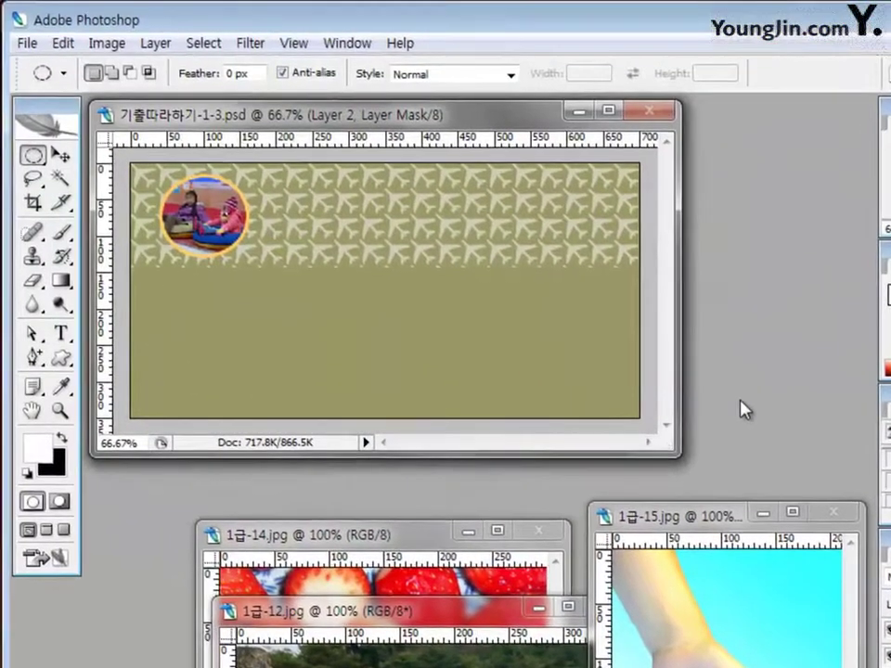
click(62, 155)
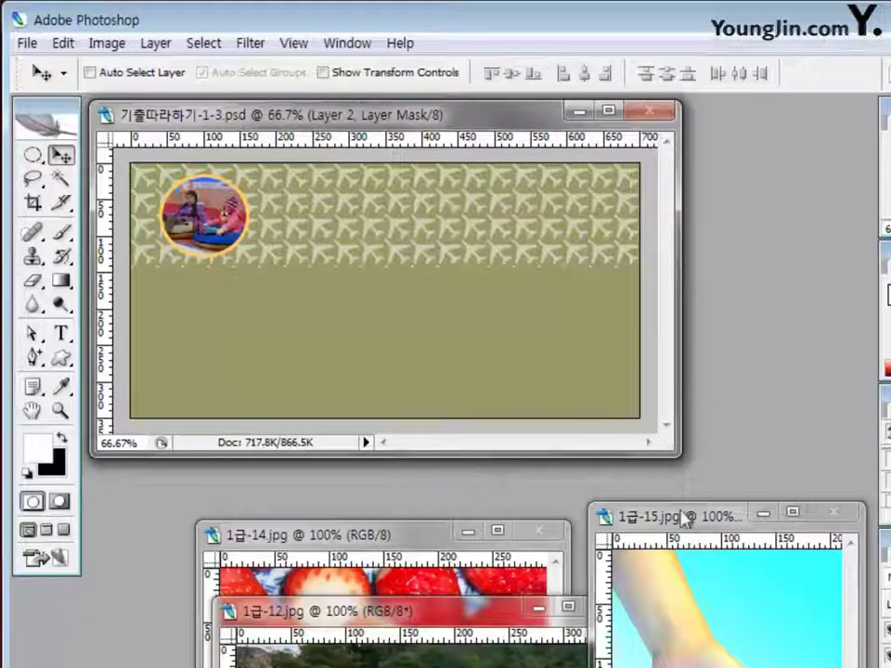
drag(382, 542, 404, 376)
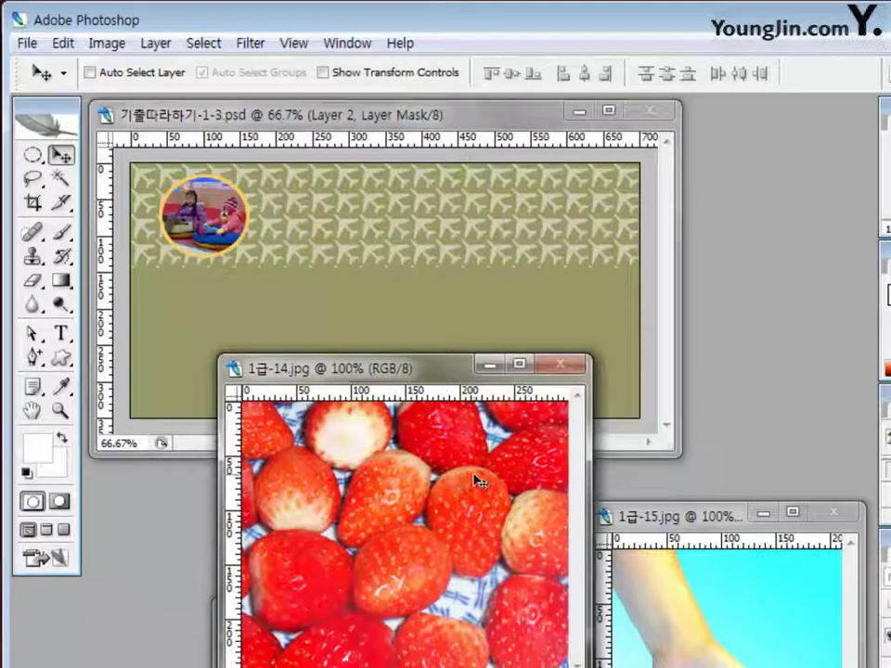
drag(498, 362, 548, 258)
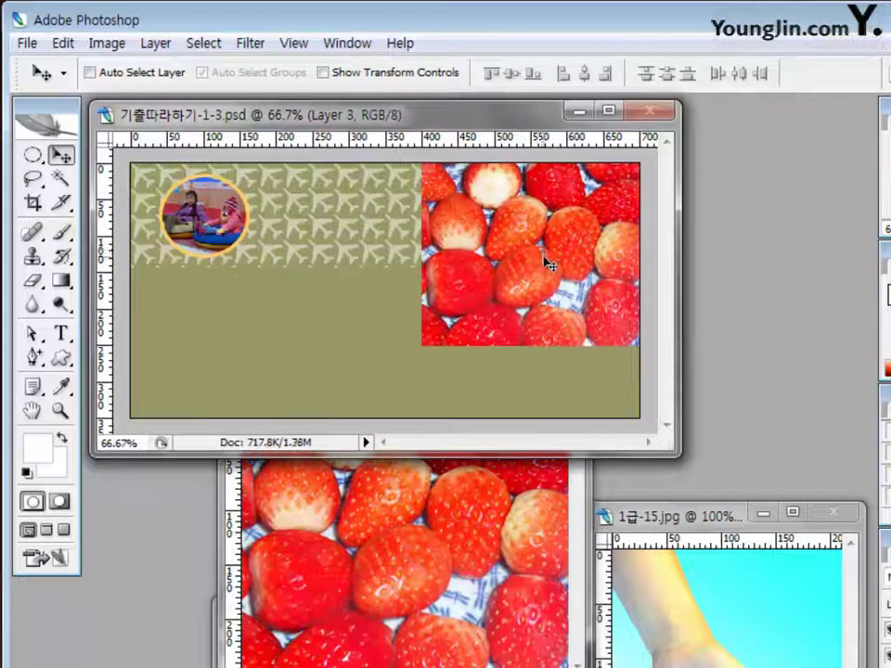
Scale the strawberry photo to about 71.8% width and slightly under 64.8% height, keeping it in the banner's upper-right corner.
key(ctrl+t)
drag(419, 349, 483, 270)
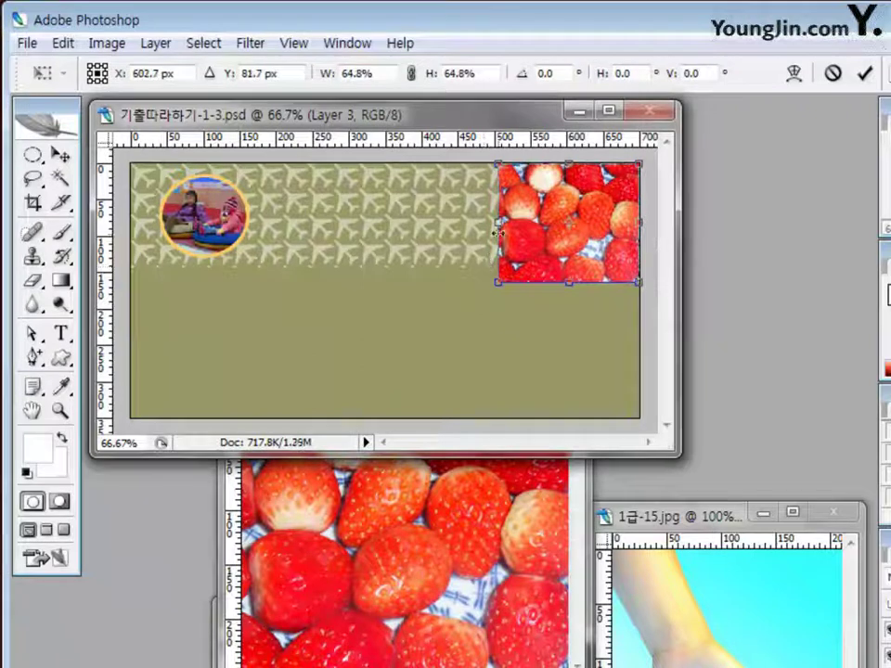
drag(496, 224, 483, 220)
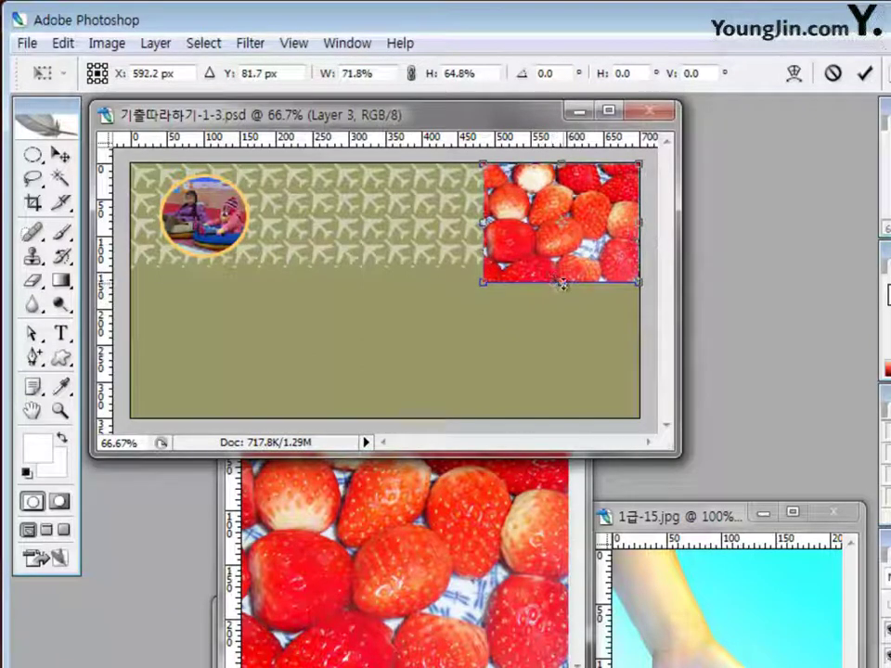
drag(561, 283, 563, 282)
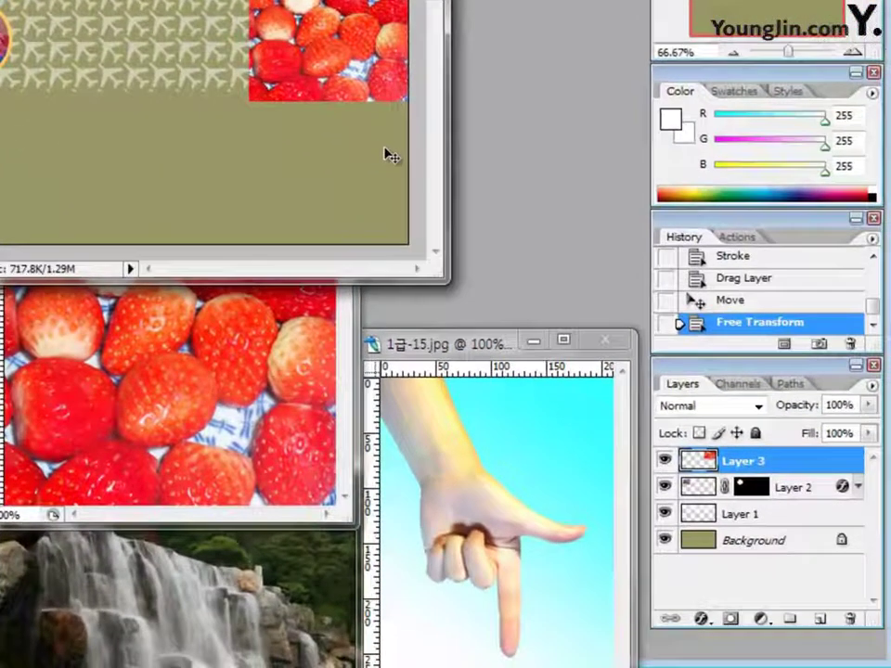
Add a layer mask to the strawberry photo and fade its left edge with a horizontal black-to-white linear gradient.
click(730, 619)
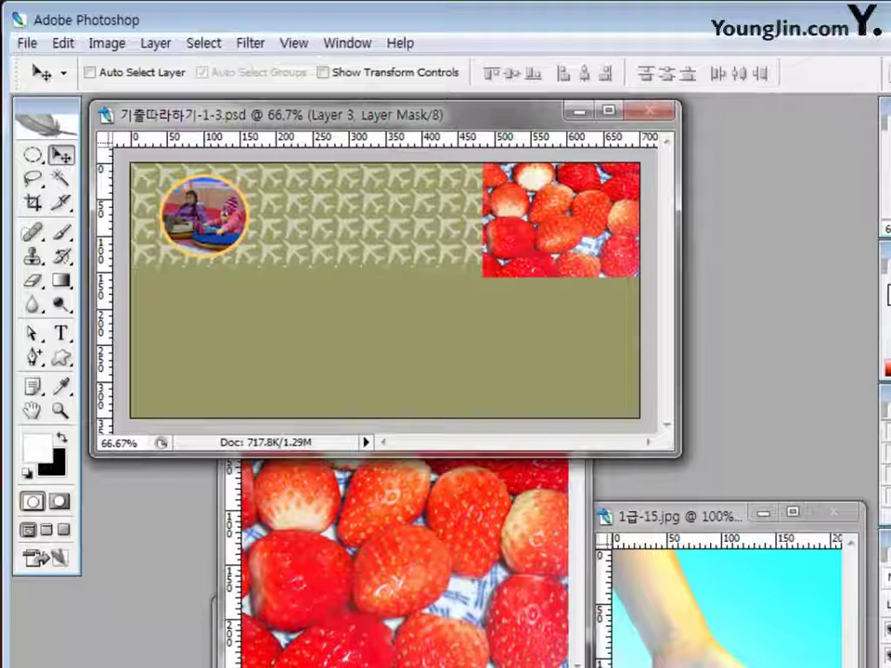
click(61, 282)
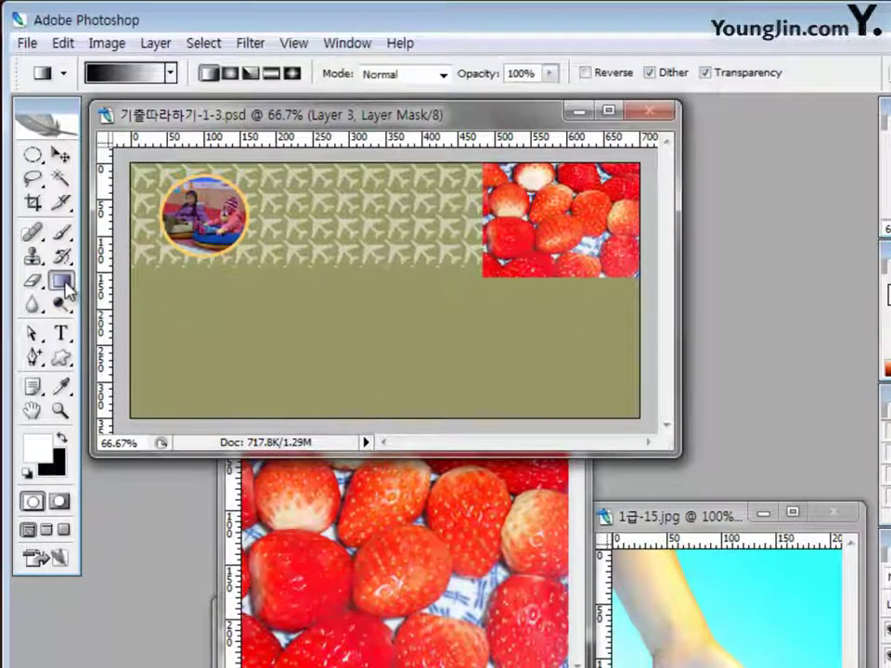
click(171, 75)
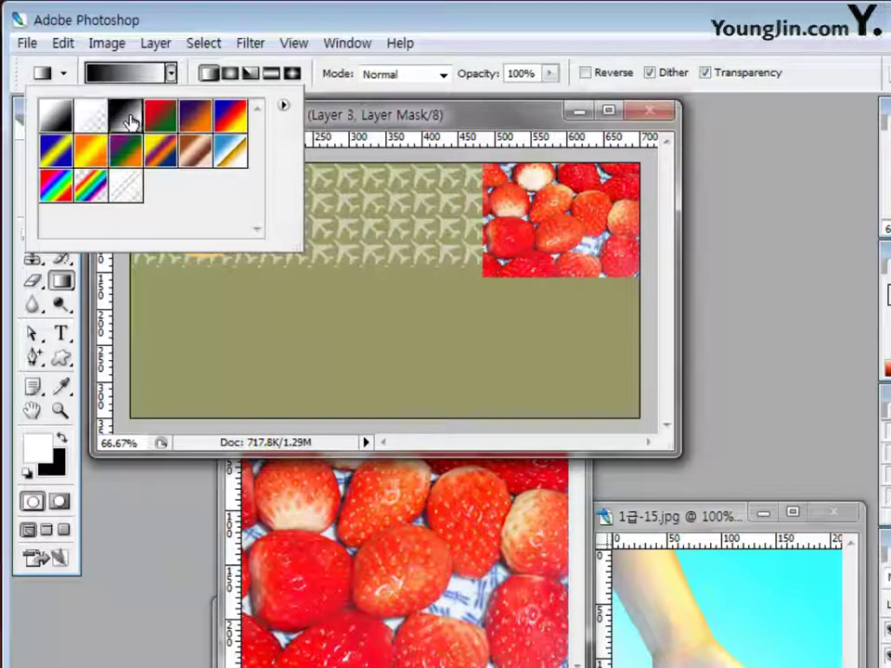
double_click(137, 121)
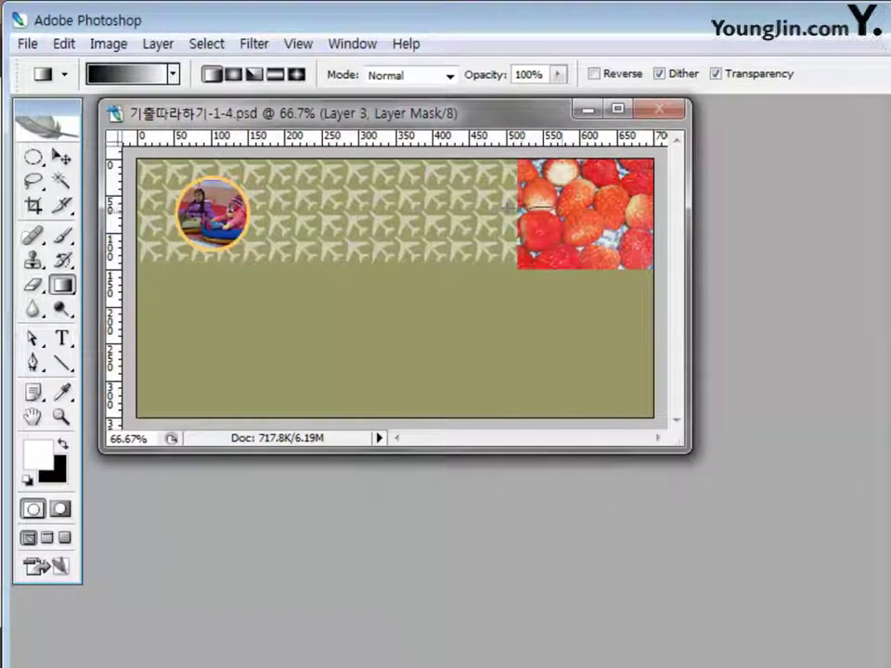
drag(506, 207, 555, 207)
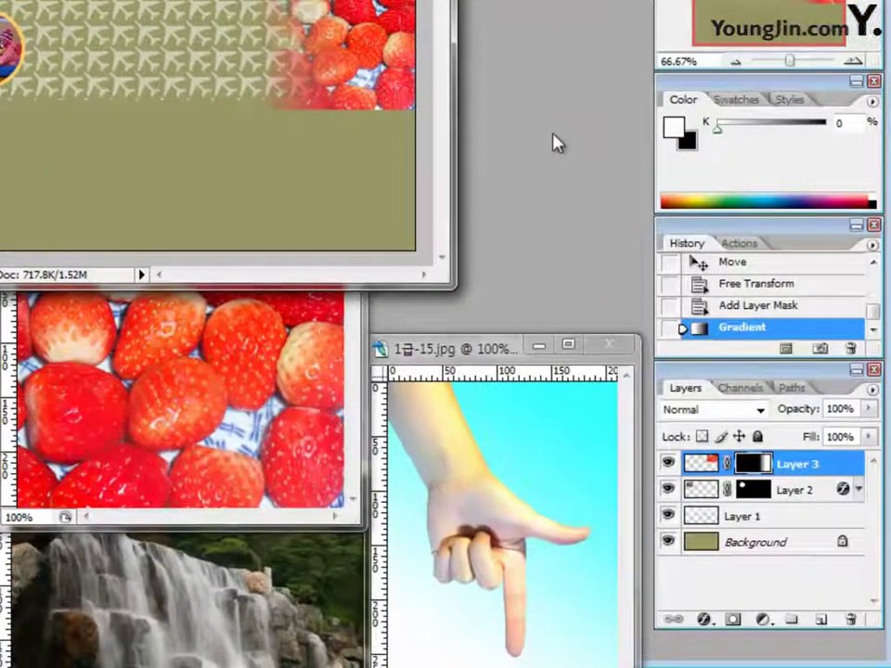
Set the strawberry layer's opacity to 80%.
click(859, 408)
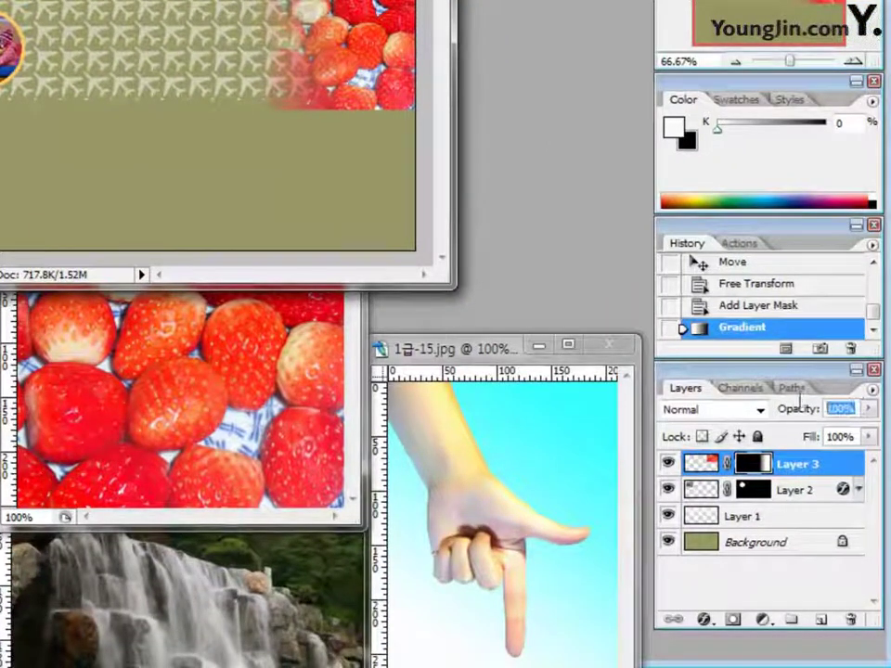
text(80)
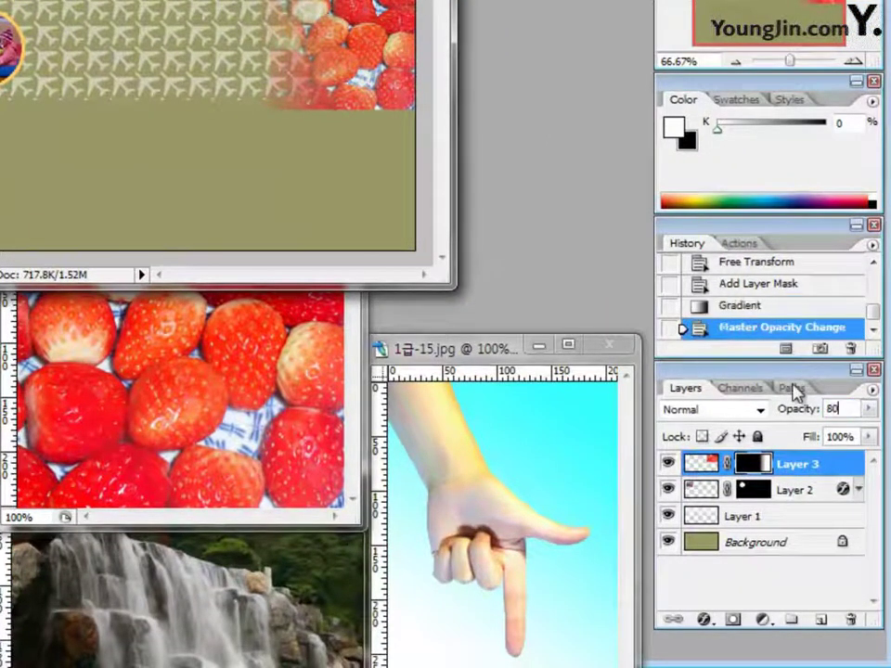
key(Return)
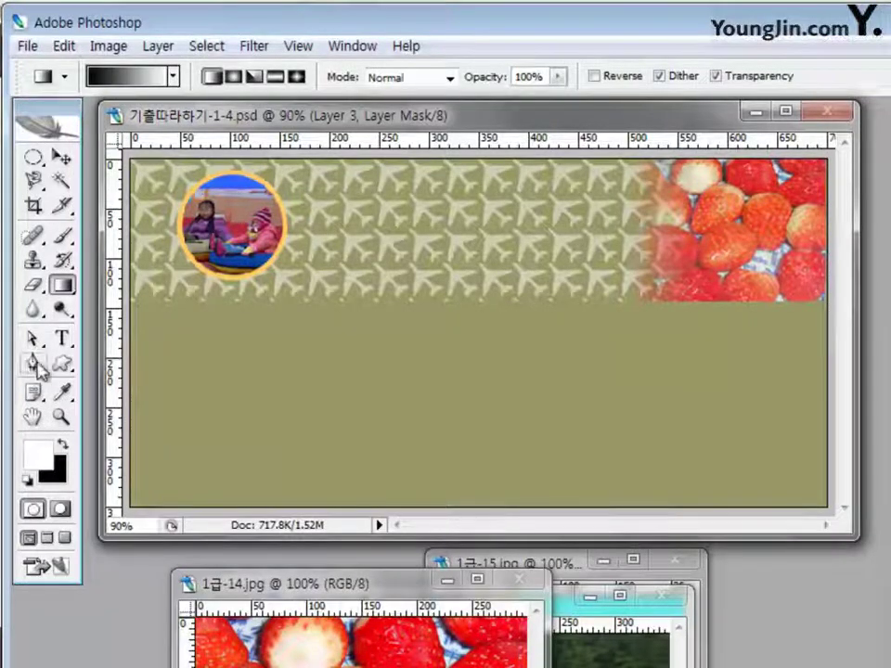
Set the Pen tool's shape layer colour to #663333 and start a shape on the banner's left edge just above the bottom corner.
click(36, 364)
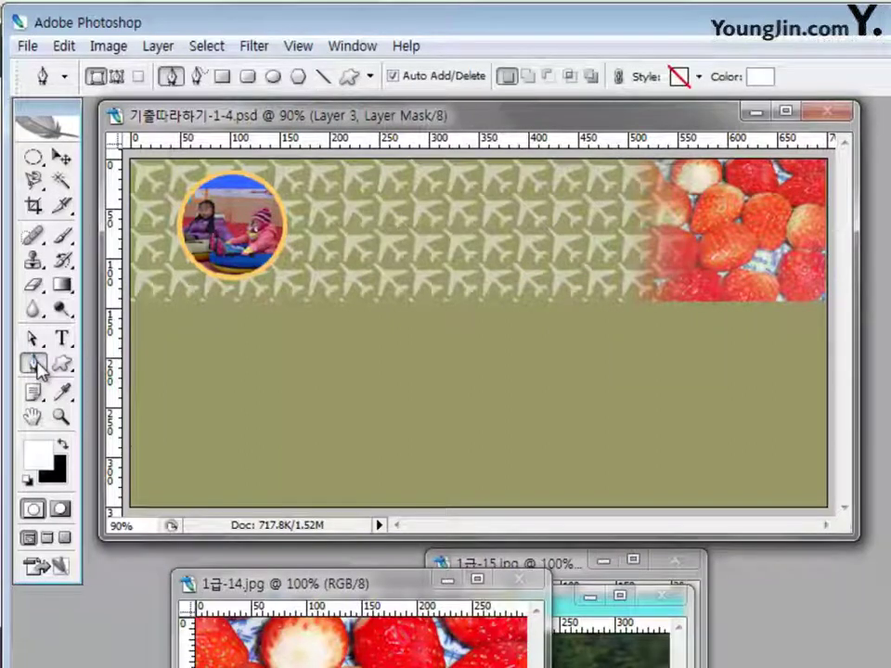
click(758, 80)
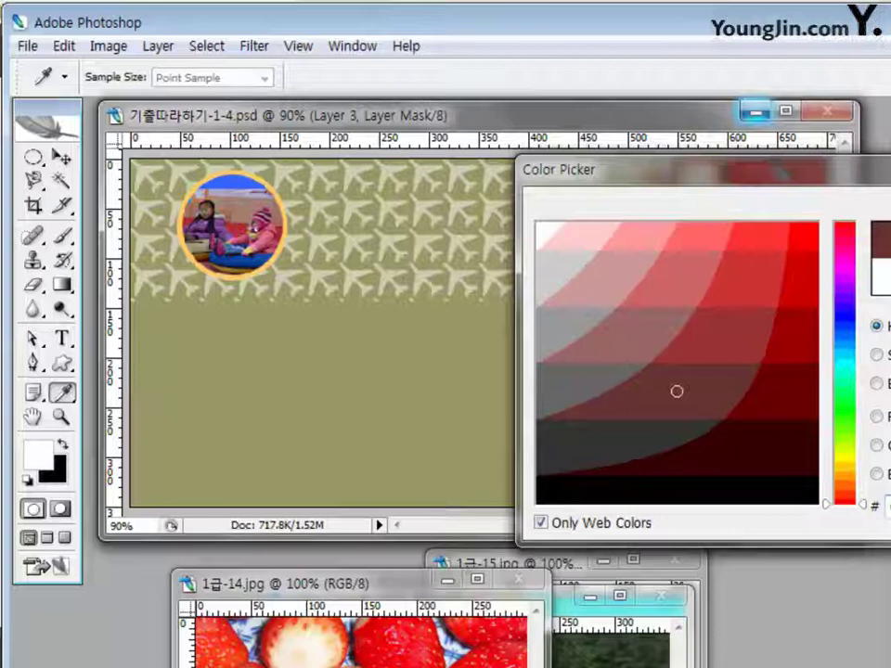
key(Return)
key(p)
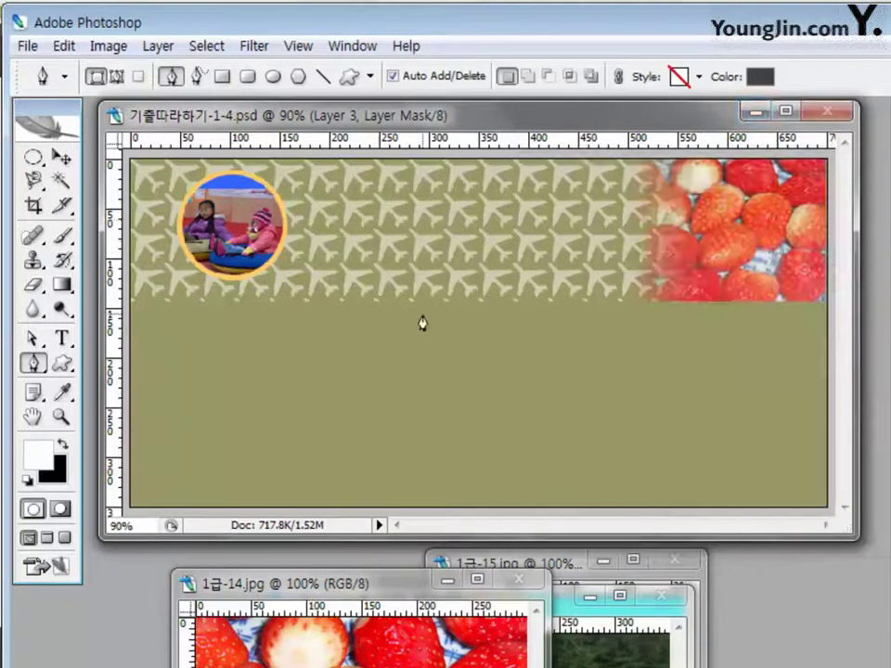
click(129, 497)
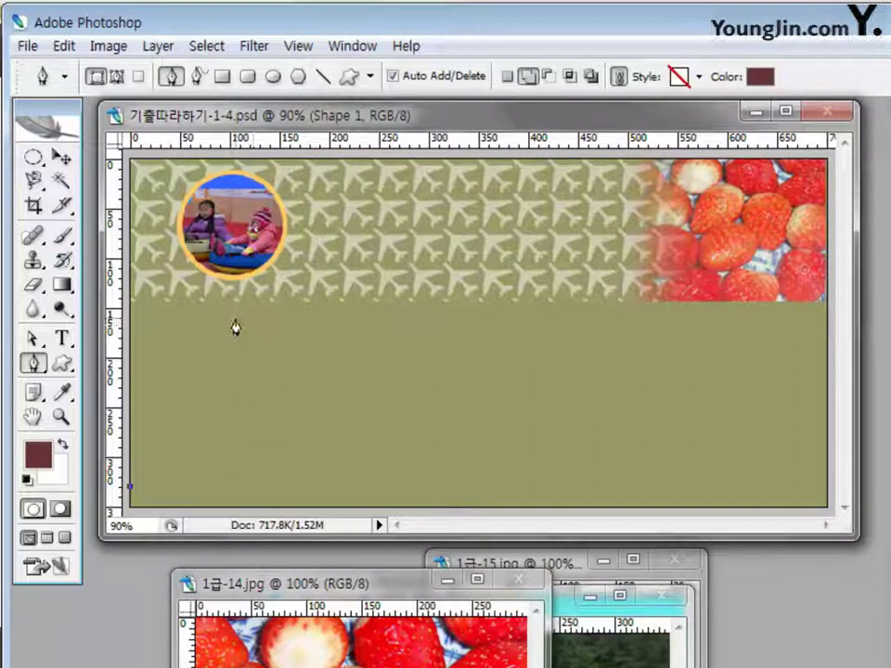
drag(231, 312, 268, 173)
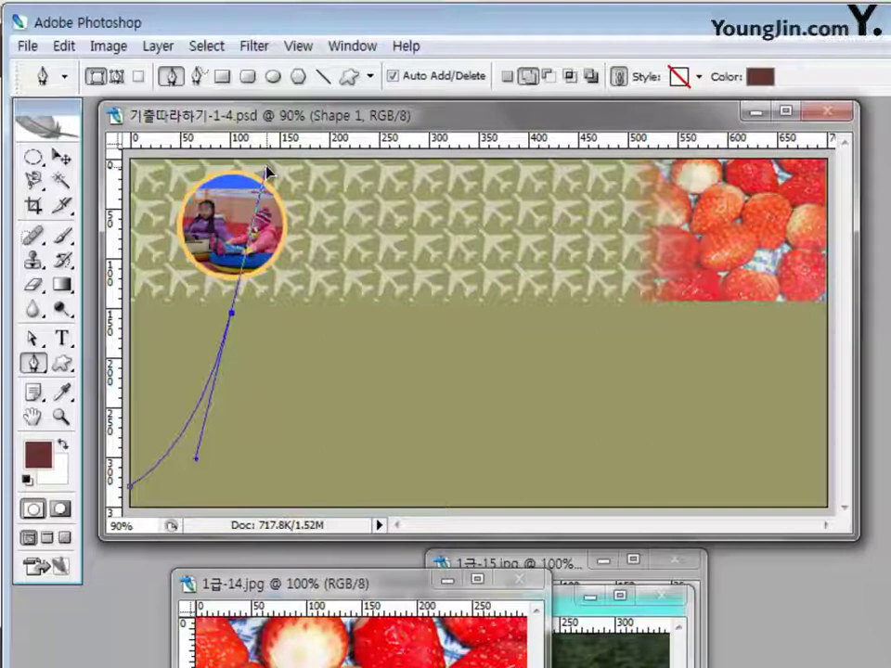
drag(266, 171, 266, 171)
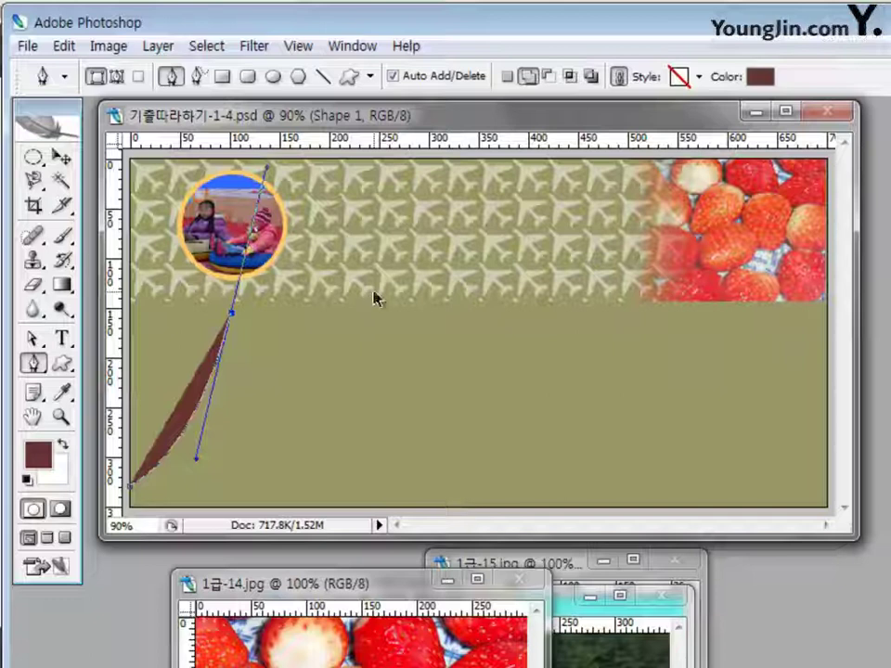
key(ctrl+z)
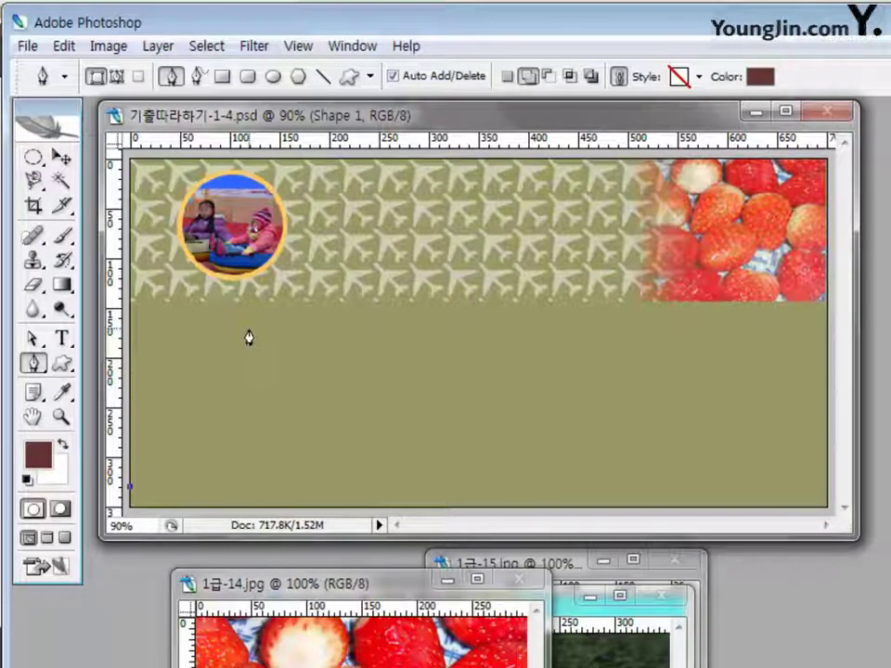
Complete the shape with a curved left side, a straight top about 235 px wide below the airplane band, and a right side curving to the bottom edge.
drag(246, 319, 279, 177)
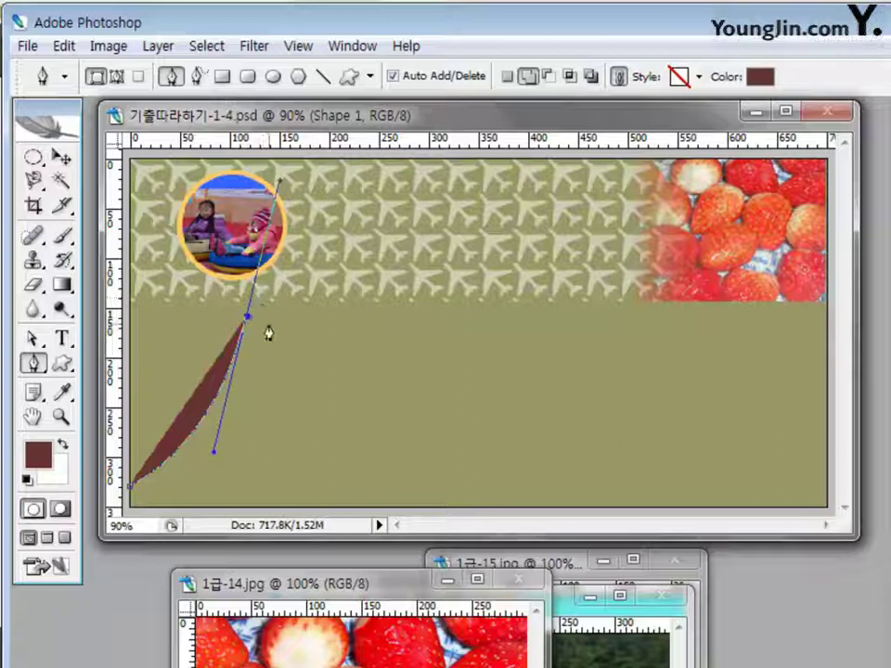
alt+click(247, 321)
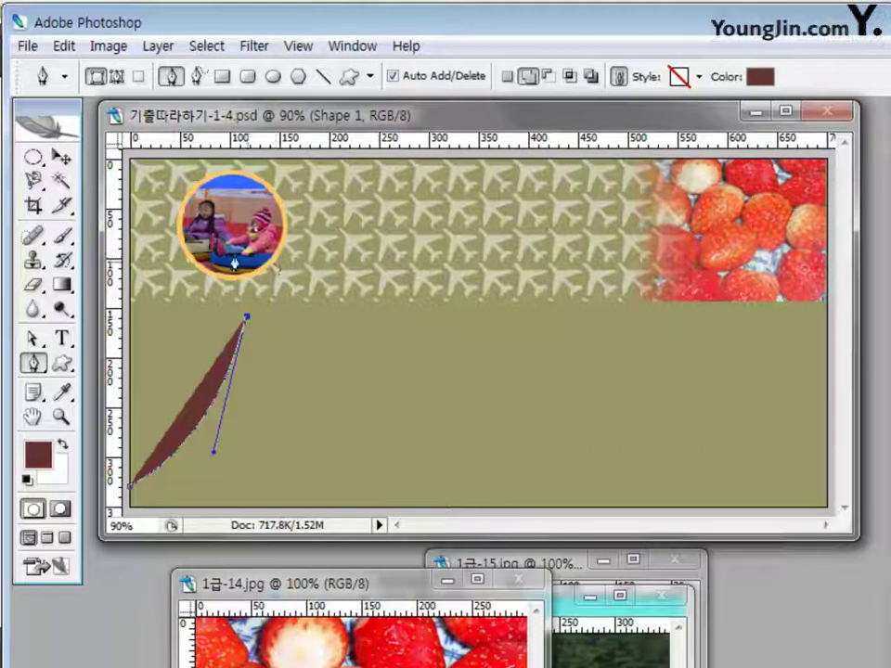
click(479, 320)
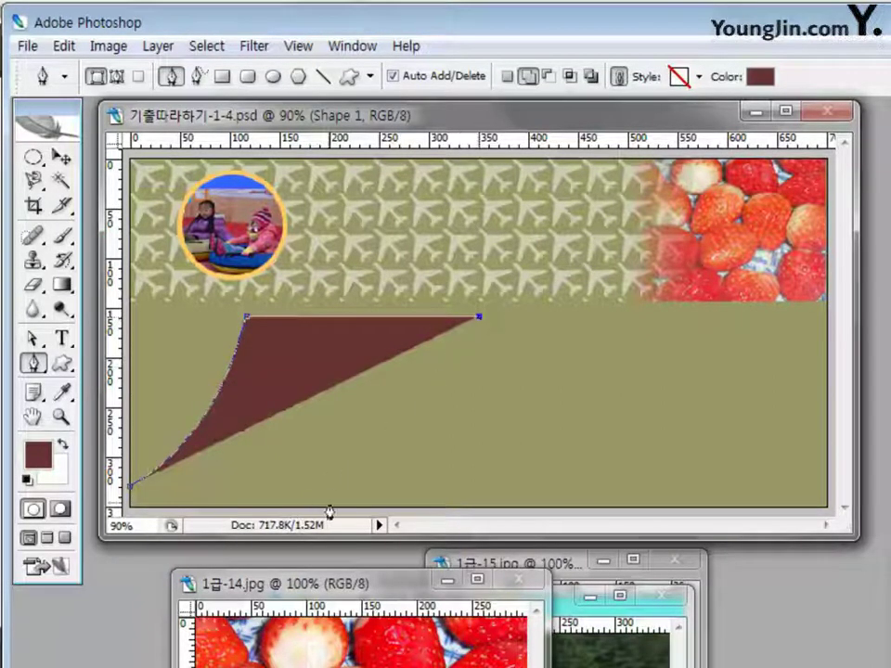
drag(334, 507, 216, 545)
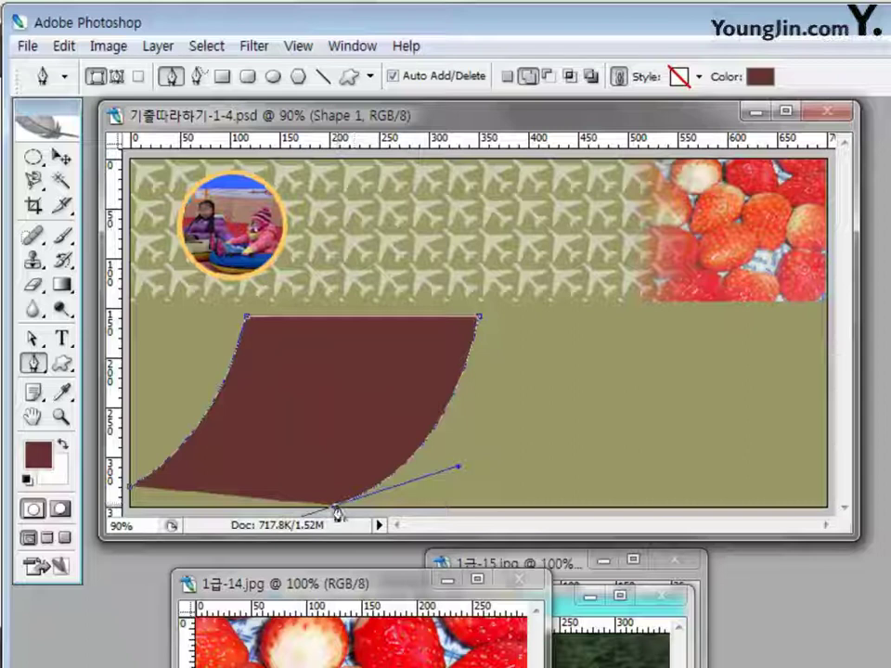
click(131, 501)
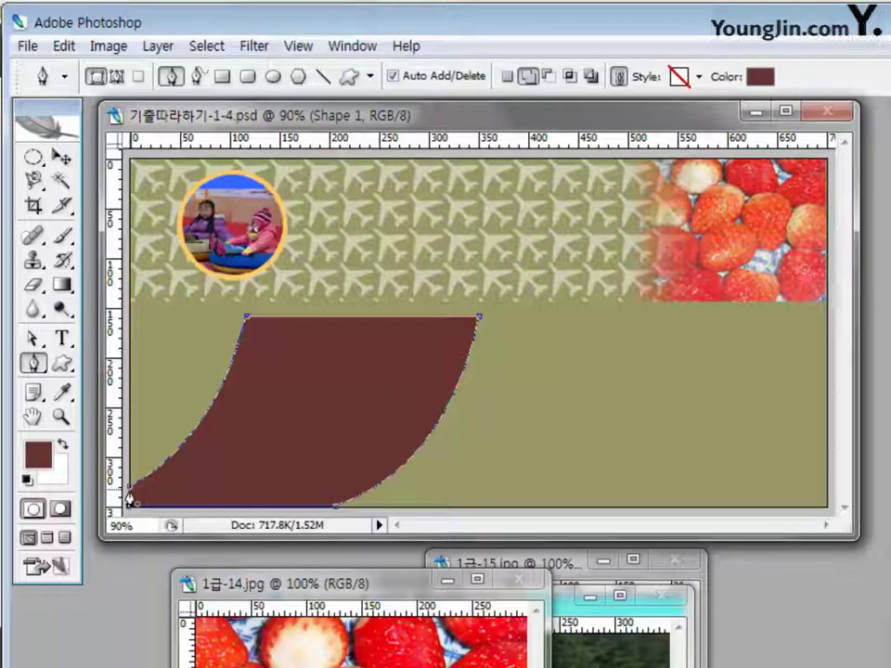
key(Return)
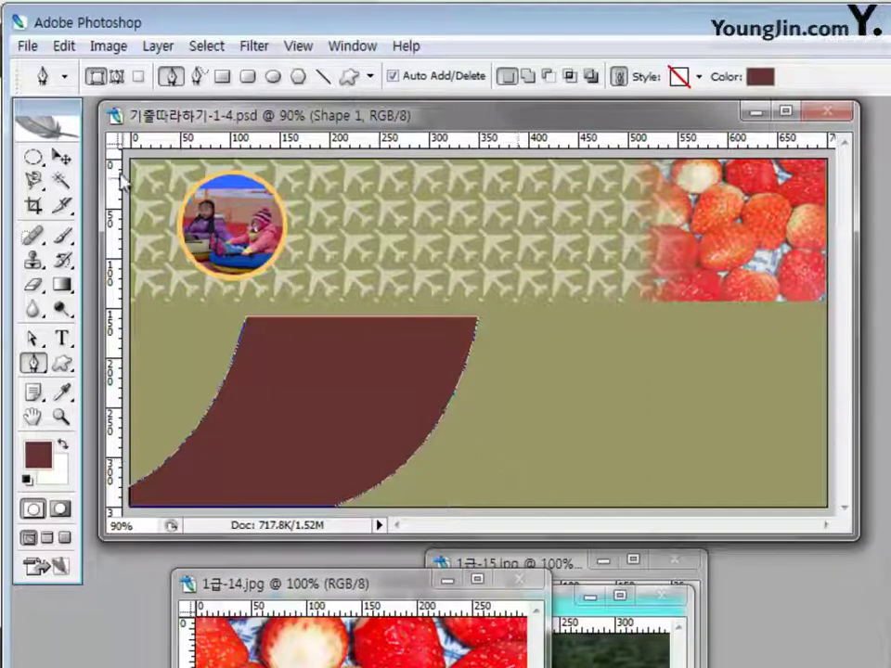
Duplicate the curved shape about 54 px to the right and recolour the copy to #000000.
click(59, 157)
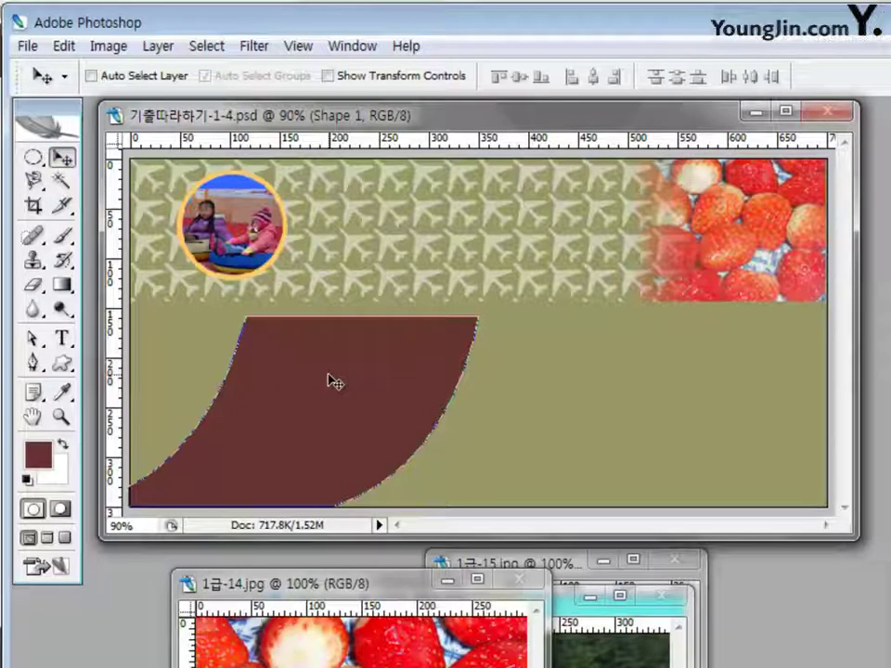
drag(332, 380, 385, 381)
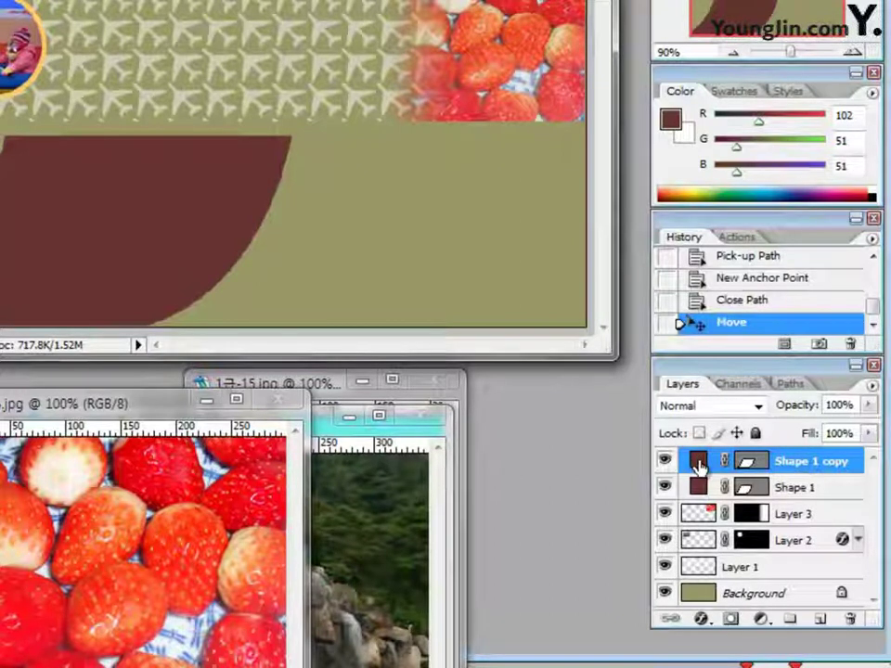
double_click(698, 463)
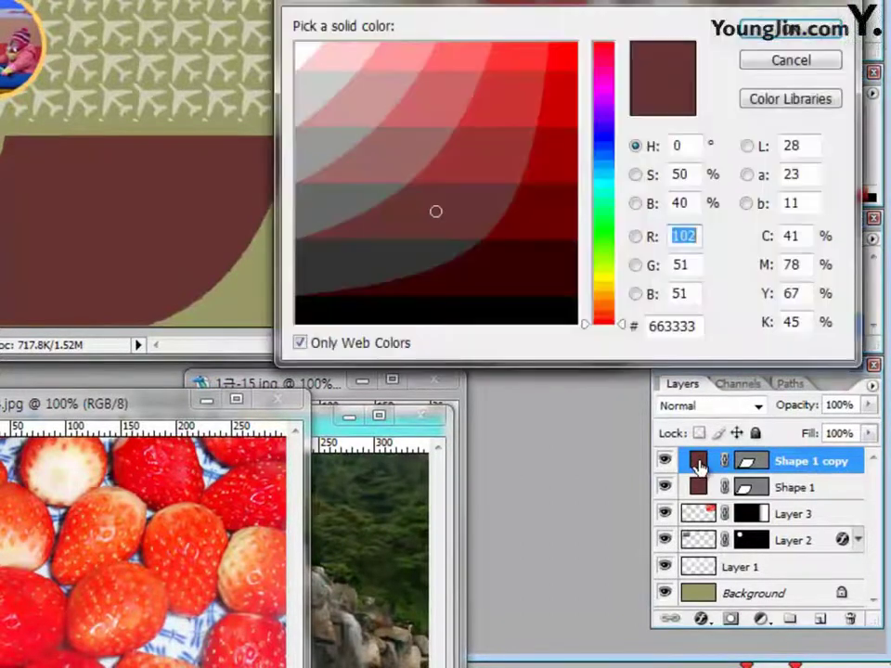
drag(698, 327, 575, 318)
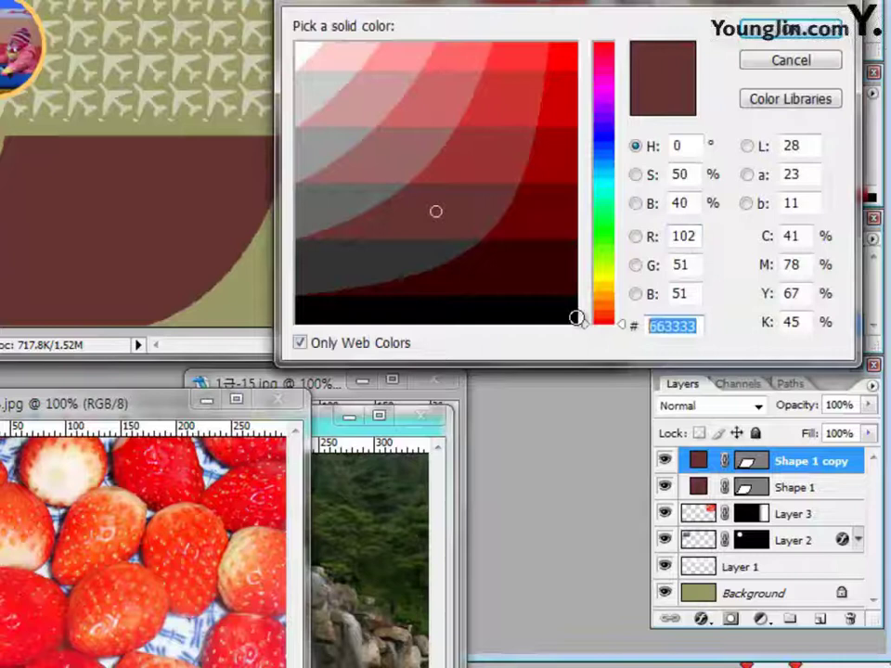
text(000000)
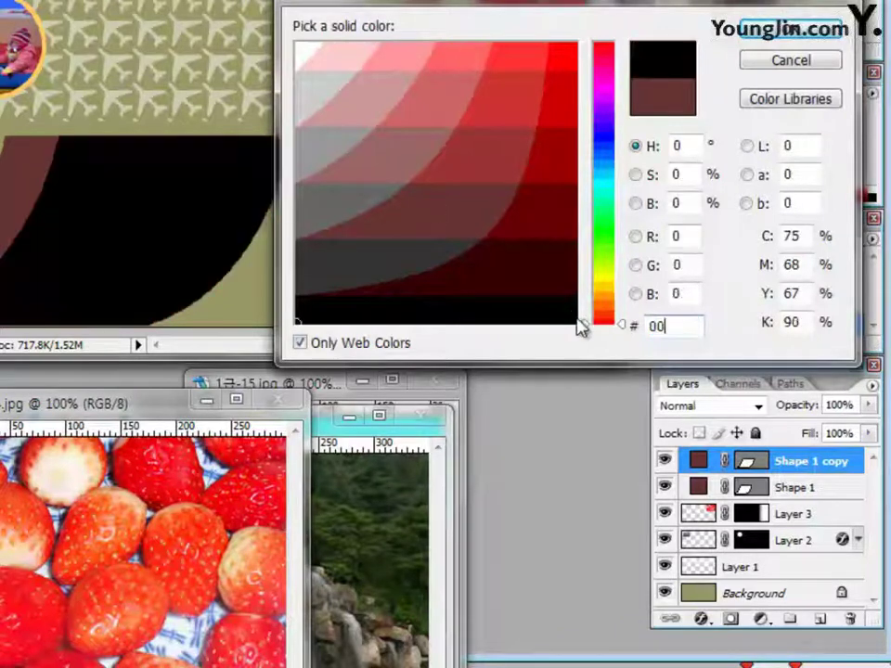
click(767, 38)
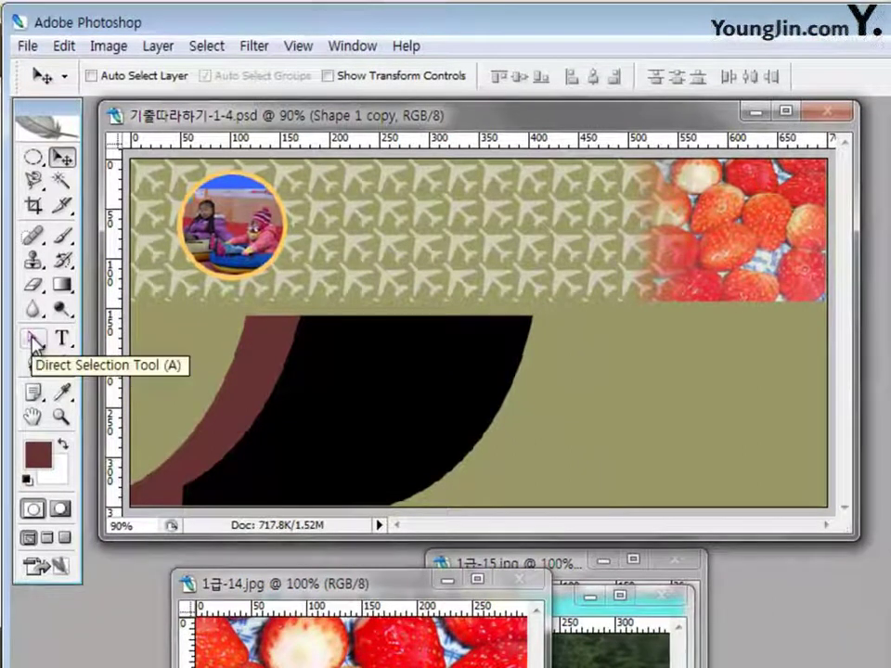
Reshape the black copy by its anchor points to start at the banner's lower-left corner and leave narrow brown strips along both curved sides.
click(34, 339)
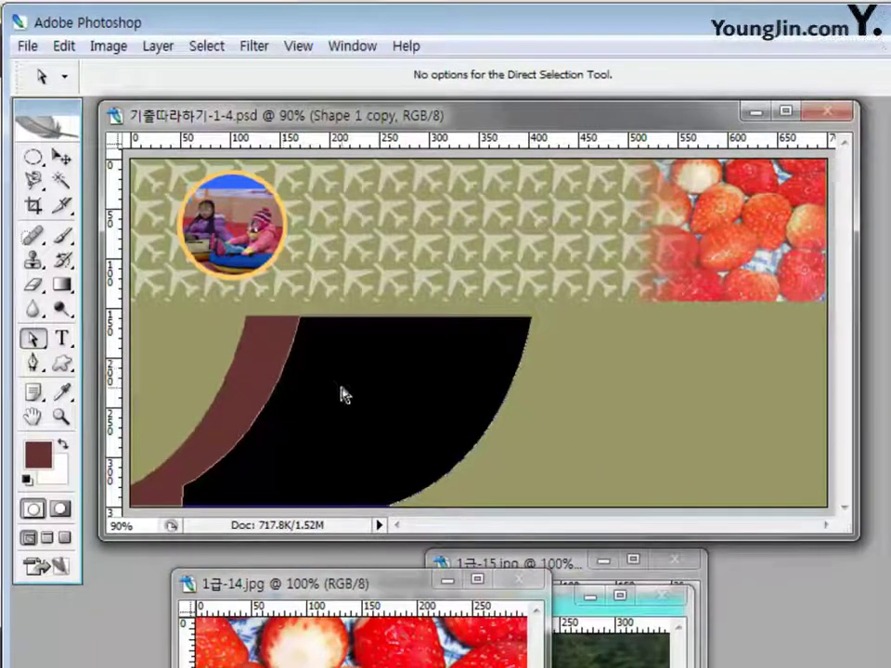
click(289, 369)
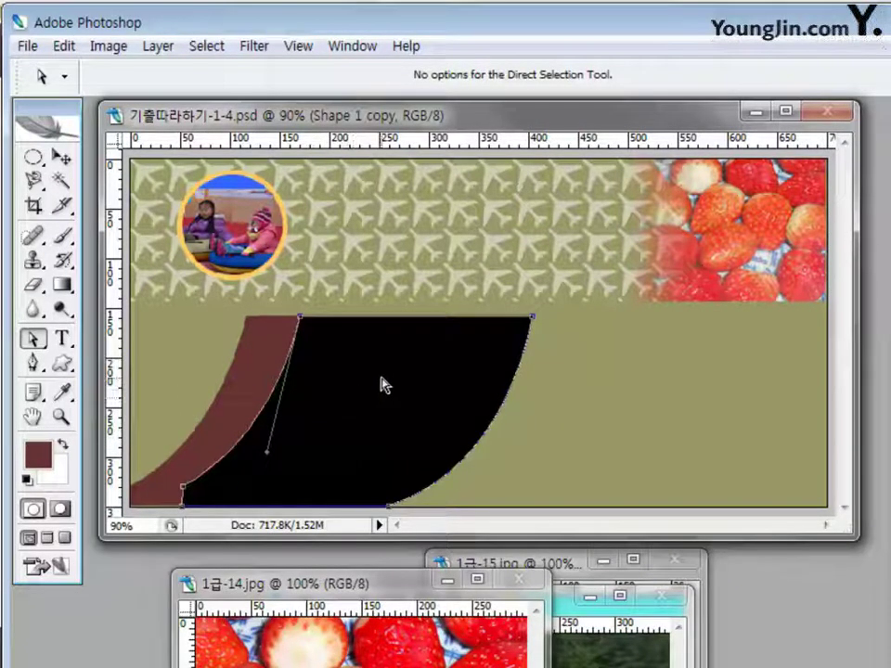
drag(182, 488, 132, 507)
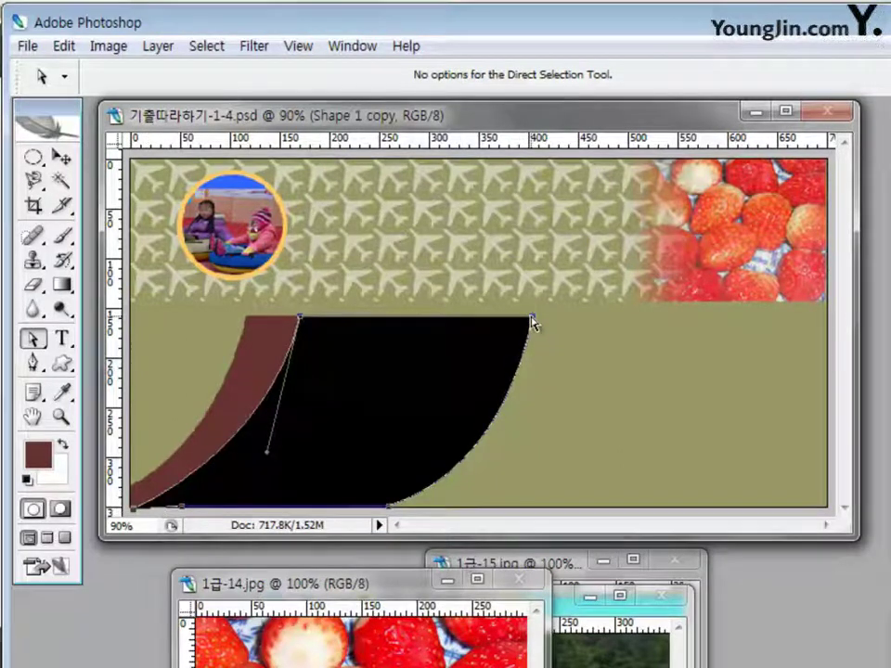
drag(532, 319, 473, 319)
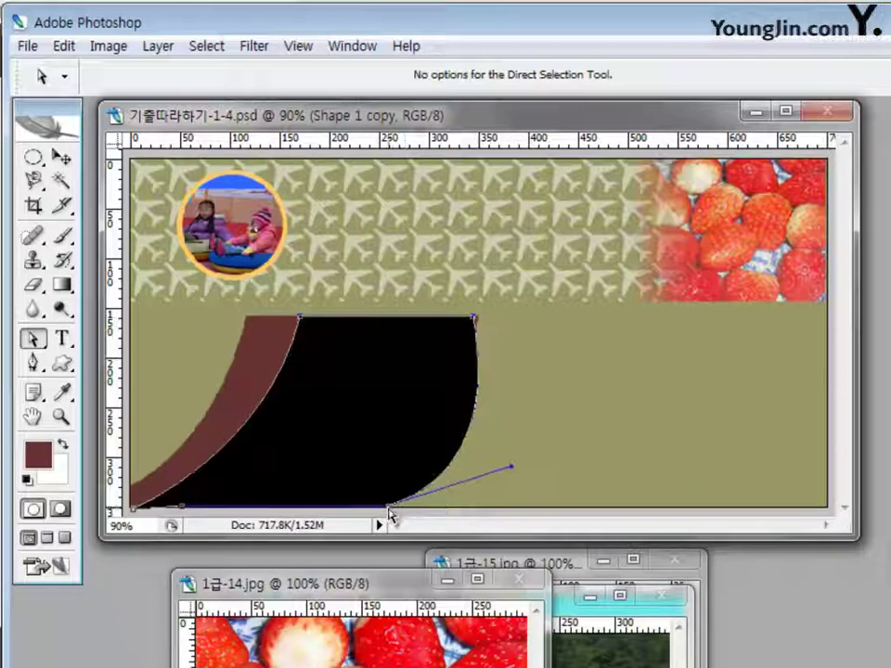
drag(390, 508, 307, 510)
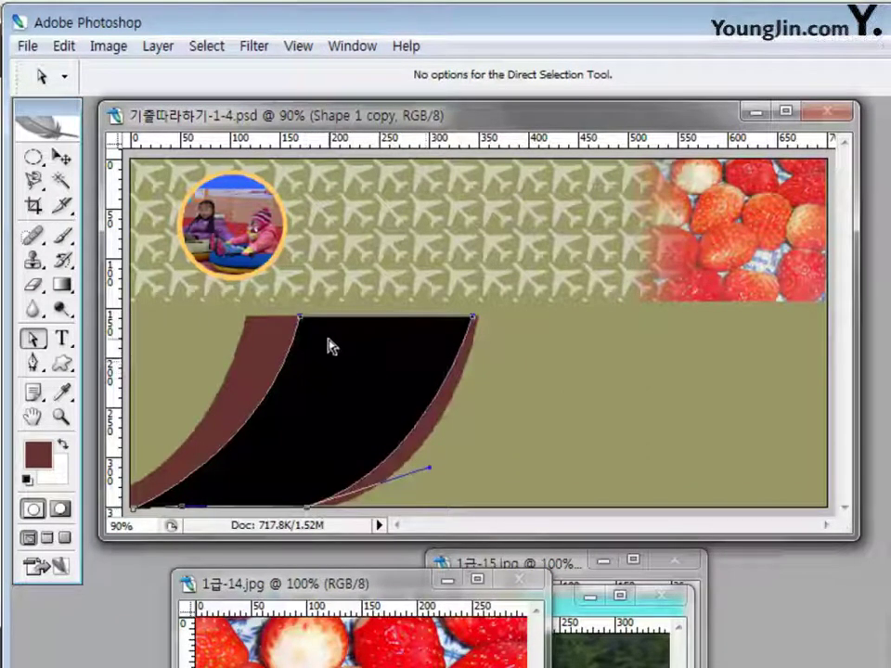
drag(302, 321, 284, 322)
click(473, 320)
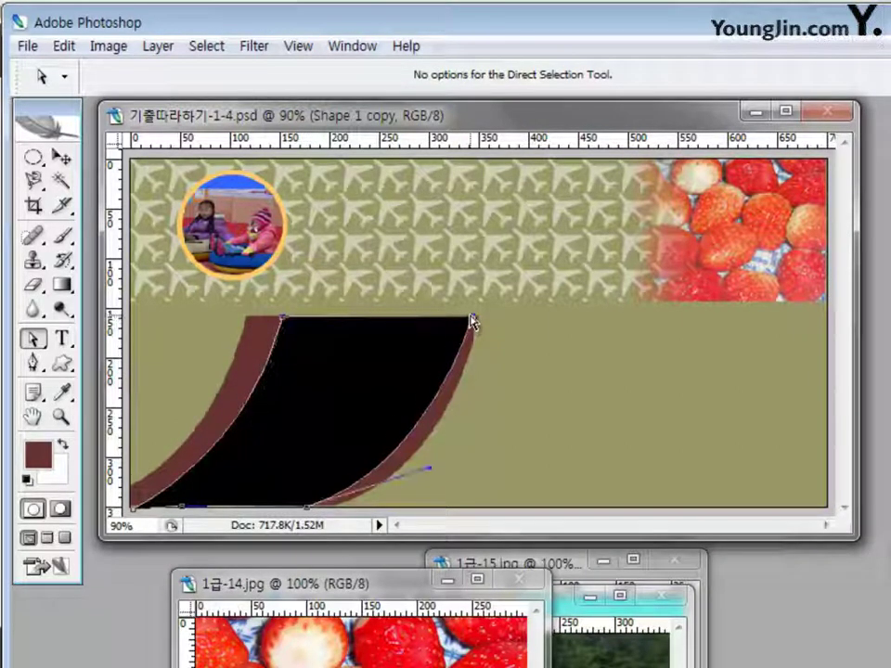
drag(472, 320, 462, 318)
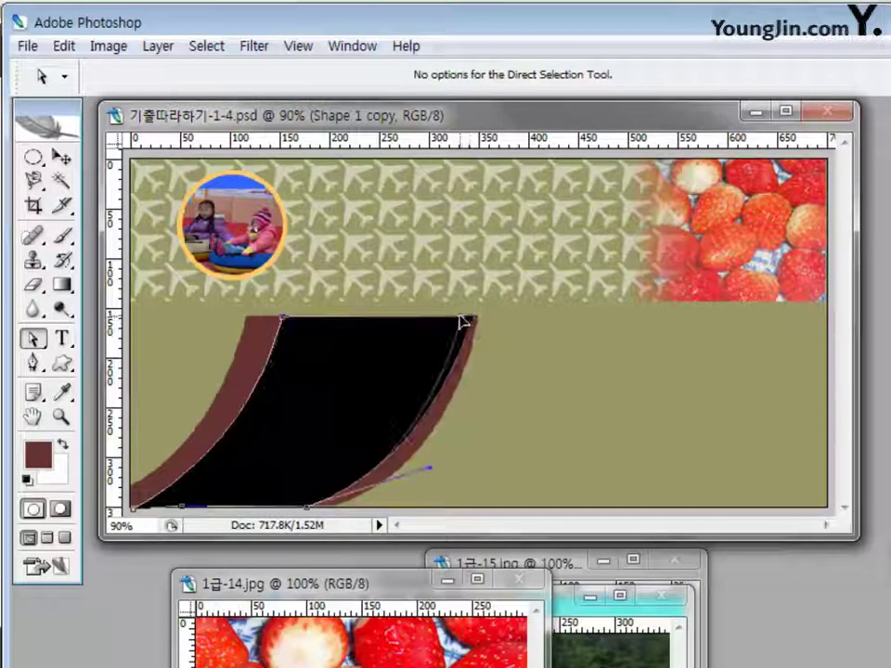
click(566, 394)
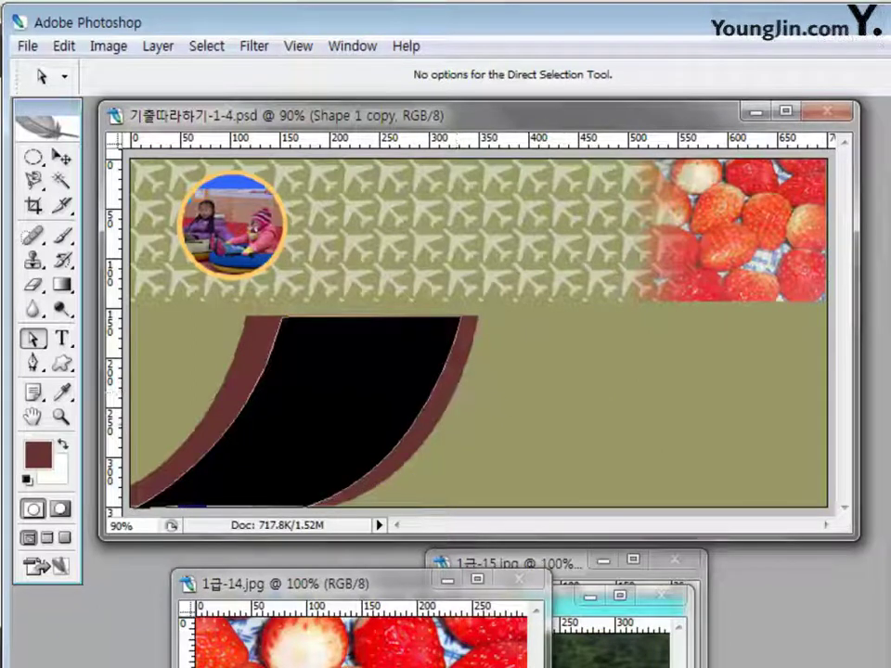
Widen the brown curved shape by moving its top-right anchor point about 24 px outward along the top edge.
key(alt+bracketleft)
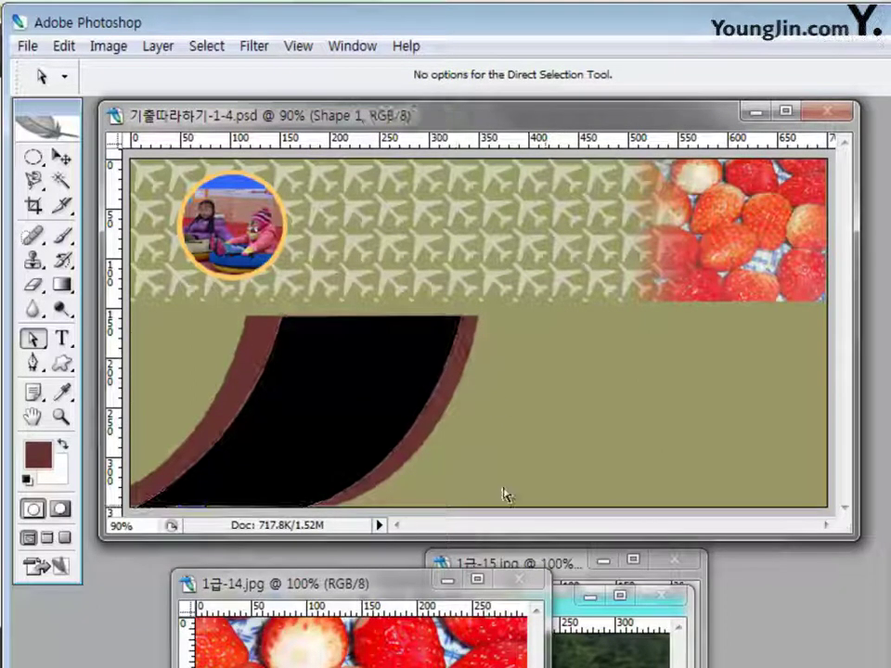
click(446, 421)
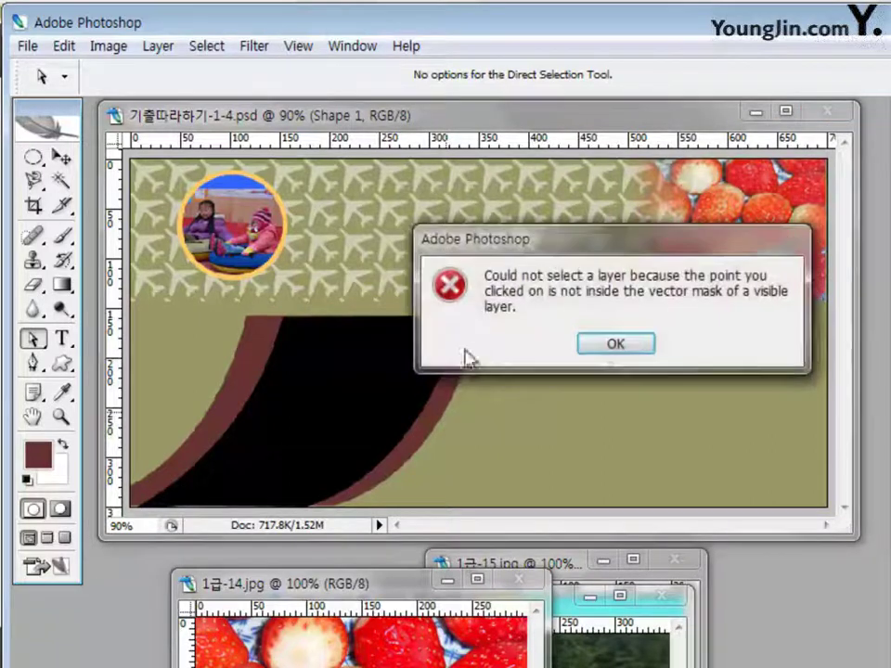
click(616, 344)
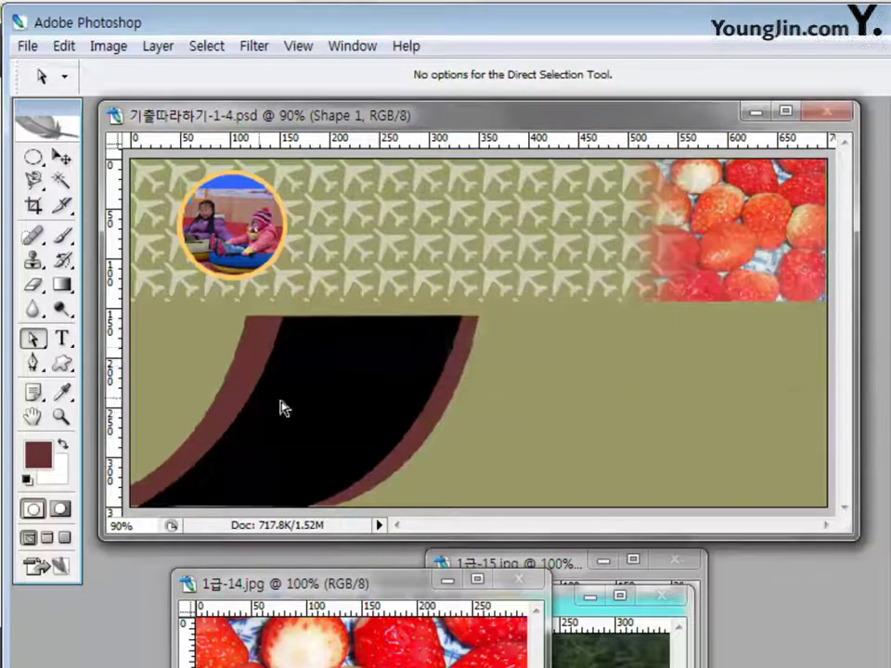
click(477, 332)
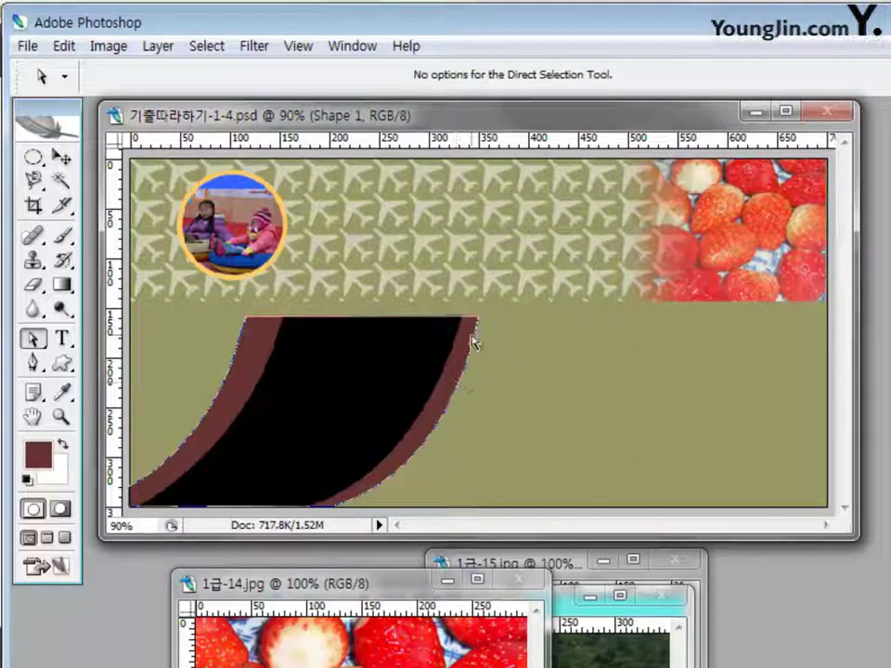
click(478, 322)
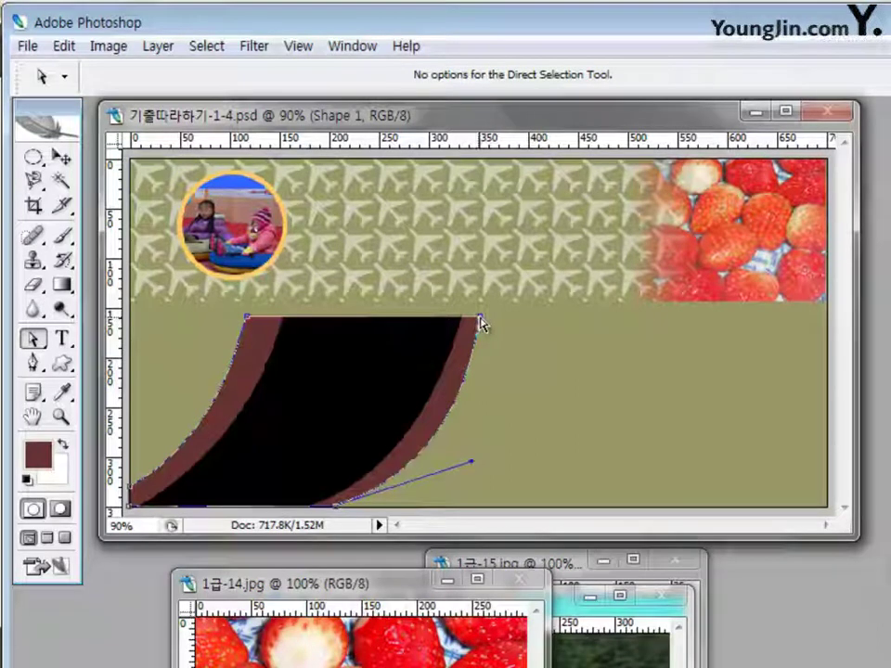
drag(480, 323, 504, 322)
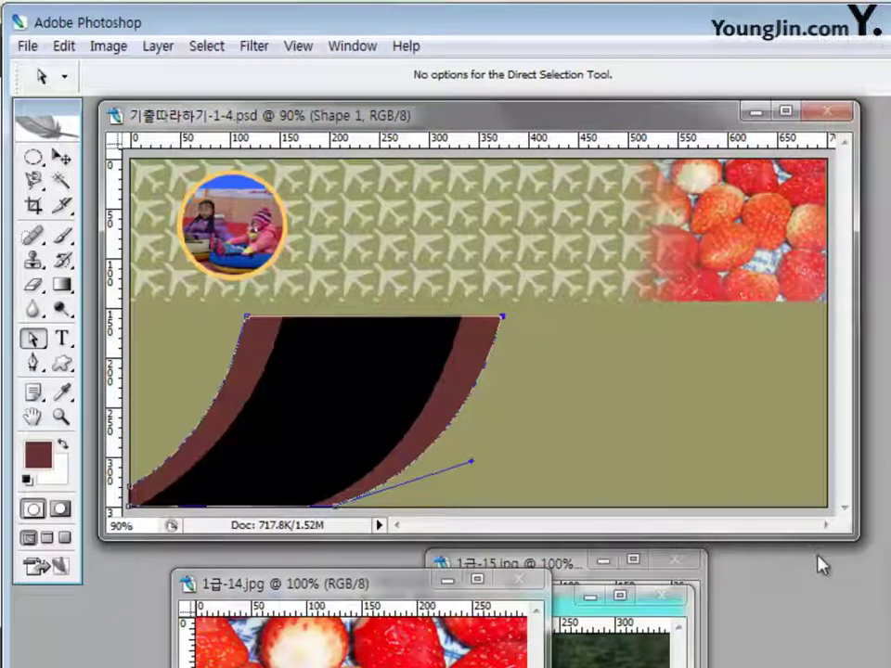
Scale the brown and black curved shapes together to 119.8% width and 102.9% height, keeping them anchored at the banner's lower-left corner.
click(638, 442)
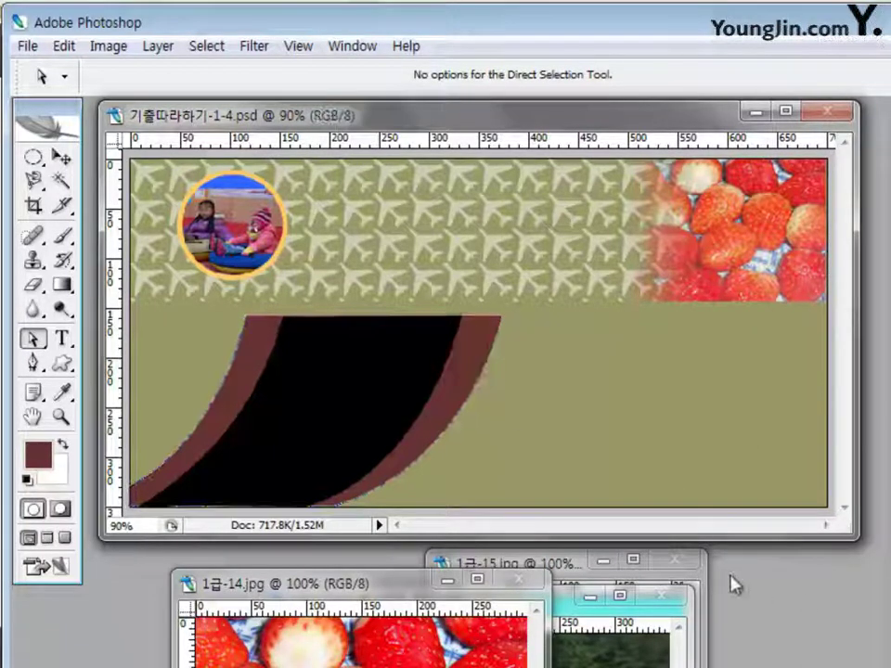
key(ctrl+t)
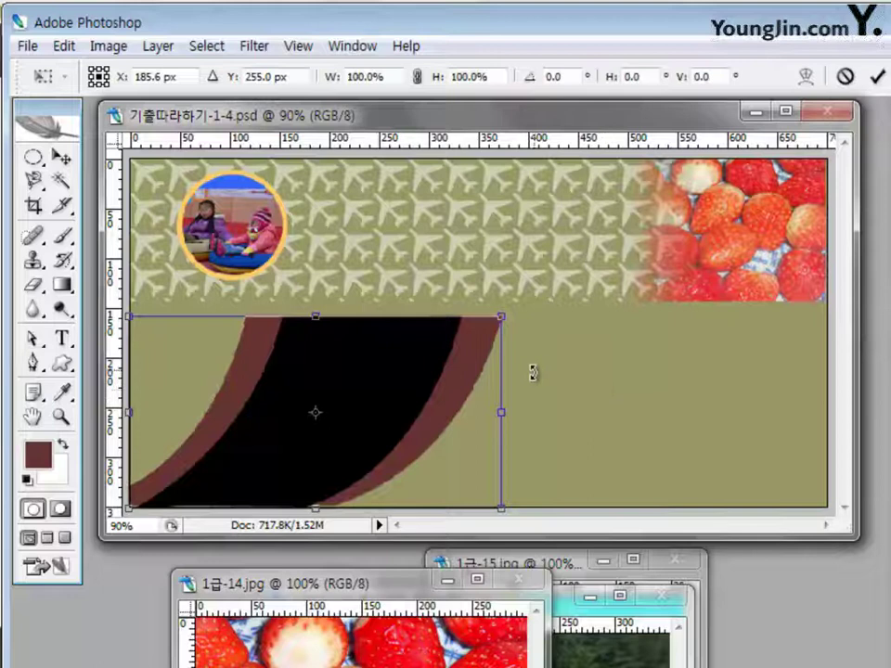
drag(501, 412, 575, 410)
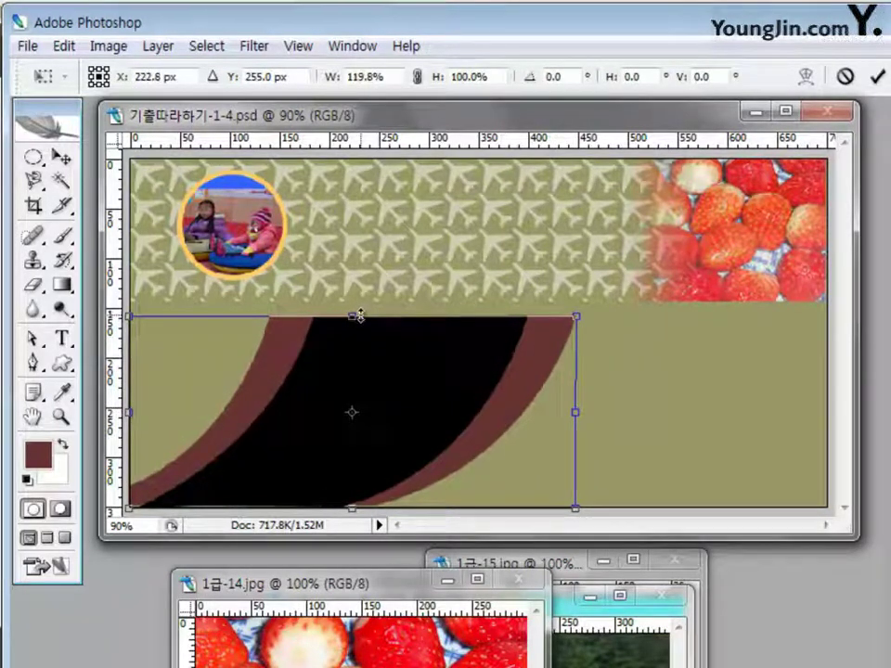
mouse_move(353, 315)
mouse_down()
mouse_move(359, 306)
mouse_move(365, 316)
mouse_move(358, 310)
mouse_up()
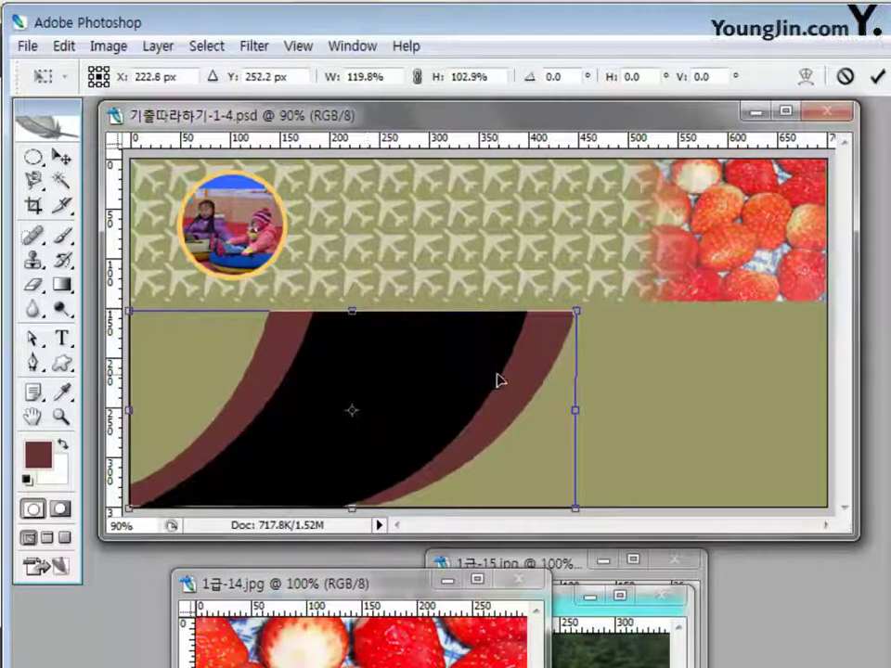
key(Return)
key(a)
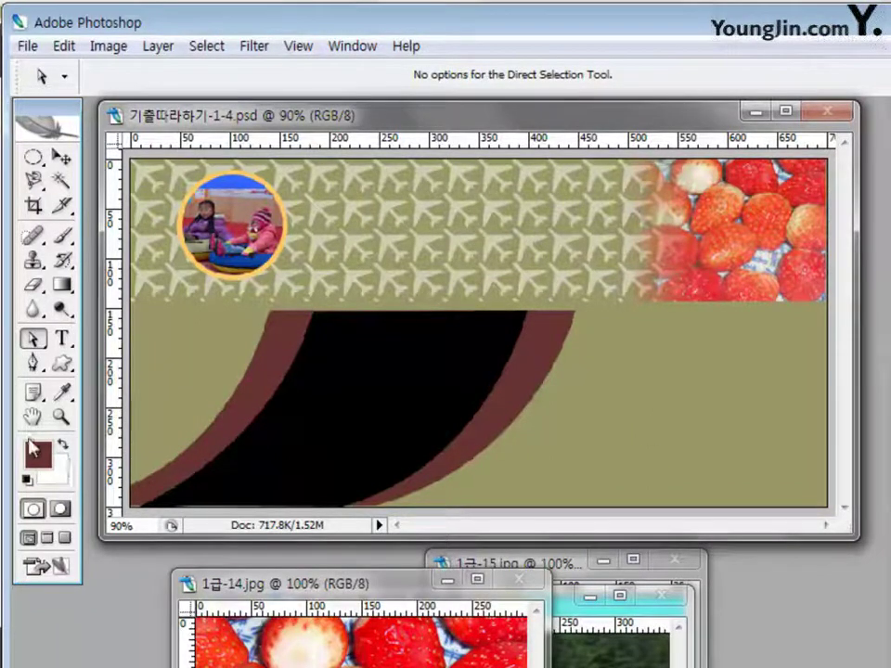
Copy the waterfall photo from 1급-12.jpg into the banner and place it over the curved shapes below the airplane band.
click(61, 157)
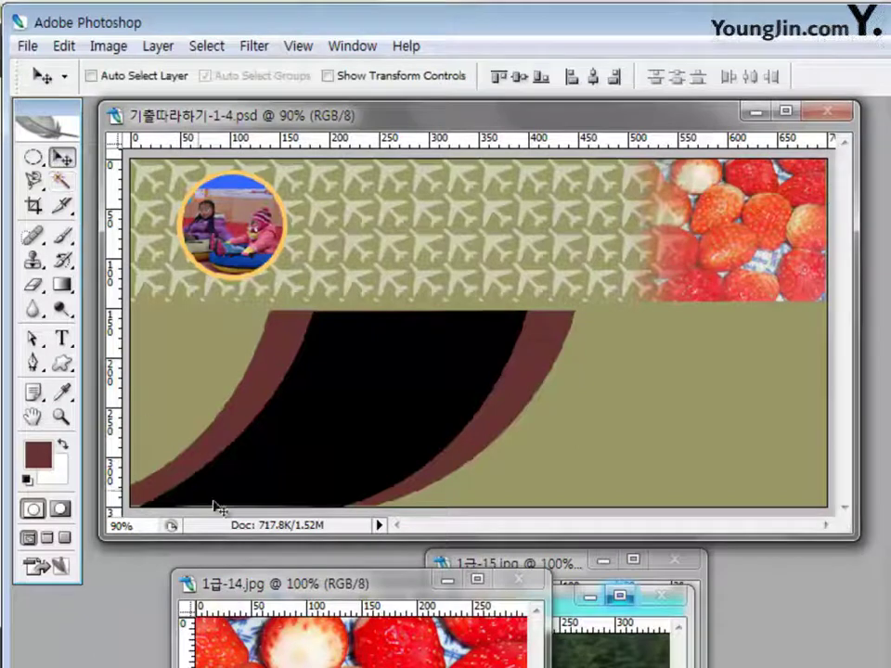
click(360, 586)
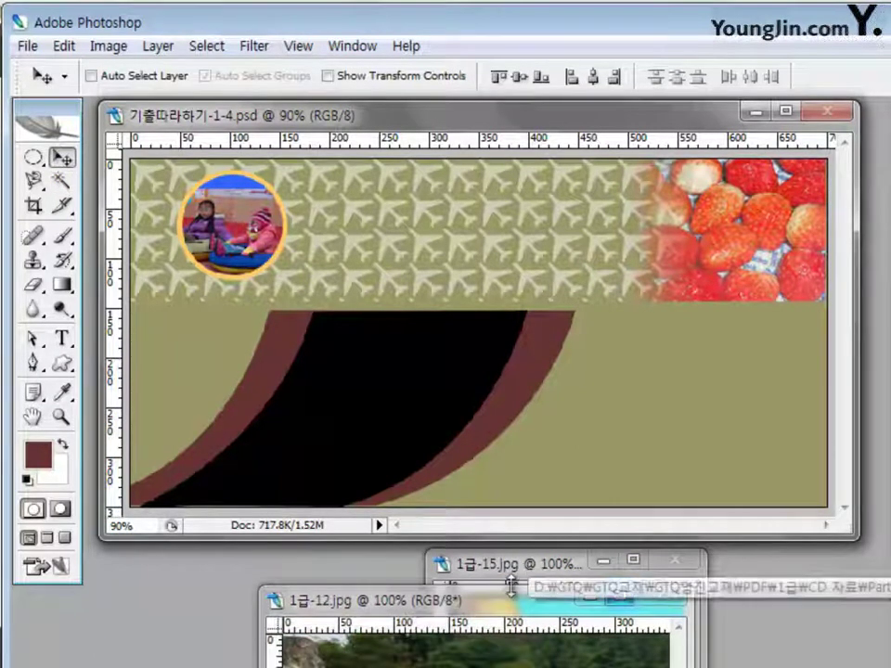
drag(504, 608, 474, 572)
drag(446, 640, 388, 392)
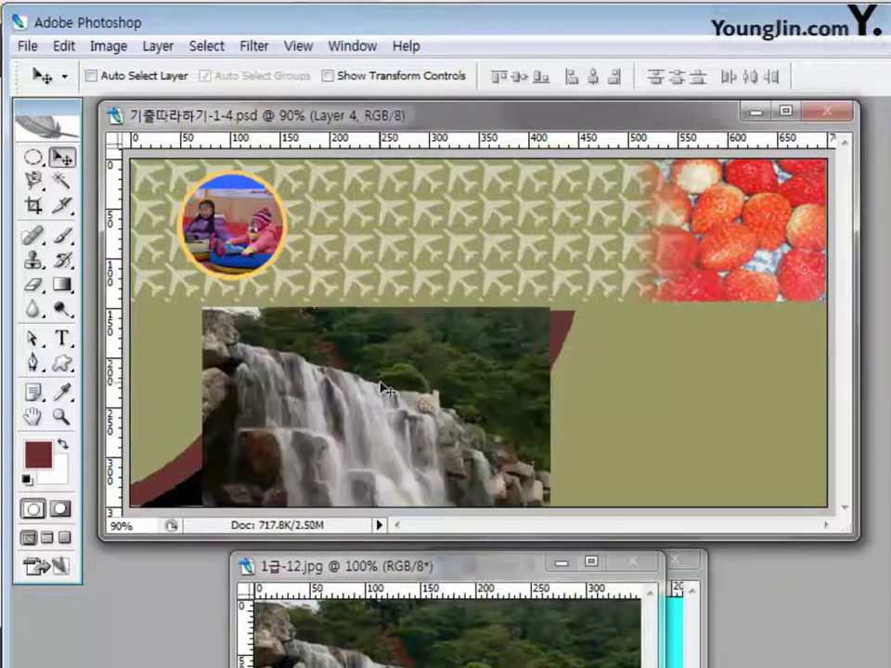
drag(424, 433, 362, 429)
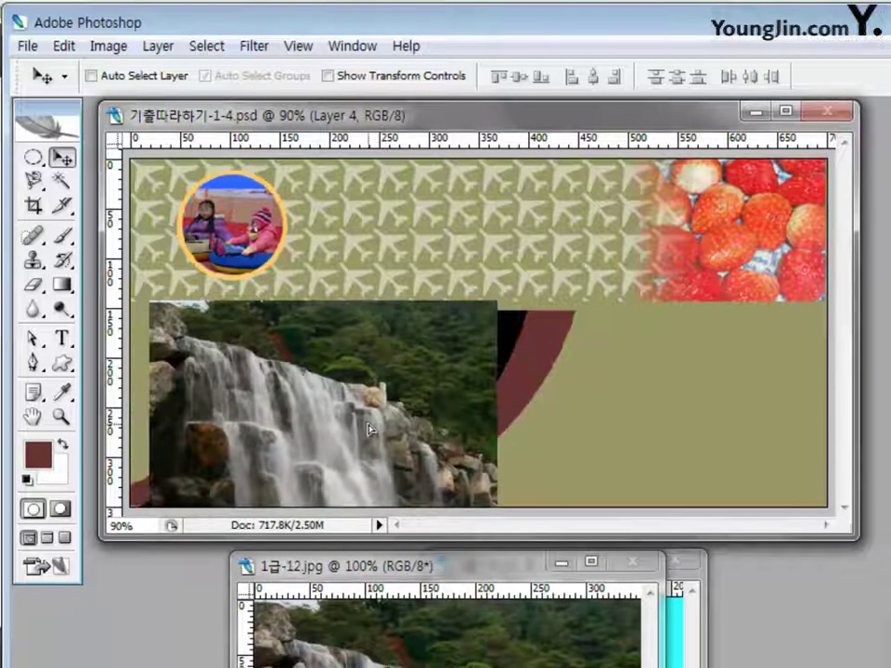
Stretch the waterfall photo to 115.6% width across the black shape and mask it to that shape's outline.
key(ctrl+t)
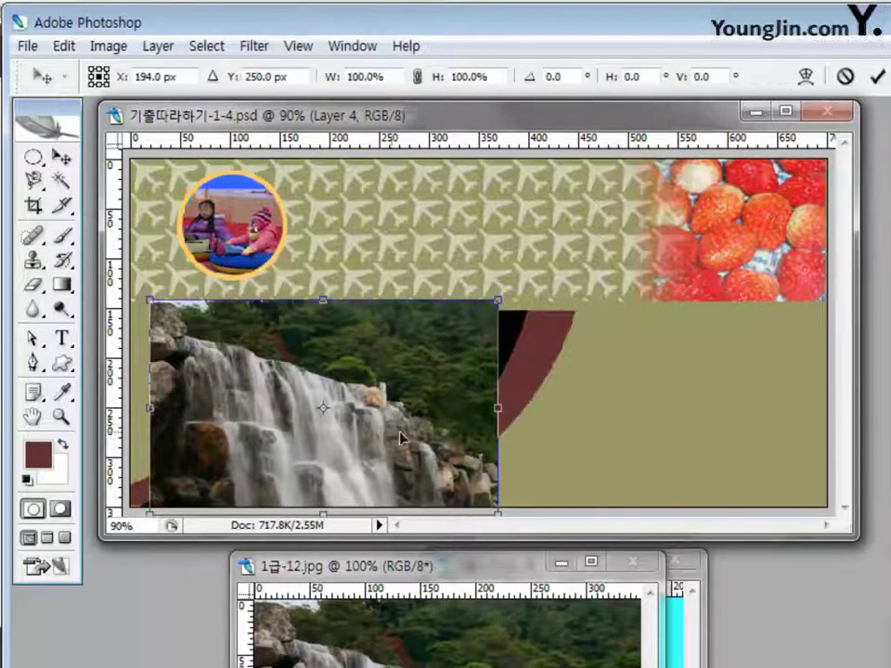
drag(503, 412, 544, 409)
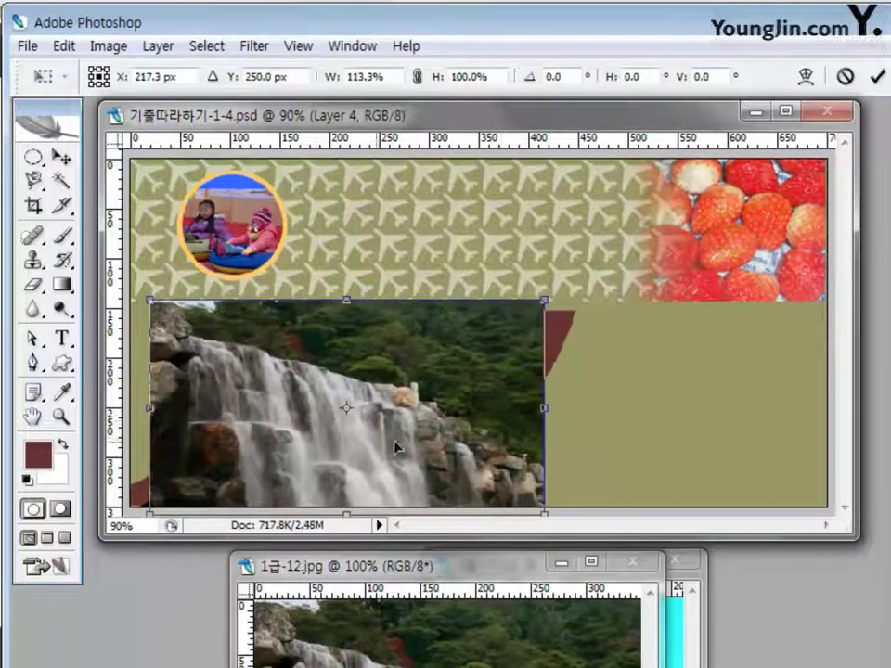
drag(366, 446, 354, 446)
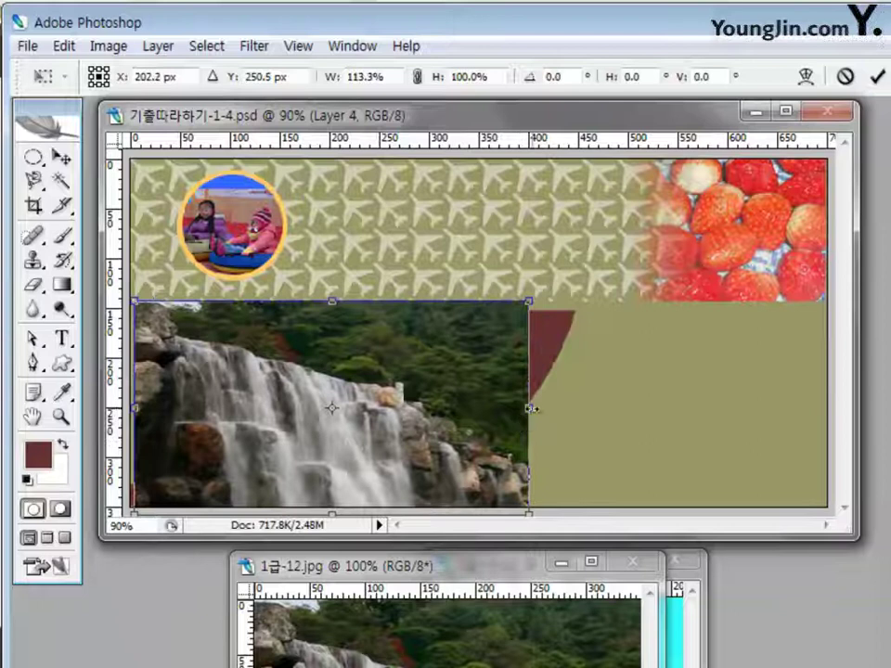
drag(531, 409, 537, 408)
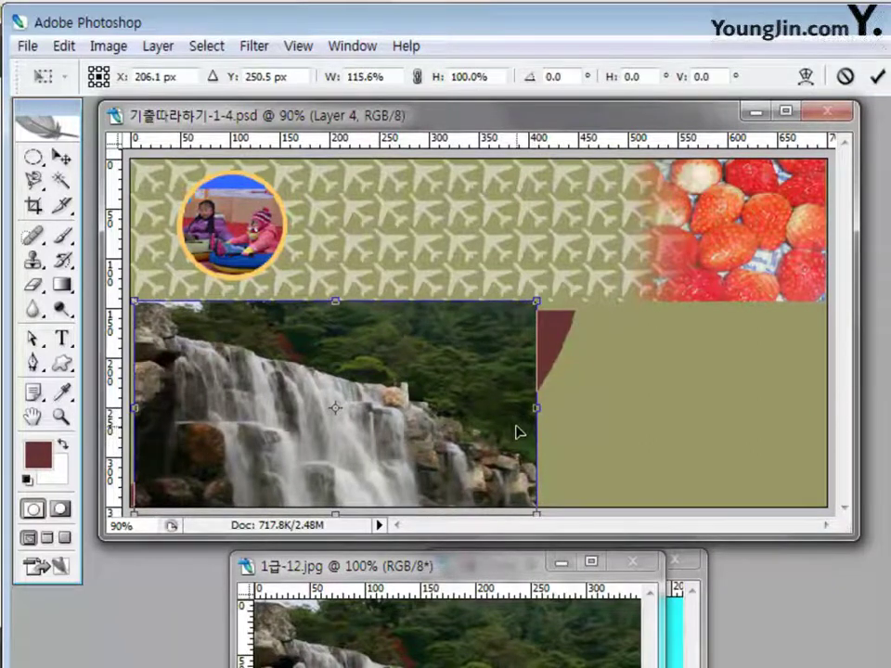
key(Return)
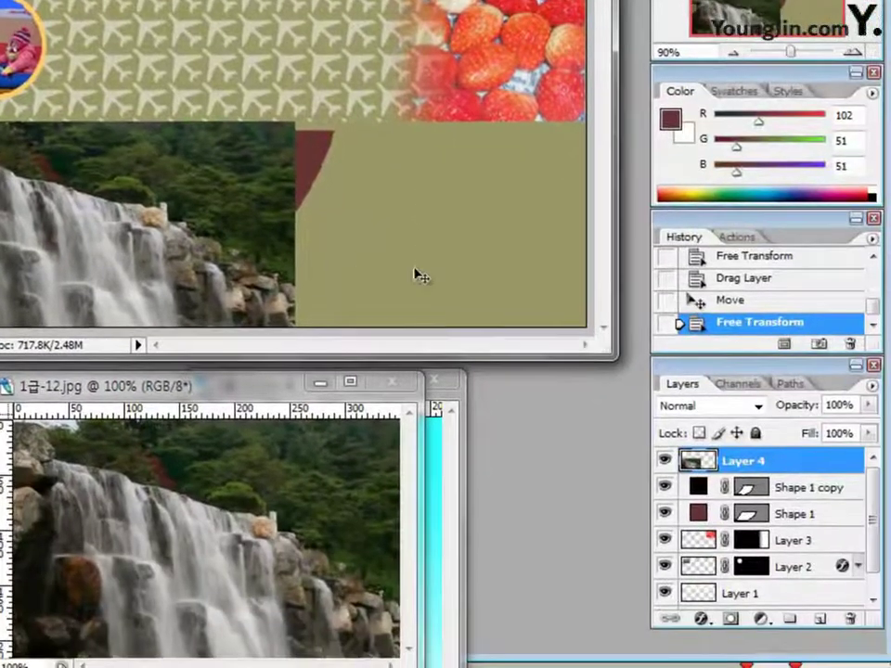
ctrl+click(748, 495)
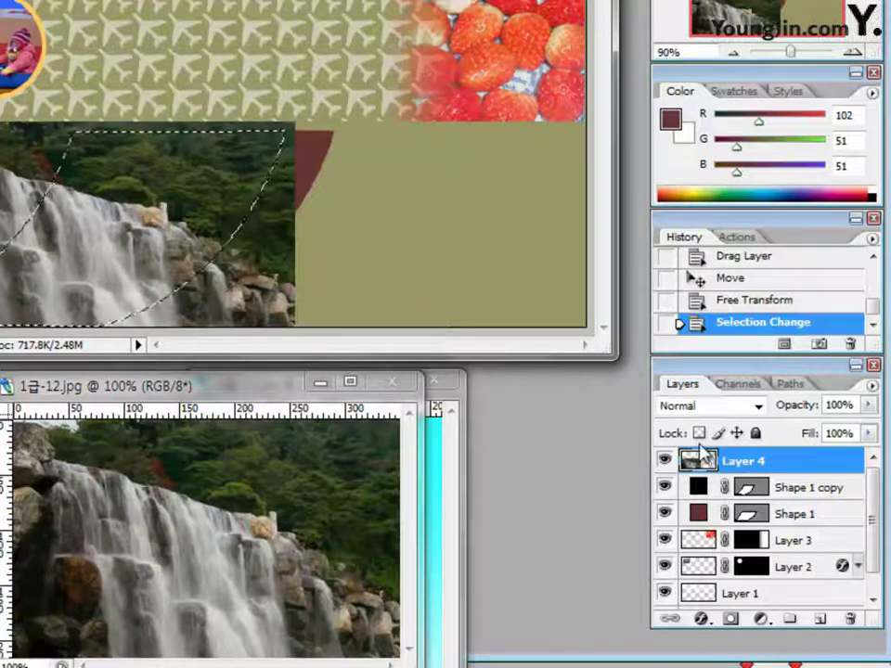
click(730, 620)
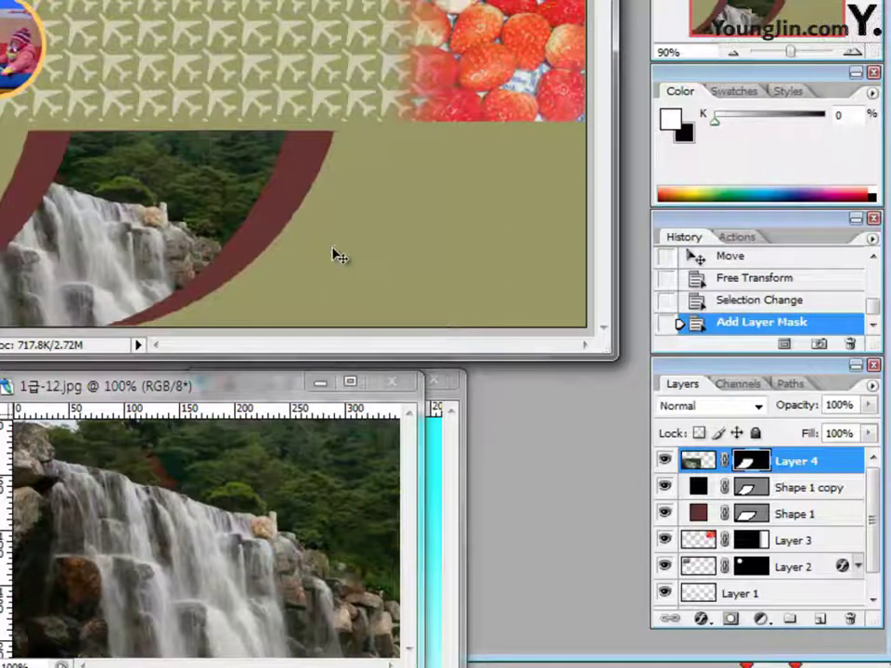
Add an Outer Glow to the brown curved shape with 13% spread and 29 px size.
click(795, 513)
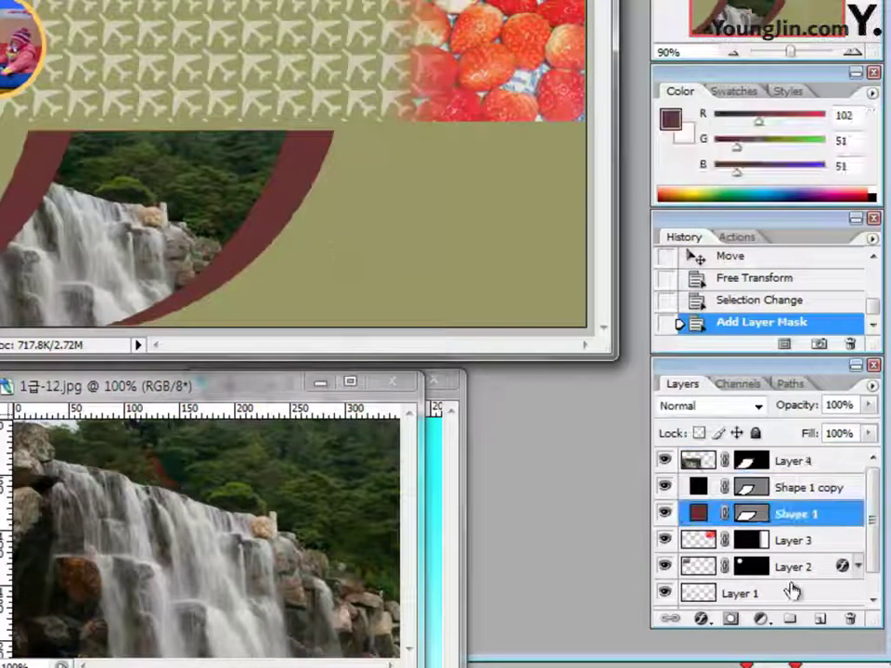
click(764, 520)
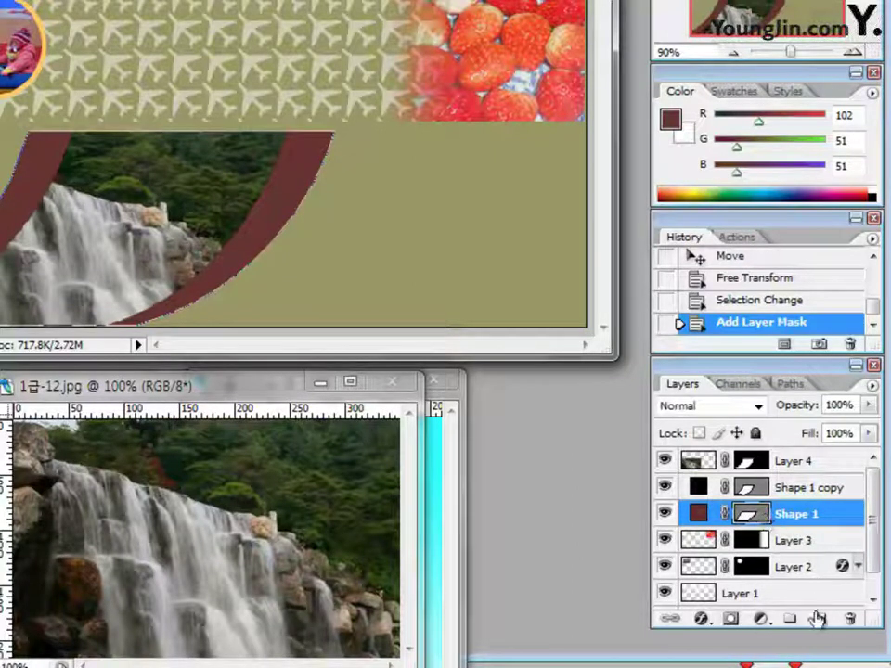
click(703, 620)
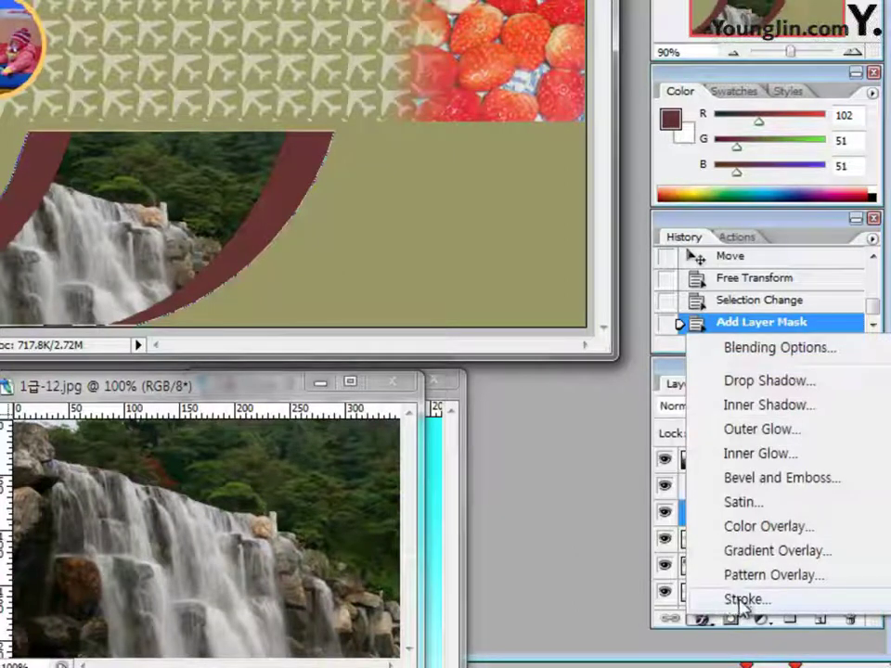
click(764, 429)
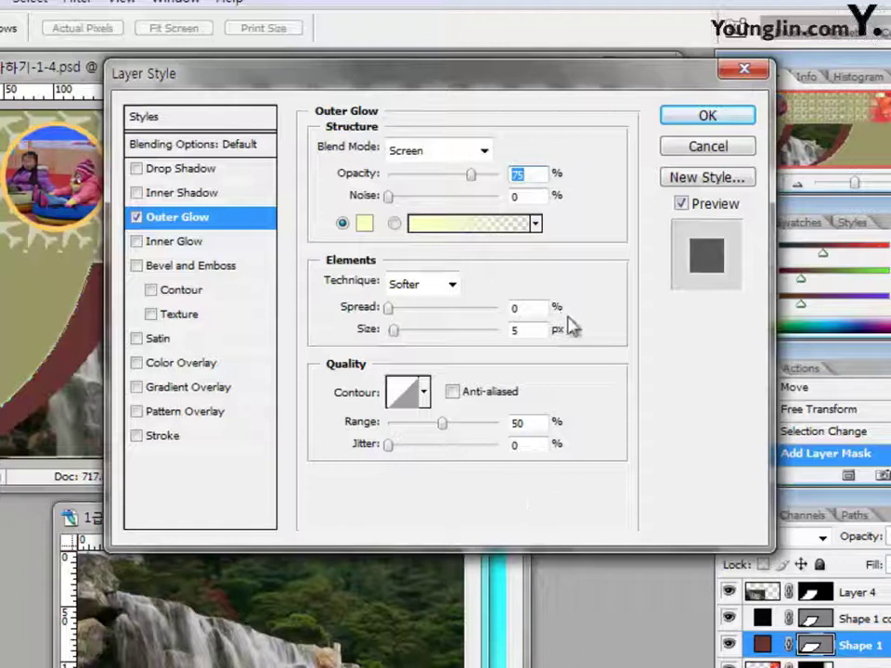
click(532, 309)
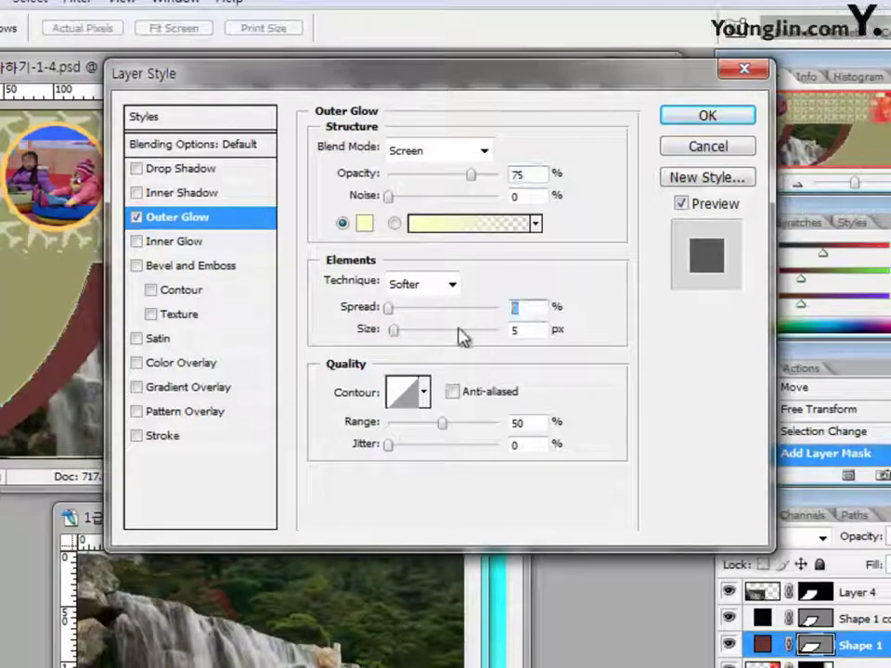
text(13)
key(Tab)
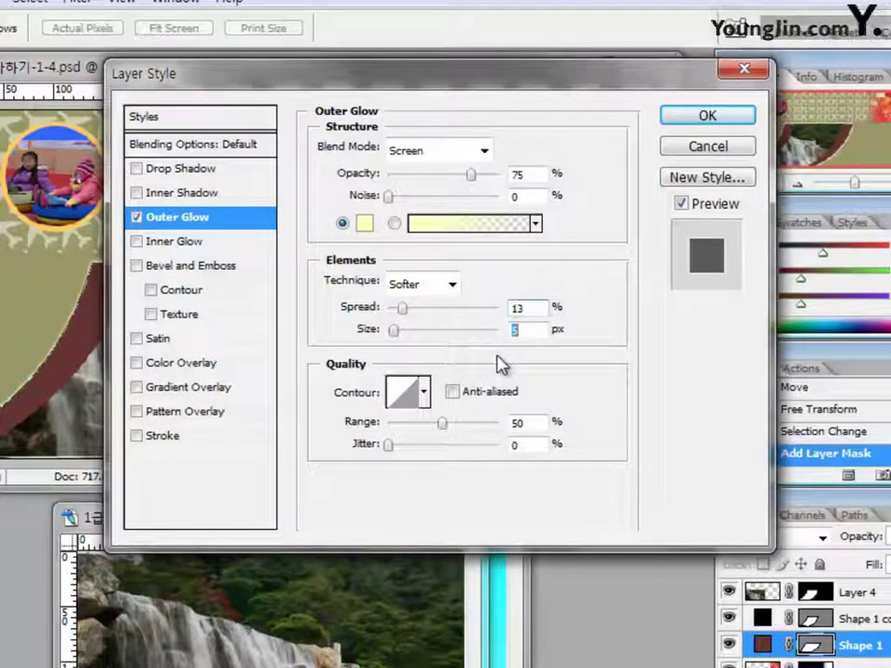
text(29)
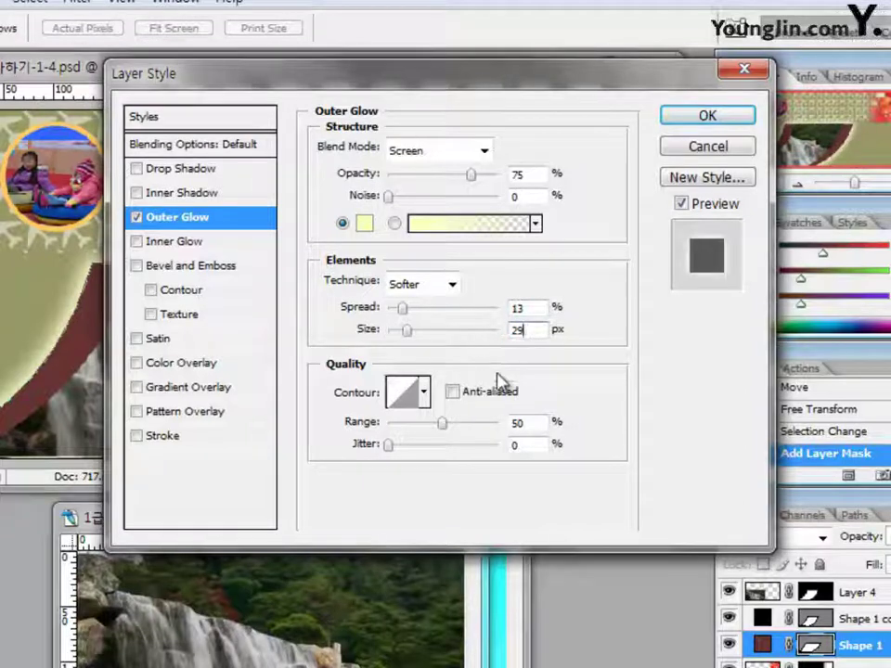
click(738, 127)
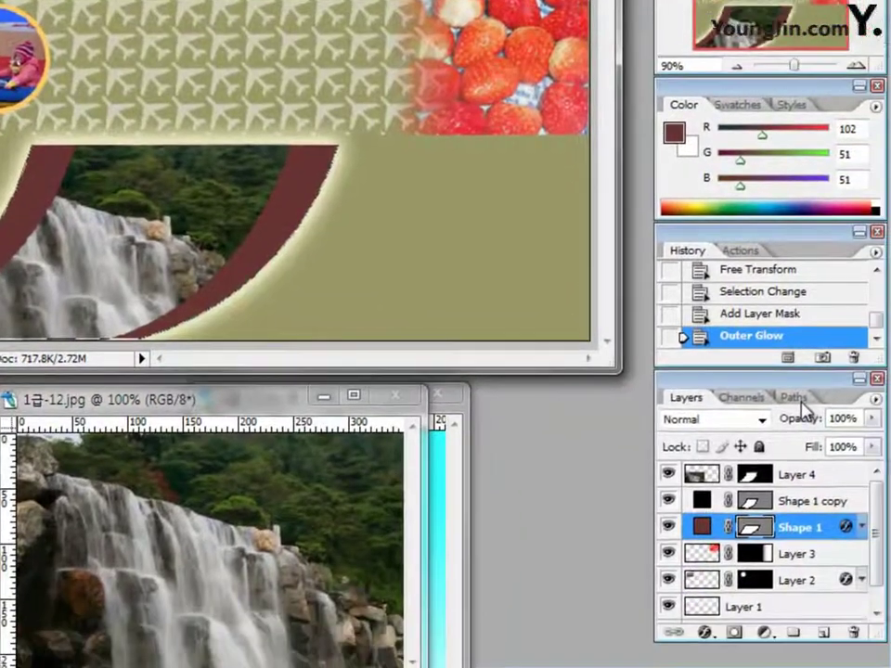
Deselect the brown shape's vector mask path to hide its outline and return to the layer list.
click(861, 518)
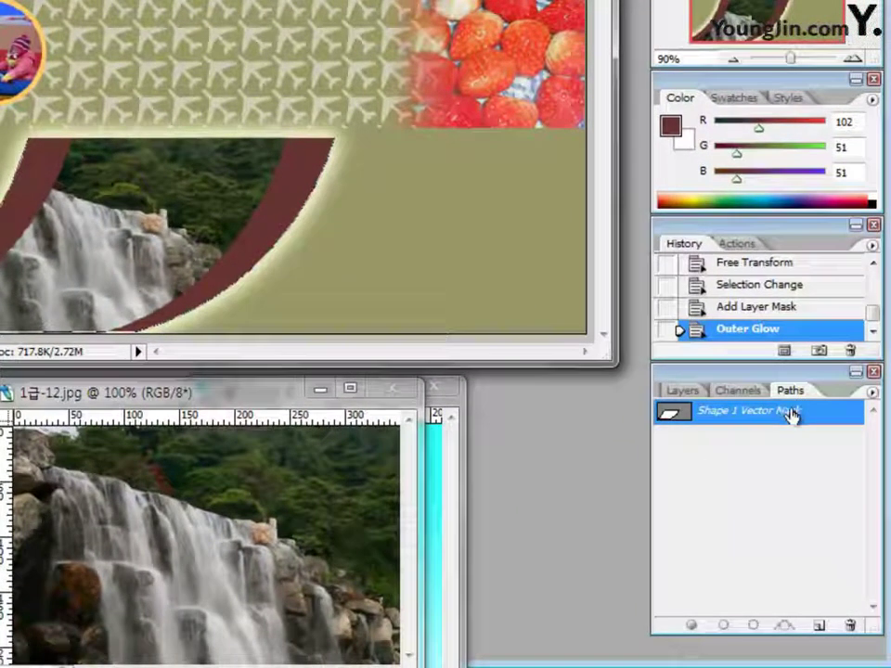
click(792, 464)
click(682, 391)
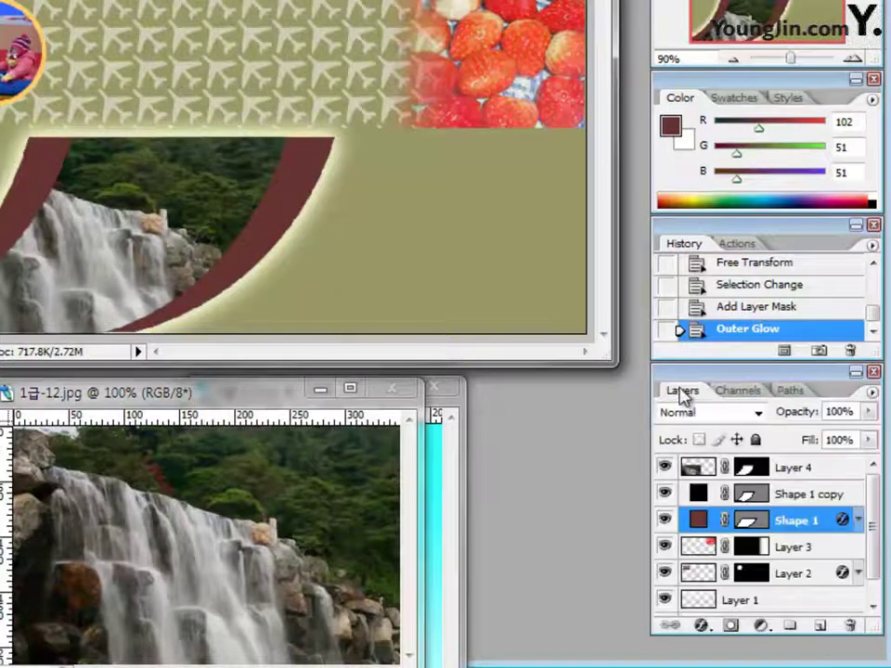
Apply the Ocean Ripple filter to the masked waterfall layer and close the source photo 1급-12.jpg.
click(787, 469)
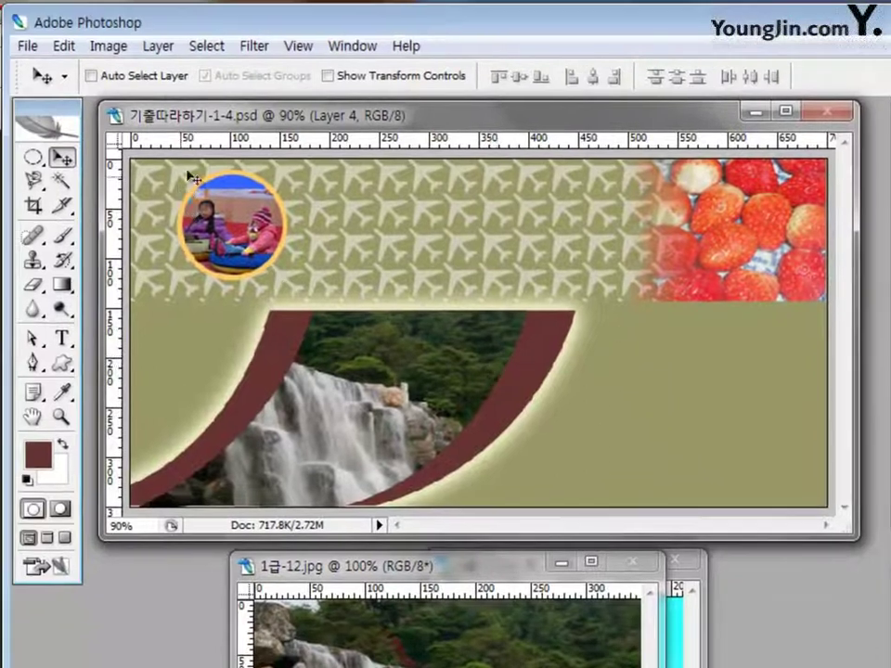
click(254, 46)
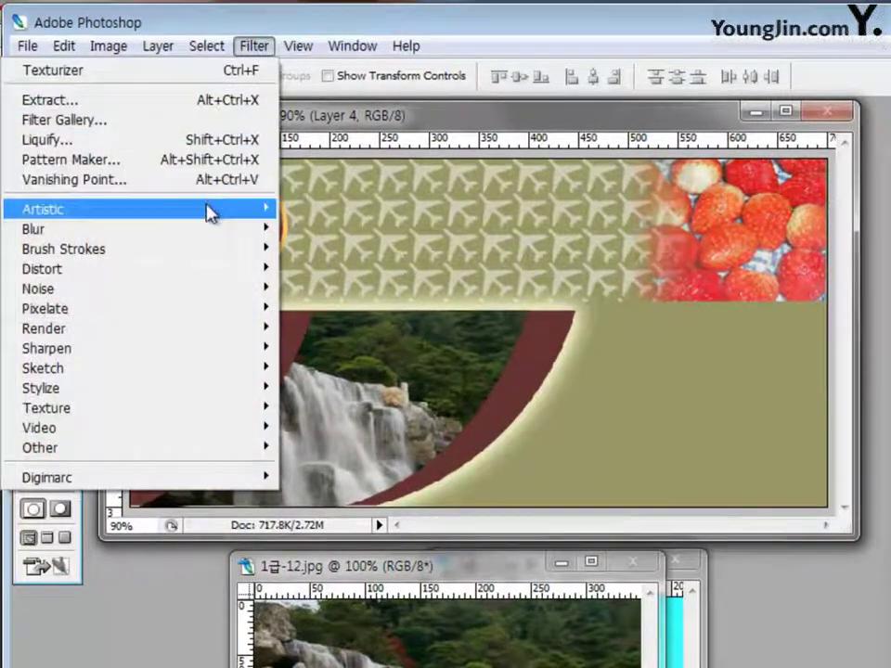
mouse_move(210, 213)
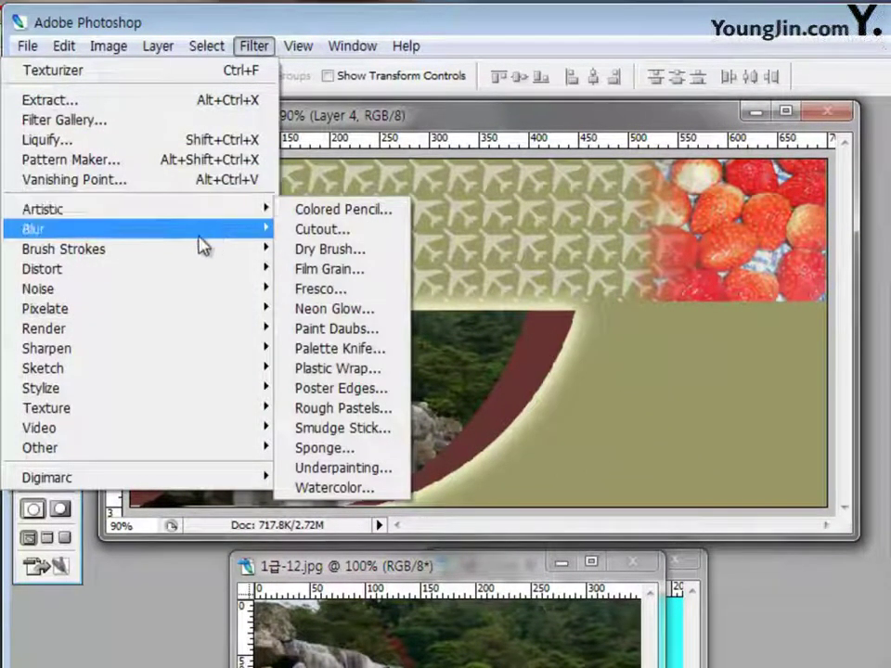
mouse_move(187, 273)
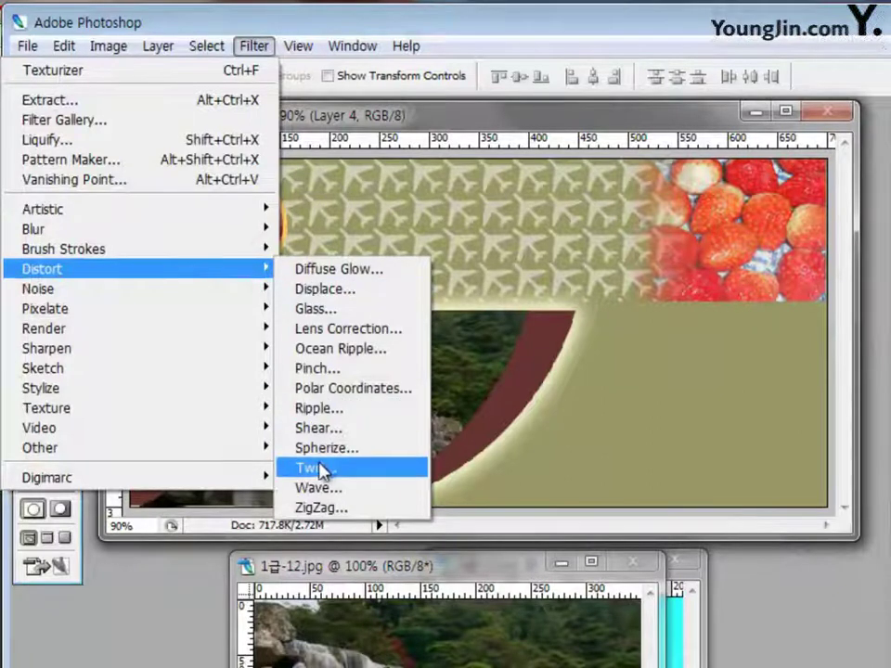
click(364, 354)
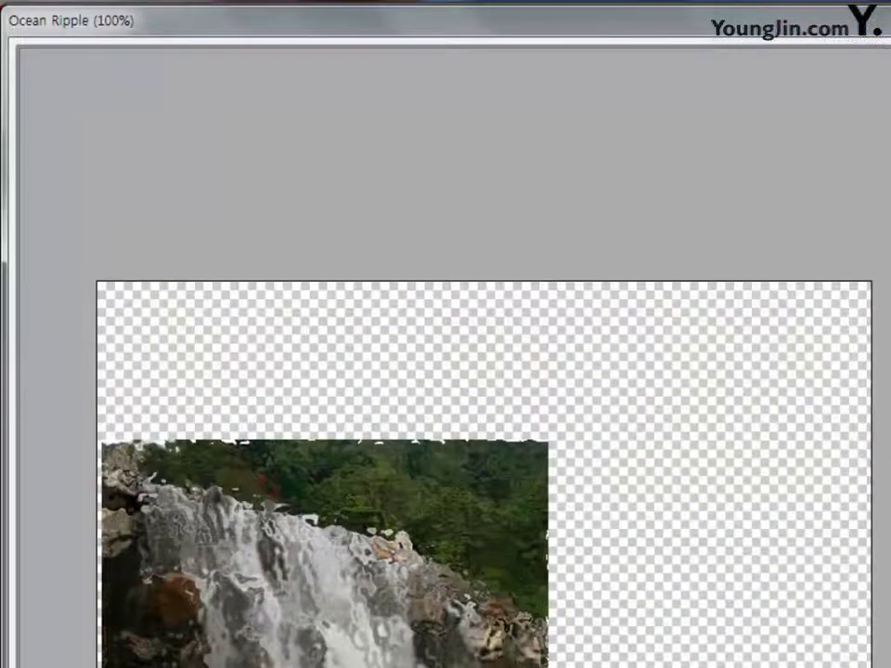
key(Return)
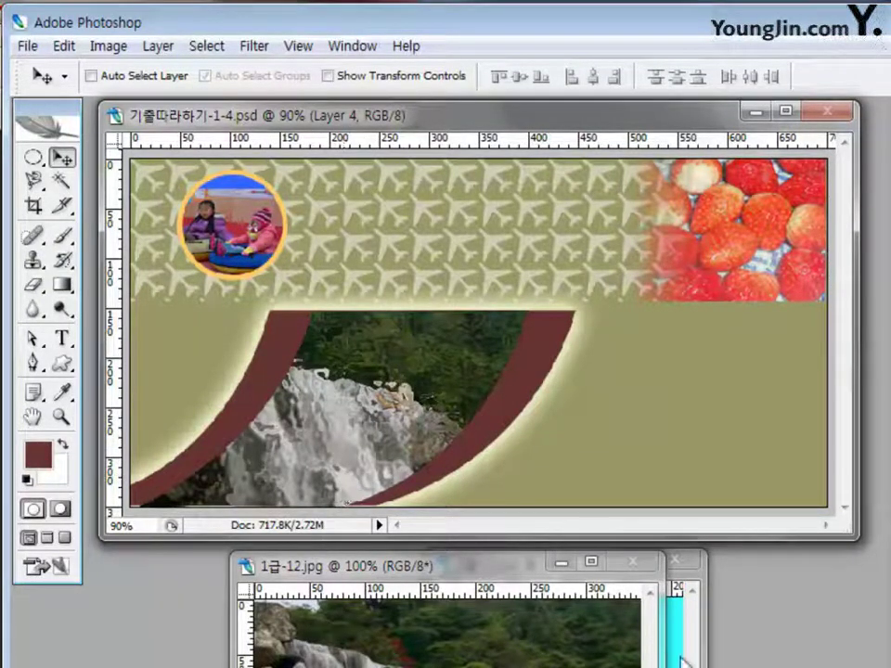
click(644, 565)
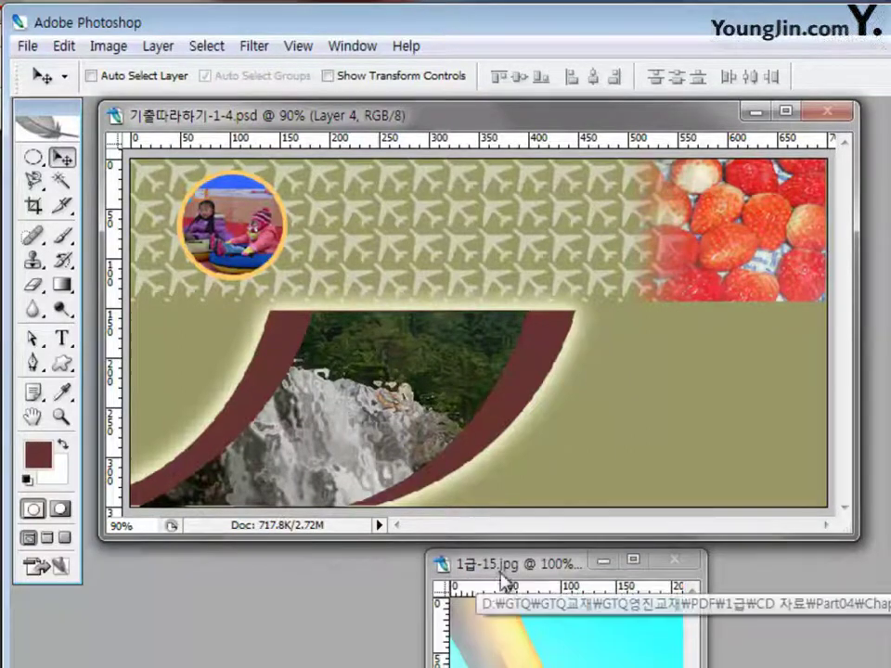
Select the hand in 1급-15.jpg by adding all background areas with the Magic Wand at tolerance 32 and inverting the selection.
drag(508, 568, 285, 175)
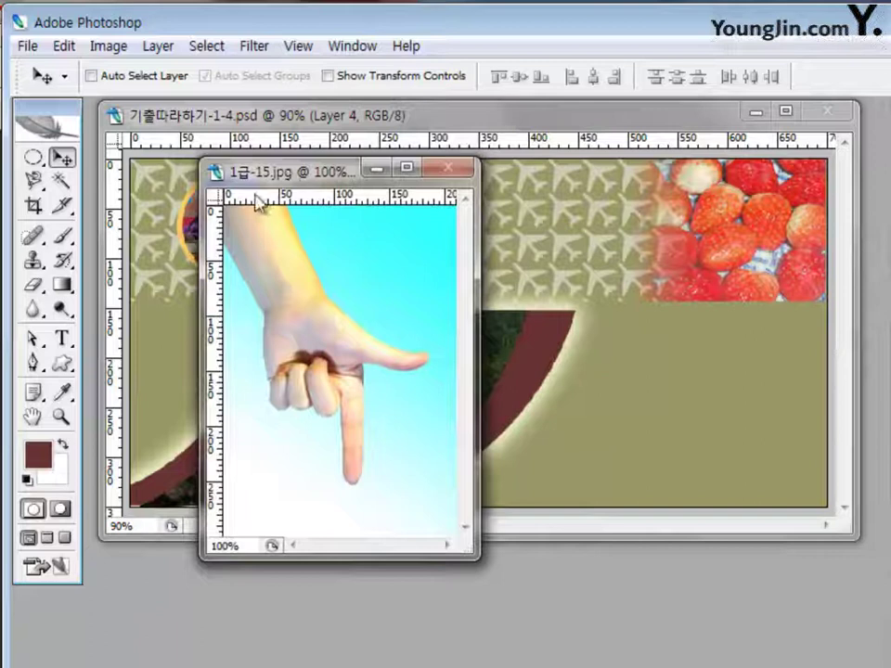
click(63, 185)
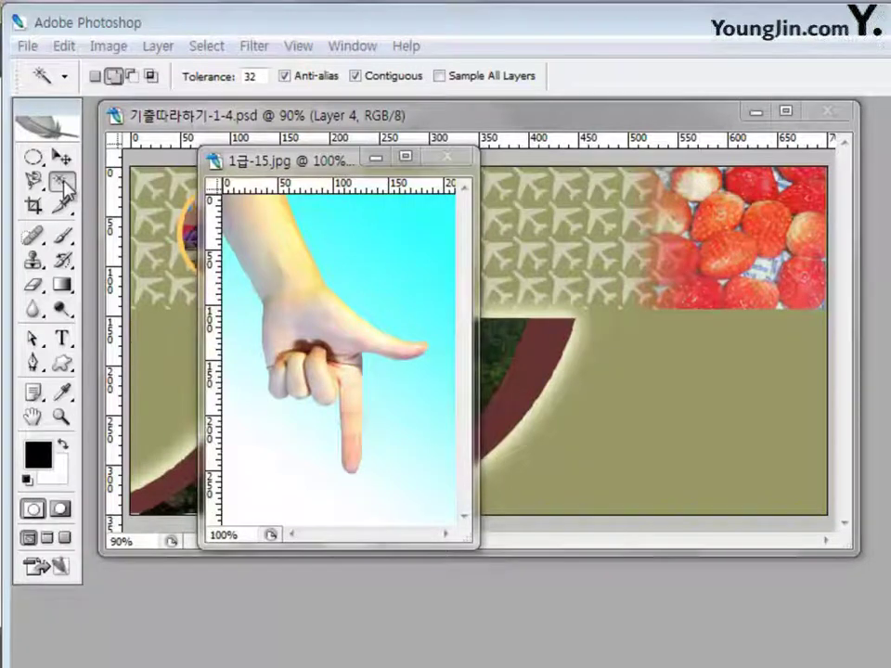
click(112, 78)
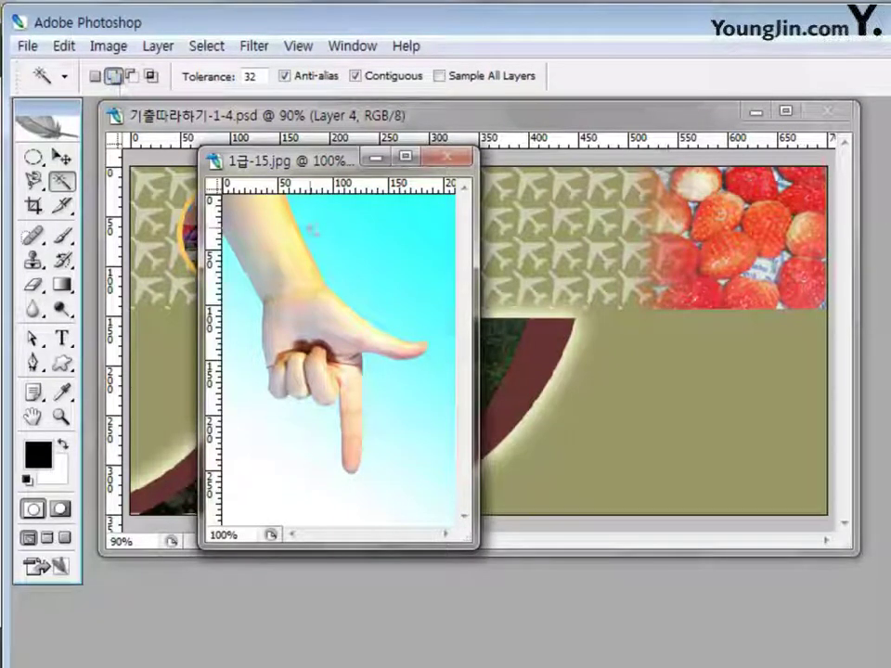
click(353, 236)
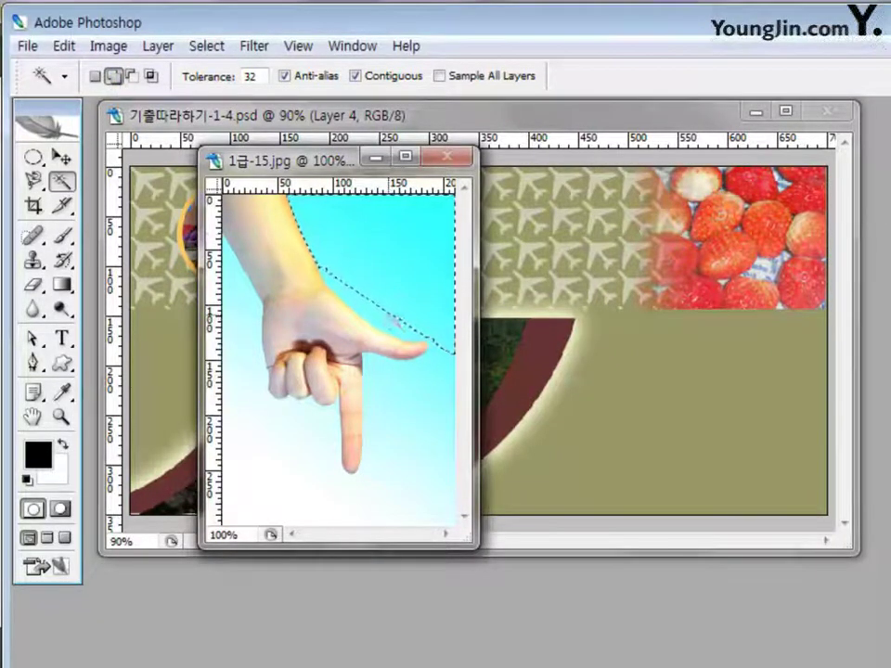
click(406, 410)
click(328, 502)
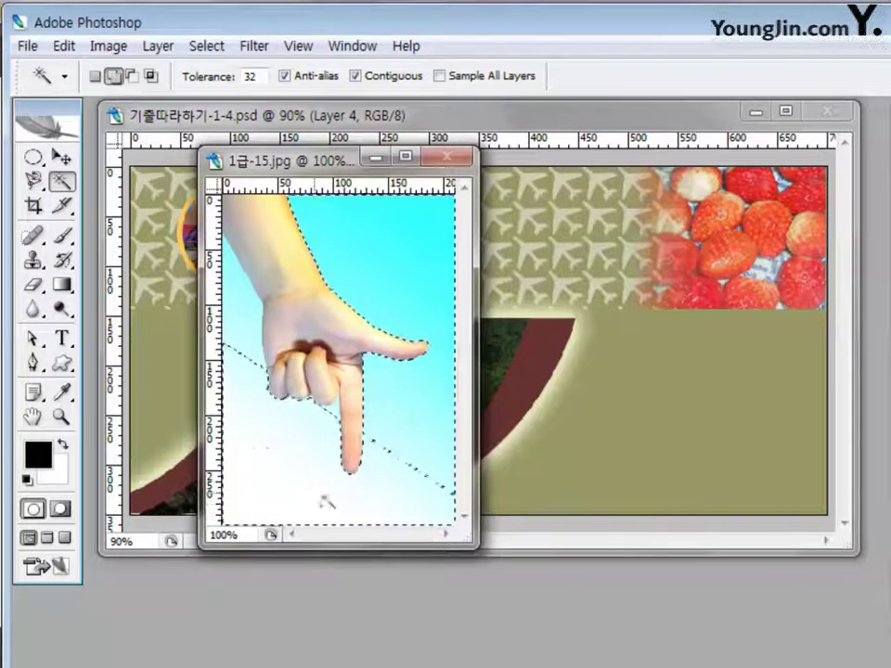
click(407, 484)
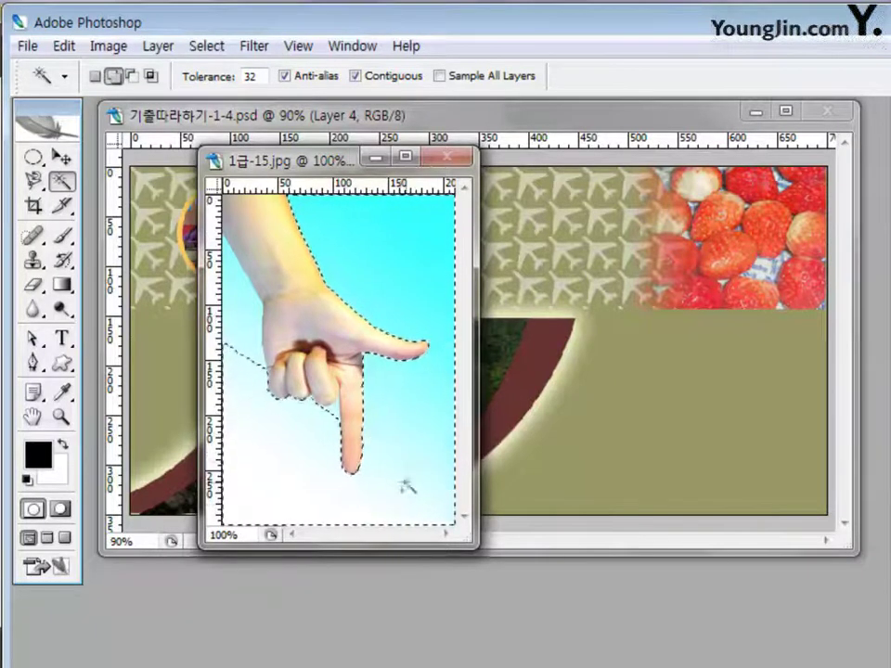
click(329, 417)
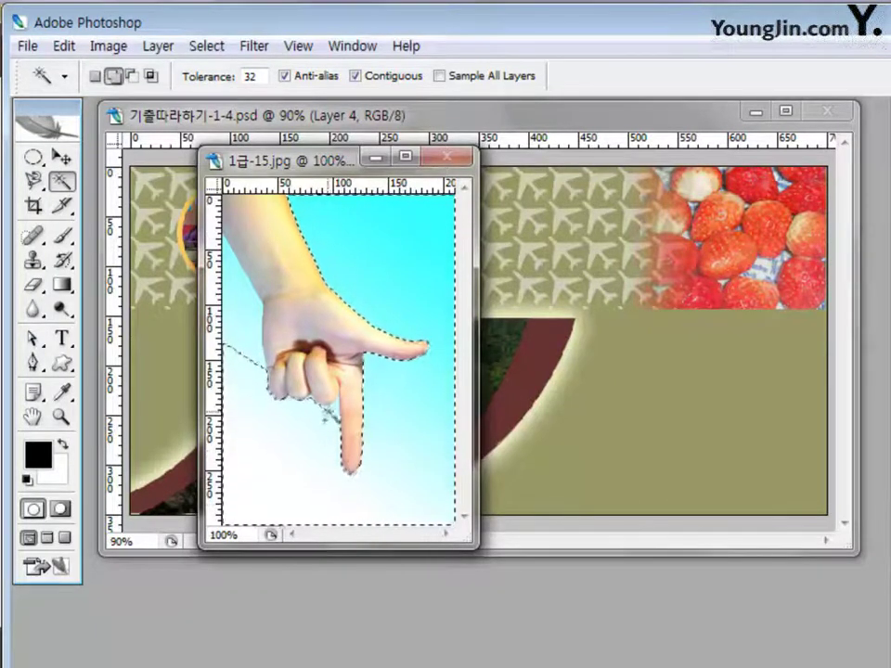
click(246, 269)
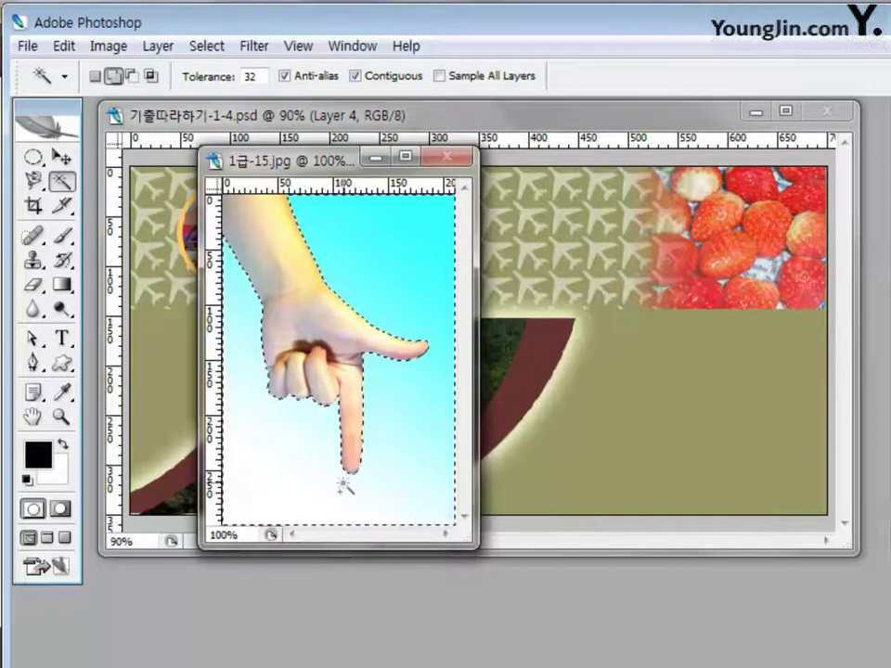
key(ctrl+shift+i)
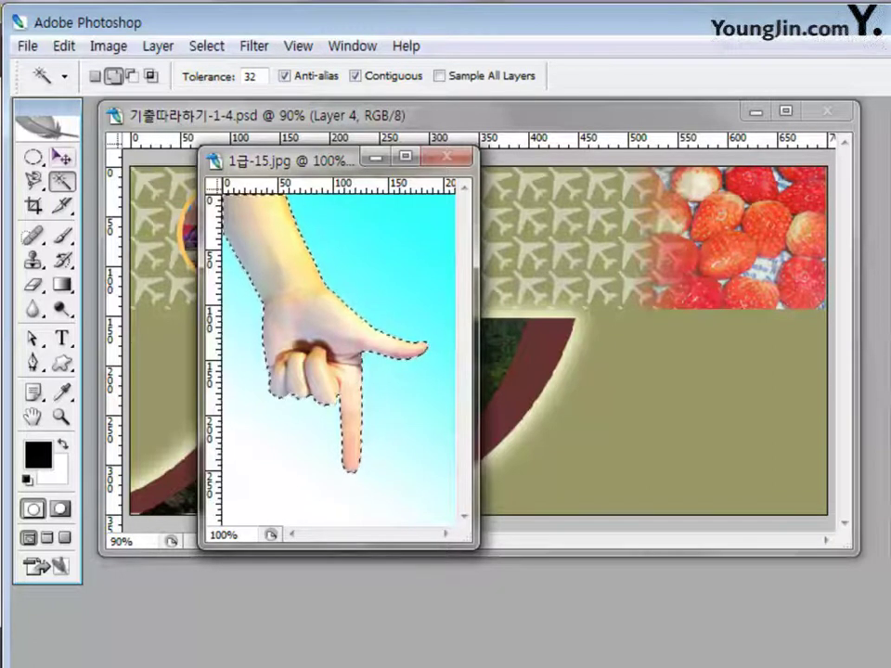
Copy the selected hand into the banner below the strawberries and reorient it with a horizontal flip and a 90° clockwise rotation.
click(61, 157)
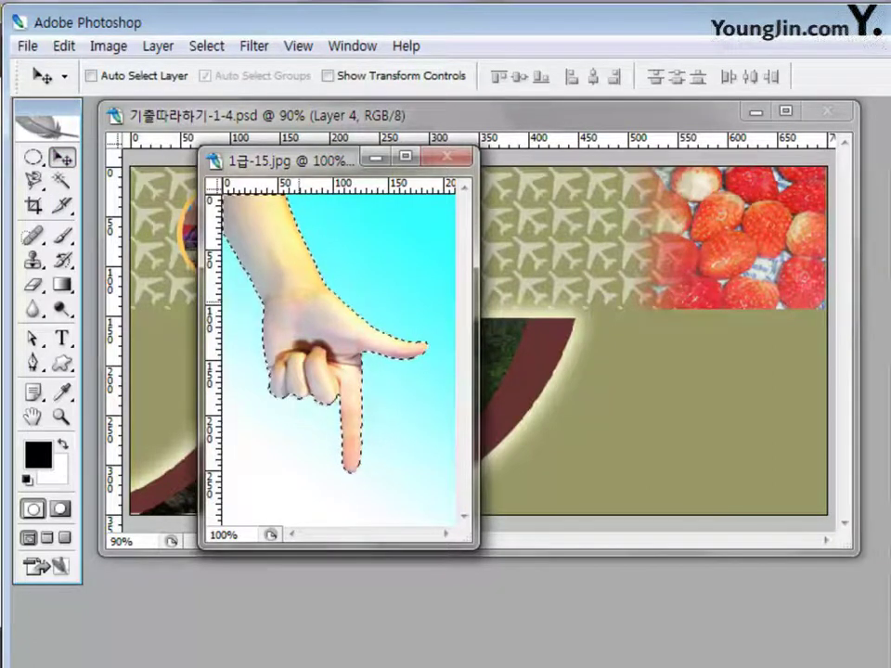
drag(315, 371, 714, 421)
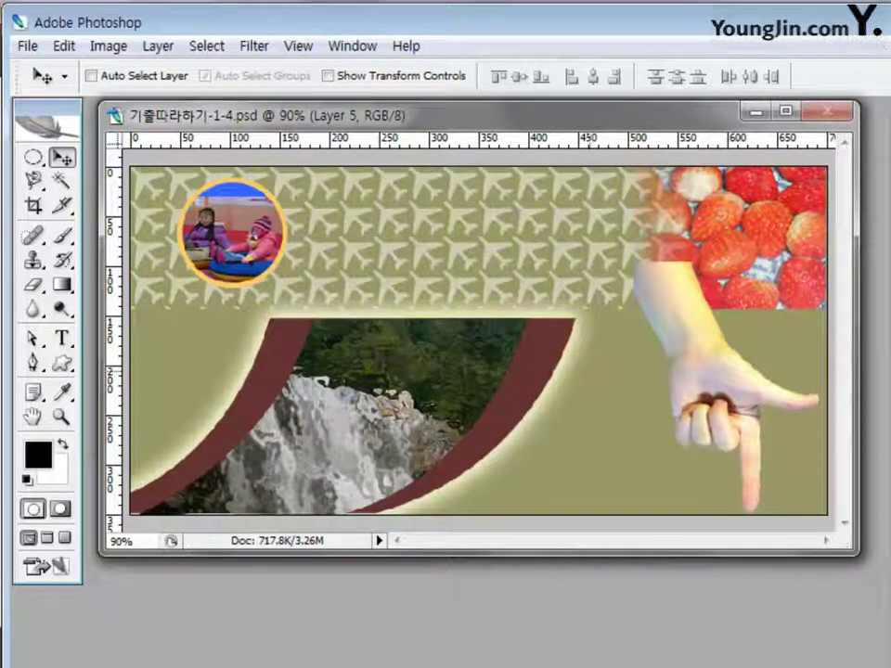
key(ctrl+t)
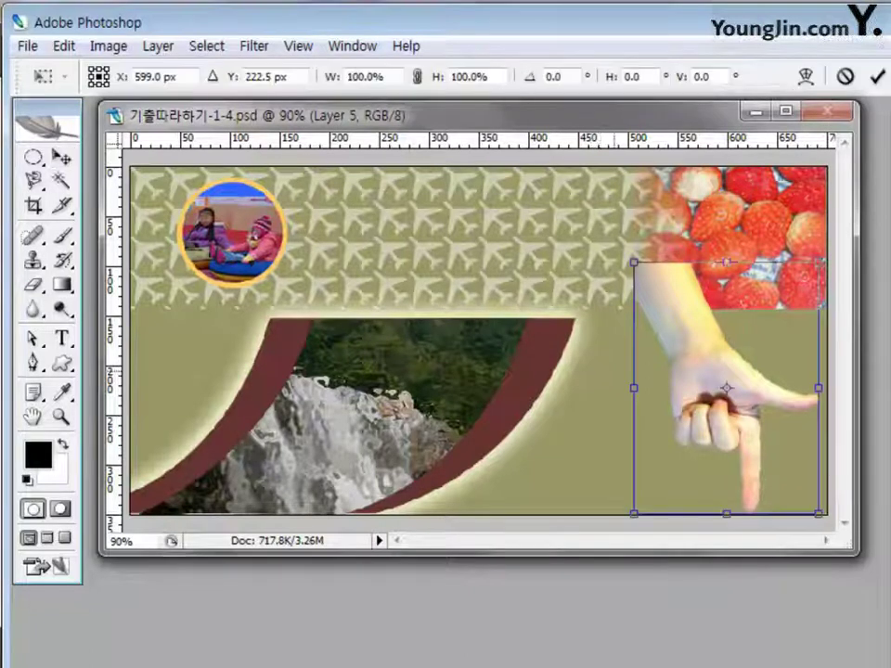
right_click(647, 291)
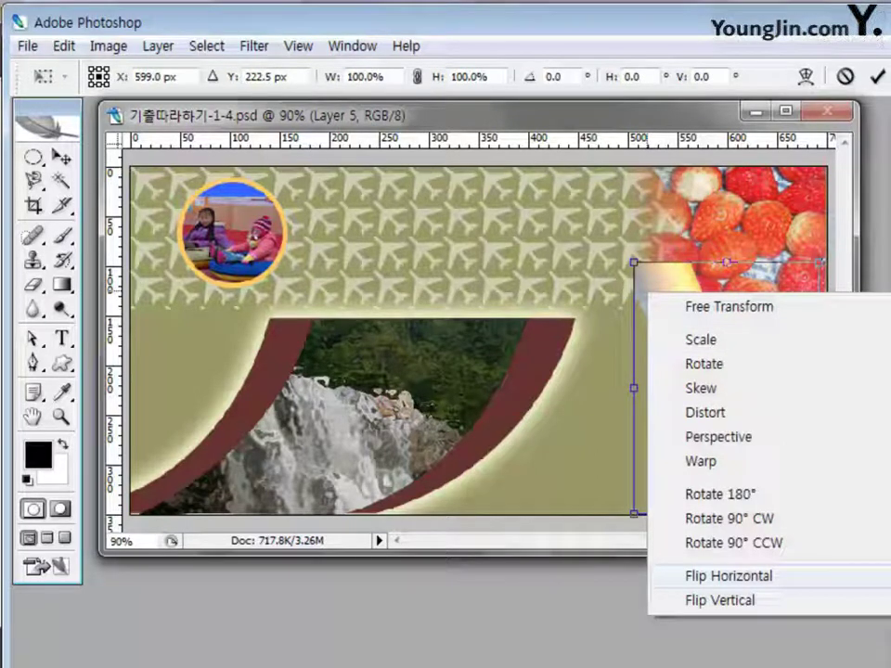
click(733, 577)
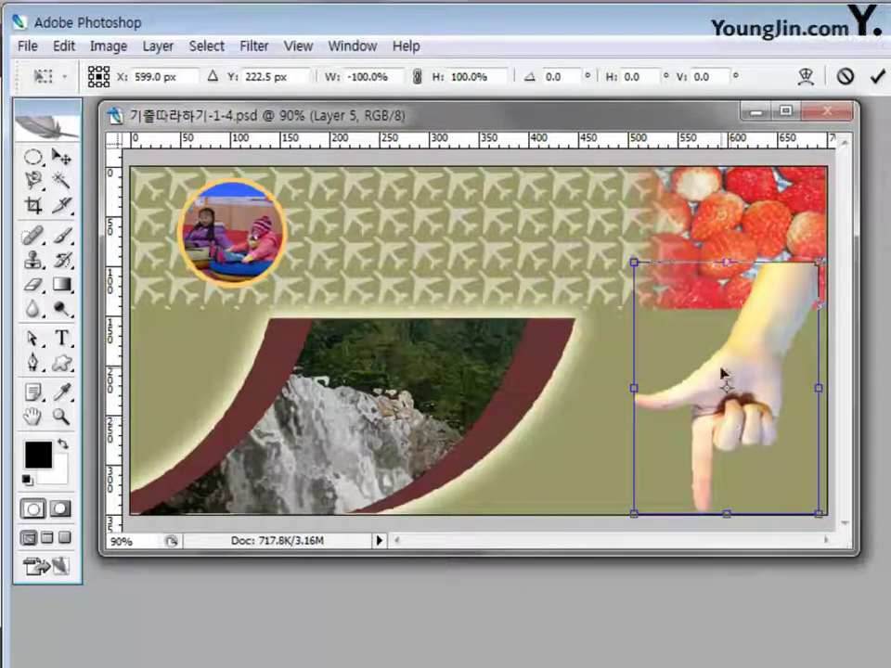
right_click(671, 301)
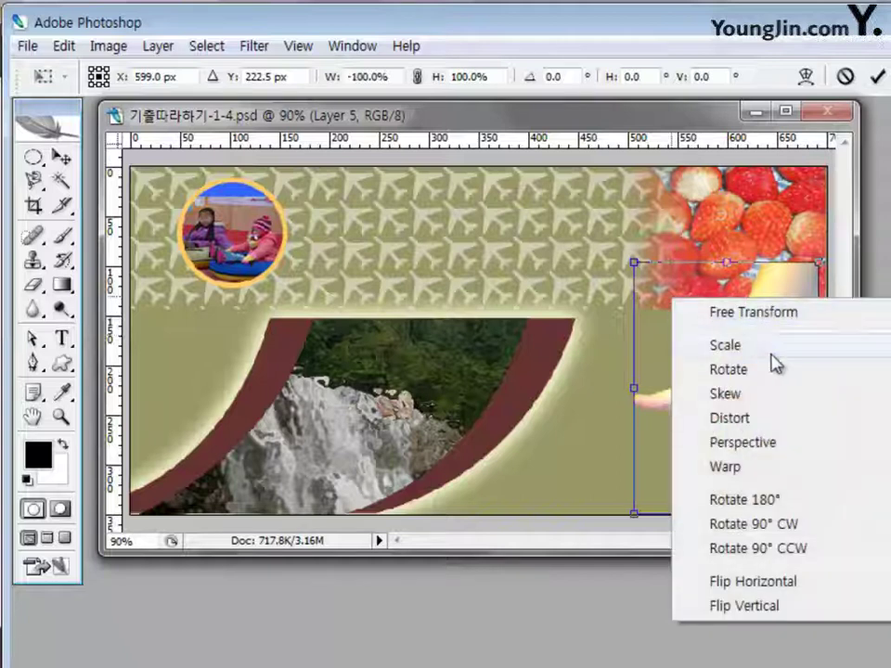
click(748, 527)
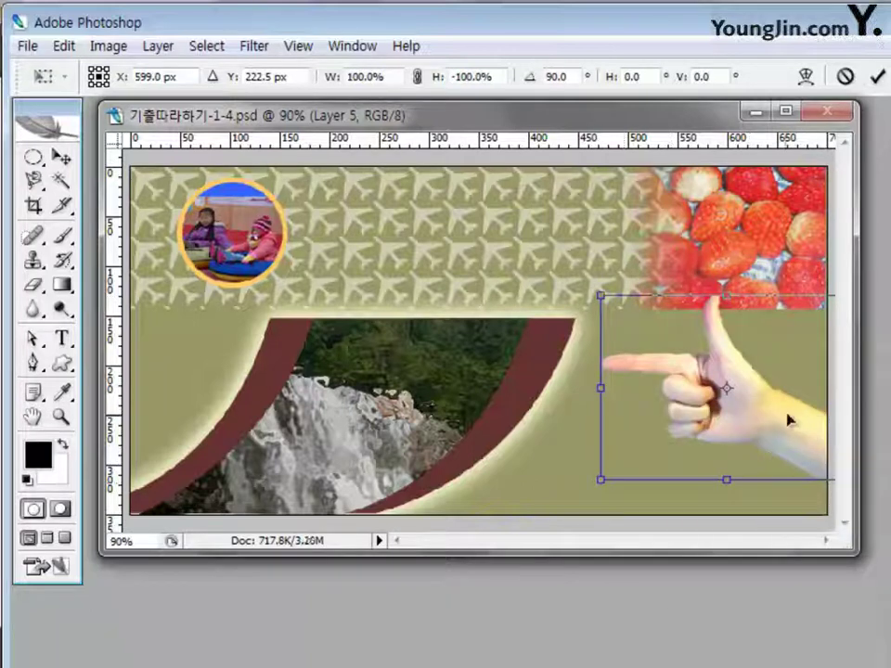
Scale the hand to 75% and place it in the banner's lower-right corner with the wrist against the right edge.
drag(785, 408, 784, 442)
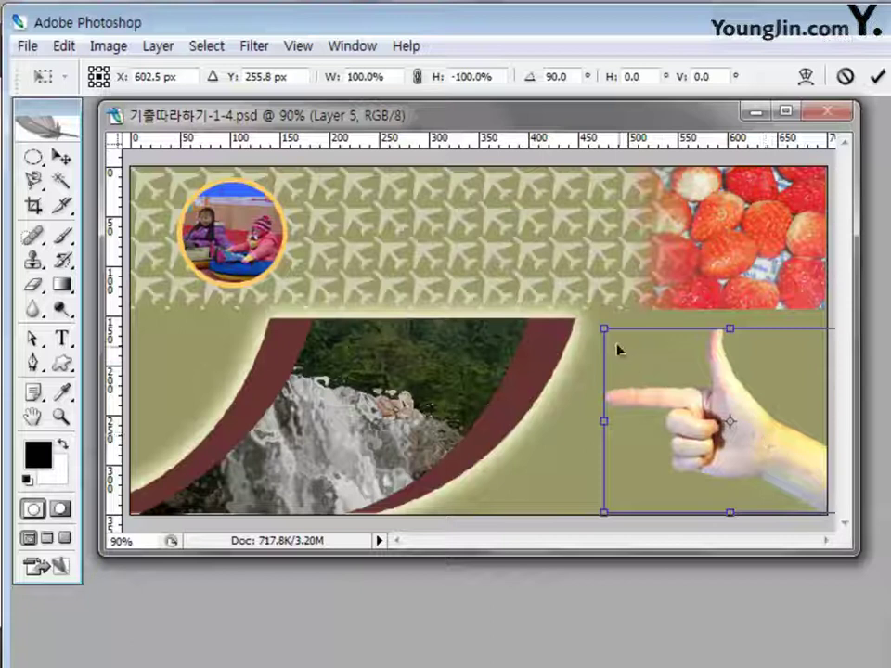
drag(604, 328, 661, 379)
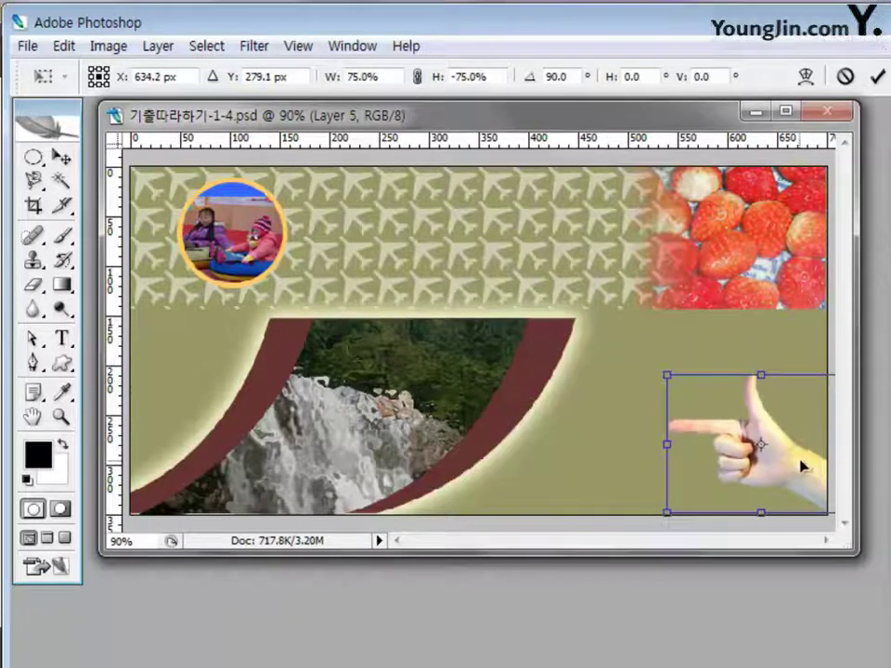
drag(801, 465, 777, 468)
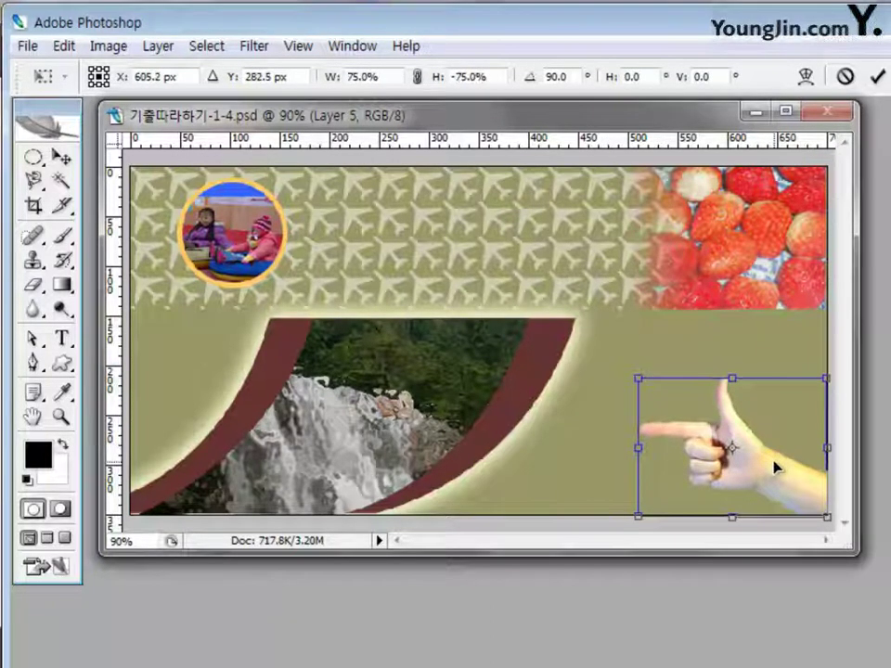
key(Return)
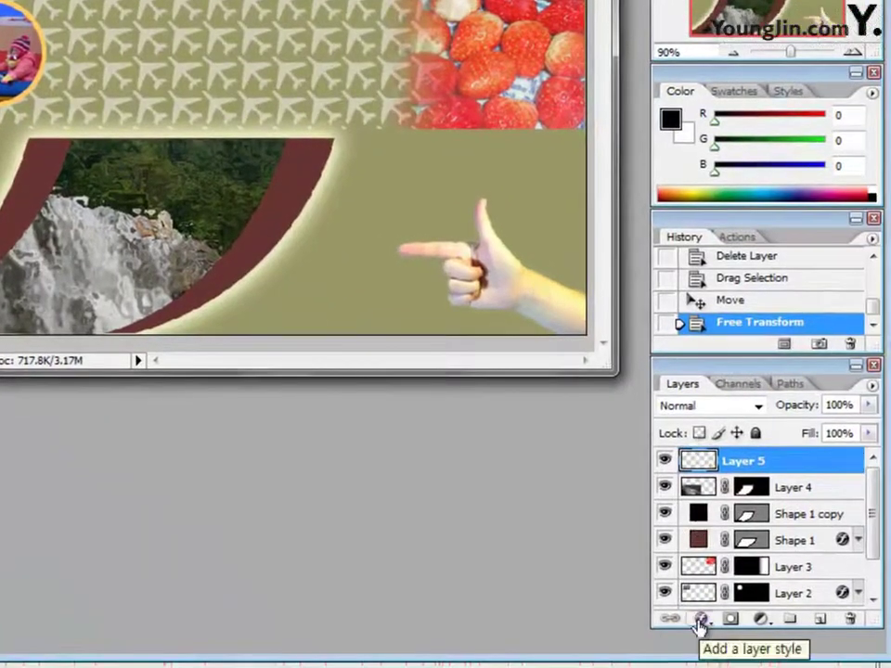
Add an Outer Glow with 24% spread and 15 px size to the hand and set its layer opacity to 60%.
click(700, 620)
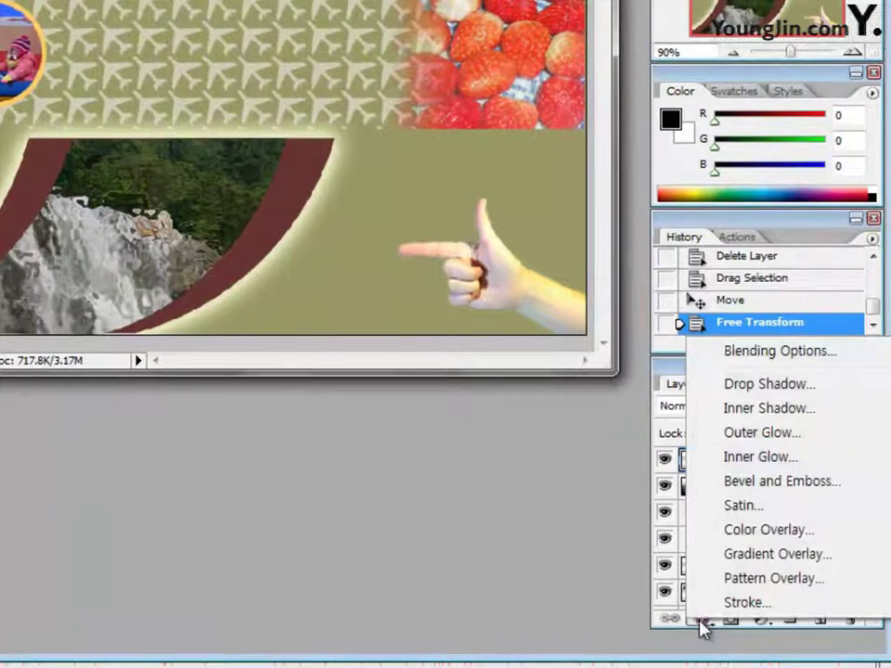
click(738, 440)
drag(427, 93, 397, 3)
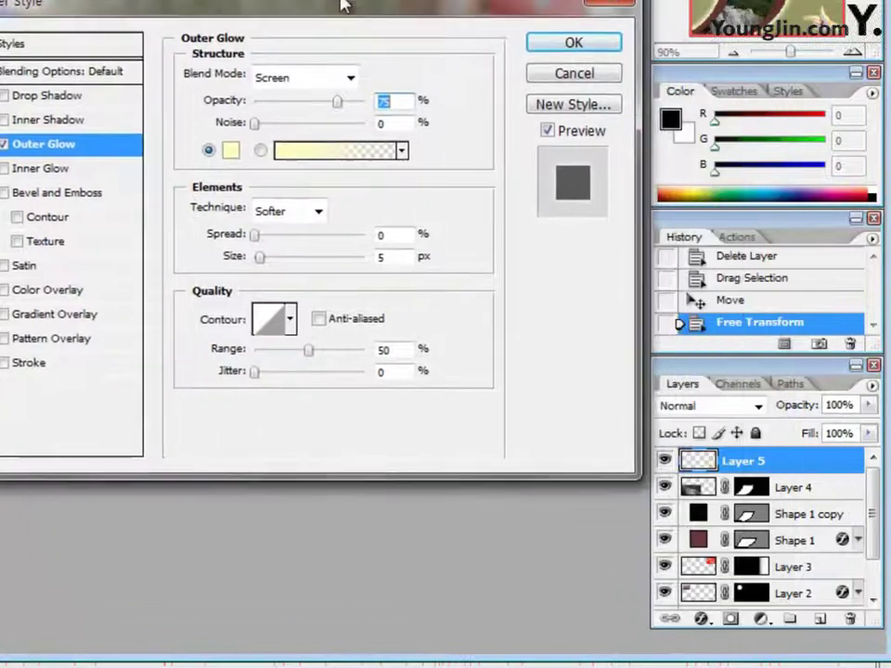
click(397, 234)
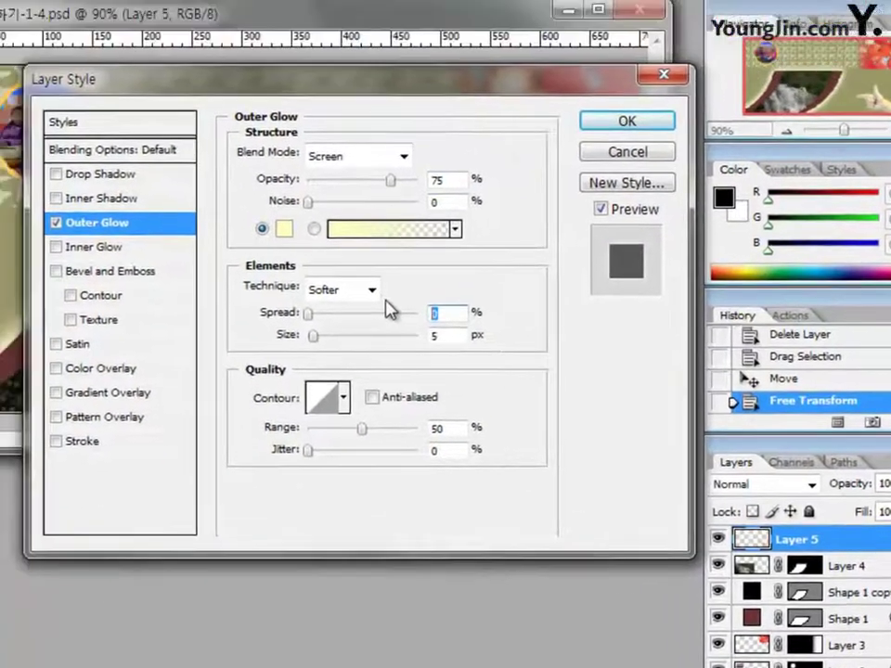
text(24)
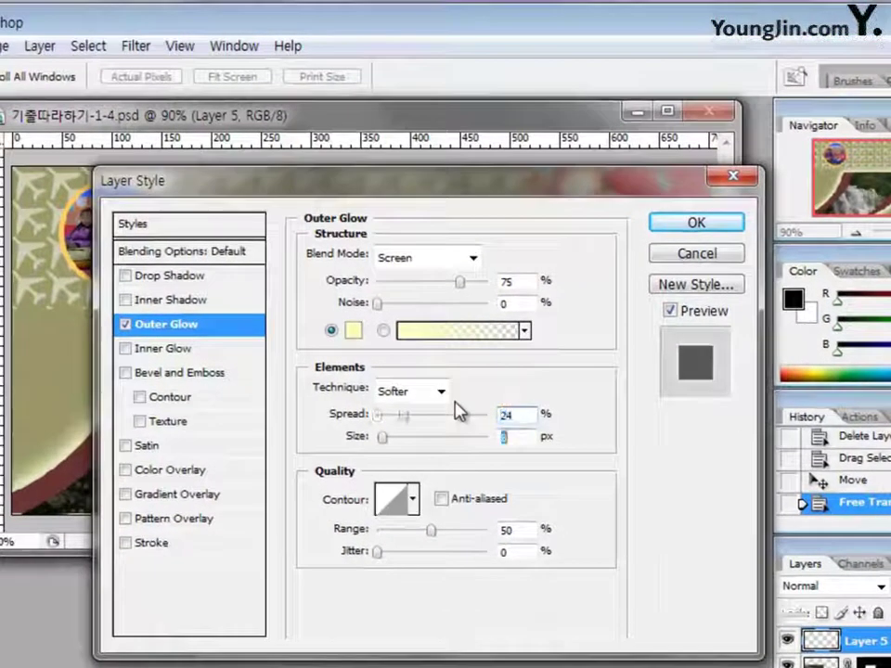
text(15)
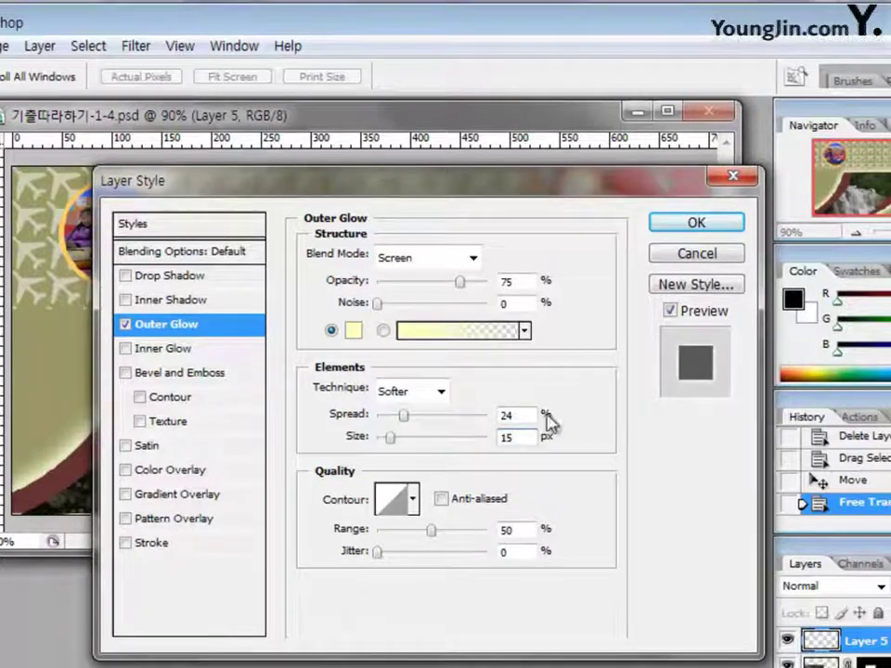
click(668, 226)
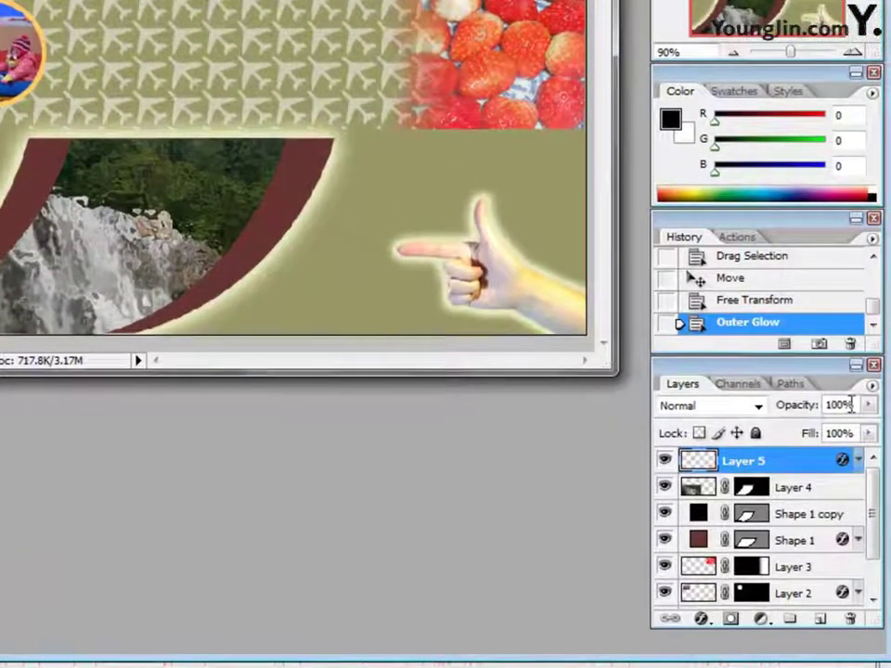
double_click(854, 404)
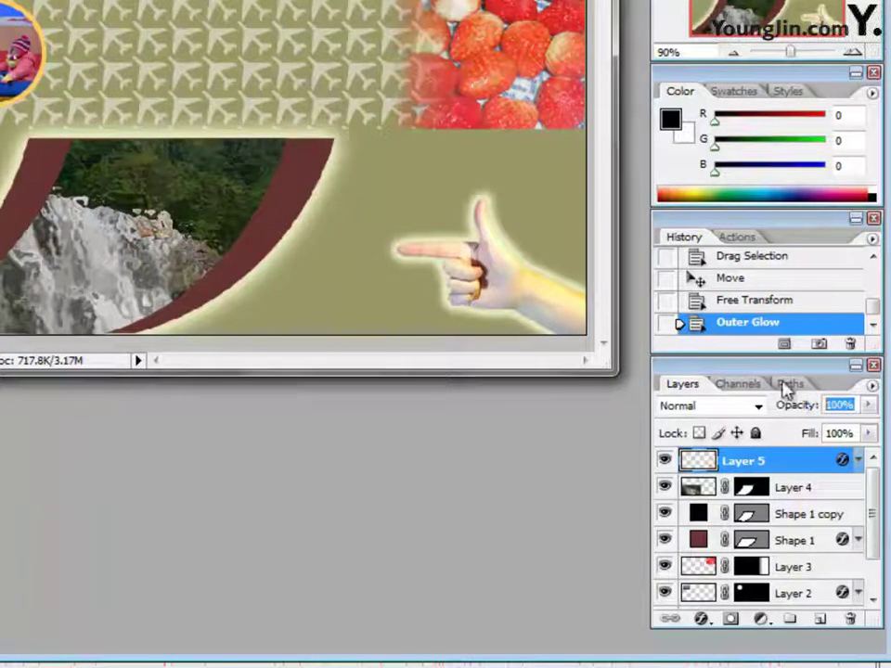
text(60)
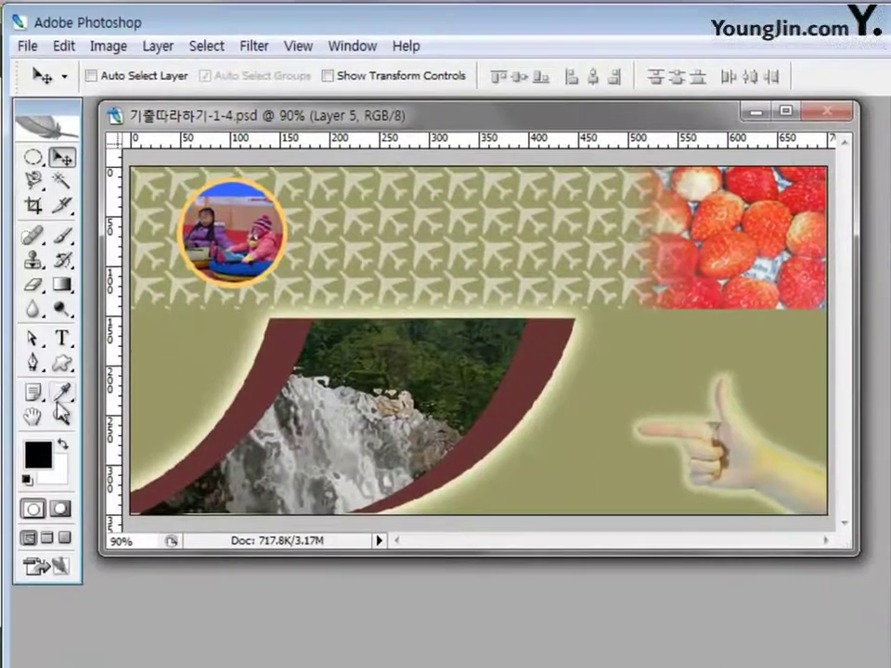
Draw a #666600 rectangle shape about 45 px high across the full banner width, along the lower edge of the airplane band.
click(61, 363)
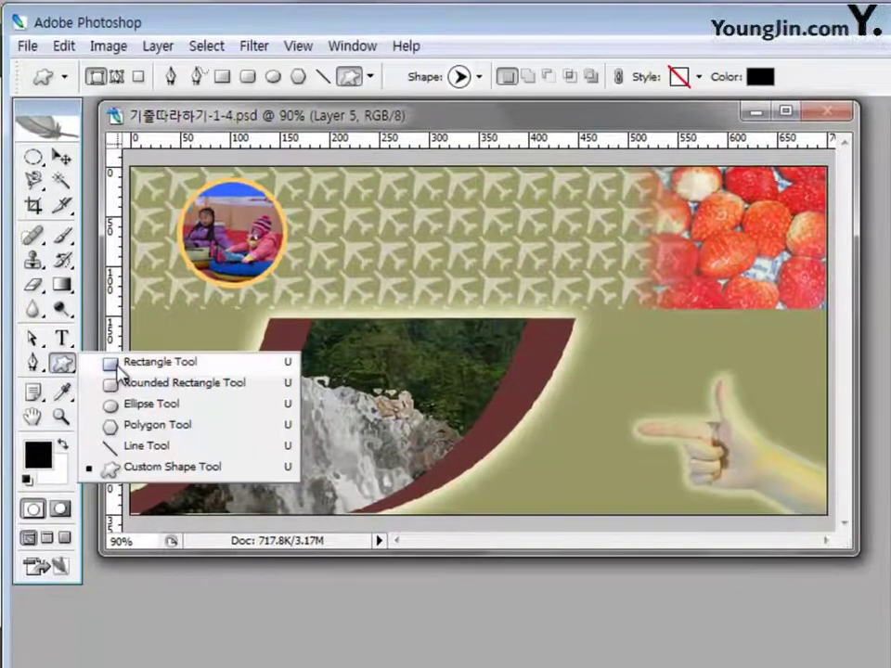
click(113, 363)
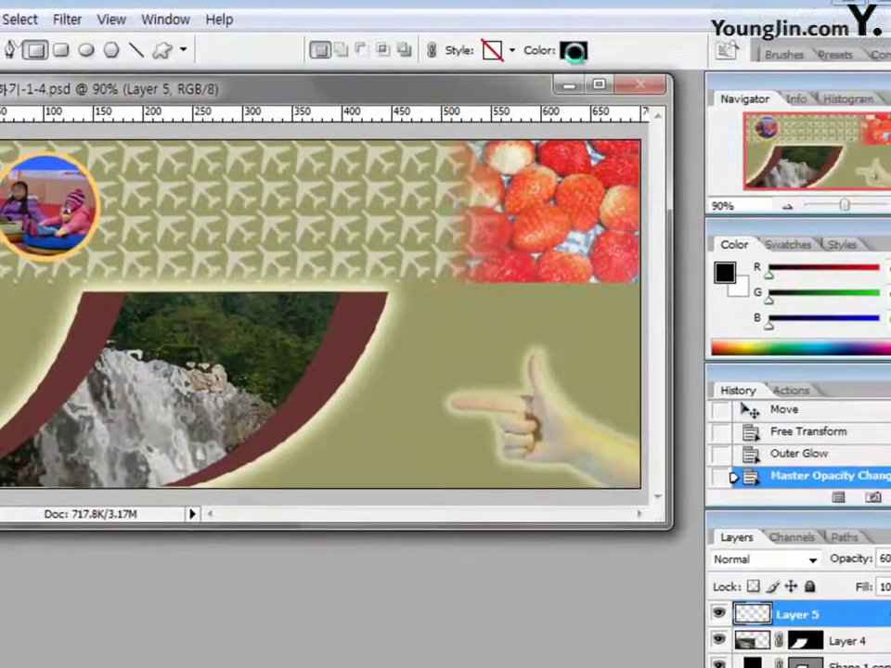
click(760, 76)
drag(756, 484, 657, 469)
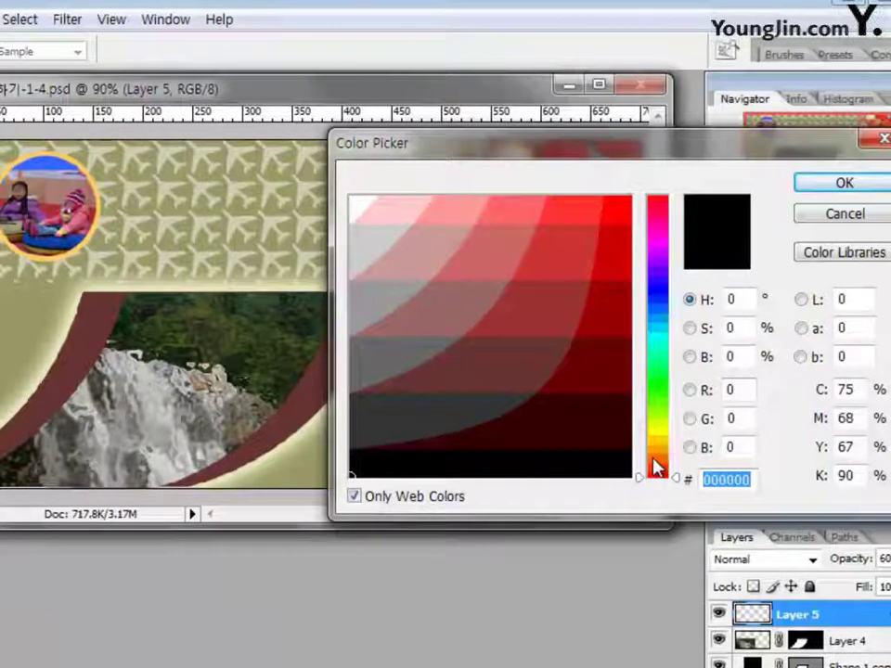
text(666600)
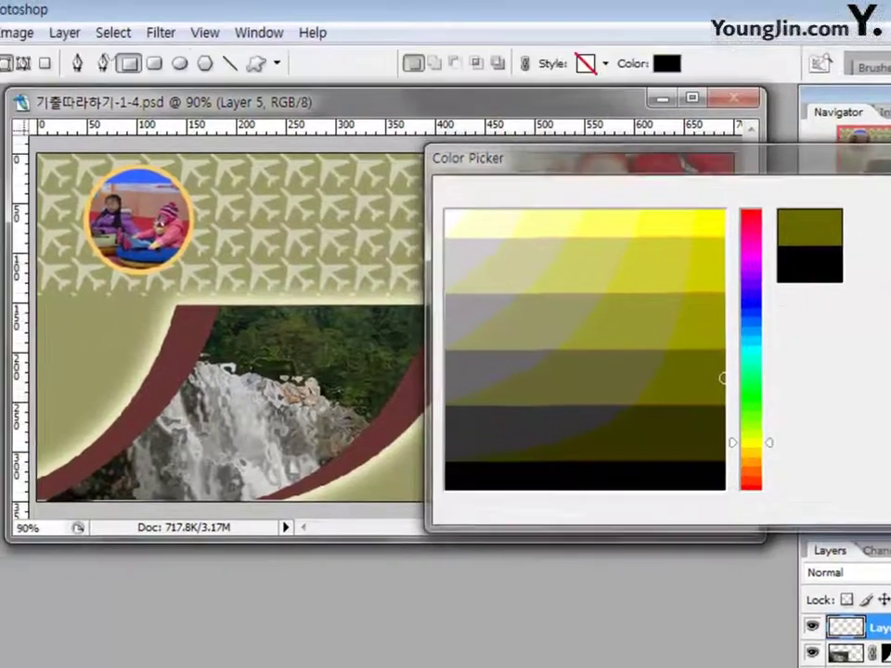
click(849, 185)
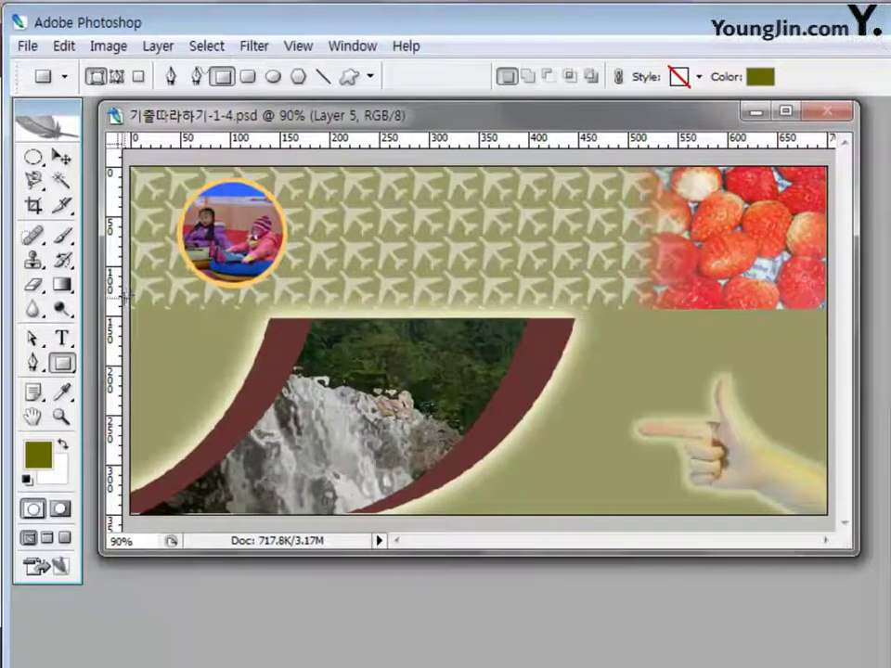
drag(126, 297, 817, 345)
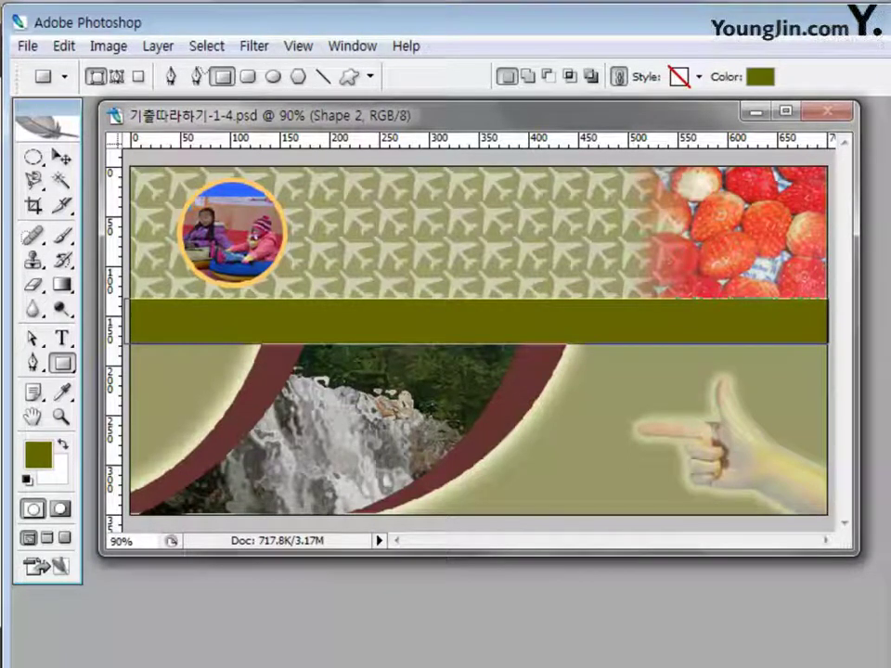
Set the Horizontal Type tool to the 궁서 font at 18 pt with white (#ffffff) text.
click(61, 340)
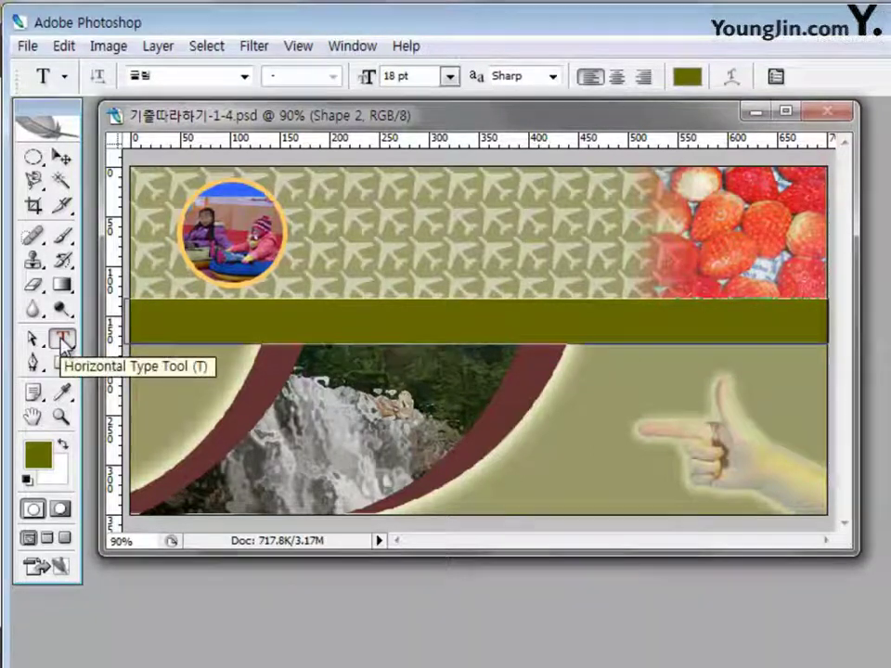
click(246, 77)
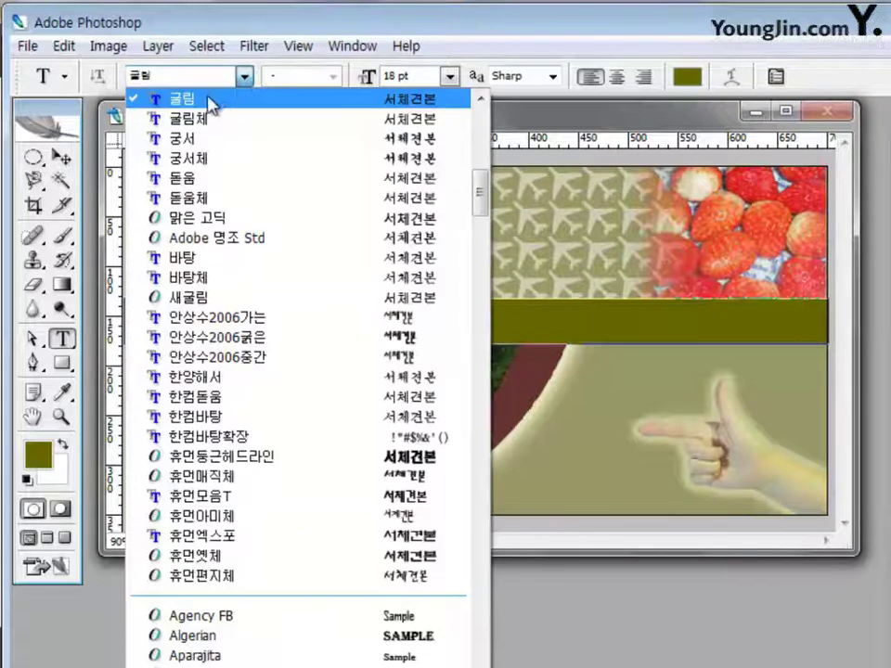
click(186, 135)
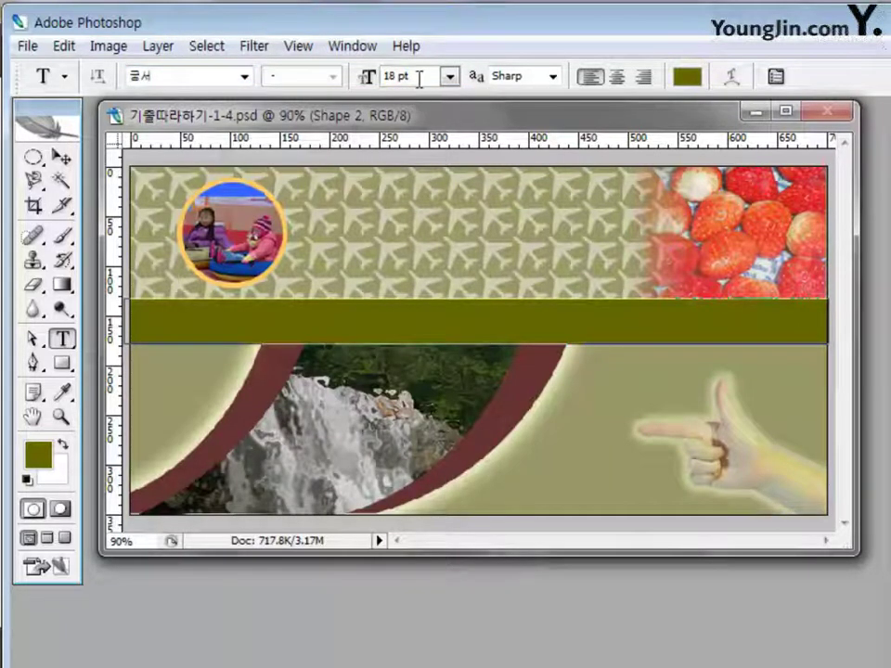
click(419, 78)
text(1)
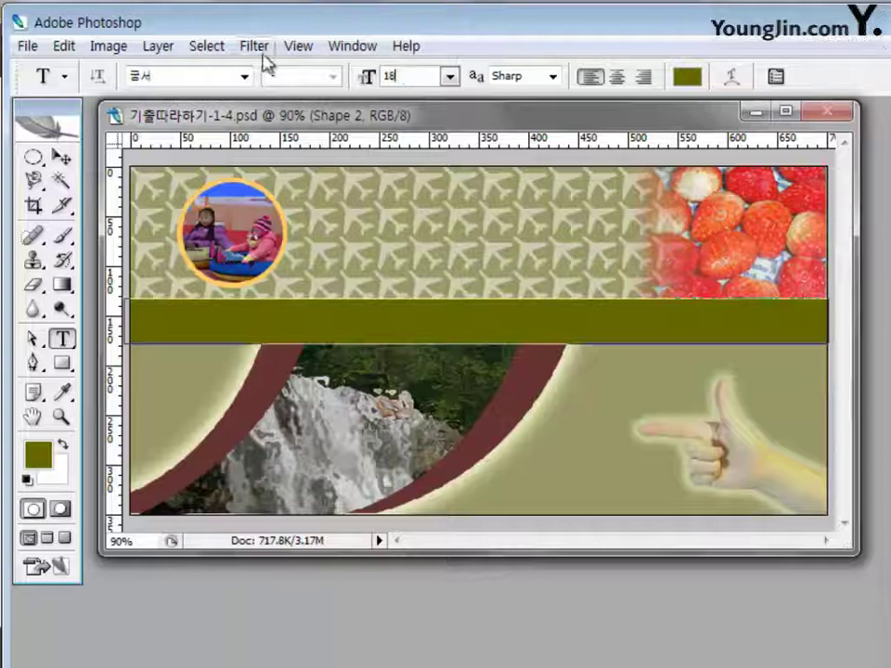
text(8)
click(686, 77)
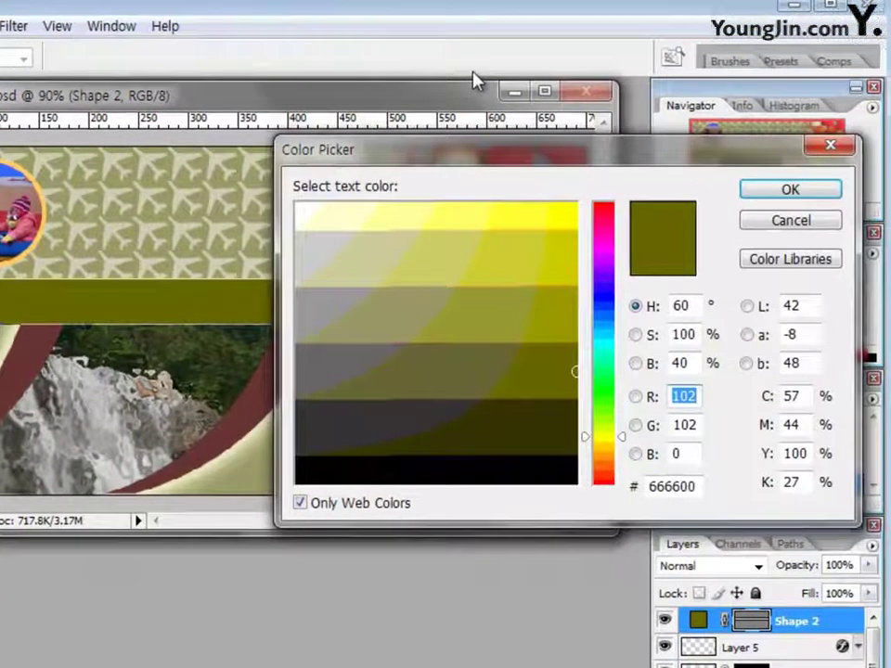
click(298, 207)
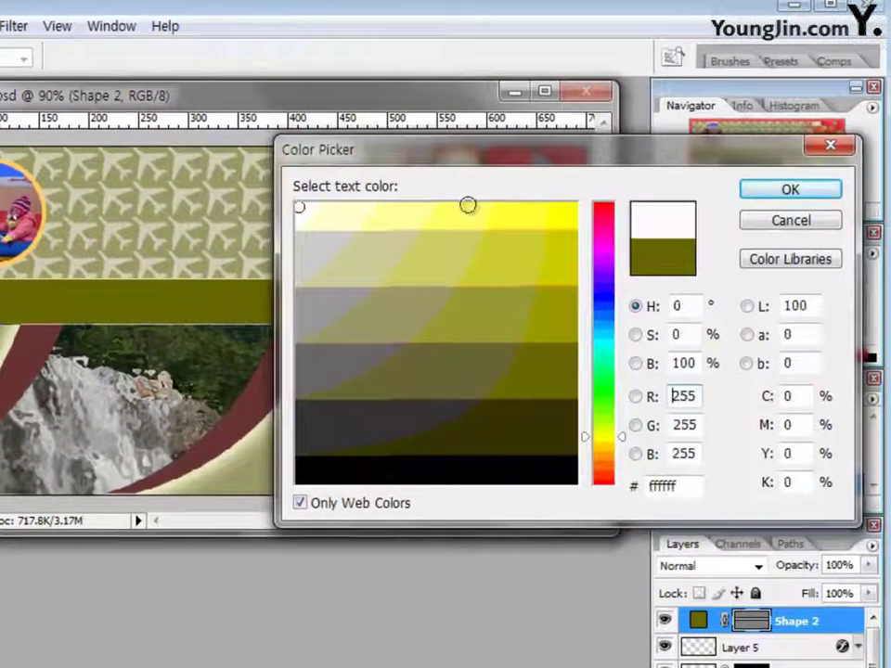
click(762, 193)
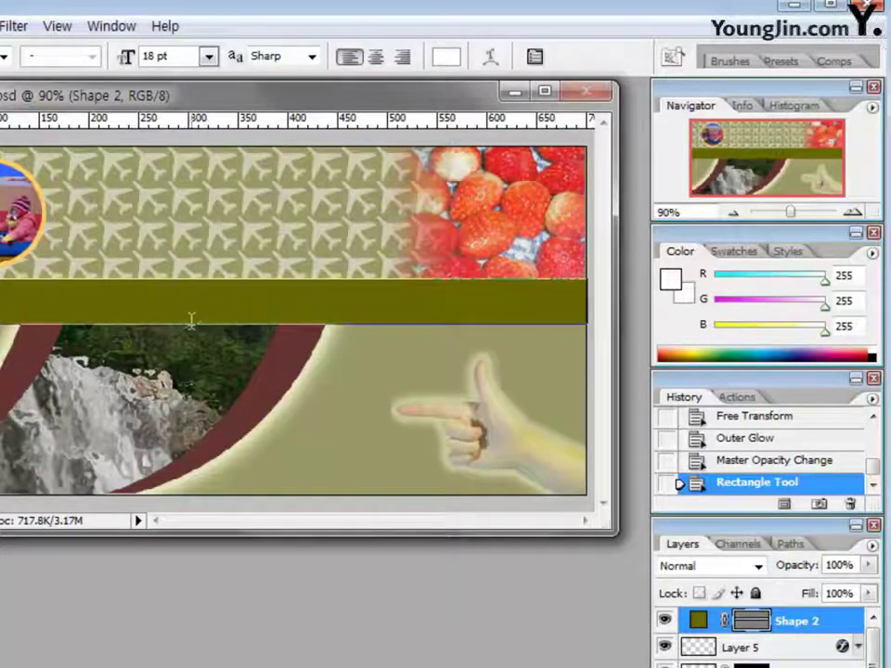
Add the menu text "여행안내 / 맛집소개 / 자유게시판 / 사이트 맵" on the right part of the dark olive bar, above the Shape 2 layer.
click(742, 647)
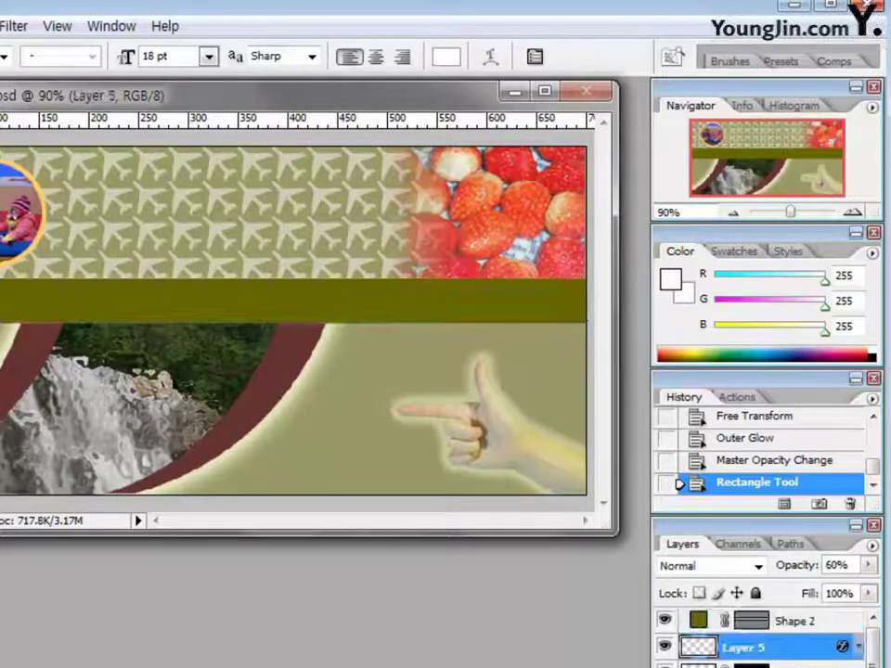
click(780, 620)
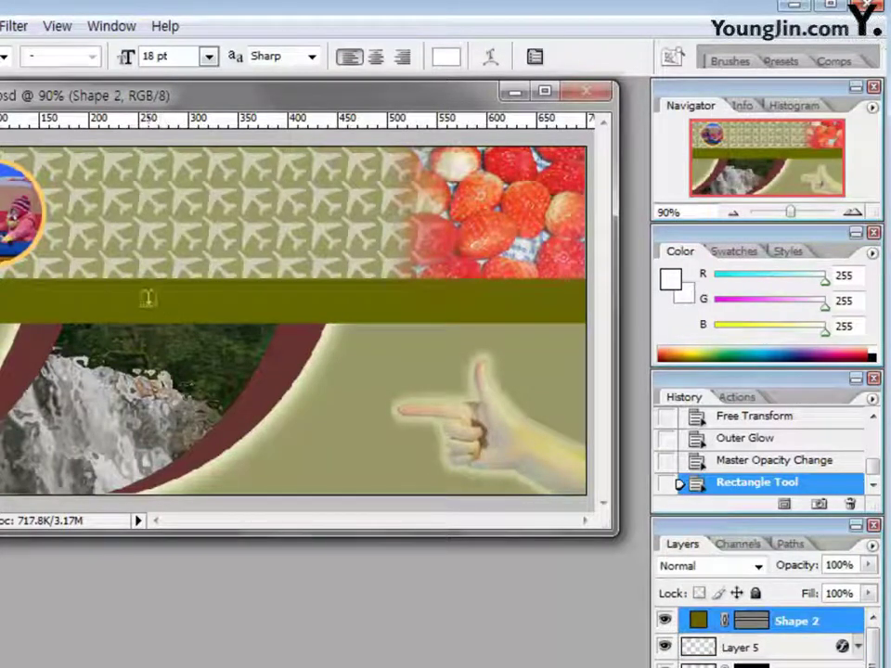
click(137, 304)
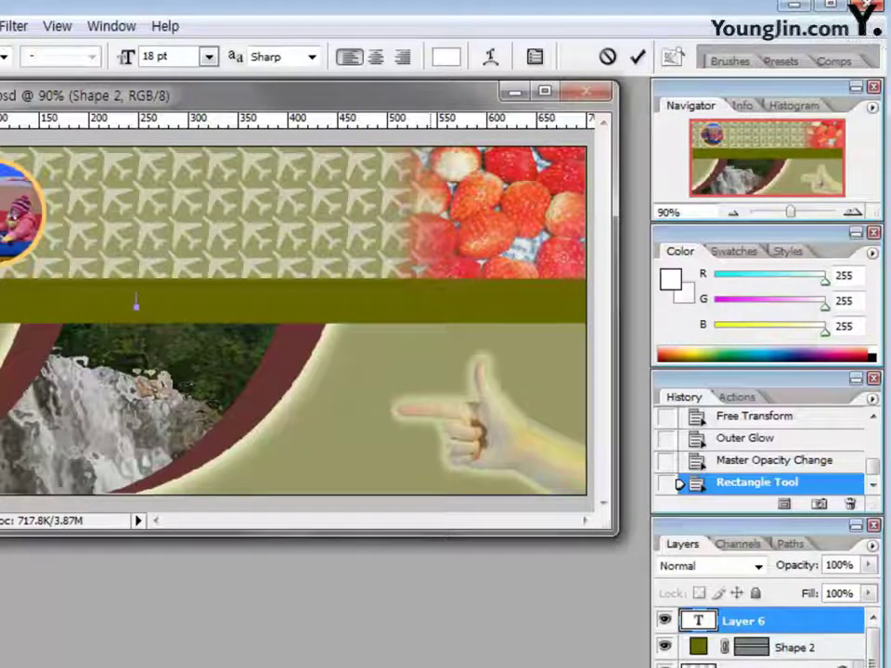
text(du)
key(BackSpace)
key(BackSpace)
text(ㅇㅕ)
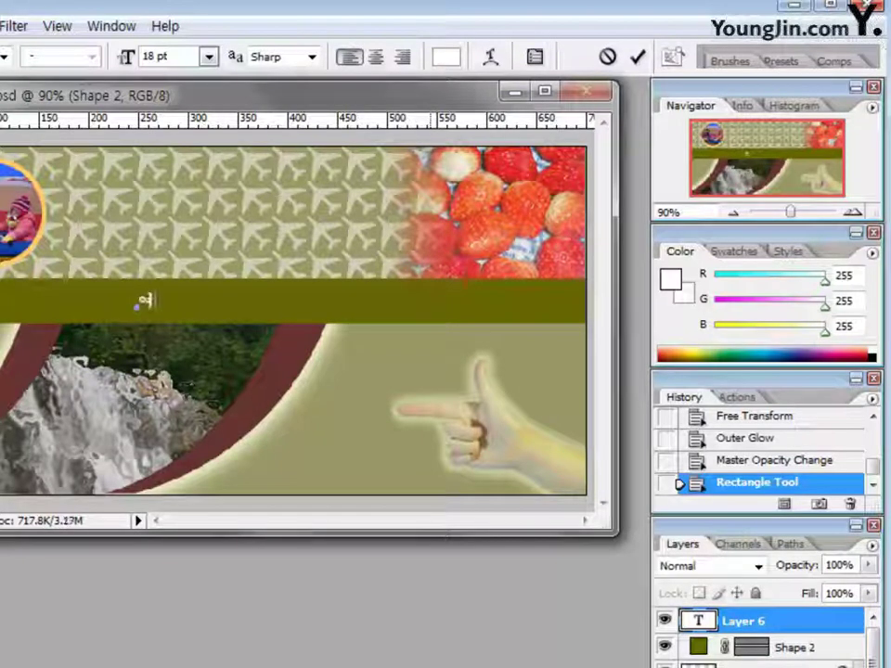
text(행의)
text(내 / )
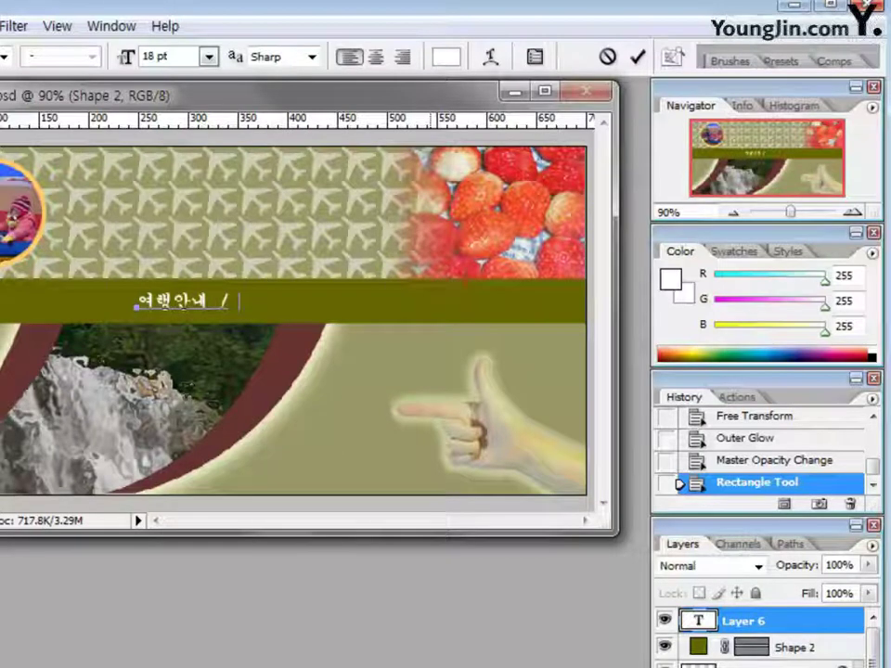
text(마ㅅ집소개)
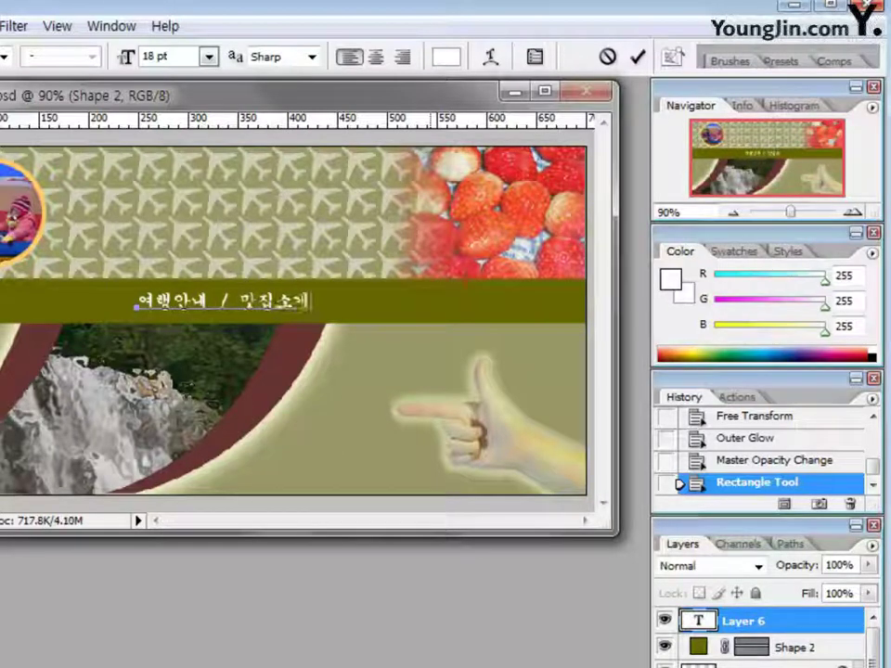
text( /)
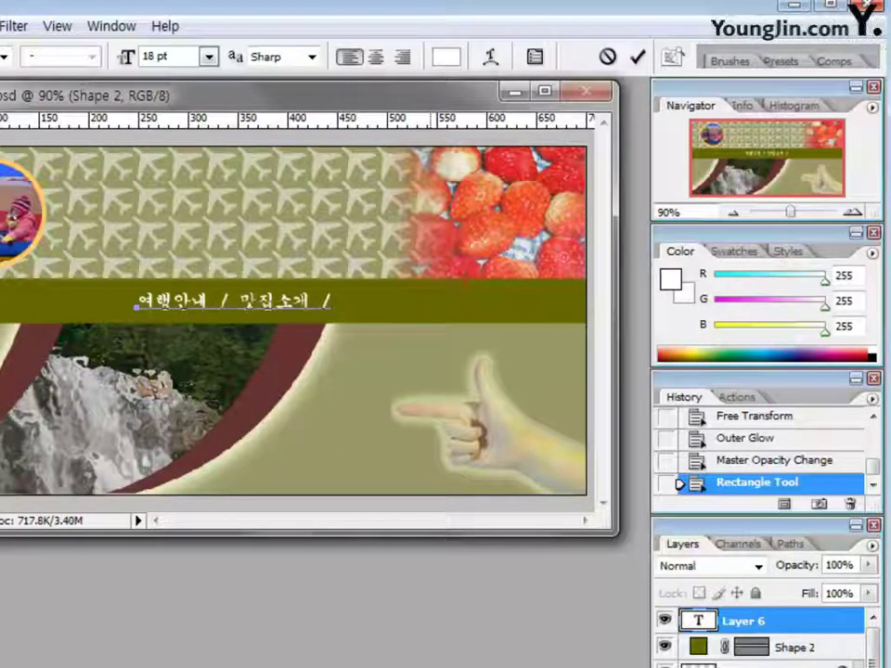
text( 자유게시판)
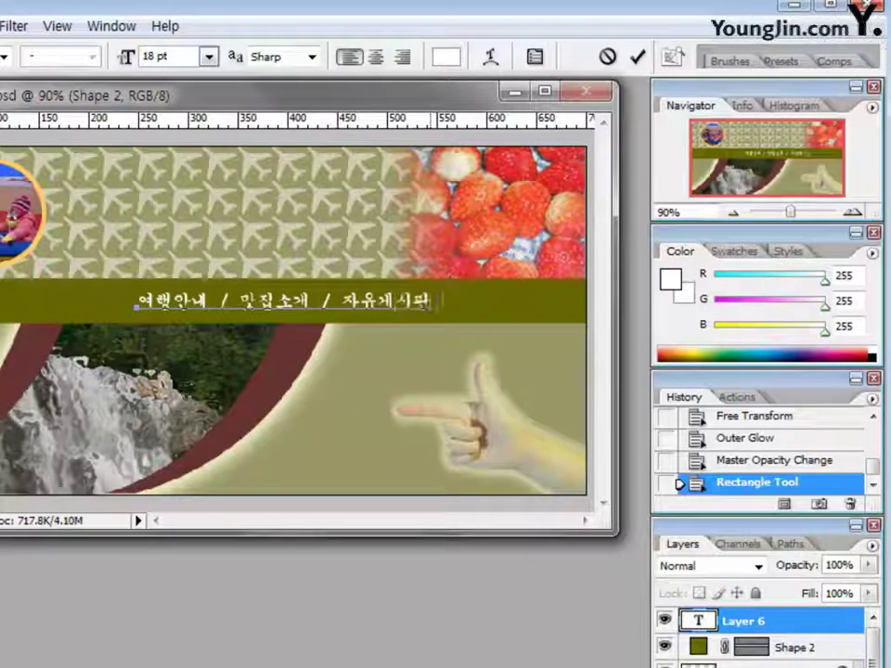
text( / 사이트 맵)
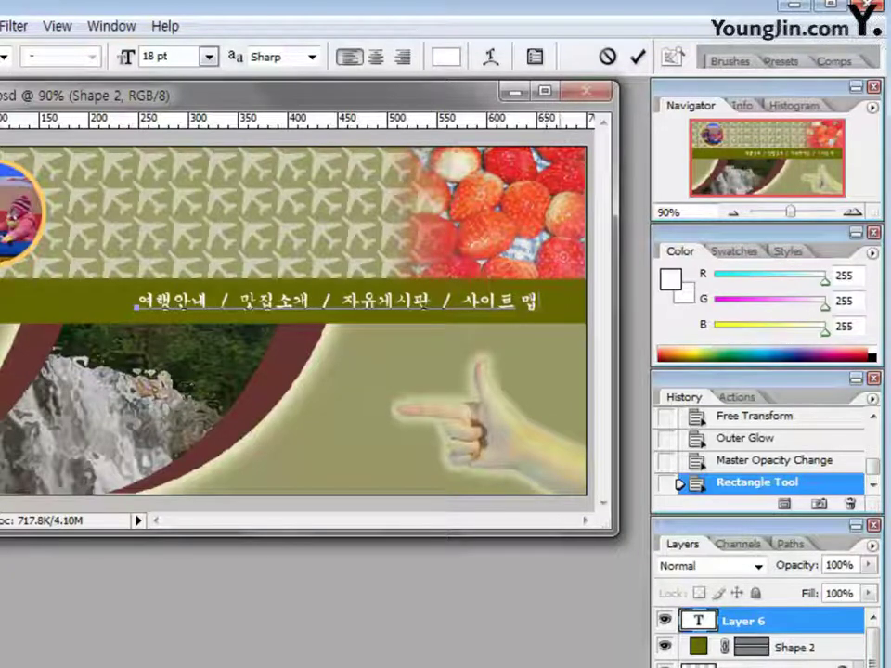
click(637, 56)
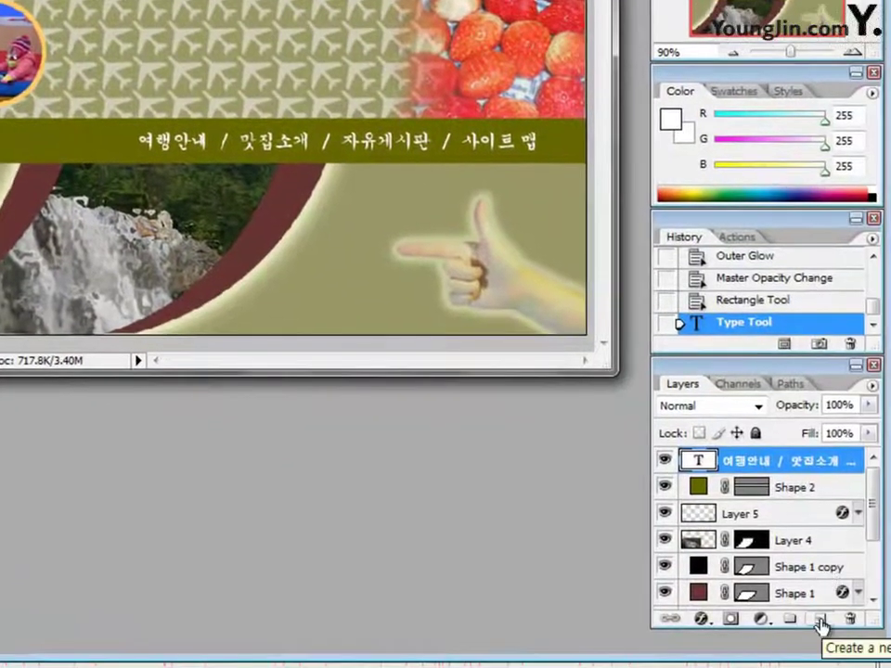
Create a new layer above the menu text and set the type to 70 pt in blue (#0000ff).
click(821, 627)
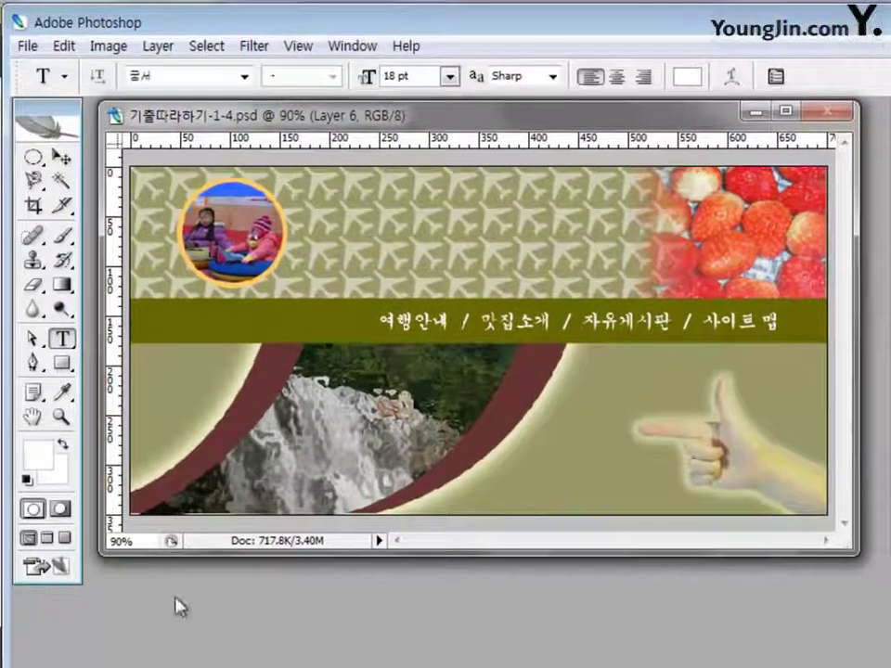
click(413, 76)
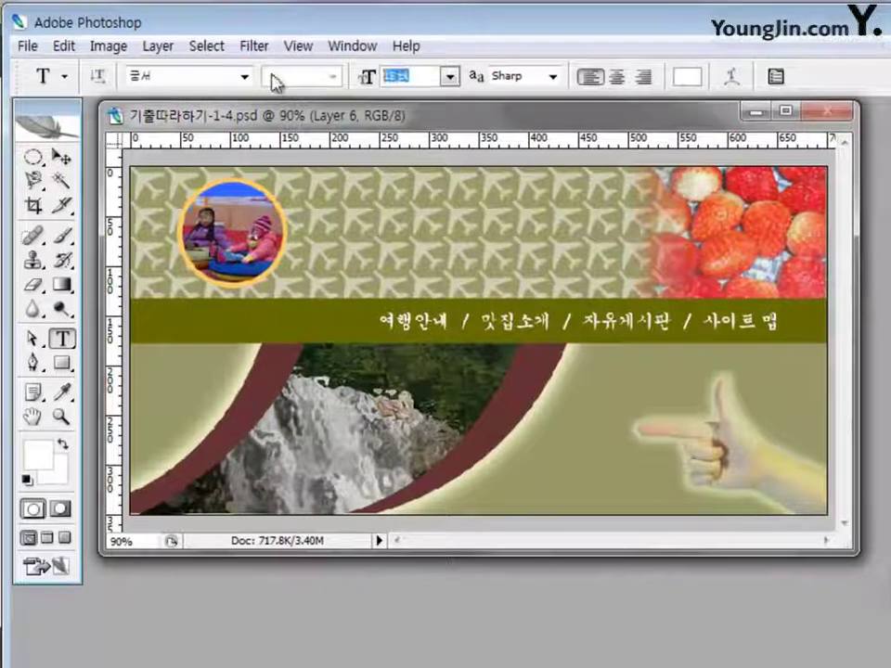
text(70)
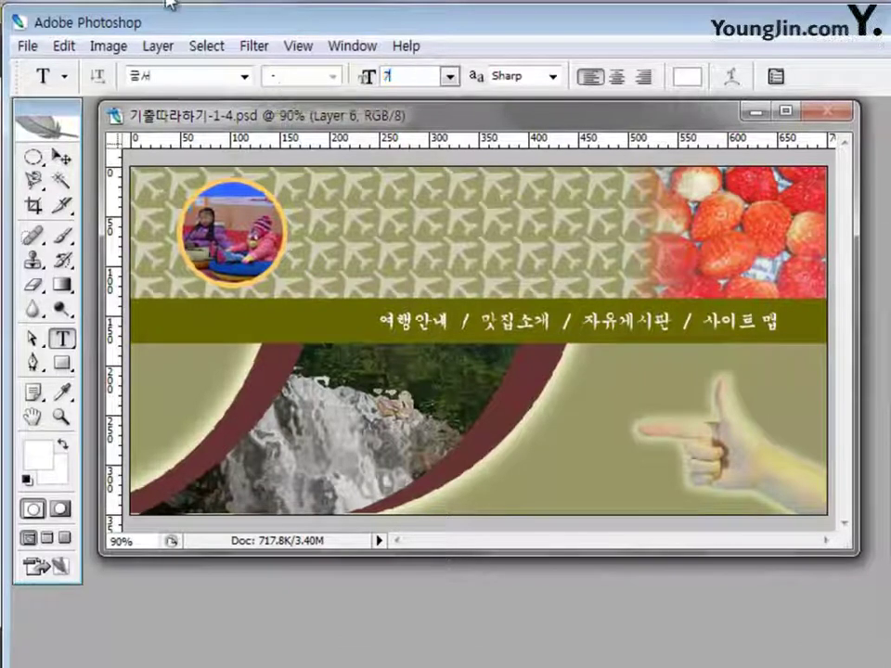
click(687, 76)
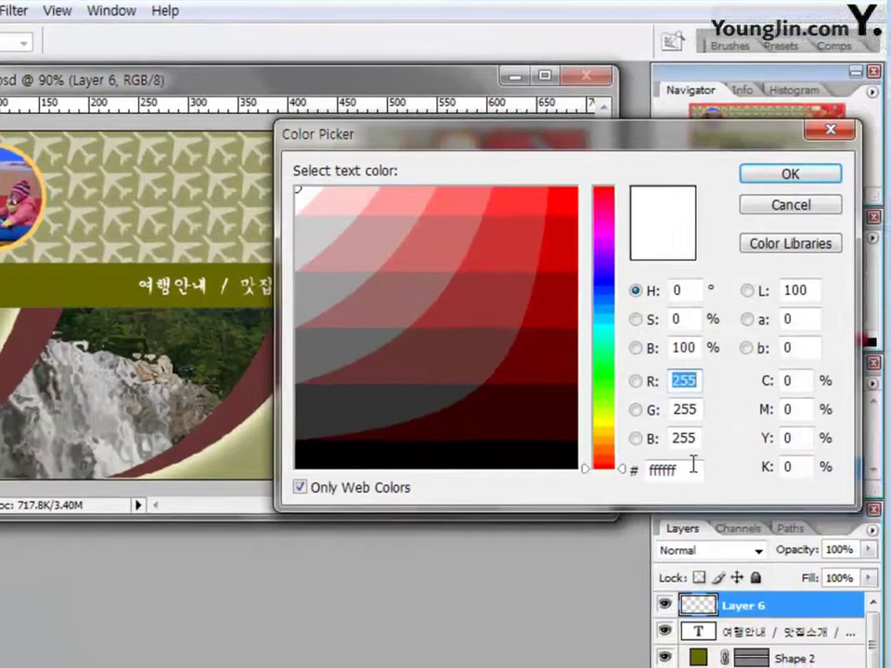
click(692, 464)
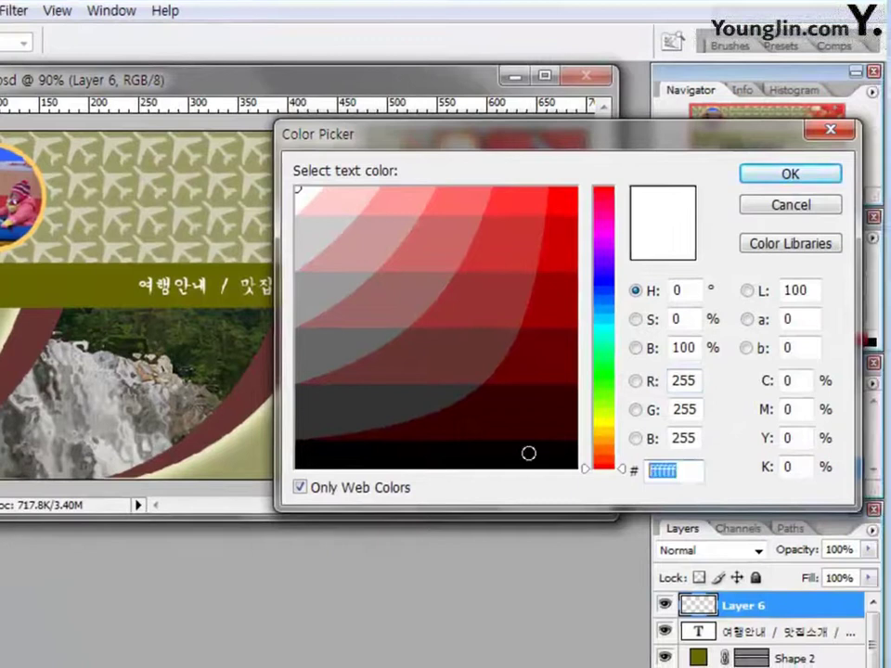
text(0000ff)
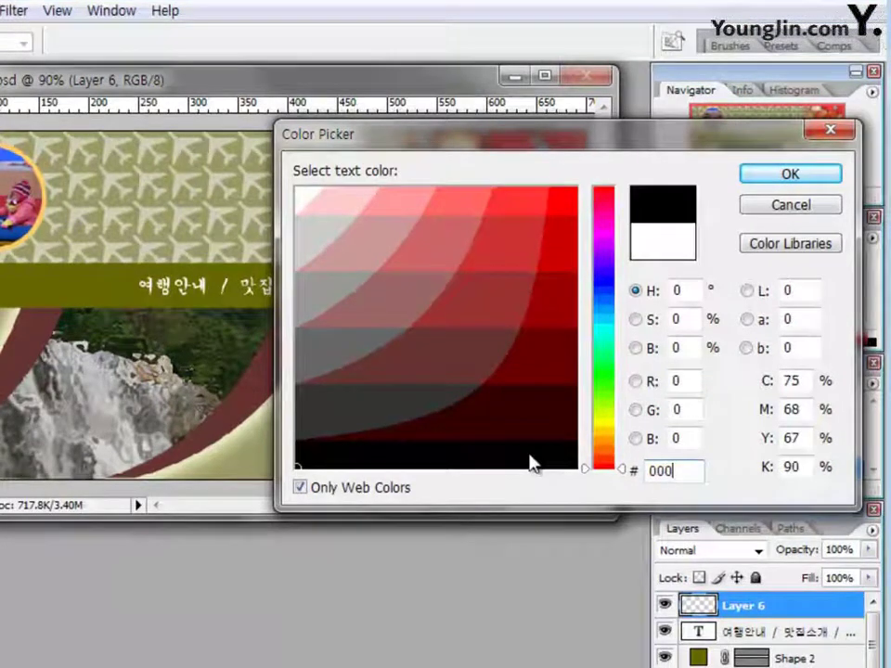
click(745, 179)
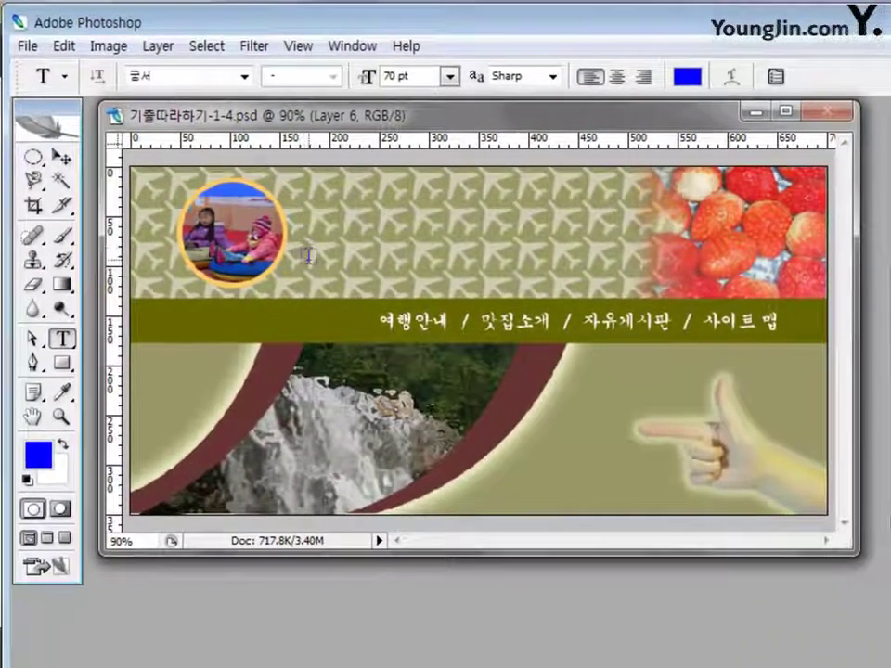
Enter the title "맛과 여행" on the airplane pattern between the circular photo and the strawberries.
click(310, 261)
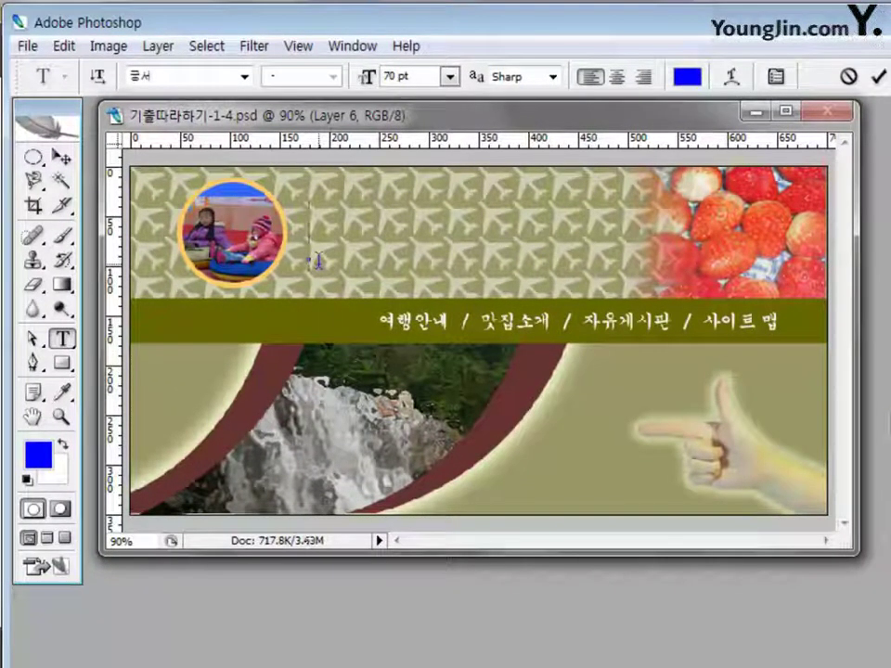
text(aktrh)
key(BackSpace)
key(BackSpace)
key(BackSpace)
key(BackSpace)
key(BackSpace)
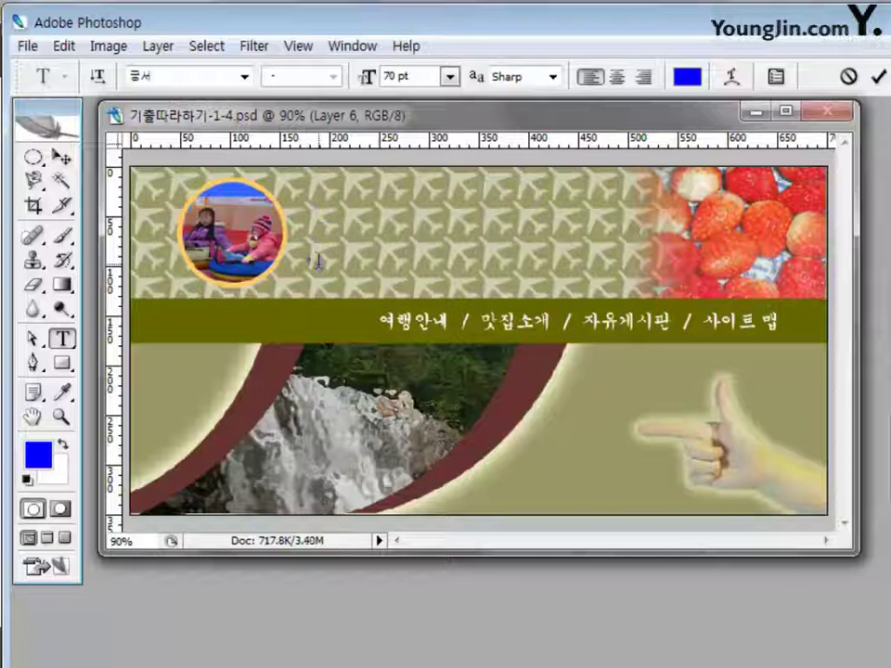
text(aktrhkdu)
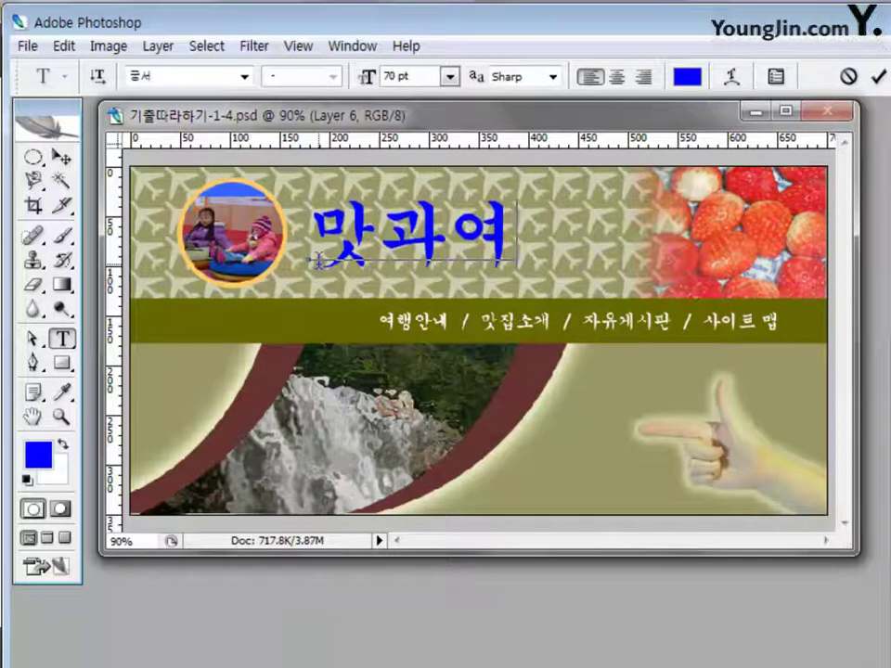
text(god)
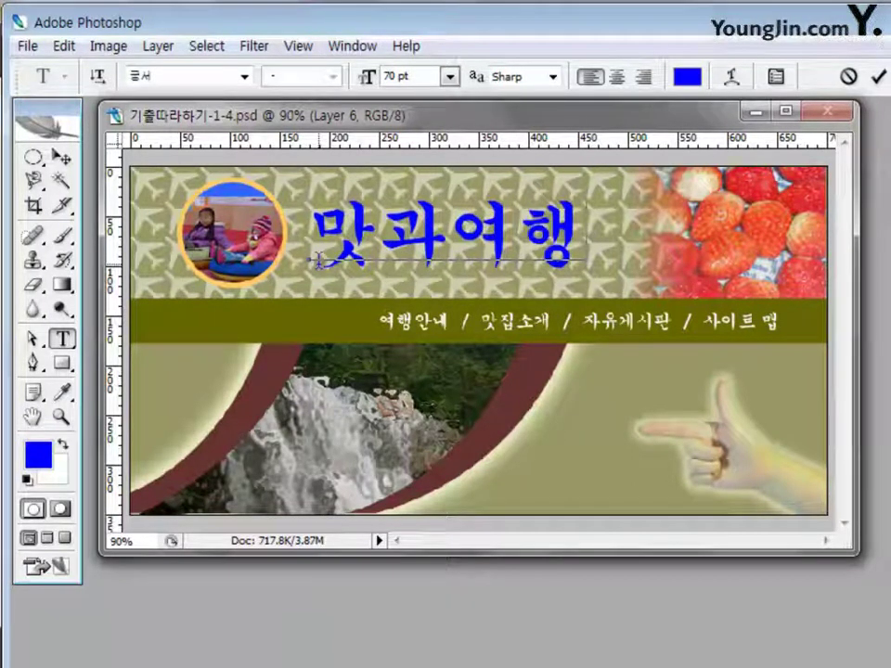
key(Left)
key(Left)
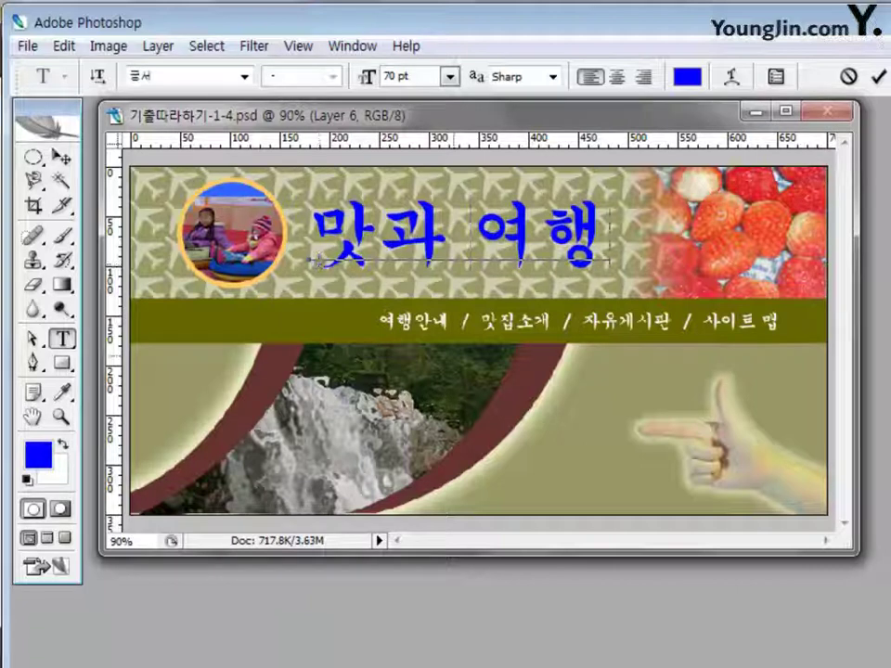
Finish the title text and give it a 3 px white (#ffffff) outside stroke.
key(ctrl+Return)
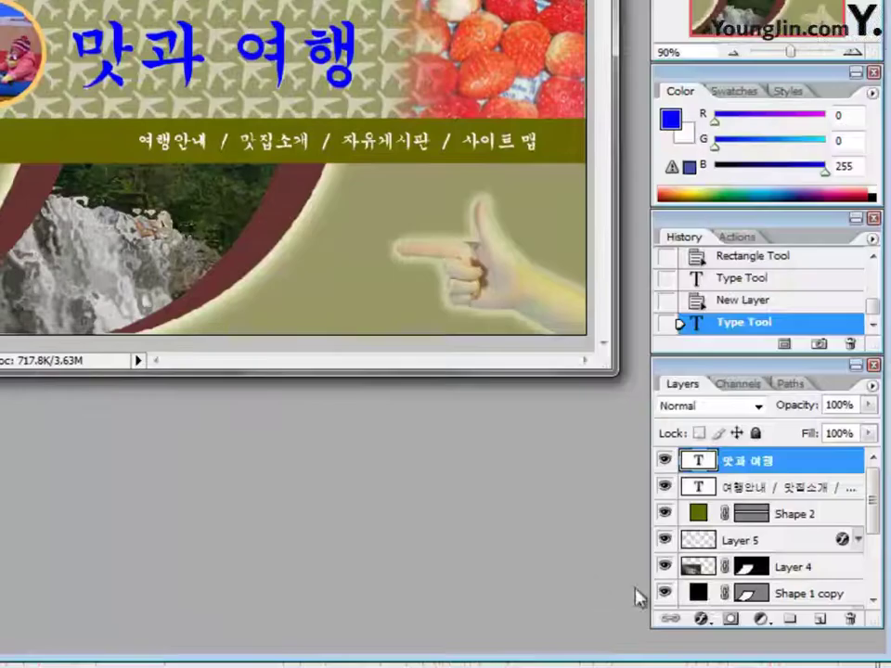
click(700, 619)
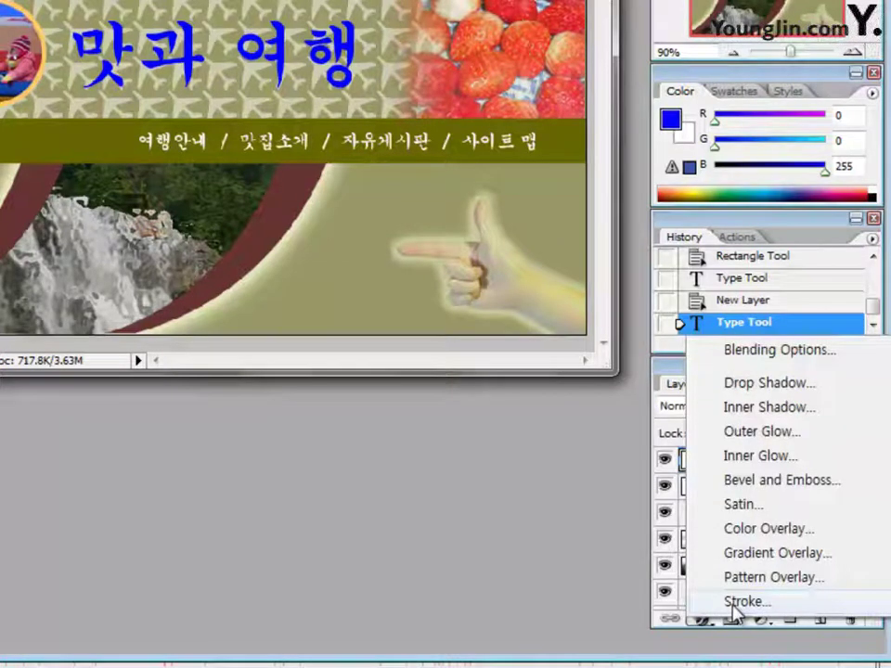
click(733, 602)
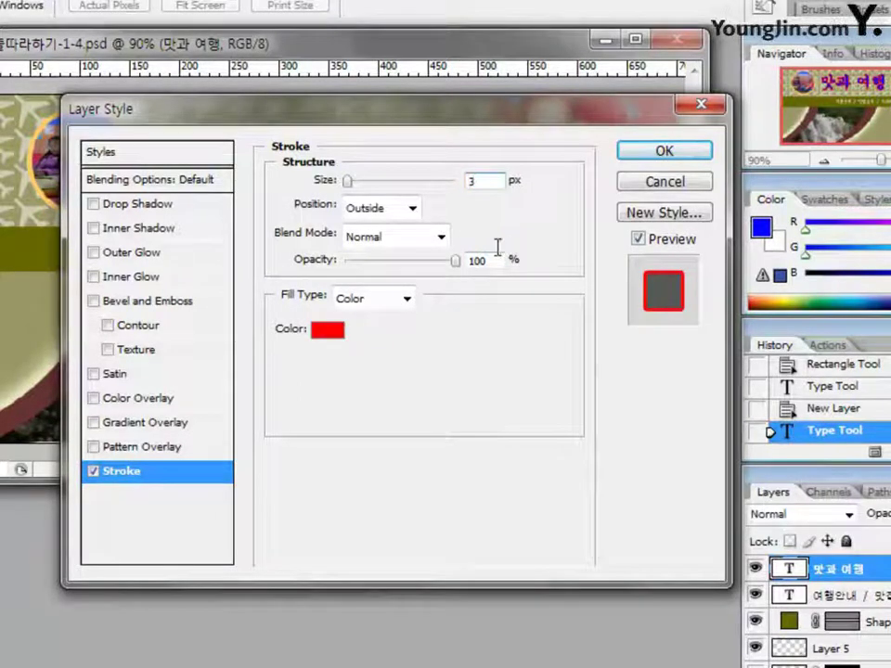
click(327, 331)
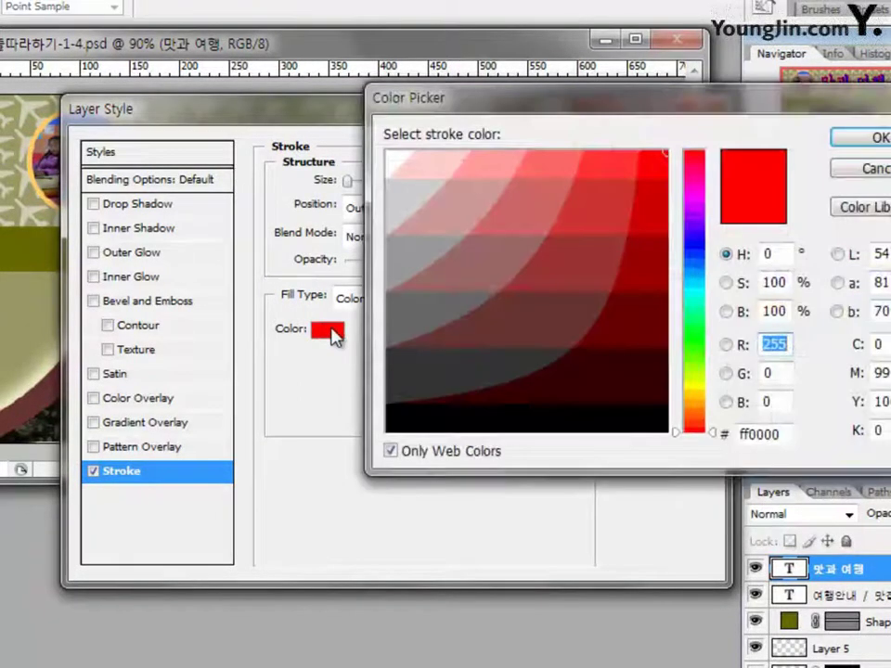
click(389, 155)
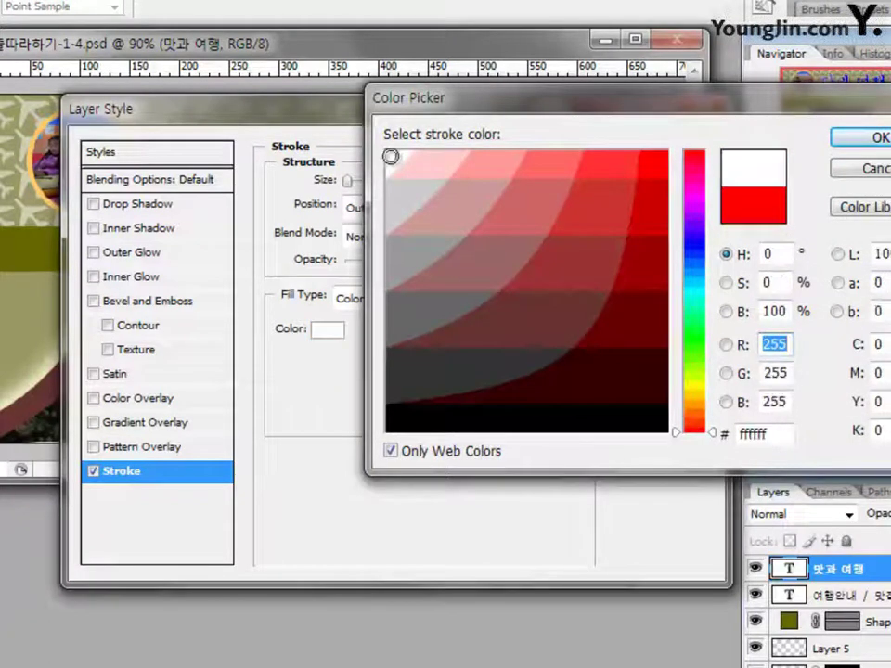
click(859, 141)
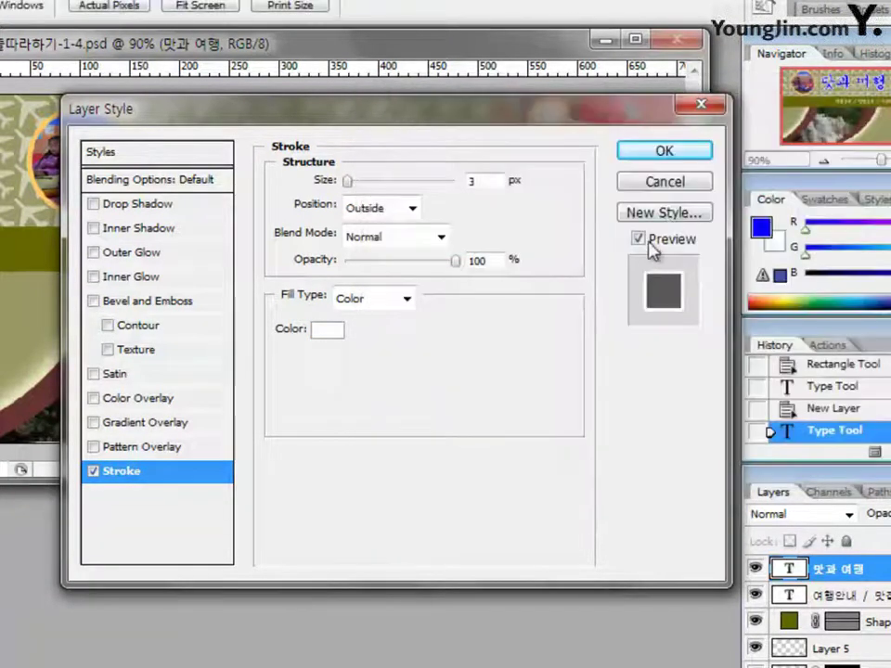
Add a drop shadow to the title with distance 13 px, spread 7% and size 9 px.
click(156, 210)
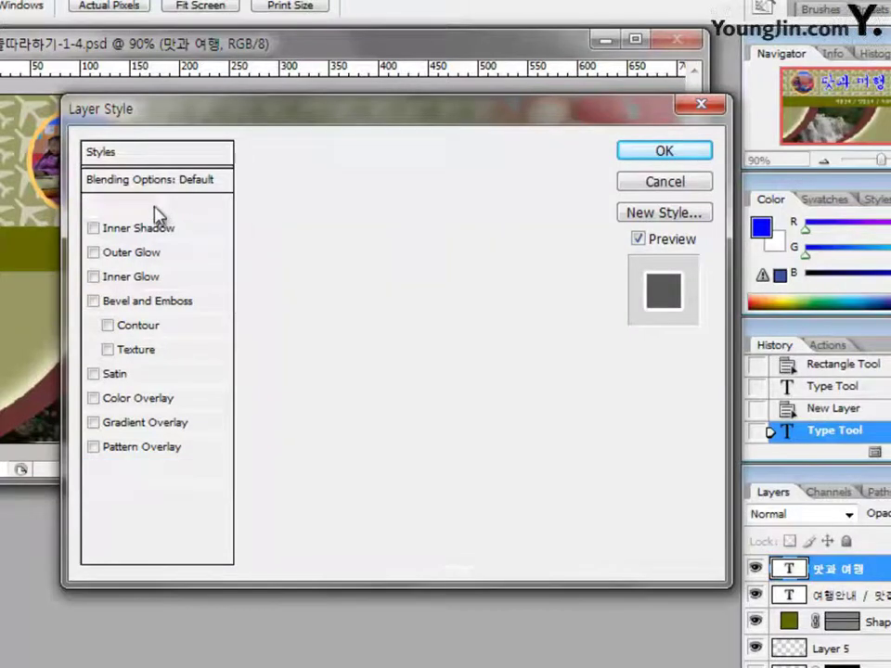
mouse_move(376, 107)
mouse_down()
mouse_move(360, 249)
mouse_move(372, 225)
mouse_up()
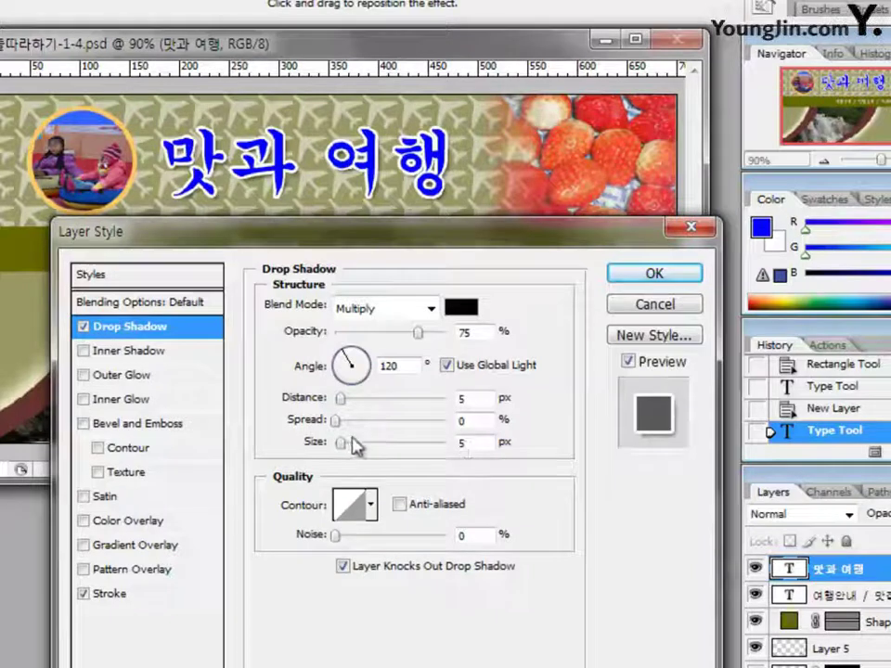
drag(343, 445, 358, 445)
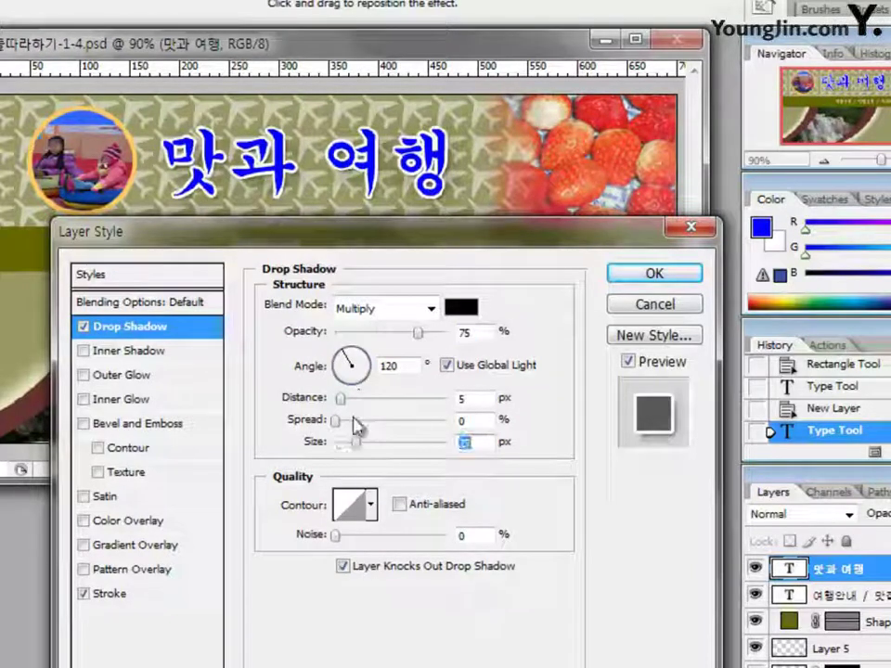
drag(342, 398, 349, 450)
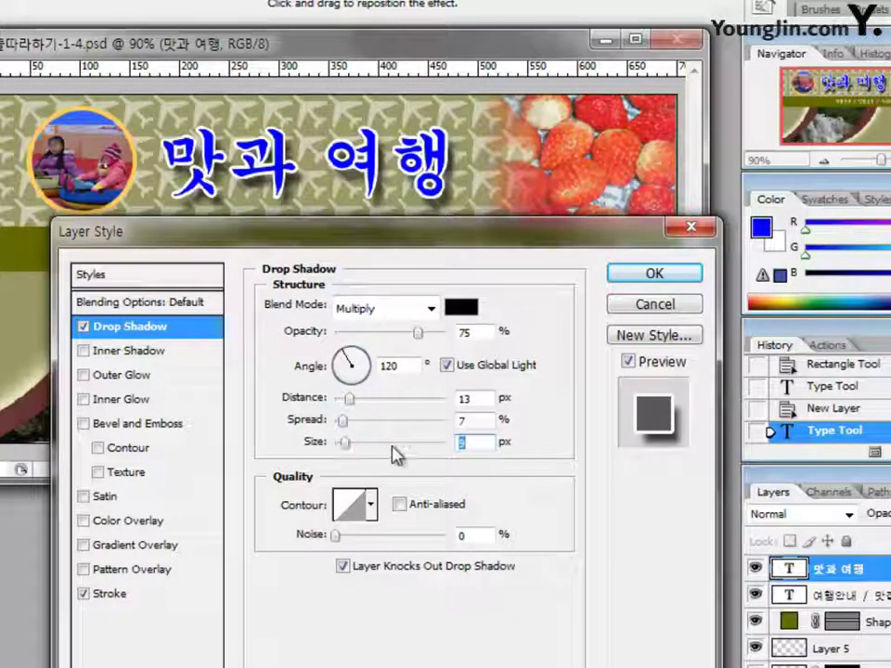
click(624, 281)
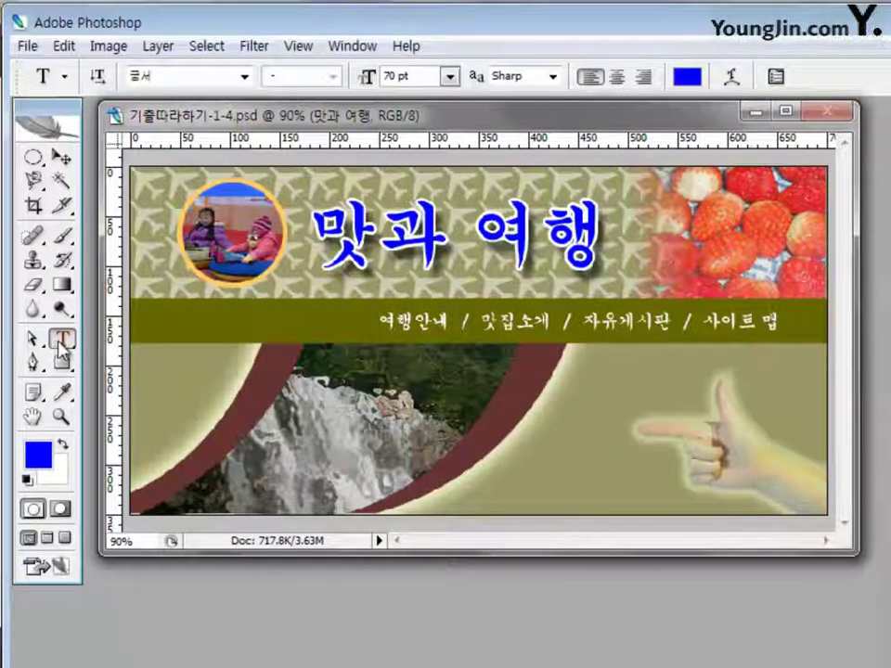
Warp the title text with the horizontal Flag style at a bend of 40%.
click(736, 80)
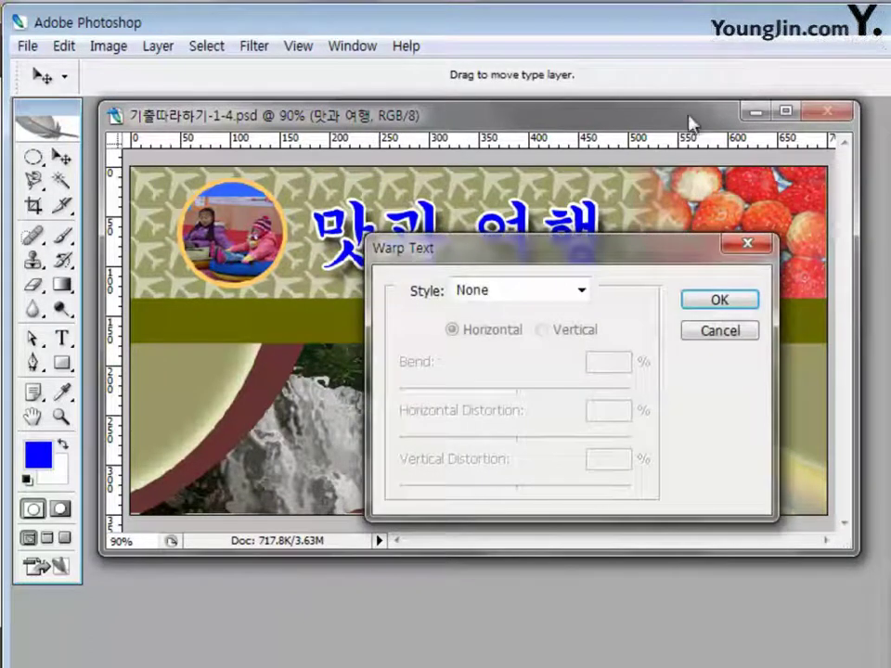
click(577, 293)
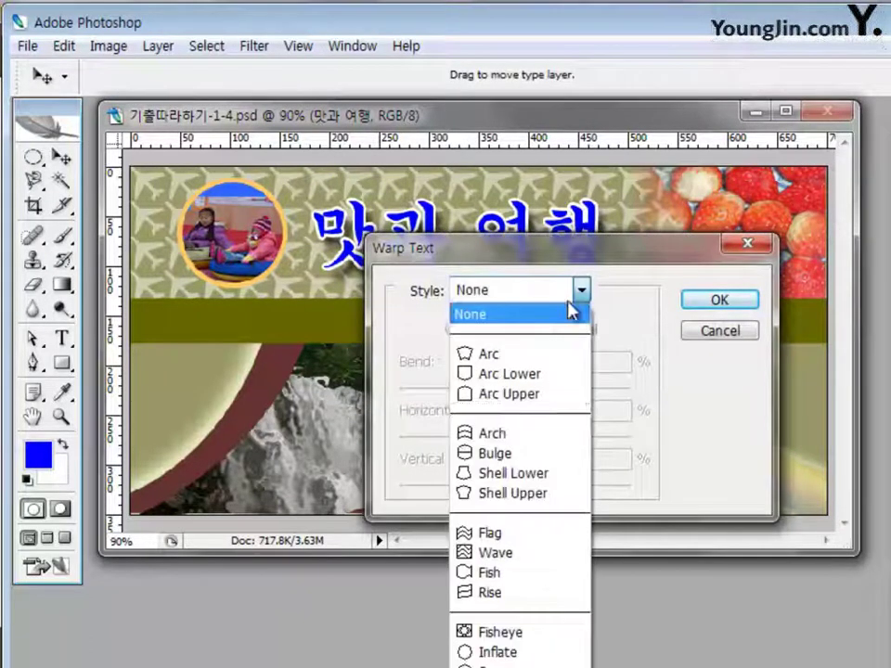
click(521, 534)
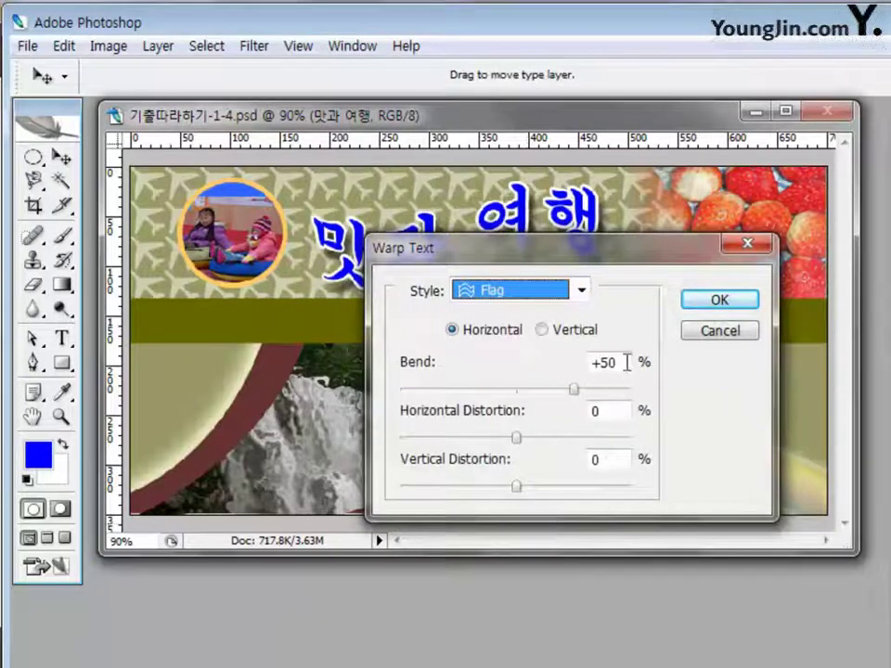
drag(626, 361, 548, 376)
text(40)
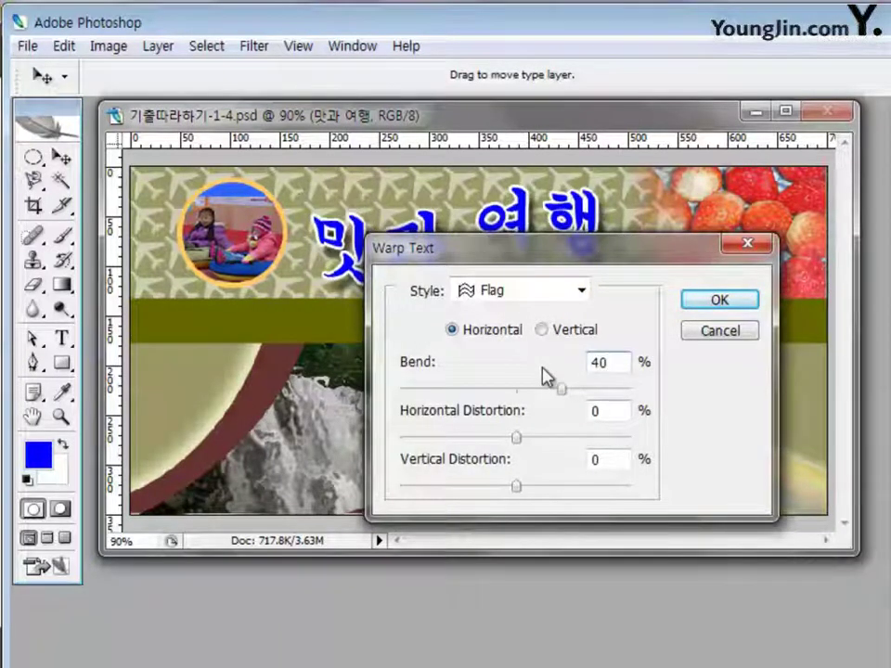
click(722, 303)
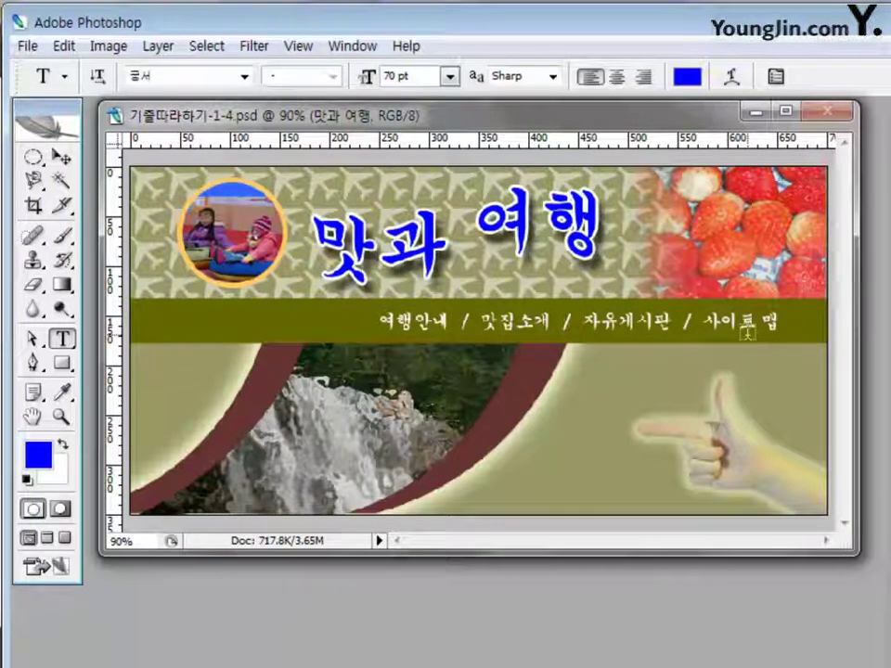
Skew the title horizontally by about -18° so it leans right, and move it left beside the circular photo.
key(ctrl+t)
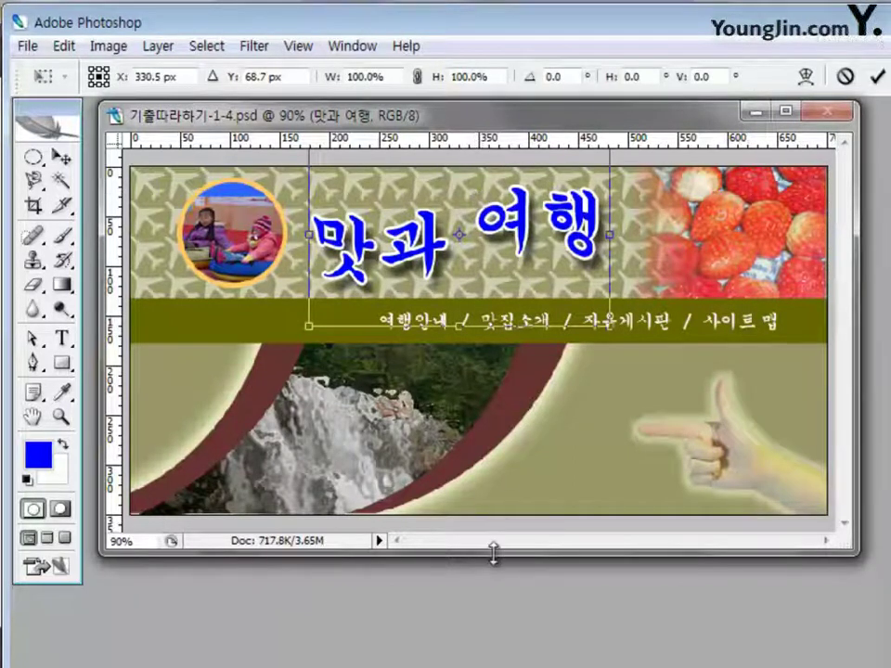
drag(493, 550, 493, 608)
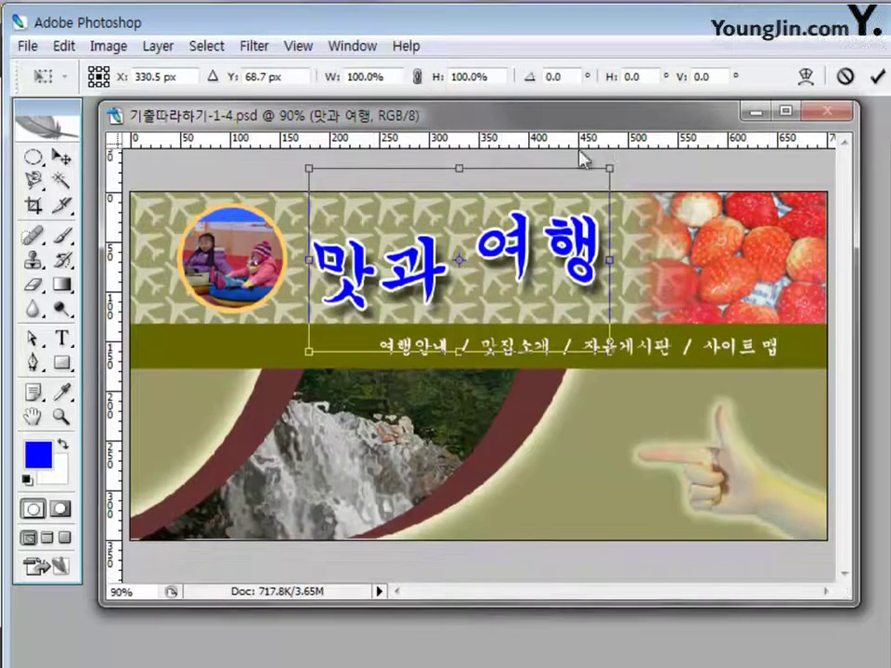
right_click(464, 248)
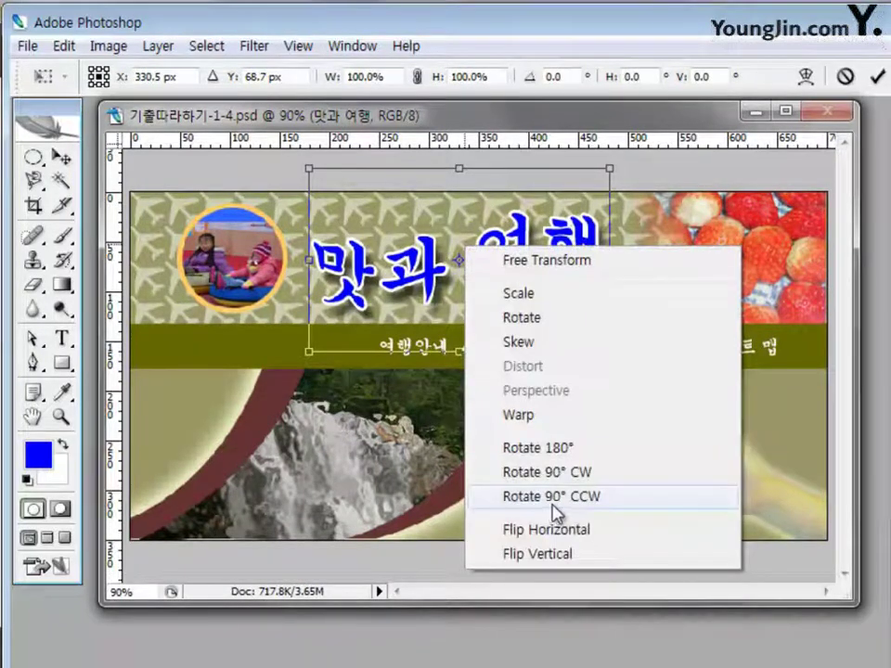
click(564, 348)
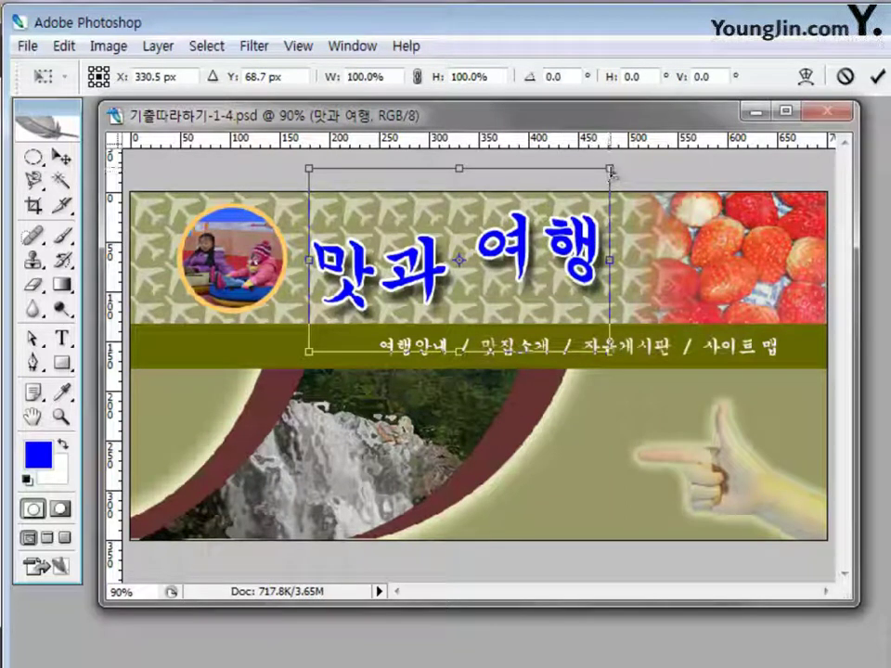
drag(612, 170, 672, 177)
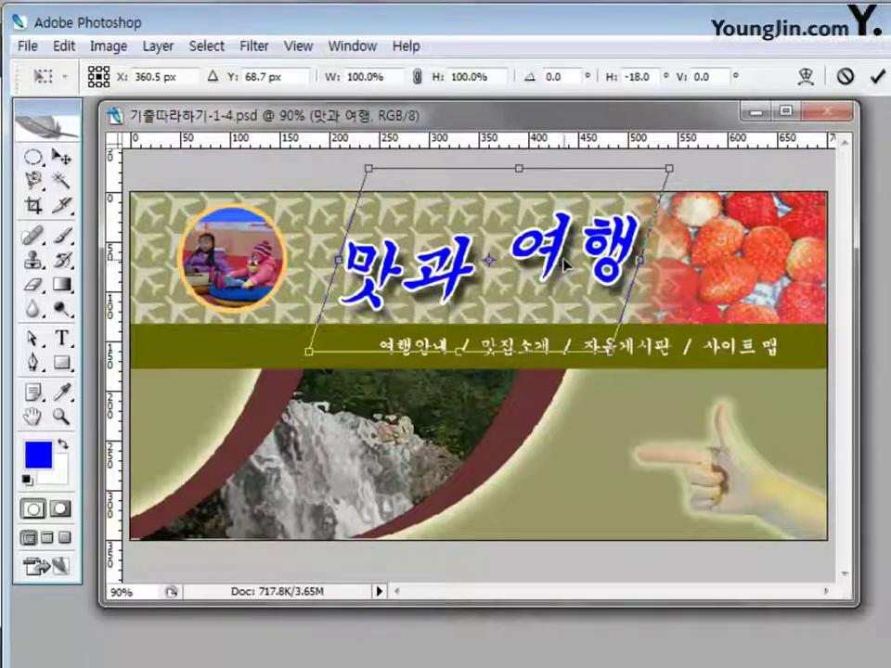
key(Return)
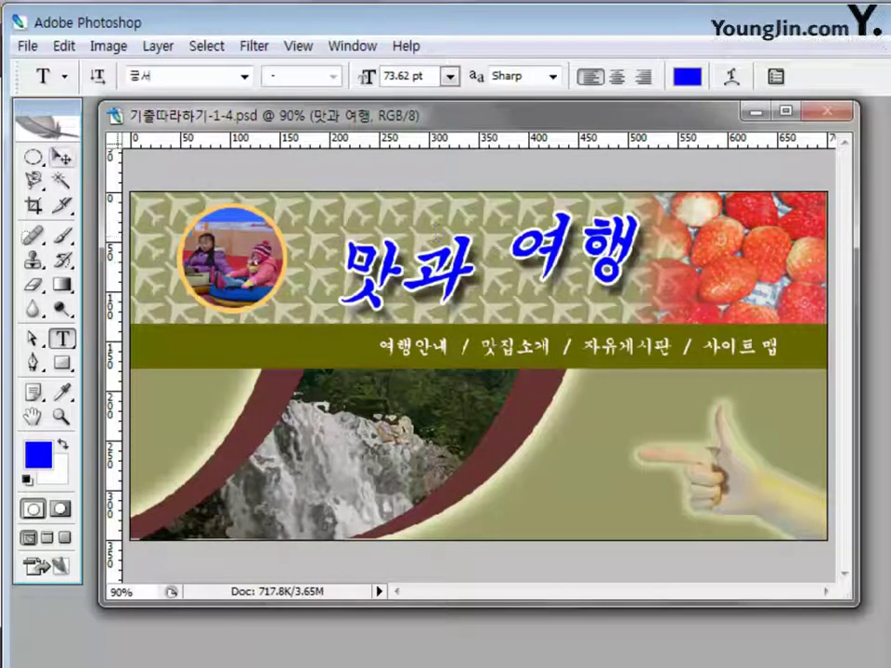
click(62, 158)
drag(392, 289, 350, 283)
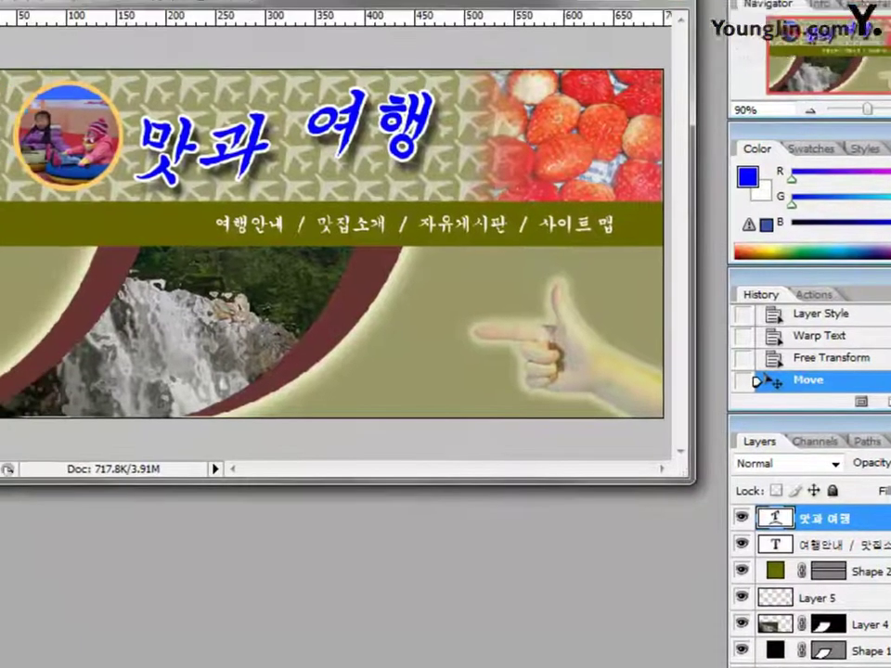
Draw a small circled right-arrow custom shape in orange (#ff6600) below the menu bar, between the waterfall's curved border and the hand.
click(62, 369)
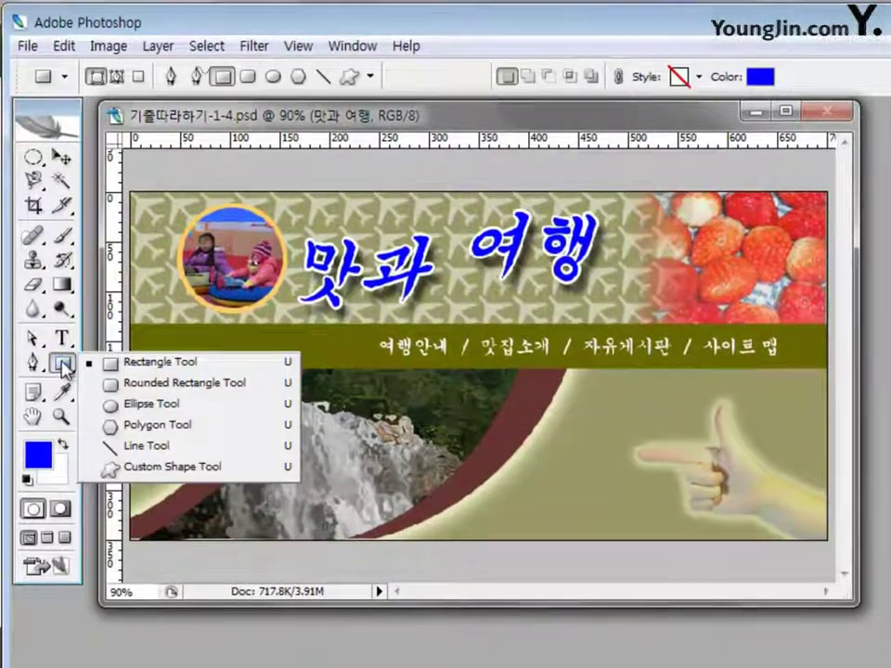
click(167, 469)
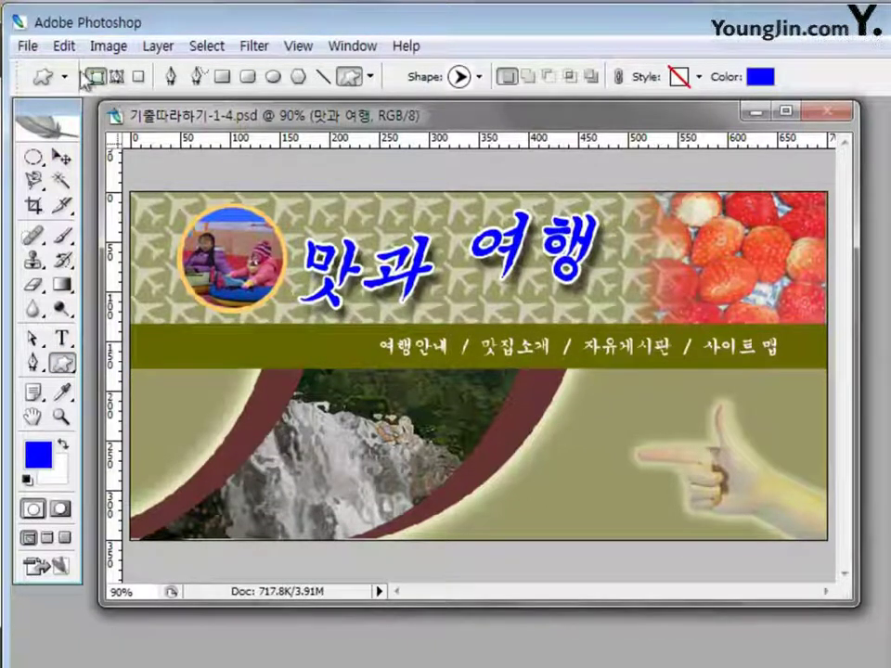
click(479, 78)
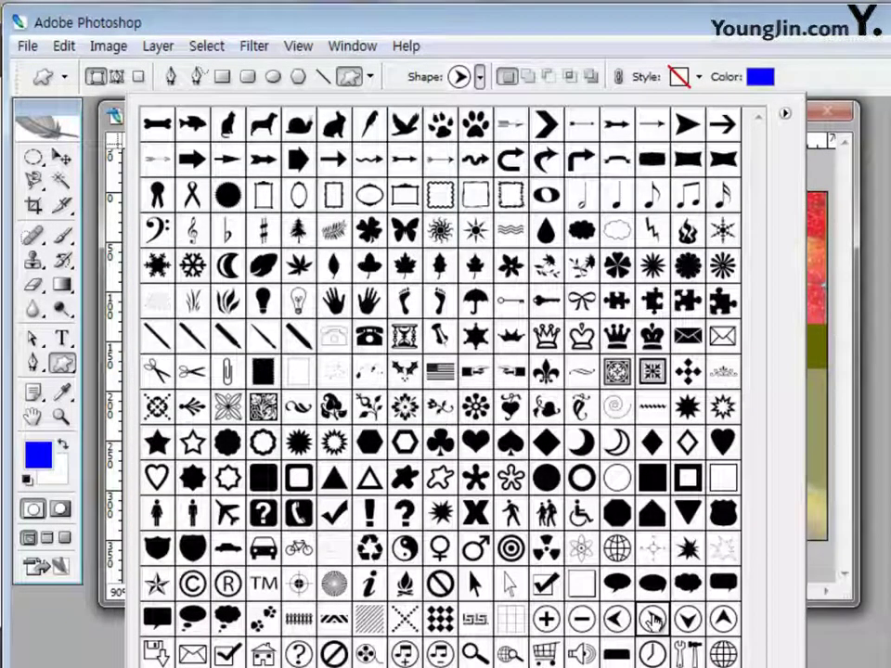
click(759, 78)
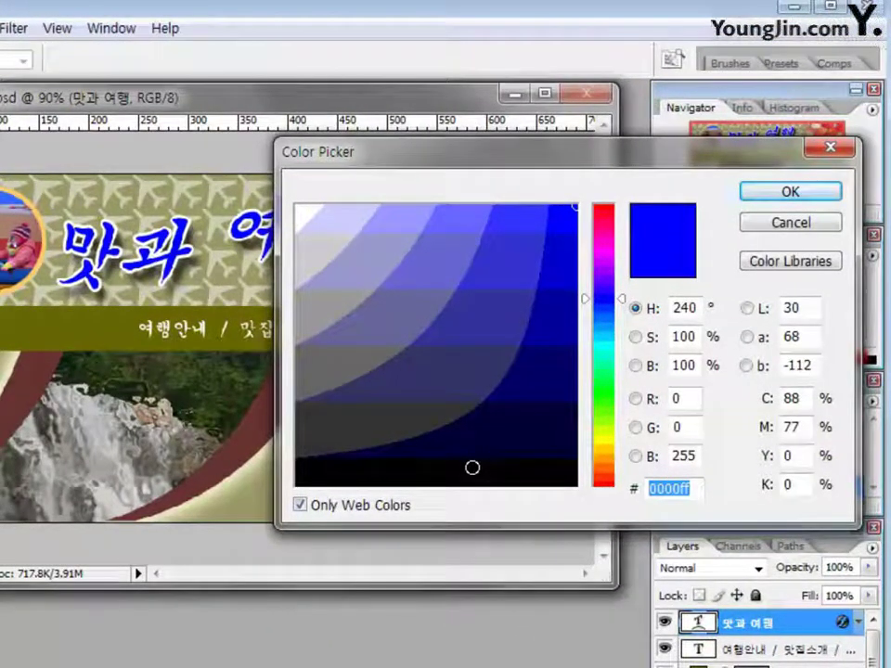
text(ff6600)
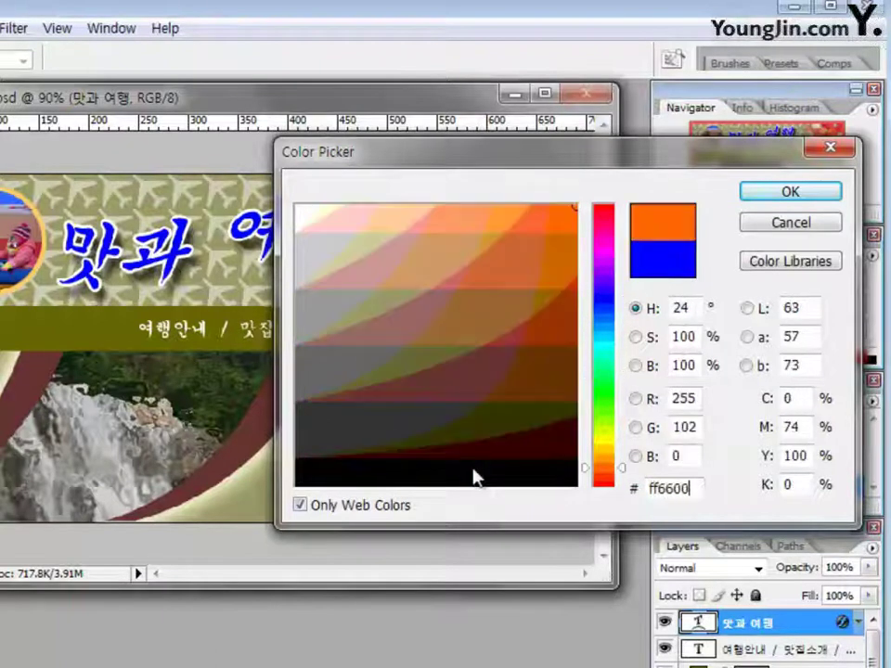
click(790, 192)
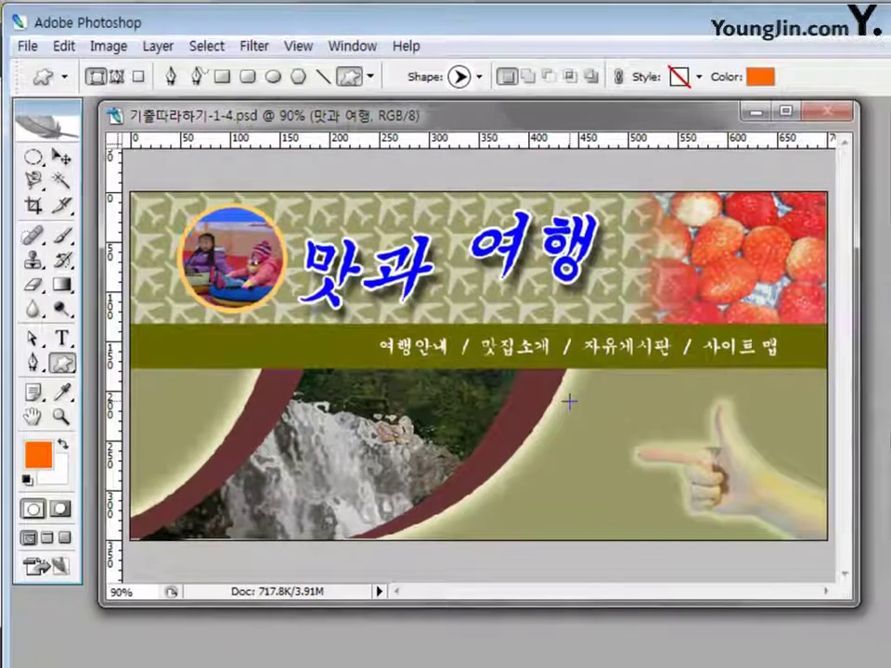
drag(568, 401, 596, 430)
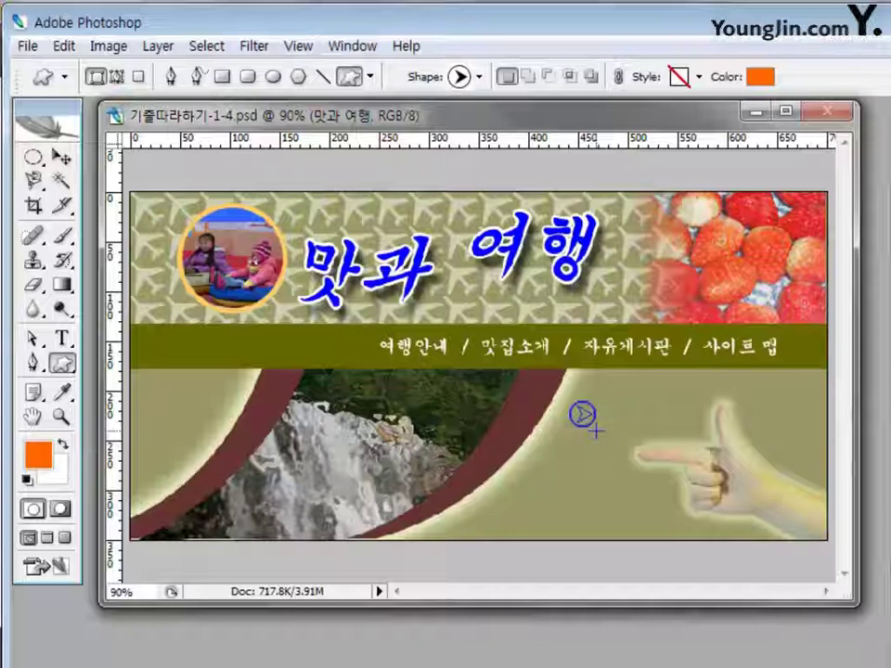
drag(596, 431, 596, 431)
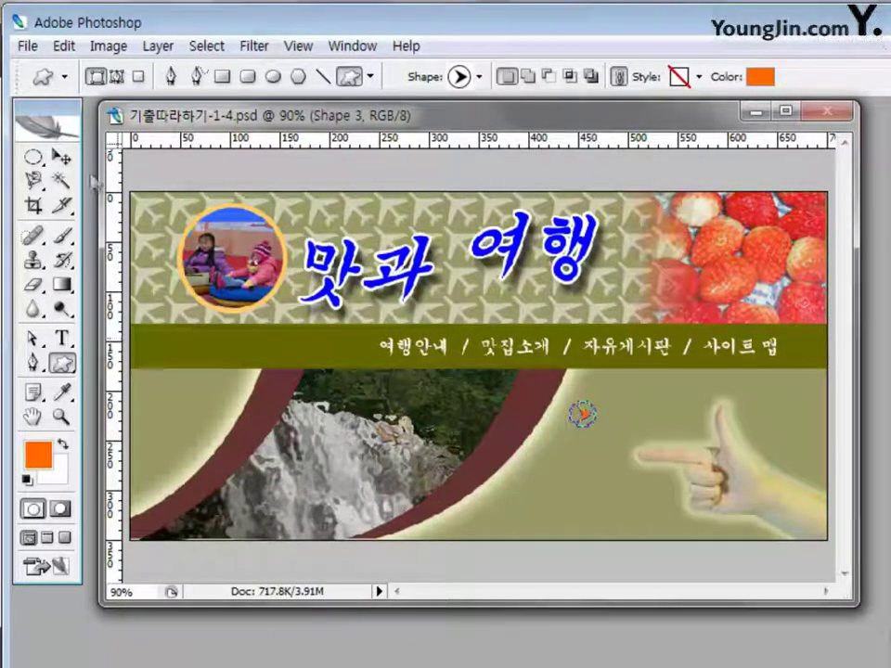
Place two copies of the orange arrow diagonally down along the curved border, and nudge Shape 3 and Shape 3 copy slightly right.
click(61, 159)
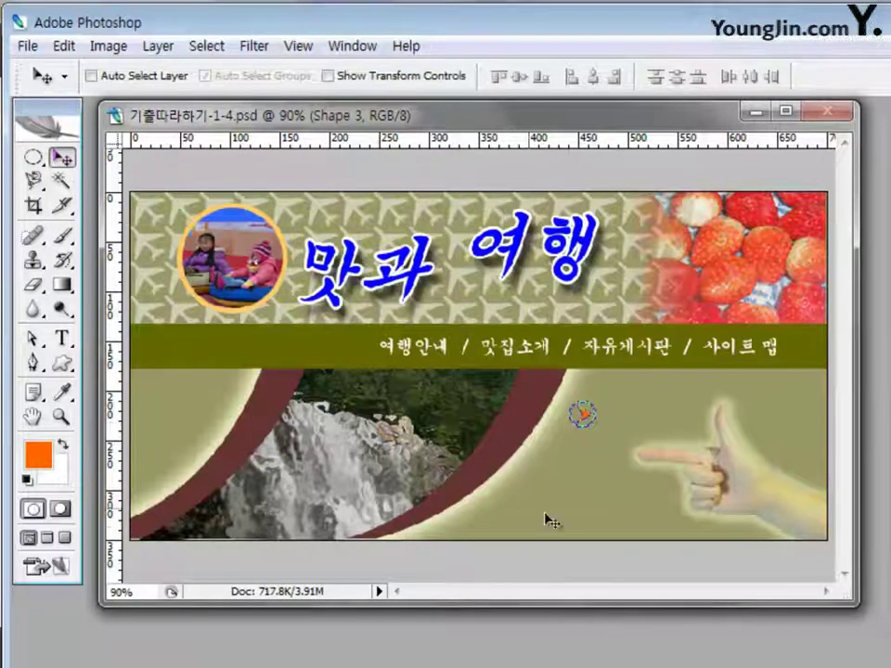
drag(582, 425, 557, 482)
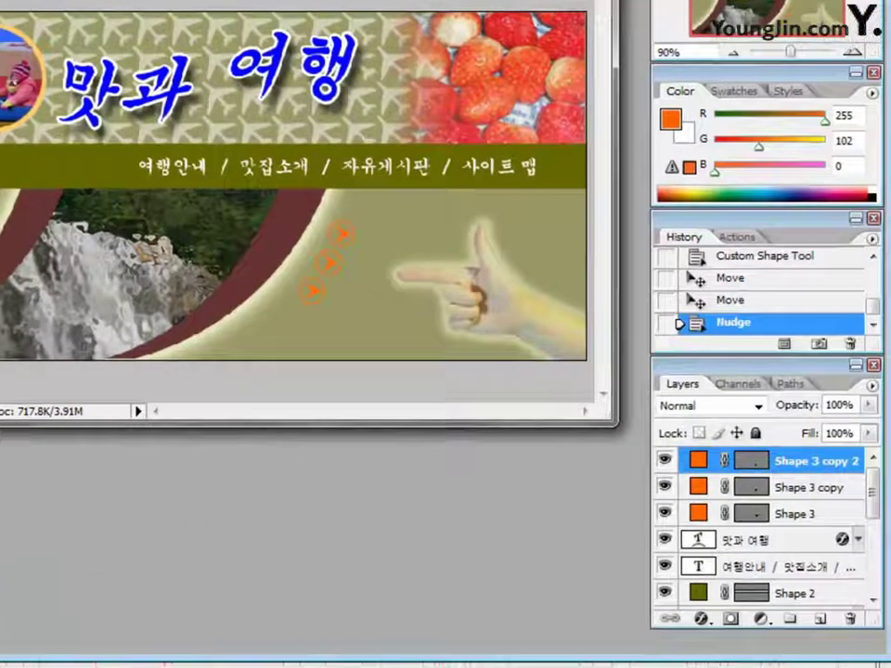
click(835, 511)
key(shift+Right)
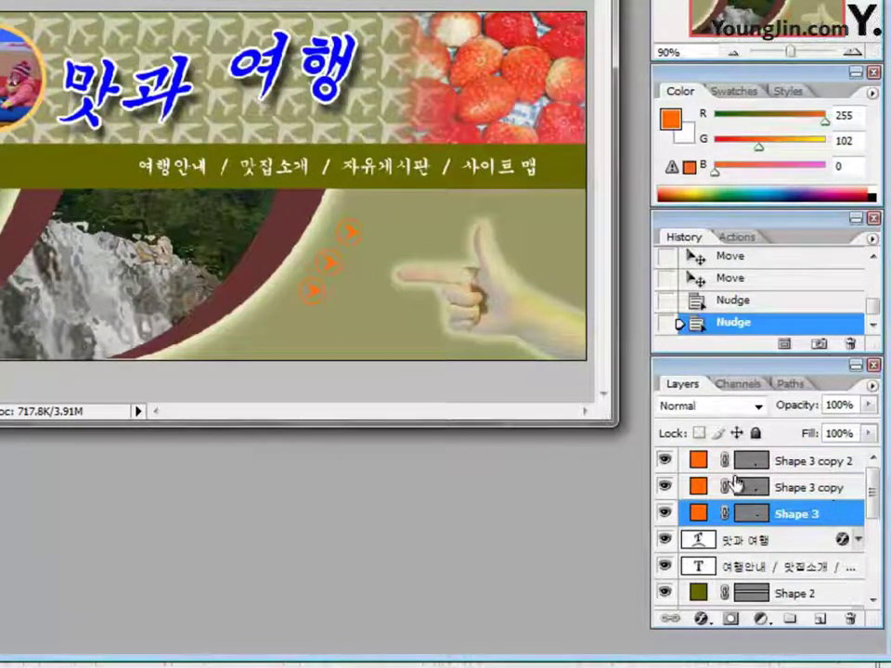
click(791, 492)
key(shift+Right)
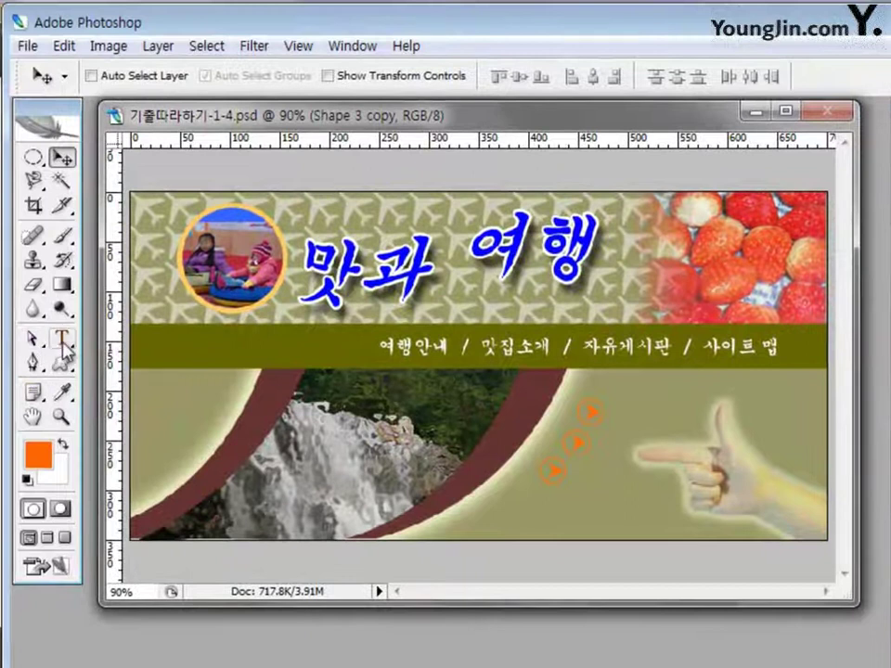
Set up the horizontal Type tool with the 굴림 font at 18 pt in black.
click(61, 341)
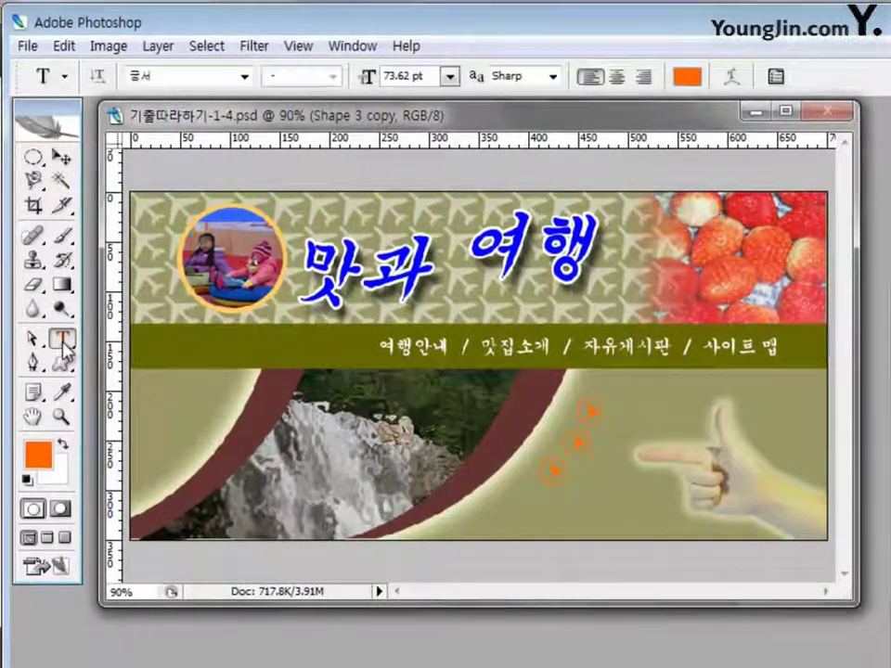
click(244, 76)
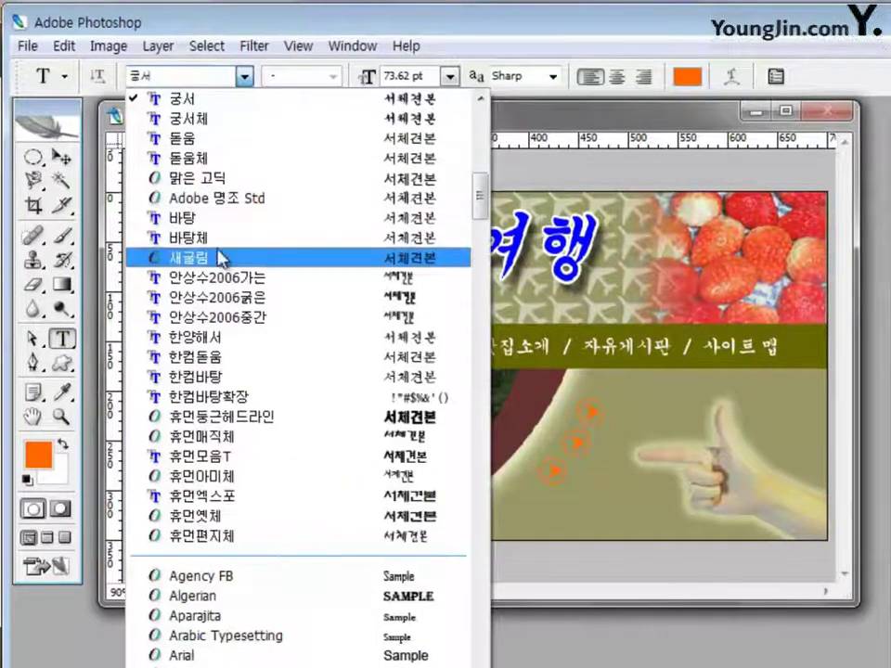
scroll(230, 233, up, 2)
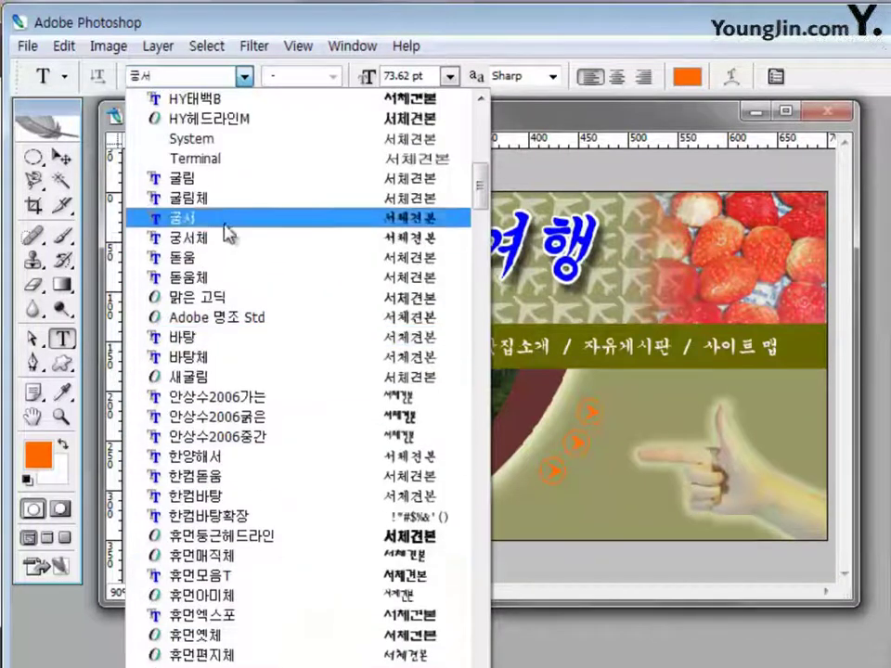
click(230, 178)
click(420, 74)
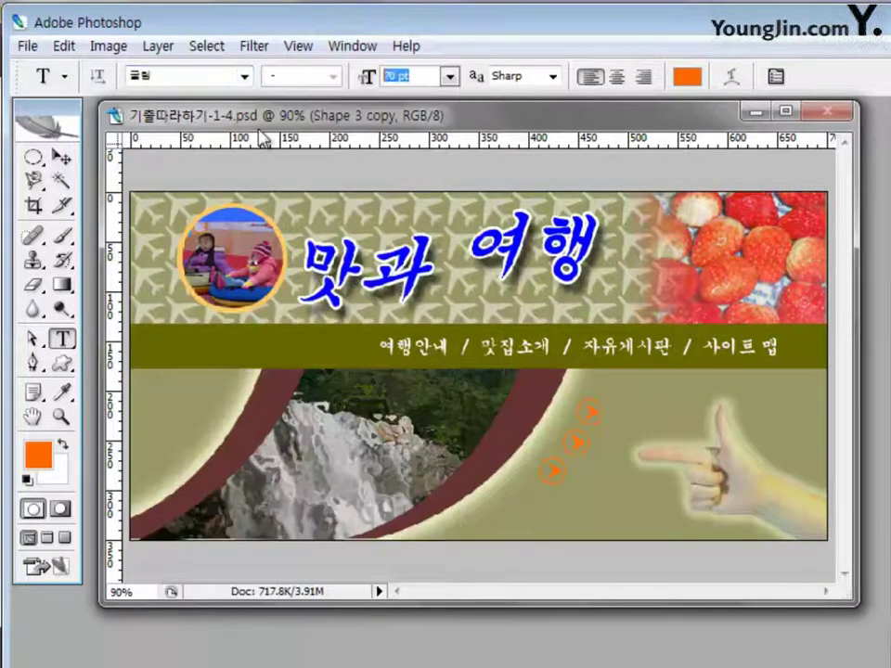
text(18)
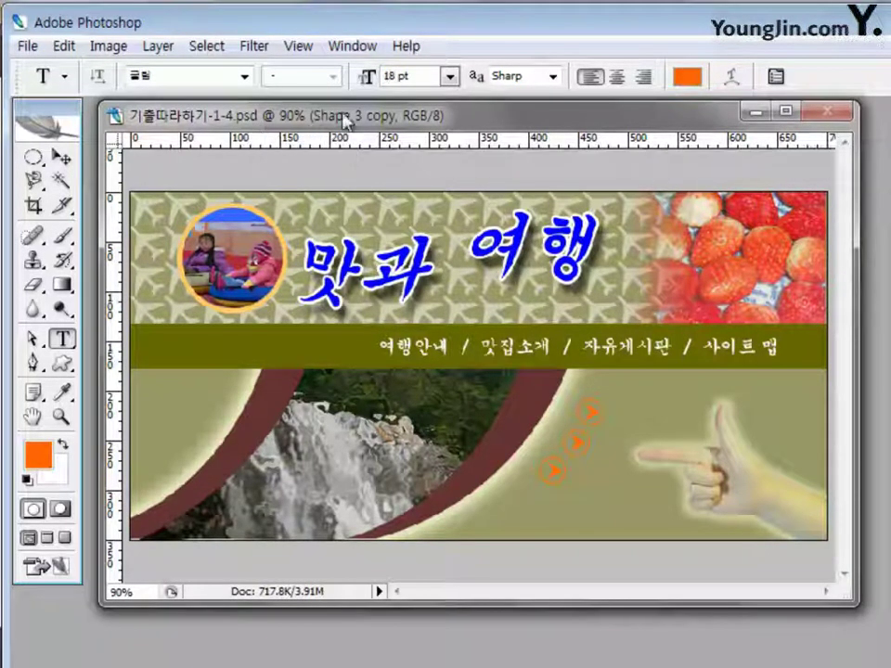
click(689, 77)
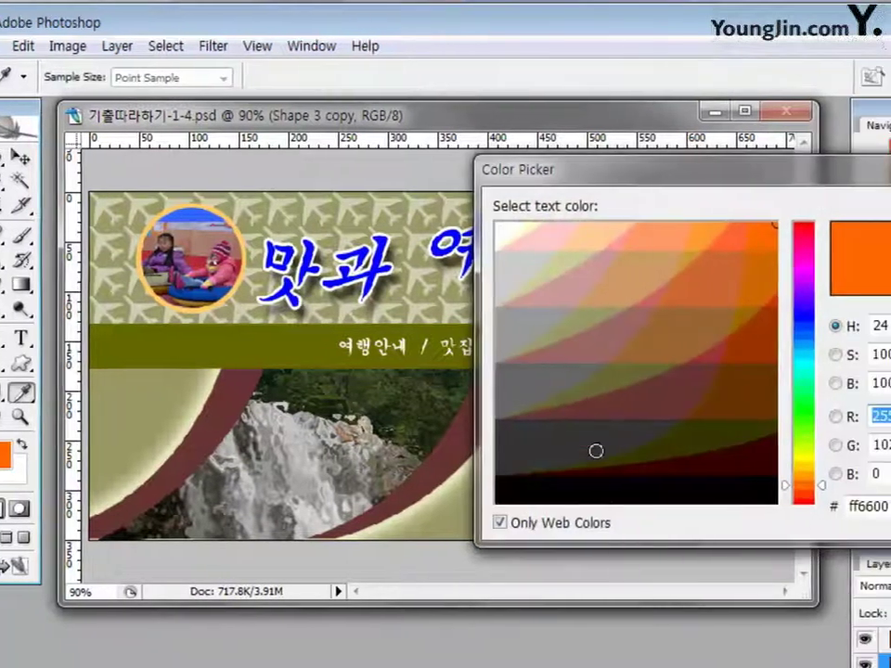
click(655, 495)
click(800, 211)
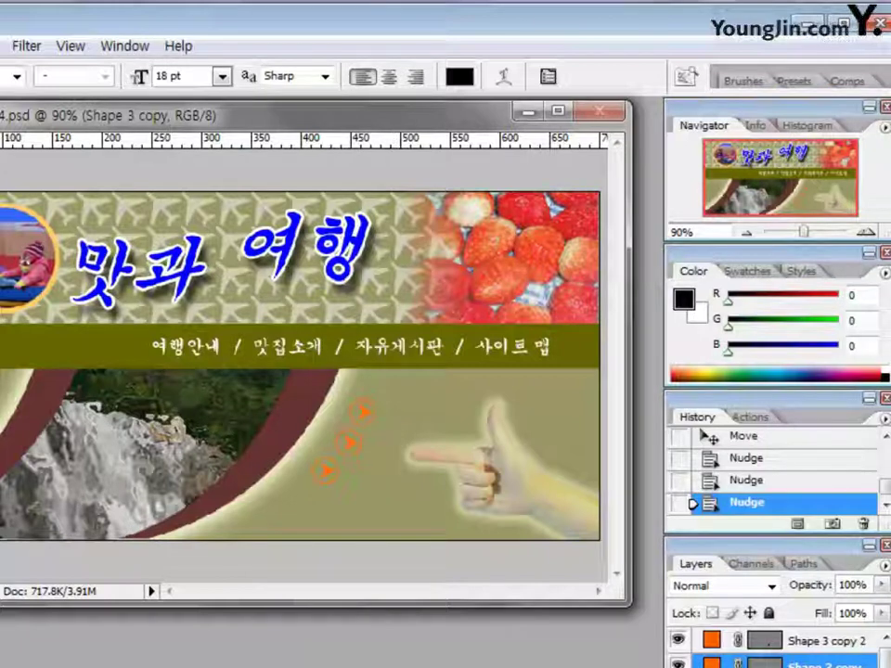
Add the text line "전국 유명 여행지 안내" beside the top orange arrow, on a layer above Shape 3 copy 2.
click(817, 640)
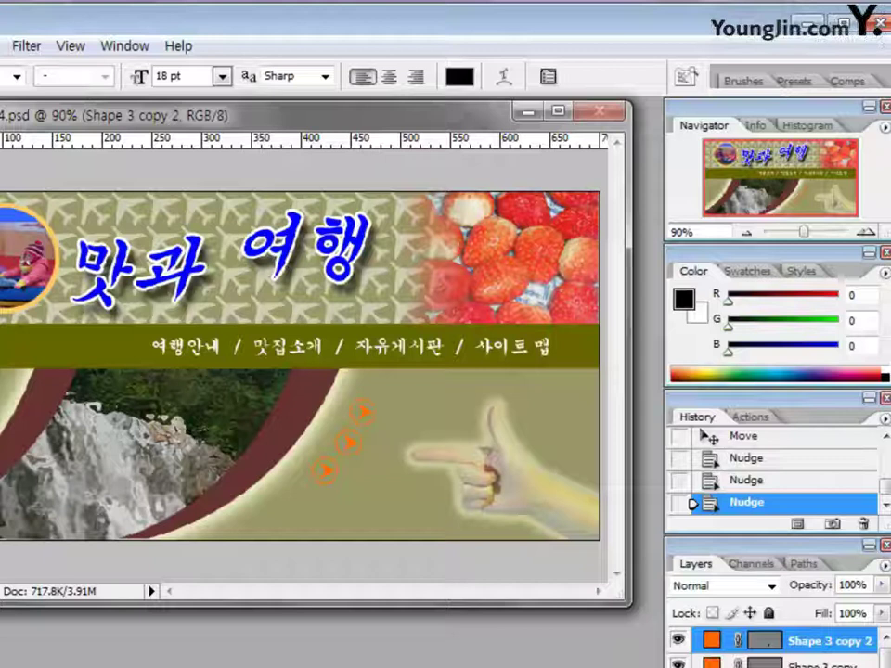
click(396, 410)
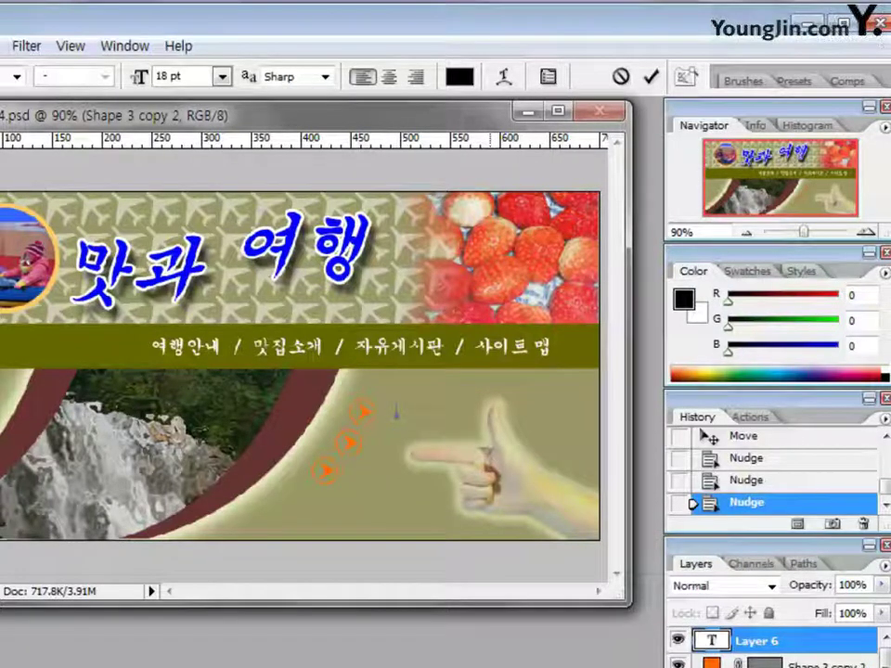
text(vi)
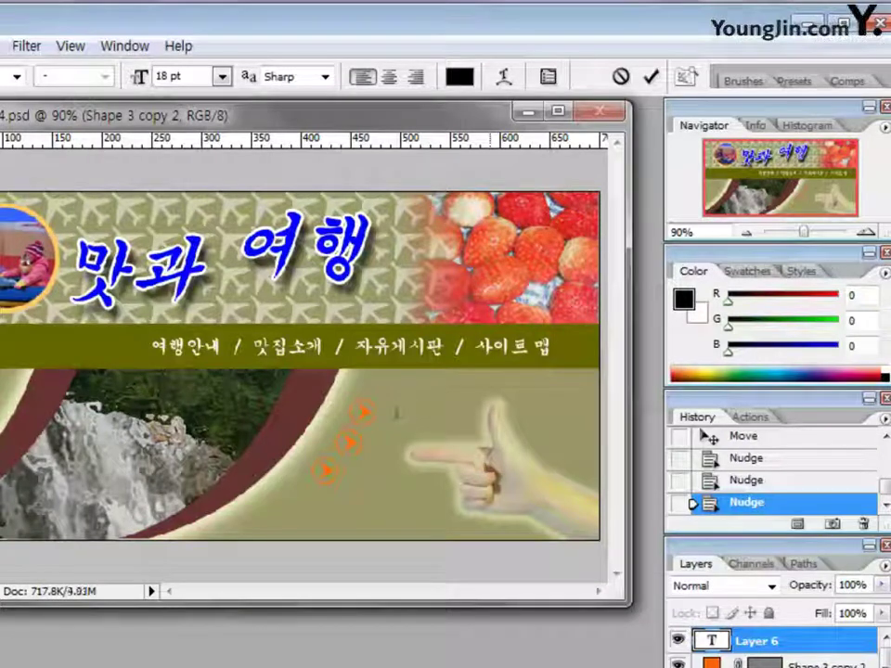
text(전구명 맛집)
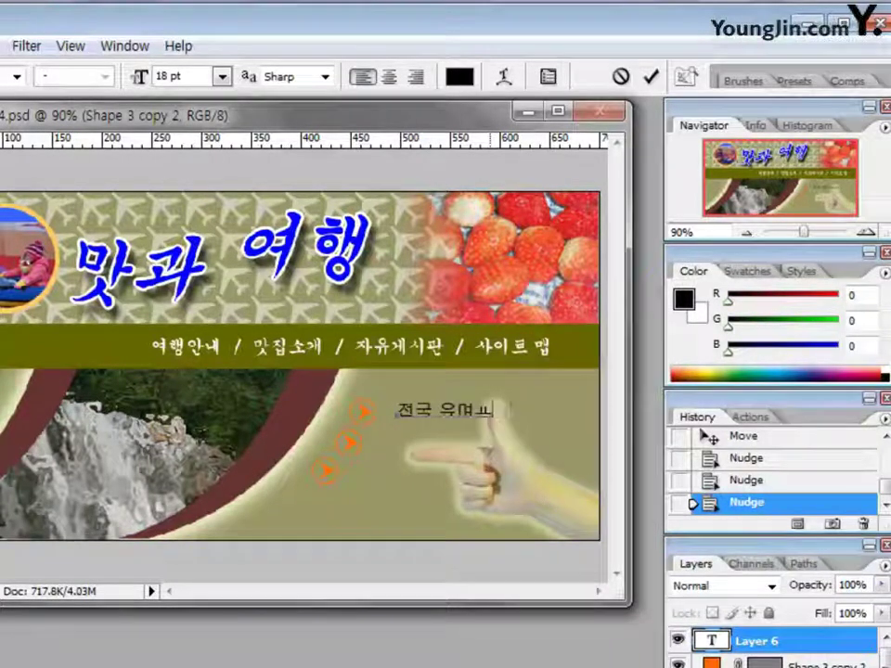
text( 여행지)
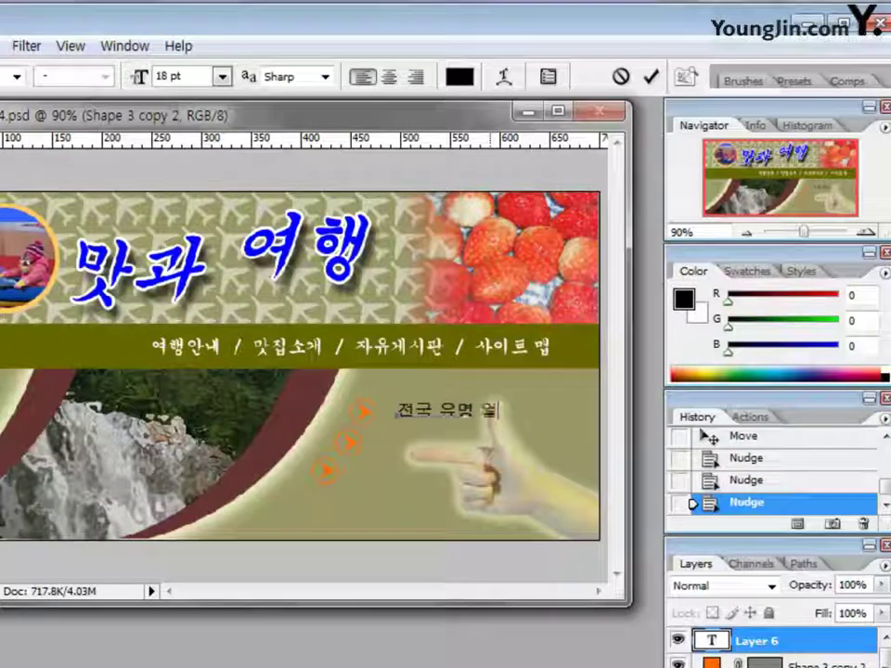
text( 안내)
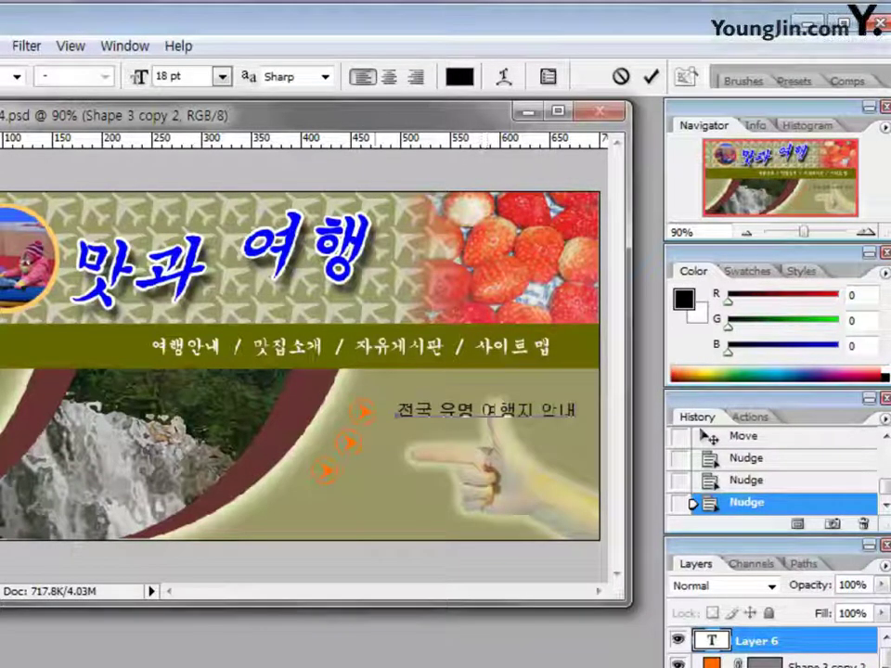
key(ctrl+Return)
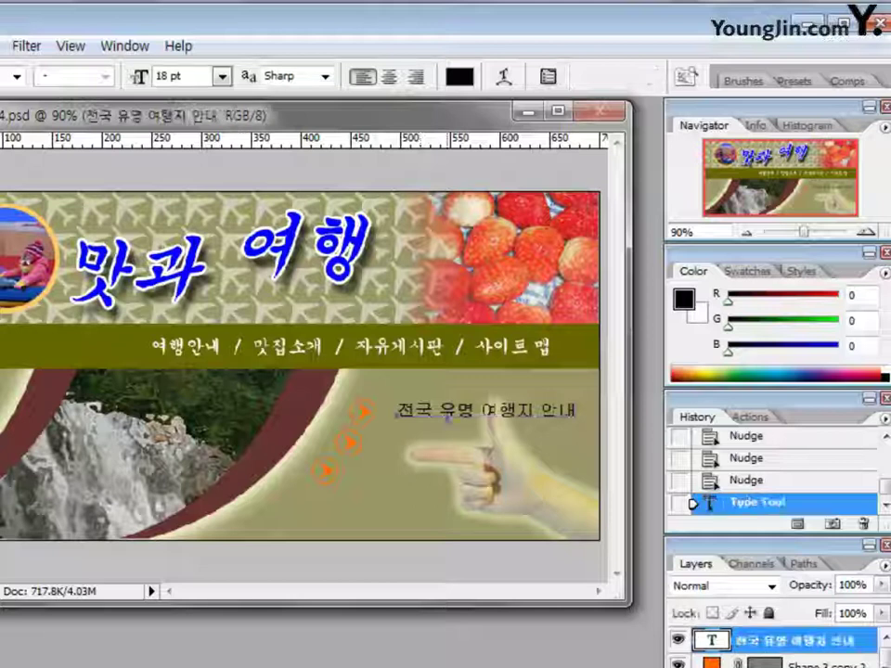
Add the text line "소문난 한국 전통 맛집" beside the middle orange arrow as a separate text layer.
click(394, 449)
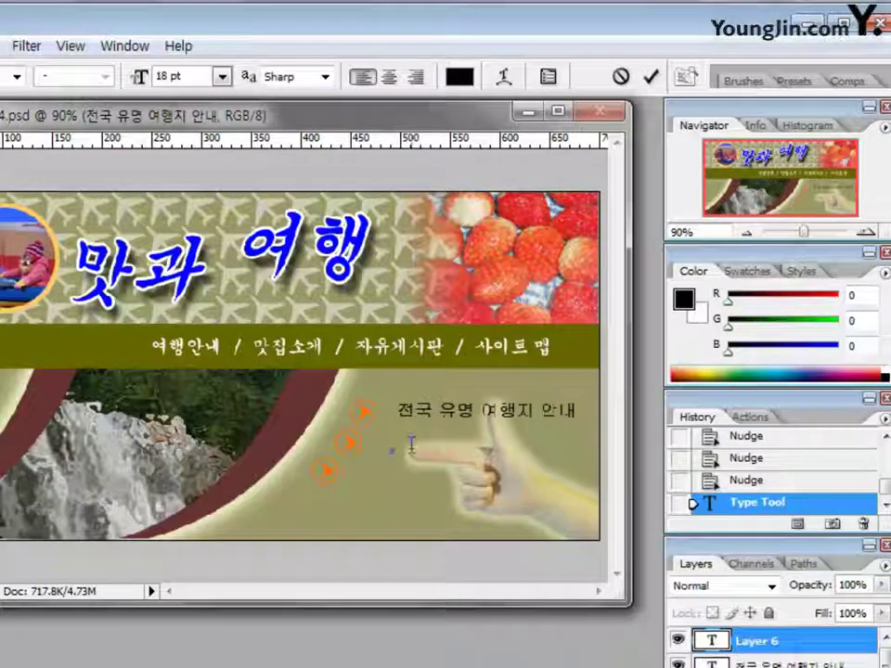
text(소문)
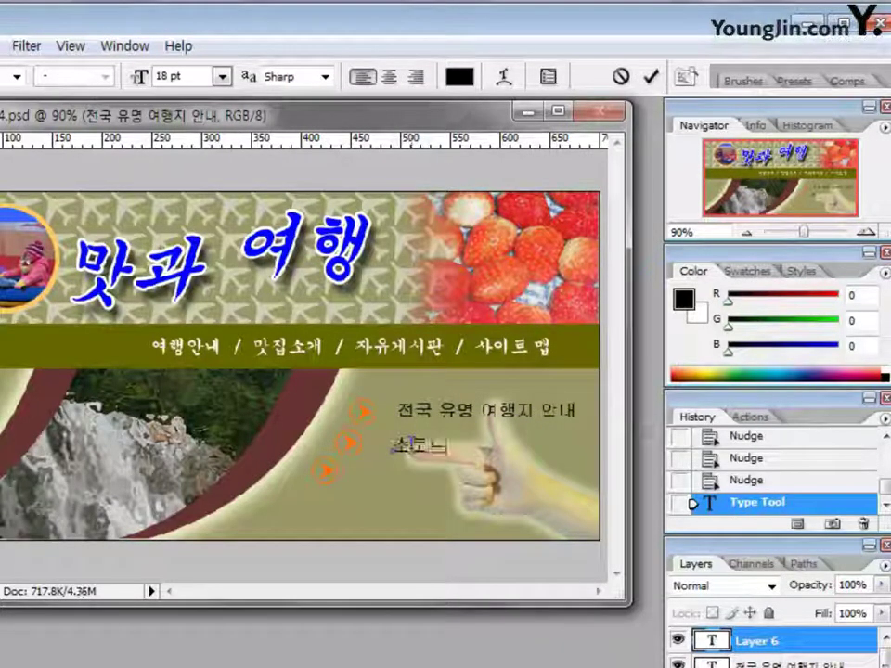
text(난)
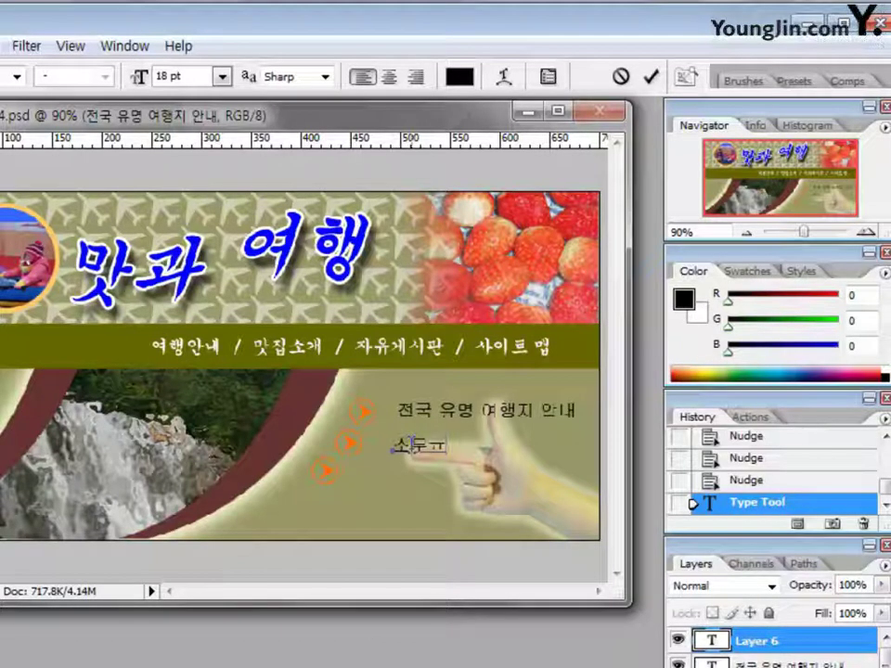
text(시)
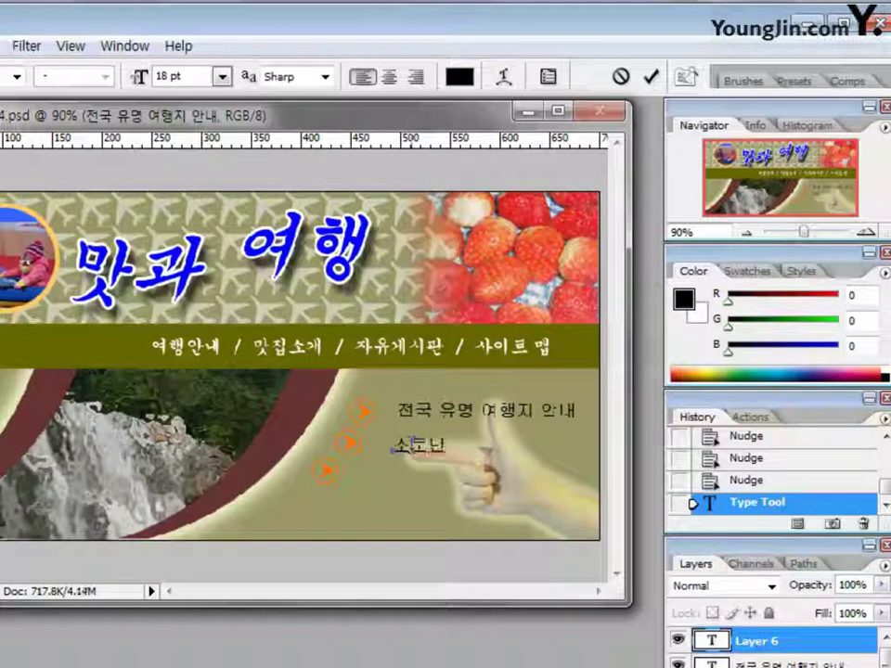
text(국 전통)
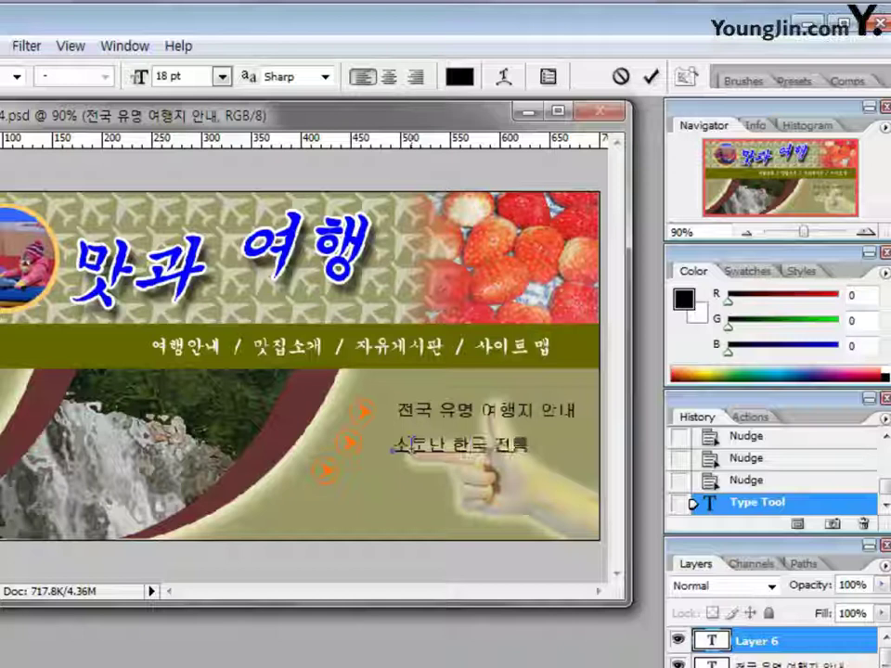
text(집)
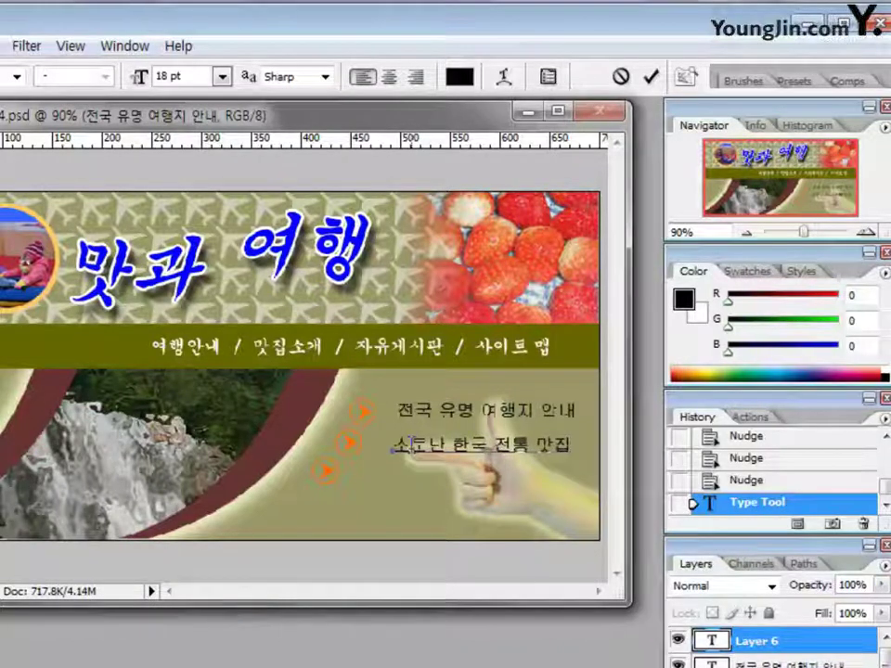
key(ctrl+Return)
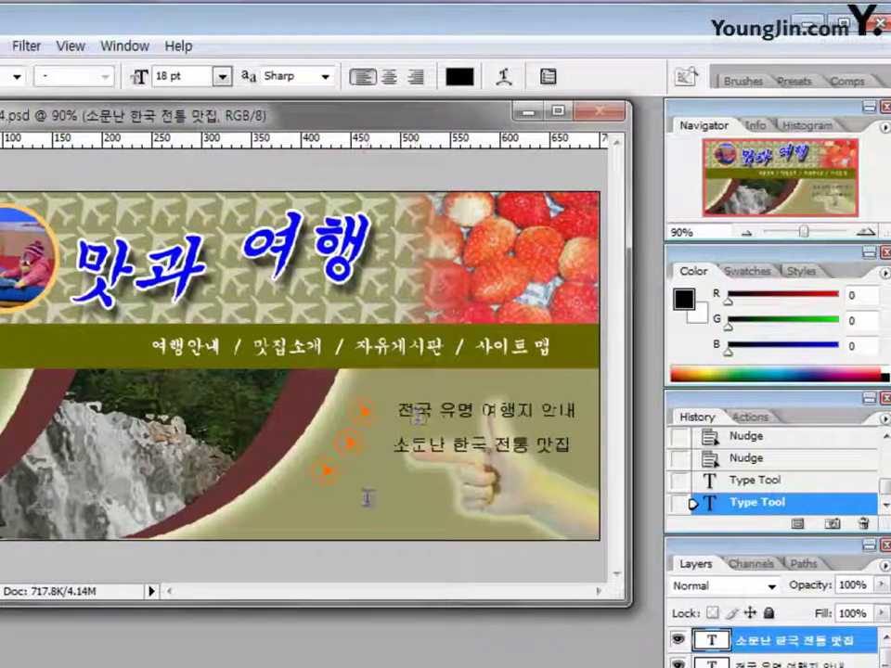
Add the text line "한국의 대표 음식전 안내" beside the lowest orange arrow as a separate text layer.
click(370, 475)
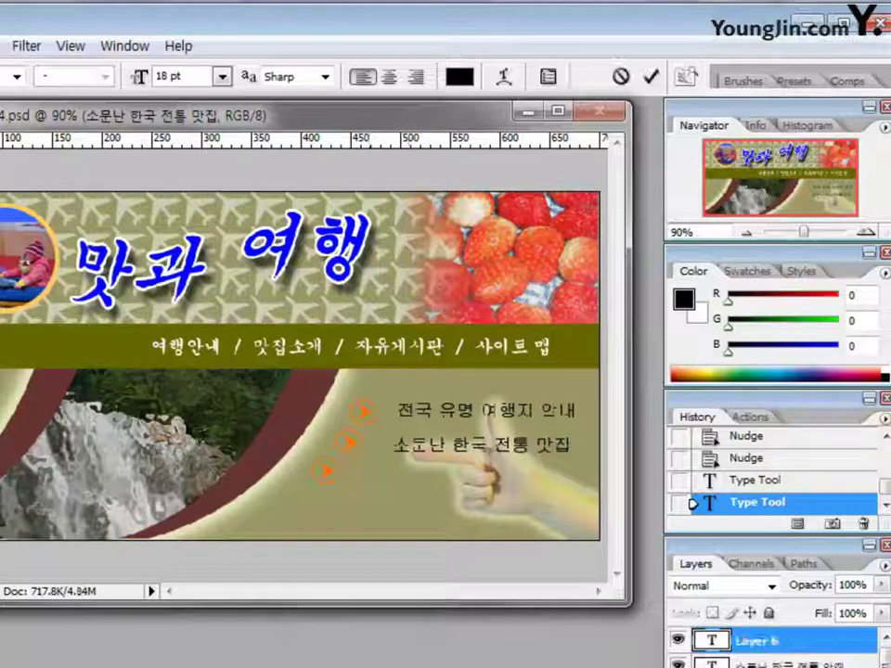
text(한국의)
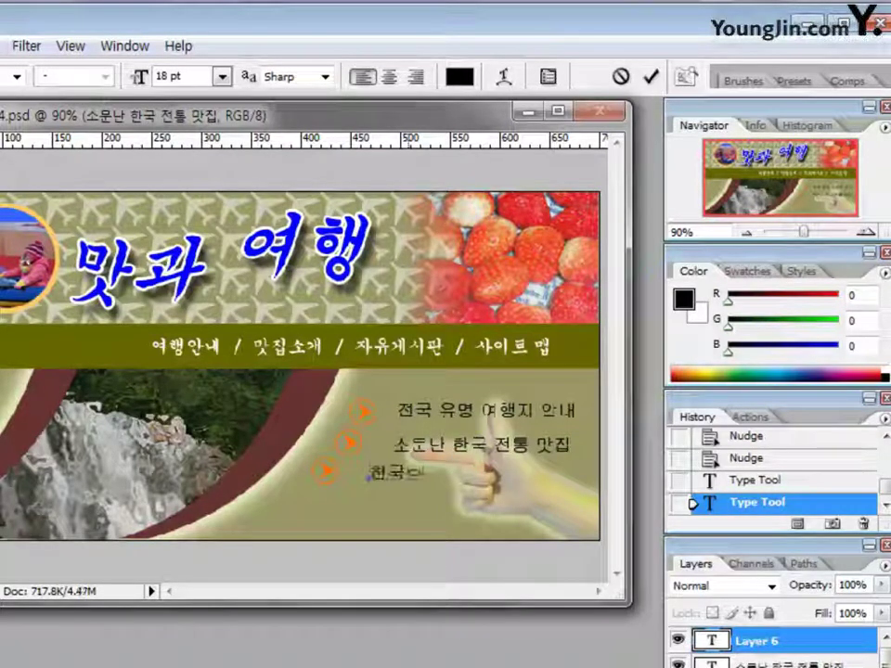
text( 댄표 으)
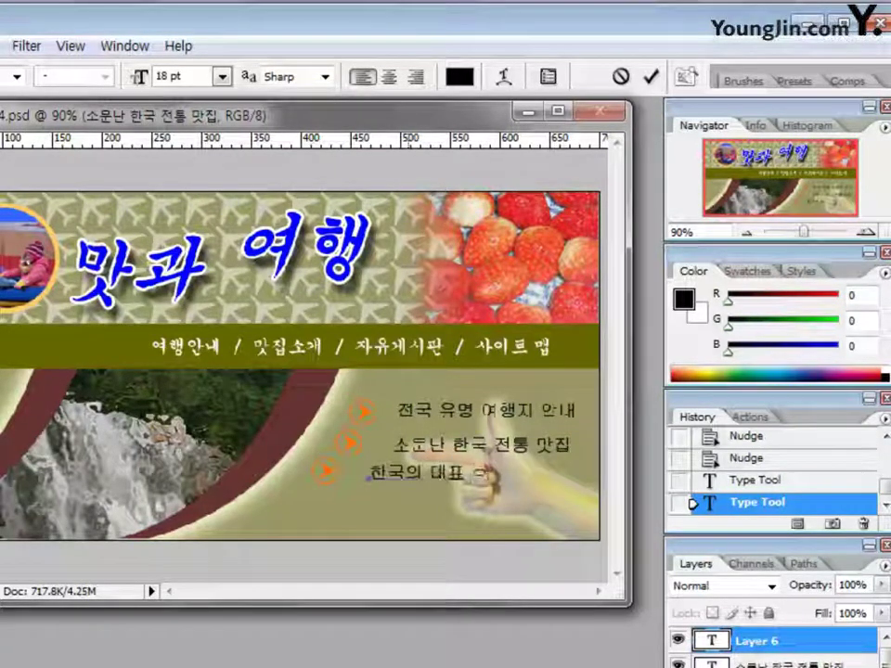
text(식전 안내)
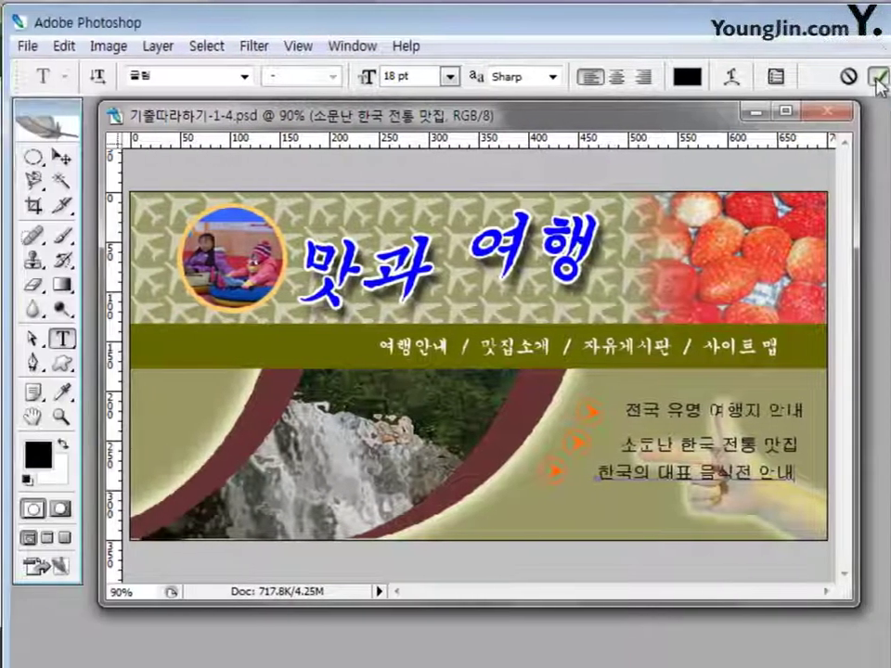
click(651, 76)
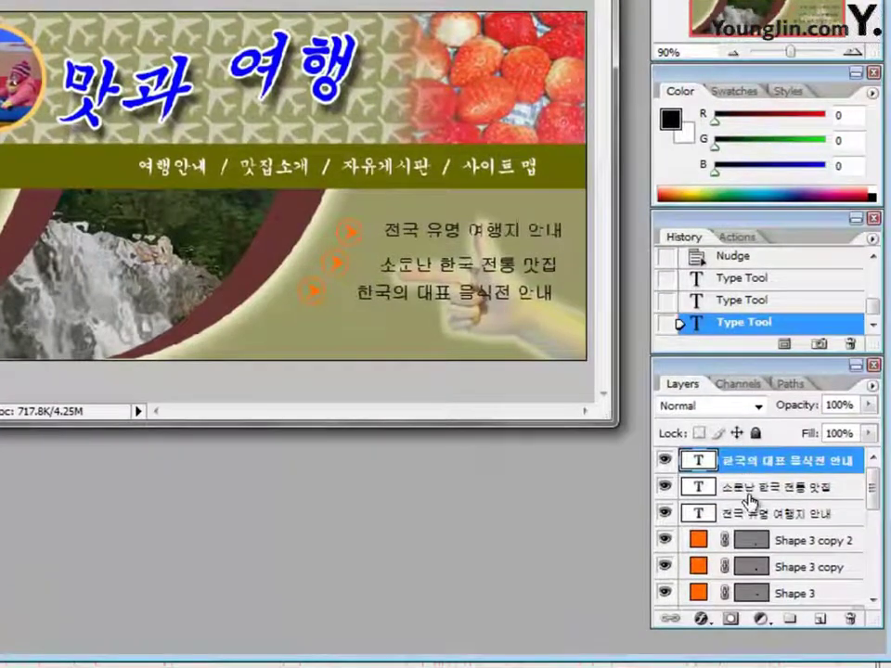
Nudge the "소문난 한국 전통 맛집" text left and slightly up so it sits closer to the middle arrow.
click(748, 495)
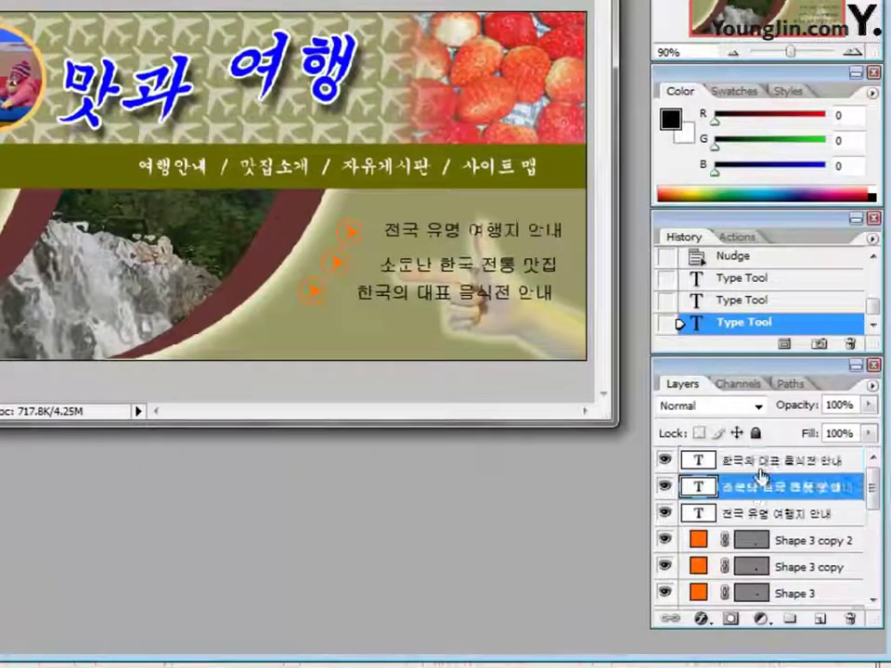
key(Left)
key(Left)
key(Left)
key(Left)
key(Left)
key(Left)
key(Left)
key(Left)
key(Left)
key(Left)
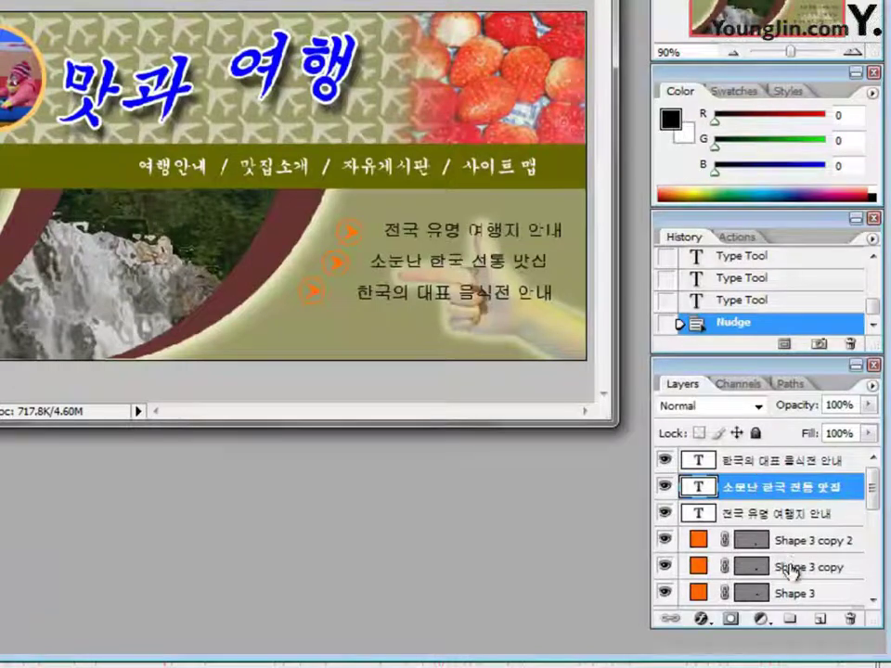
Nudge the "전국 유명 여행지 안내" and "한국의 대표 음식전 안내" text lines slightly left toward their arrows.
click(778, 516)
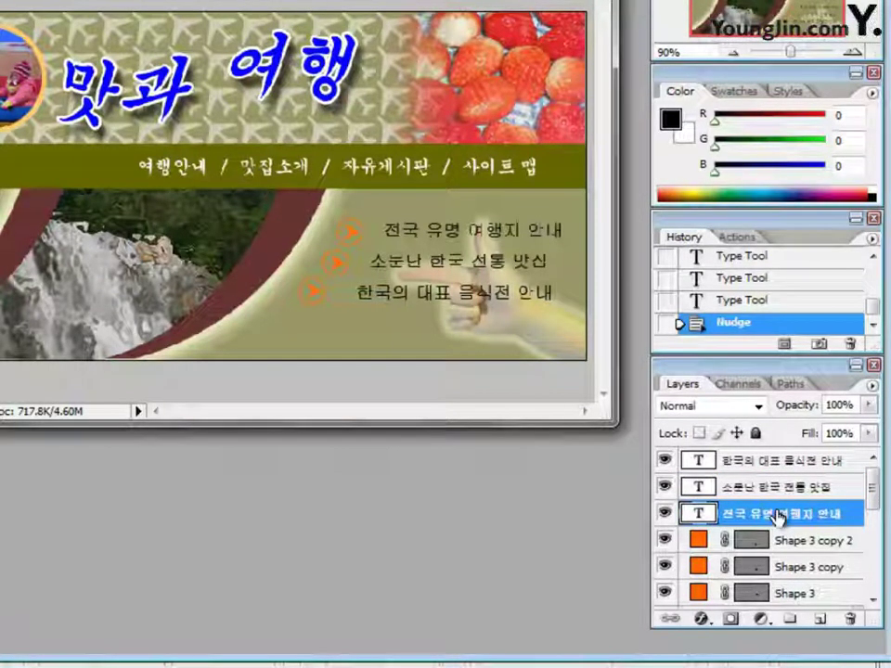
key(Left)
key(Left)
key(Left)
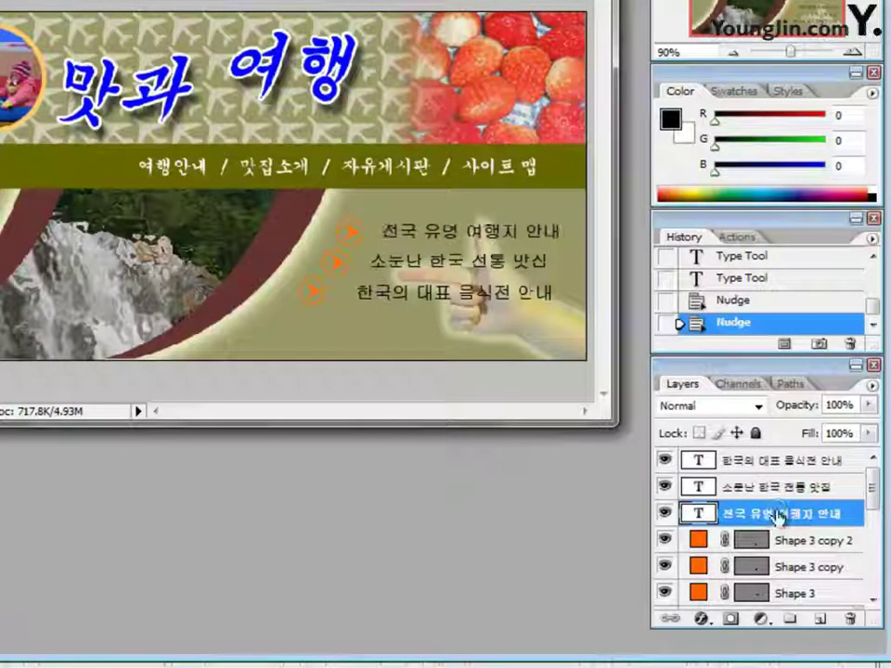
click(782, 460)
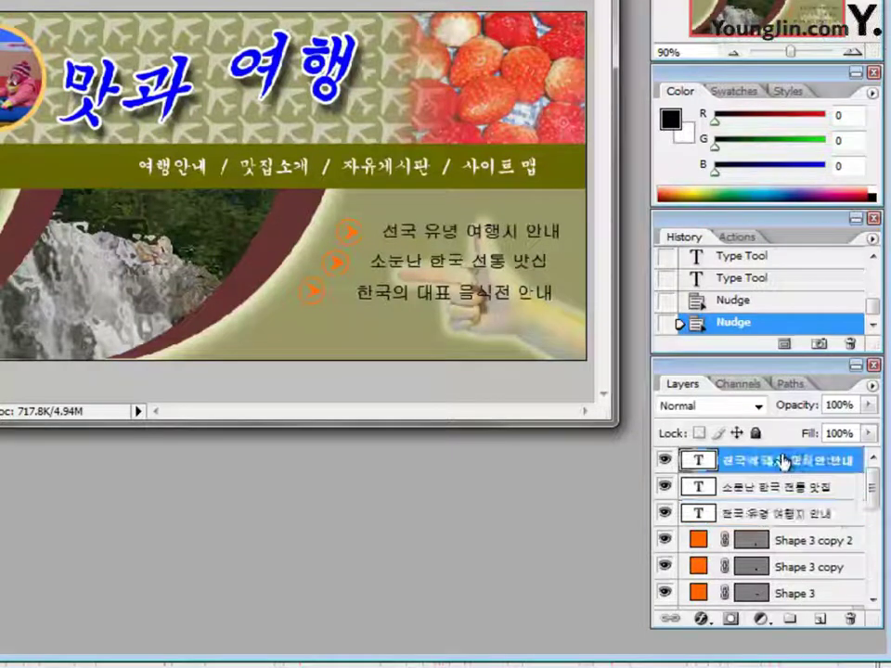
key(Left)
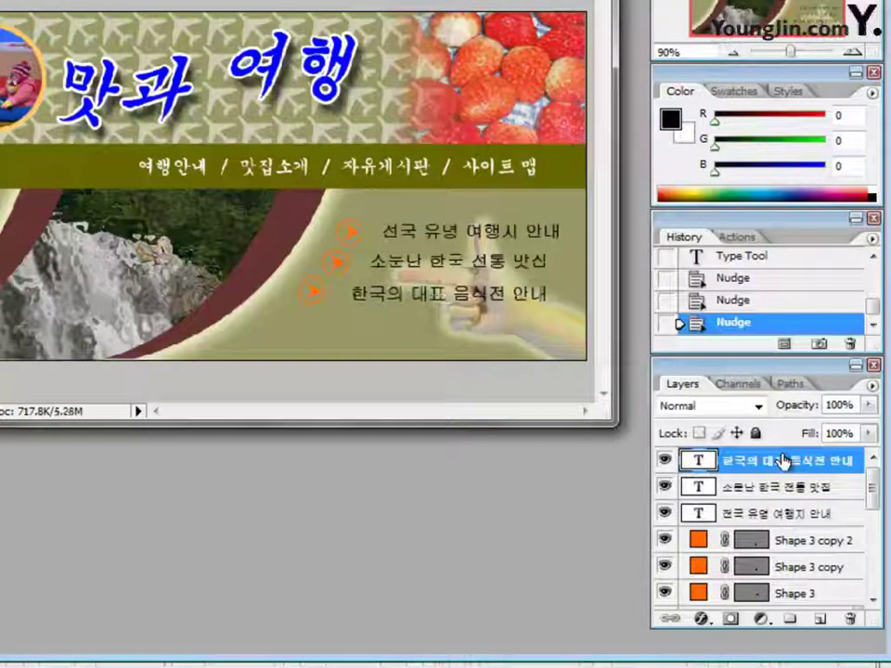